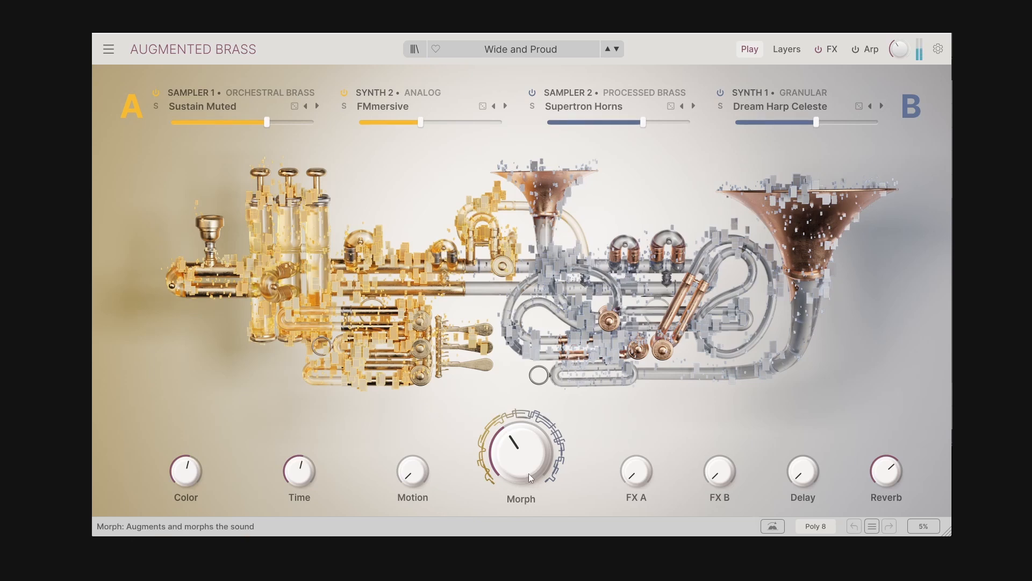
Step: Raise the Morph amount slightly, and look over the layer settings before returning to the play view
mouse_move(530, 471)
mouse_move(519, 472)
mouse_down()
mouse_move(520, 527)
mouse_move(519, 390)
mouse_move(519, 462)
mouse_up()
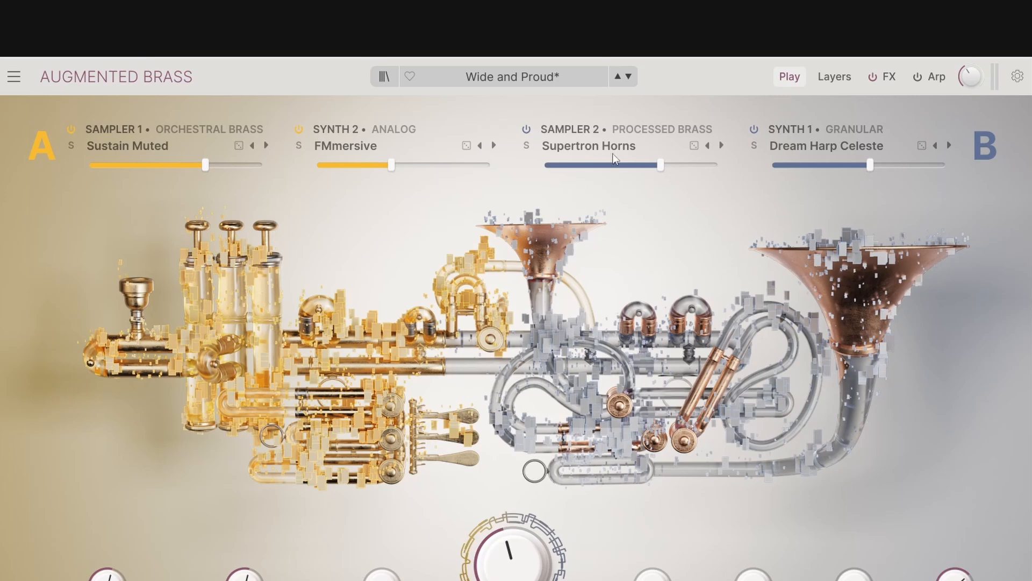
click(835, 77)
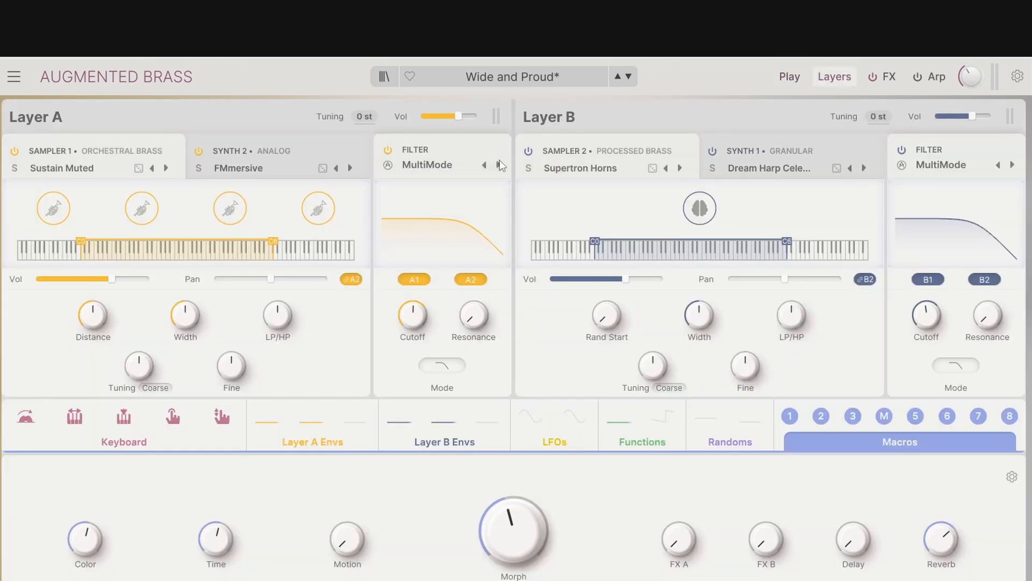
mouse_move(390, 423)
click(789, 77)
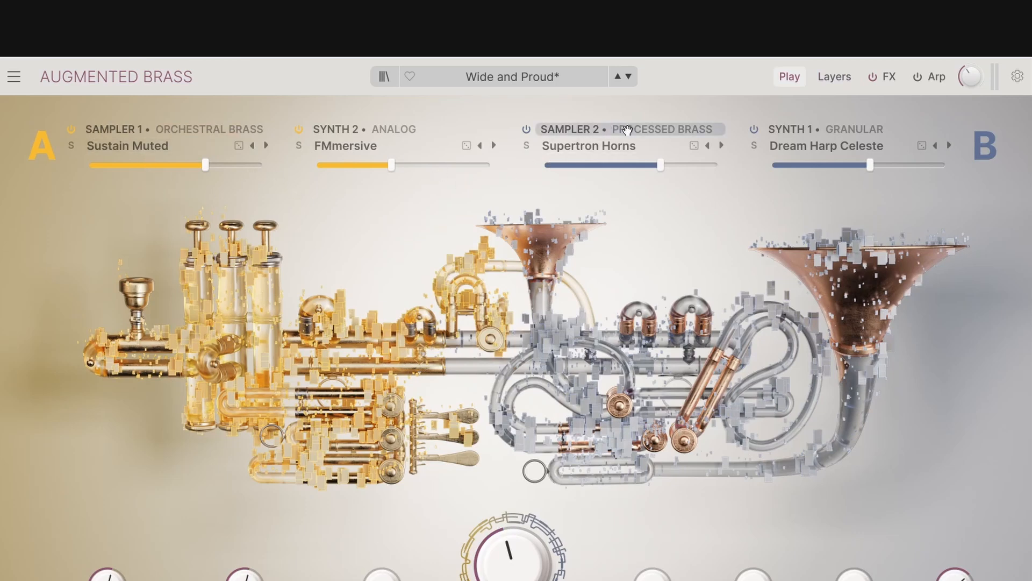
Step: Swap Sampler 2 into Layer A and Sampler 1 into Layer B's second slot, and set Morph to 0.632
drag(627, 130, 404, 145)
drag(108, 130, 813, 140)
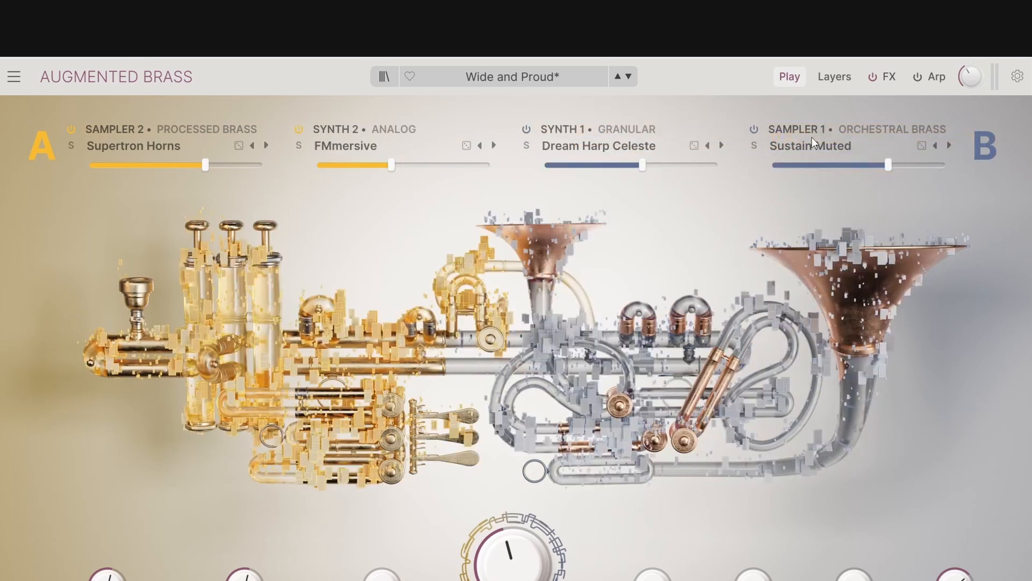
mouse_move(514, 564)
mouse_down()
mouse_move(513, 500)
mouse_move(513, 543)
mouse_up()
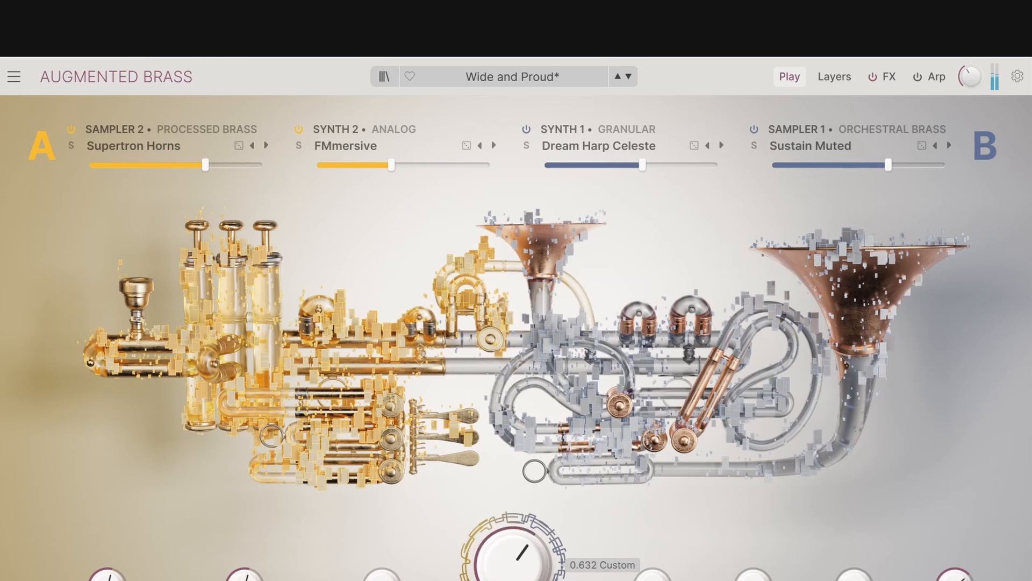
Step: Switch off the Sampler 2 and Synth 1 engines, and switch Sampler 2 back on
click(68, 132)
click(527, 132)
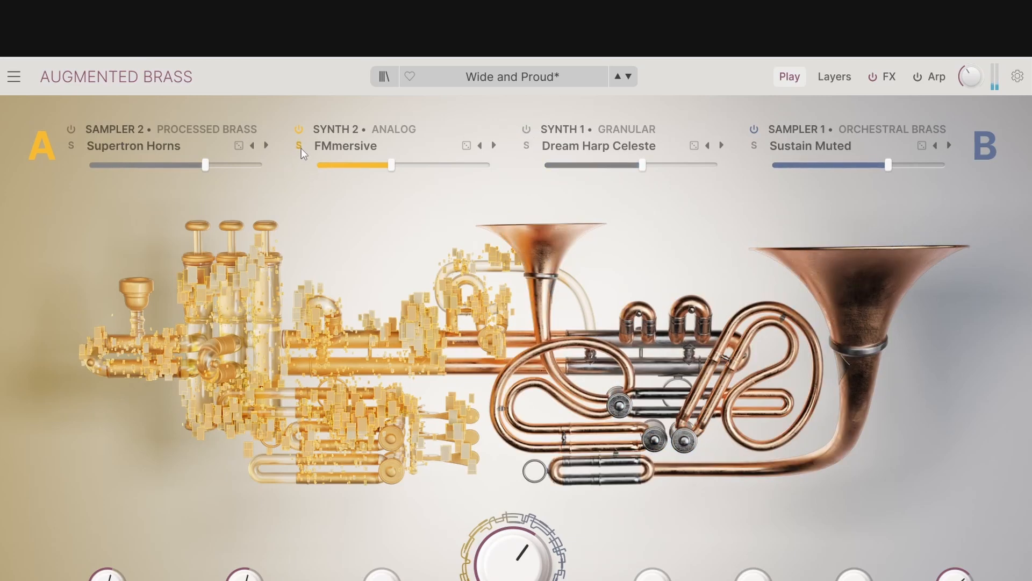
click(74, 134)
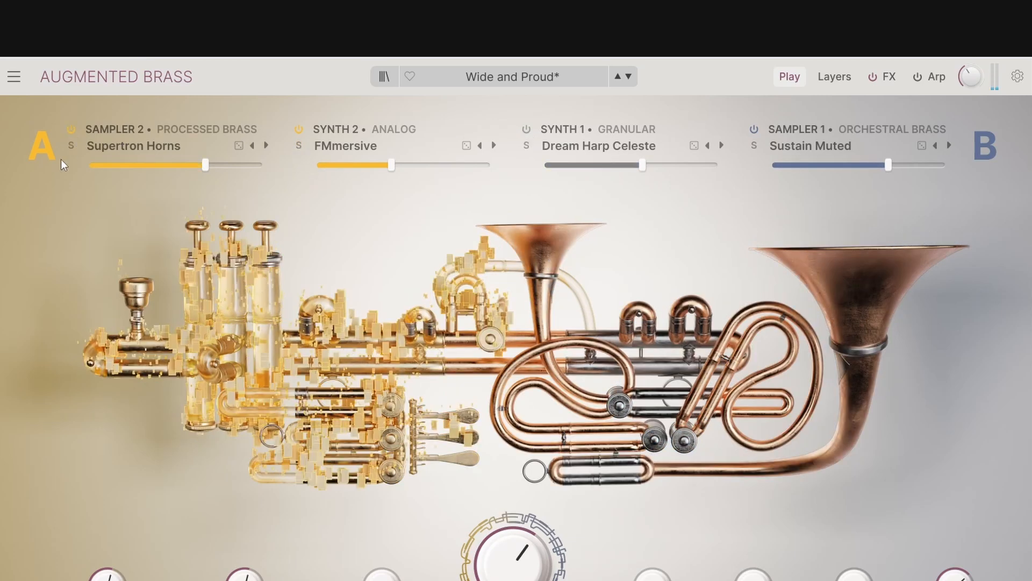
Step: Load Trombones FM in Sampler 2 and Forgram in Synth 2, and switch Synth 1 back on
click(266, 146)
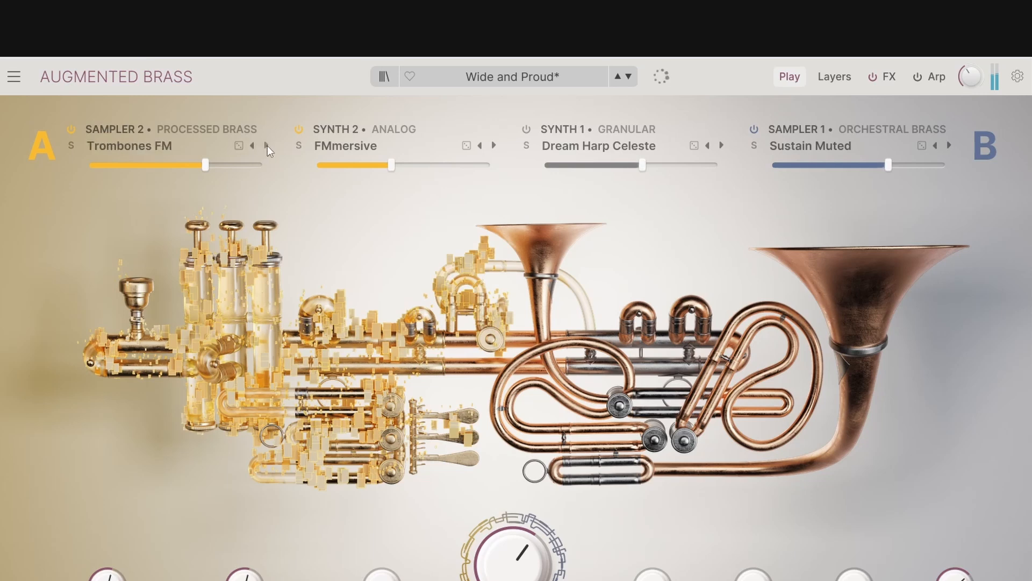
click(491, 148)
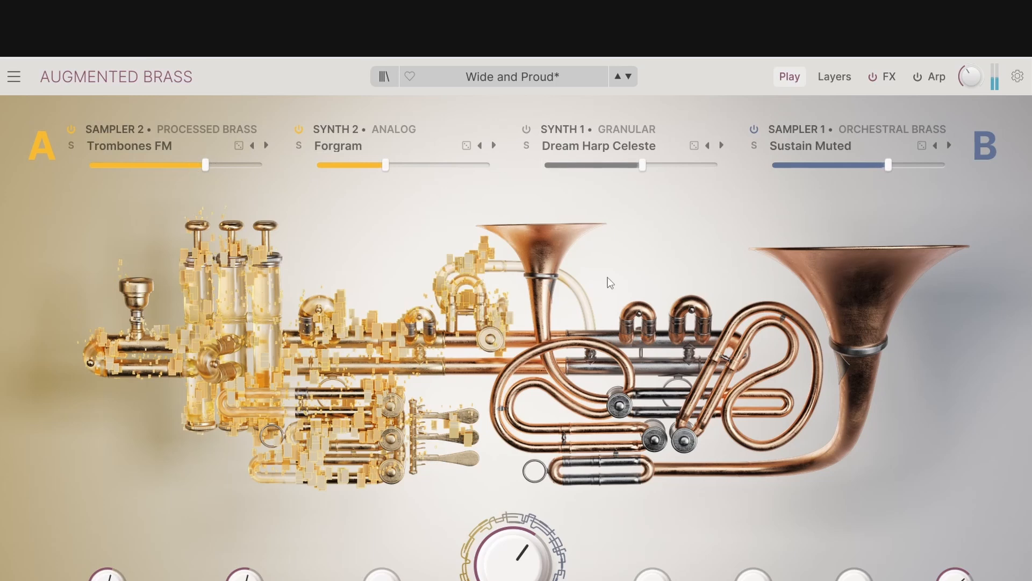
click(527, 131)
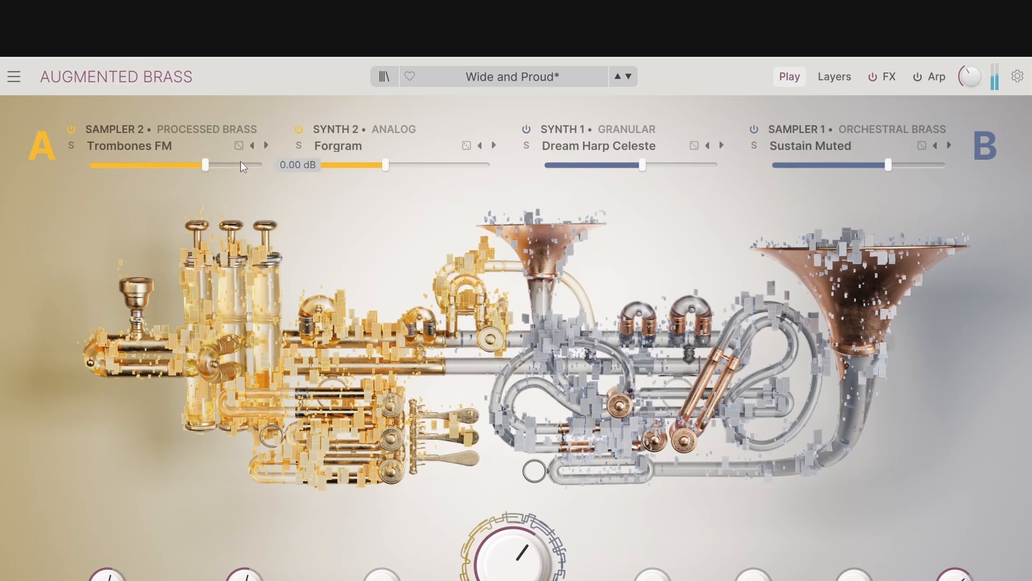
Step: Randomize the presets of all four engines, Sampler 2, Synth 2, Synth 1 and Sampler 1
click(239, 146)
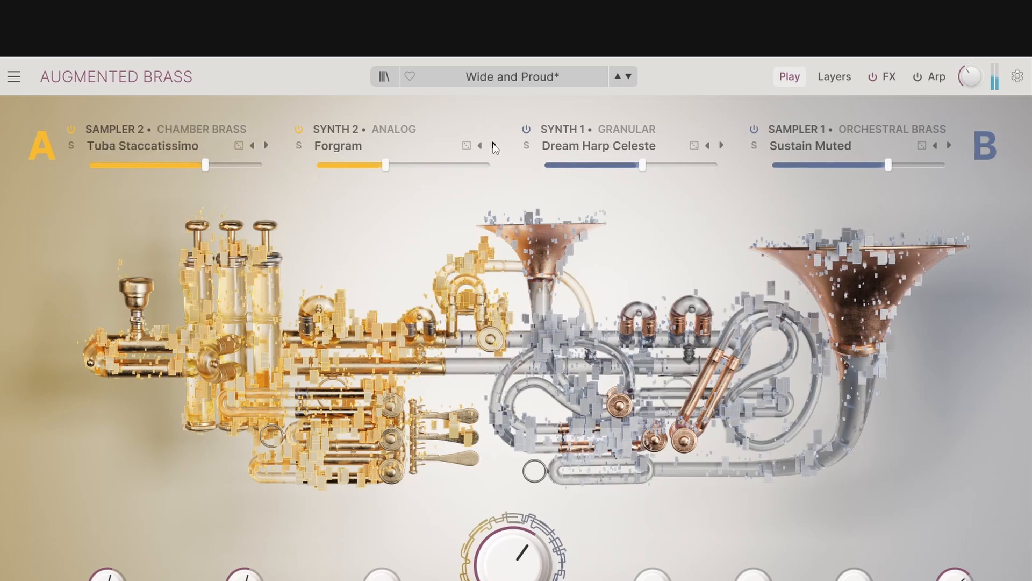
click(468, 145)
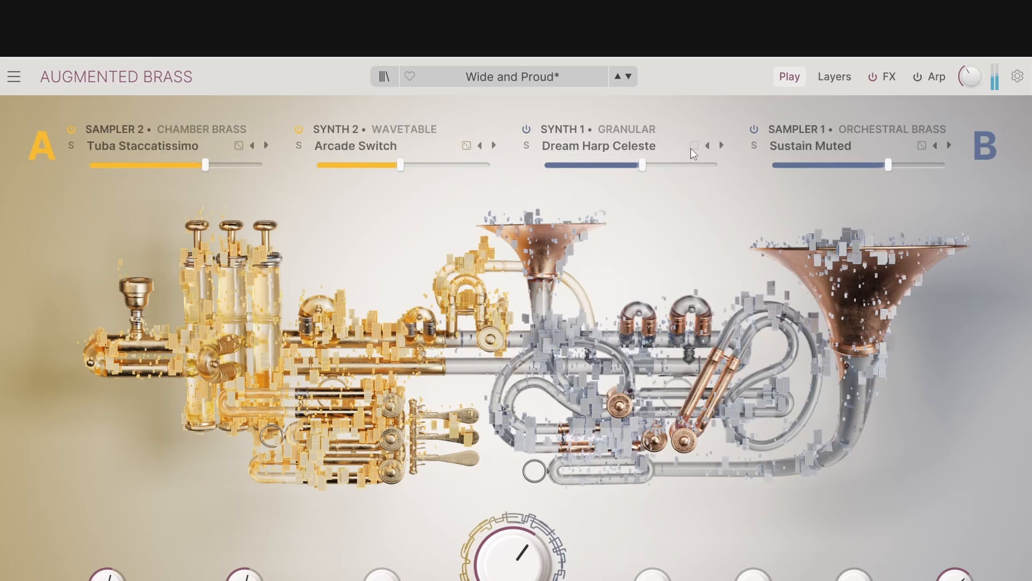
click(922, 146)
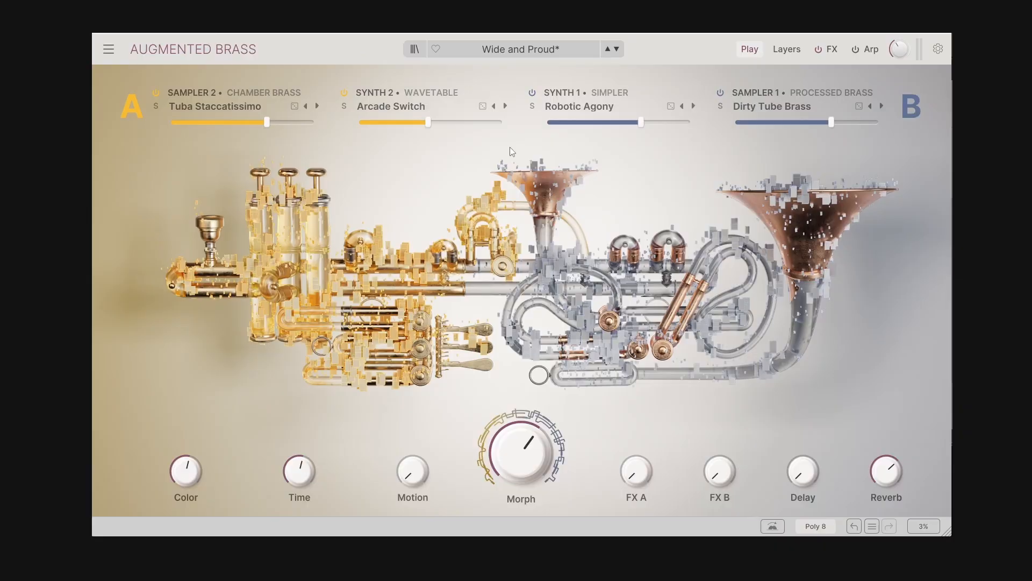
Step: Look through the preset lists of Synth 2 and Sampler 2, and lower Sampler 2's volume
click(407, 109)
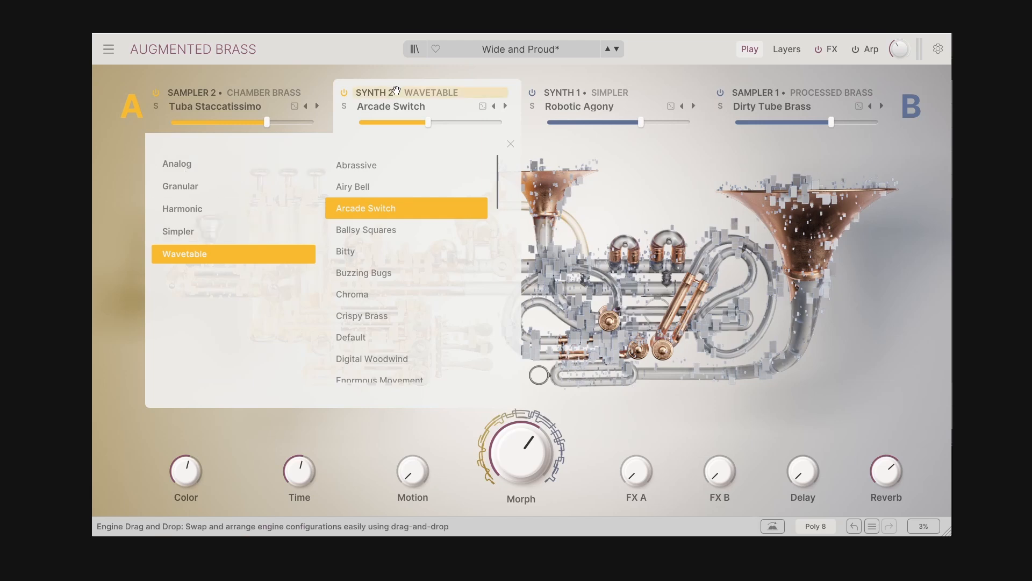
click(206, 110)
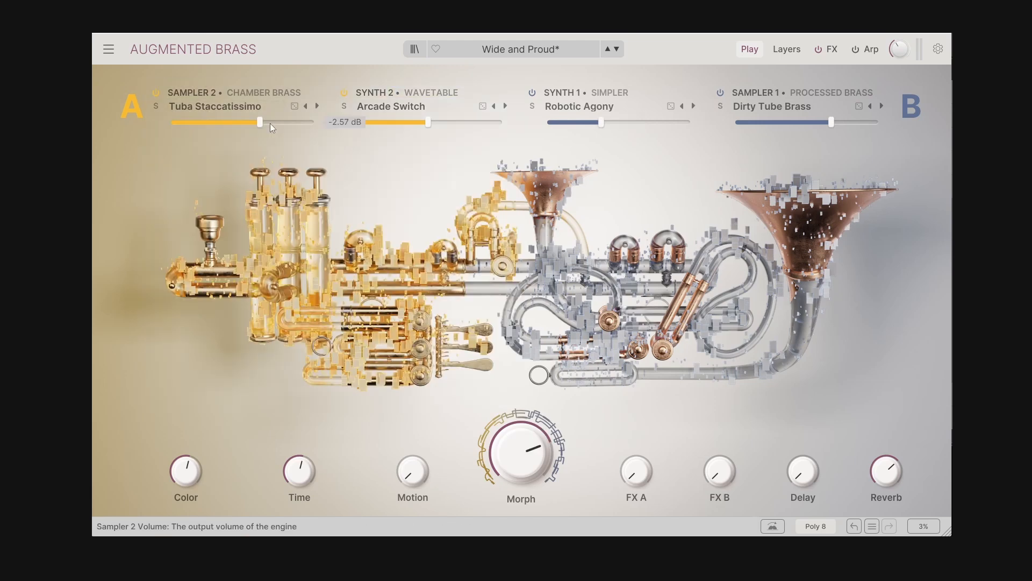
drag(270, 123, 220, 122)
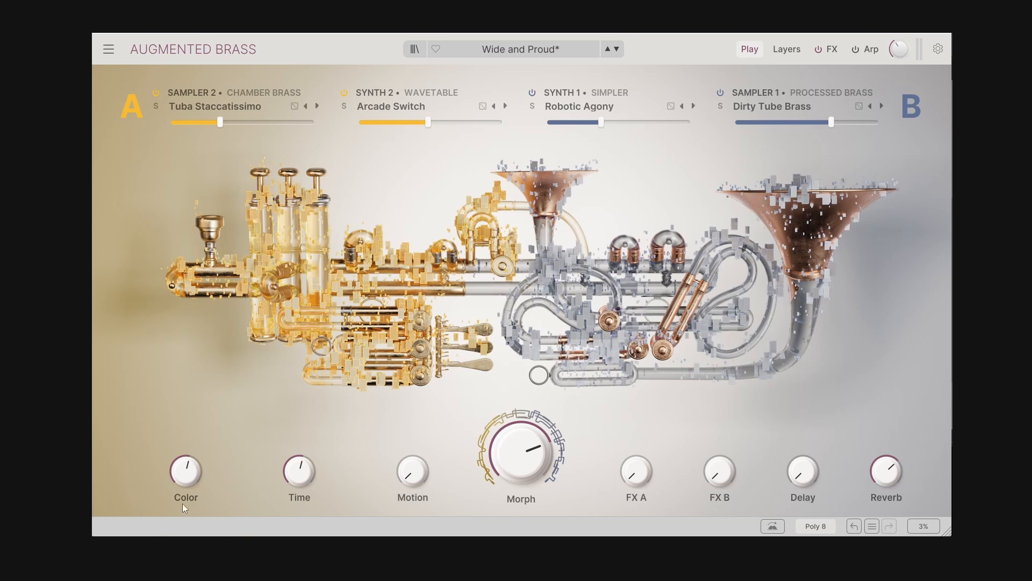
Step: Adjust the Color and Time macros slightly, and raise the Motion, FX A, FX B and Delay macros
drag(186, 479, 185, 471)
drag(295, 490, 297, 496)
mouse_move(434, 487)
mouse_down()
mouse_move(434, 467)
mouse_move(433, 481)
mouse_up()
drag(636, 477, 637, 461)
drag(726, 486, 726, 466)
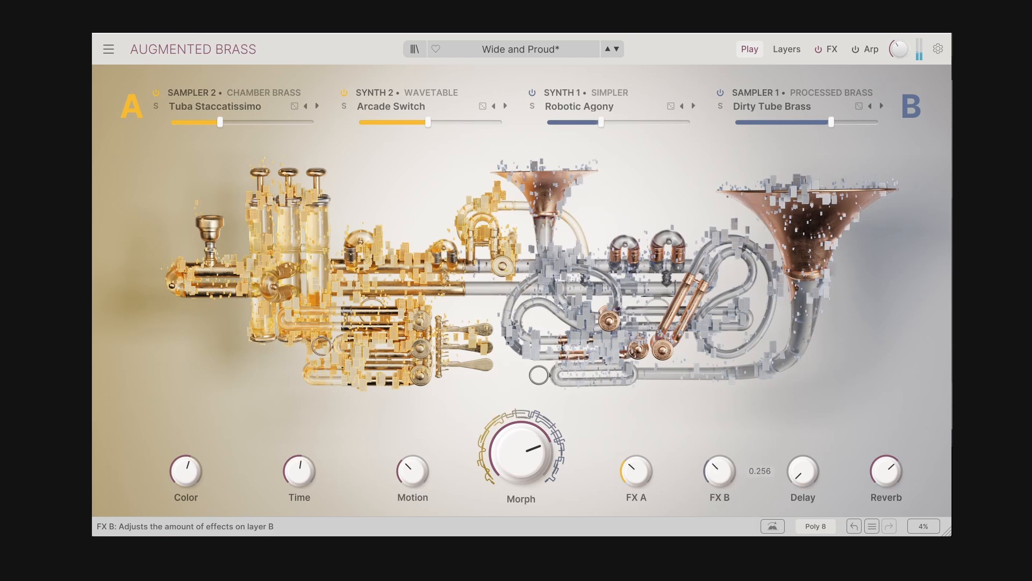
drag(804, 484, 804, 475)
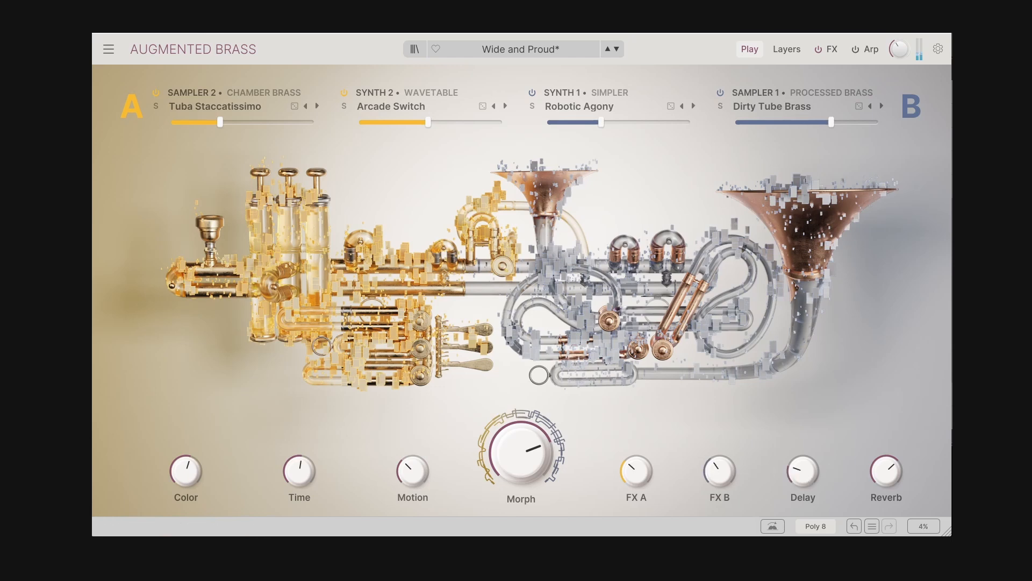
Step: Compare the layer settings with the play view, finishing on the layer settings
click(789, 49)
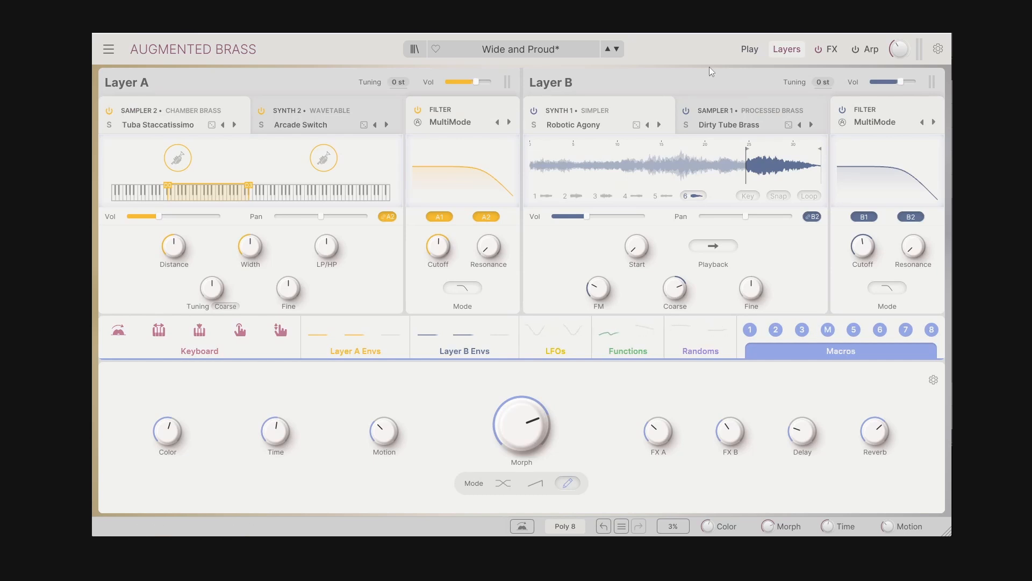
click(753, 51)
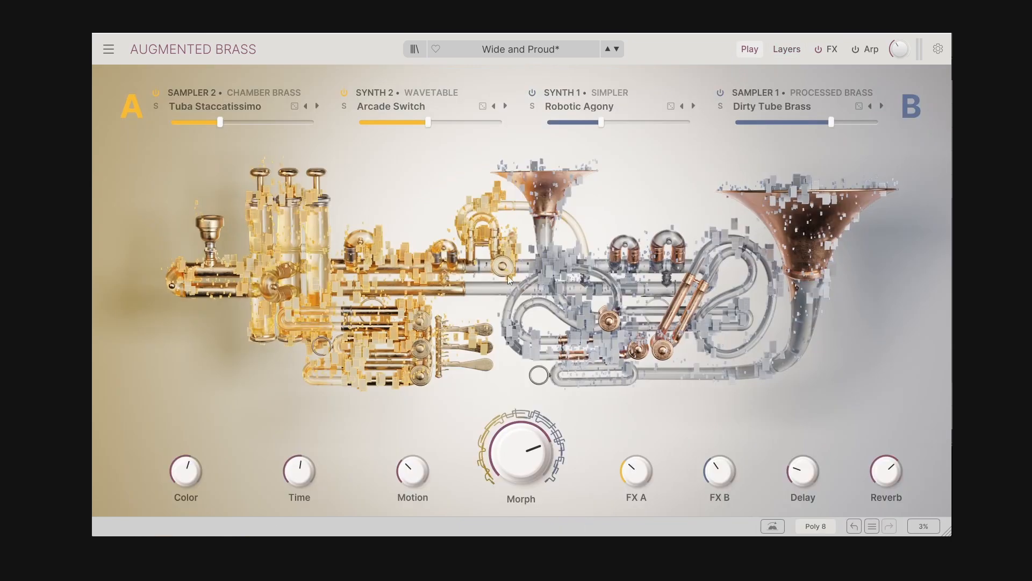
click(785, 51)
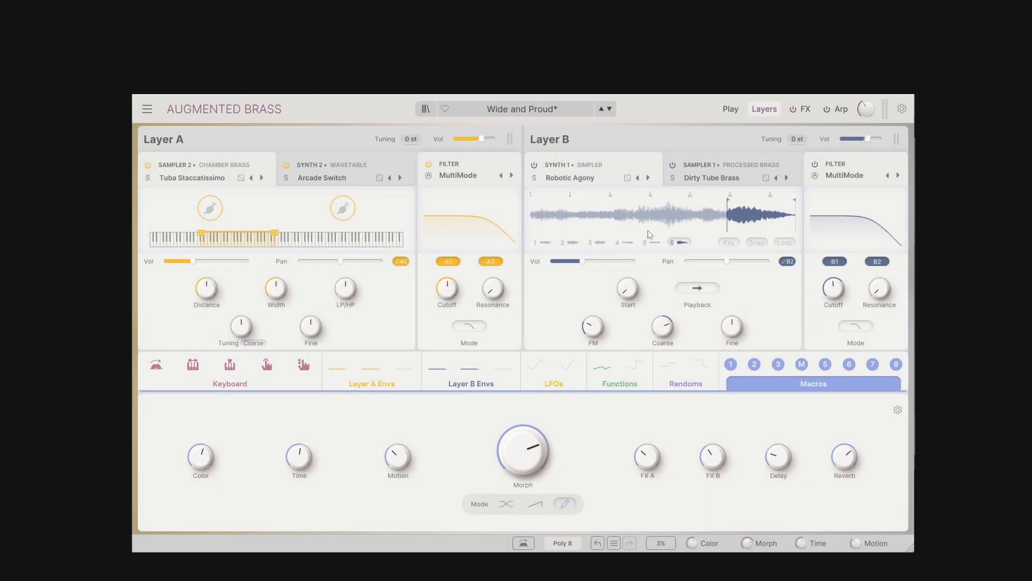
Step: Load the Default preset from the Template category
click(522, 110)
scroll(474, 269, down, 2)
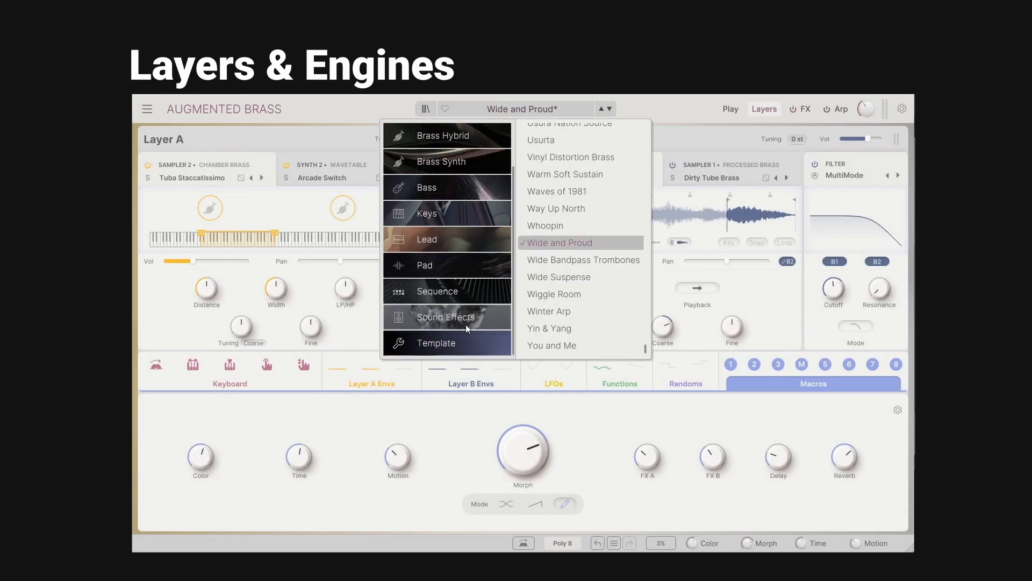
click(455, 343)
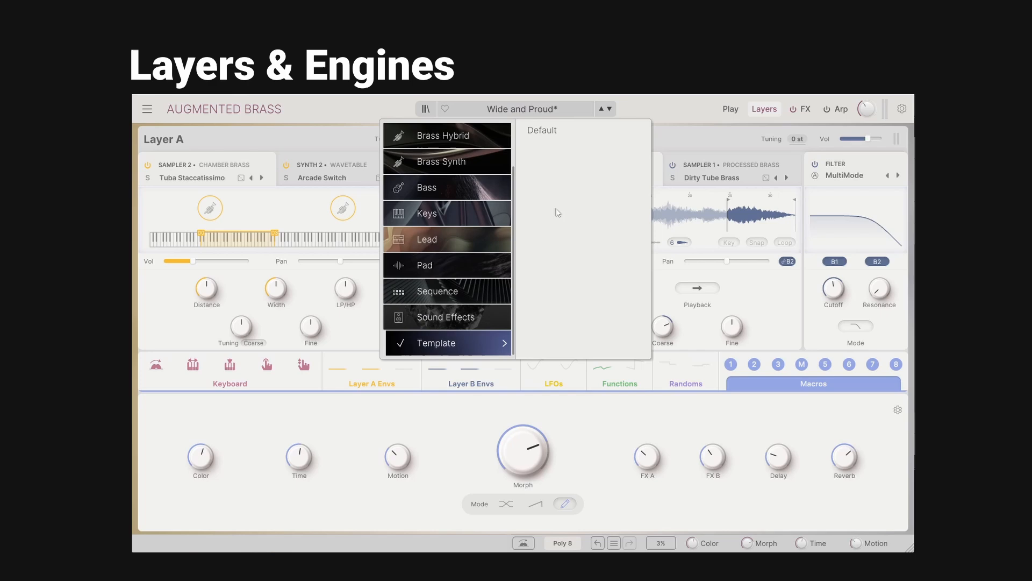
click(552, 136)
click(322, 114)
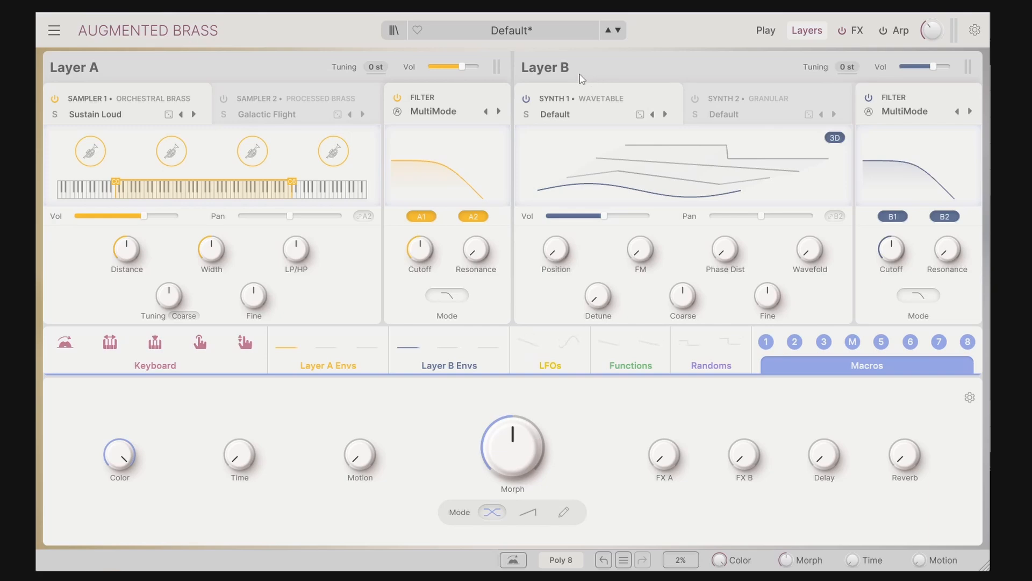
Step: View the settings of Layer A's second engine, Sampler 2, and return to Sampler 1
click(229, 96)
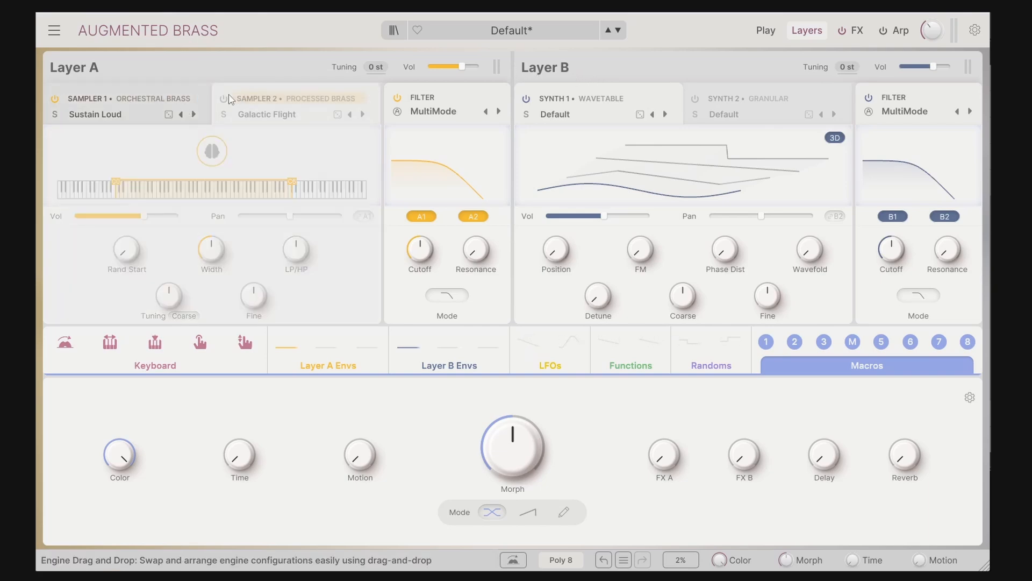
click(204, 98)
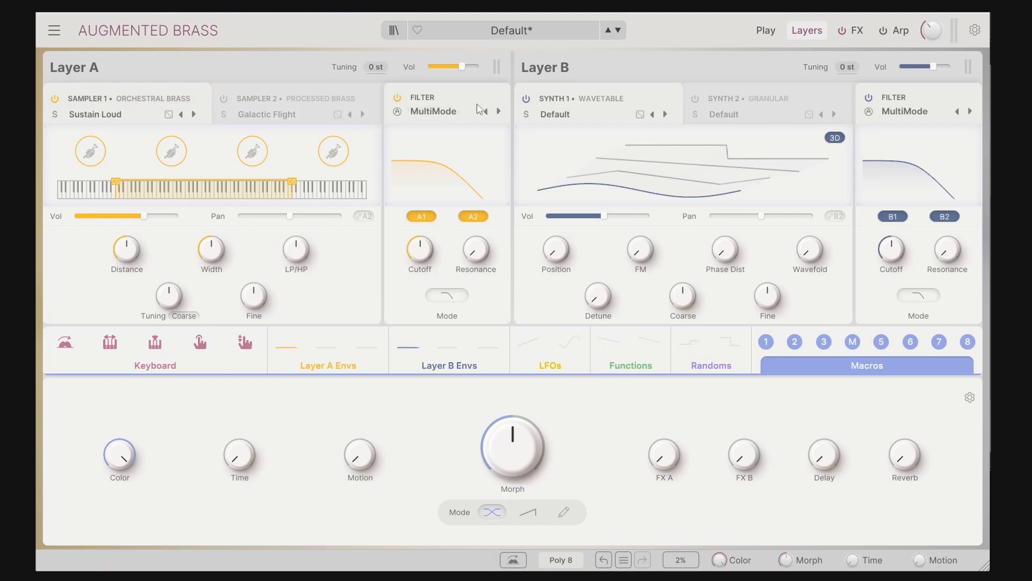
Step: Swap Synth 1 into Layer A in place of Sampler 2, and toggle its solo
drag(578, 98, 285, 105)
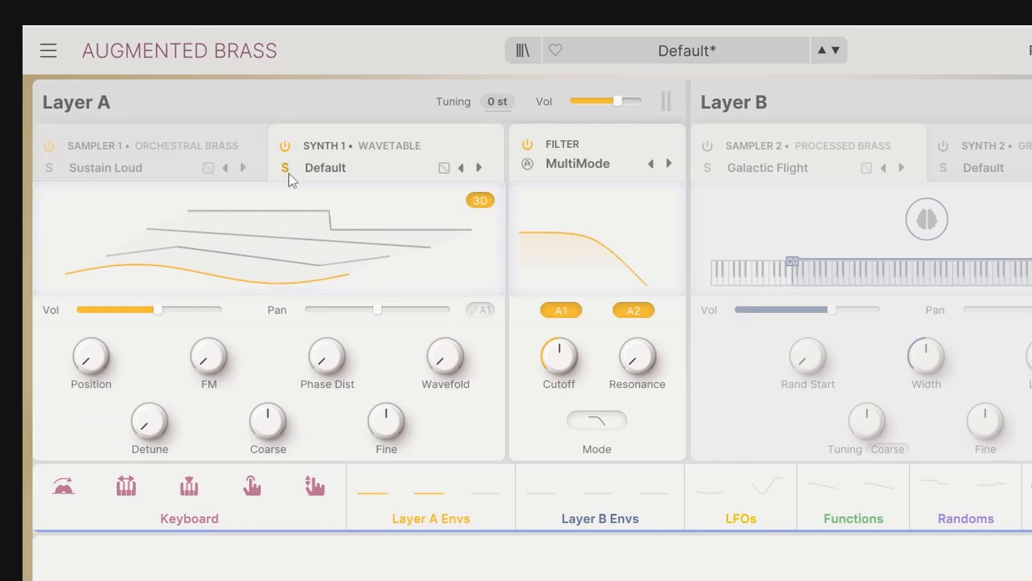
click(324, 170)
click(324, 170)
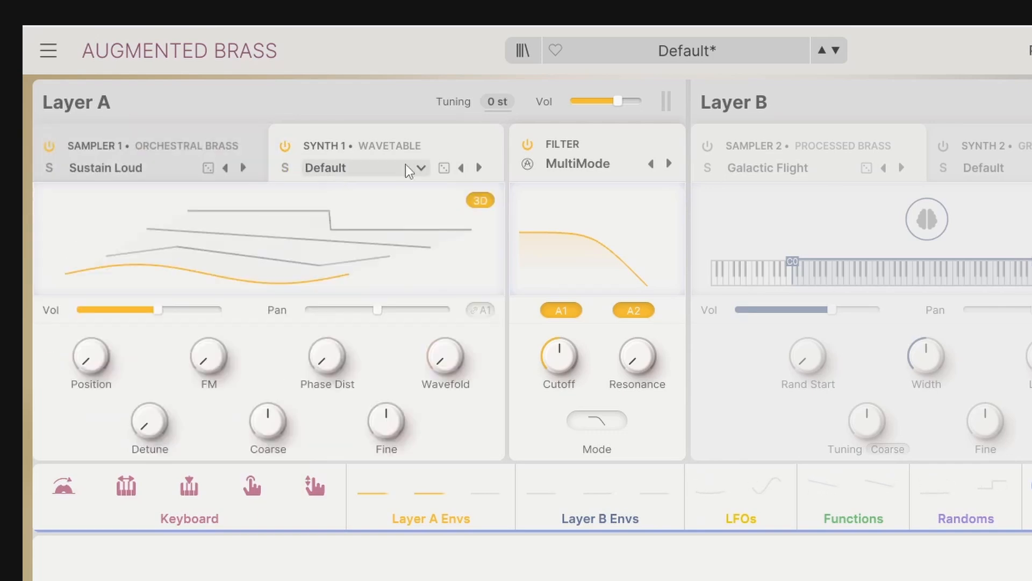
Step: Step backward from Default through Synth 1's wavetable presets, including Crispy Brass, and forward again
click(461, 169)
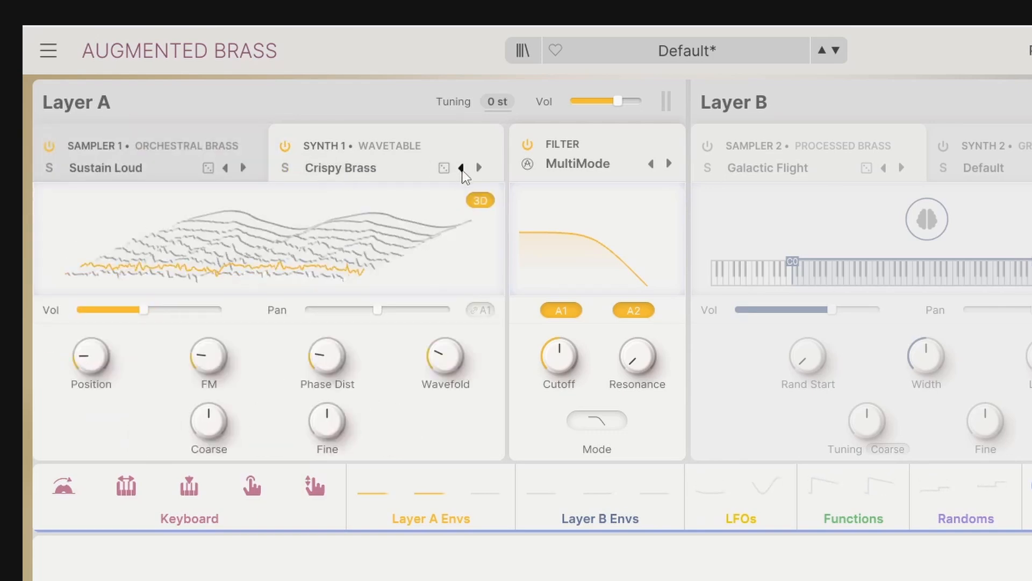
click(460, 168)
click(460, 169)
click(479, 168)
click(479, 168)
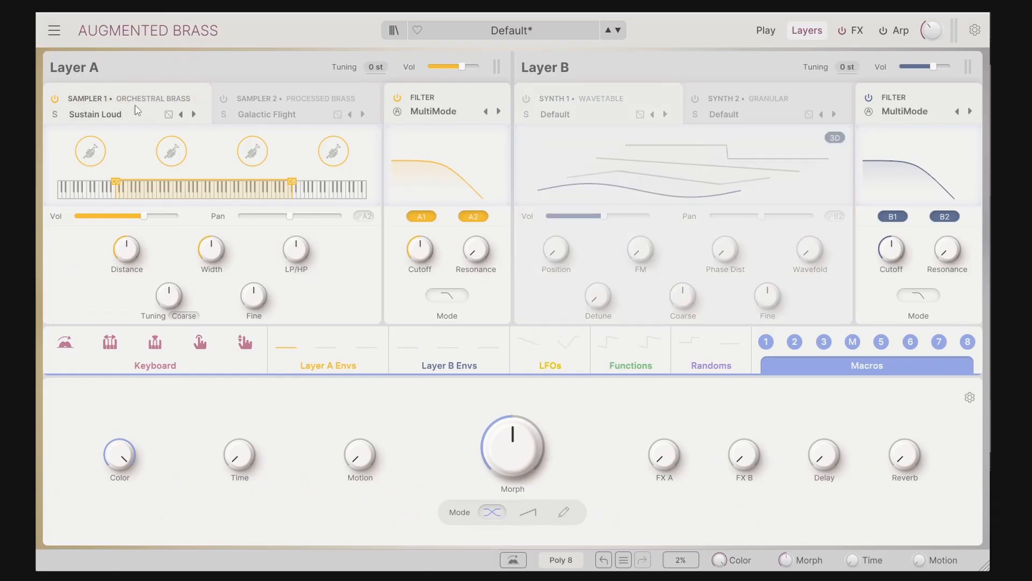
Step: Browse Sampler 1's Chamber Brass and Processed Brass samples, load Analog Flight, and advance to Baked Brass
click(136, 117)
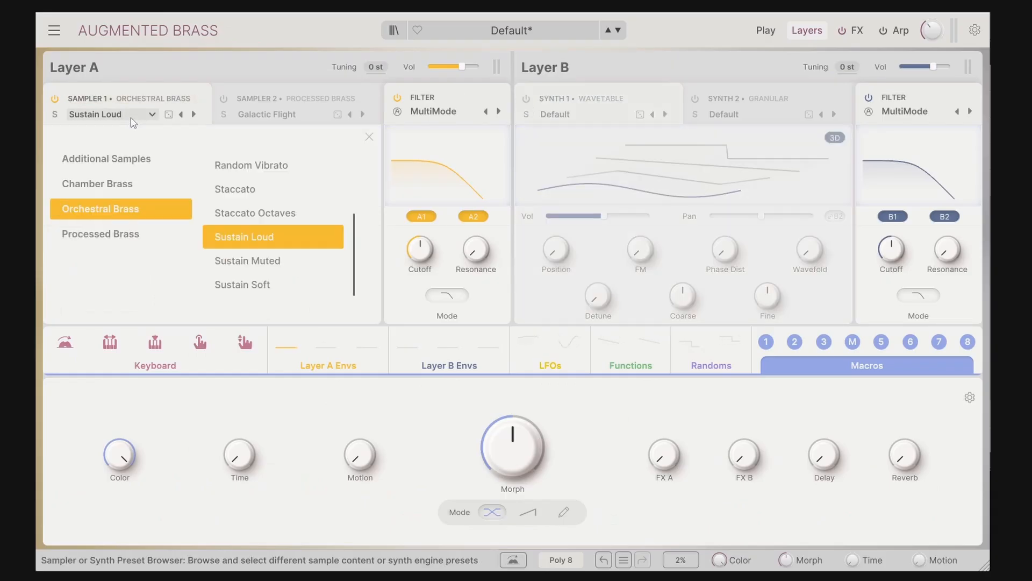
click(154, 183)
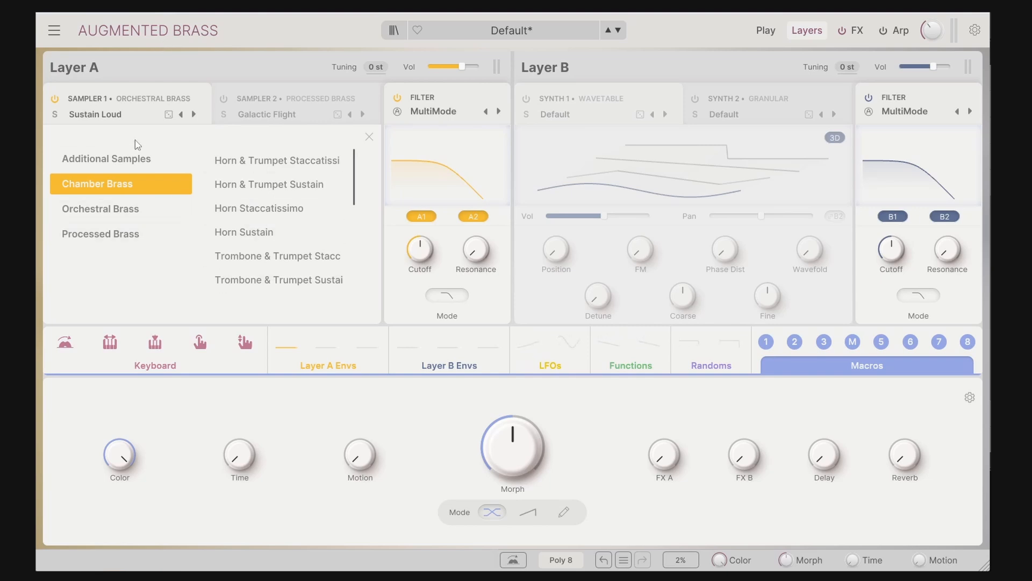
click(116, 234)
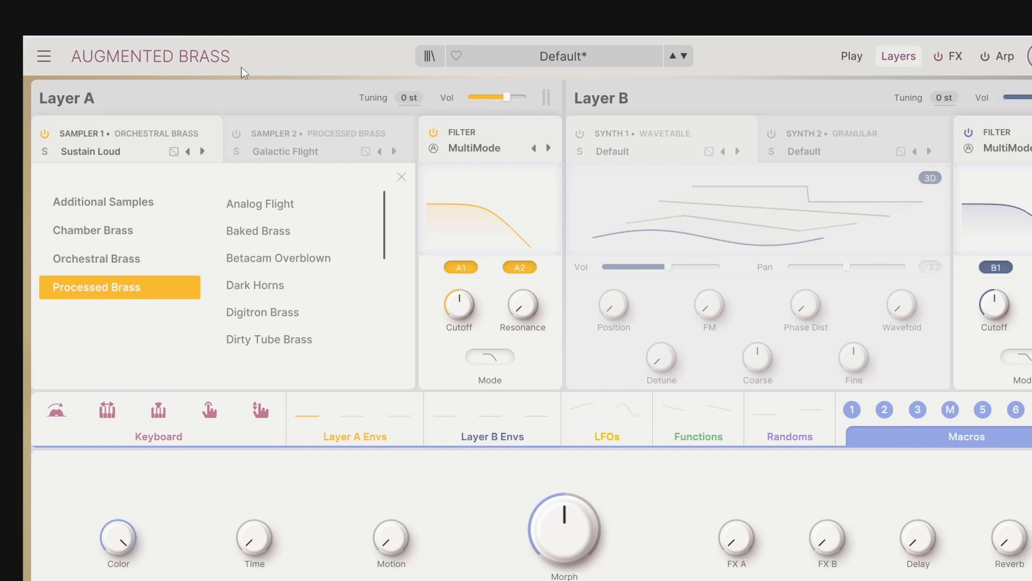
double_click(270, 215)
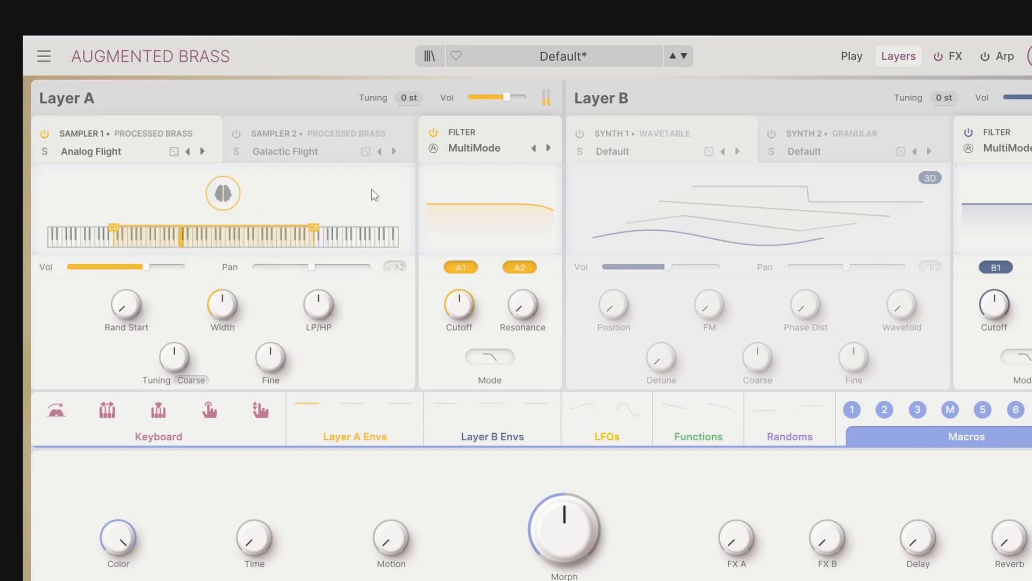
click(202, 151)
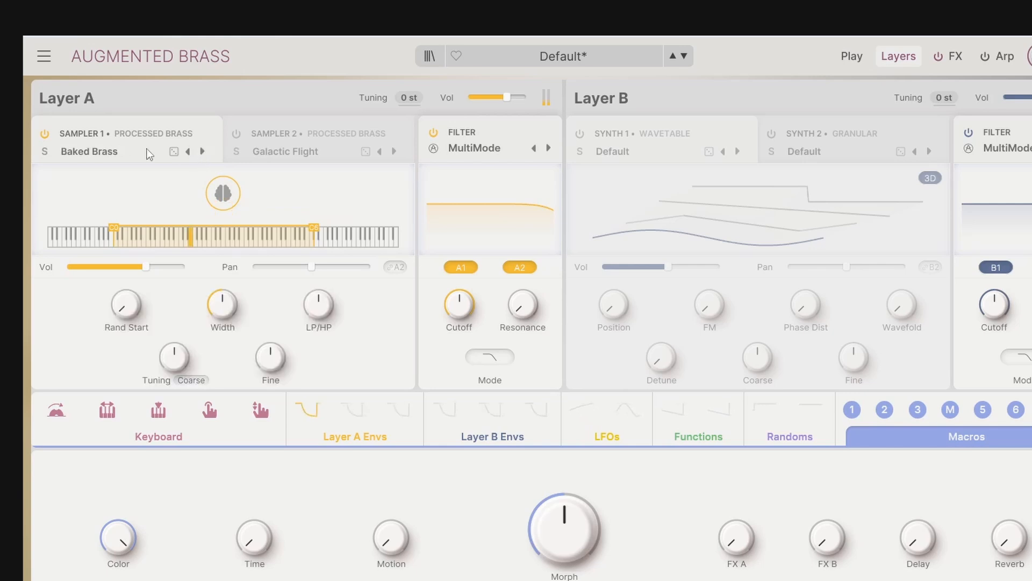
Step: Browse the Orchestral Brass and Processed Brass samples available for Sampler 1, and close the sample browser
click(99, 154)
click(105, 260)
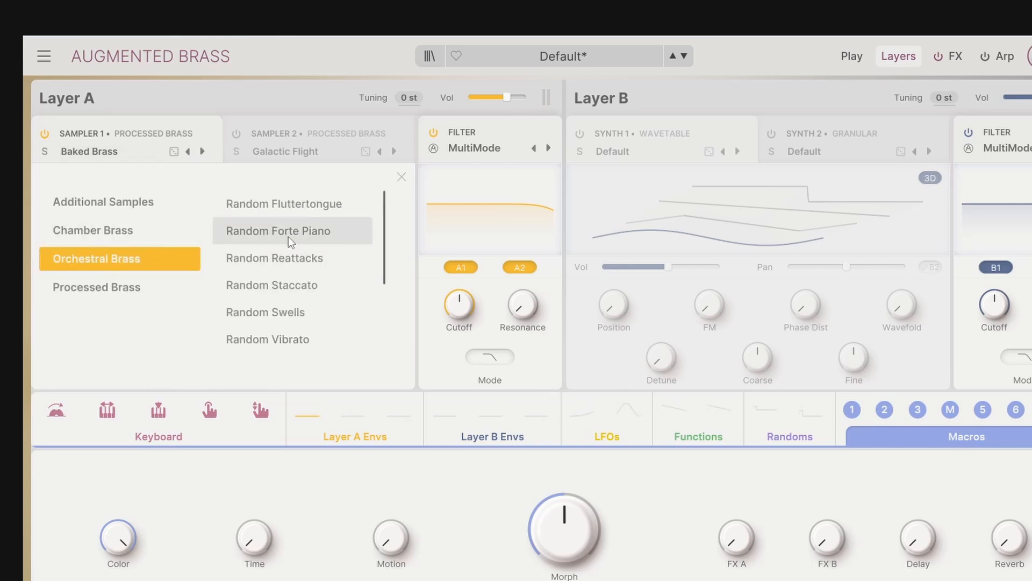
click(115, 288)
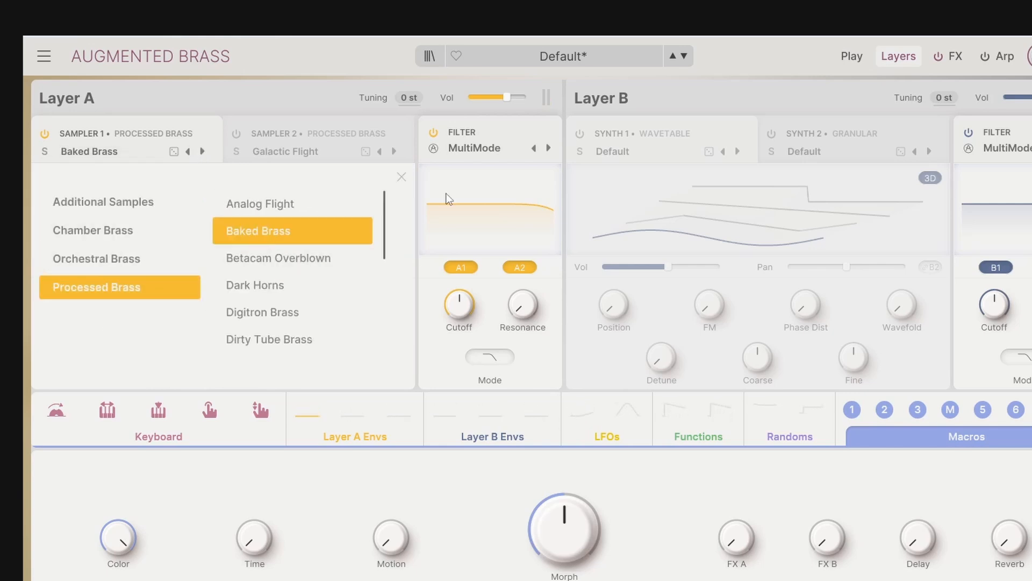
click(402, 178)
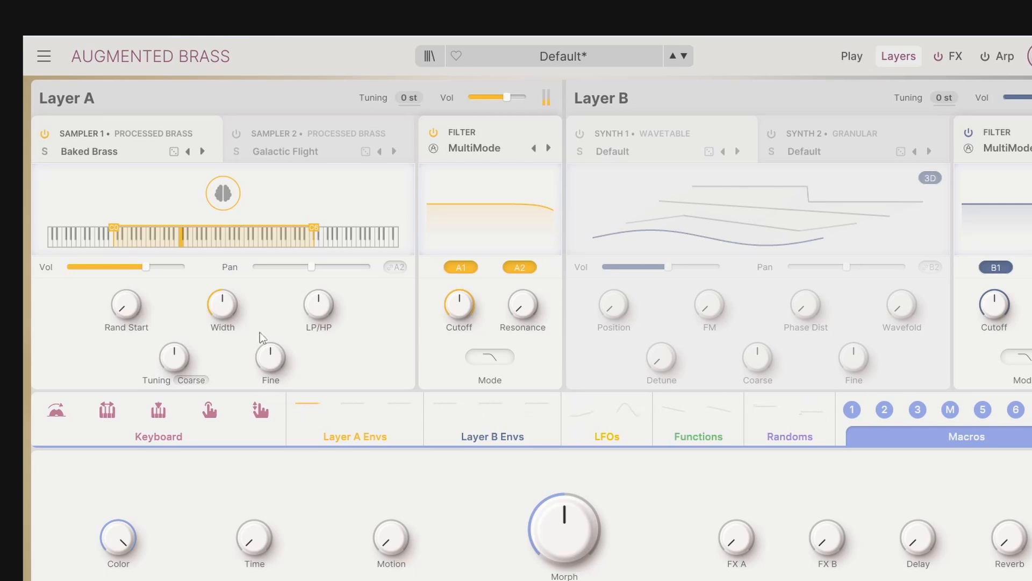
Step: Load the Random Fluttertongue sample from Orchestral Brass into Sampler 1
click(113, 153)
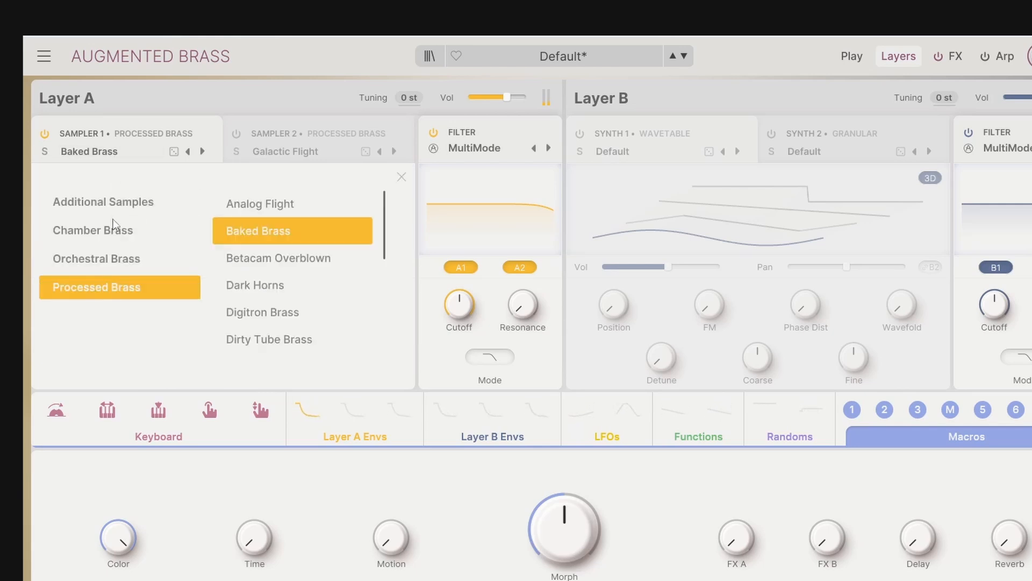
click(115, 258)
click(250, 207)
click(250, 207)
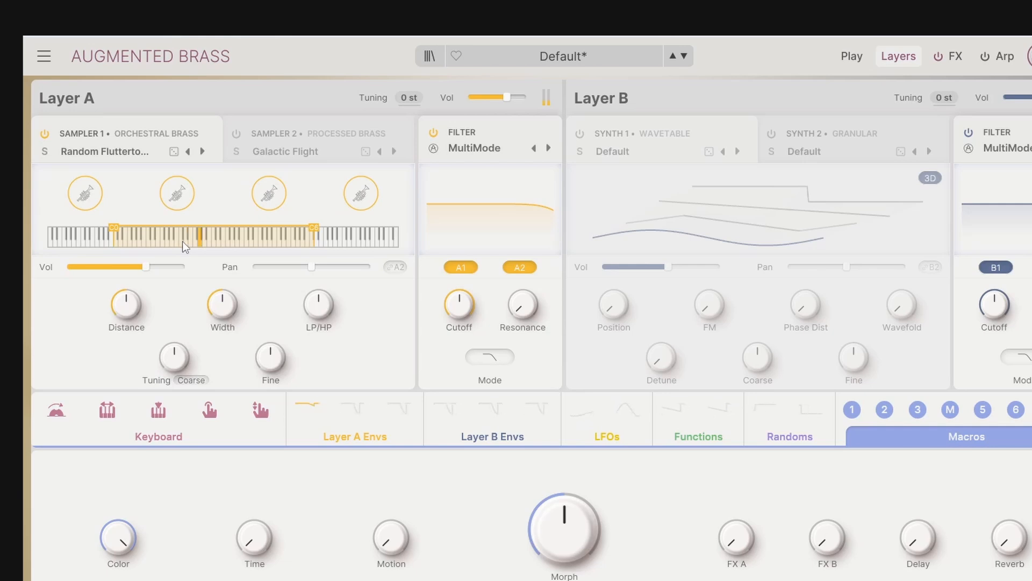
Step: Load Bladerunner from Additional Samples into Sampler 1, and replace it with Brass 1899
click(115, 153)
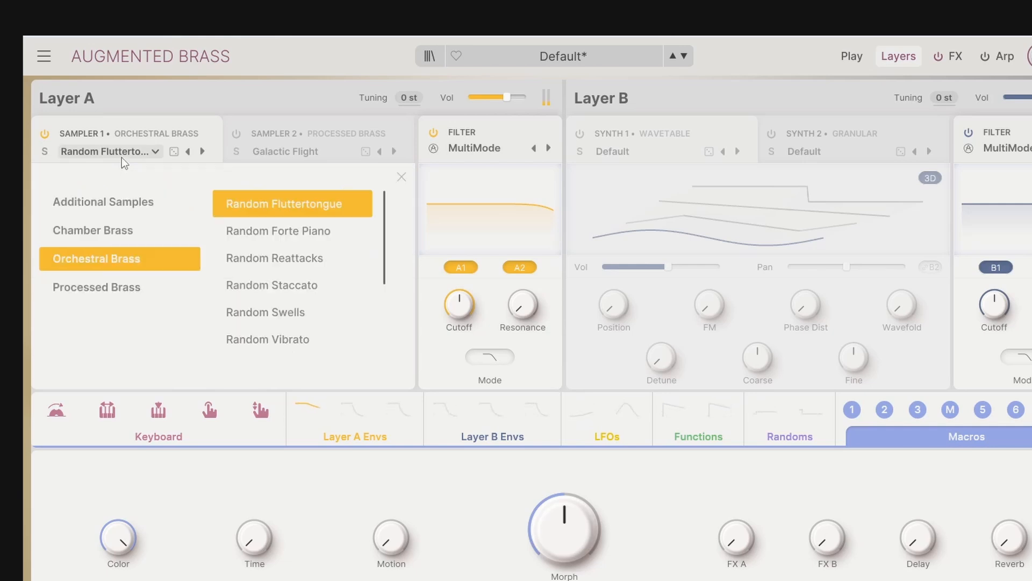
click(118, 207)
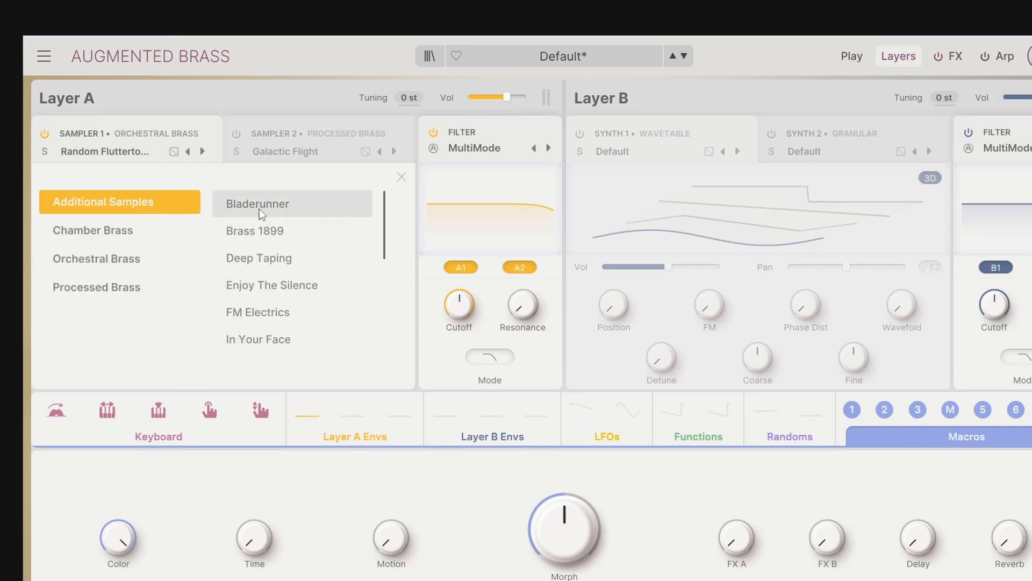
double_click(261, 204)
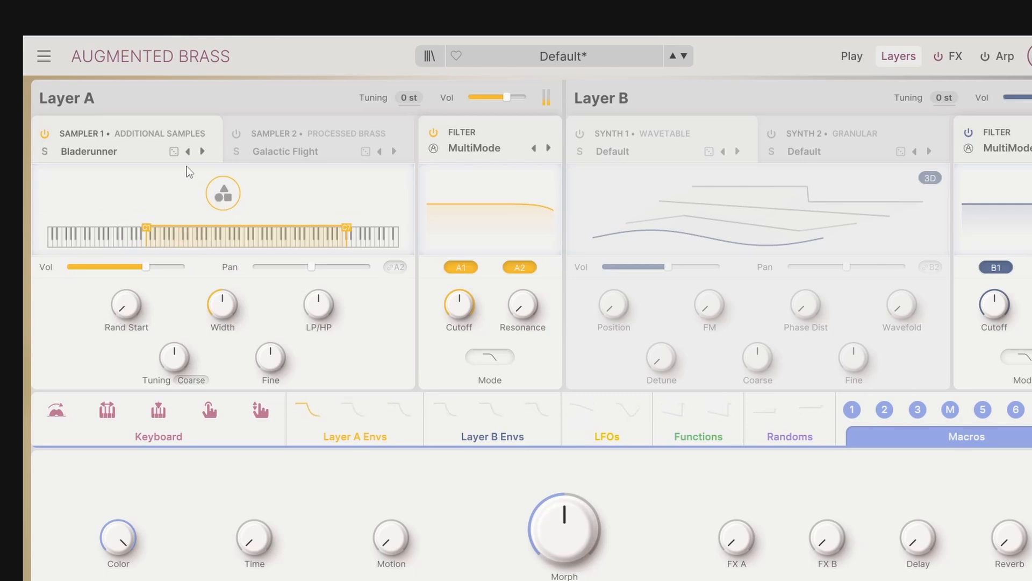
click(211, 196)
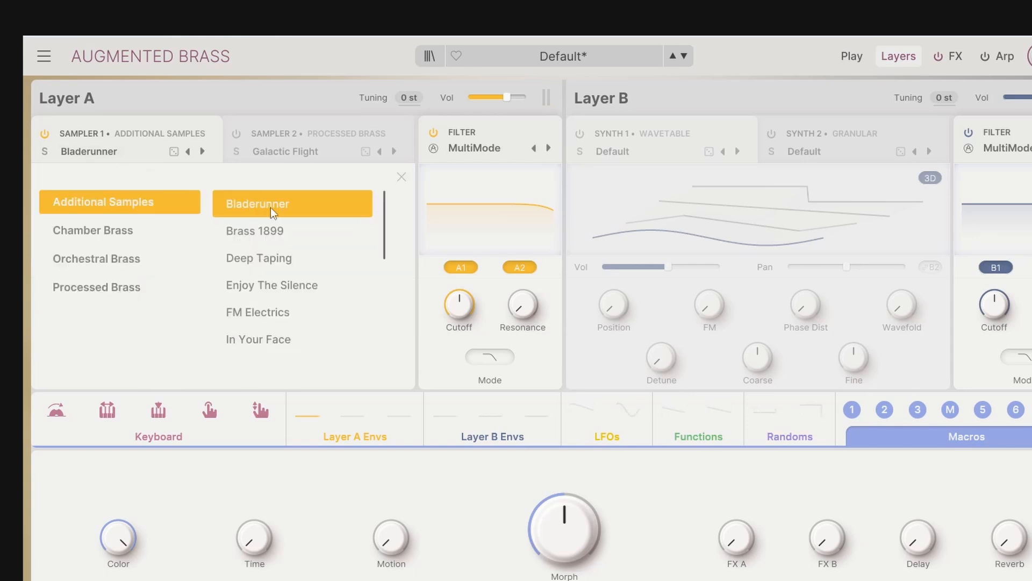
click(278, 232)
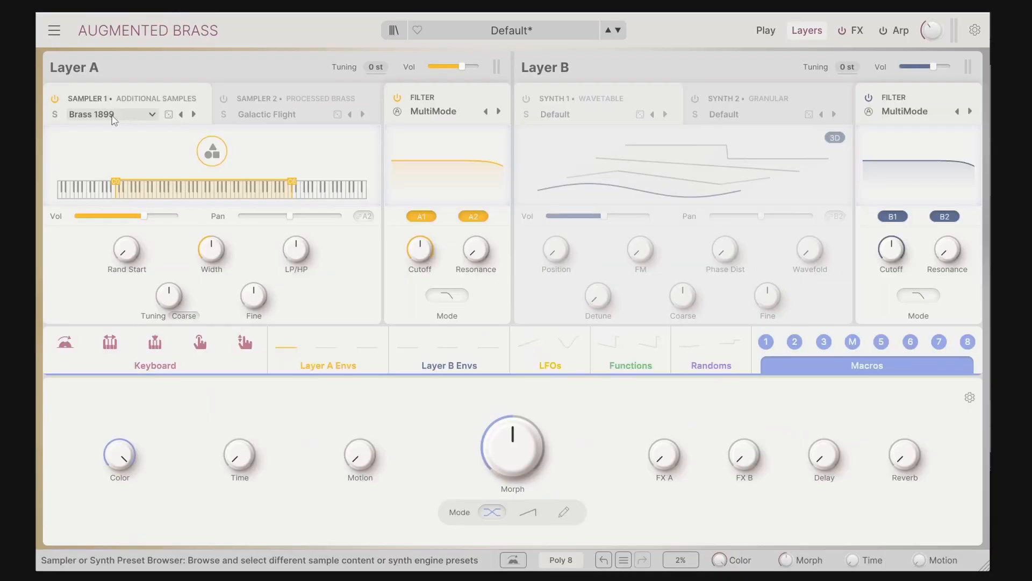
Step: Turn off Sampler 1 in Layer A and turn on Synth 1 in Layer B
click(114, 119)
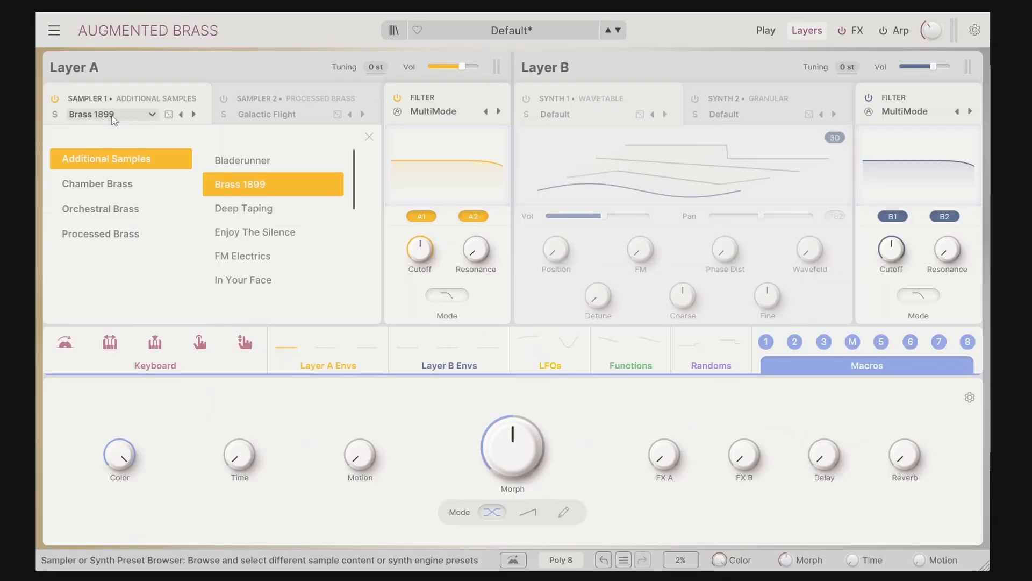
click(54, 99)
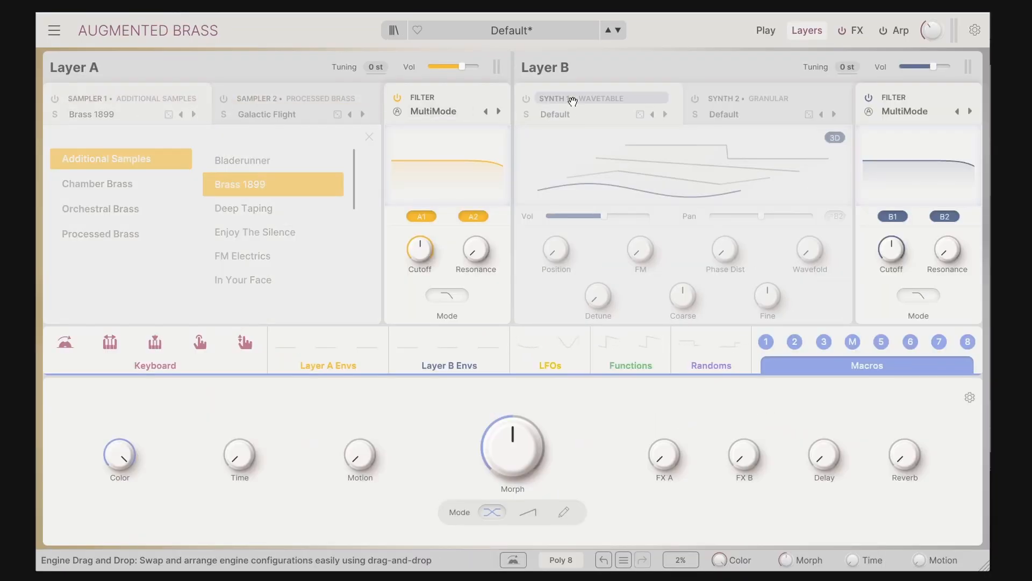
click(527, 99)
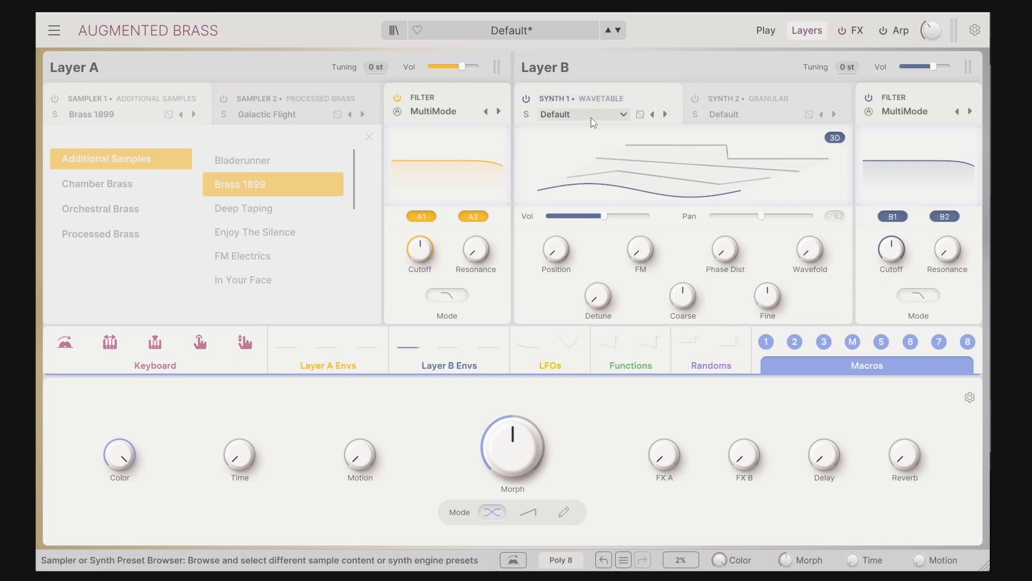
Step: Load the Analog preset Amigo Amiga into Synth 1, and advance to Analog Brass
click(564, 115)
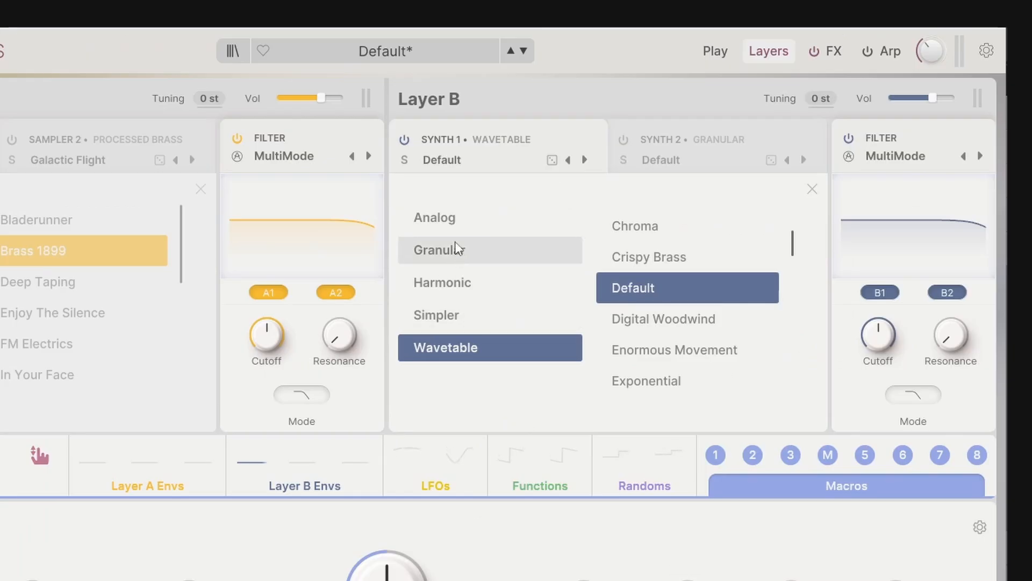
click(447, 221)
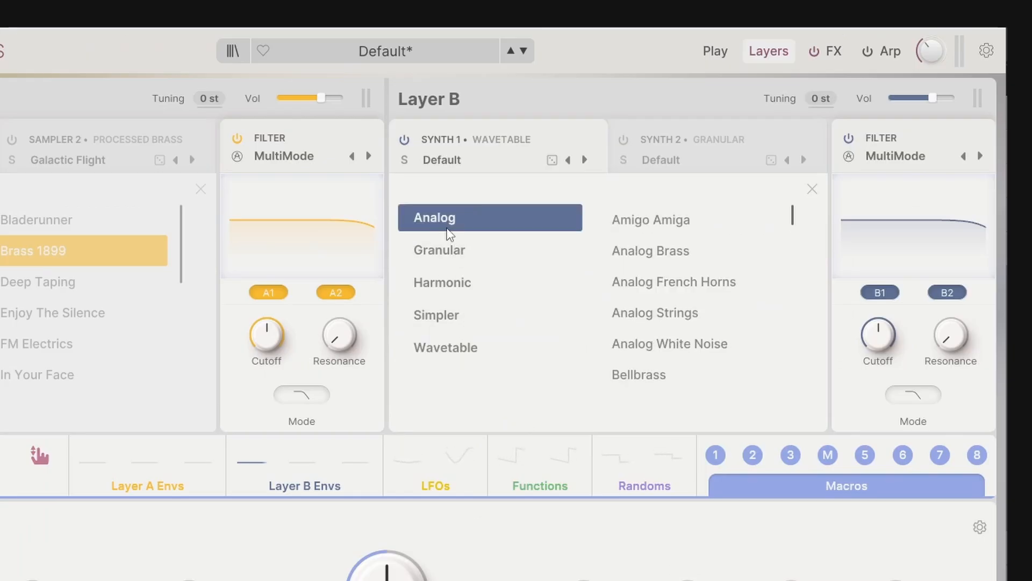
click(630, 230)
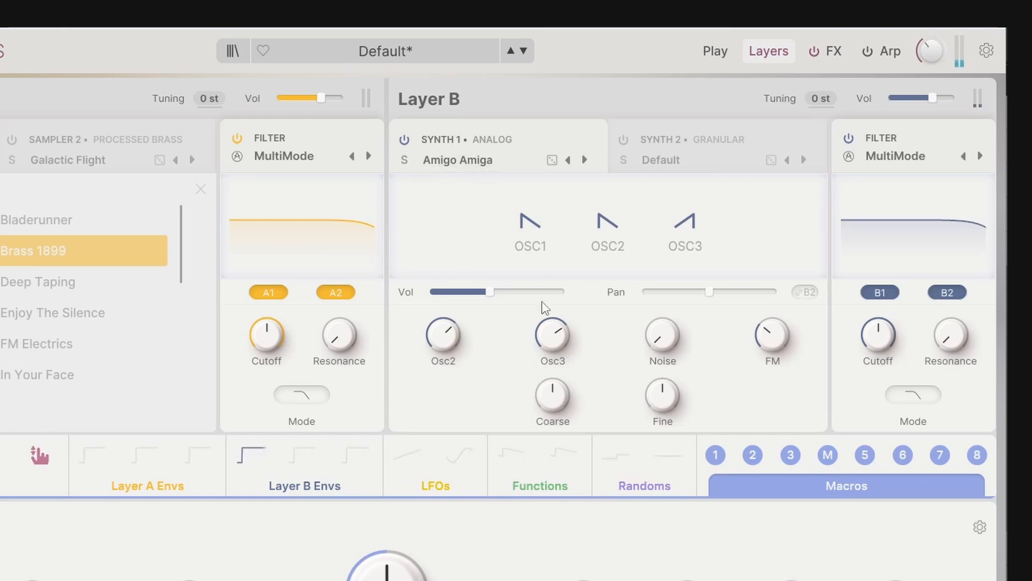
click(585, 159)
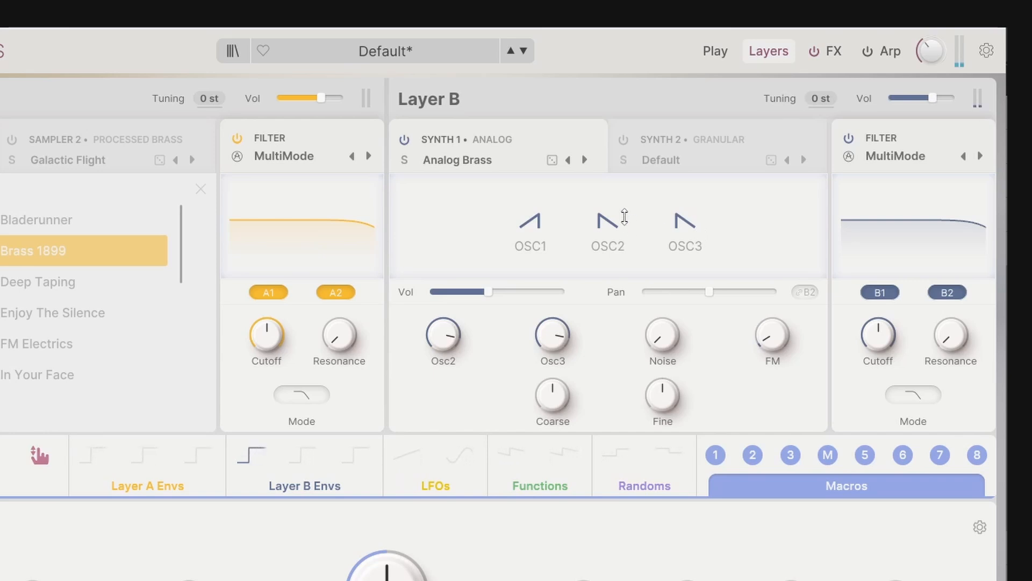
Step: Switch Synth 1 to the Granular engine with the Afex Noise preset
click(468, 163)
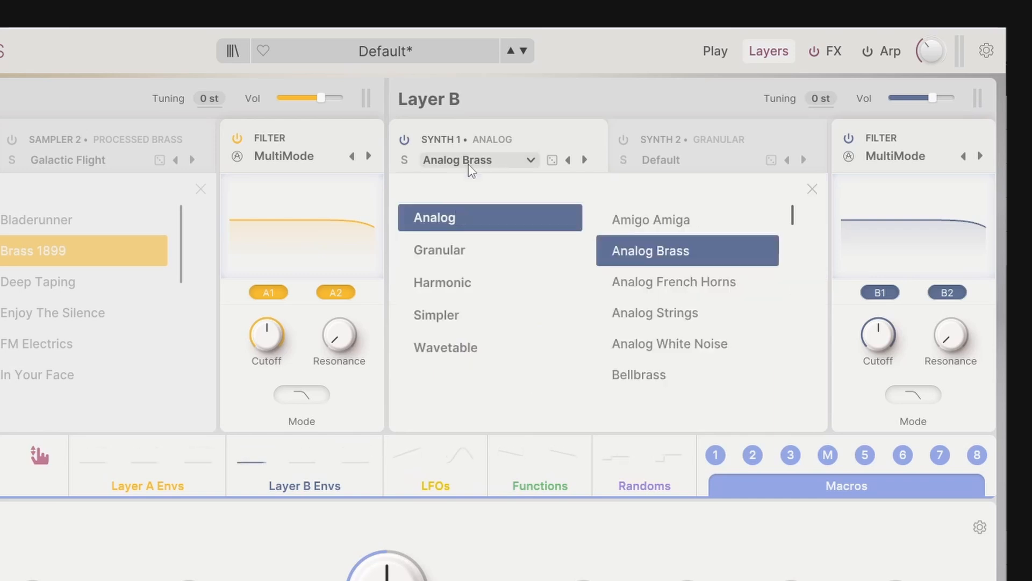
click(454, 250)
click(659, 229)
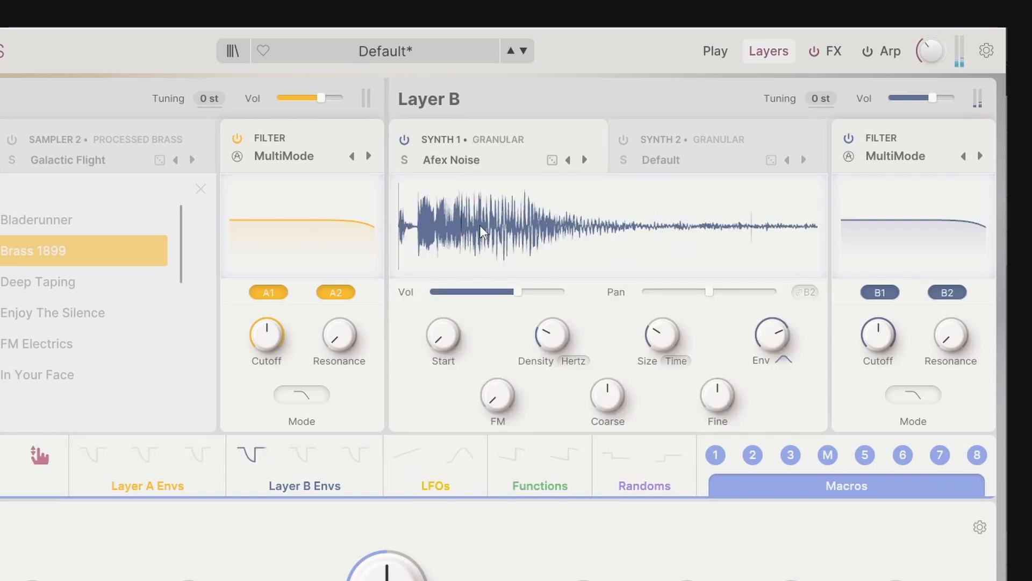
Step: Switch Synth 1 to the Harmonic engine with the Additive Brass Ensemble preset
click(462, 161)
click(460, 283)
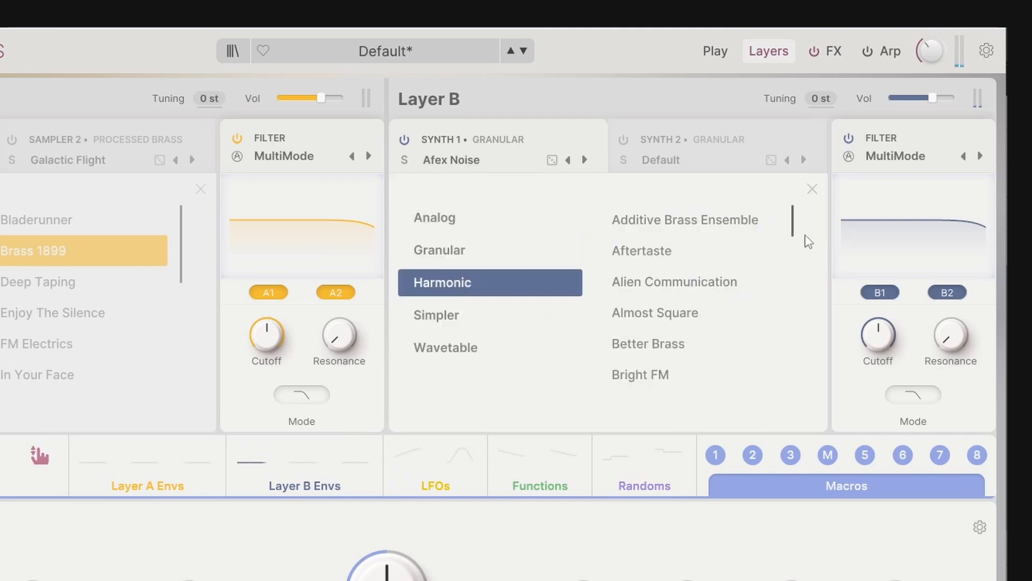
click(748, 230)
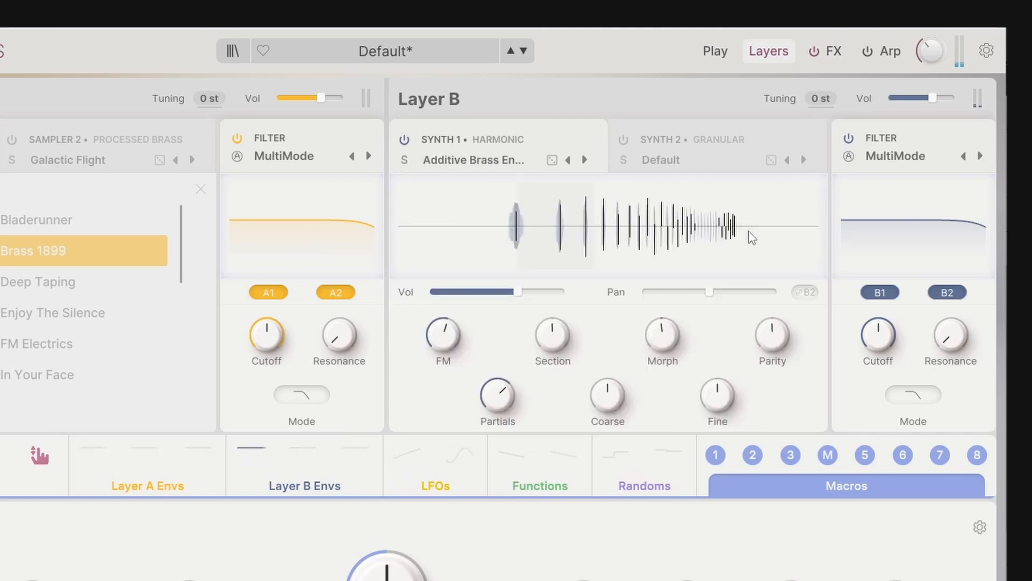
Step: Switch Synth 1 to the Simpler engine with the Abstractive sample from the Drone category, and close the preset browser
click(497, 164)
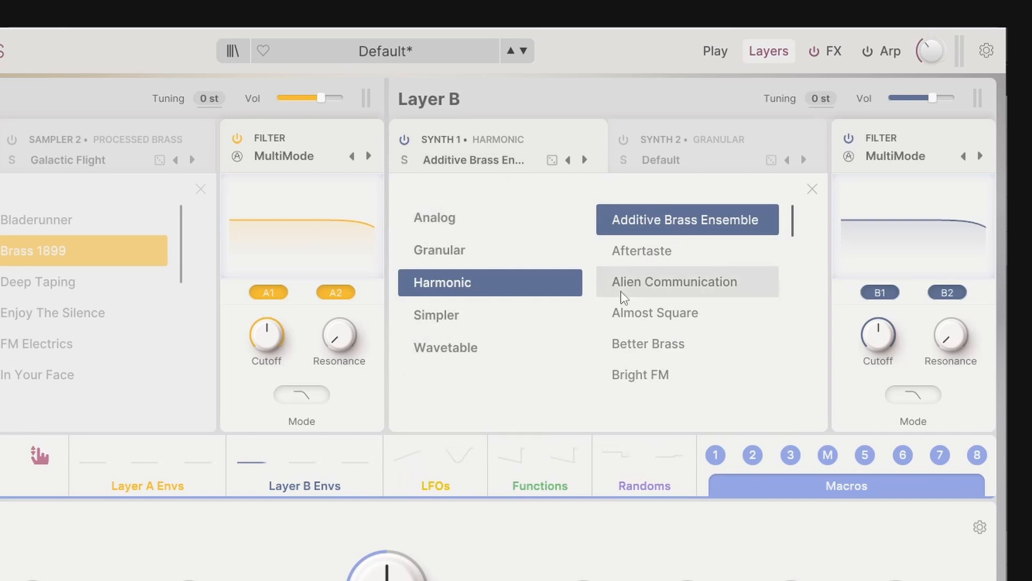
click(488, 318)
click(639, 231)
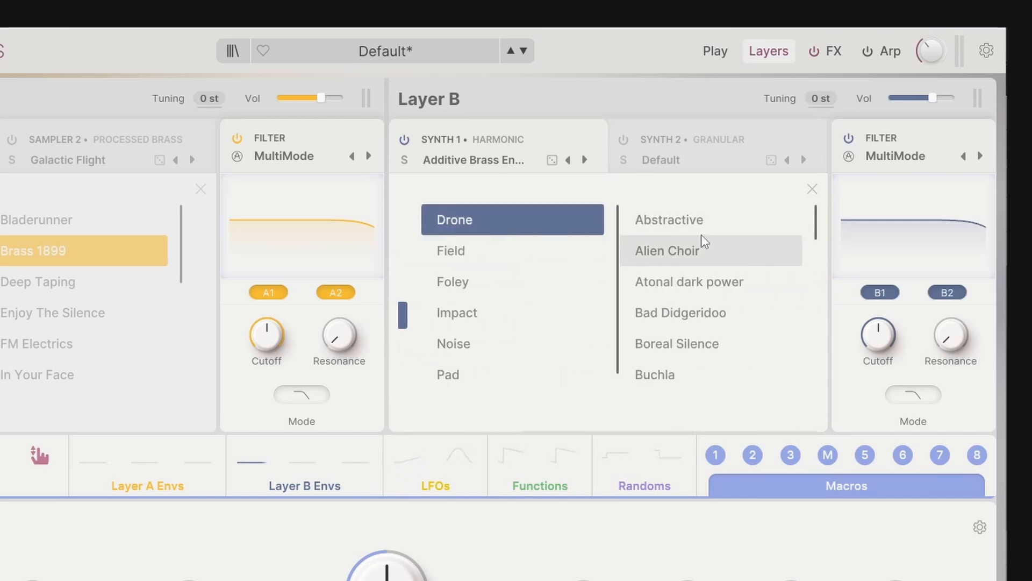
click(698, 230)
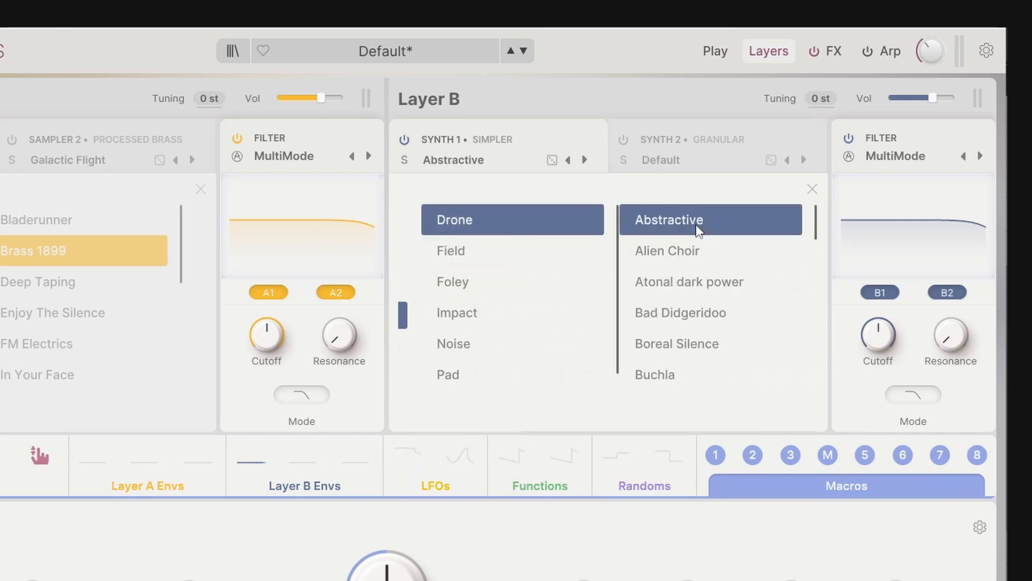
click(812, 189)
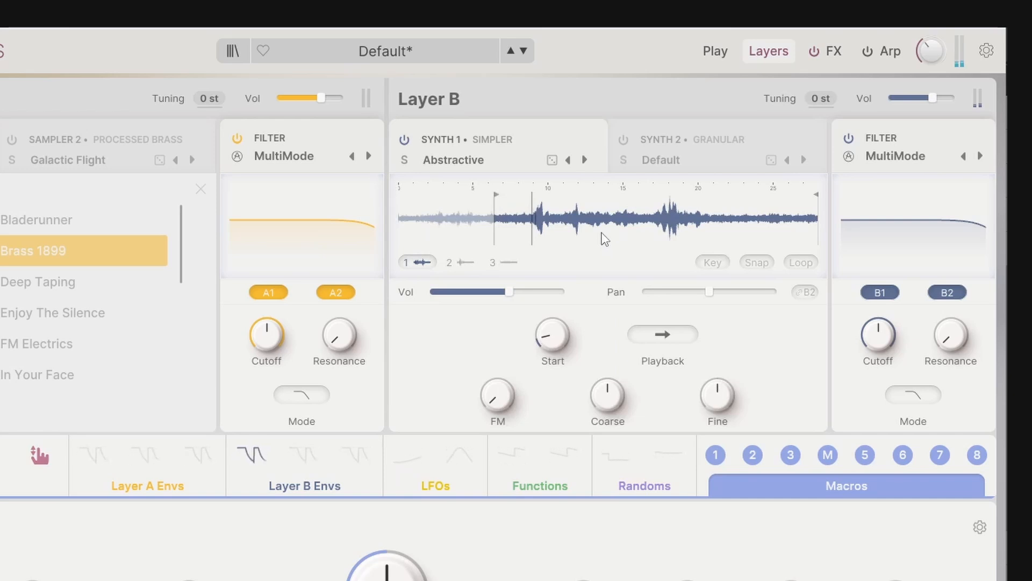
Step: Switch Synth 1 to the Wavetable engine with the Abrassive preset
click(453, 161)
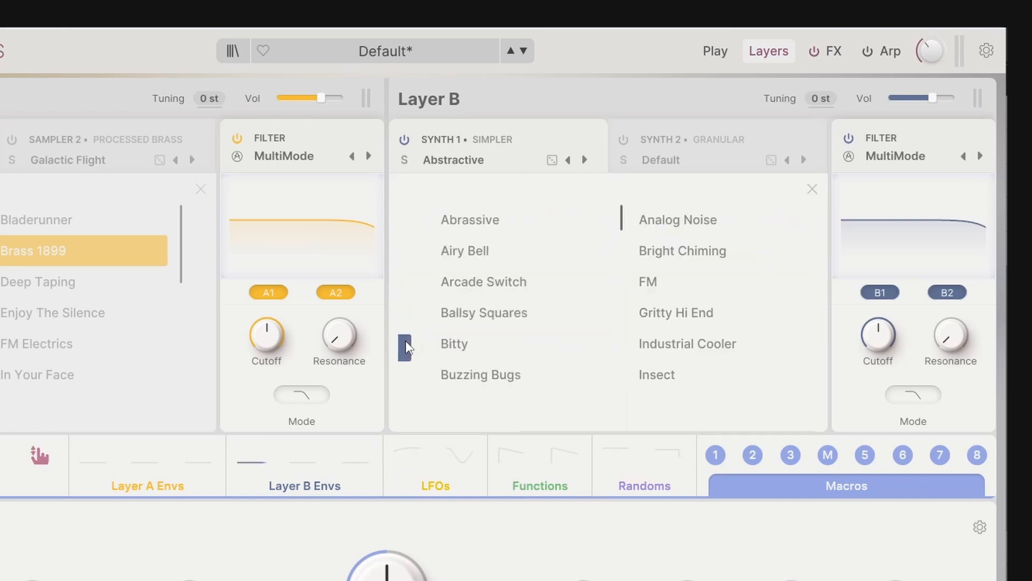
click(406, 341)
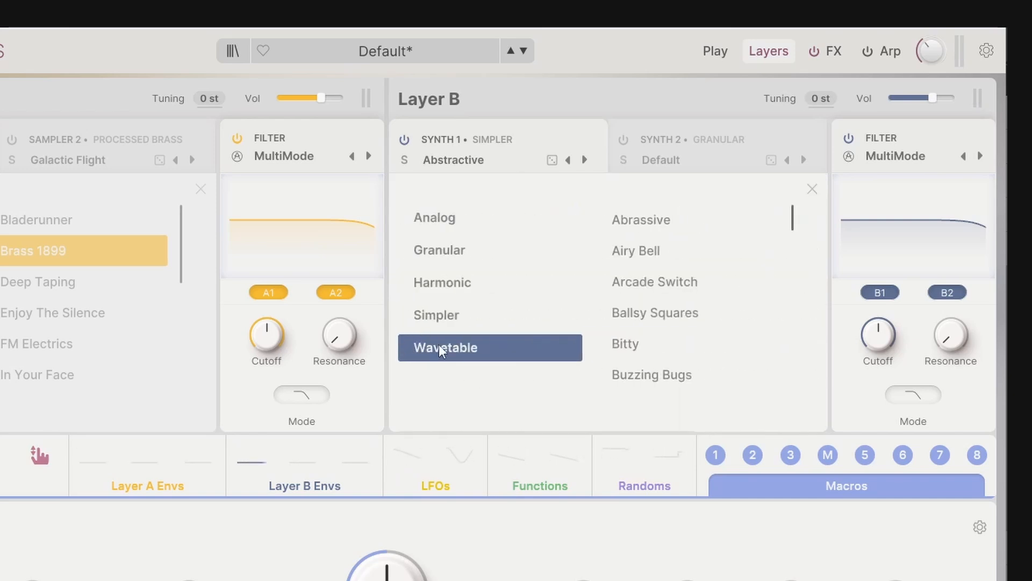
click(450, 320)
click(459, 341)
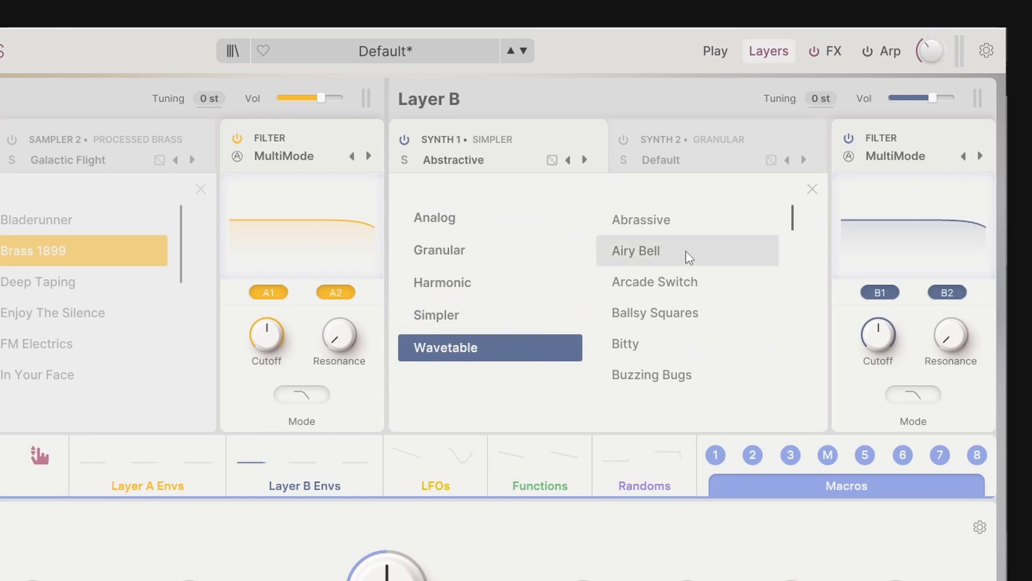
click(669, 224)
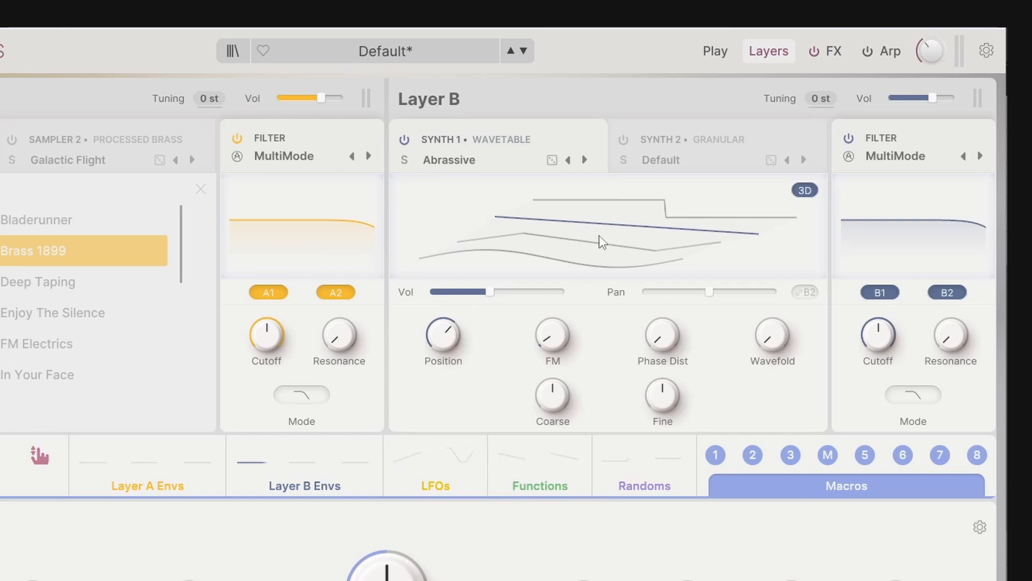
Step: Step forward through Synth 1's wavetable presets from Abrassive, past Arcade Switch and Bitty
click(583, 160)
click(584, 161)
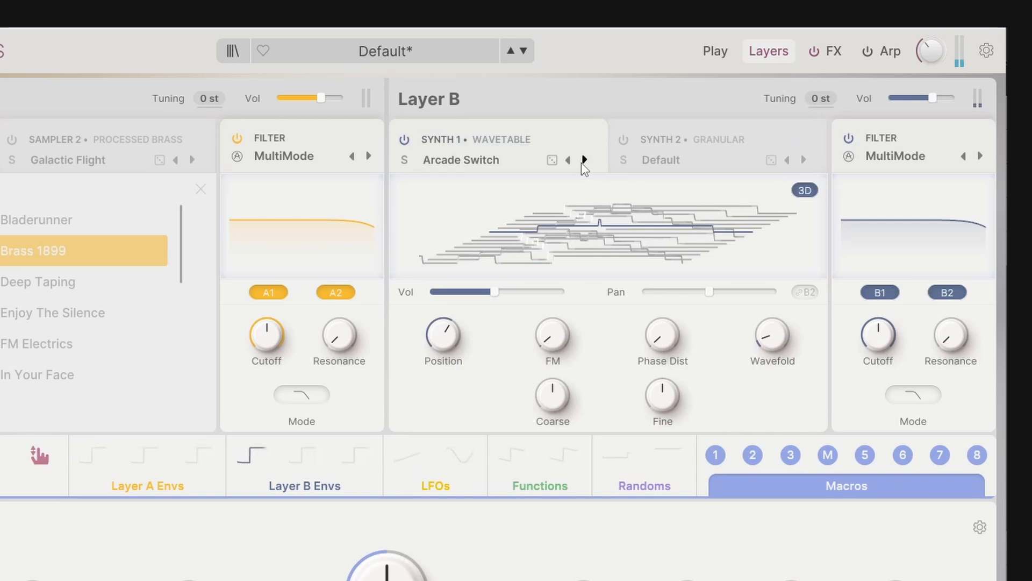
click(583, 160)
click(584, 161)
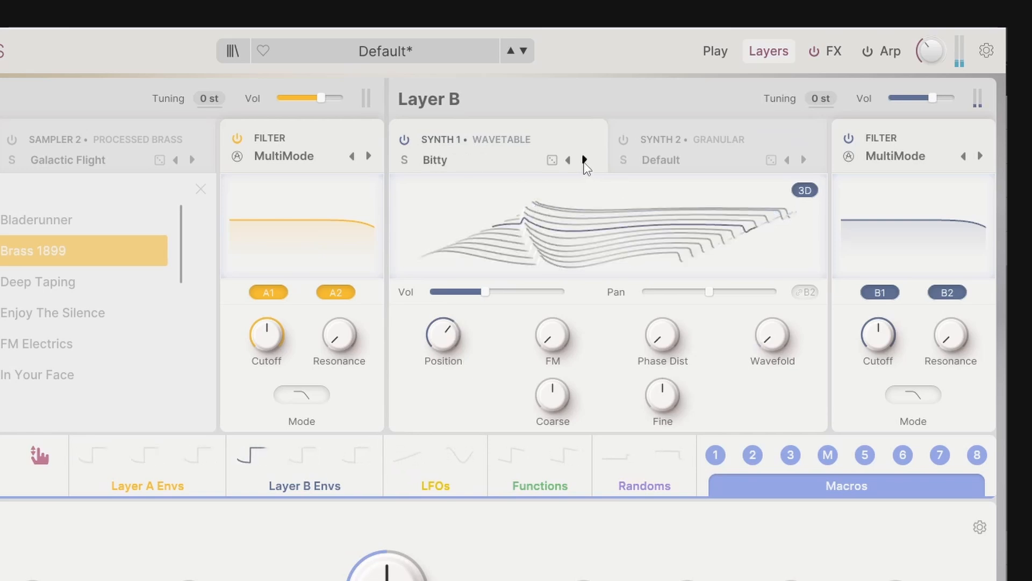
click(584, 160)
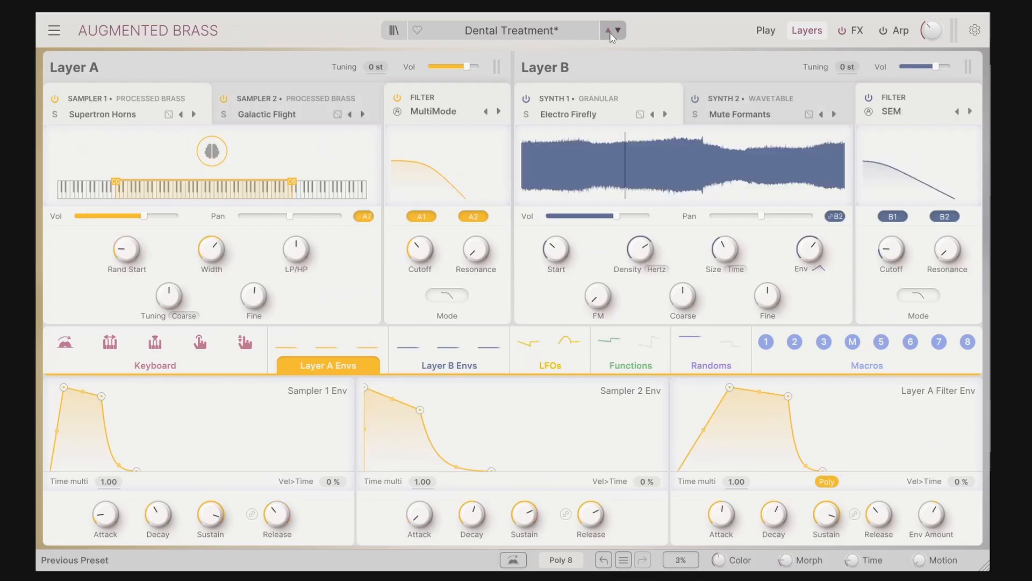
Step: Go back from Dental Treatment to the Default preset, and view Sampler 2's settings and Layer B's envelopes
click(609, 33)
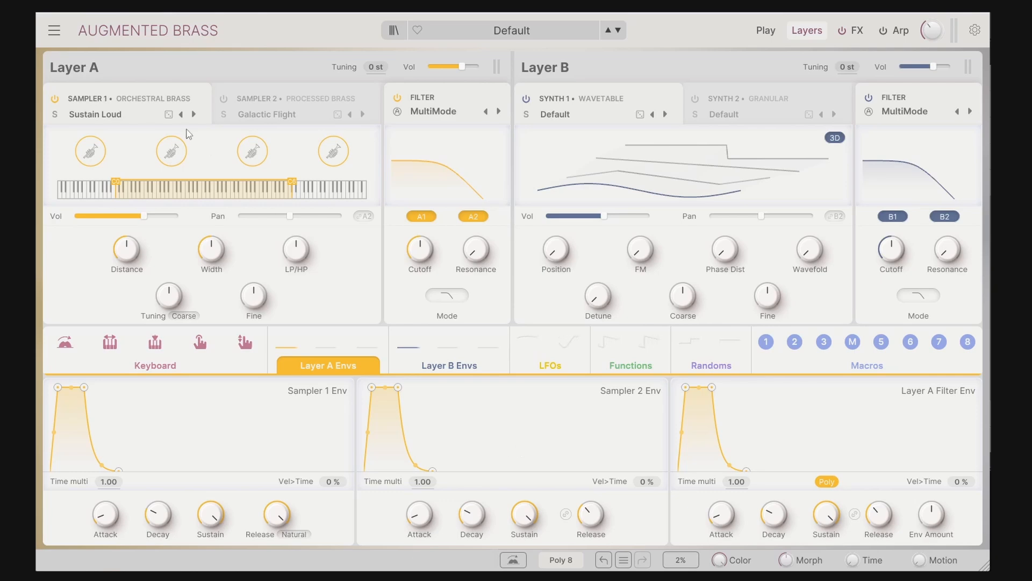
click(255, 96)
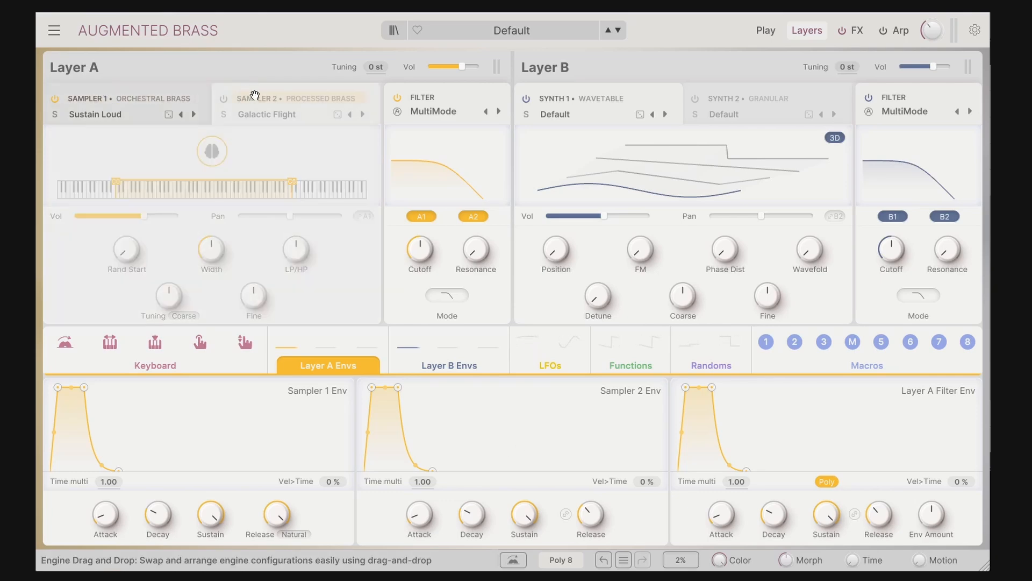
click(468, 368)
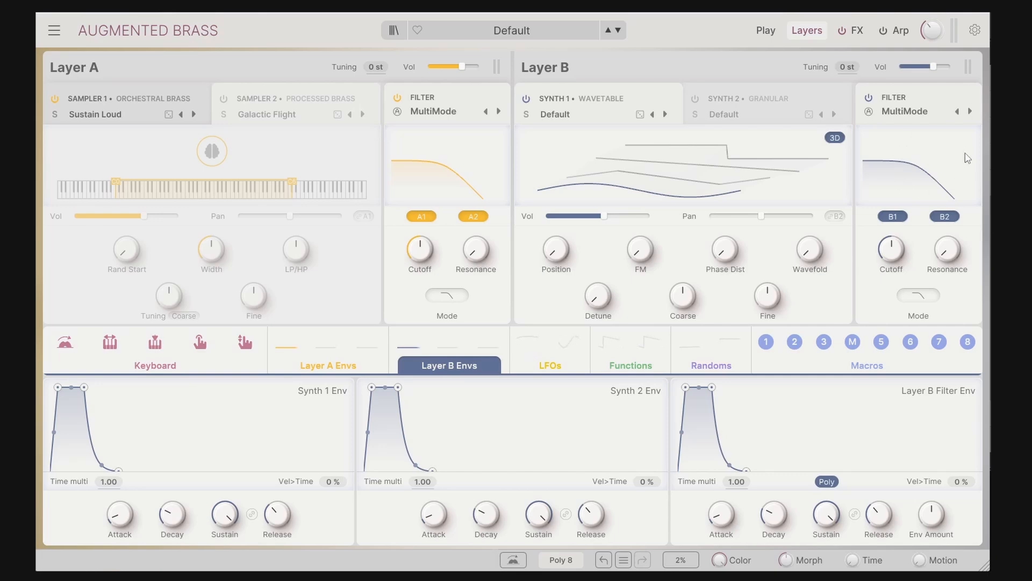
Step: Show Layer A's envelopes and route the Layer A filter envelope to the filter's cutoff and resonance
click(328, 366)
click(424, 359)
drag(373, 342, 420, 266)
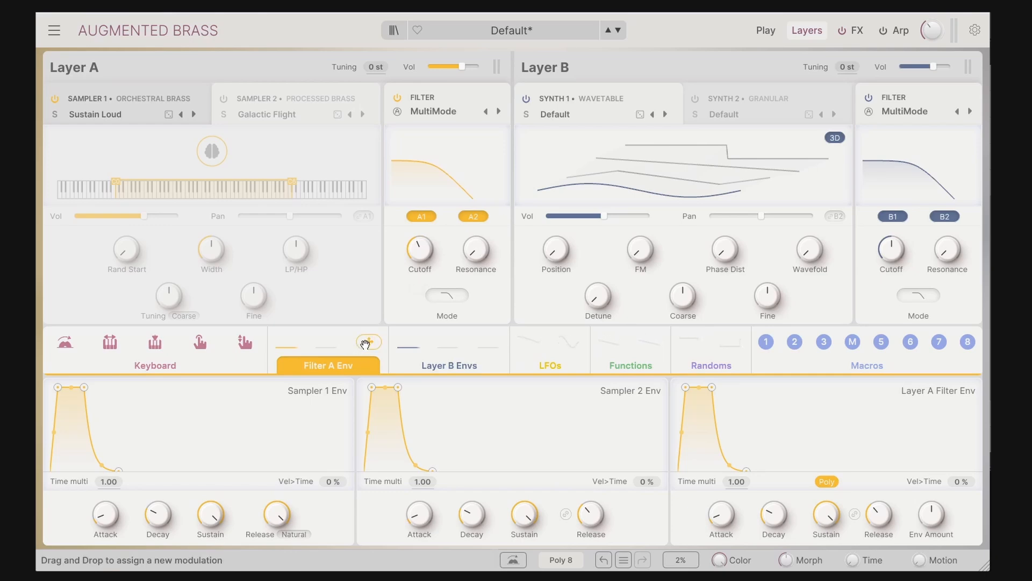
drag(368, 343, 468, 257)
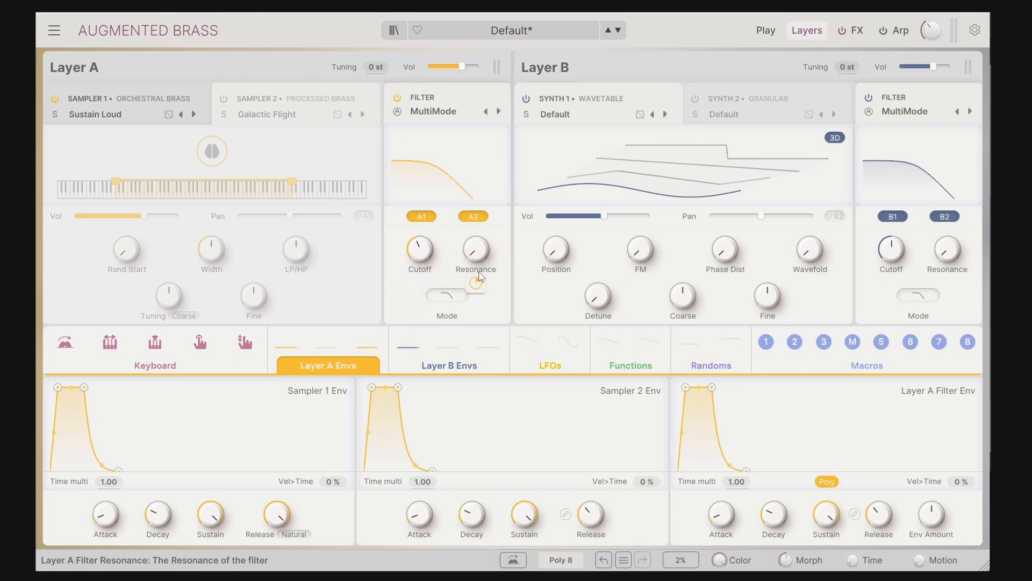
mouse_move(476, 283)
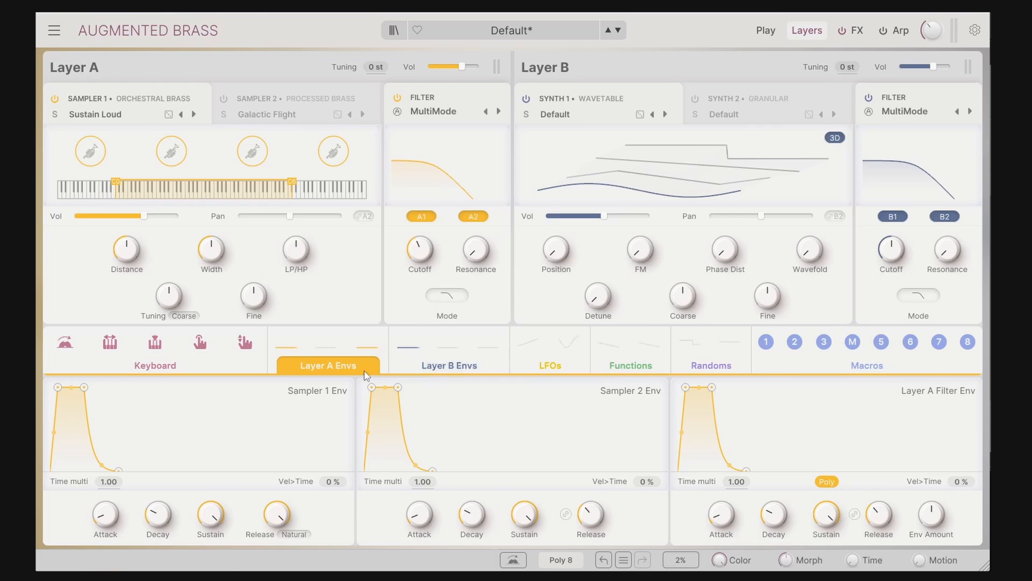
Step: View the LFO, Functions, Randoms and Layer A envelope modulators, and glance at the play view before returning to the layers
click(540, 371)
click(629, 371)
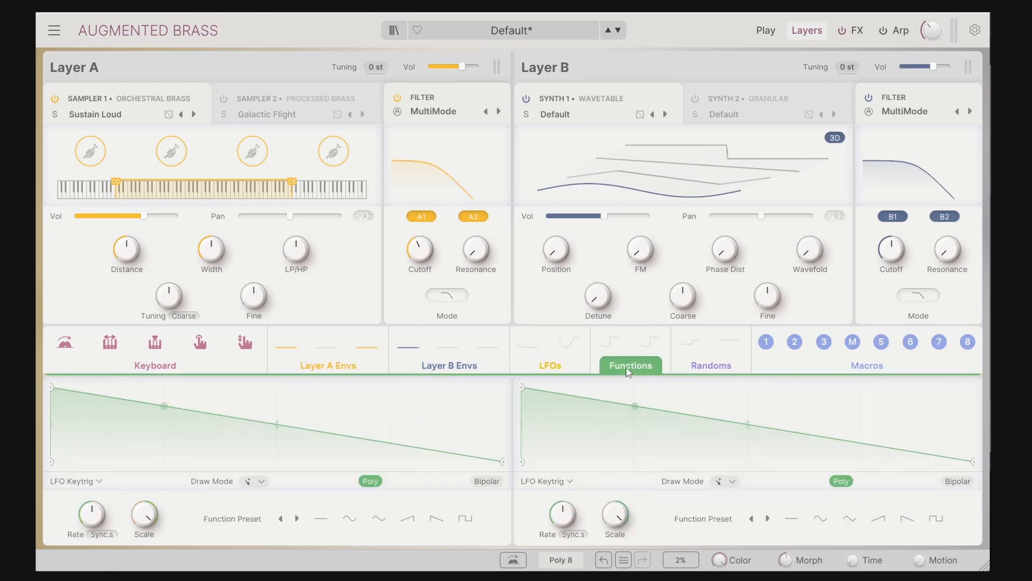
click(697, 371)
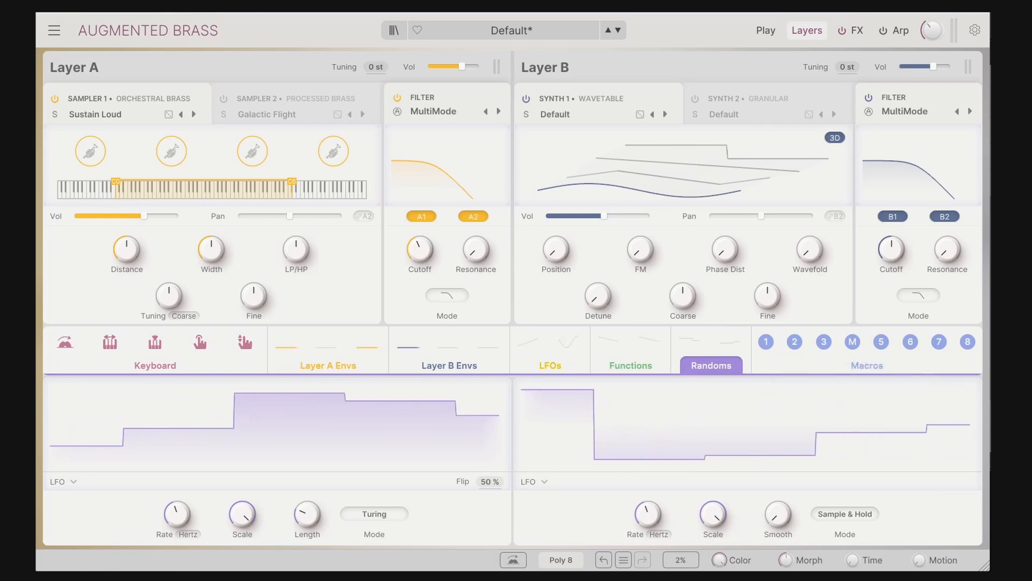
click(328, 365)
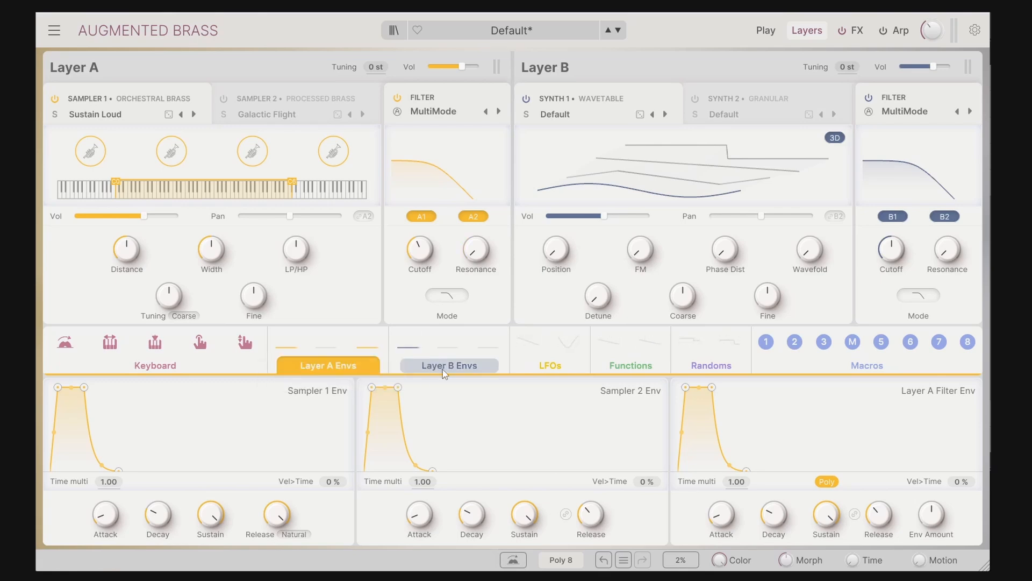
click(763, 31)
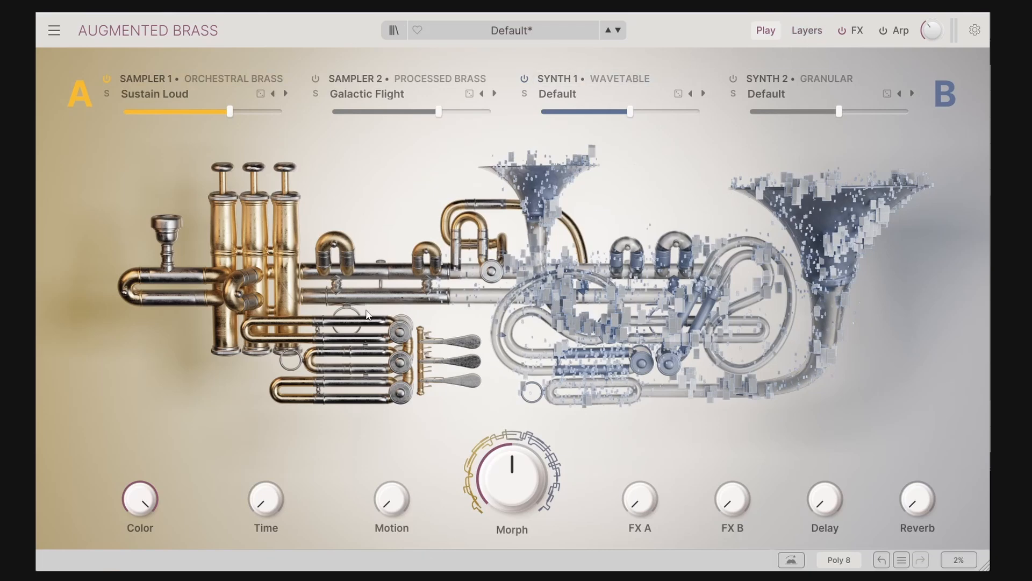
click(816, 34)
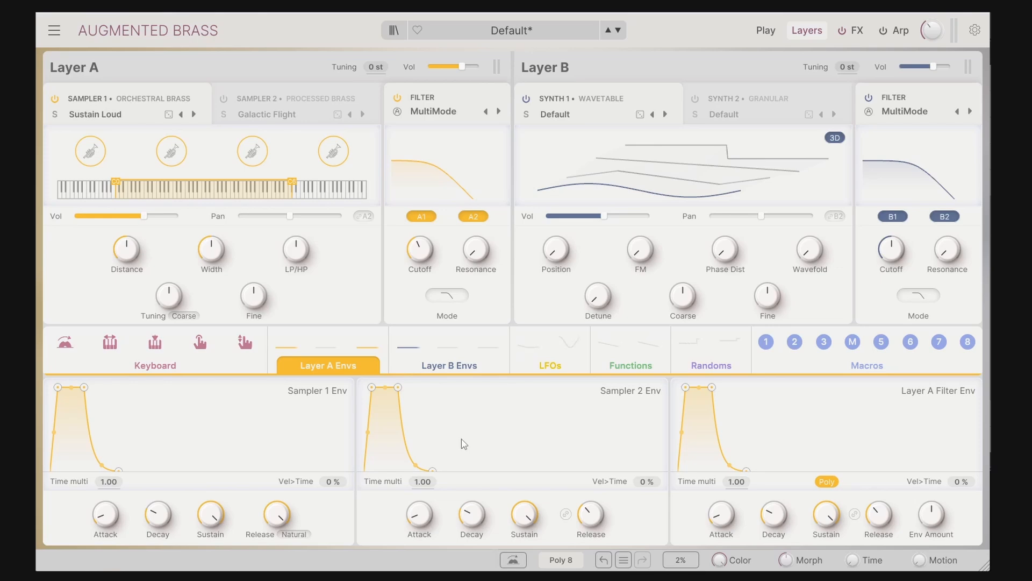
Step: Route the first LFO to the Layer A filter's resonance, and view the Layer B effects before returning to the layers
click(548, 366)
drag(531, 342, 481, 255)
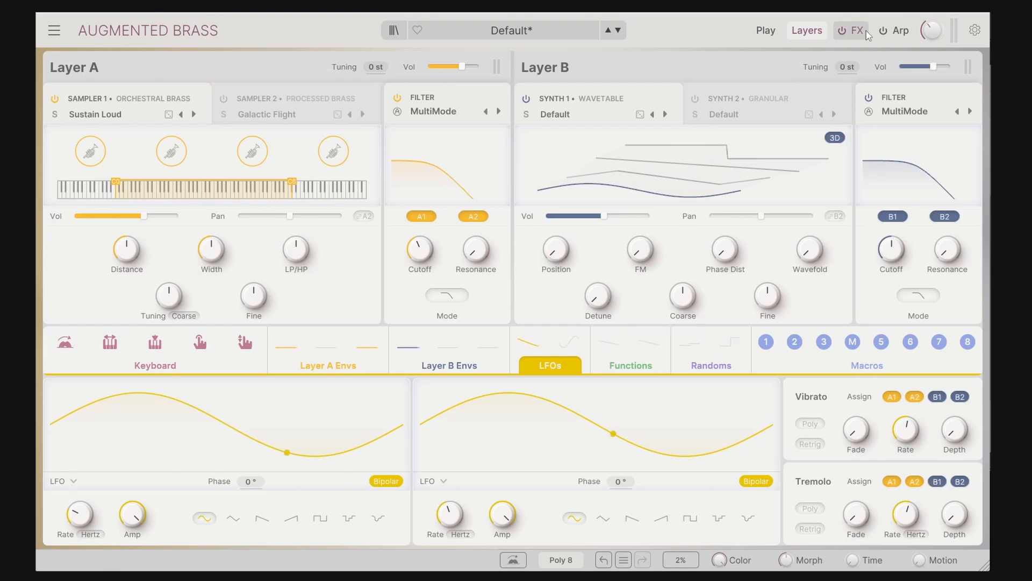
click(850, 33)
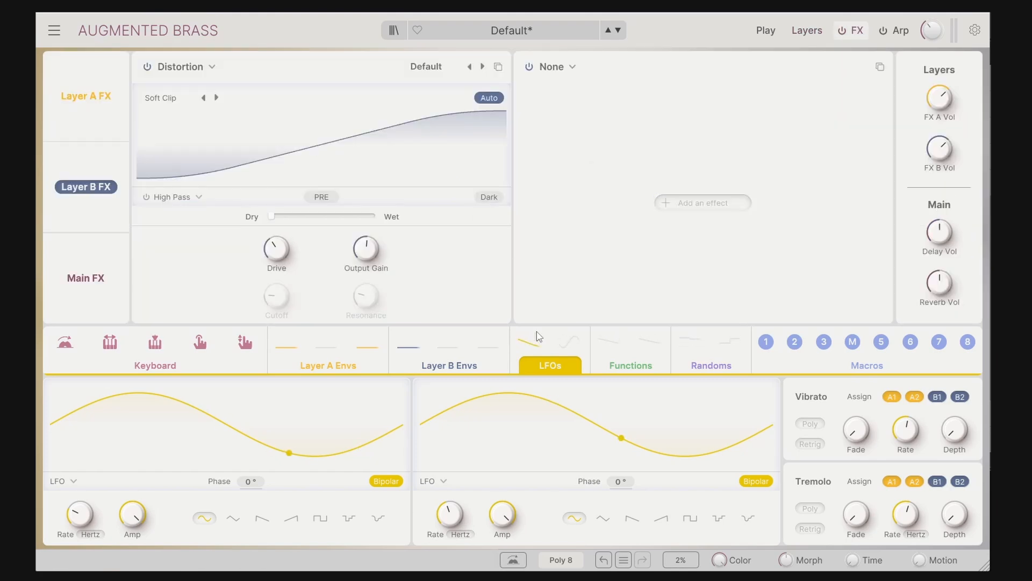
click(804, 36)
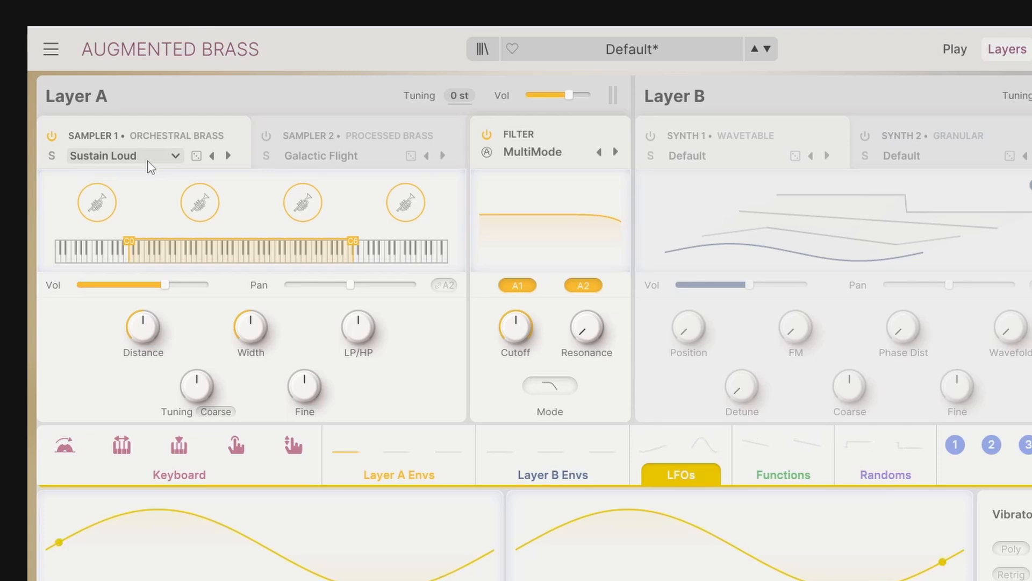
Step: Load the Analog Flight sample from the Processed Brass category into Sampler 1
click(150, 161)
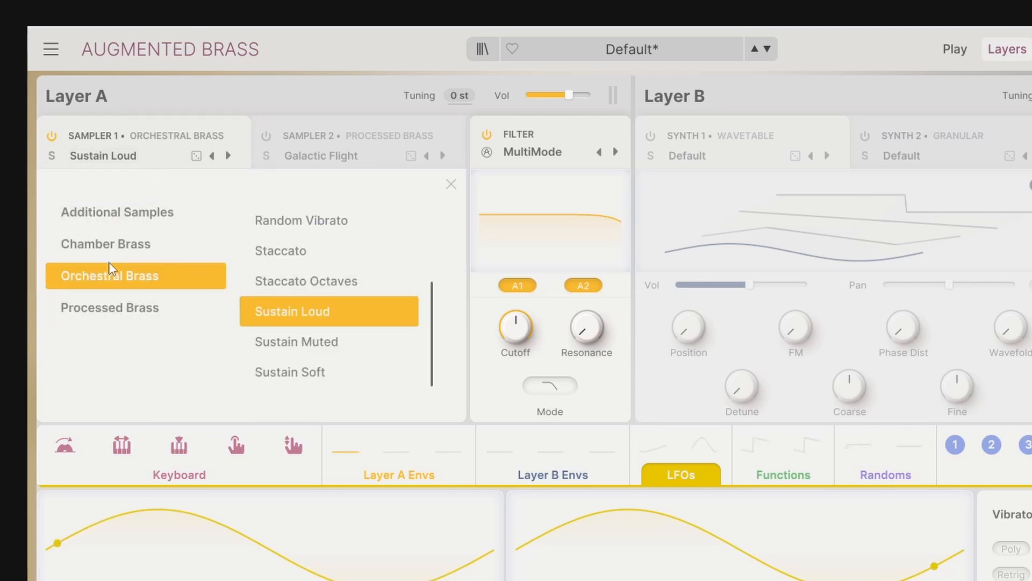
click(102, 315)
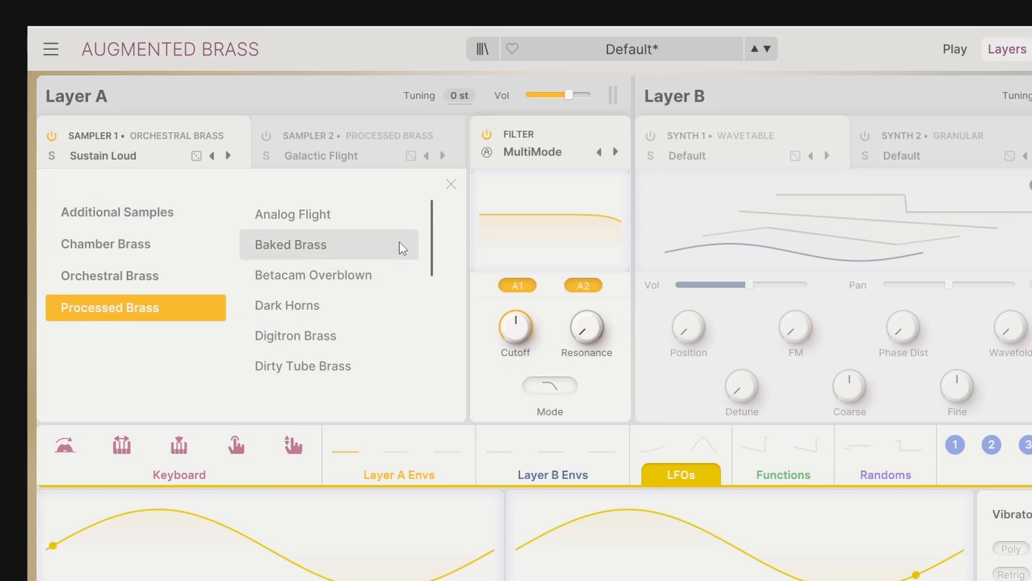
click(316, 215)
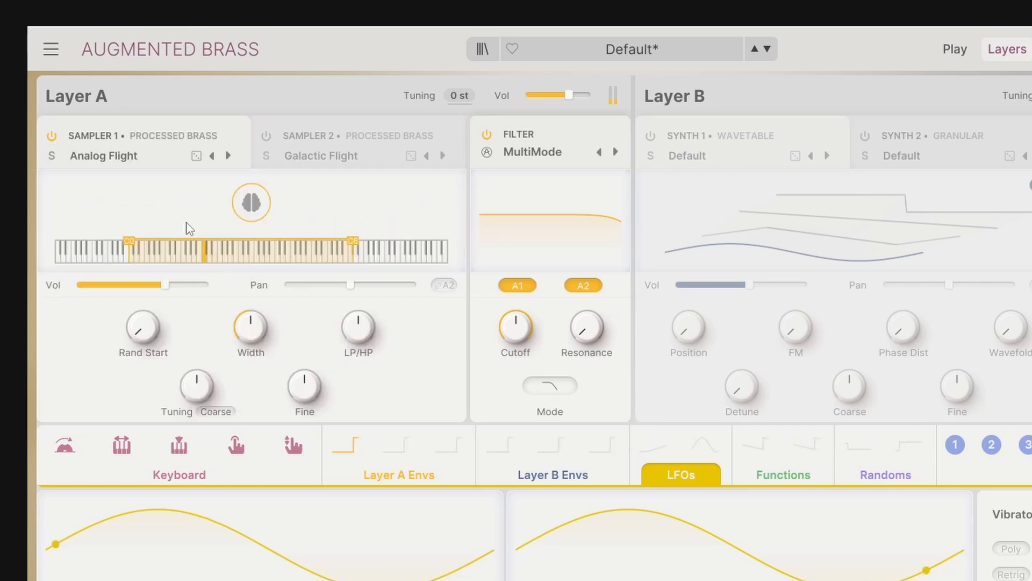
click(110, 156)
click(363, 218)
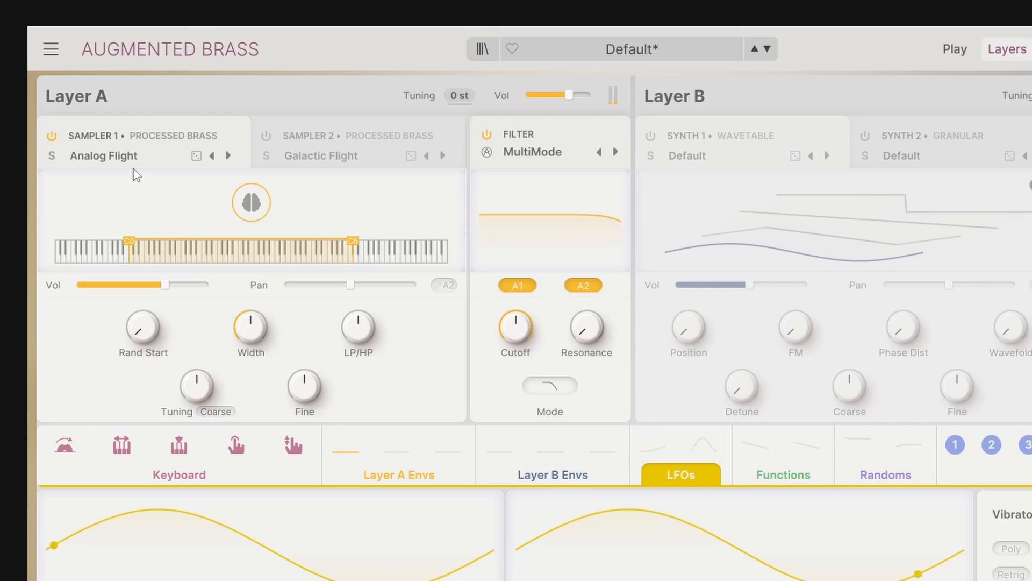
Step: Switch Sampler 1 to the Horn & Trumpet Staccatissimo sample from the Chamber Brass category
click(113, 156)
click(120, 242)
click(309, 215)
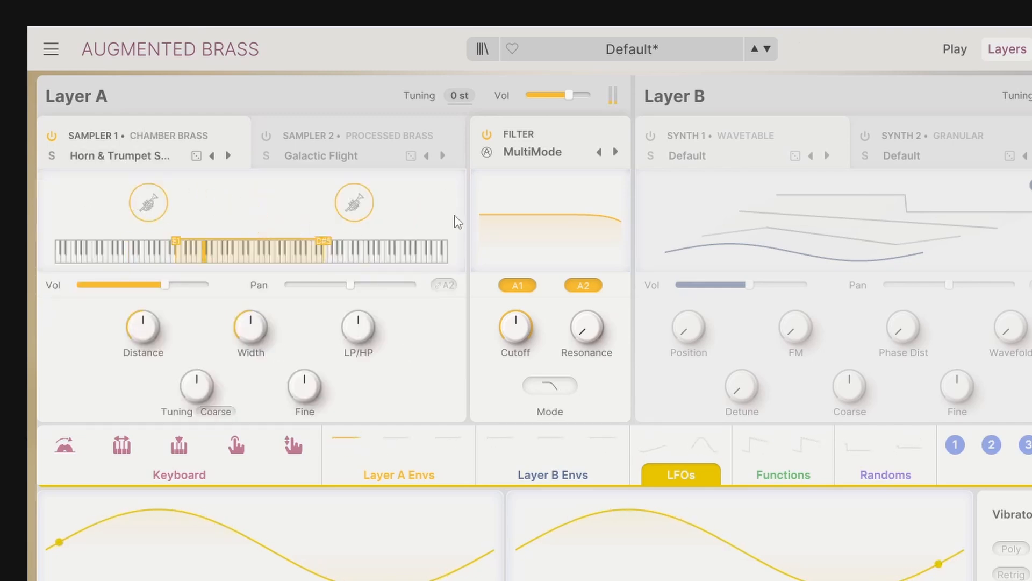
Step: Switch Sampler 1 to the Random Forte Piano sample from the Orchestral Brass category
click(107, 157)
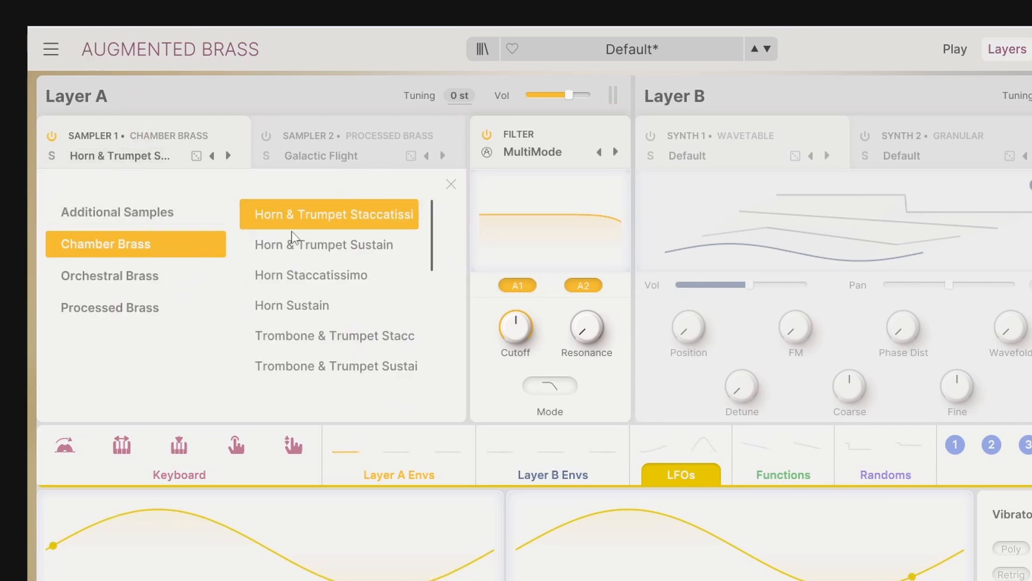
click(112, 276)
click(290, 253)
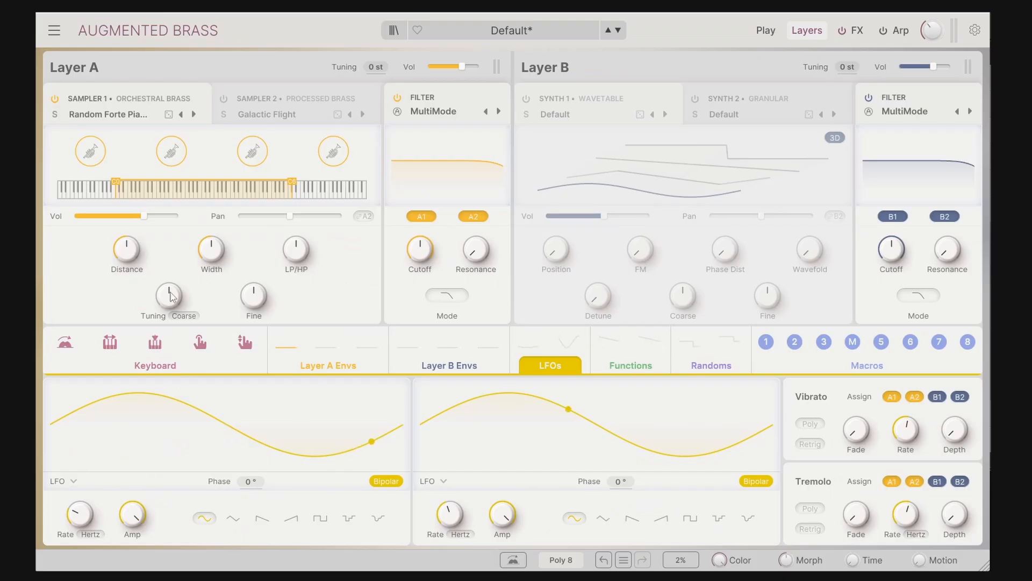
Step: Audition Sampler 1's coarse tuning at 1 semitone and return it to 0 semitones
mouse_move(204, 397)
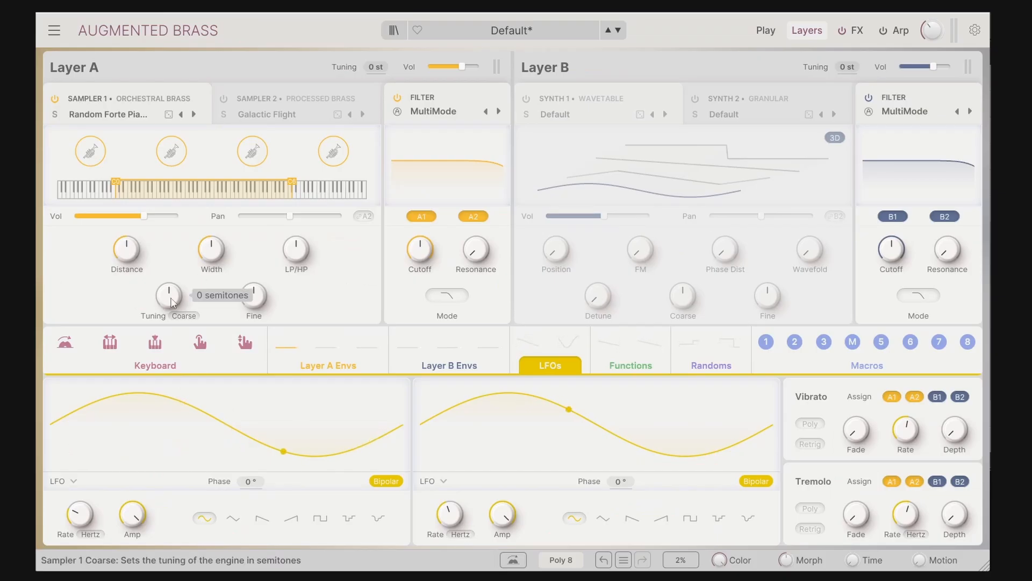
drag(171, 298, 171, 295)
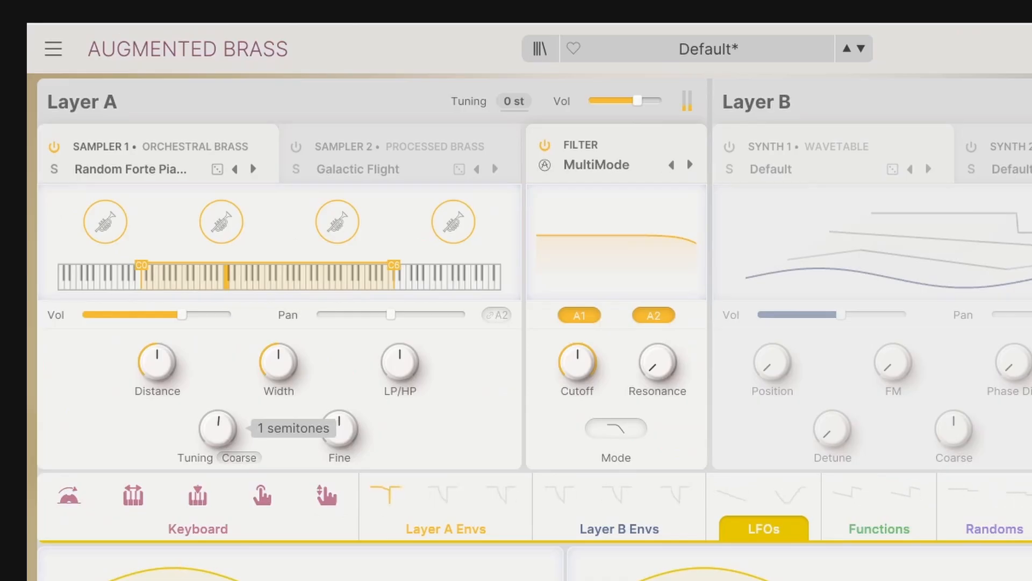
drag(218, 428, 291, 429)
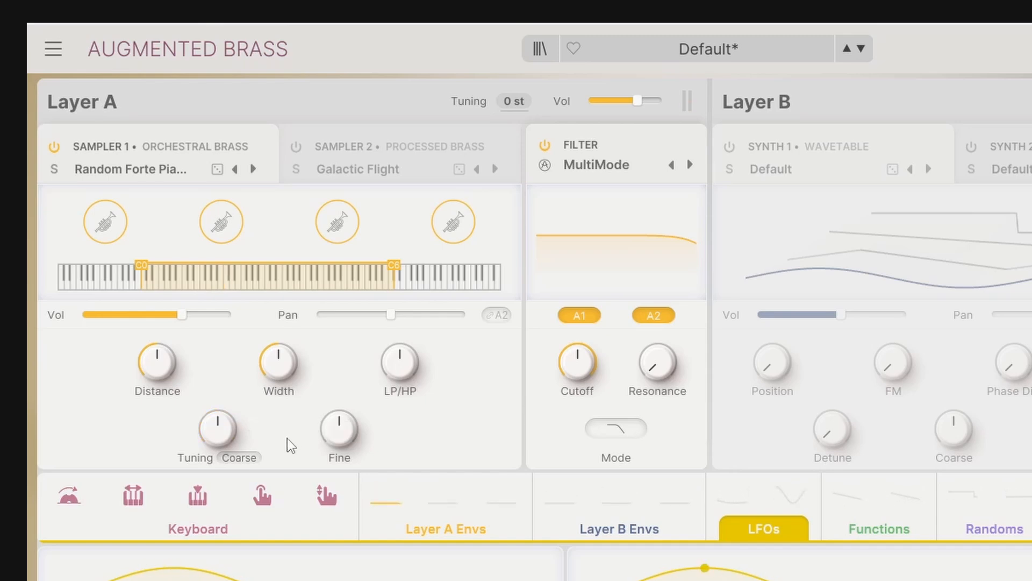
Step: Try Sampler 1's Keyboard Offset tuning mode by raising the offset and returning it to 0 semitones, and restore Coarse mode
click(243, 459)
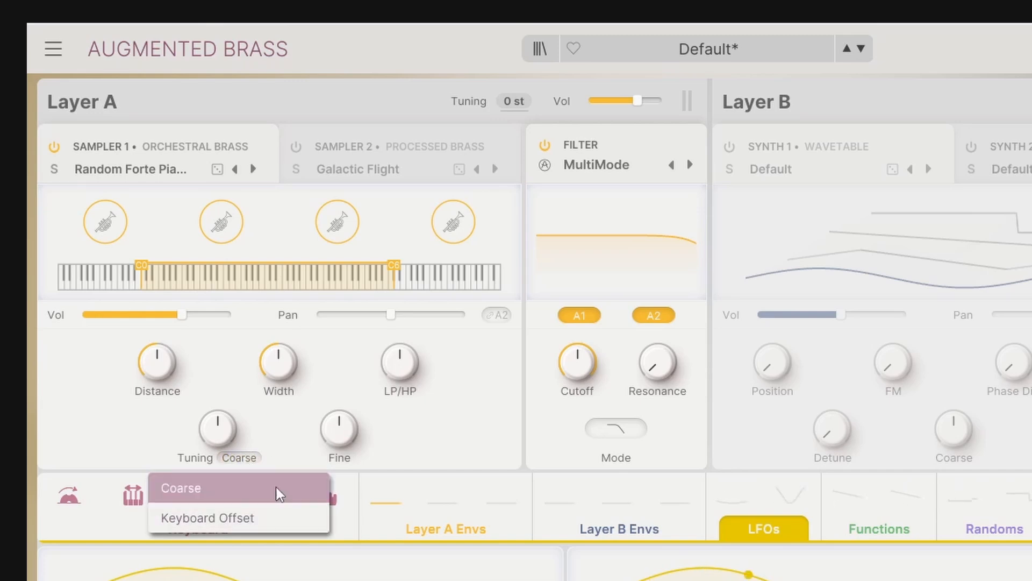
click(228, 521)
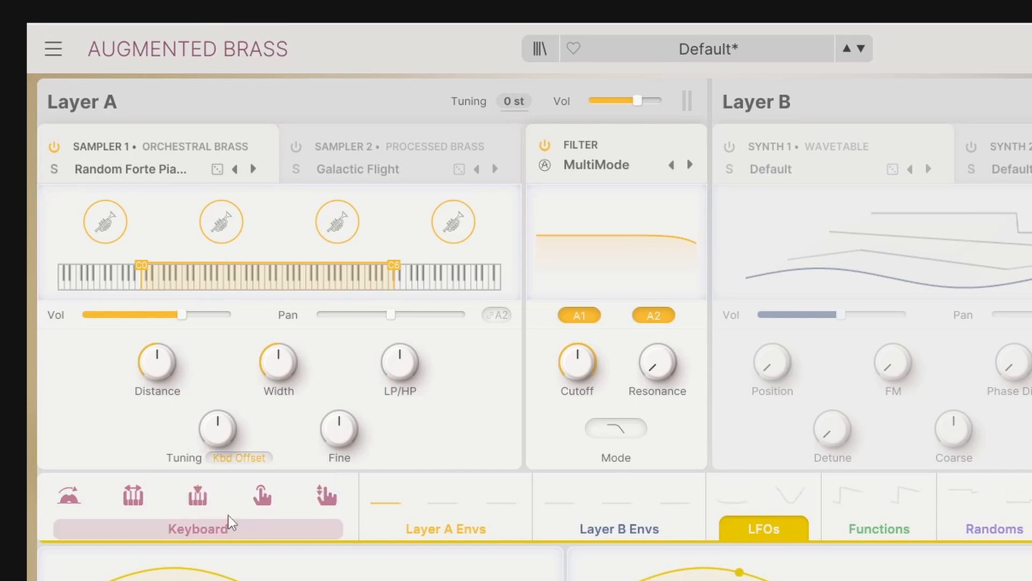
mouse_move(217, 446)
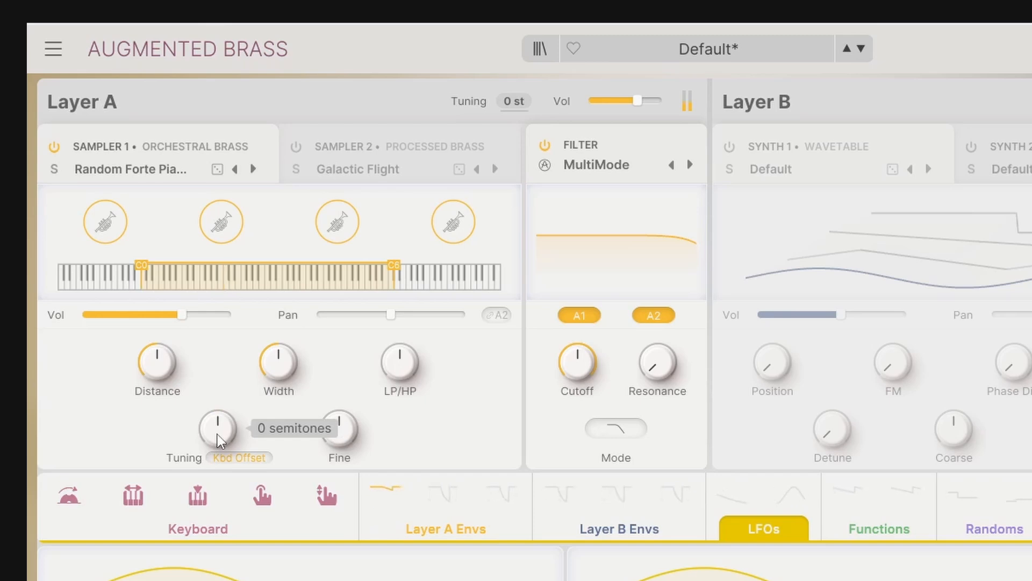
drag(220, 434, 220, 417)
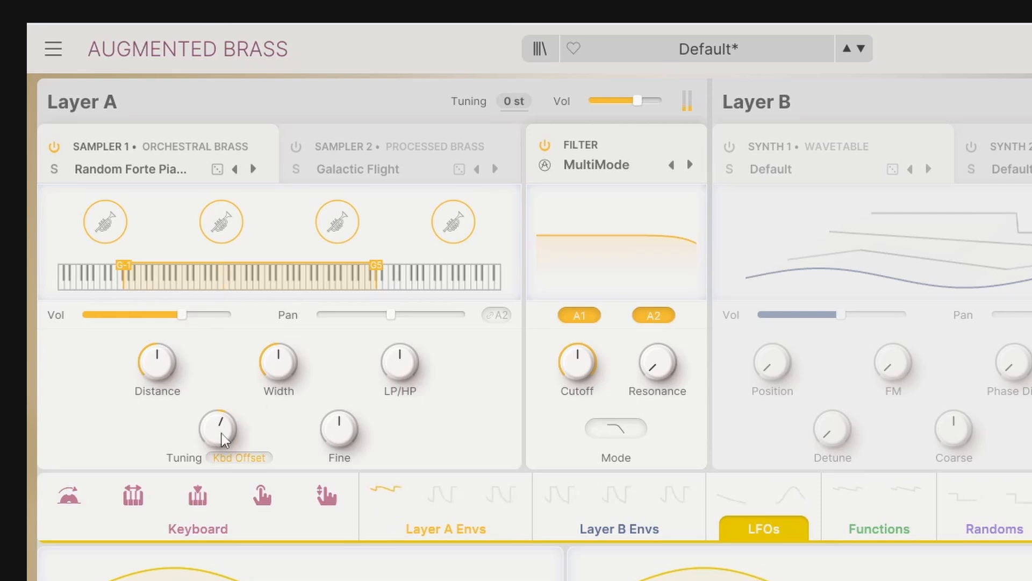
mouse_move(220, 433)
mouse_down()
mouse_move(220, 408)
mouse_move(220, 493)
mouse_move(219, 450)
mouse_up()
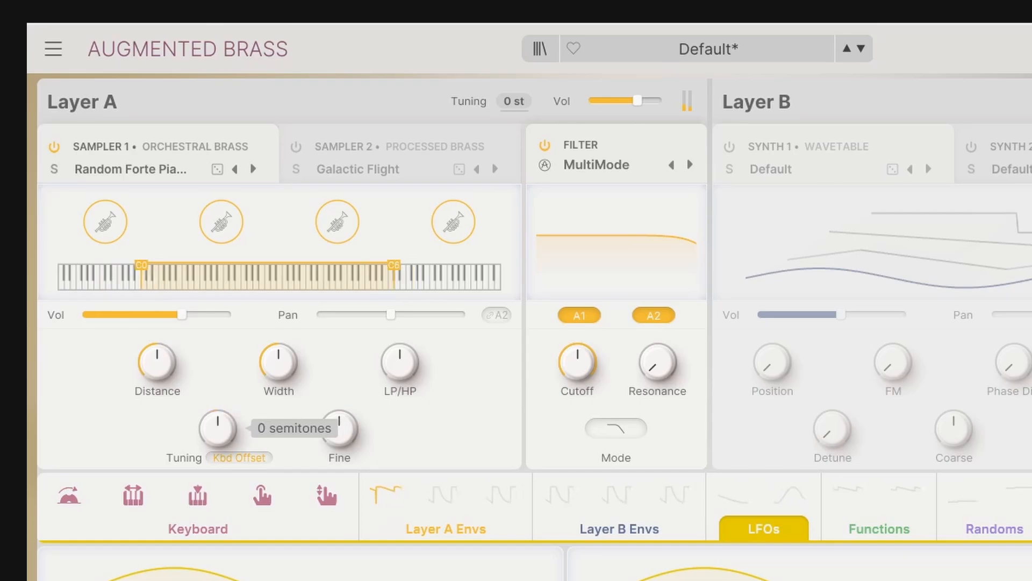
click(239, 457)
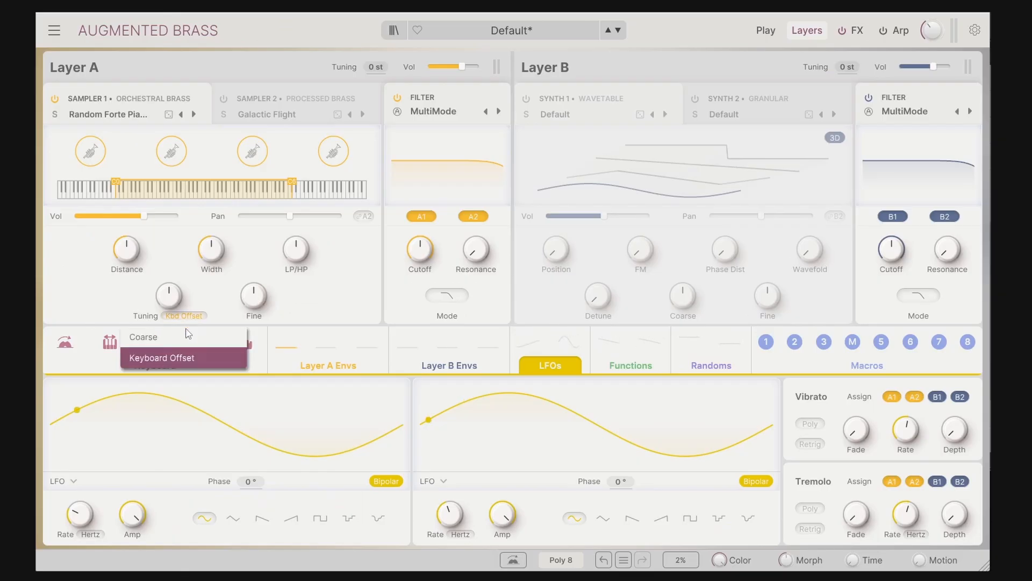
click(160, 338)
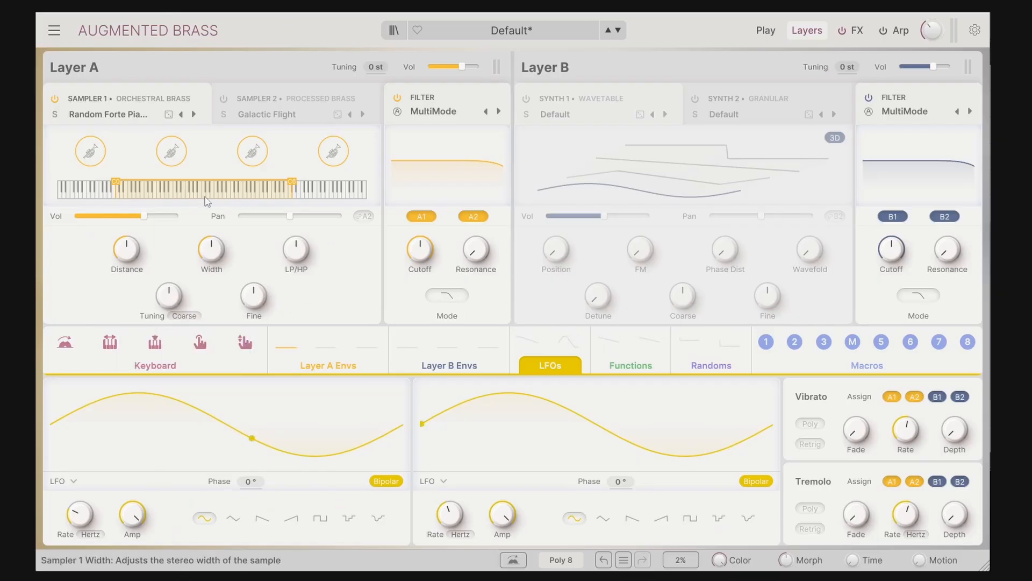
Step: Advance Sampler 1 to the Random Reattacks sample, and nudge its fine tuning up and back to centre
click(193, 114)
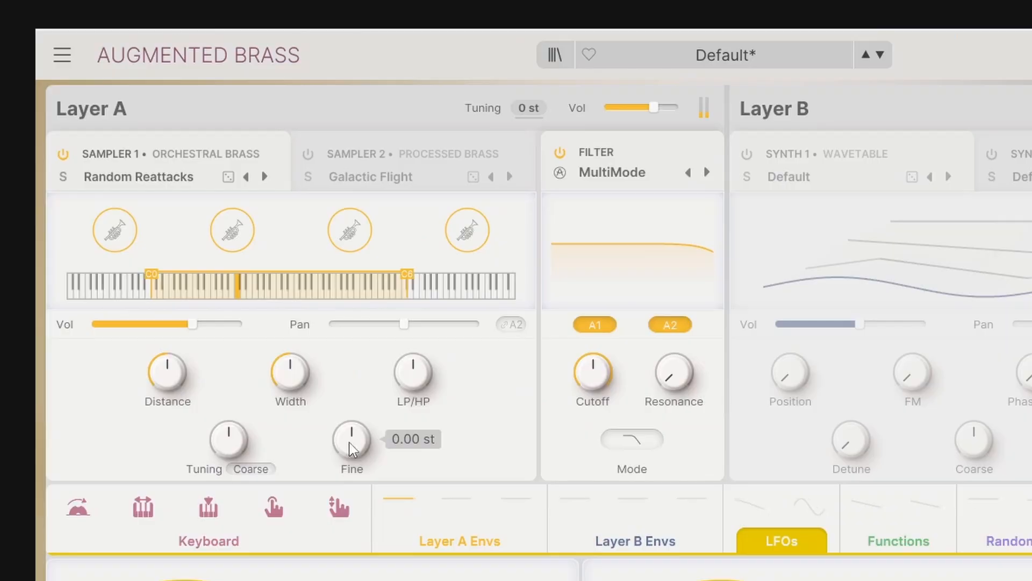
drag(254, 300, 253, 297)
mouse_move(352, 439)
mouse_down()
mouse_move(352, 403)
mouse_move(353, 478)
mouse_move(352, 443)
mouse_up()
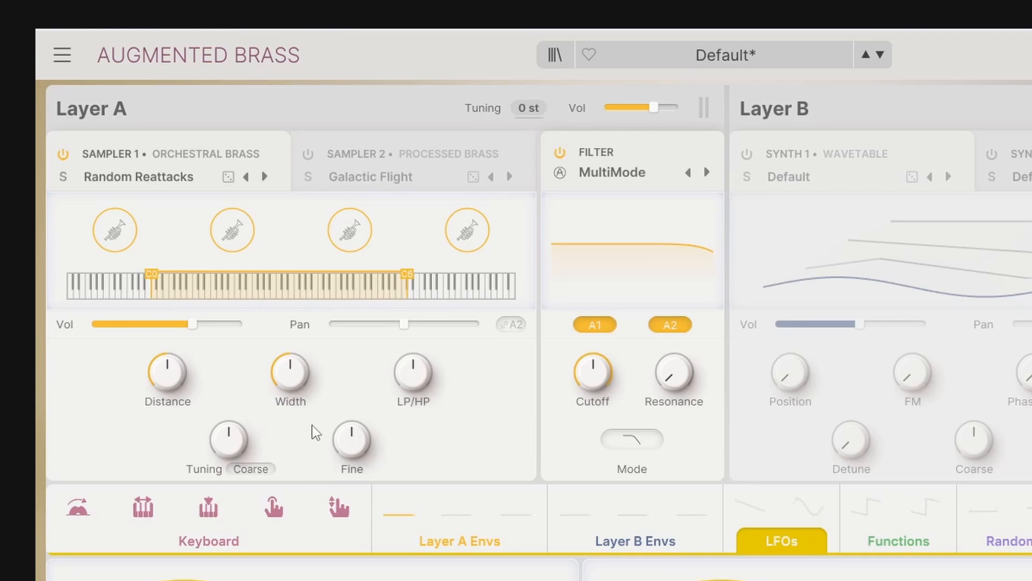
Step: Audition Sampler 1's Distance at 0.00 and at 1.00, and return it to its middle position
mouse_move(302, 371)
mouse_move(168, 385)
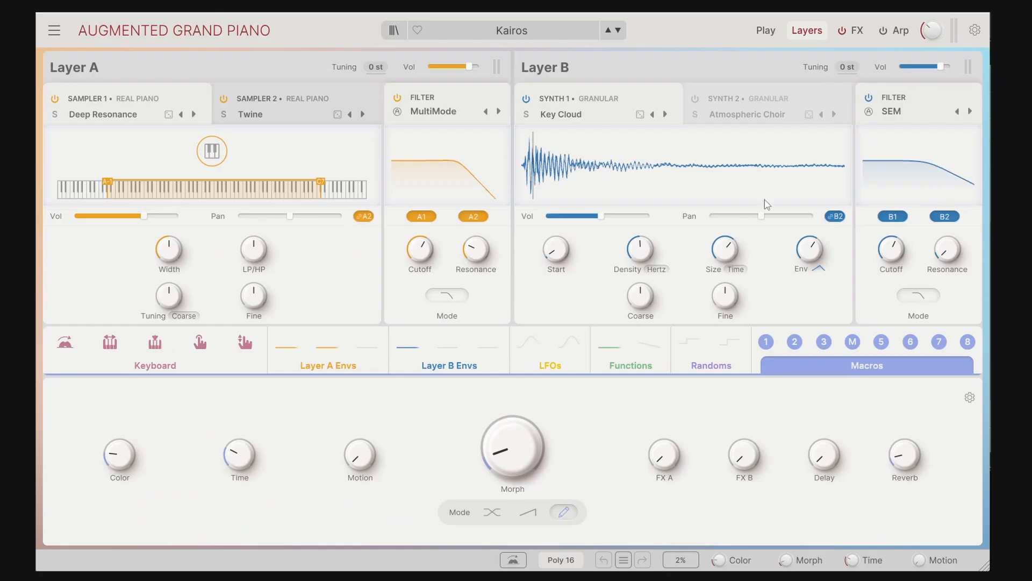
mouse_move(164, 240)
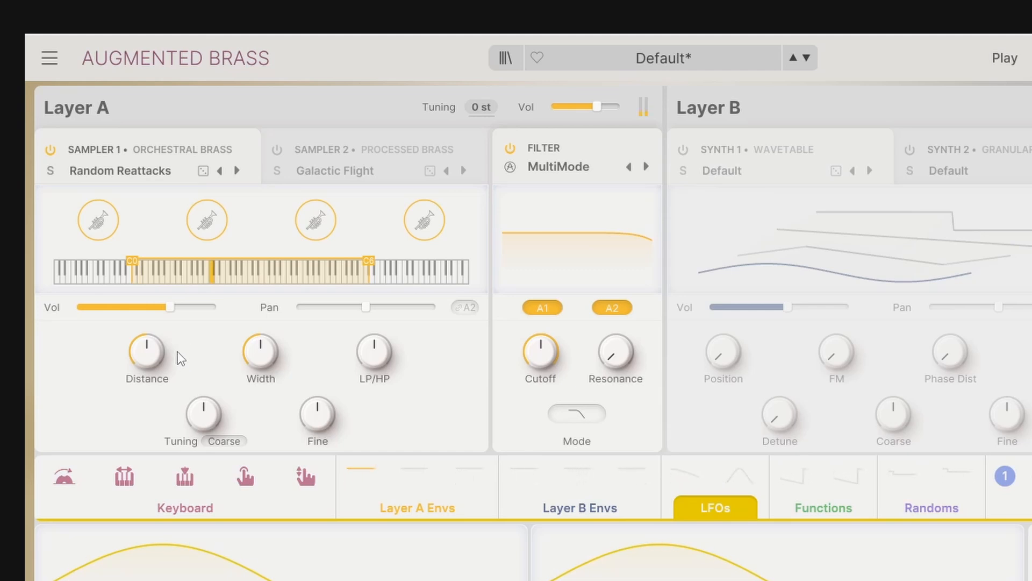
drag(144, 350, 144, 393)
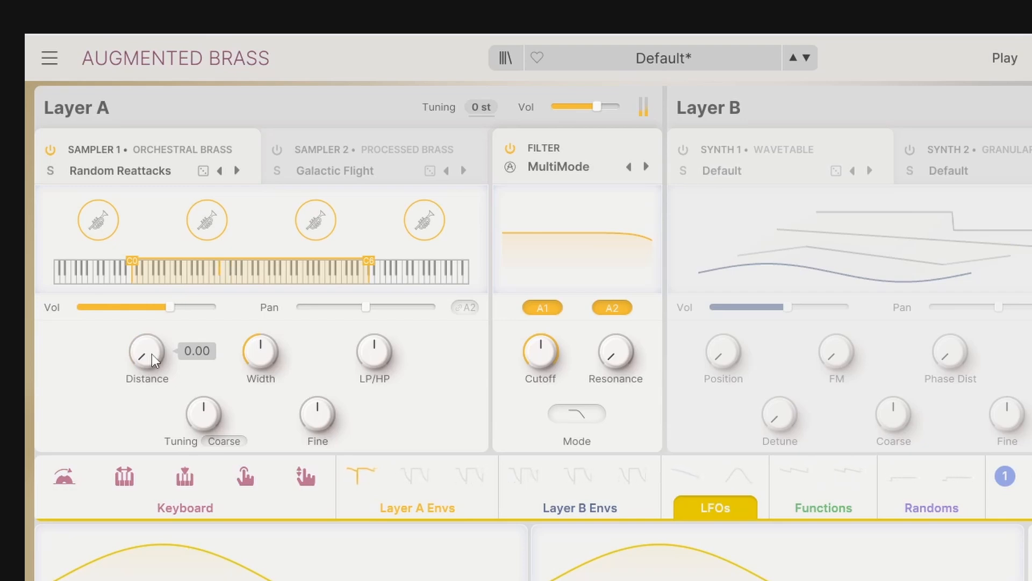
drag(150, 355, 150, 269)
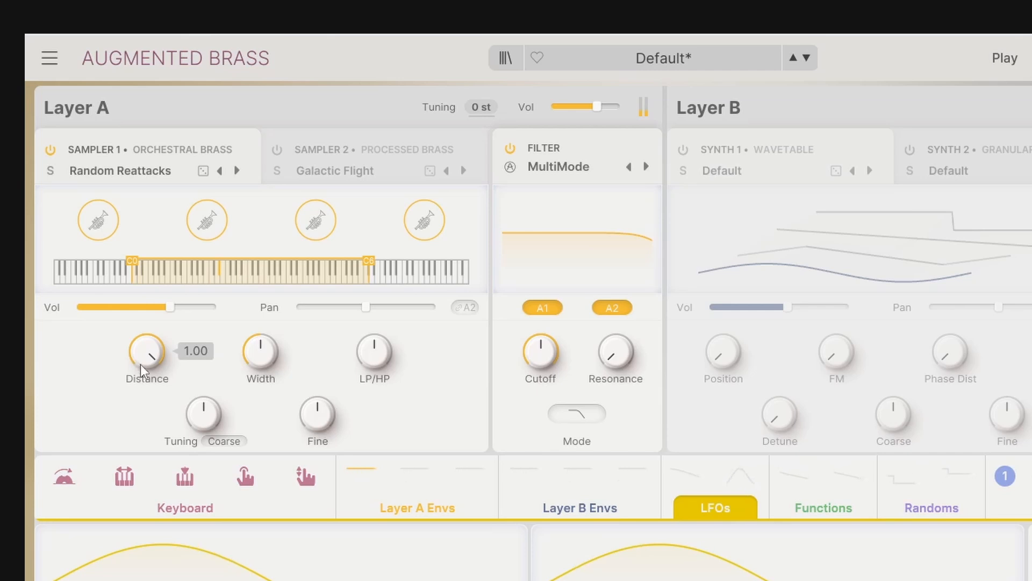
drag(143, 370, 142, 401)
mouse_move(269, 359)
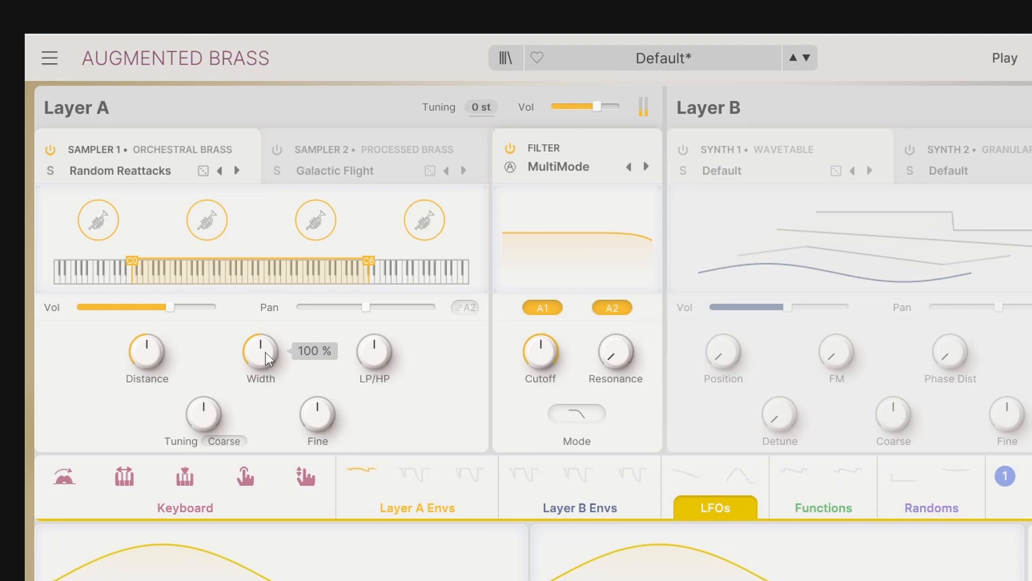
Step: Audition Sampler 1's Width at 0.00 %, and try its LP/HP filter at 43% HiPass before returning it to centre
double_click(265, 353)
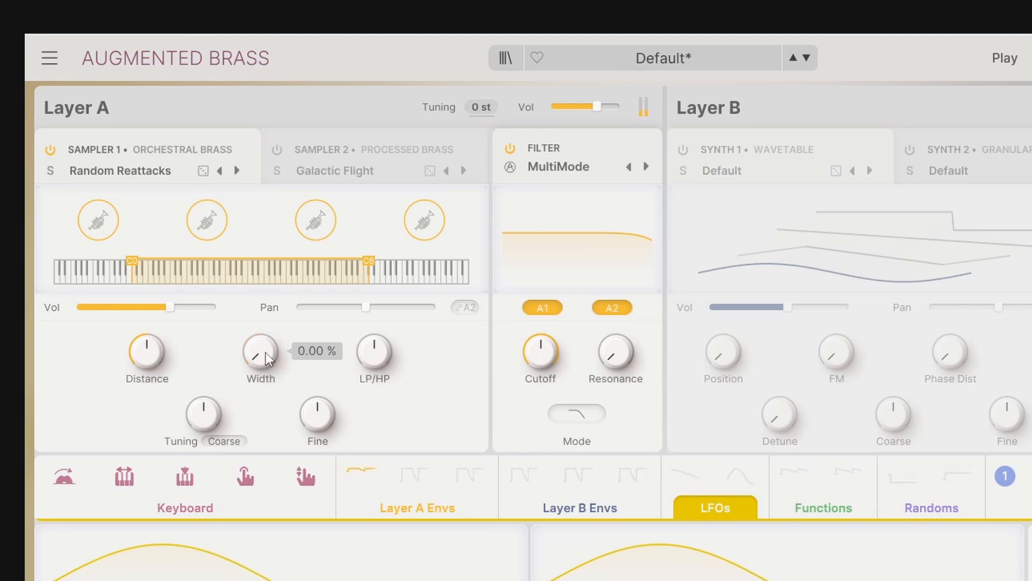
drag(266, 353, 267, 360)
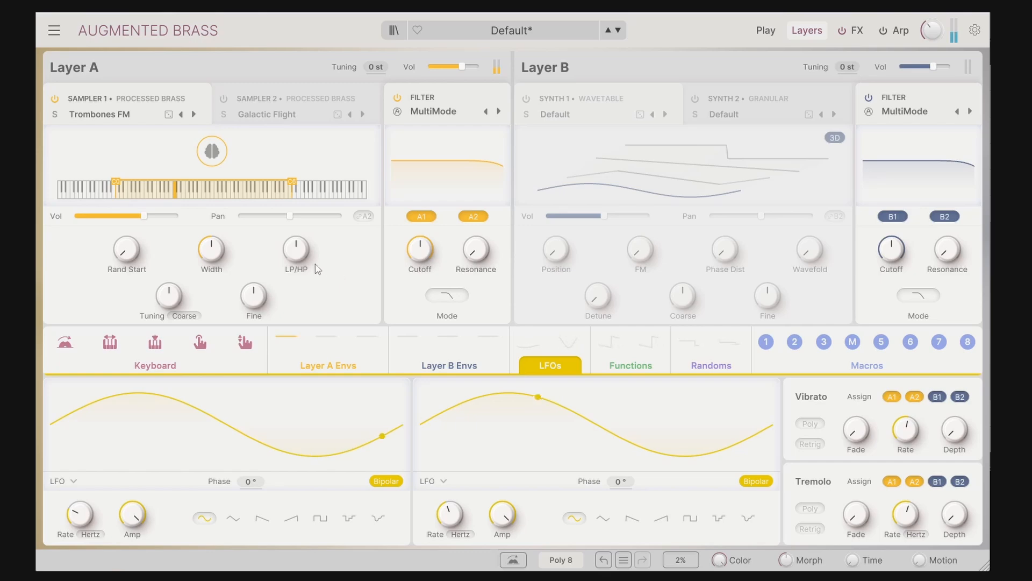
mouse_move(302, 251)
mouse_move(301, 251)
mouse_down()
mouse_move(301, 287)
mouse_move(300, 236)
mouse_up()
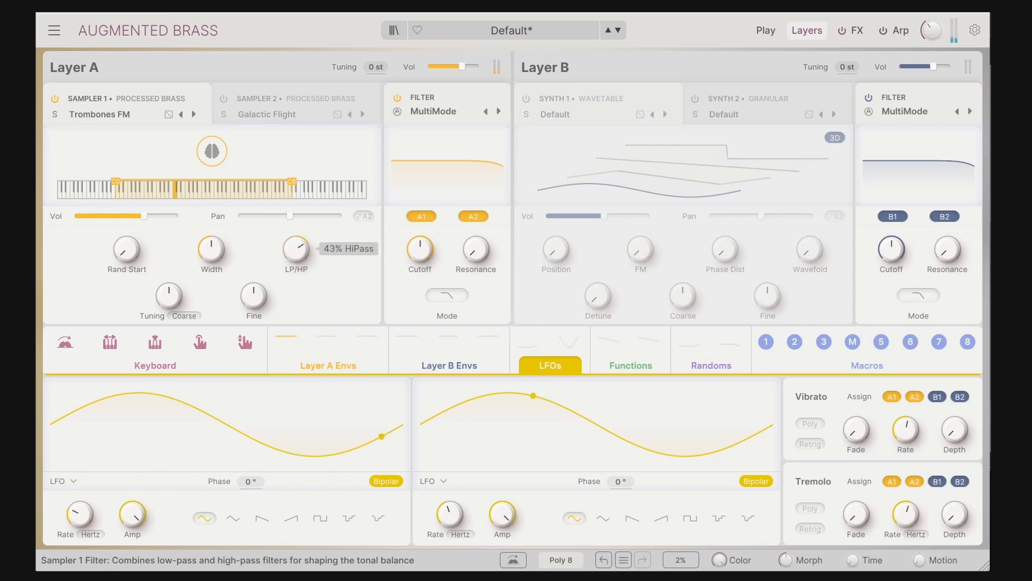
mouse_move(301, 229)
mouse_down()
mouse_move(301, 208)
mouse_move(301, 278)
mouse_move(301, 241)
mouse_up()
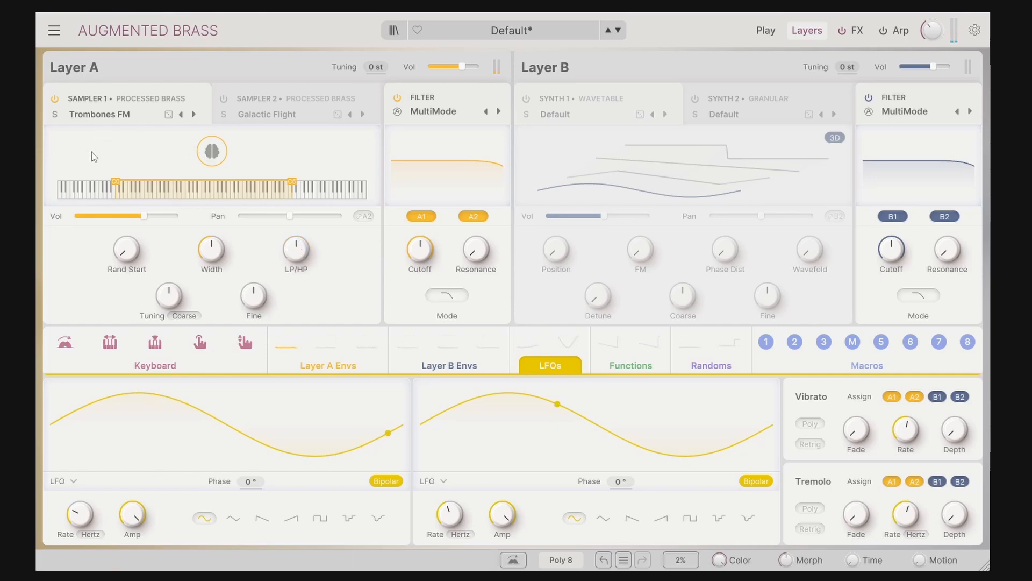
Step: Raise Sampler 1's volume slightly, and audition its panning at 63% Right before re-centring it
drag(143, 216, 153, 215)
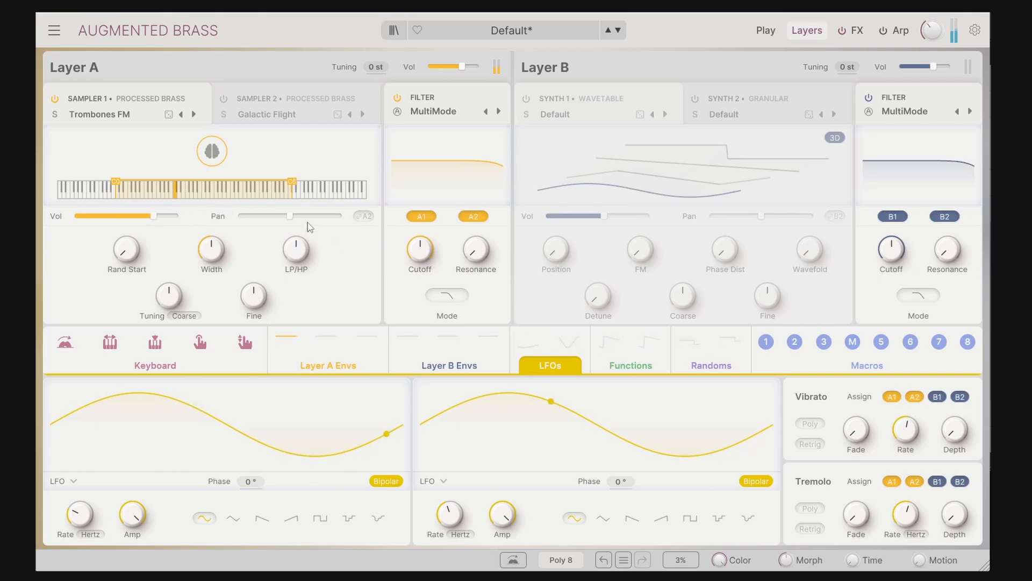
drag(290, 216, 322, 216)
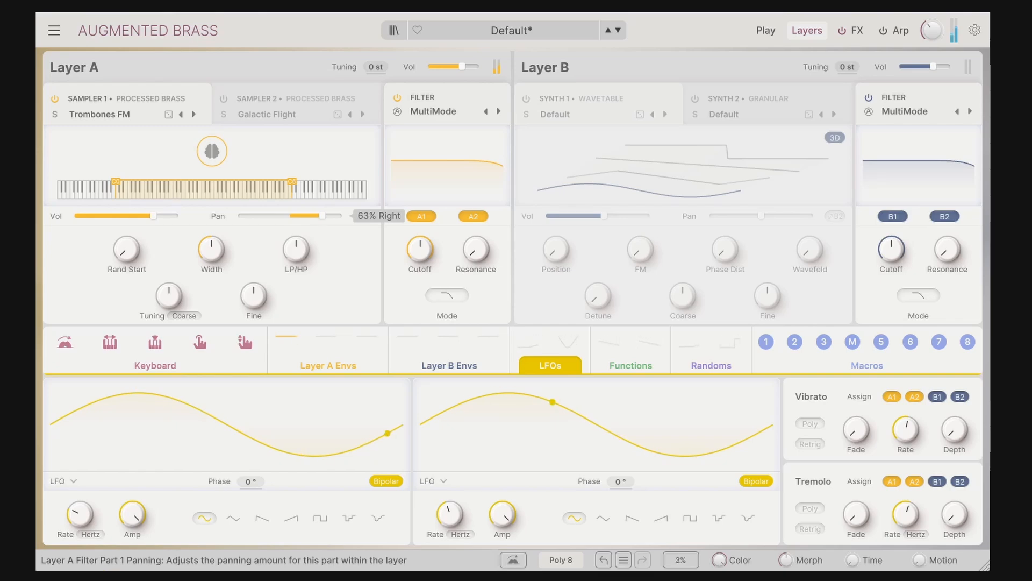
double_click(325, 217)
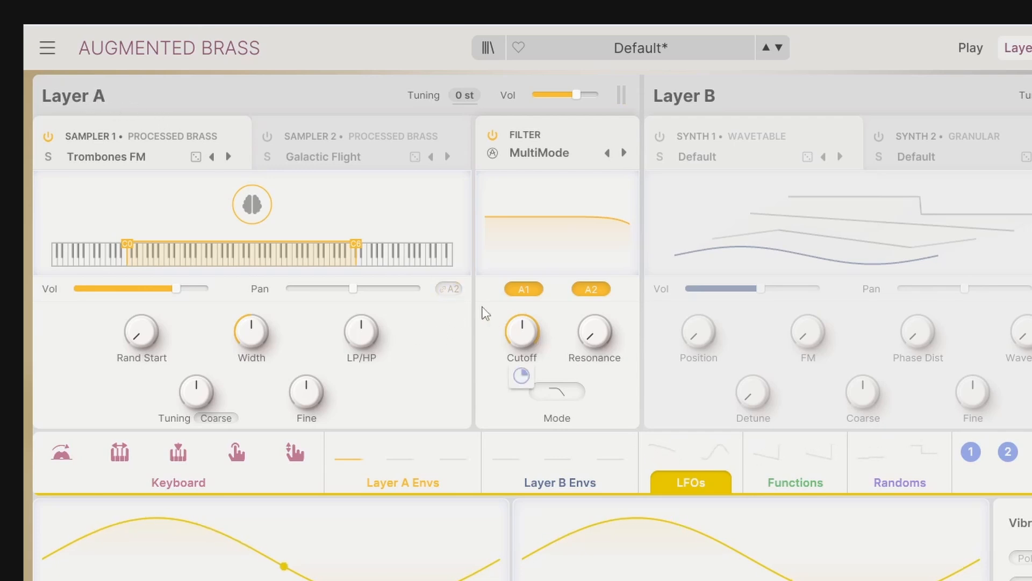
Step: Look at Sampler 2, return to Sampler 1, and activate Sampler 2 in Layer A
click(365, 130)
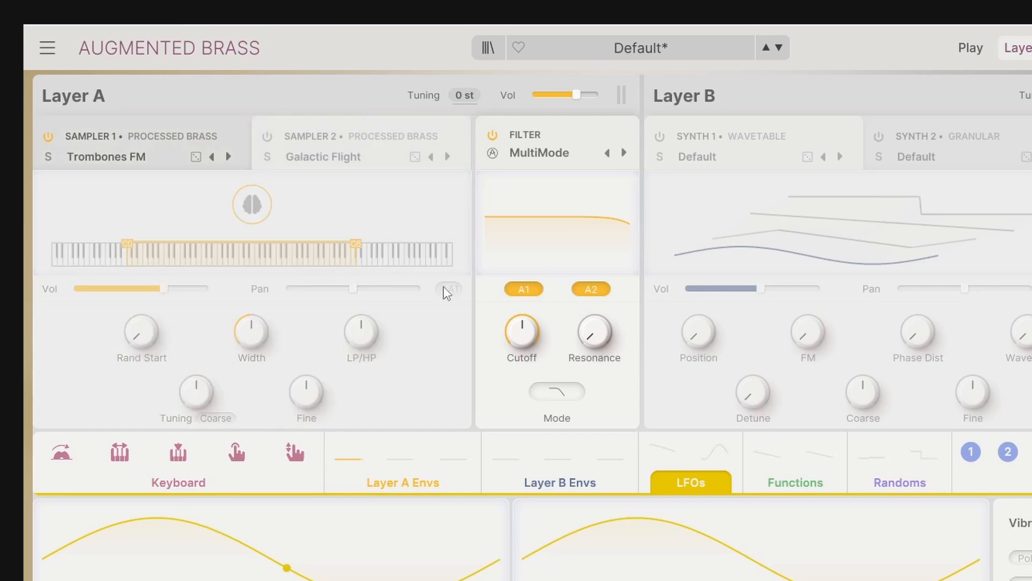
click(242, 140)
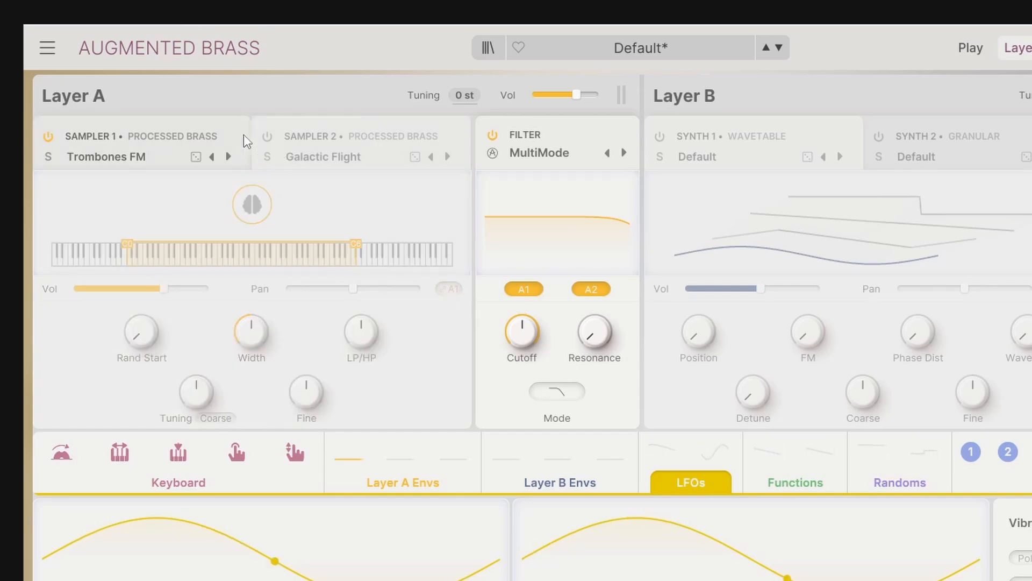
click(266, 137)
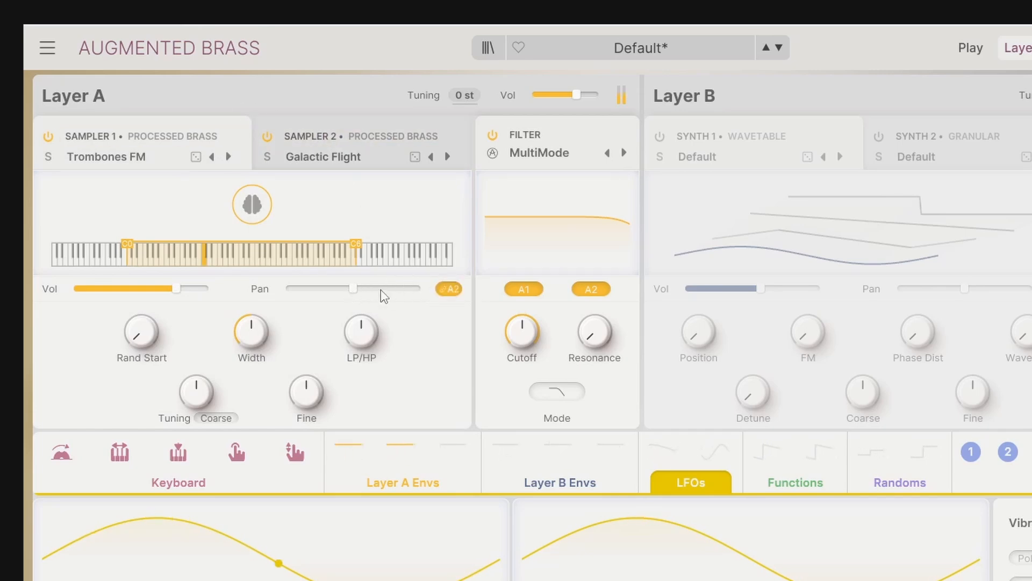
Step: Demonstrate Layer A's linked panning by panning Sampler 1 left, Sampler 2 to 63% Right, and Sampler 1 fully left
drag(354, 289, 316, 268)
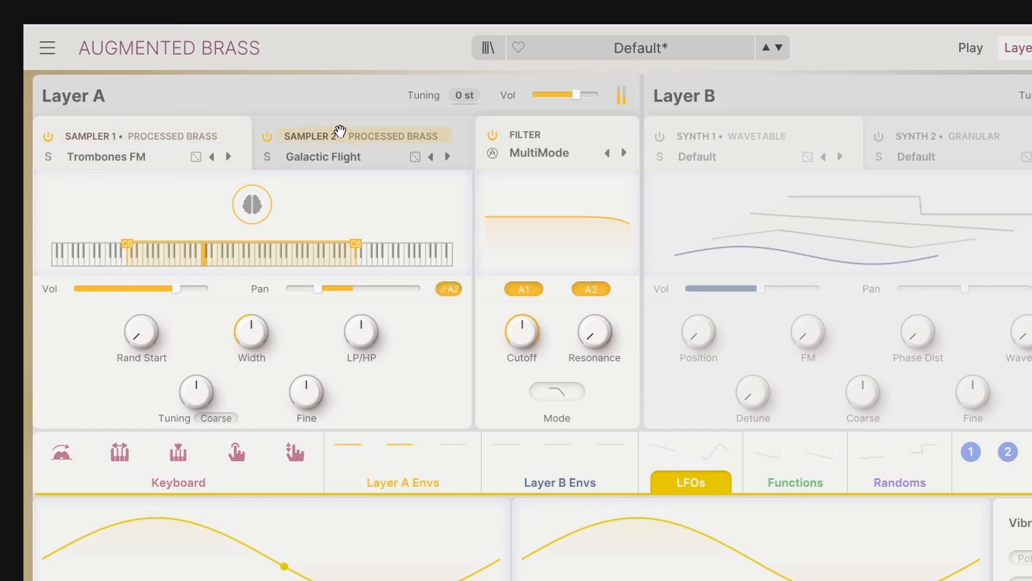
click(338, 135)
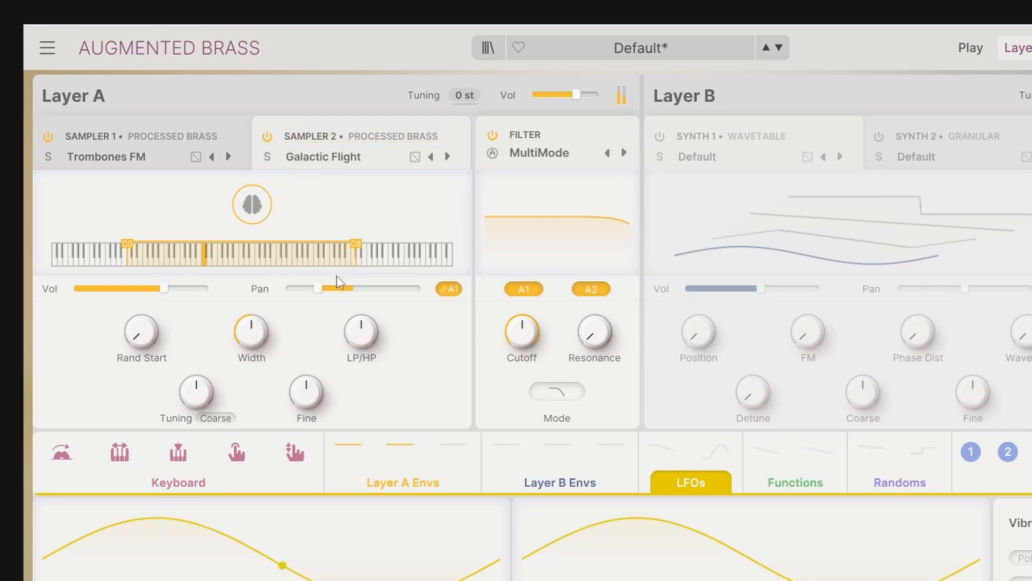
drag(318, 288, 390, 272)
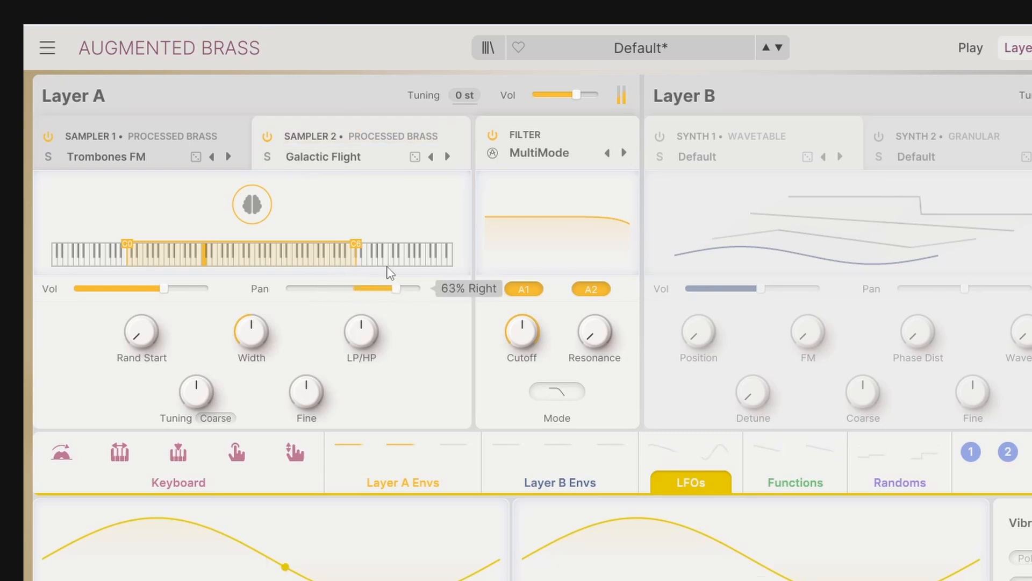
click(217, 132)
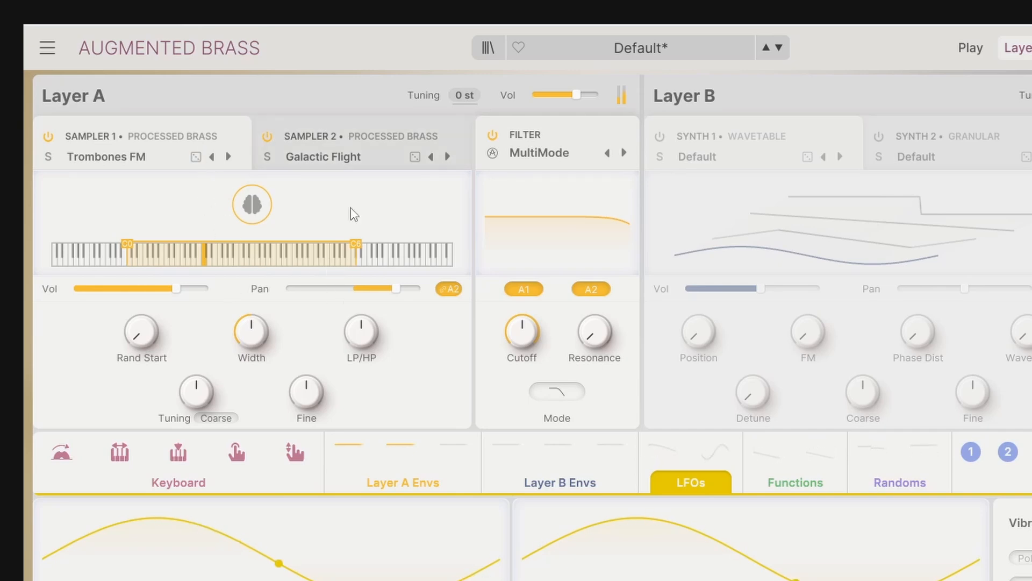
drag(400, 293, 281, 290)
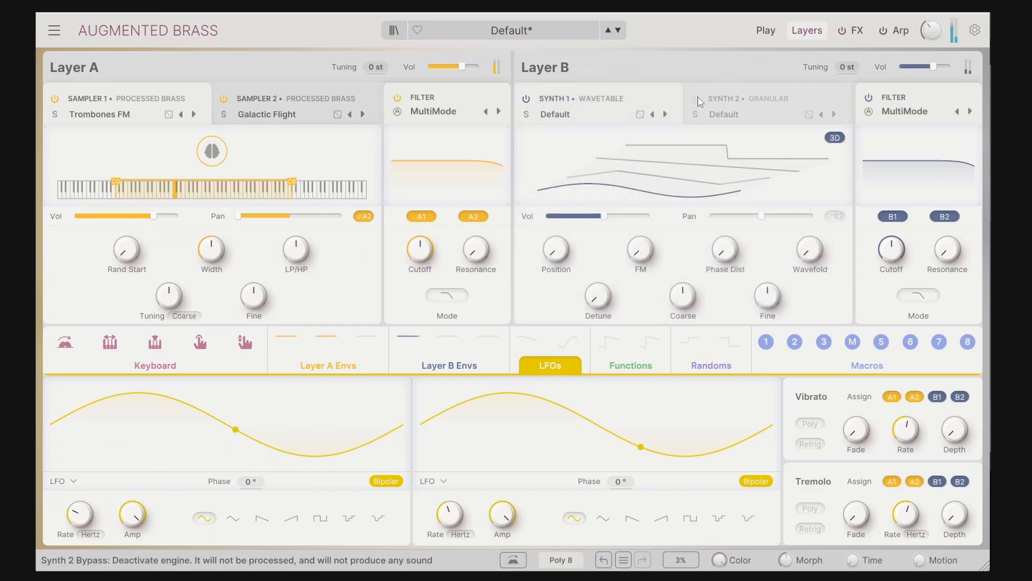
Step: Activate Synth 2 in Layer B, try the linked panning fully right and back to centre, and toggle Layer A's A2 link
click(698, 100)
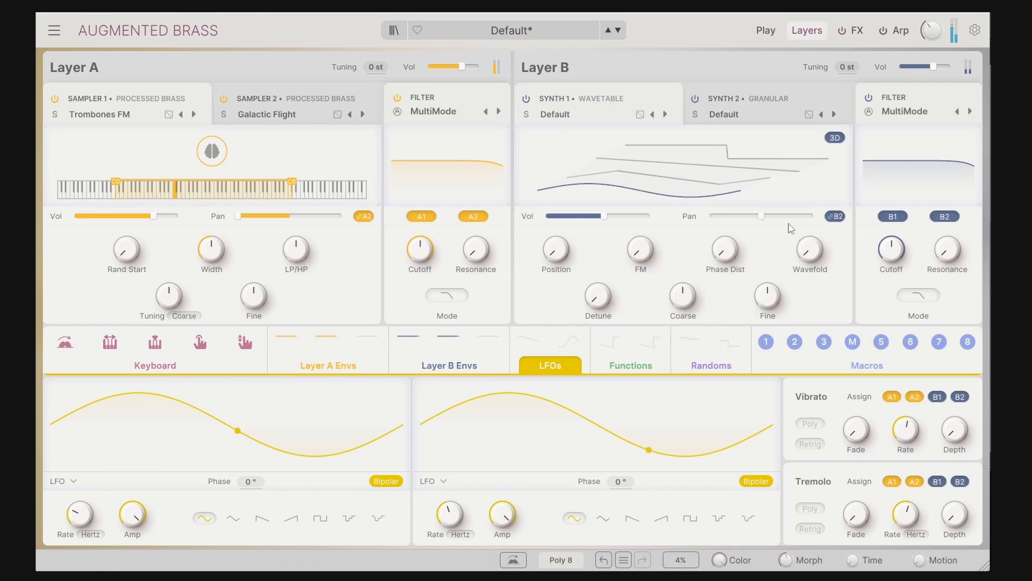
drag(763, 215, 812, 216)
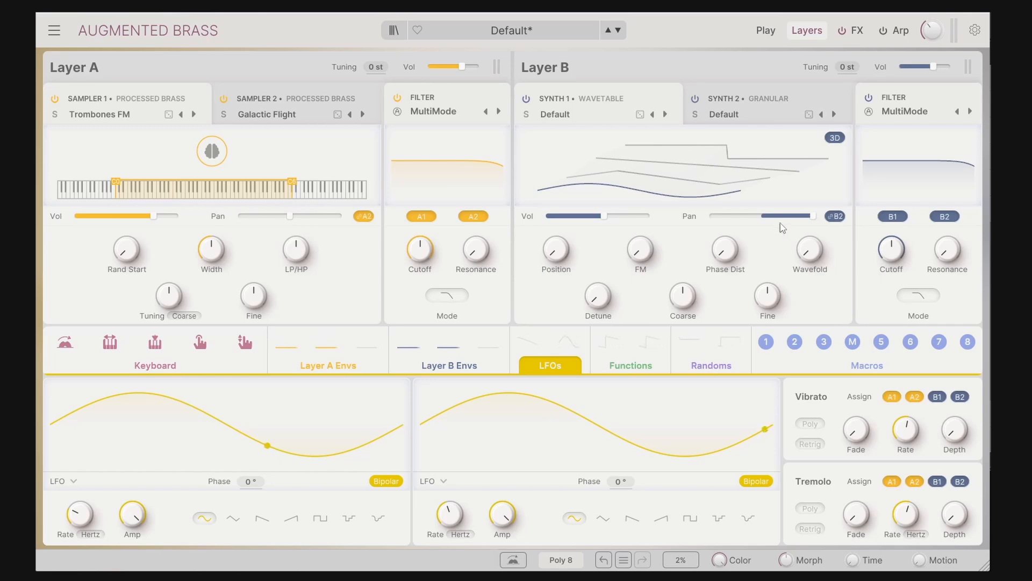
double_click(768, 215)
click(363, 216)
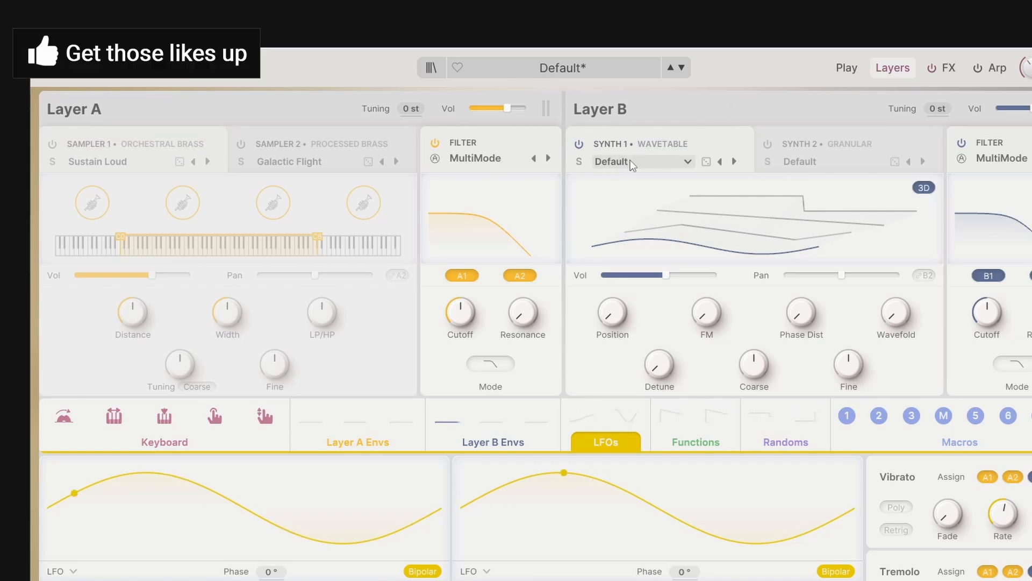
Step: Switch Layer B's Synth 1 from Wavetable to the Analog engine with its Default preset
click(633, 163)
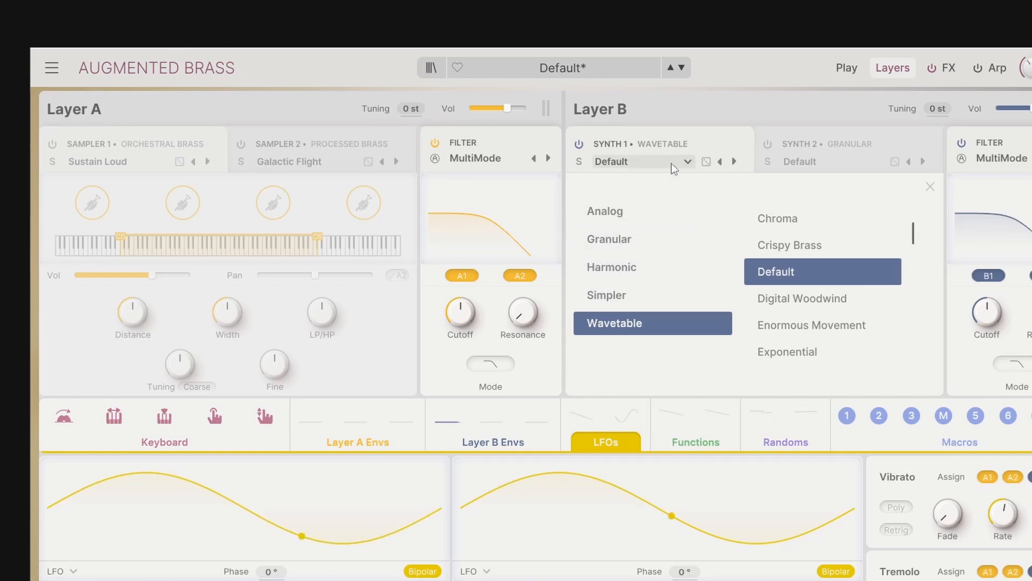
click(626, 221)
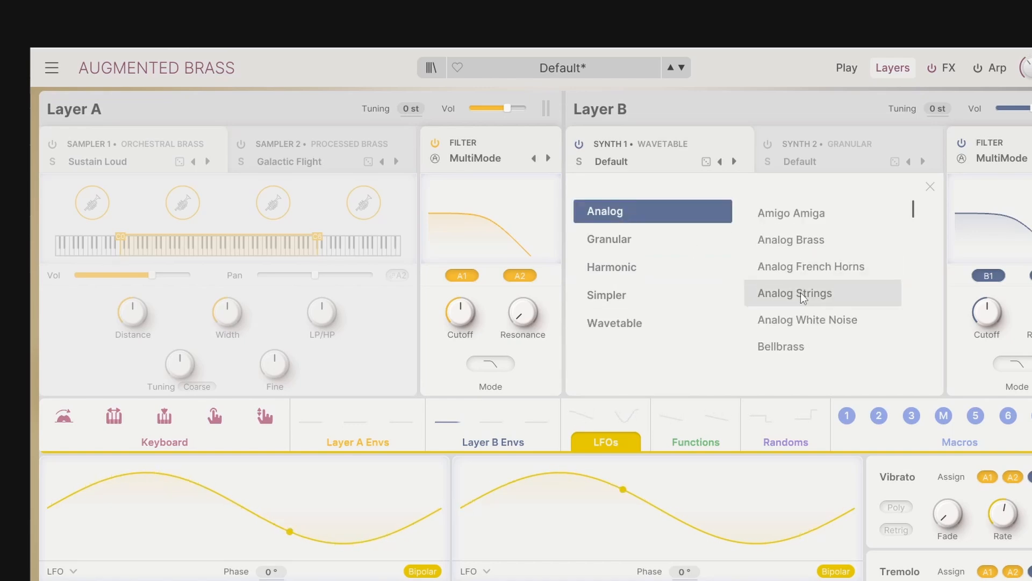
scroll(806, 247, down, 5)
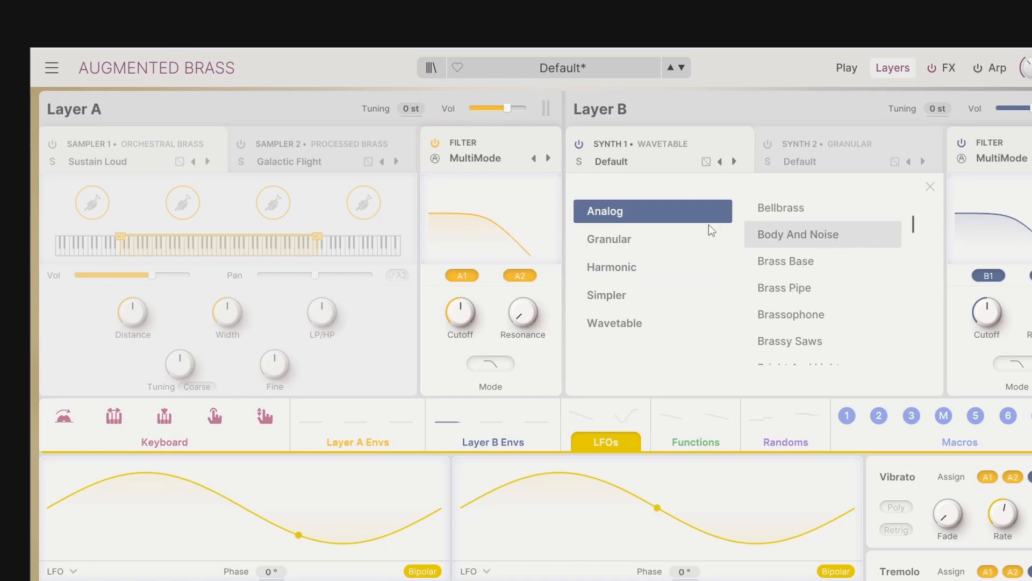
scroll(772, 240, down, 8)
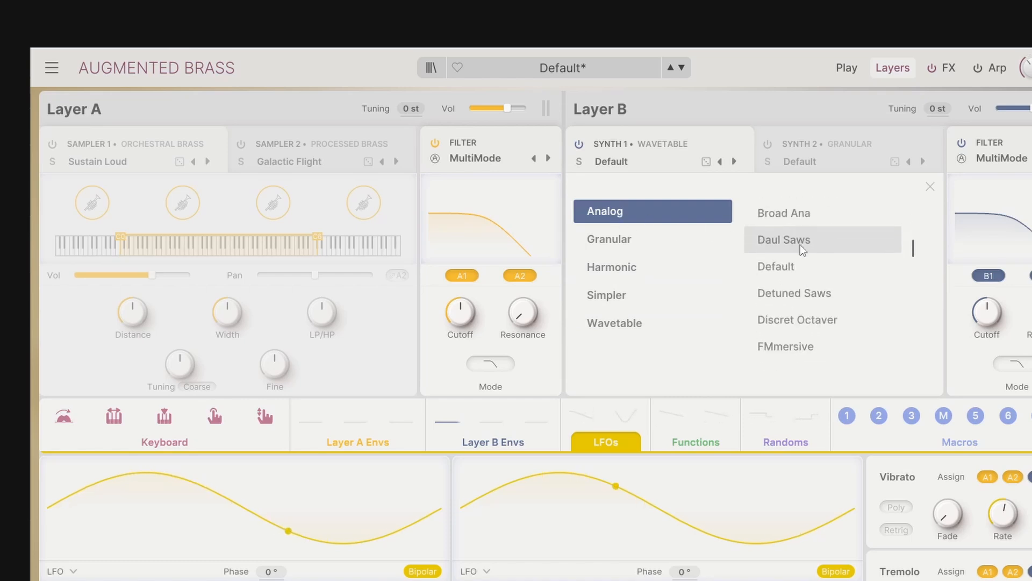
scroll(802, 250, down, 1)
click(784, 234)
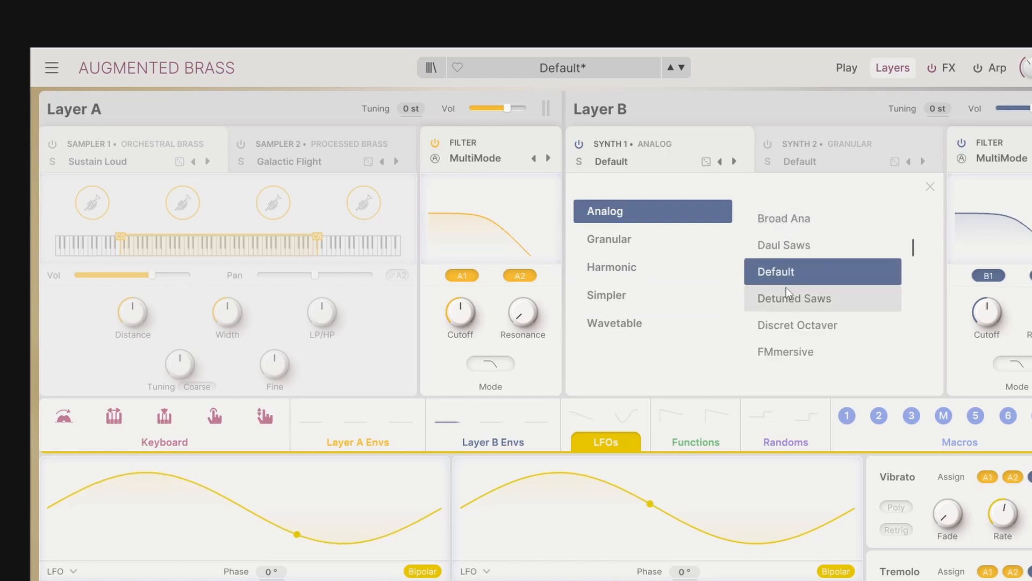
click(931, 187)
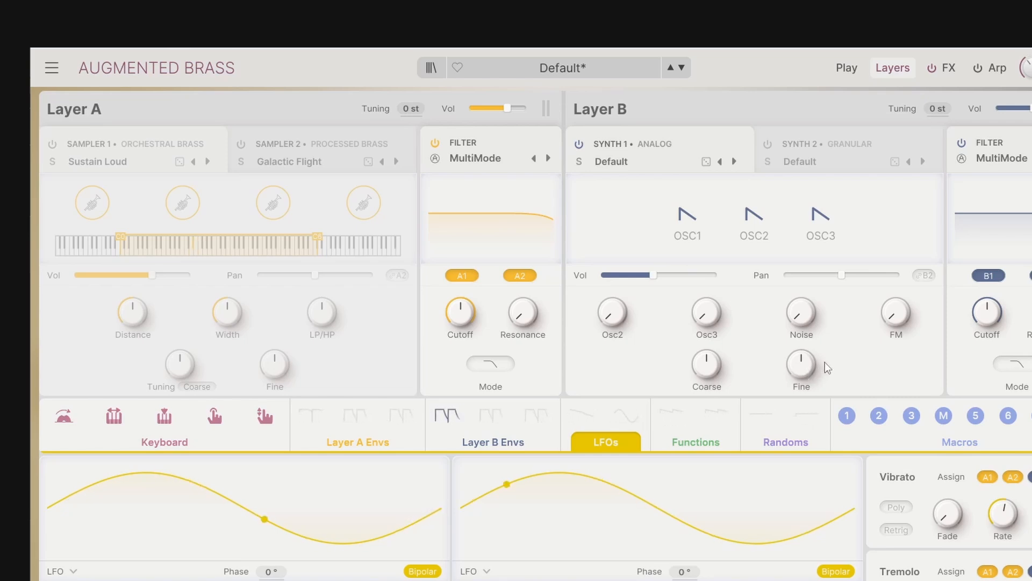
Step: Audition the analog engine's FM, Osc2 and Osc3 amounts by raising each, and return FM to its minimum
drag(896, 315, 896, 285)
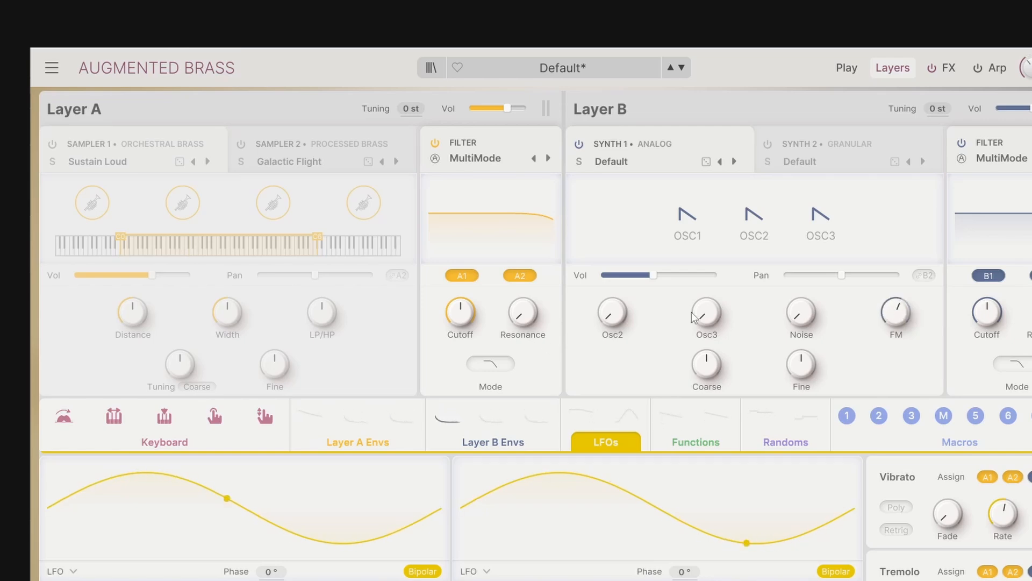
drag(625, 320, 624, 299)
drag(702, 317, 702, 294)
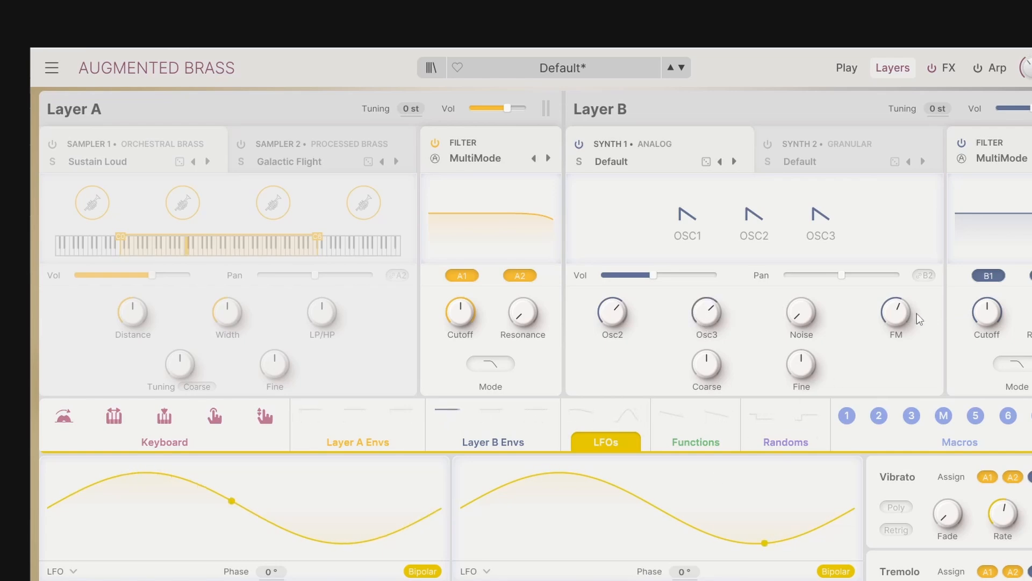
drag(898, 326, 896, 321)
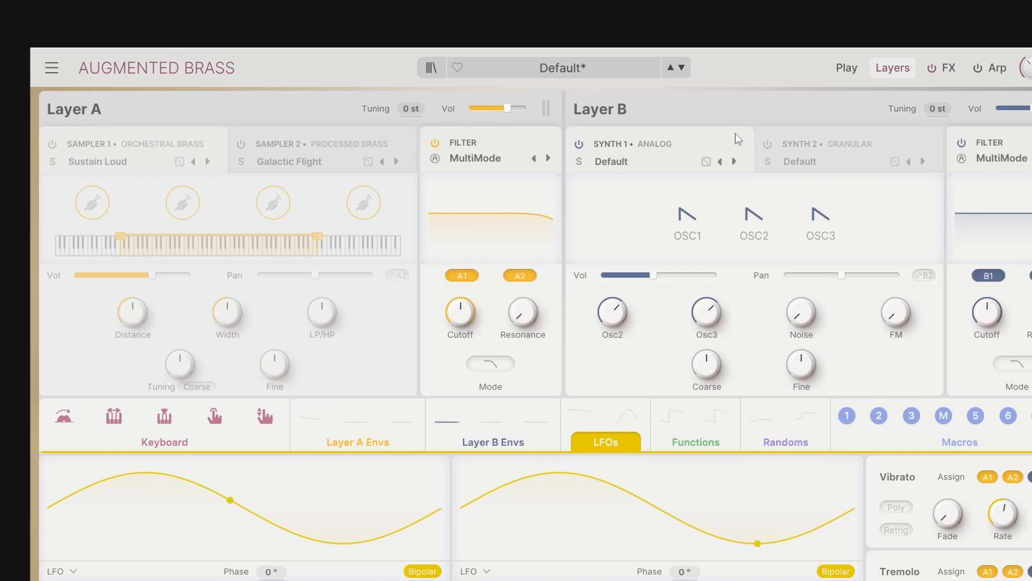
Step: Advance Synth 1 to the Detuned Saws preset to inspect its Osc2 and Osc3 levels, and go back to Default
click(734, 161)
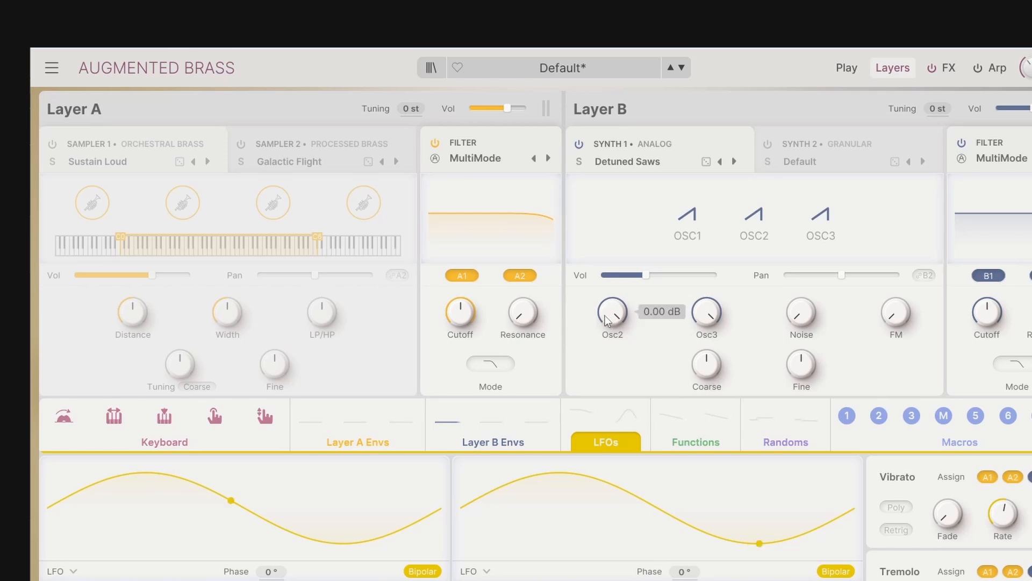
mouse_move(698, 318)
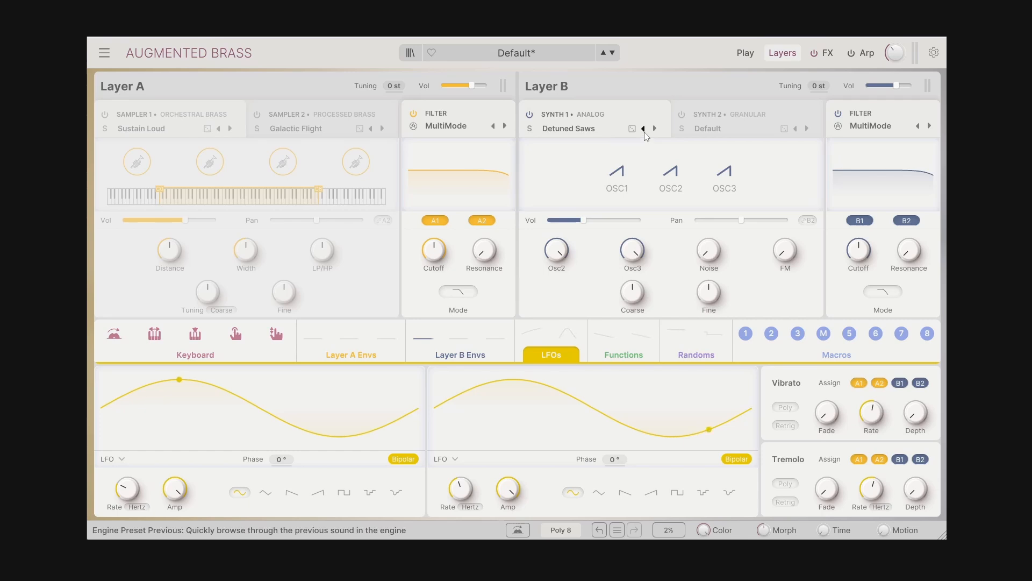
click(644, 130)
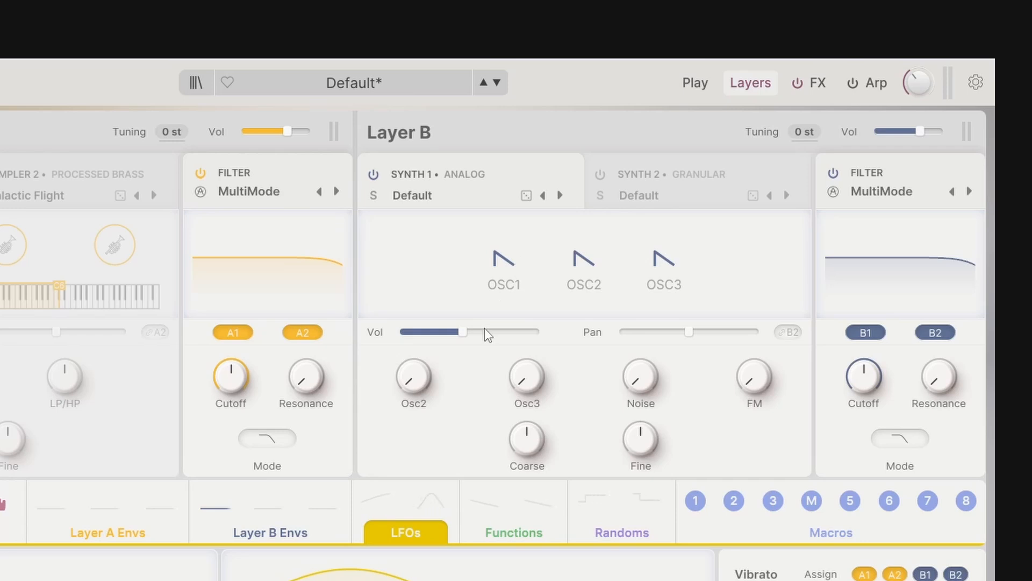
Step: Change Synth 1's oscillator waveforms to a rising saw for OSC1 and OSC3 and a square for OSC2
mouse_move(485, 329)
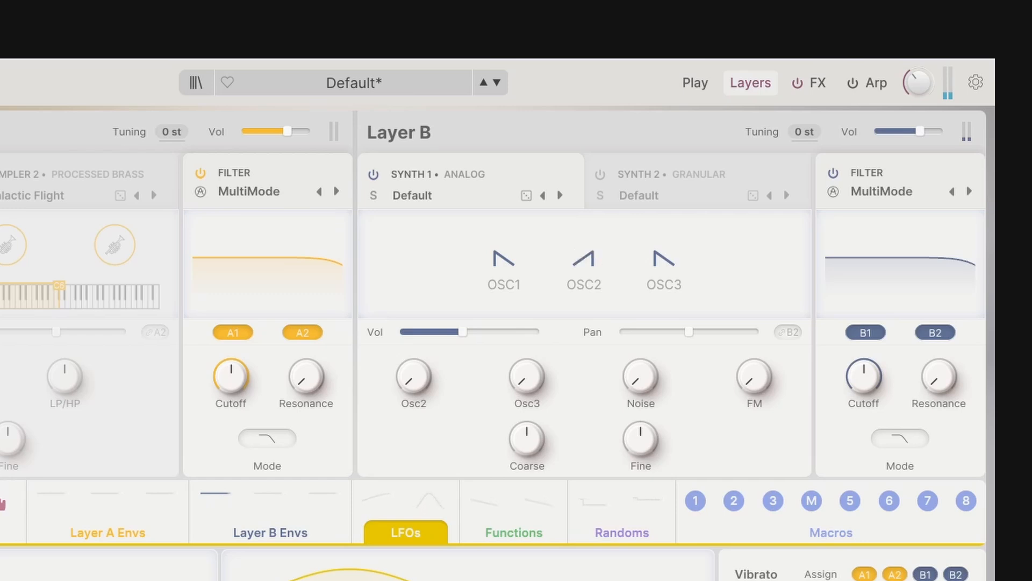
drag(584, 258, 584, 248)
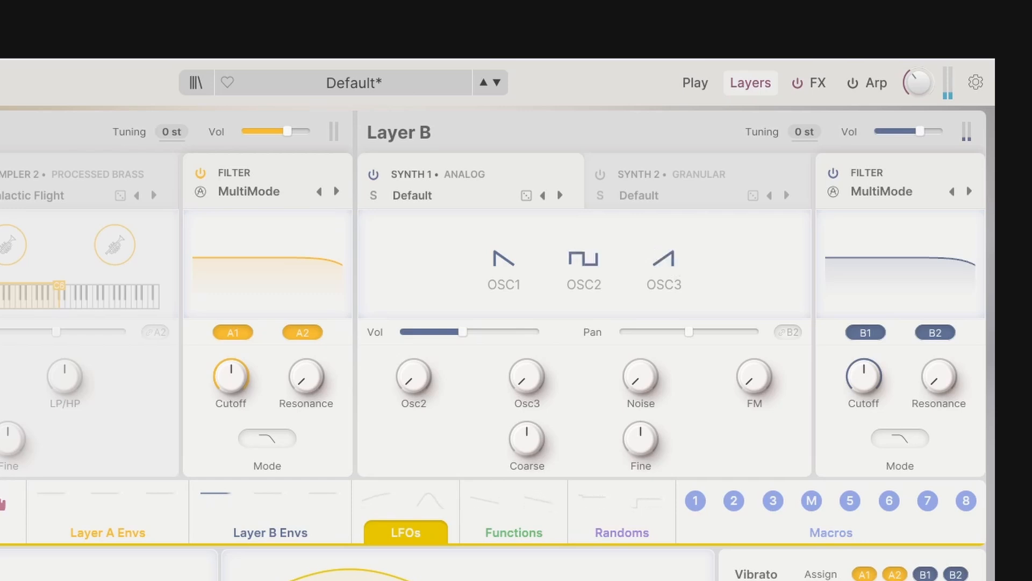
mouse_move(504, 258)
mouse_down()
mouse_move(504, 248)
mouse_move(504, 270)
mouse_up()
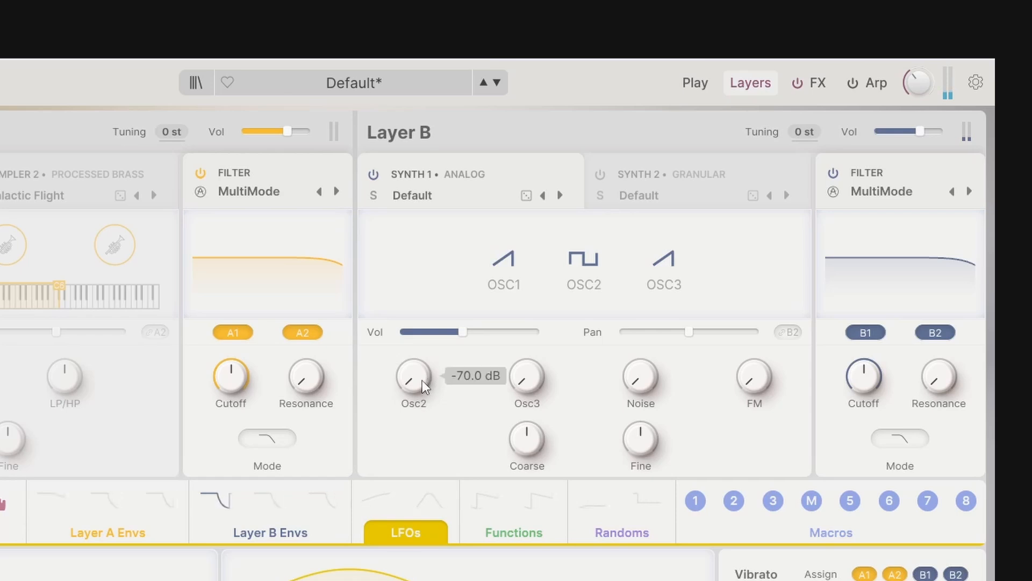
Step: Audition Osc2 and Osc3 at full level, and reset both to their -70.0 dB minimum
drag(422, 379, 421, 317)
drag(532, 376, 531, 326)
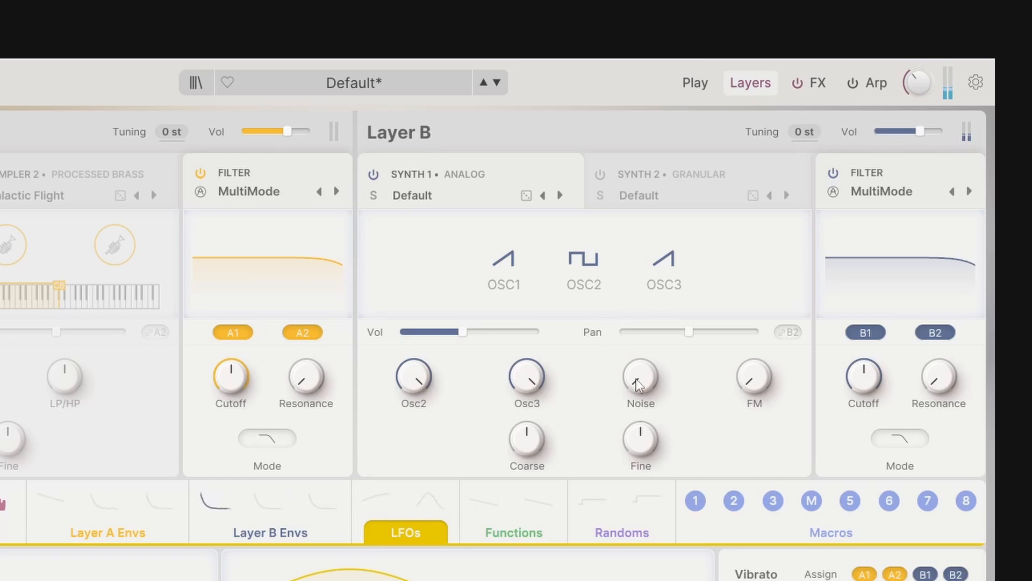
double_click(530, 379)
double_click(414, 377)
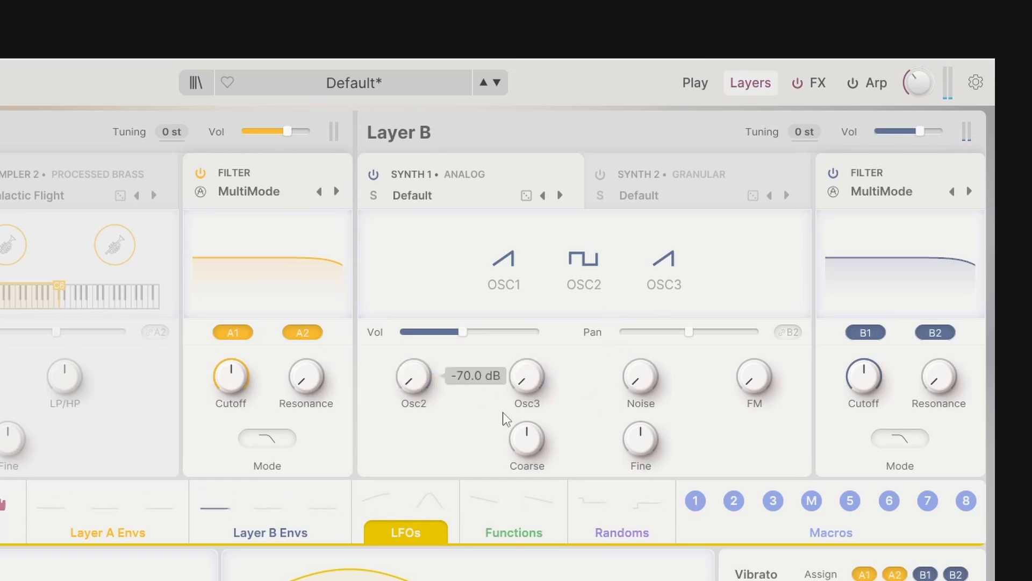
Step: Audition the analog engine's Noise and FM amounts, and load the Sync Stack preset into Synth 1
mouse_move(656, 389)
mouse_down()
mouse_move(656, 349)
mouse_move(656, 387)
mouse_up()
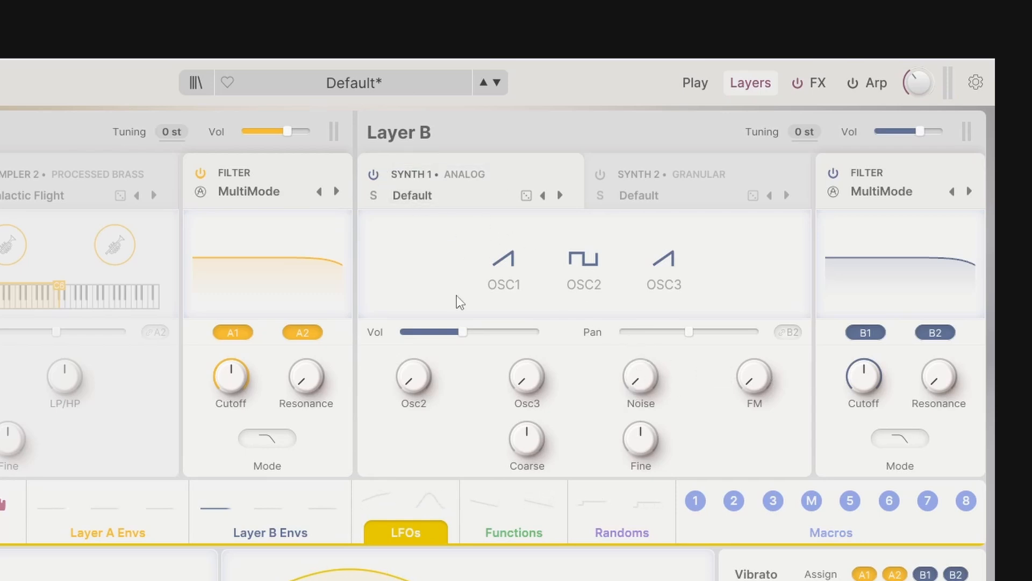
mouse_move(755, 379)
mouse_down()
mouse_move(756, 359)
mouse_move(755, 379)
mouse_up()
click(440, 201)
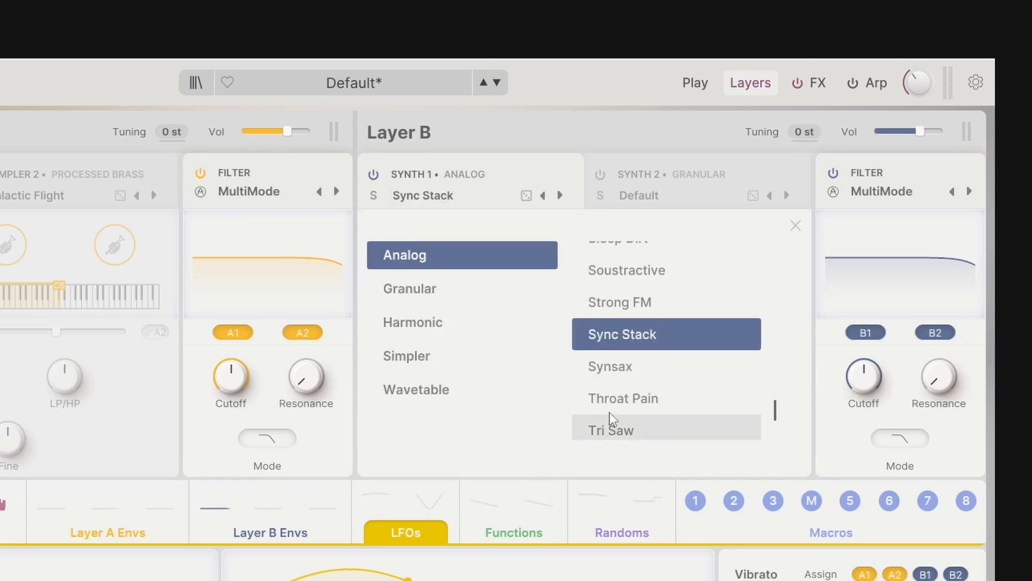
scroll(609, 411, down, 2)
scroll(615, 403, up, 2)
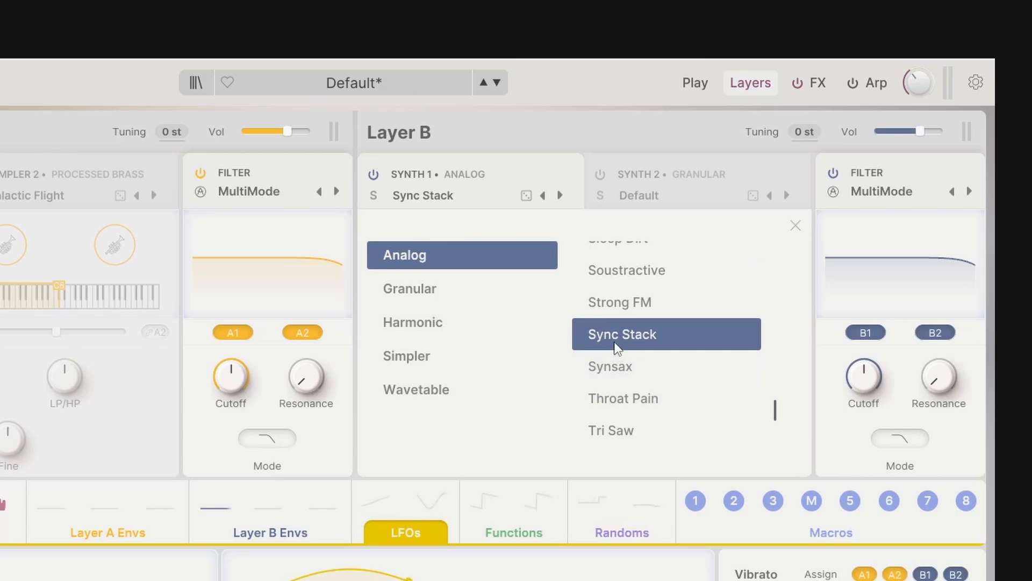
click(655, 348)
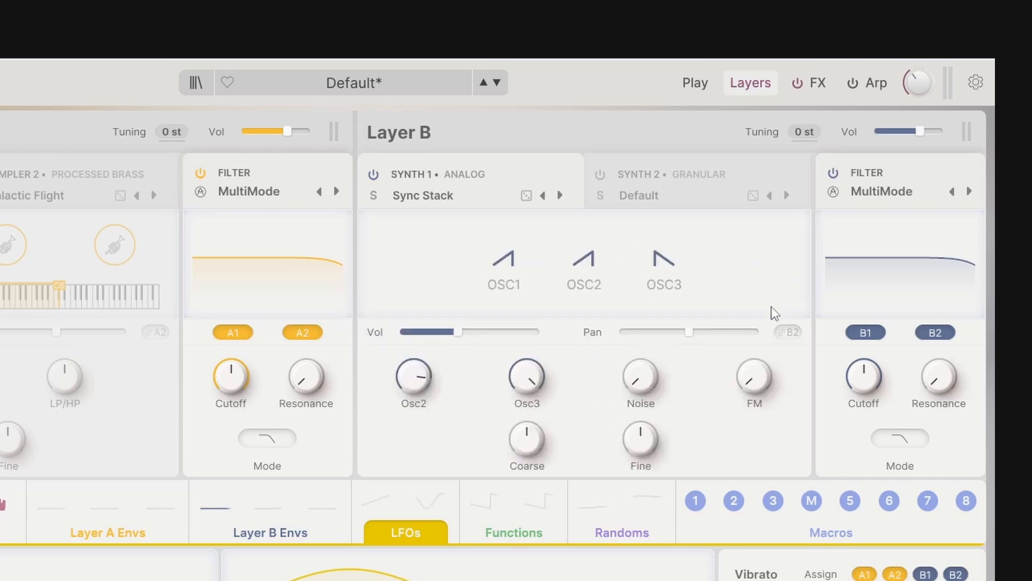
Step: Audition FM on the Sync Stack preset, and step through neighbouring analog presets, including Strong FM, to Soustractive
mouse_move(757, 387)
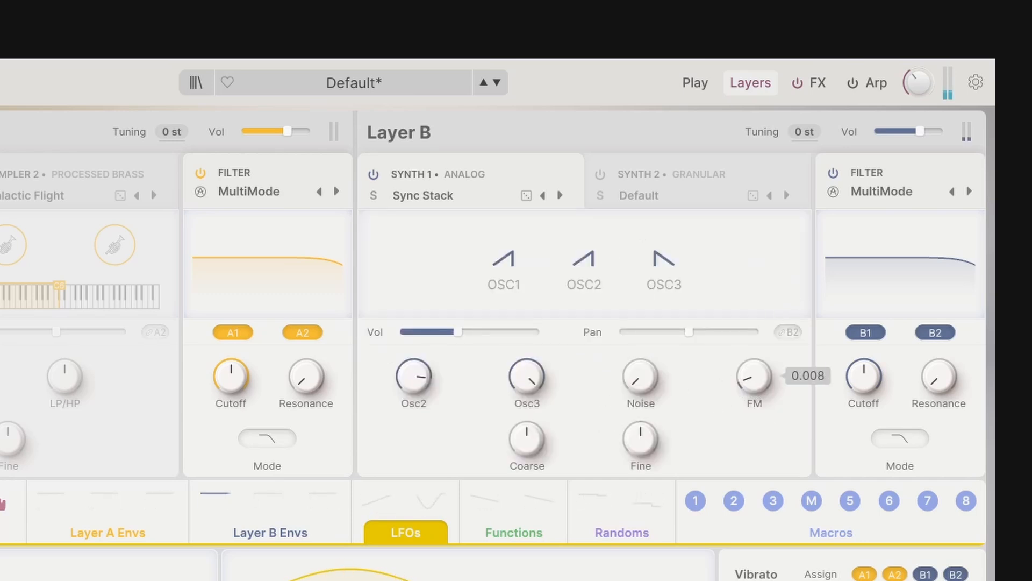
mouse_move(757, 388)
mouse_down()
mouse_move(757, 366)
mouse_move(753, 419)
mouse_move(753, 345)
mouse_move(752, 414)
mouse_move(757, 398)
mouse_up()
click(561, 195)
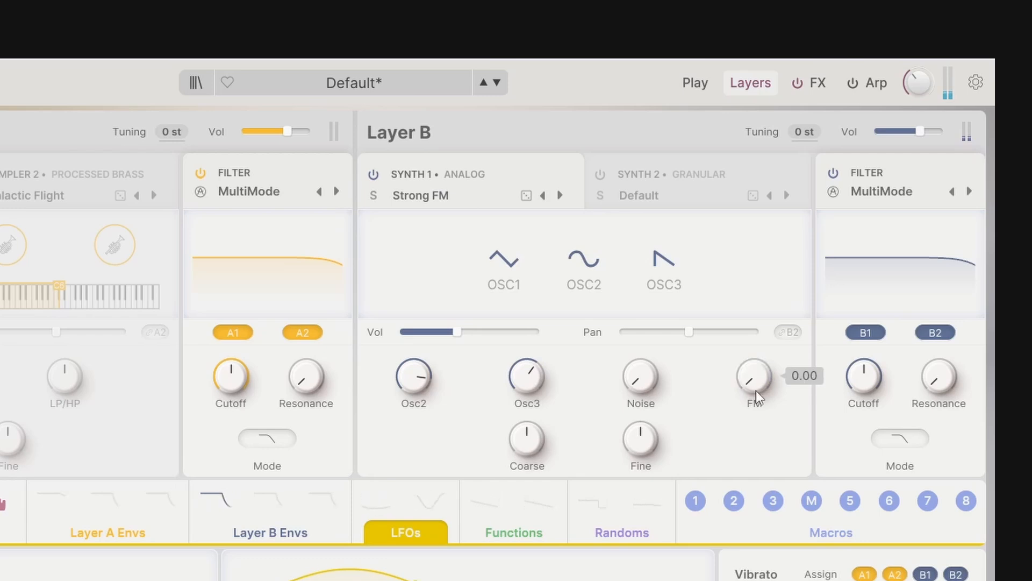
click(543, 196)
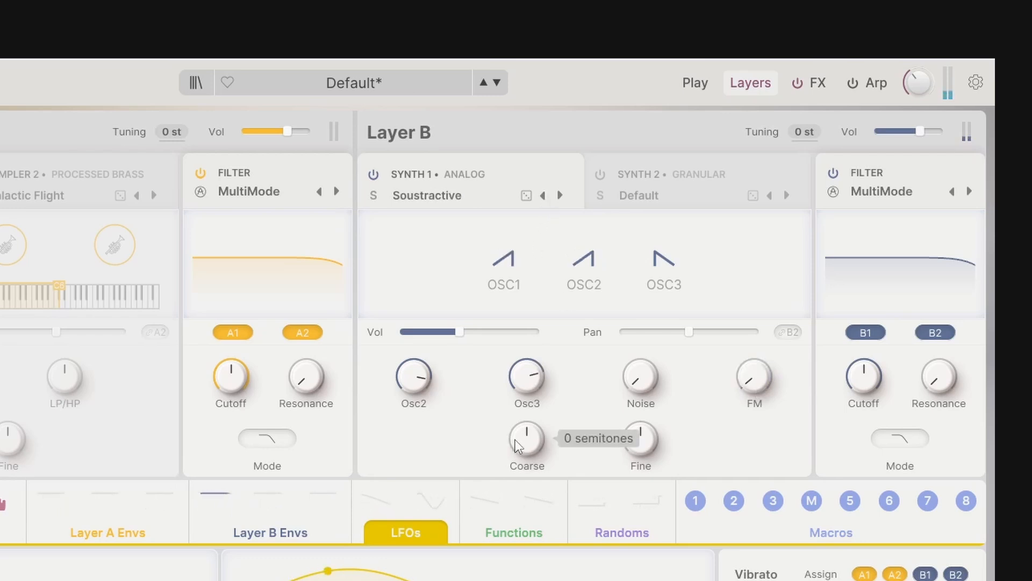
Step: Audition Synth 1's Coarse tuning at -24 semitones and Fine tuning at -1.00, resetting each to its default
drag(515, 440, 515, 507)
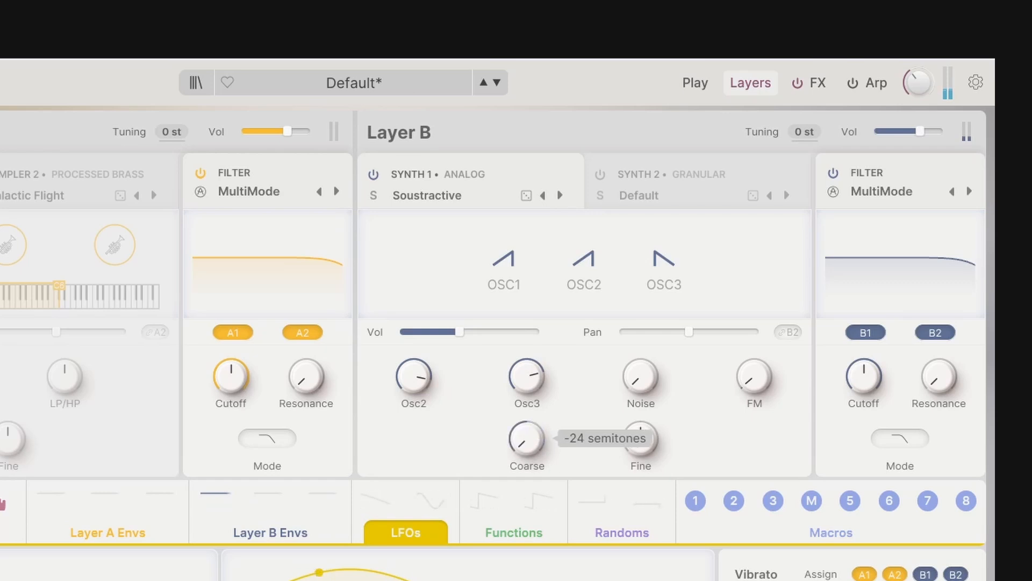
double_click(529, 452)
drag(644, 465, 644, 517)
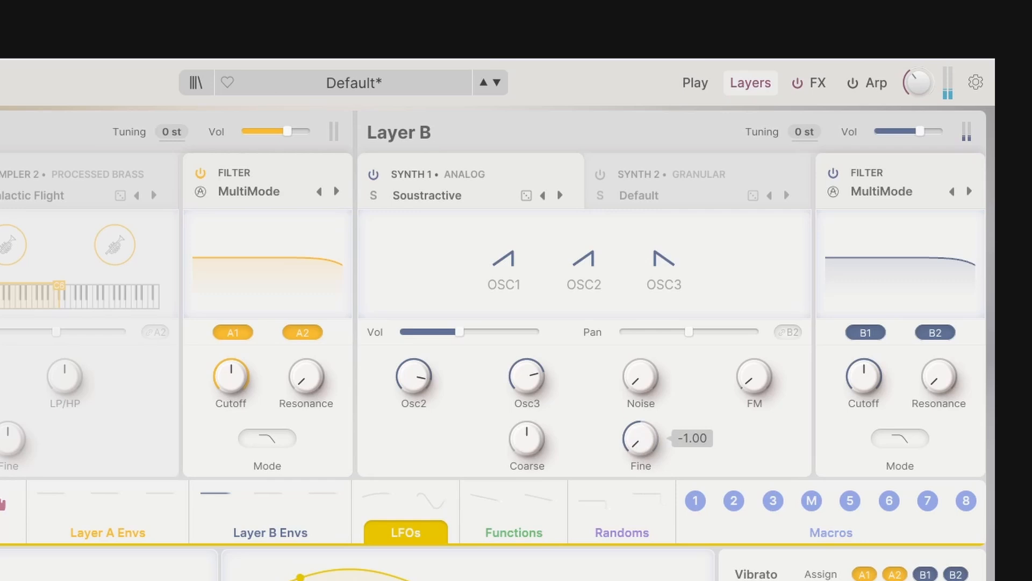
double_click(640, 455)
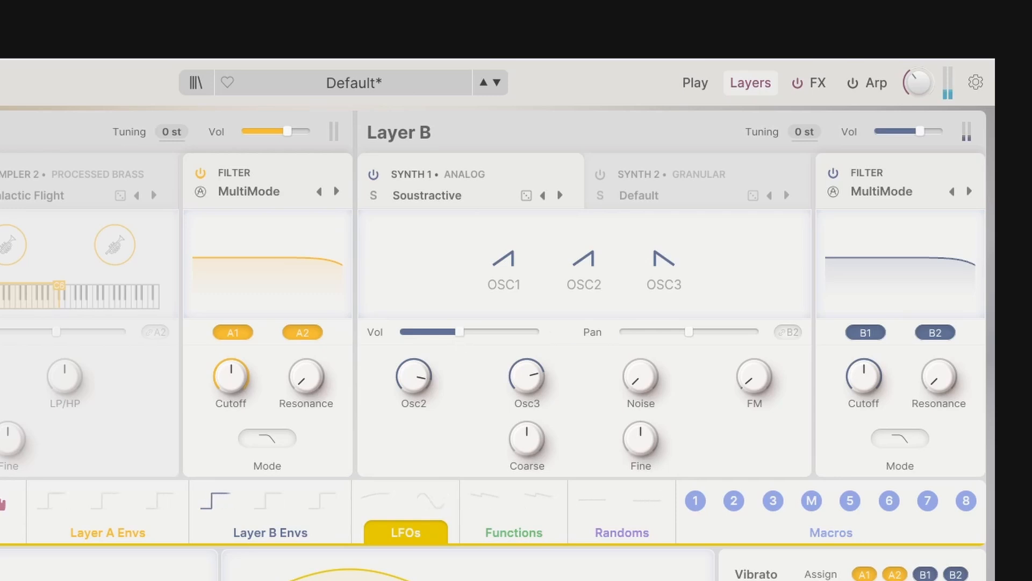
Step: Demonstrate Synth 1's volume at -8.57 dB and pan at 47% left, and return the pan to center with B2 linked
drag(459, 332, 478, 331)
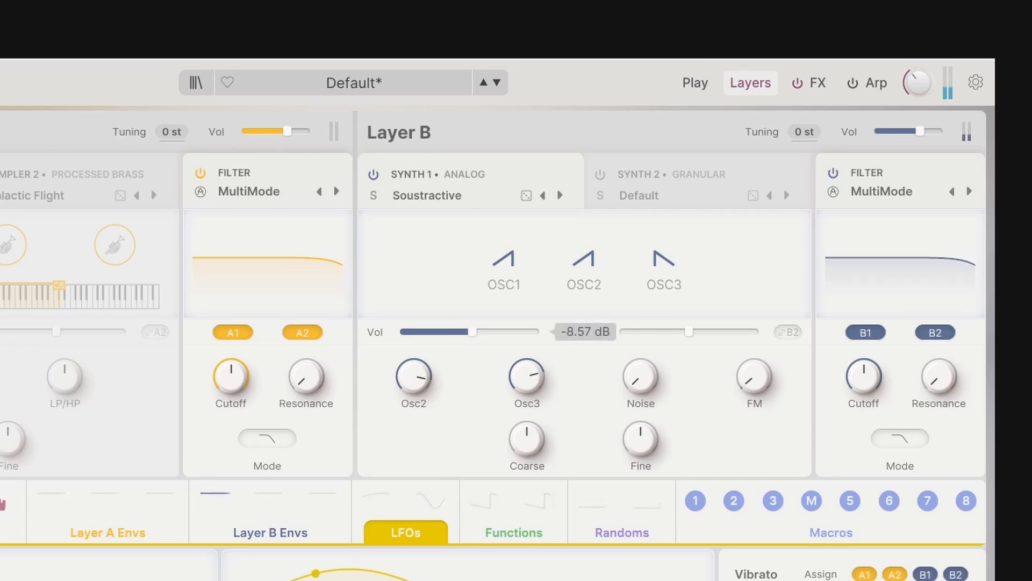
drag(693, 334, 656, 332)
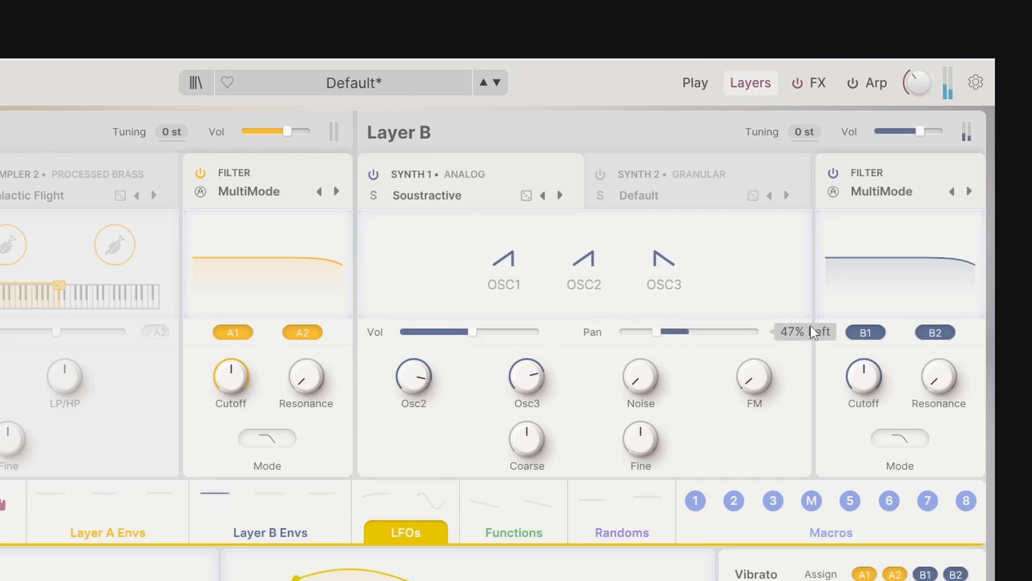
click(745, 165)
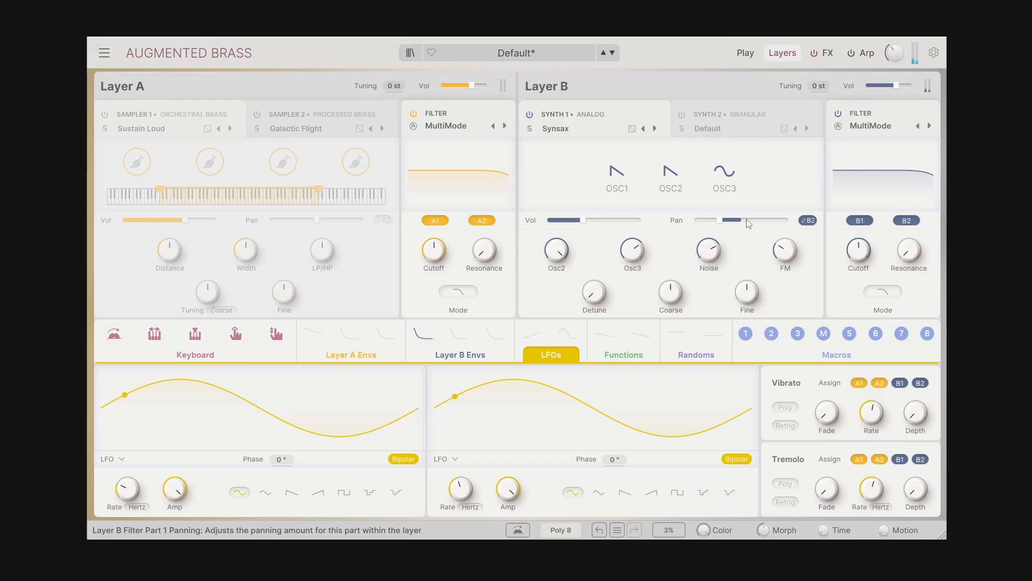
double_click(745, 220)
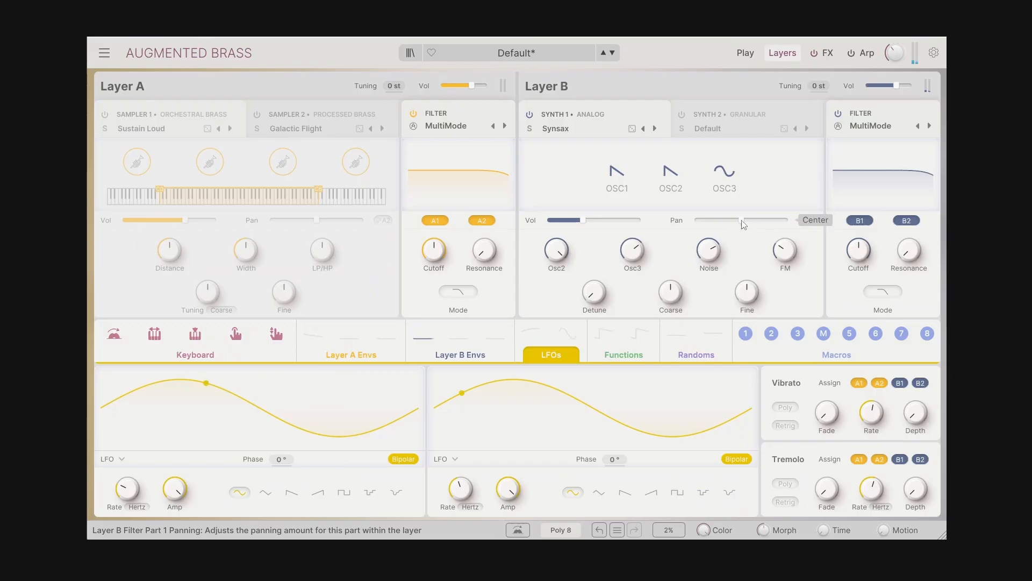
Step: Advance Synth 1 through the Throat Pain preset to Tri Saw, and audition its Osc3 level
click(655, 129)
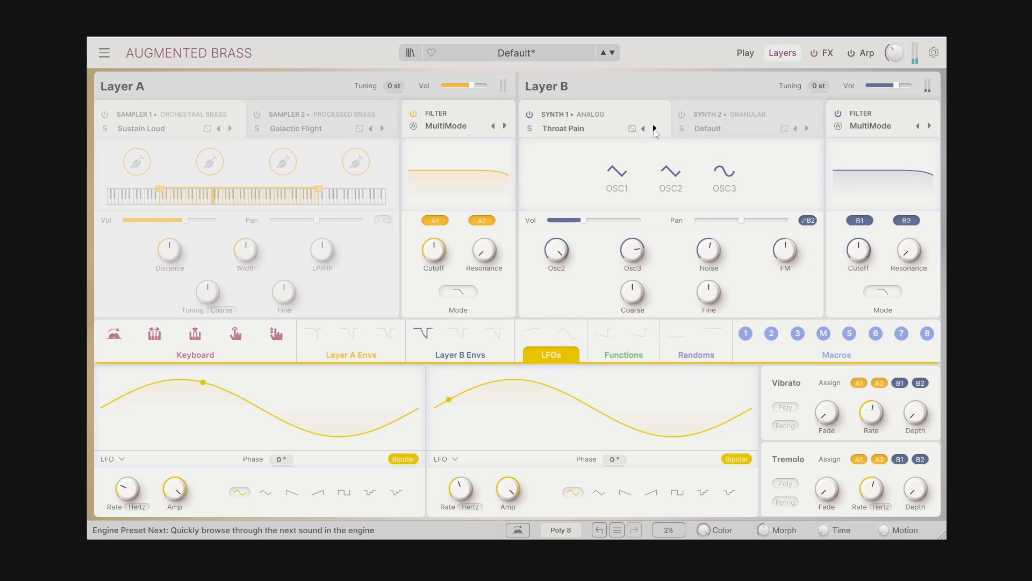
click(655, 129)
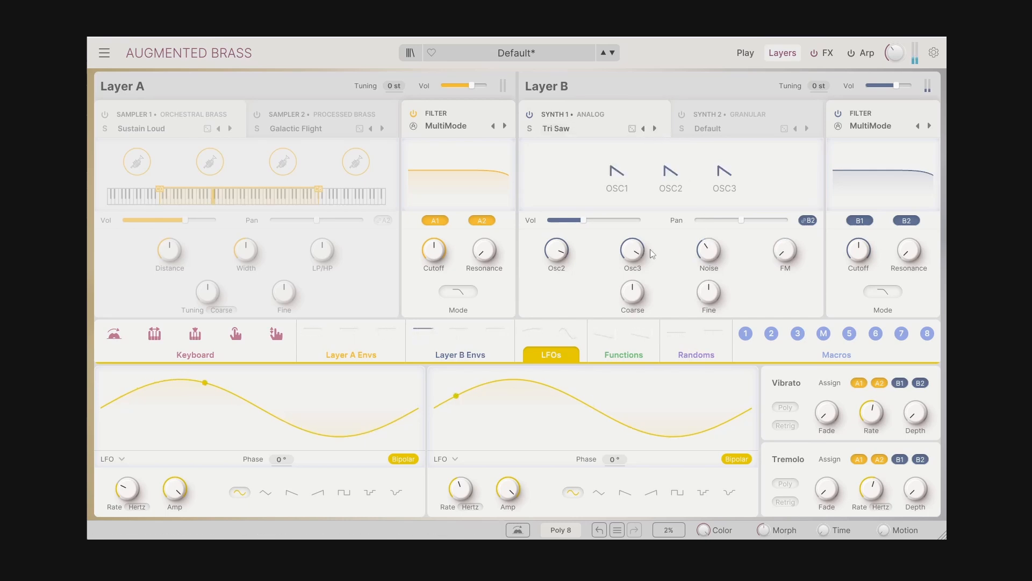
drag(650, 251, 650, 234)
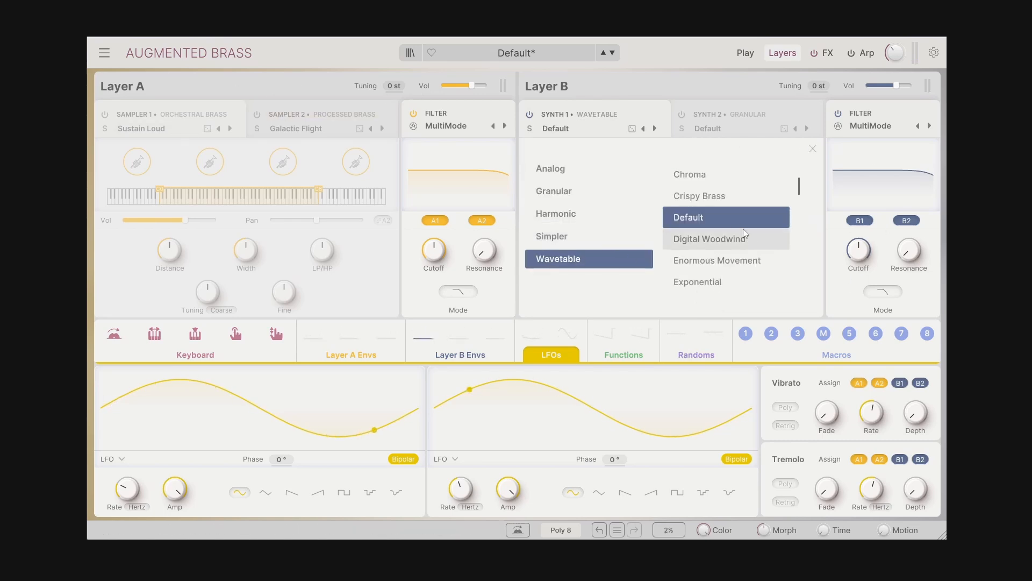
Step: Show Synth 1's Wavetable engine with the Default preset, and toggle its waveform display to 2D and back to 3D
click(814, 150)
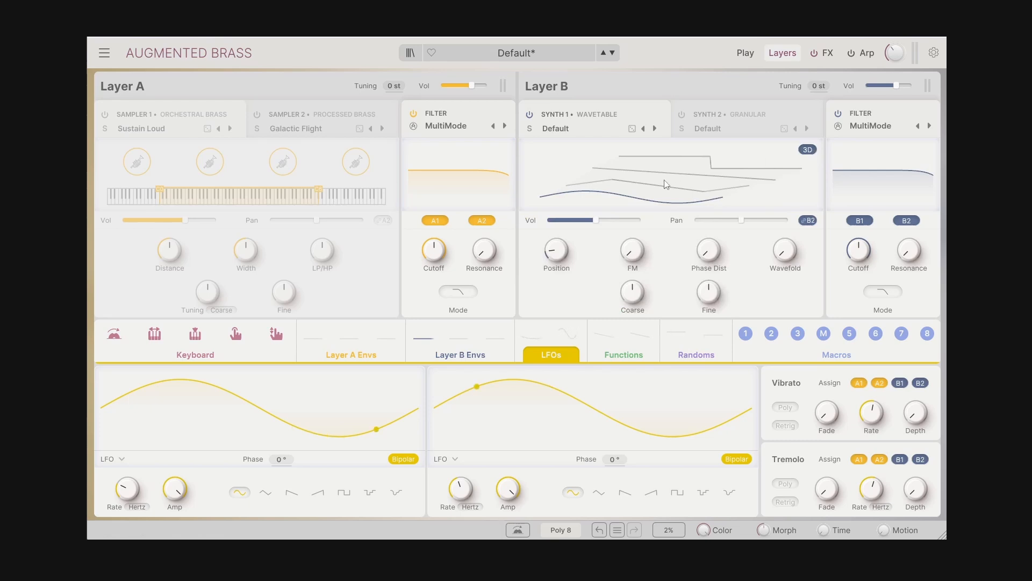
click(808, 150)
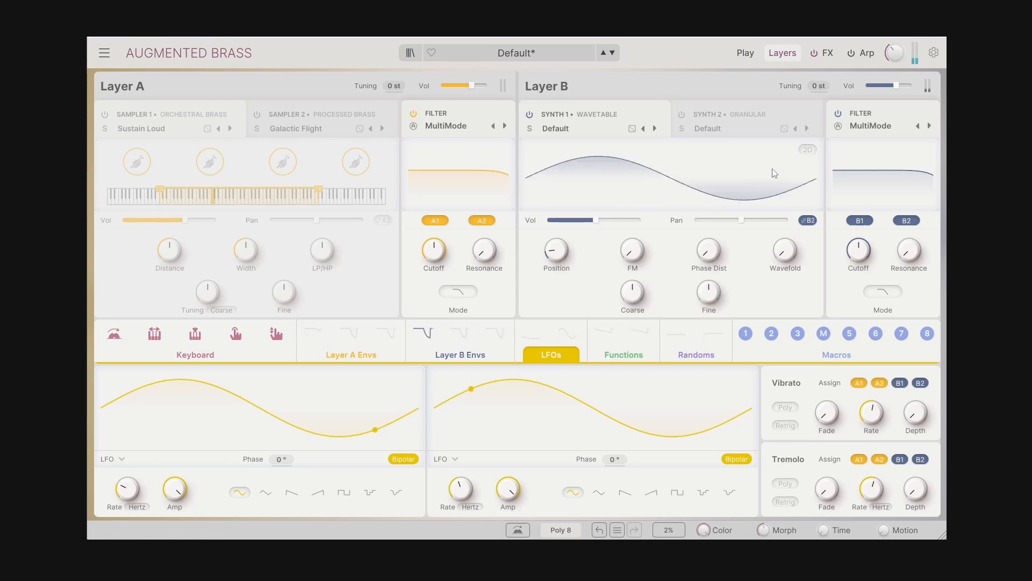
click(808, 150)
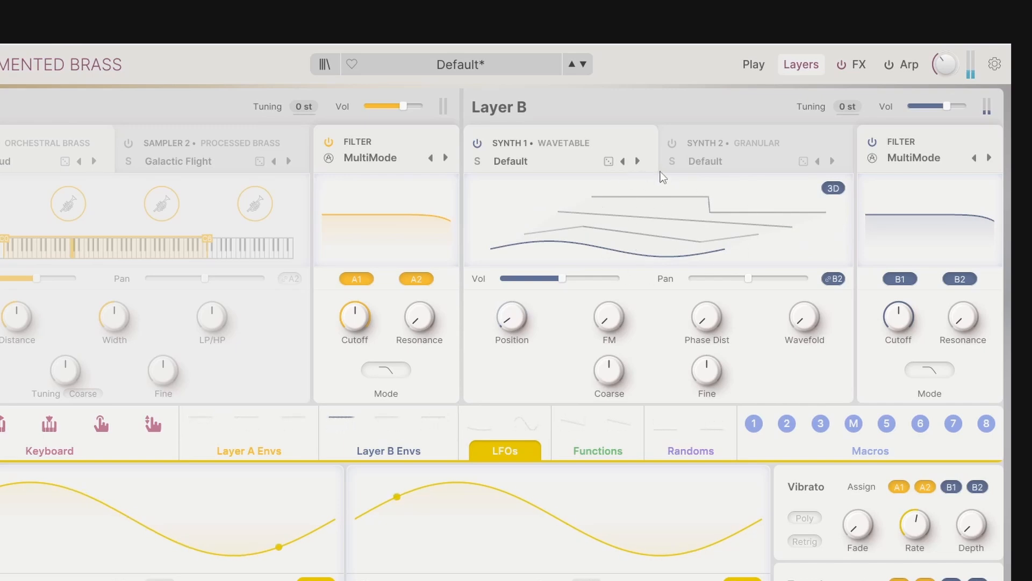
Step: Advance Synth 1's wavetable preset to Enormous Movement to view its waveforms, and go back to Default
click(638, 160)
click(637, 161)
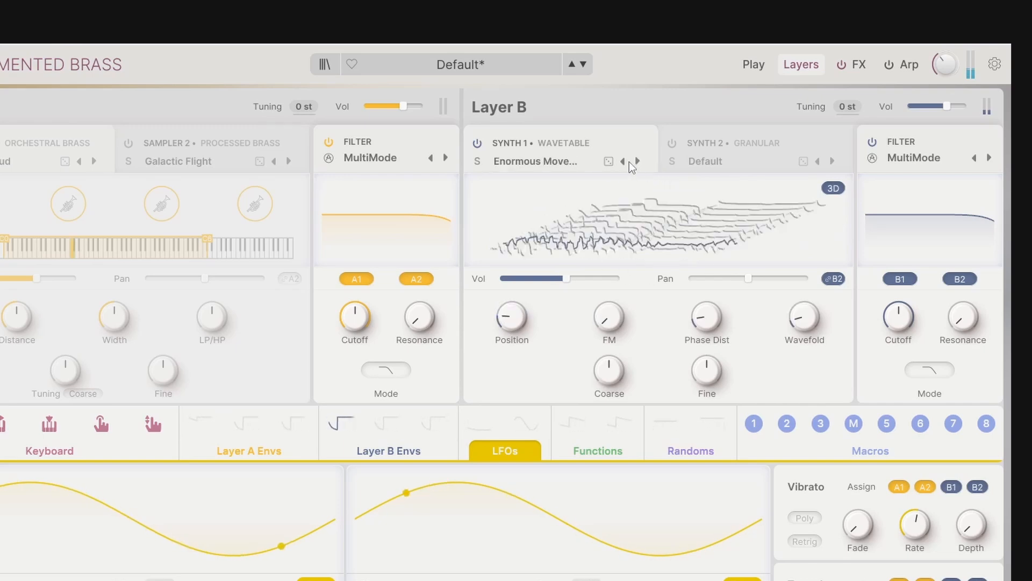
click(622, 160)
click(623, 161)
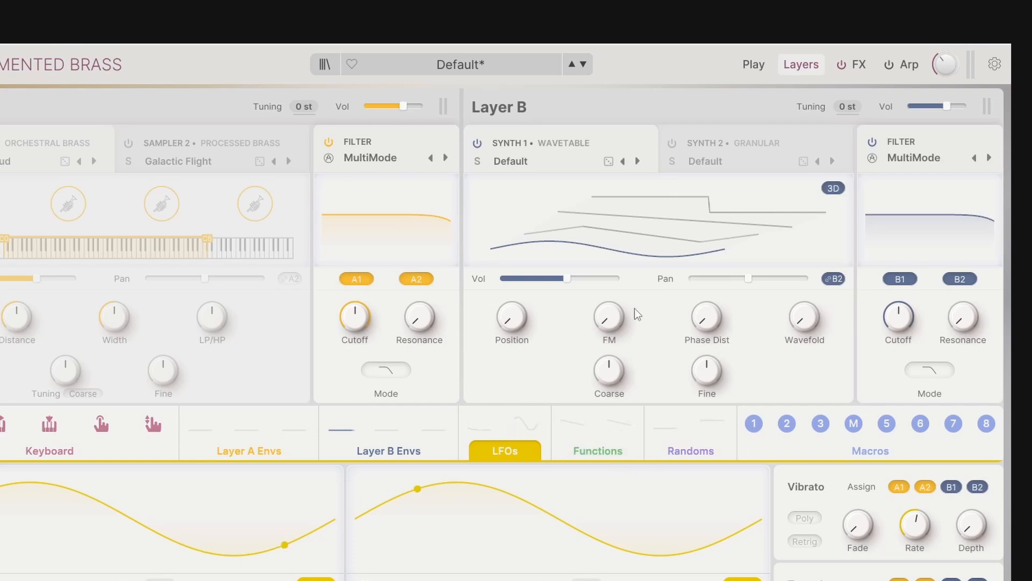
Step: Audition the wavetable's Position, try FM on the Digital Woodwind preset, and return to Default
mouse_move(512, 317)
mouse_down()
mouse_move(512, 287)
mouse_move(520, 327)
mouse_up()
click(638, 160)
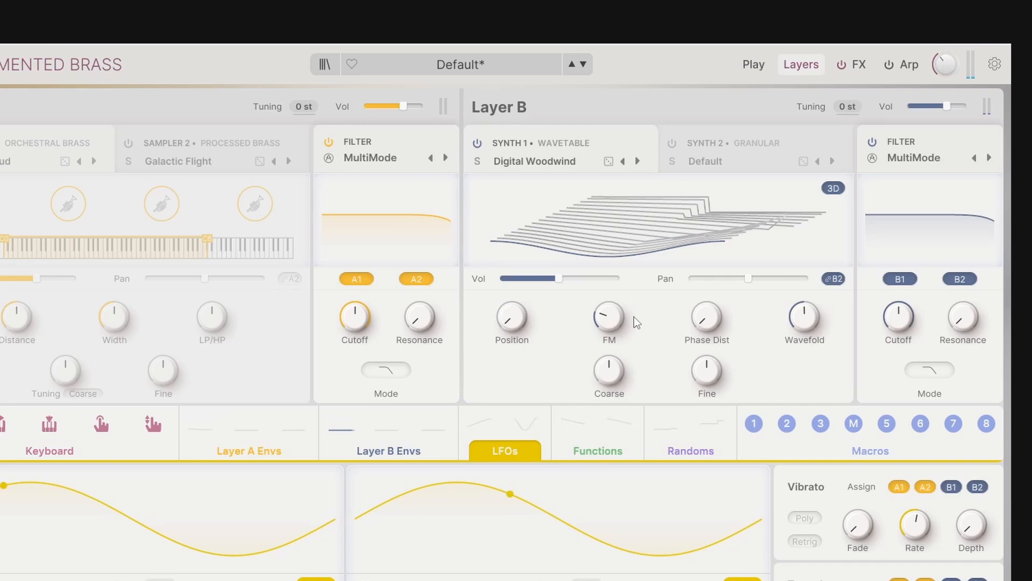
mouse_move(608, 312)
mouse_down()
mouse_move(608, 326)
mouse_move(608, 282)
mouse_move(608, 323)
mouse_up()
click(622, 162)
Step: Audition the wavetable engine's Phase Dist, FM and Wavefold amounts with the waveform displayed in 2D
mouse_move(706, 316)
mouse_down()
mouse_move(706, 270)
mouse_move(706, 303)
mouse_up()
click(833, 188)
drag(609, 317, 609, 325)
mouse_move(795, 330)
mouse_down()
mouse_move(795, 307)
mouse_move(795, 328)
mouse_up()
Step: Audition the wavetable engine's Coarse and Fine tuning, resetting Coarse to 0 semitones
mouse_move(609, 377)
mouse_move(610, 376)
mouse_down()
mouse_move(609, 395)
mouse_move(609, 361)
mouse_up()
double_click(608, 372)
mouse_move(721, 376)
mouse_down()
mouse_move(720, 388)
mouse_move(720, 363)
mouse_move(720, 389)
mouse_up()
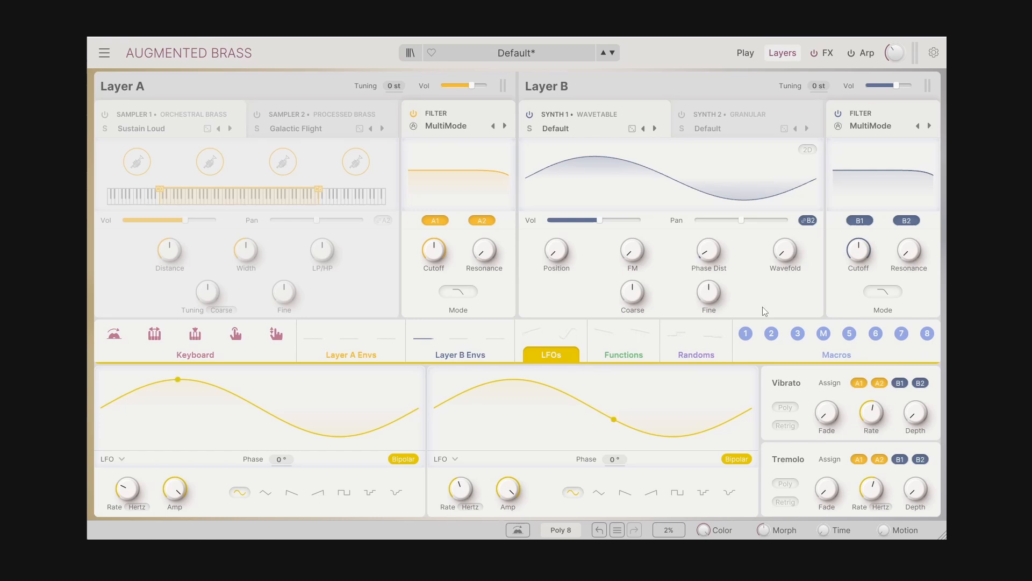
Step: Switch the wavetable display to 3D, and step through Digital Woodwind and Enormous Movement to the Fifth Mini preset
click(808, 149)
click(655, 128)
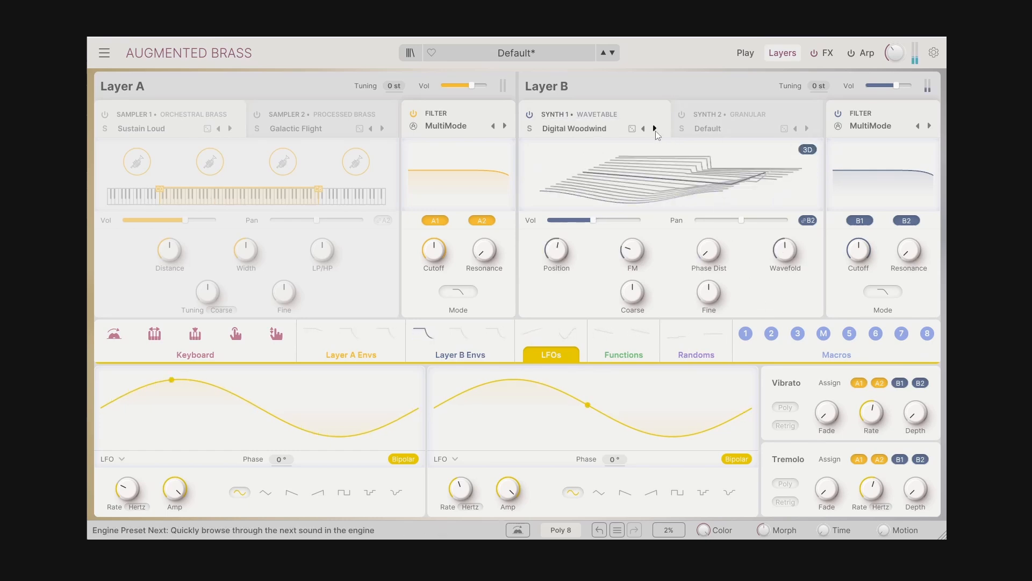
click(655, 129)
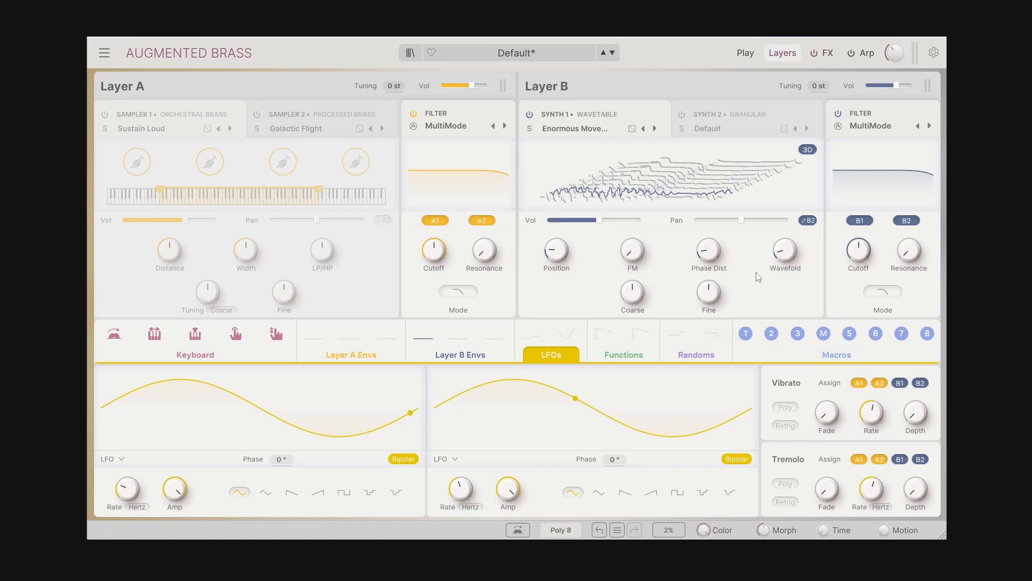
click(655, 128)
click(655, 129)
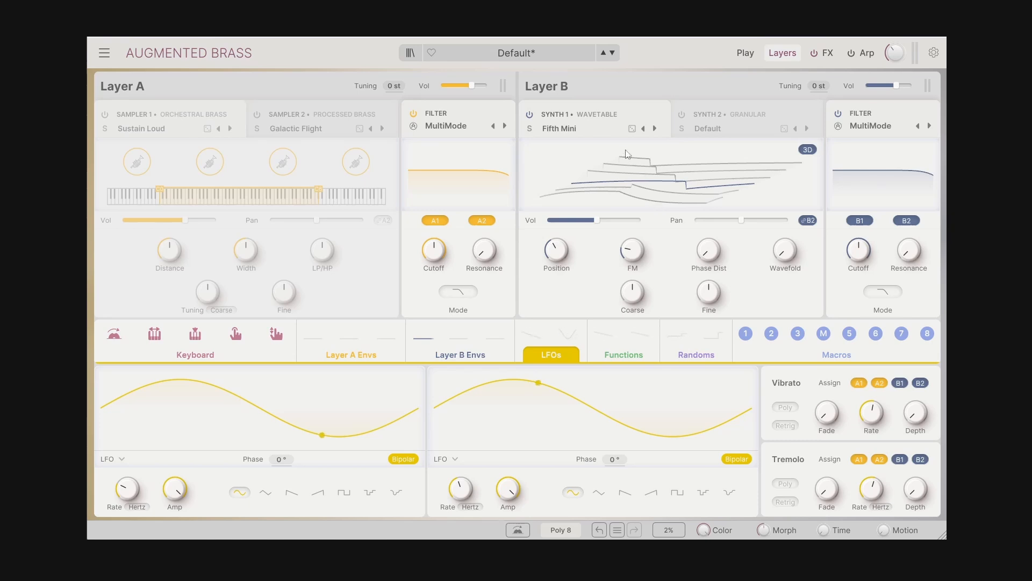
Step: Switch Synth 1 to the Harmonic engine's Default preset, and close the preset browser
click(587, 130)
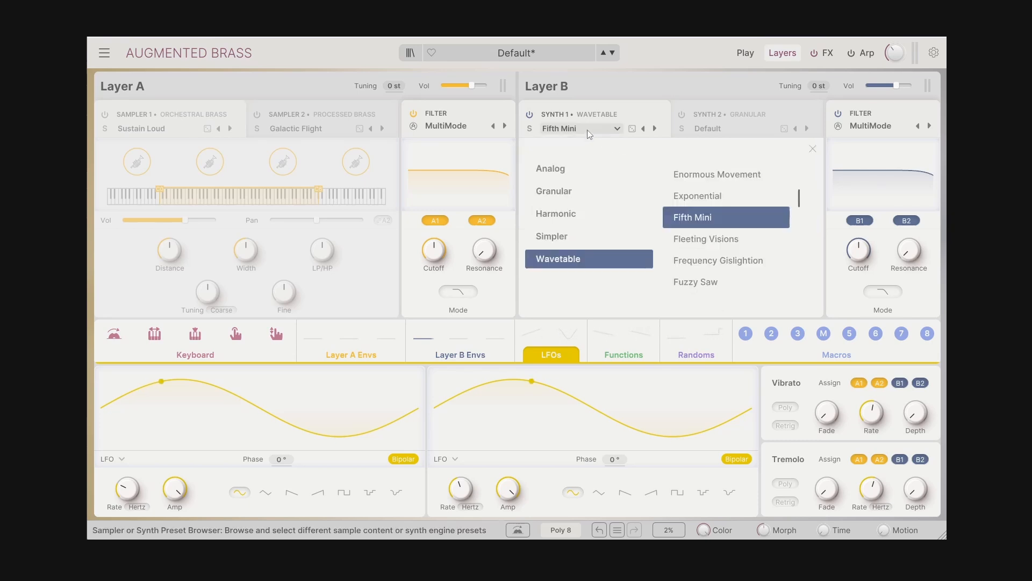
click(575, 223)
scroll(732, 251, down, 3)
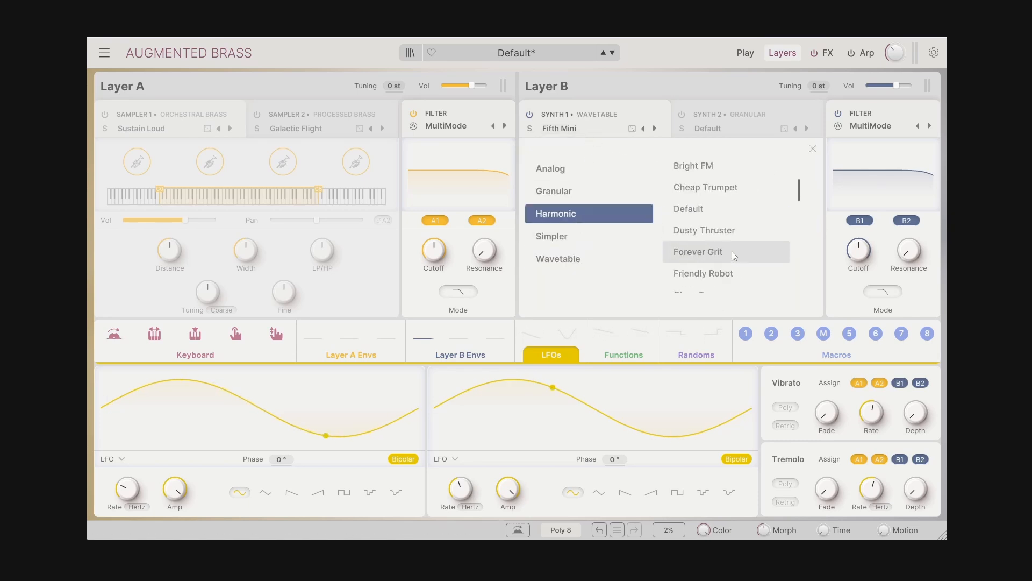
scroll(707, 215, down, 1)
scroll(701, 234, up, 2)
click(700, 234)
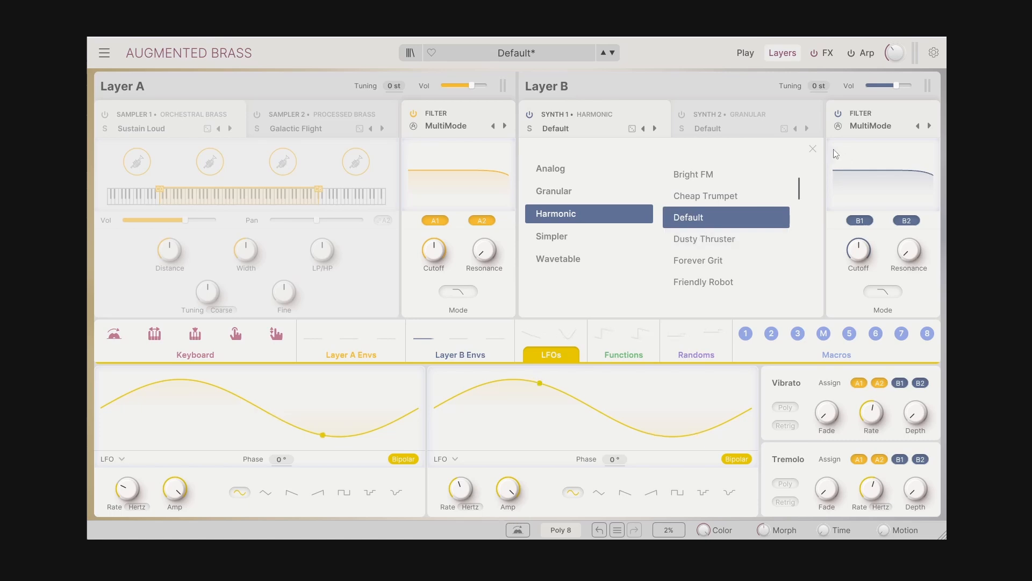
click(814, 149)
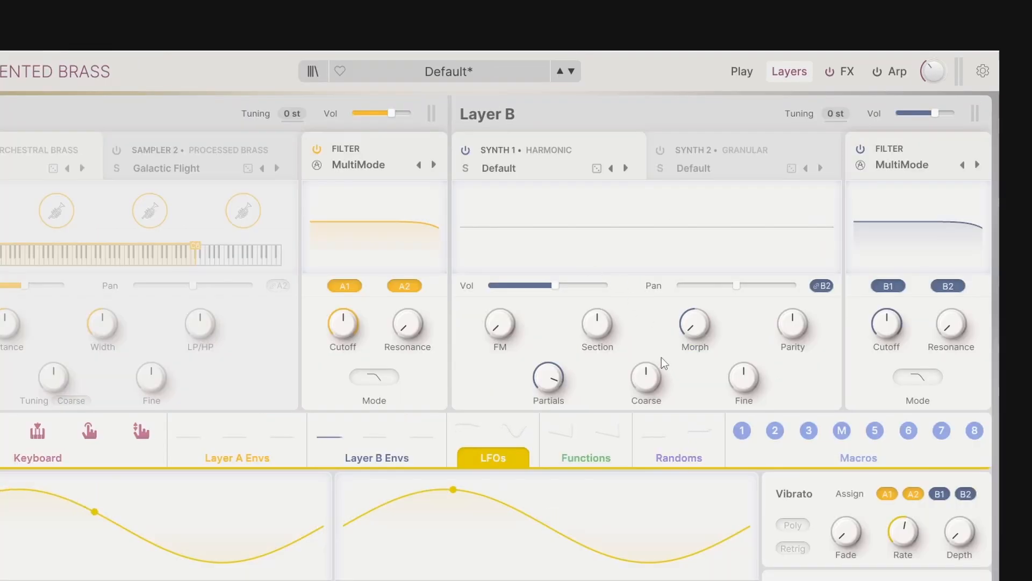
Step: Audition the harmonic engine's Partials at reduced counts such as 157, and raise it to its maximum
mouse_move(705, 329)
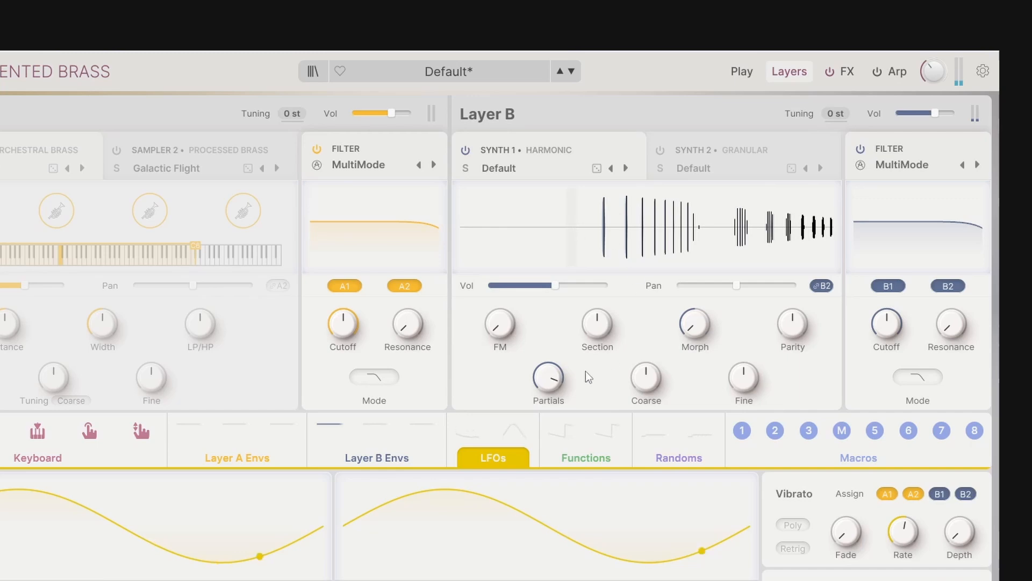
mouse_move(549, 388)
drag(547, 382, 548, 371)
mouse_move(546, 385)
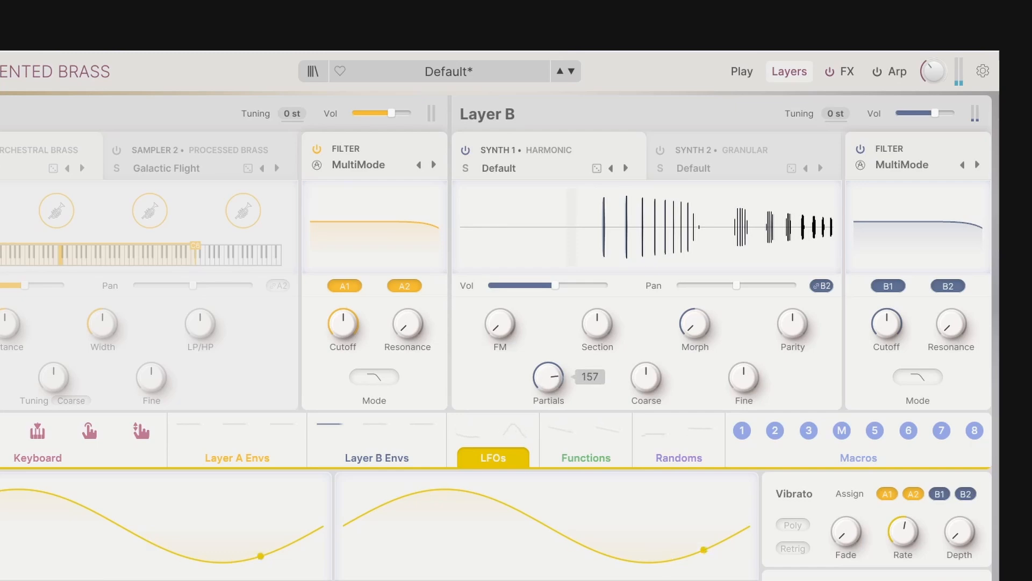
drag(547, 385, 673, 330)
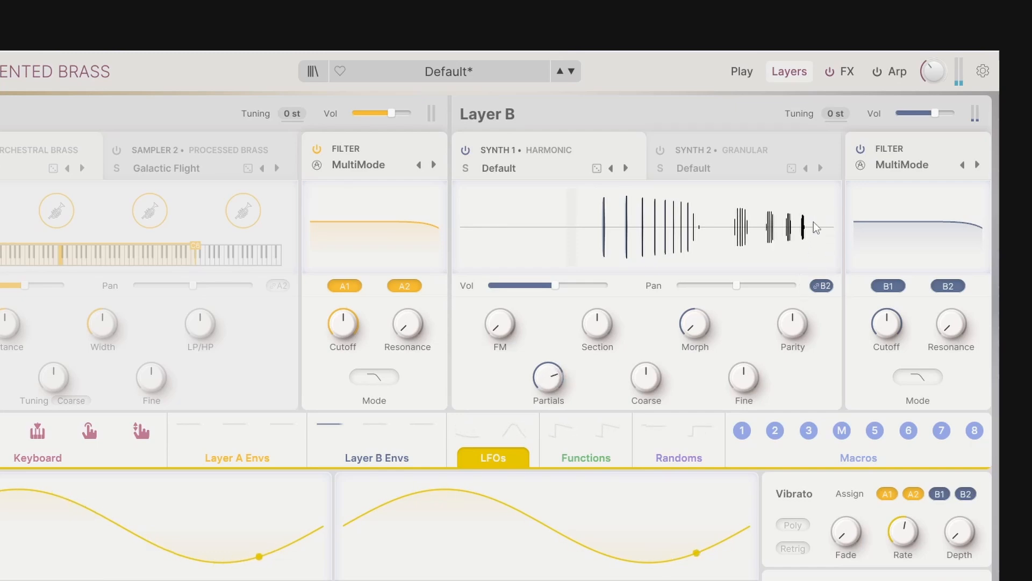
drag(548, 379, 578, 268)
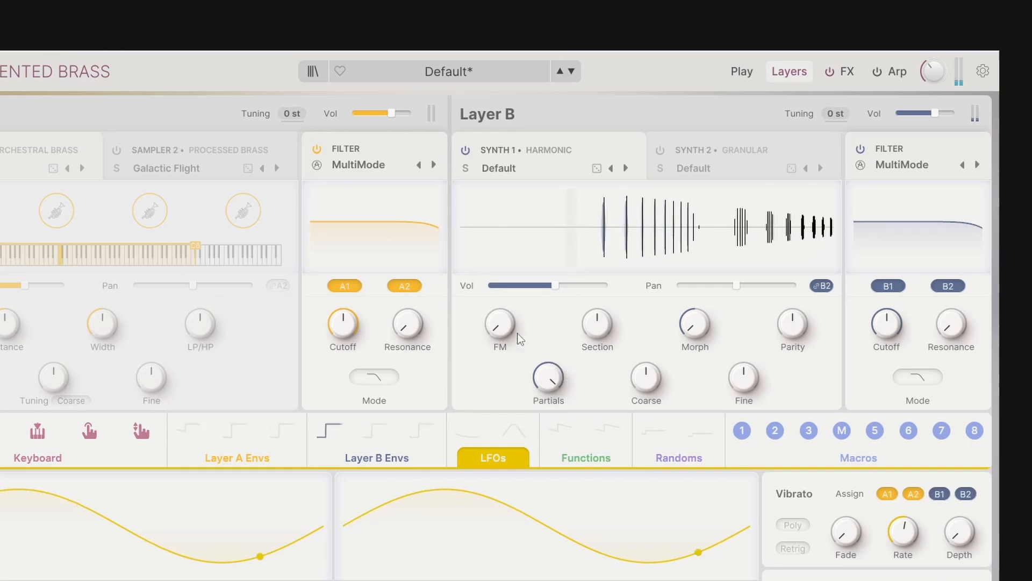
Step: Sweep the harmonic engine's Morph from 100% SpectrumA to 100% SpectrumB and back
mouse_move(511, 337)
mouse_down()
mouse_move(511, 286)
mouse_move(511, 331)
mouse_up()
mouse_move(549, 378)
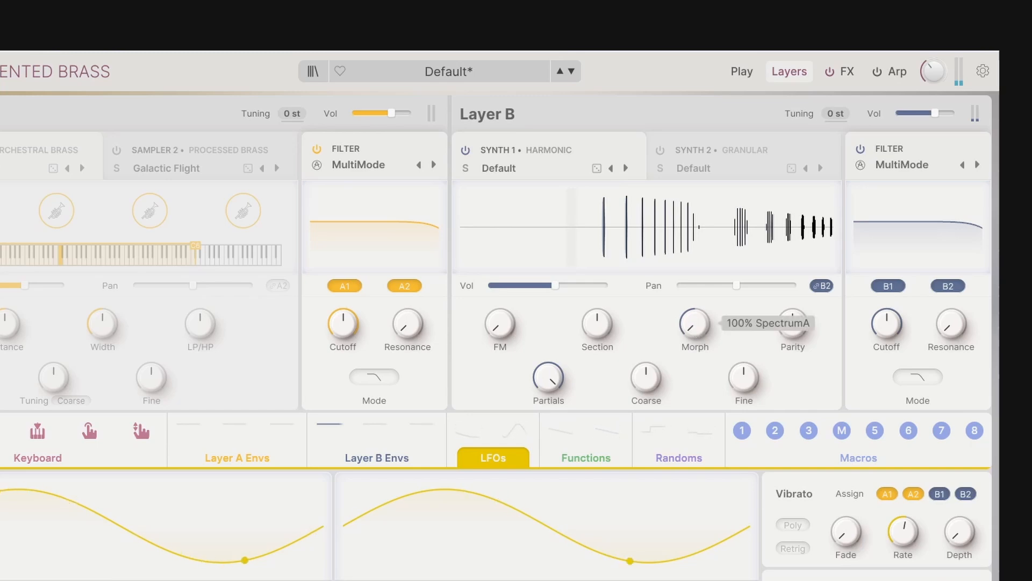
drag(695, 323, 695, 269)
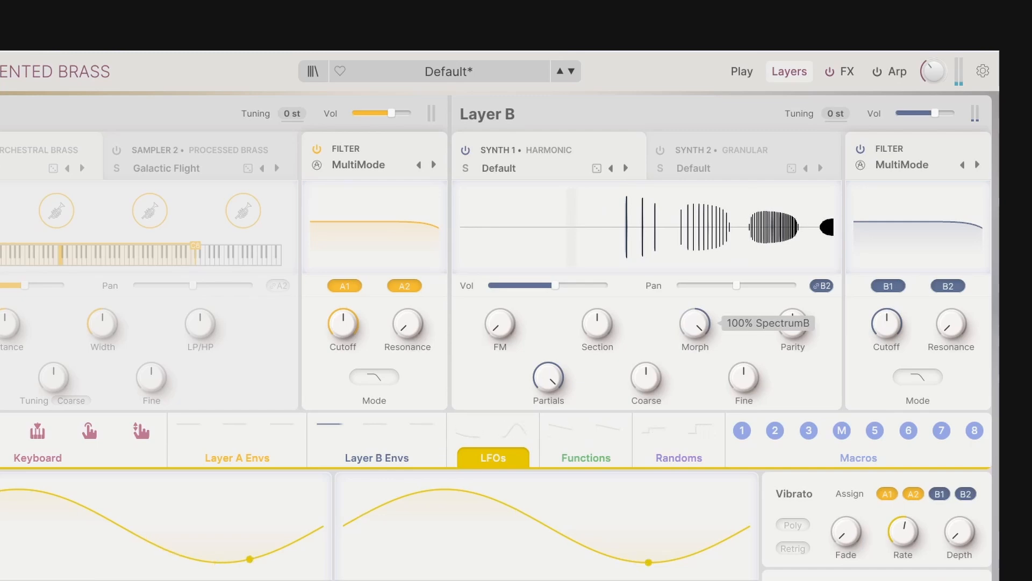
drag(697, 331, 697, 385)
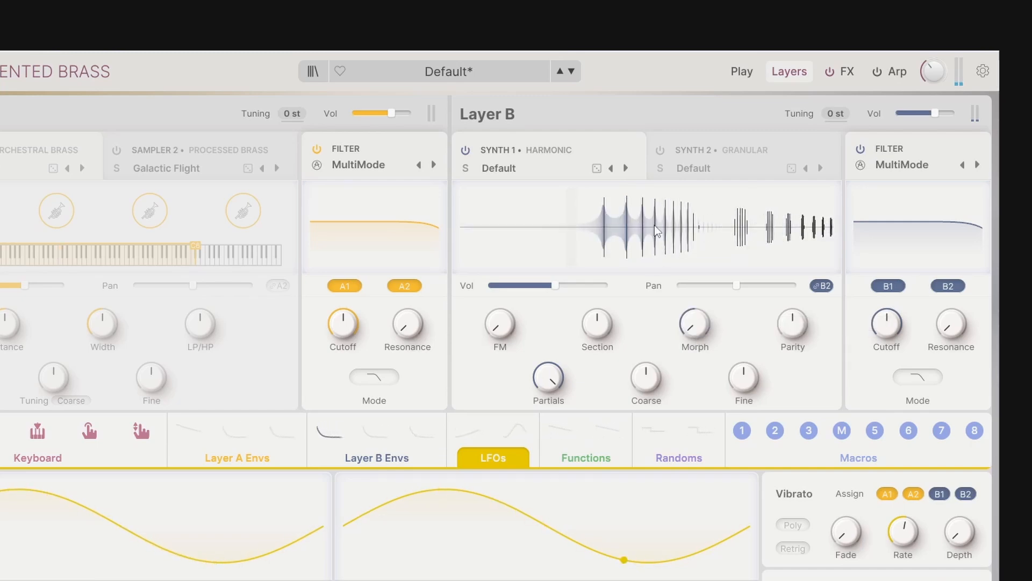
Step: Audition the Dusty Thruster preset with Morph lowered to its minimum, and return to the Default harmonic preset
click(626, 168)
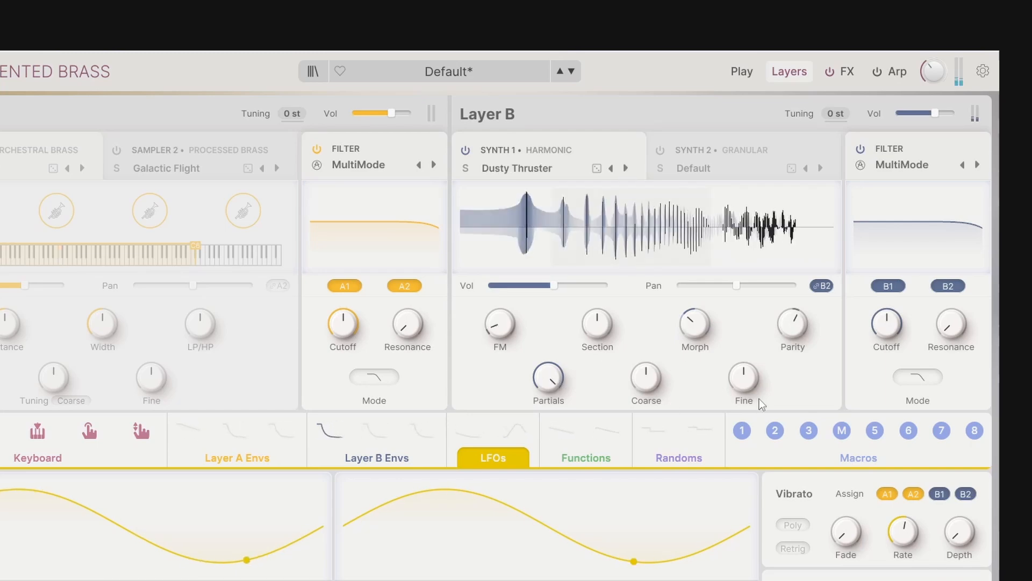
mouse_move(695, 323)
drag(695, 324, 695, 360)
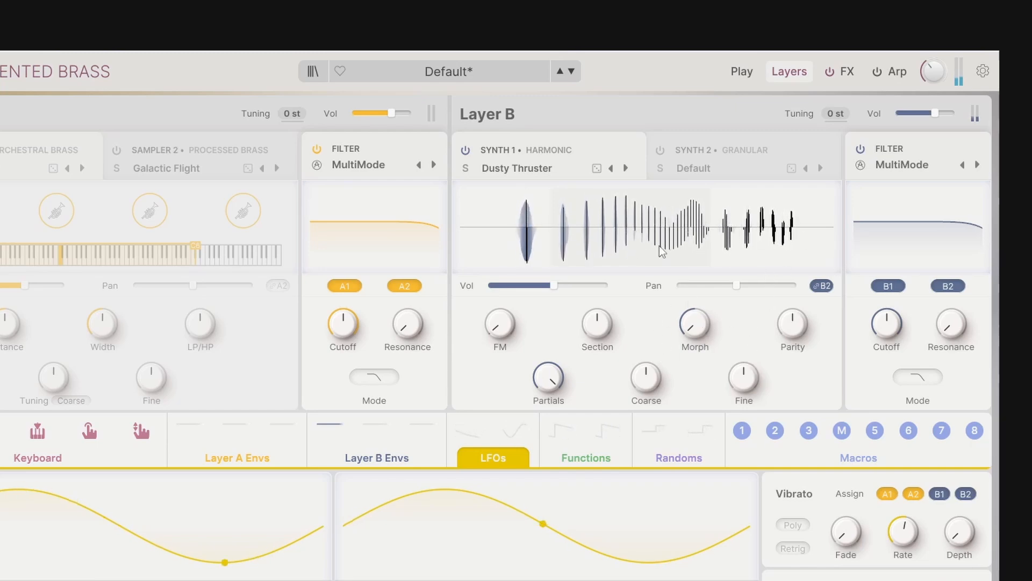
mouse_move(695, 324)
mouse_down()
mouse_move(695, 291)
mouse_move(695, 325)
mouse_up()
click(611, 168)
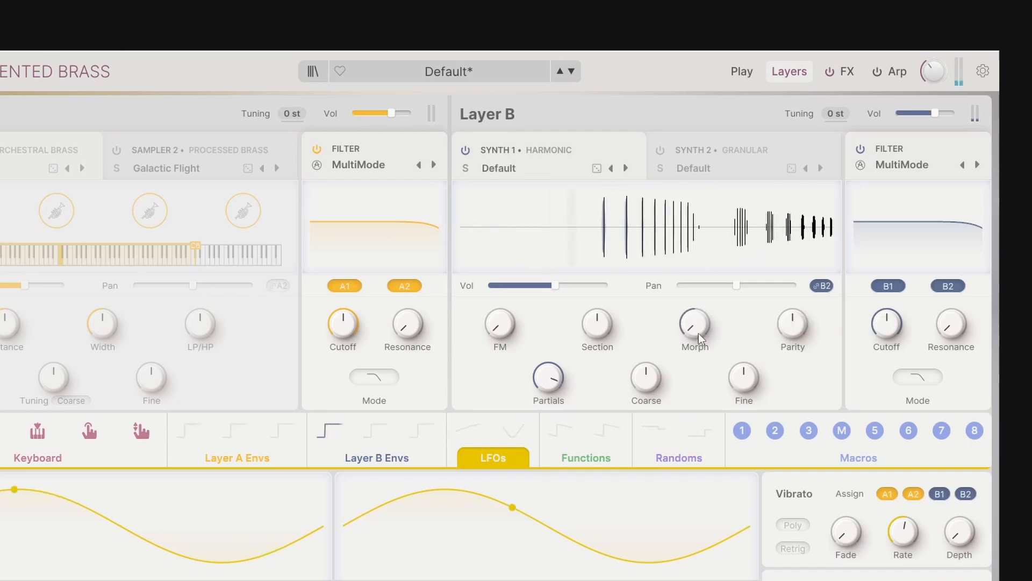
mouse_move(695, 326)
mouse_down()
mouse_move(695, 296)
mouse_move(695, 328)
mouse_up()
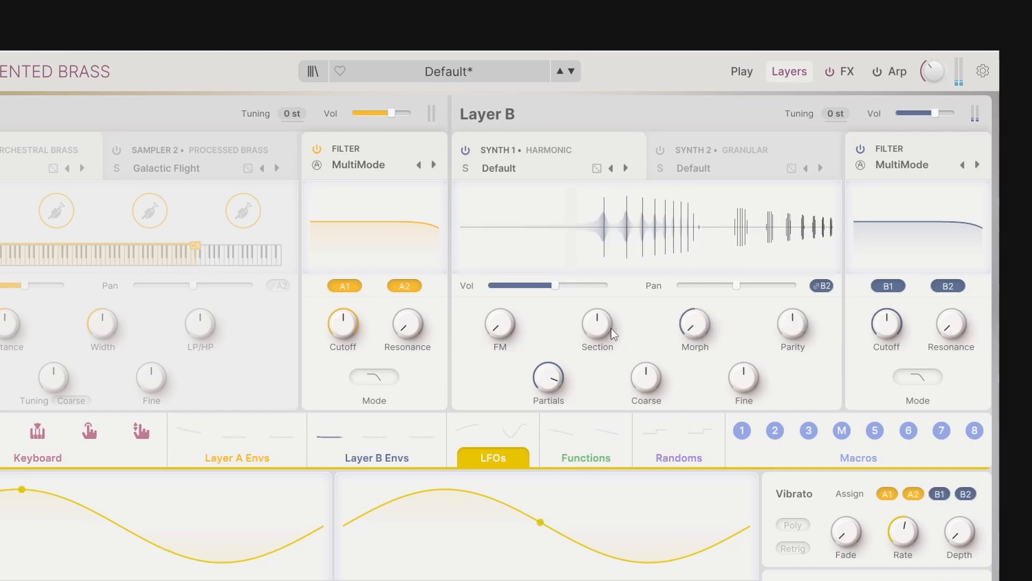
Step: Audition the harmonic engine's Section at values such as 0.424 and 0.296 with different Morph amounts, and return both to their defaults
mouse_move(613, 333)
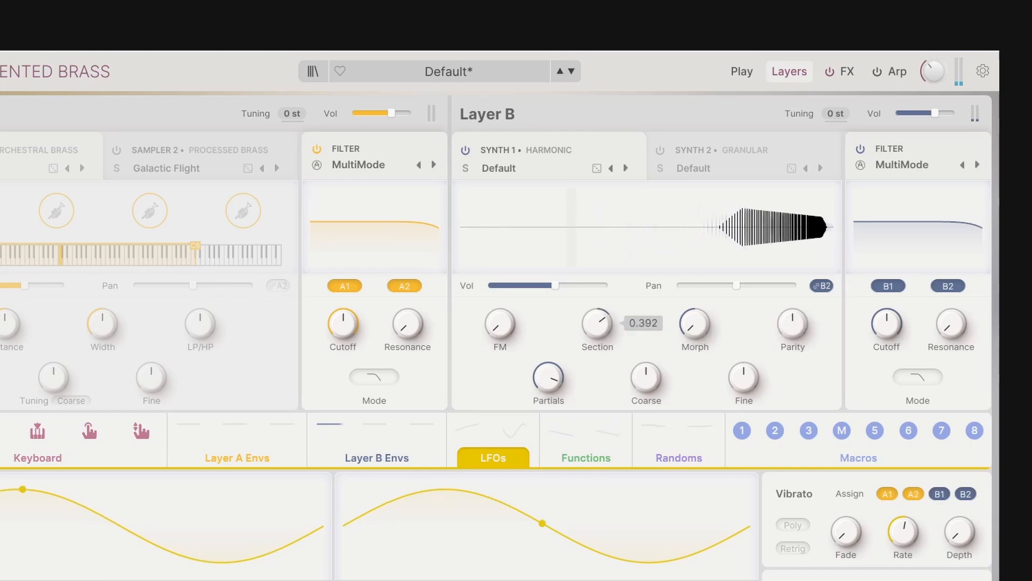
mouse_move(598, 323)
mouse_down()
mouse_move(597, 354)
mouse_move(598, 309)
mouse_up()
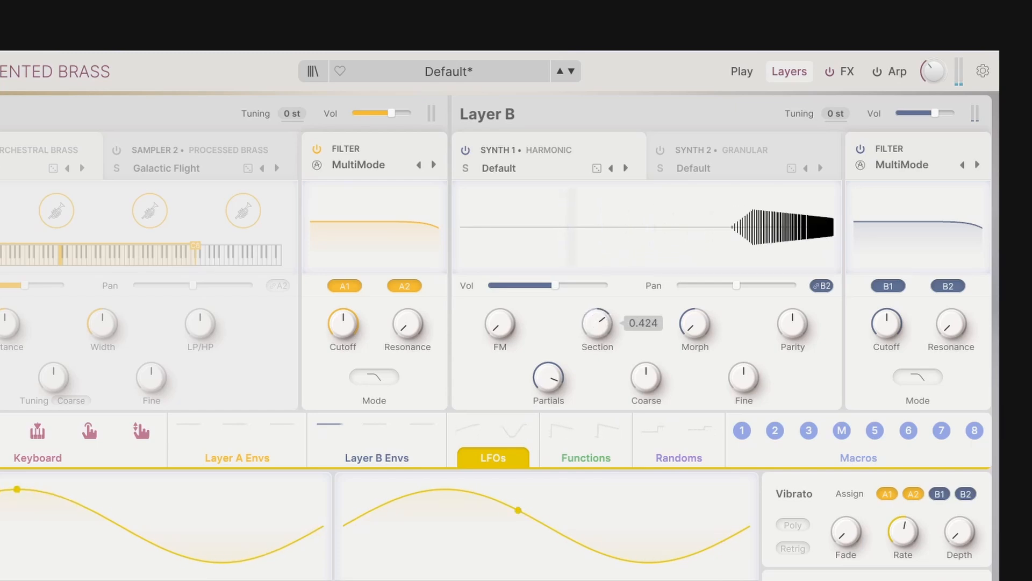
drag(698, 336, 698, 312)
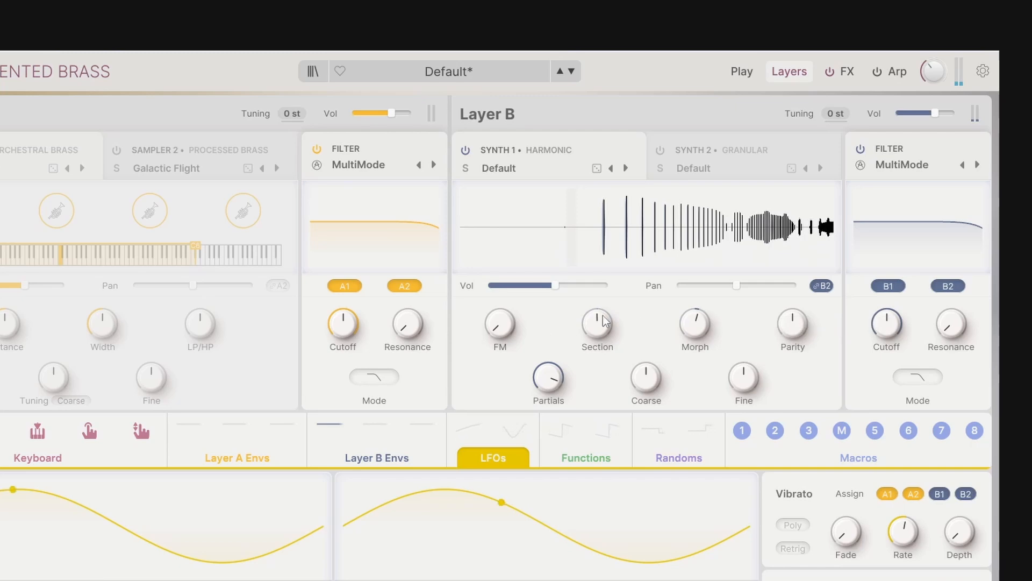
click(597, 324)
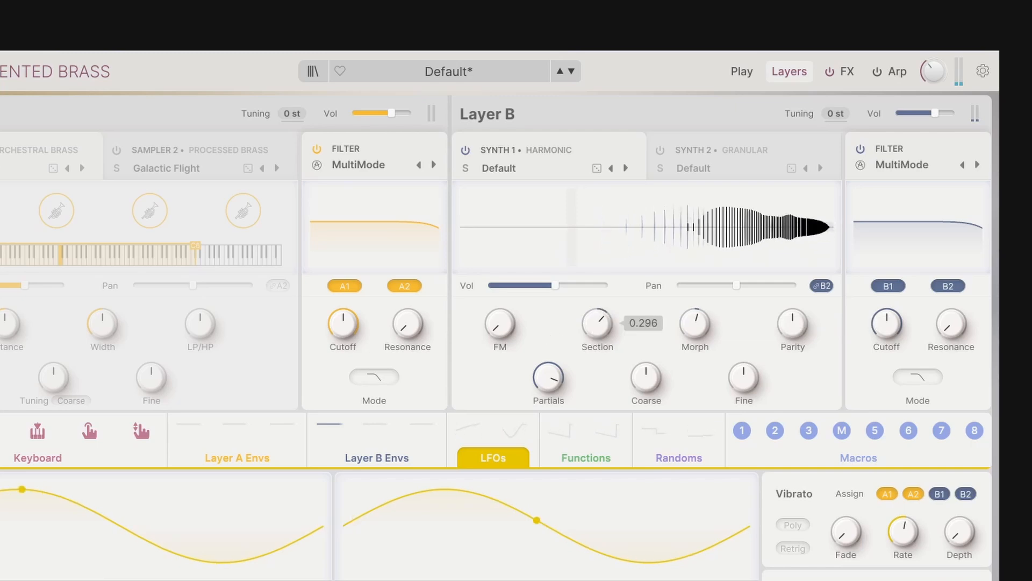
drag(597, 324, 598, 377)
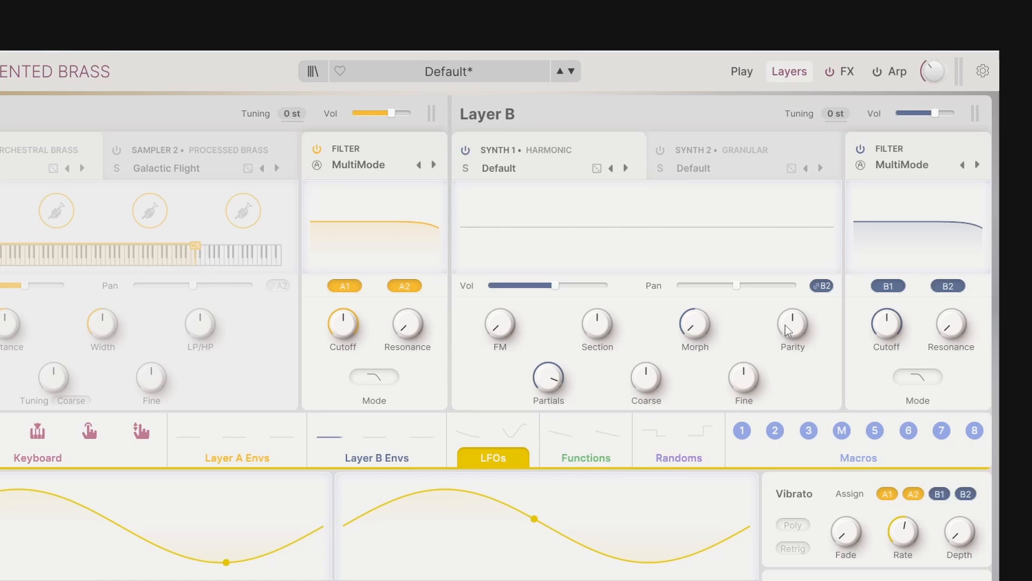
Step: Audition Parity at its minimum and at 100% Even while varying Morph, and bring Parity to its minimum and Morph to 100% SpectrumA
mouse_move(790, 330)
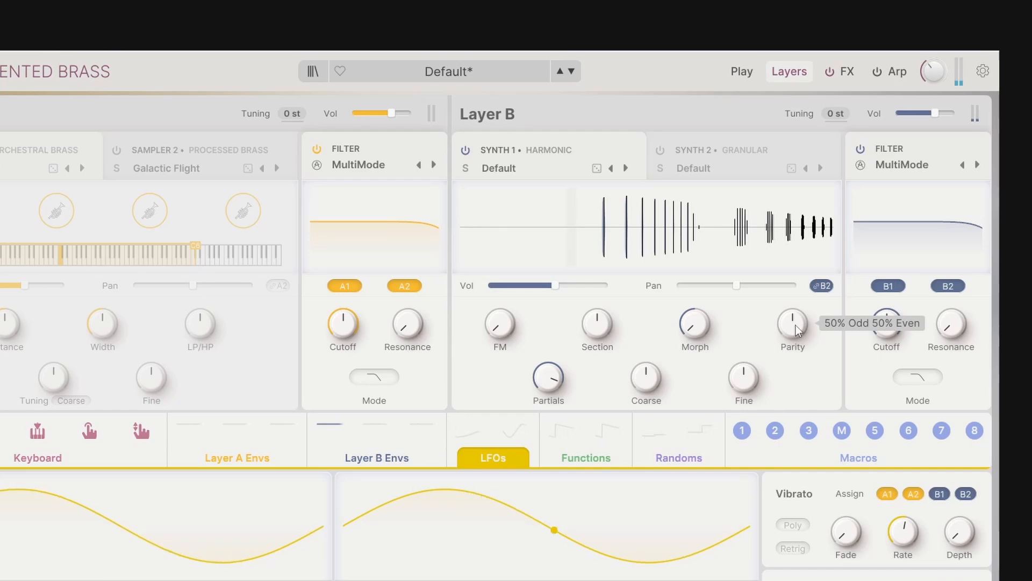
drag(797, 329, 798, 366)
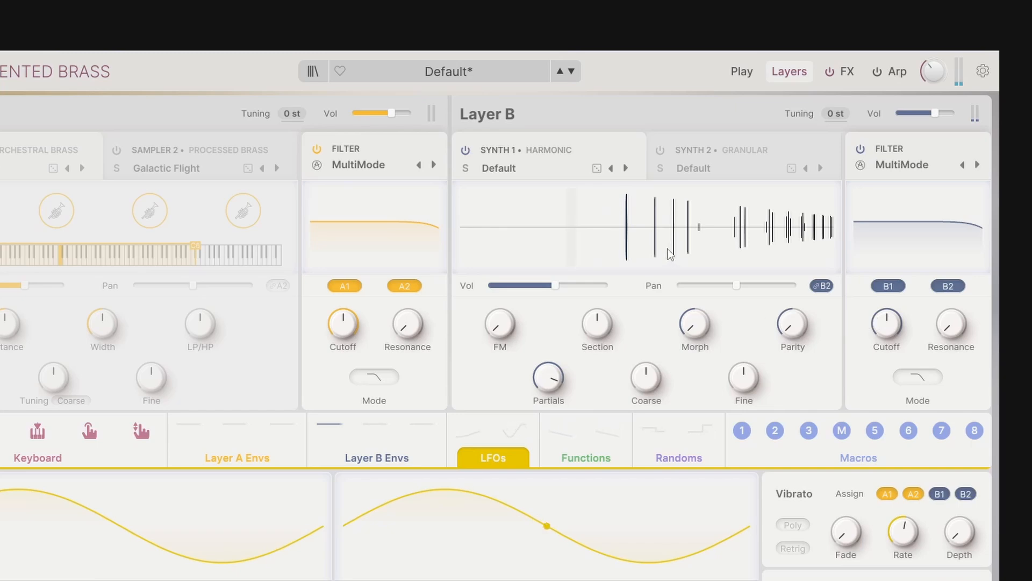
drag(793, 317, 792, 237)
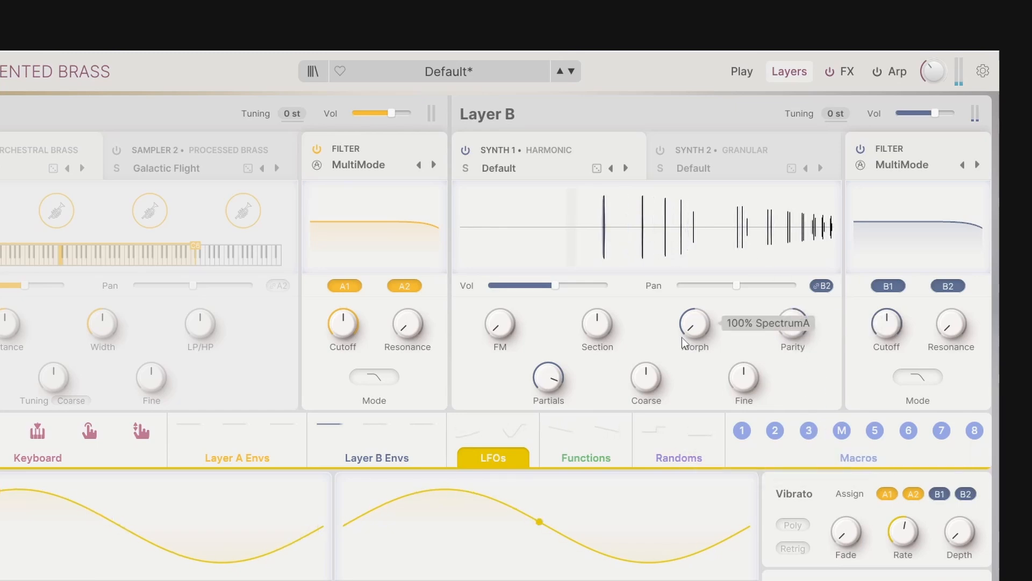
drag(686, 340, 685, 322)
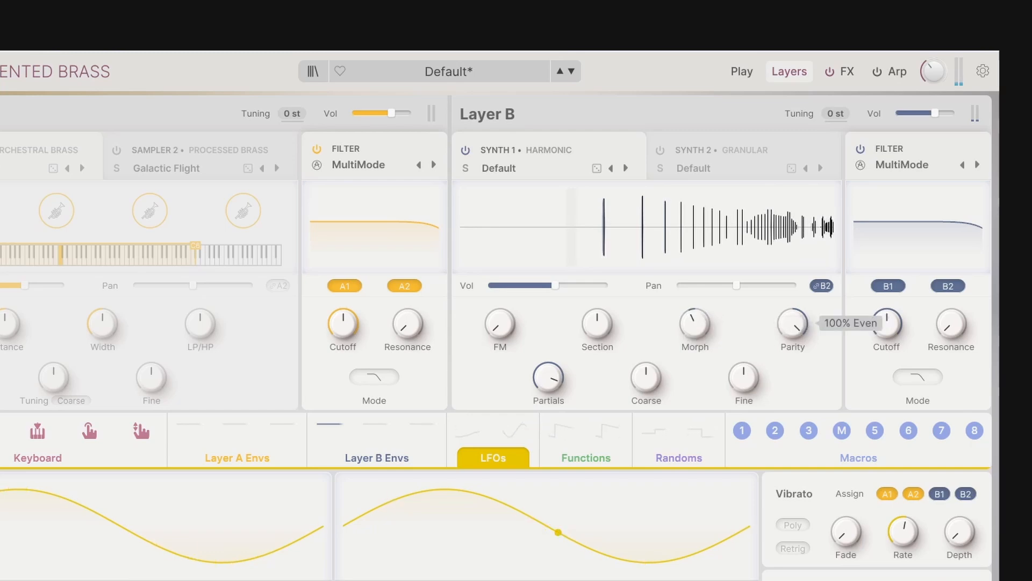
drag(793, 327, 794, 371)
drag(700, 329, 700, 358)
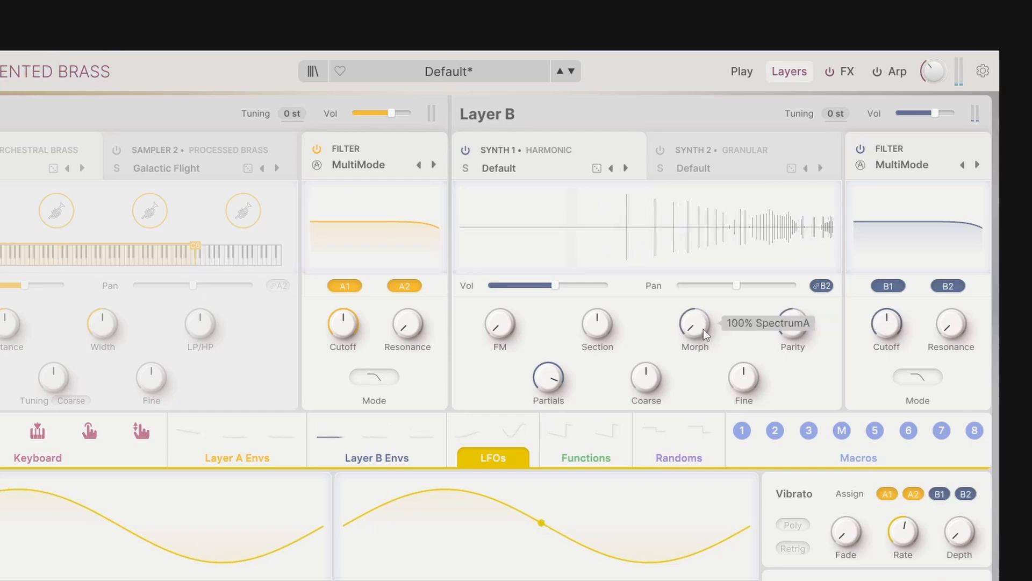
Step: Audition the harmonic engine's Coarse tuning up to 23 semitones and its Fine tuning, resetting both
drag(646, 376, 645, 328)
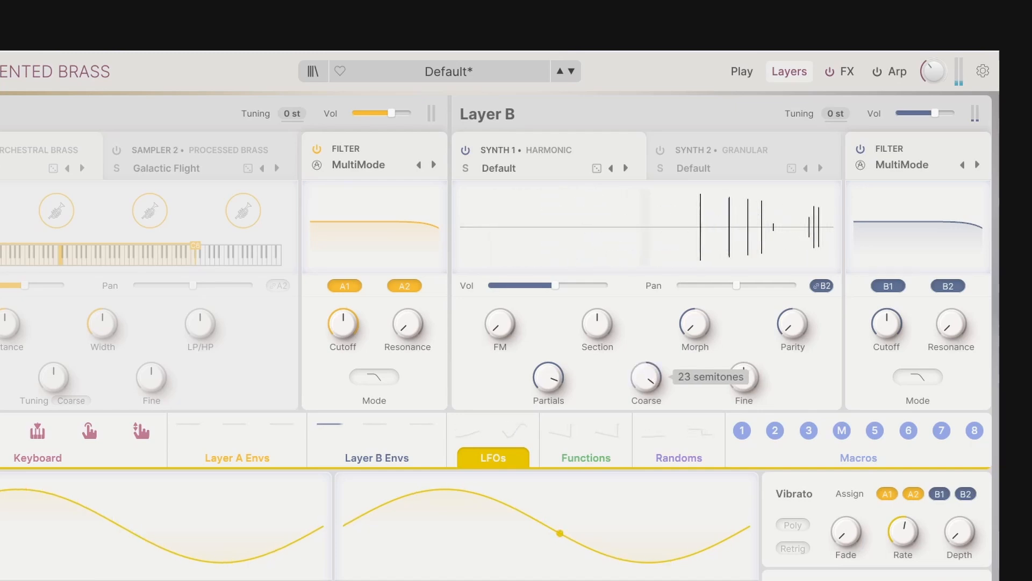
double_click(647, 378)
drag(752, 388, 752, 355)
double_click(751, 386)
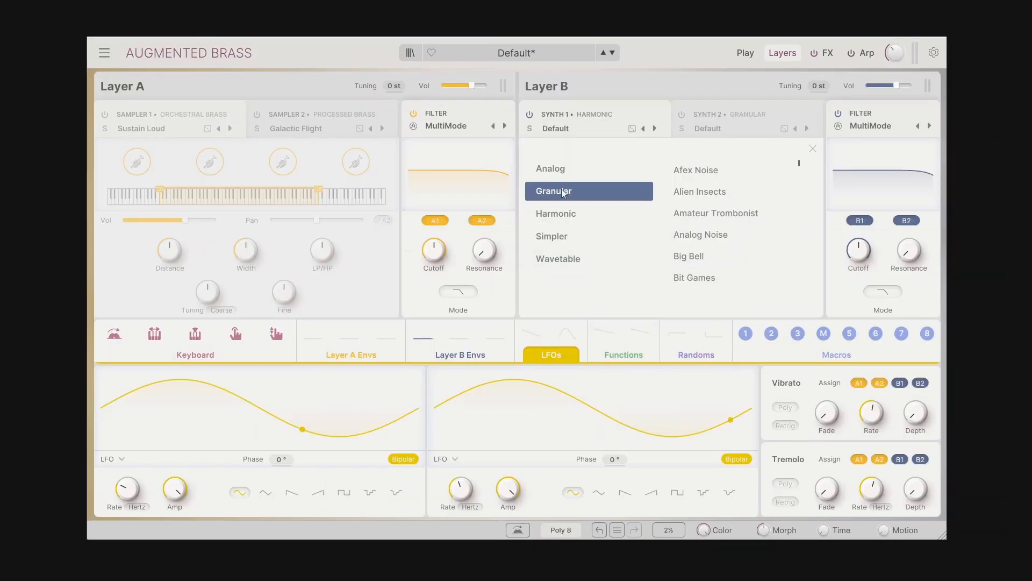
Step: Switch Synth 1 to the Granular engine's Default preset, and close the preset browser
scroll(743, 202, down, 10)
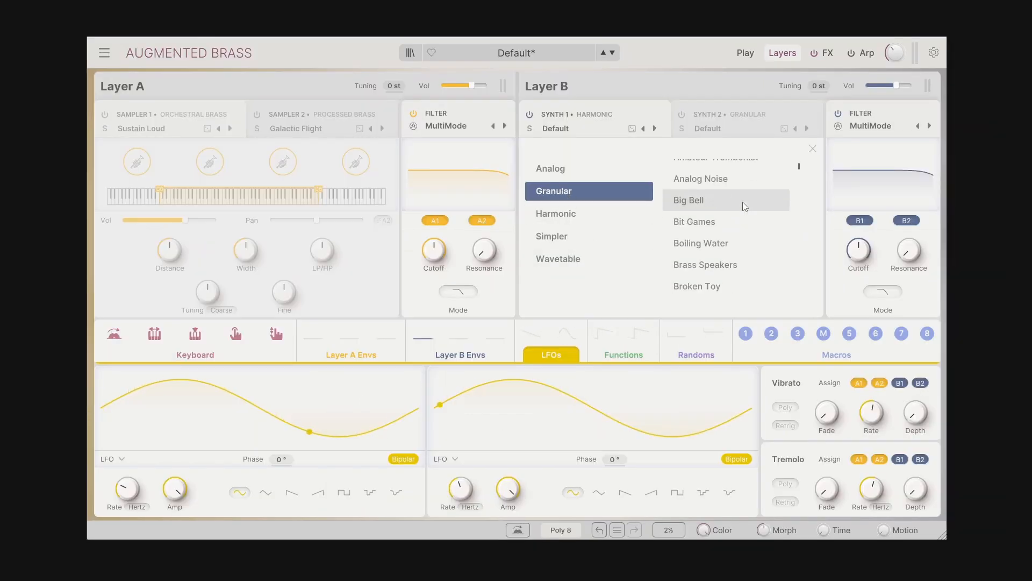
scroll(743, 206, down, 2)
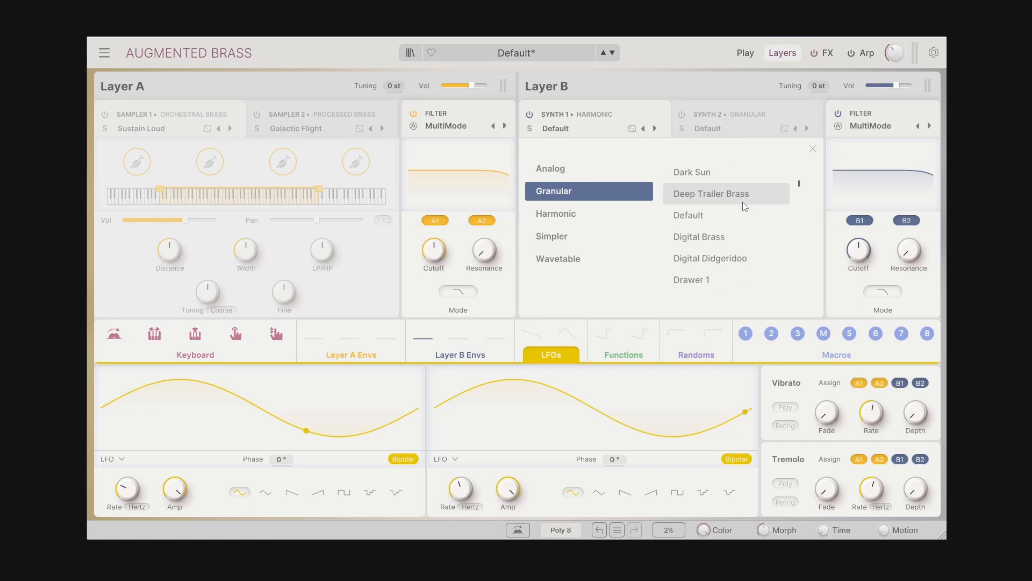
click(742, 218)
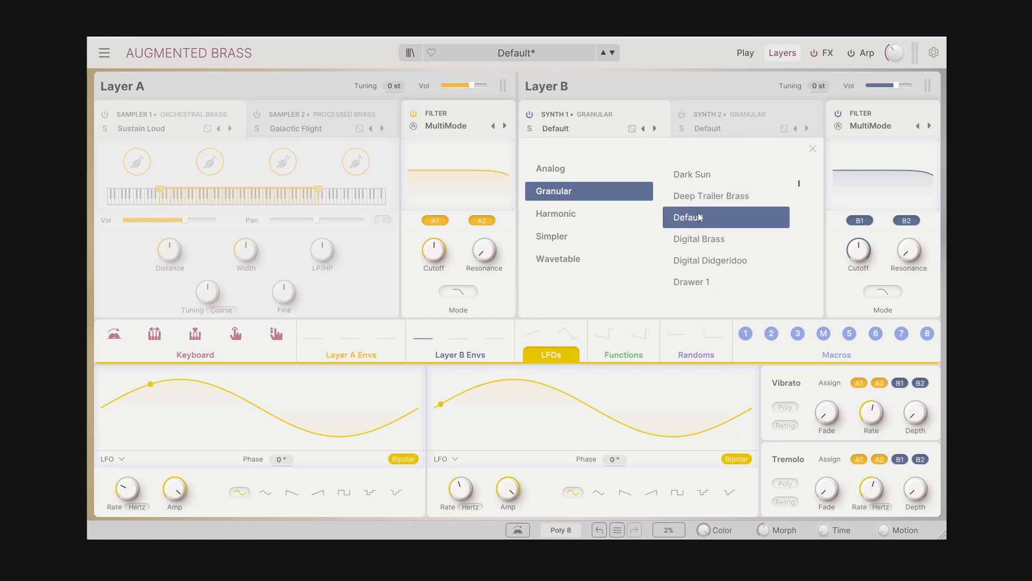
click(813, 152)
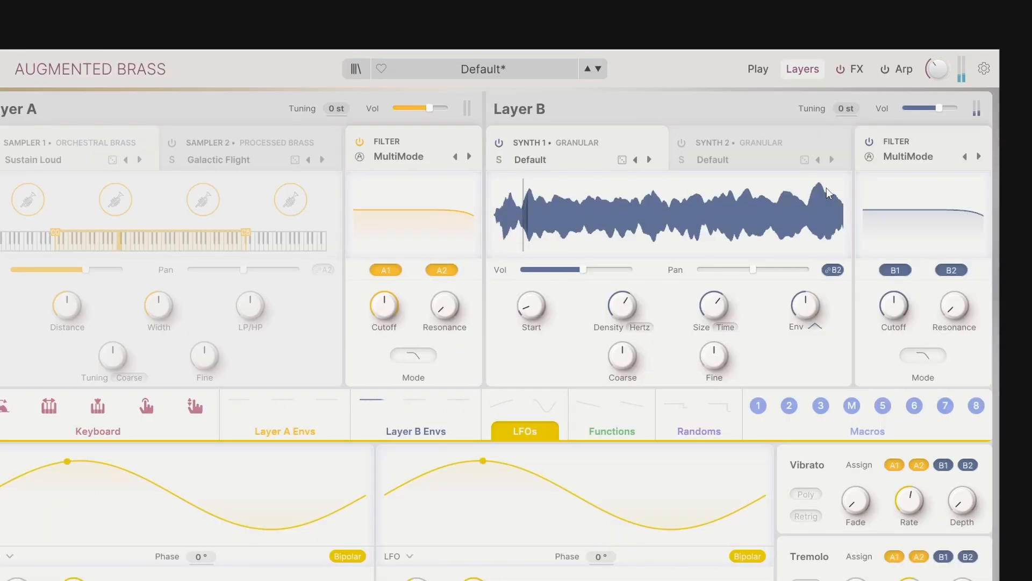
Step: Compare the Digital Brass granular preset with Default, and raise Default's Start position to near the middle of the waveform
click(650, 159)
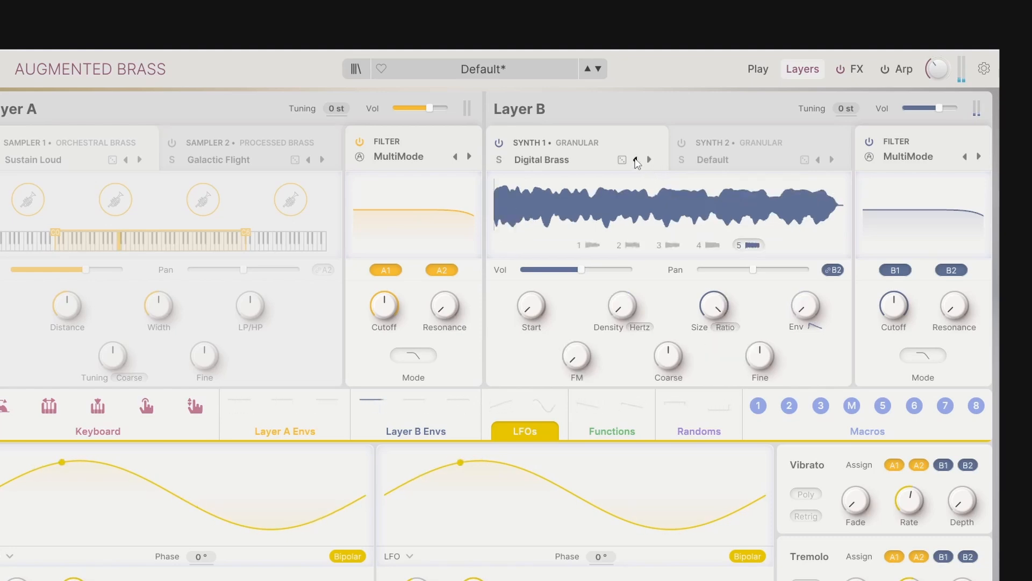
click(636, 160)
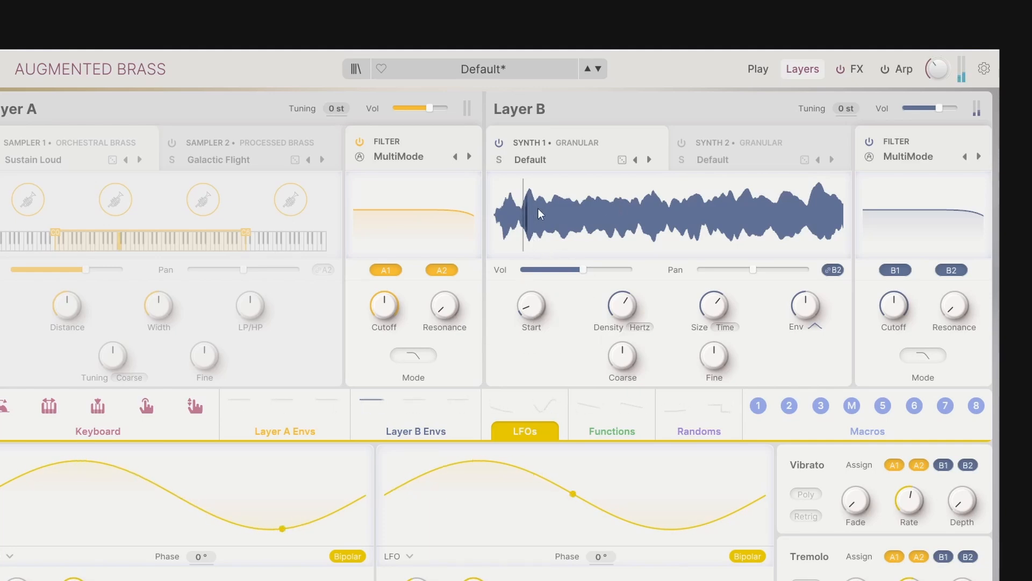
drag(528, 301, 528, 277)
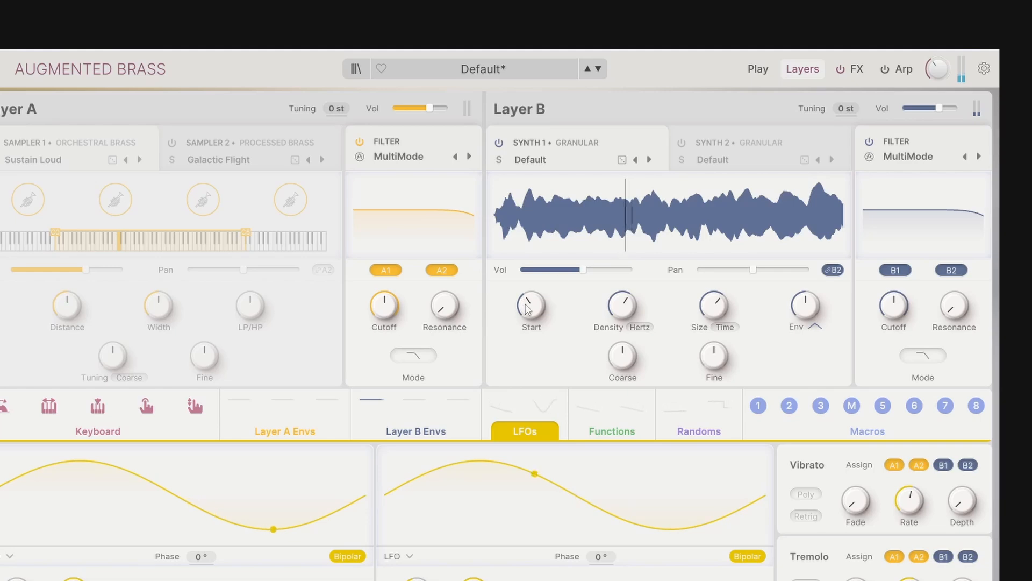
drag(527, 308, 527, 282)
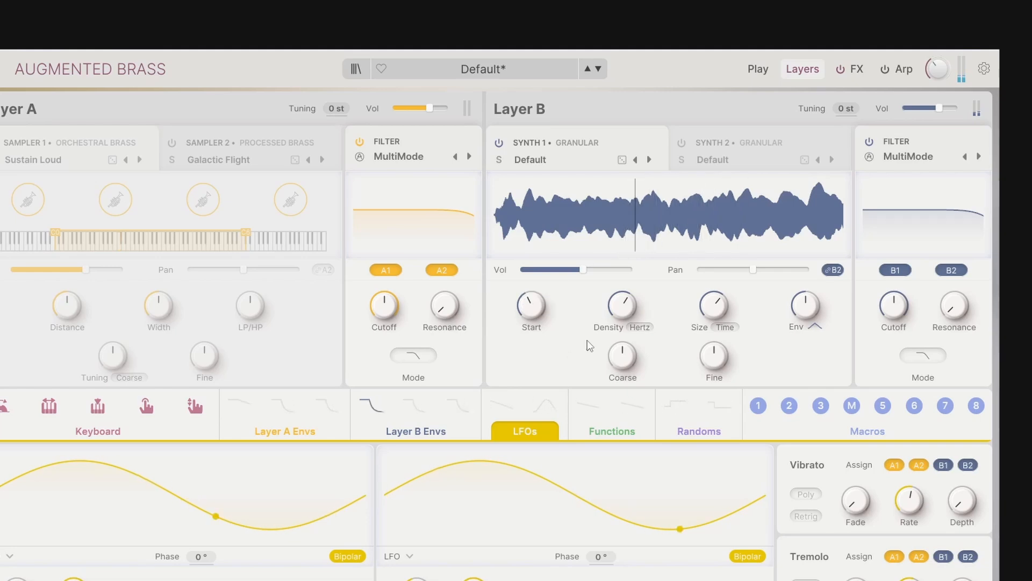
Step: Audition the grain Density at its minimum and at 250 Hz, and lower it to 93.1 Hz
mouse_move(622, 314)
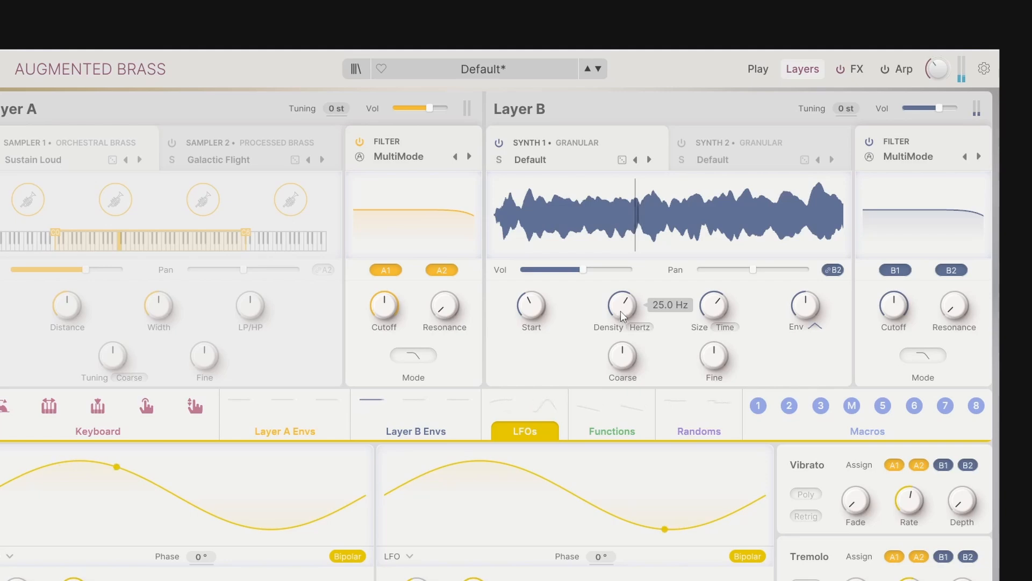
drag(622, 313, 622, 371)
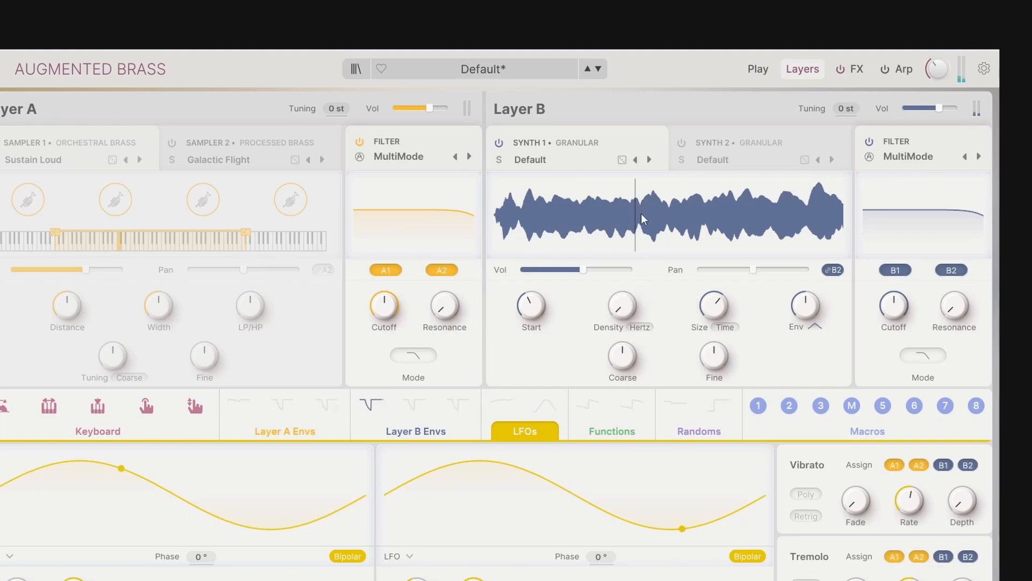
drag(622, 305, 622, 261)
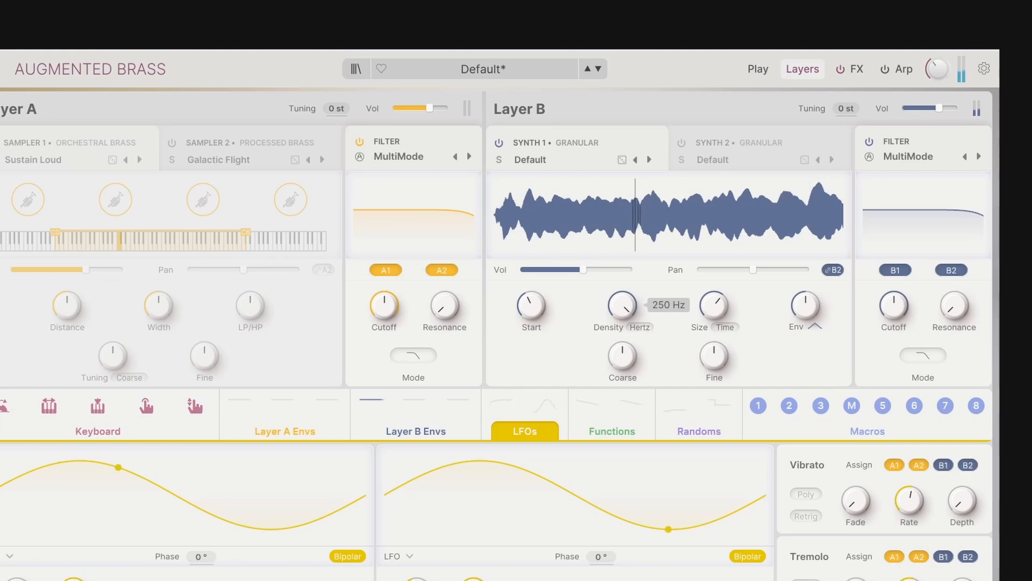
drag(622, 269, 622, 261)
mouse_move(622, 315)
mouse_down()
mouse_move(622, 330)
mouse_move(642, 334)
mouse_move(623, 314)
mouse_up()
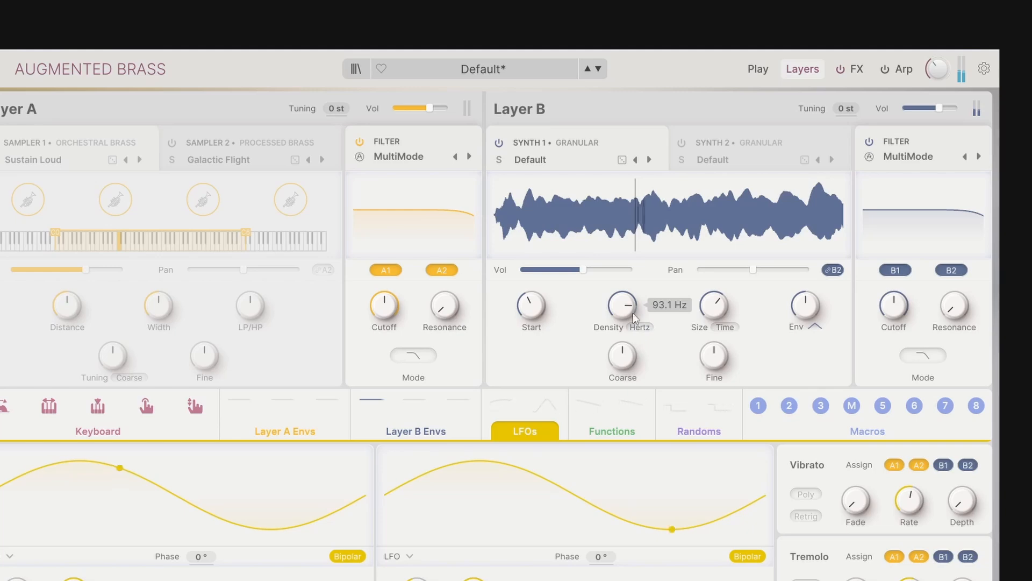
Step: Keep the grain Density in Hertz, and lower both Density and Size below their midpoints
click(640, 327)
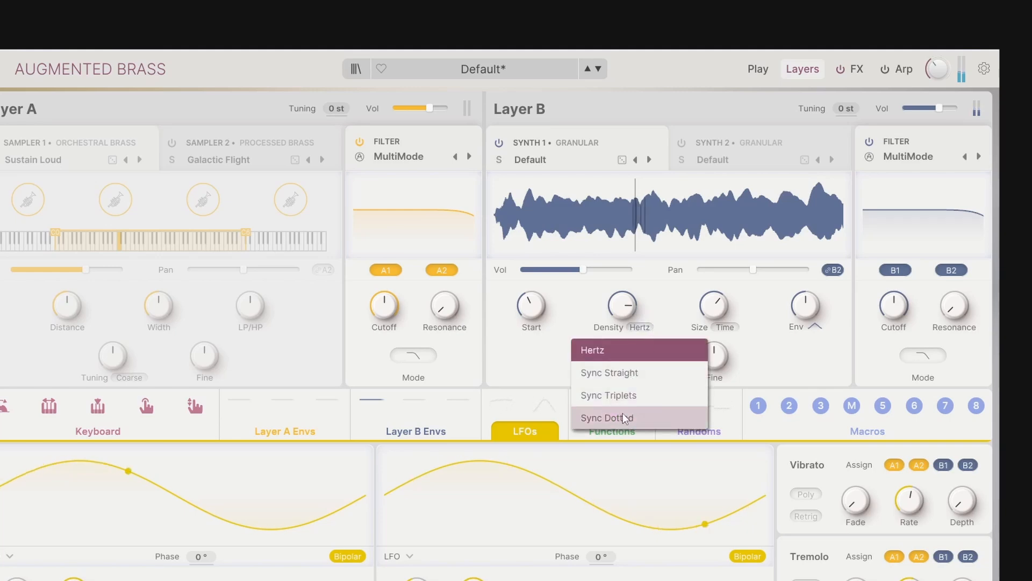
click(636, 349)
drag(622, 306, 623, 319)
mouse_move(714, 316)
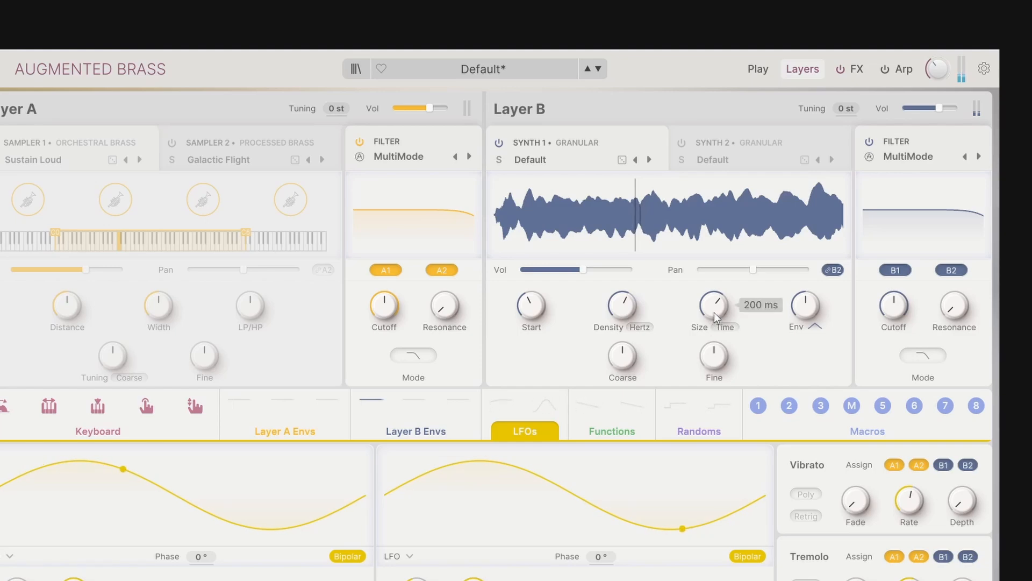
drag(623, 306, 623, 315)
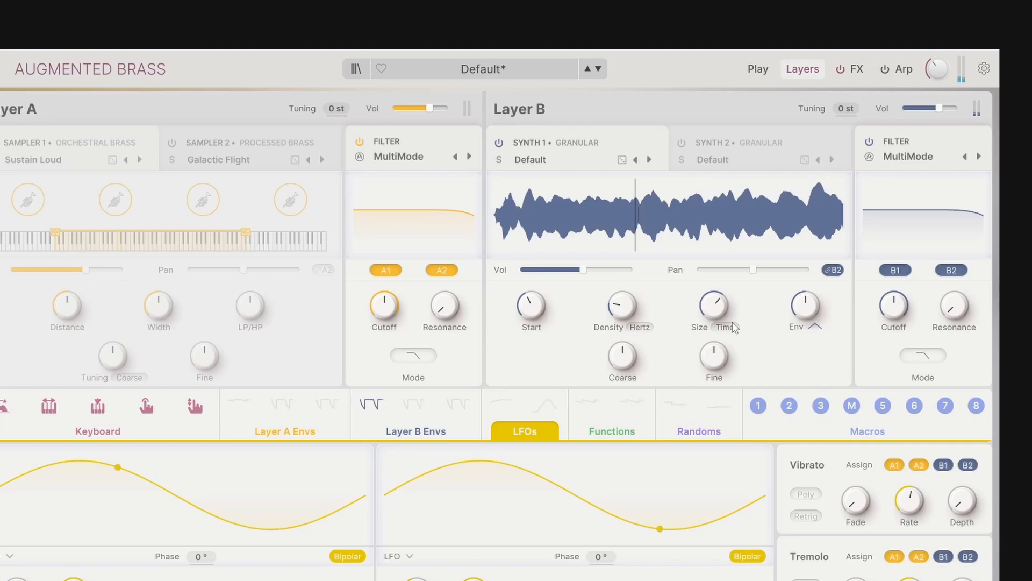
drag(722, 312, 722, 331)
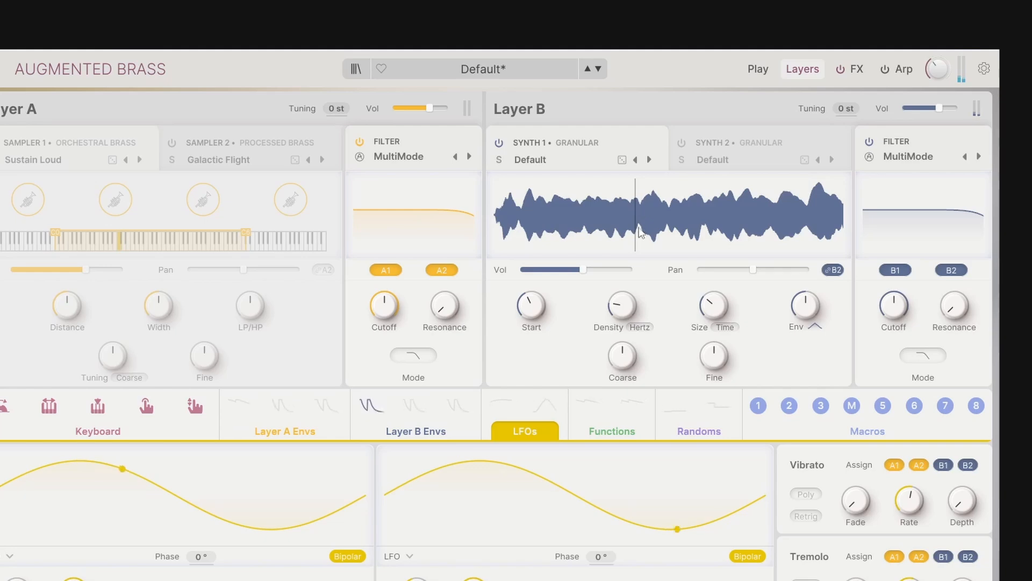
Step: Audition the grain Size at 666 ms, keep it in Time mode, and raise it to its maximum
mouse_move(722, 312)
mouse_down()
mouse_move(722, 323)
mouse_move(722, 304)
mouse_up()
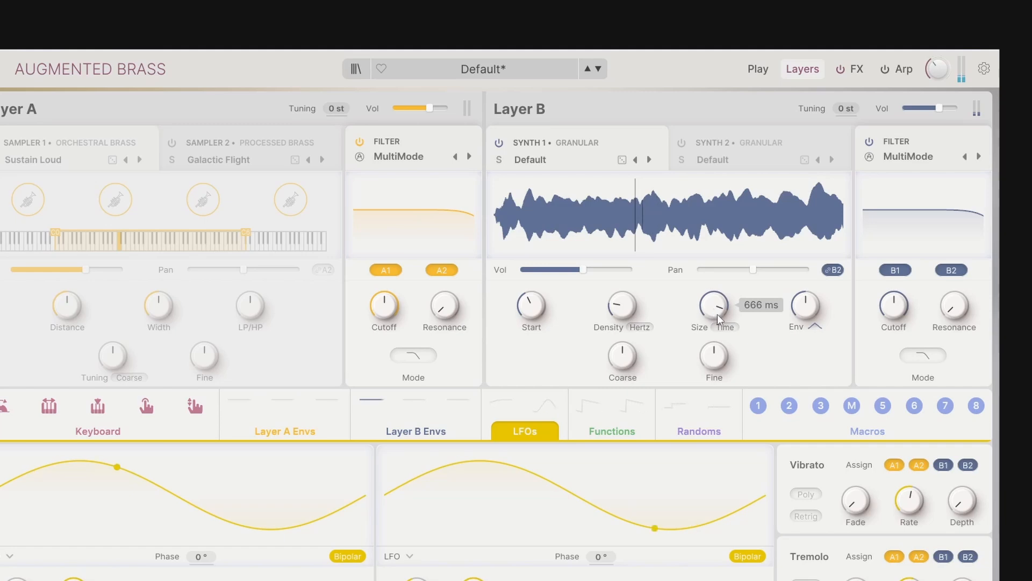
drag(722, 305, 679, 327)
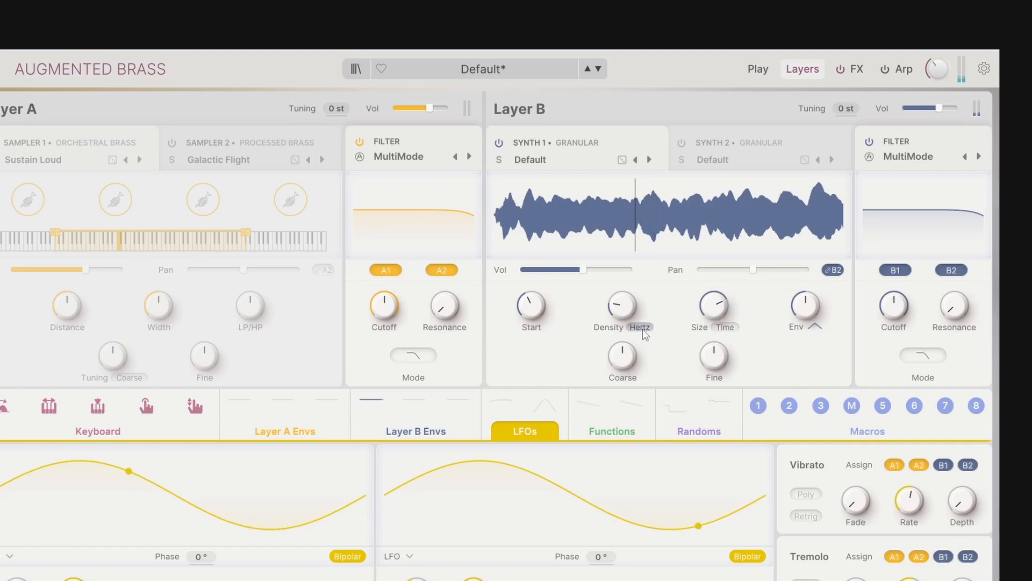
click(735, 328)
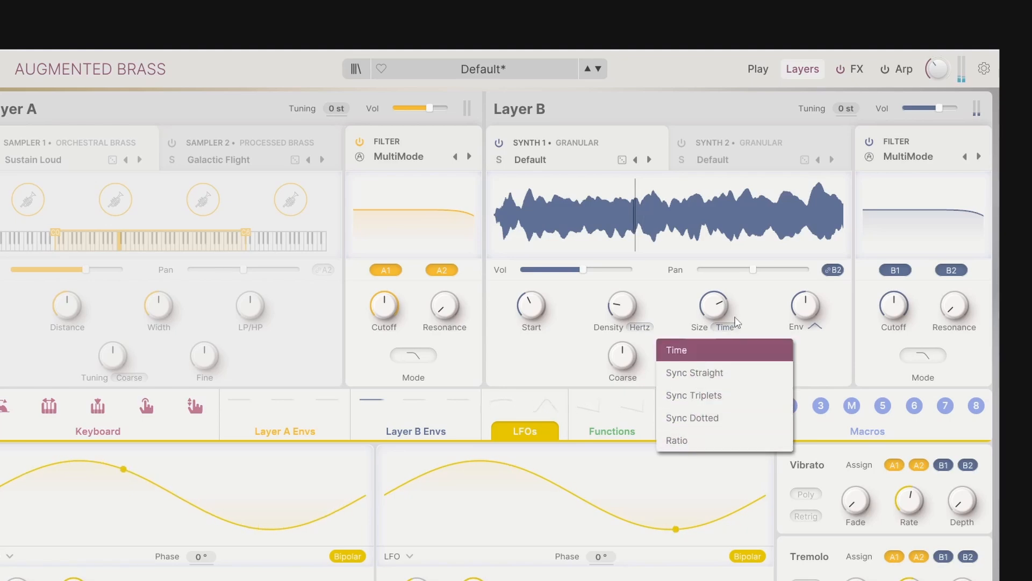
click(747, 310)
mouse_move(722, 311)
mouse_down()
mouse_move(722, 300)
mouse_move(730, 315)
mouse_move(730, 302)
mouse_up()
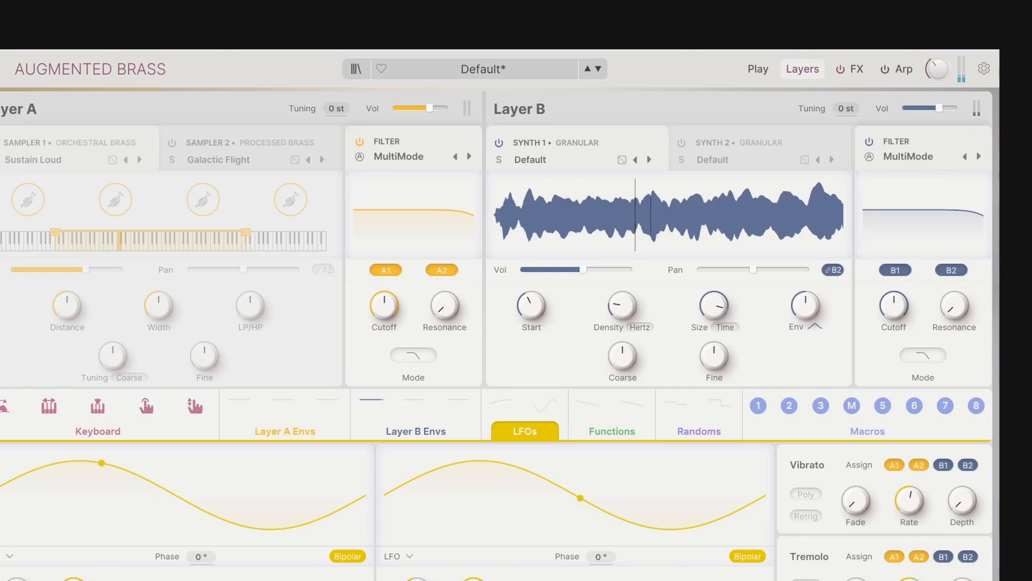
drag(714, 305, 714, 285)
mouse_move(723, 320)
Step: Sweep the grain Env shape between its extremes on the Default preset, and set it to 1.00
mouse_move(813, 307)
drag(806, 305, 778, 391)
drag(806, 308, 807, 183)
drag(817, 320, 817, 406)
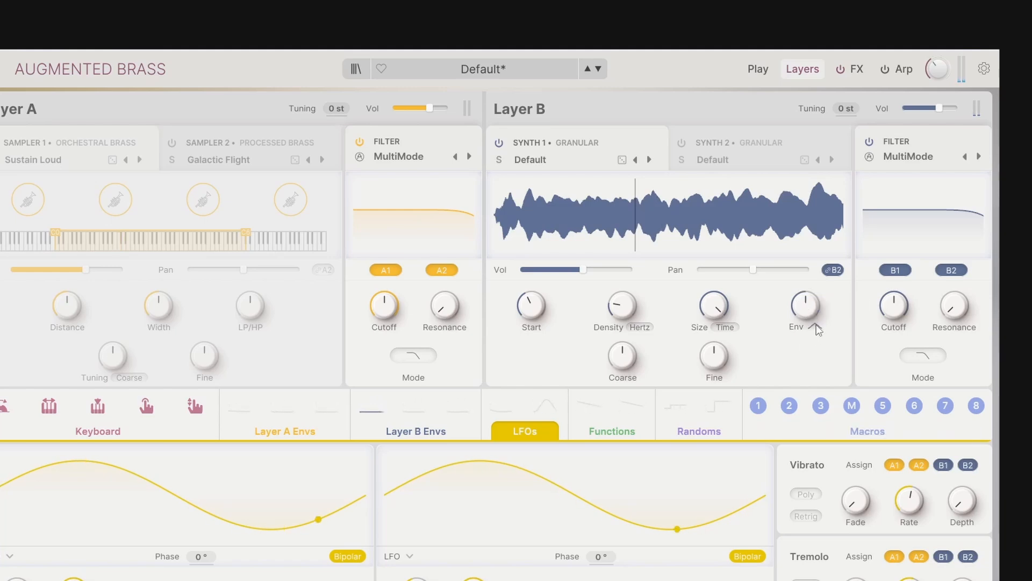
drag(809, 314, 809, 242)
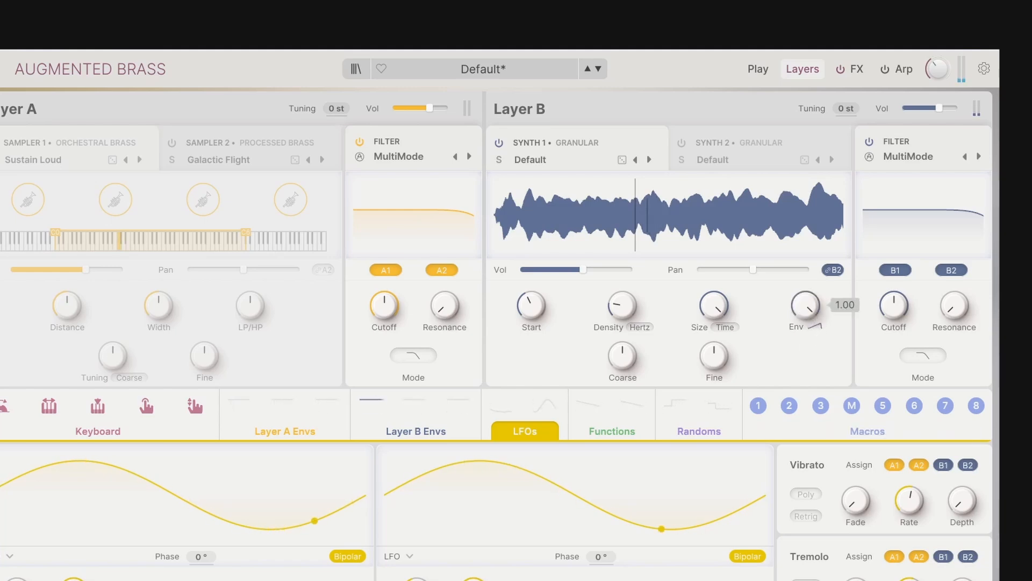
Step: Step Synth 1 through Digital Brass to Digital Didgeridoo, and audition its grain Env at 0.532 and at a low setting
click(649, 160)
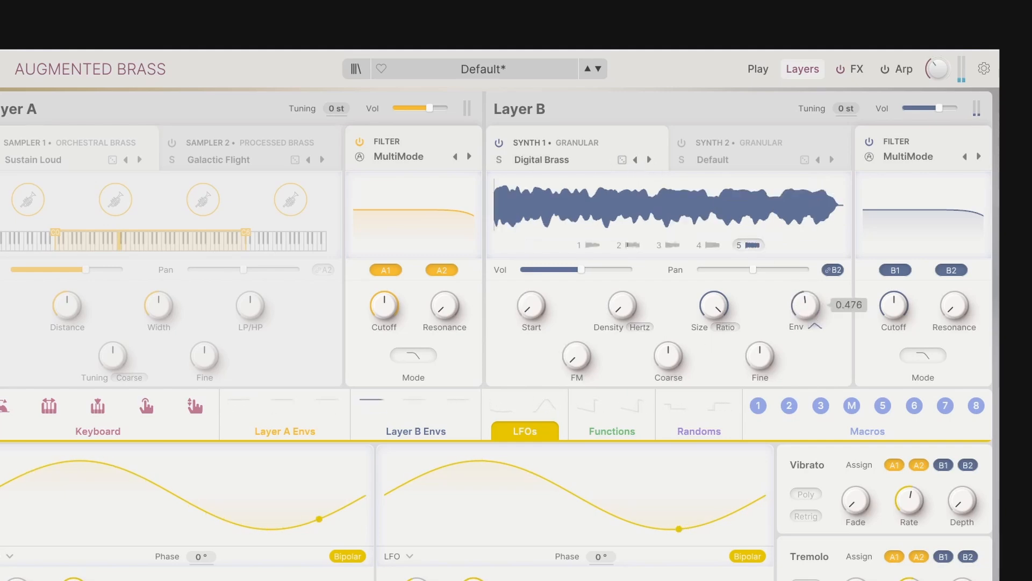
click(649, 160)
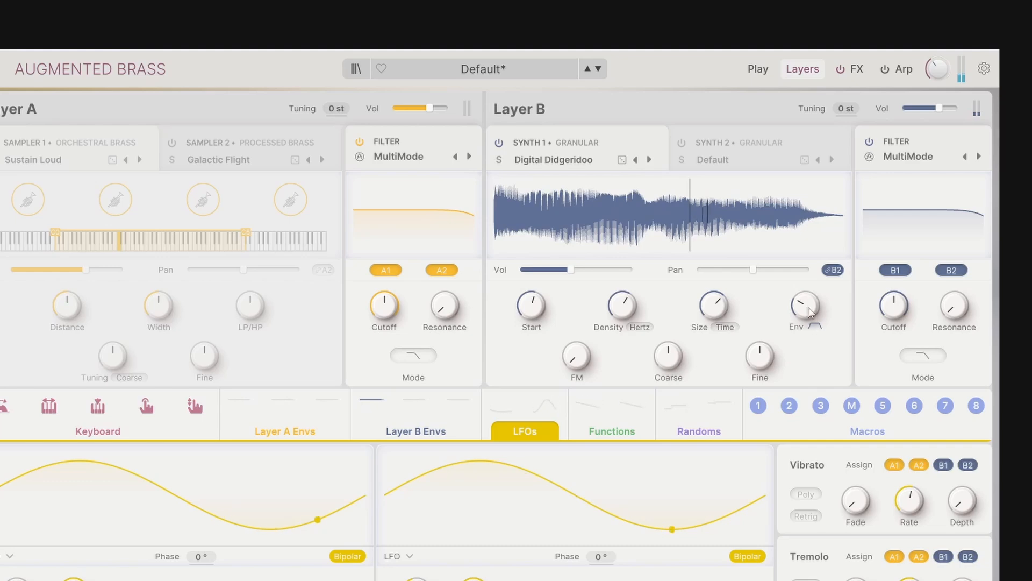
mouse_move(811, 315)
mouse_down()
mouse_move(807, 332)
mouse_move(811, 295)
mouse_up()
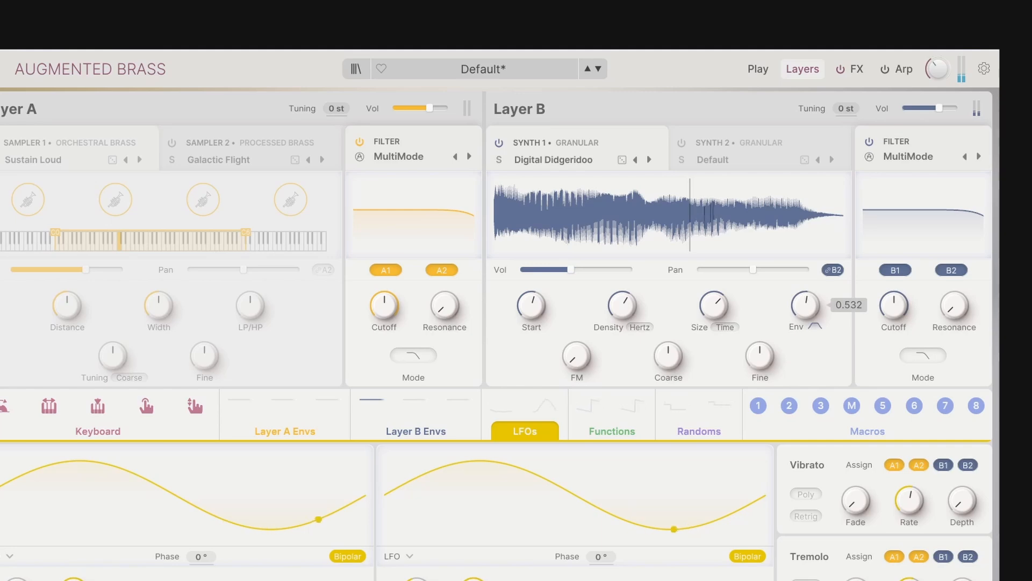
double_click(806, 305)
mouse_move(806, 312)
mouse_down()
mouse_move(806, 283)
mouse_move(806, 326)
mouse_up()
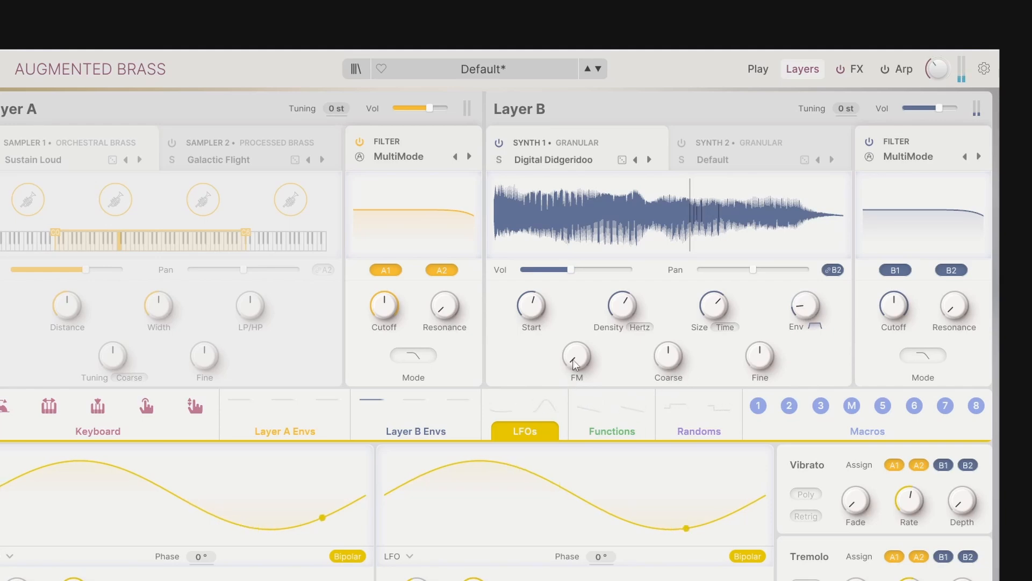
Step: Audition Coarse tuning at -6 semitones, raise it above zero, and set Fine tuning to -0.04
mouse_move(572, 359)
mouse_down()
mouse_move(573, 303)
mouse_move(572, 366)
mouse_up()
drag(669, 356, 668, 388)
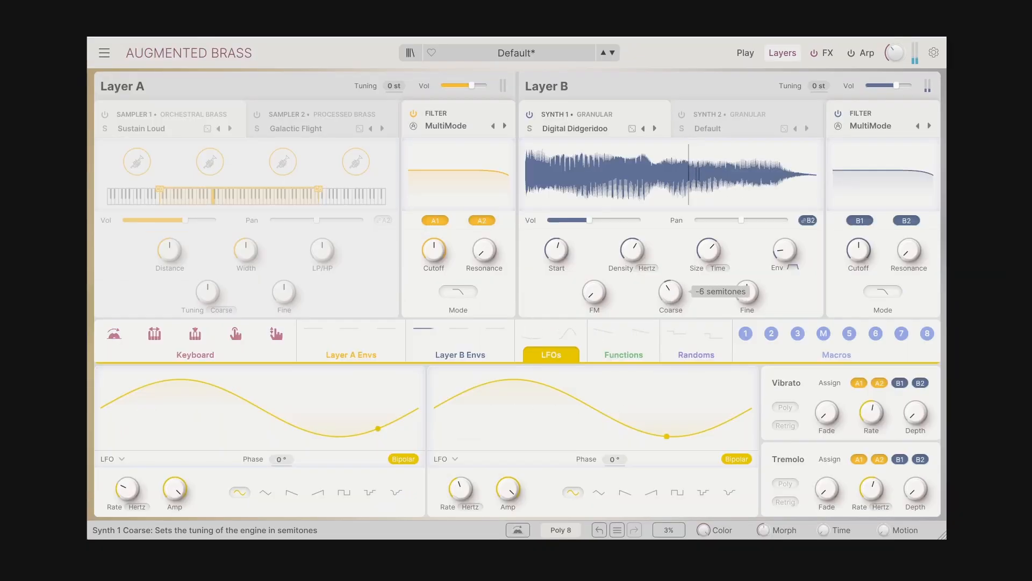
drag(668, 294, 669, 264)
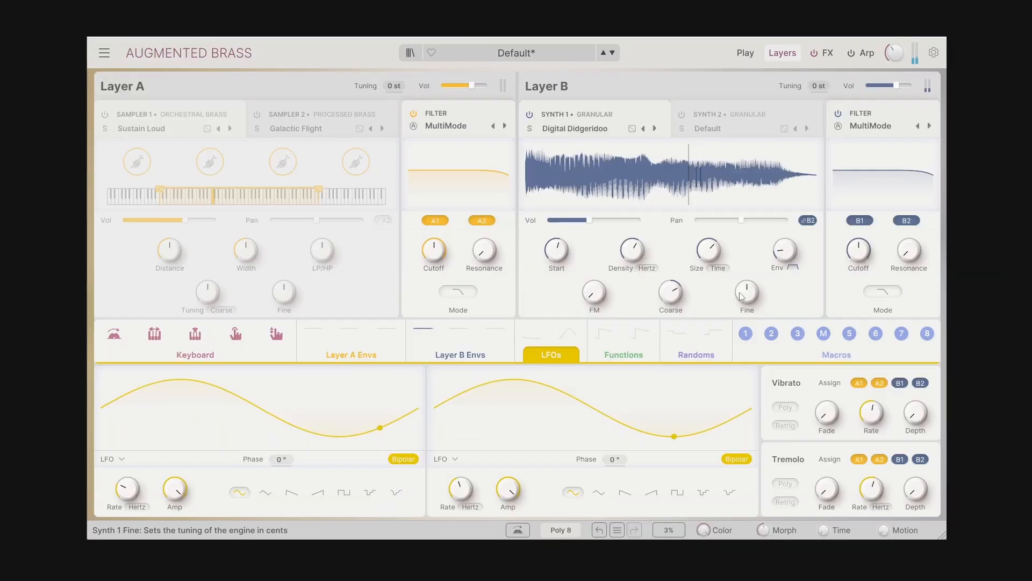
mouse_move(747, 293)
mouse_down()
mouse_move(747, 281)
mouse_move(747, 295)
mouse_up()
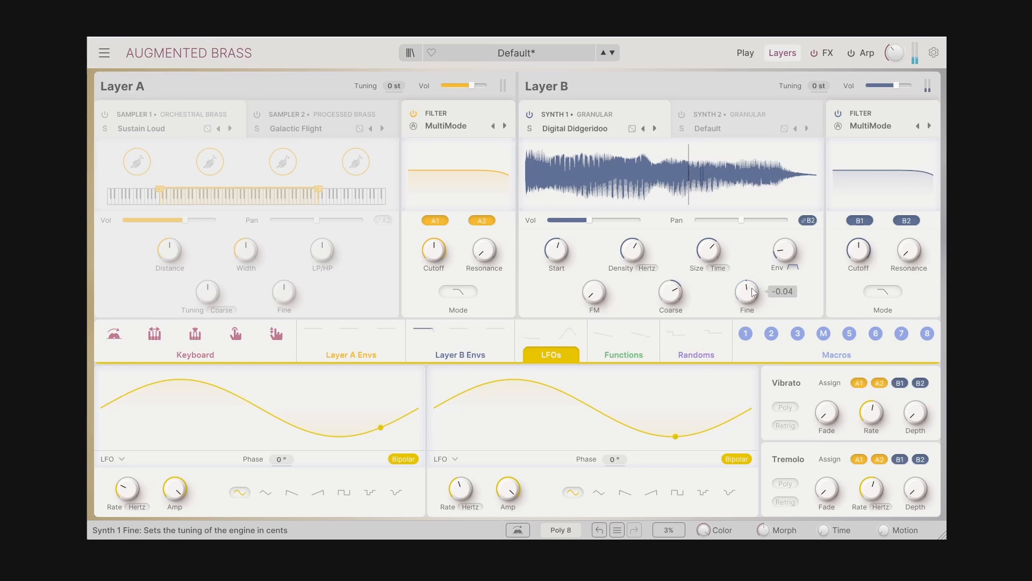
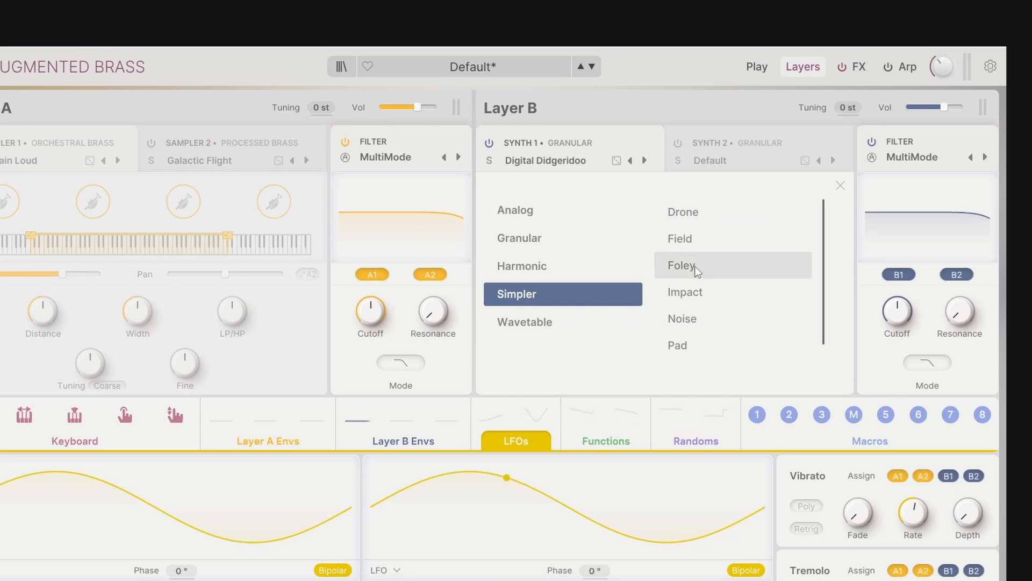
Step: Load the Central Black Hole sample from the Simpler engine's Drone category into Synth 1
scroll(711, 276, down, 1)
scroll(713, 289, up, 1)
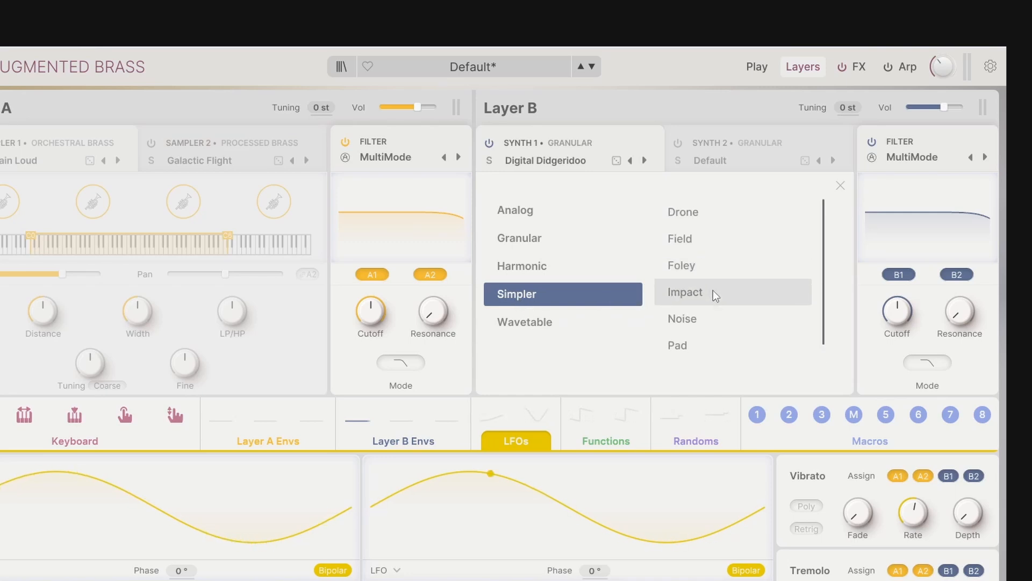
click(705, 214)
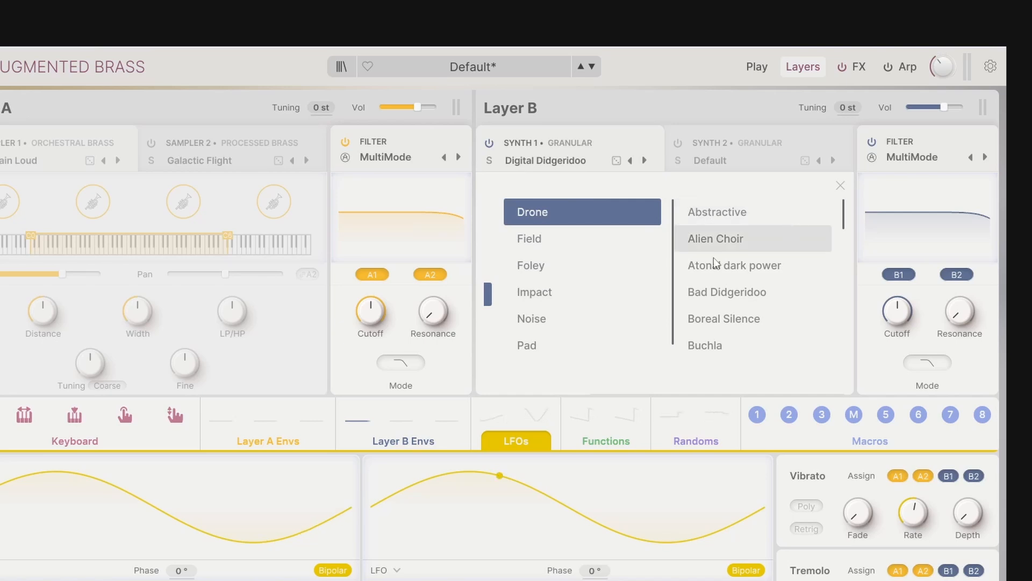
click(724, 218)
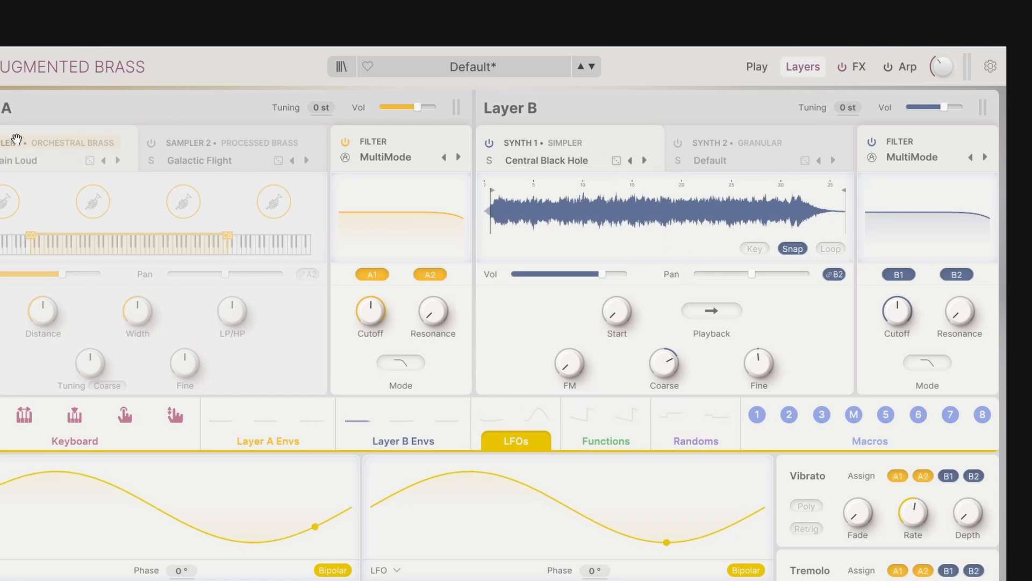
Step: Compare Layer A's orchestral Sampler 1 with Layer B's Simpler by switching each engine on and off
click(0, 142)
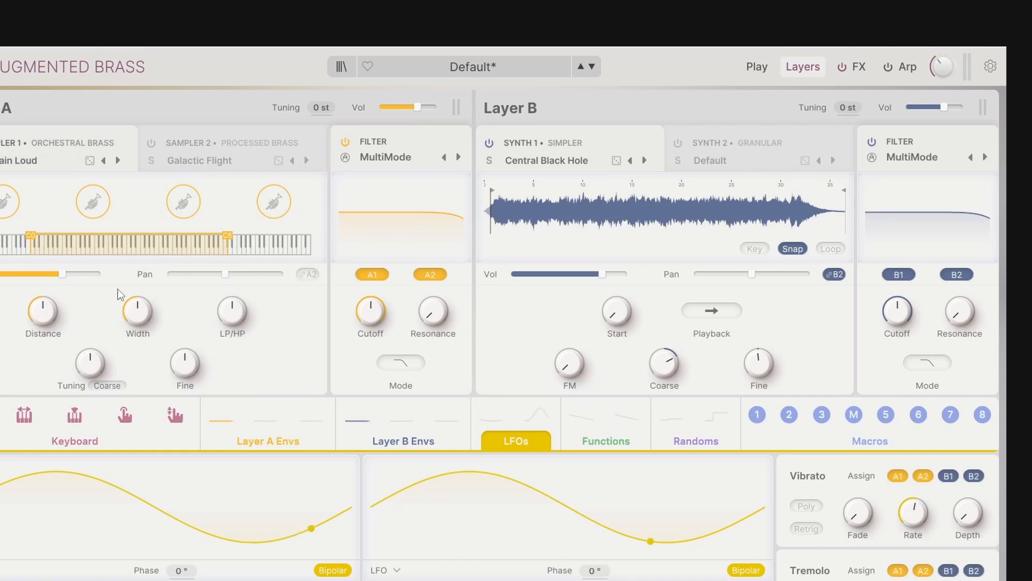
click(488, 143)
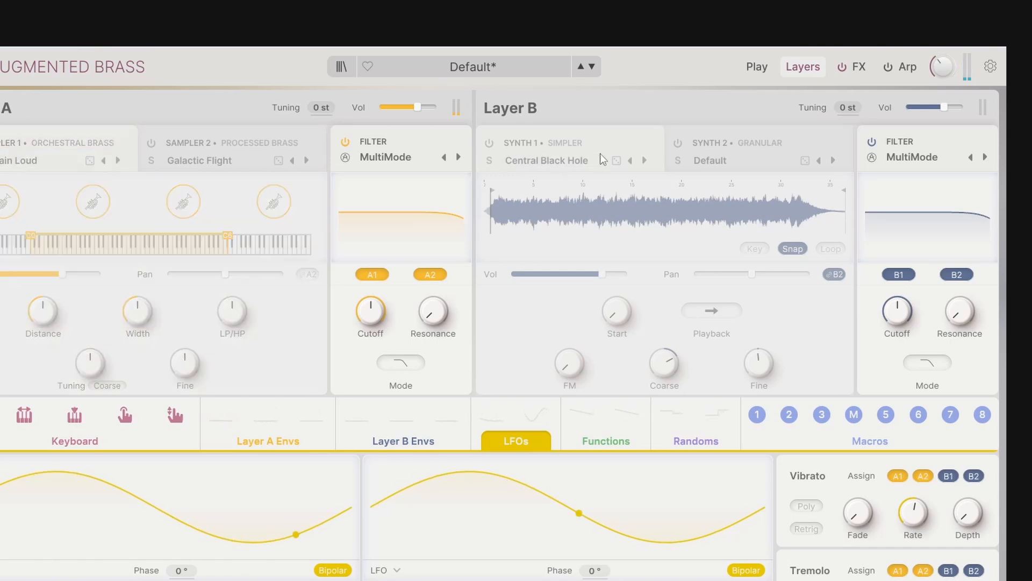
click(487, 144)
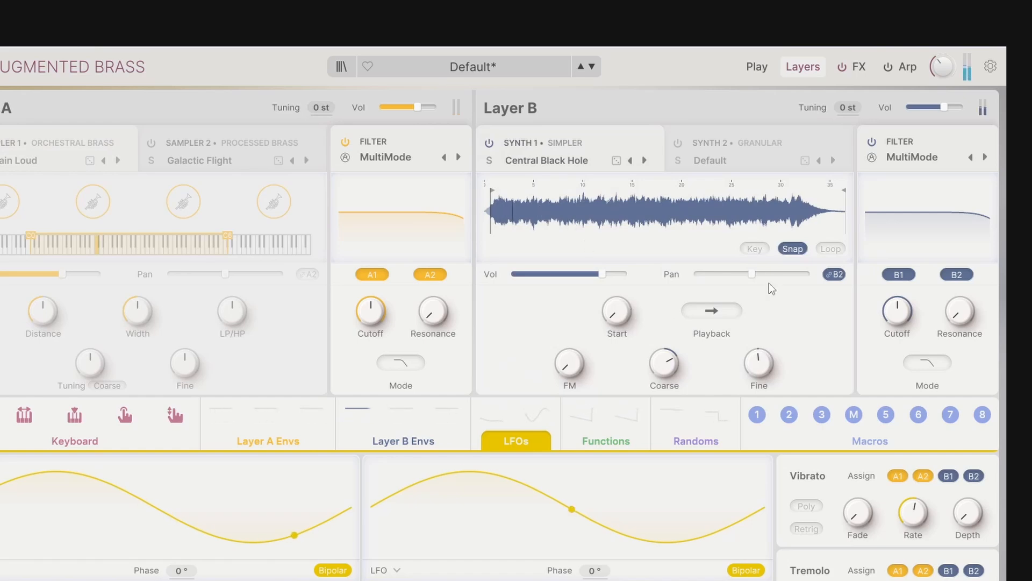
Step: Turn off Snap for the Simpler sample, show the Keyboard settings, and audition Key tracking on and off
click(791, 248)
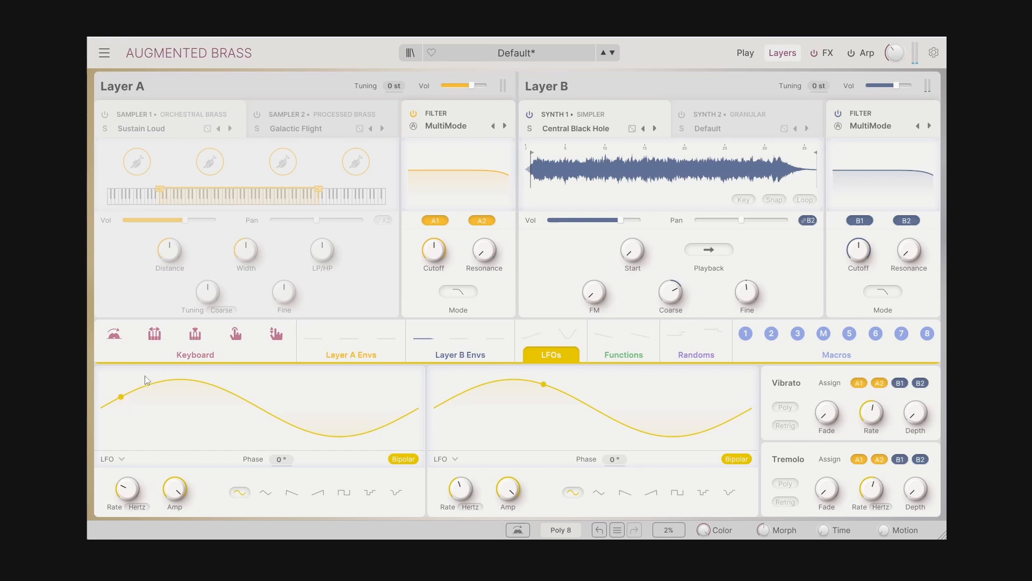
click(201, 353)
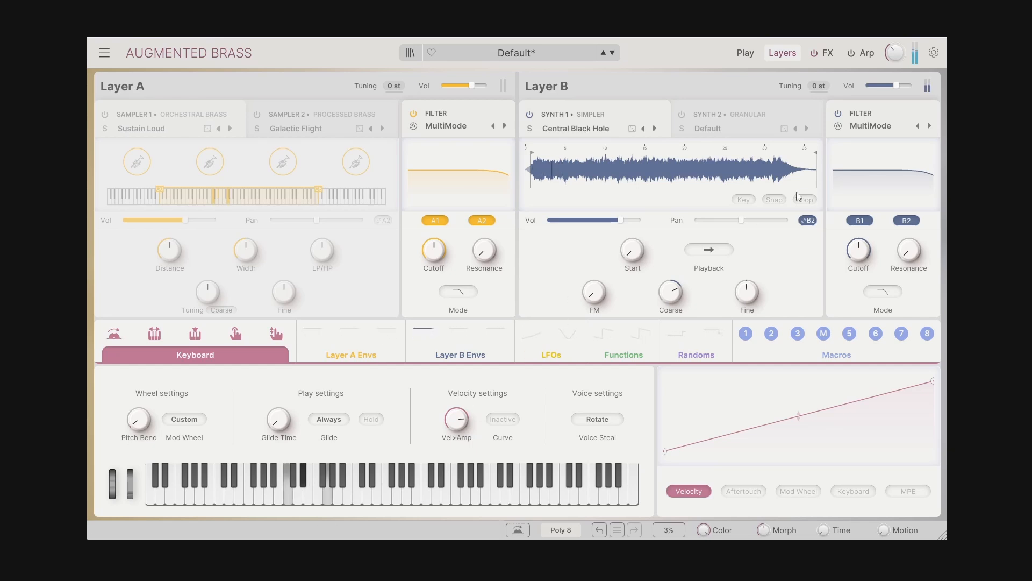
click(744, 200)
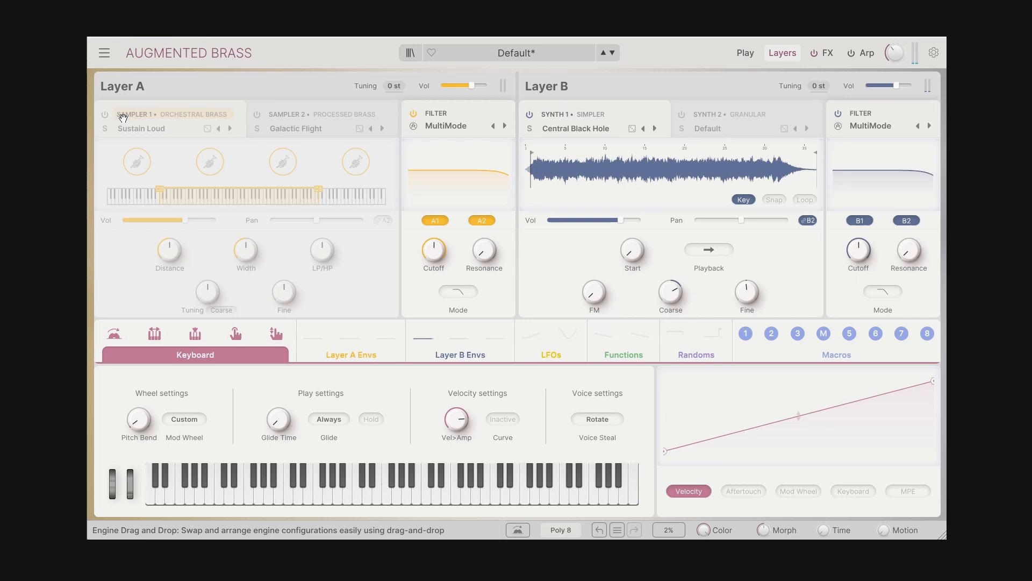
click(744, 199)
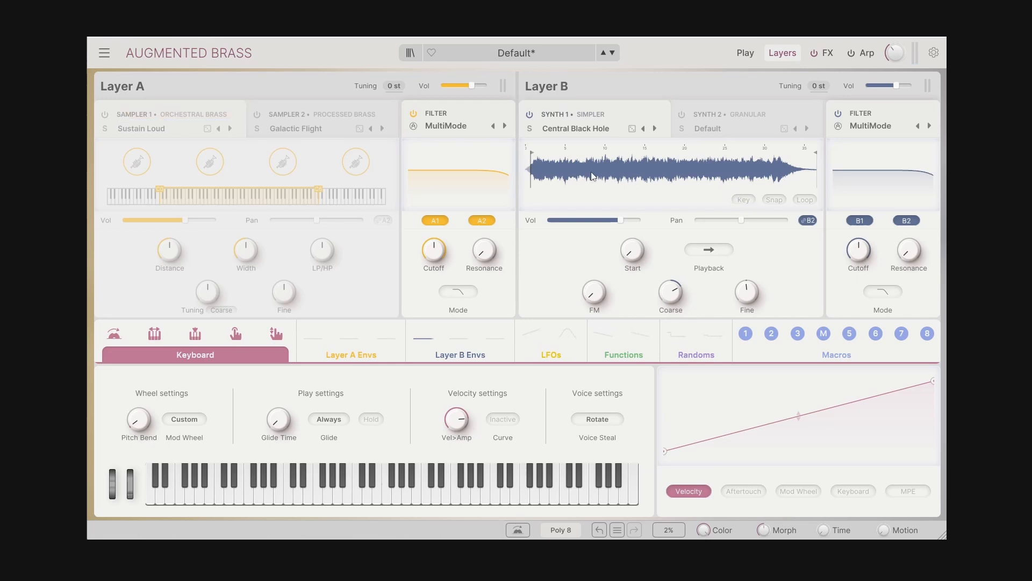
Step: Trim the sample's playback range to about 7.7–17 on its timeline, and loop the section from about 10 to 13
drag(533, 153, 607, 154)
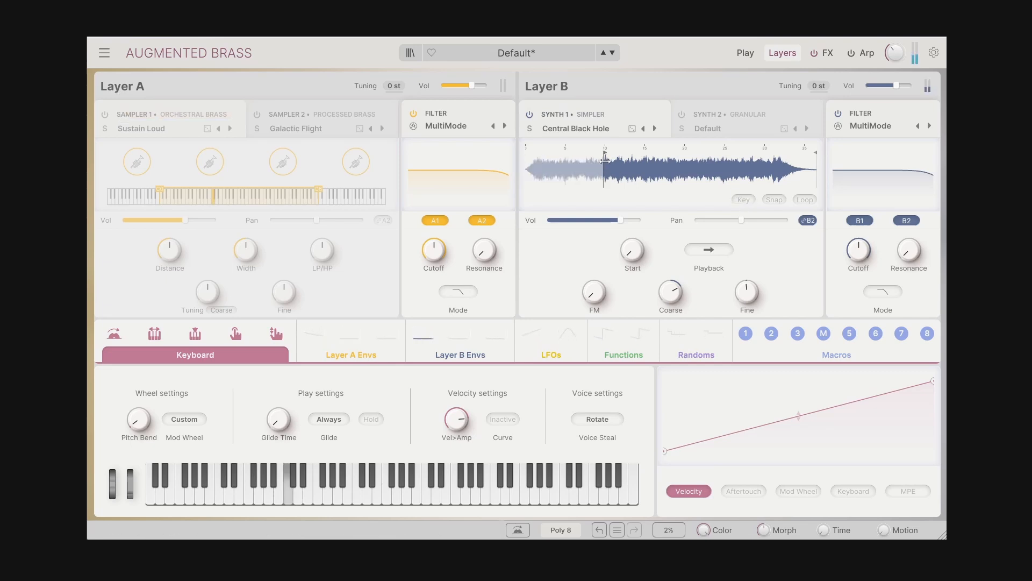
drag(815, 157, 646, 171)
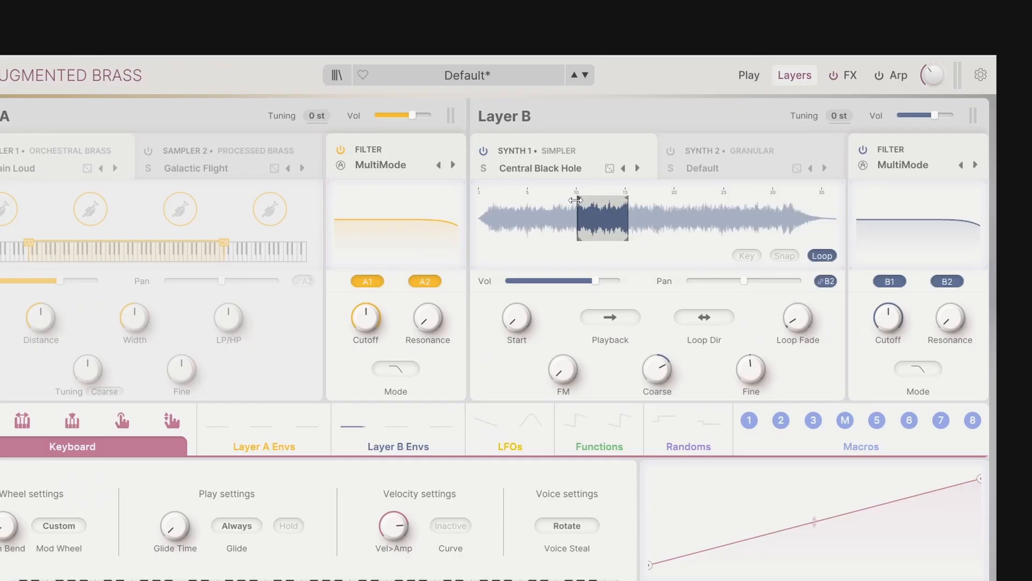
drag(606, 154, 587, 154)
drag(629, 201, 642, 201)
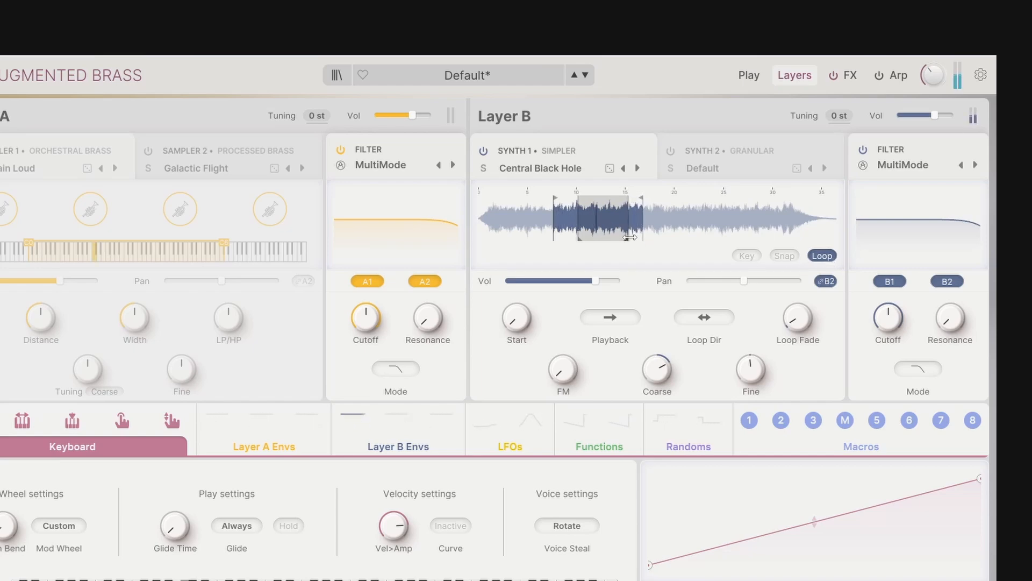
drag(629, 239, 606, 239)
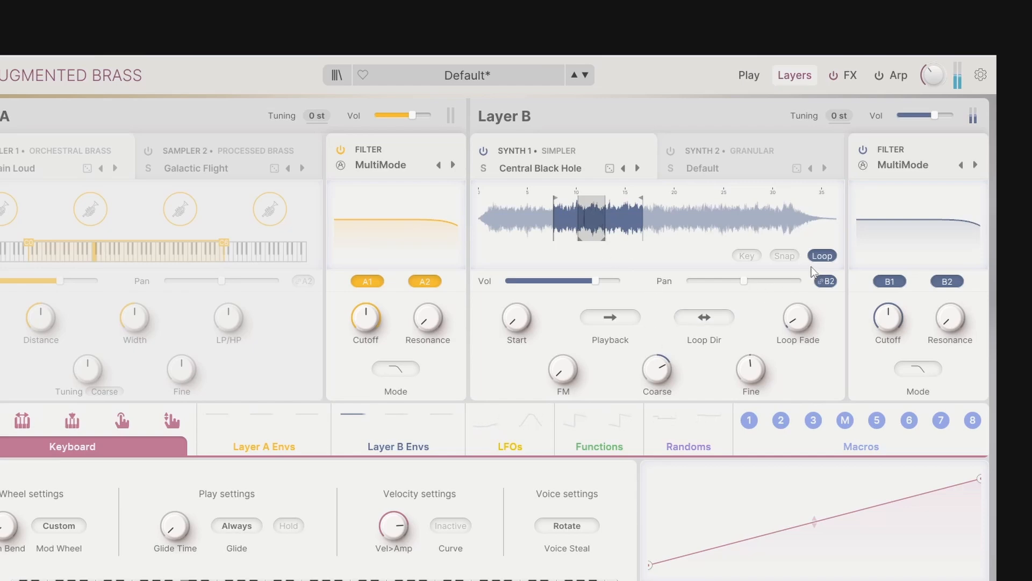
Step: Set the loop direction to Forward, and audition different Loop Fade amounts, ending at the minimum
click(709, 318)
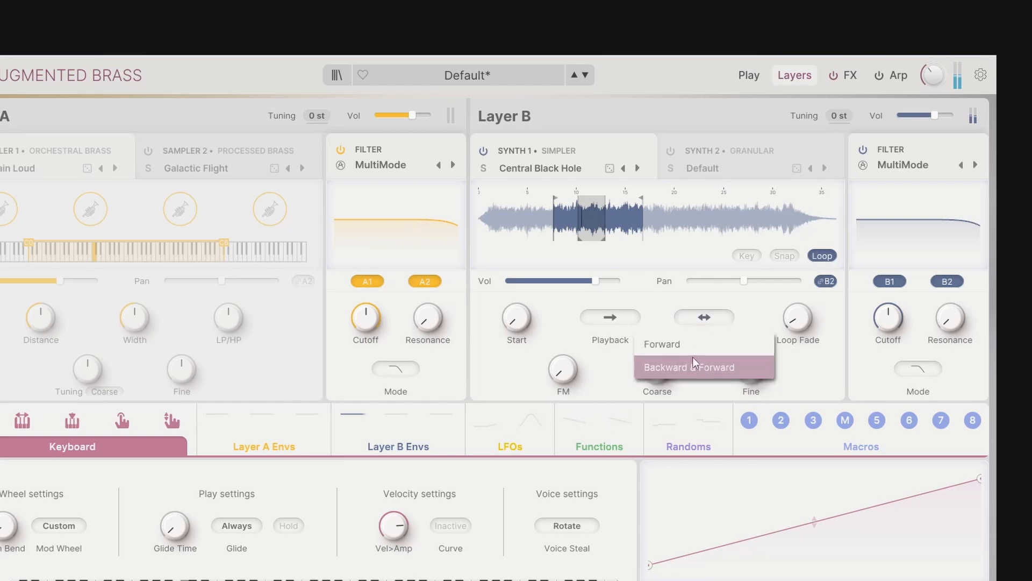
click(680, 345)
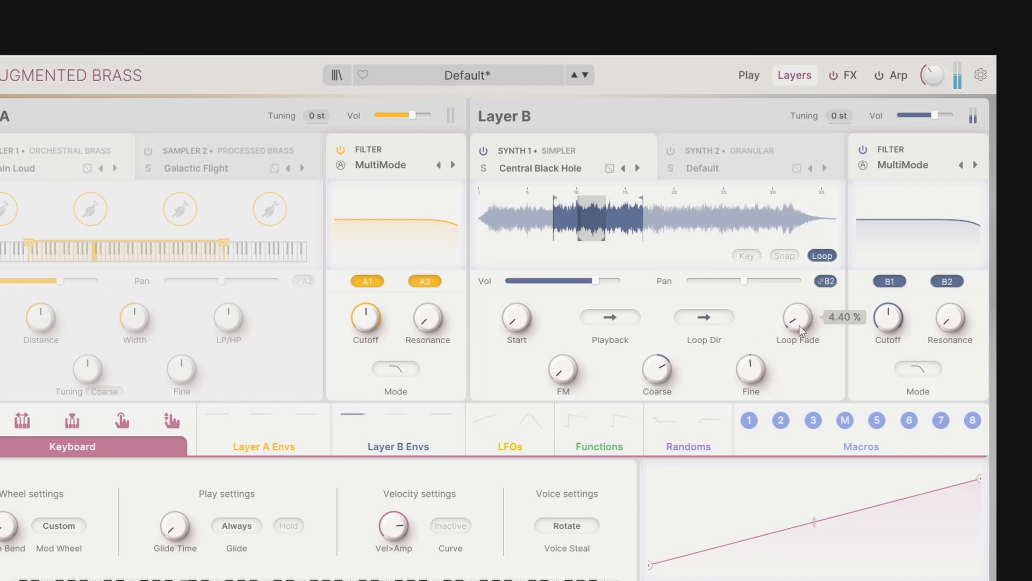
drag(799, 325, 799, 319)
drag(801, 327, 801, 315)
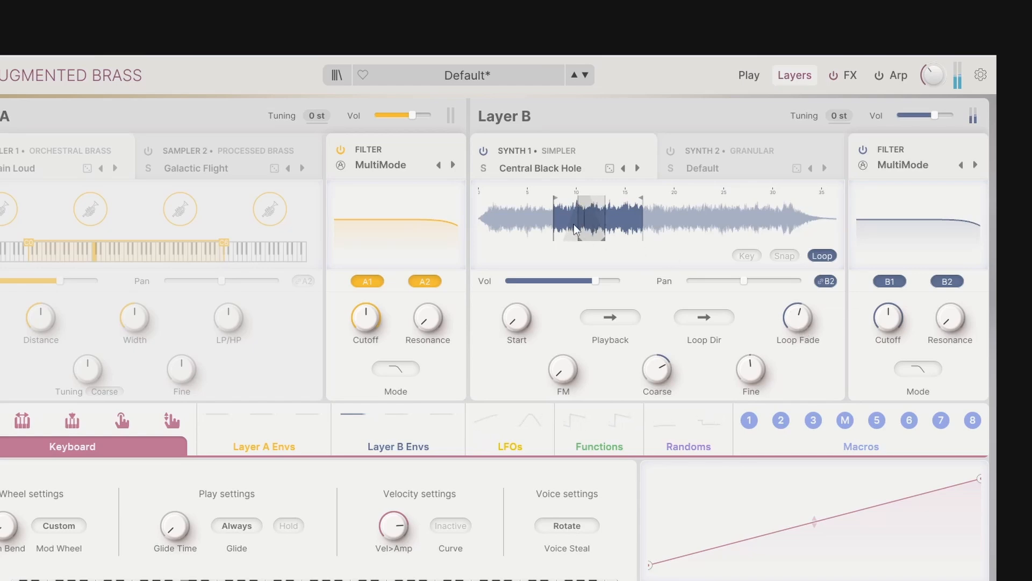
drag(809, 325, 810, 316)
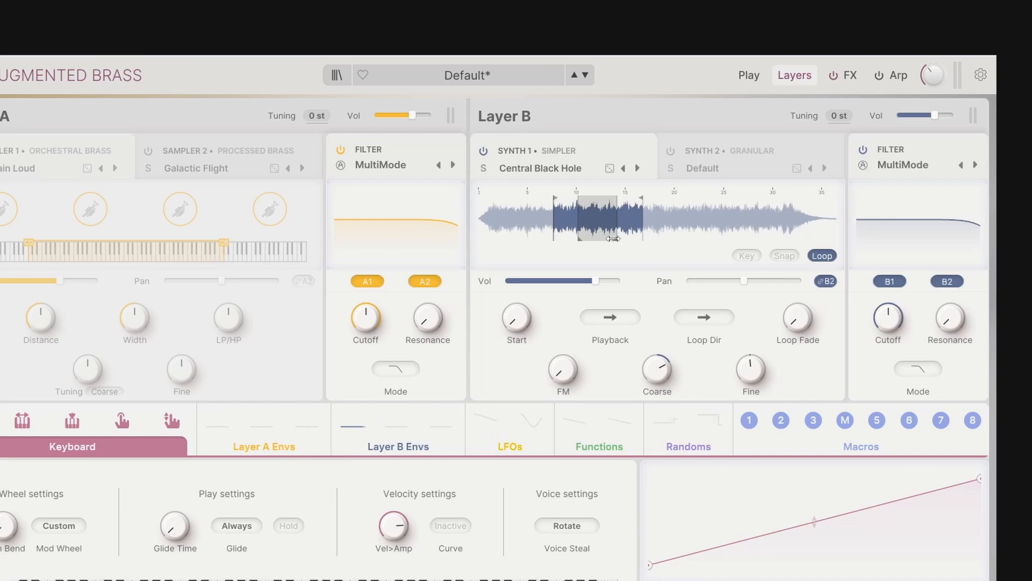
Step: Adjust the loop region's end to about 13.5 on the timeline, and turn off Loop
mouse_move(613, 238)
mouse_down()
mouse_move(600, 238)
mouse_move(618, 239)
mouse_move(610, 239)
mouse_up()
mouse_move(577, 192)
mouse_down()
mouse_move(577, 226)
mouse_move(616, 236)
mouse_move(618, 205)
mouse_move(629, 225)
mouse_move(591, 191)
mouse_up()
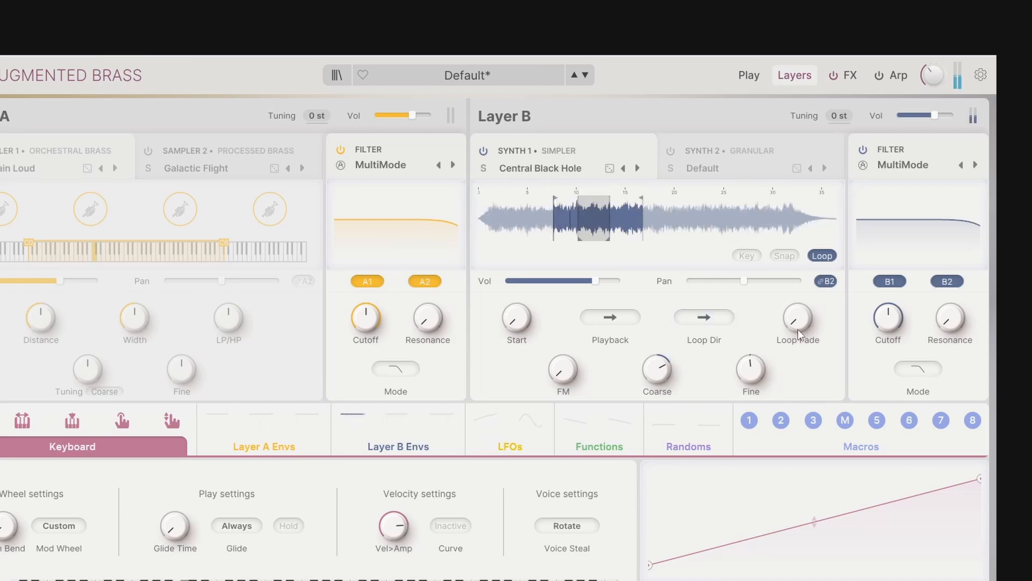
click(822, 257)
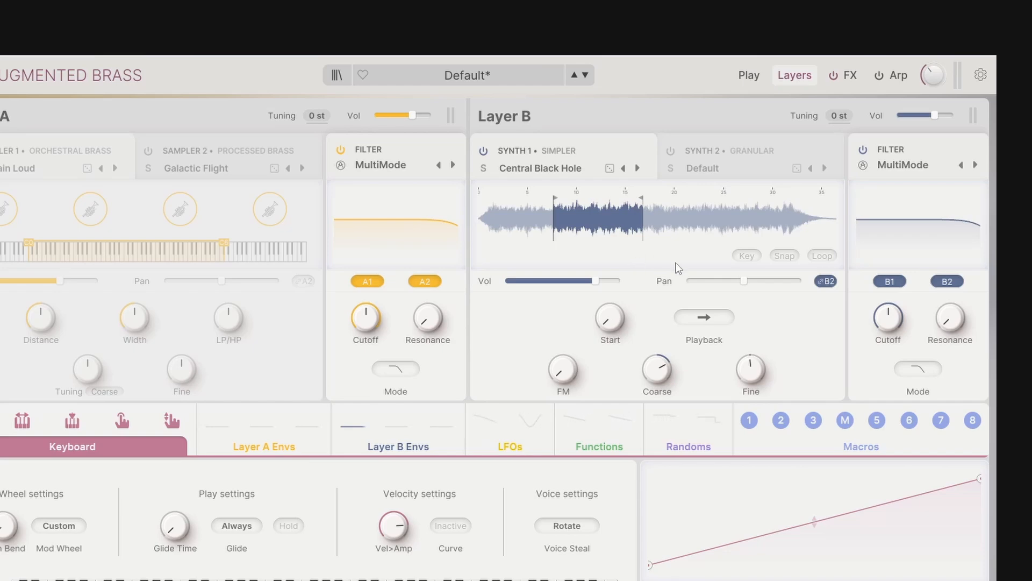
Step: Turn on Snap, and zoom in on the waveform around the sample's start marker
click(785, 256)
drag(573, 190, 591, 283)
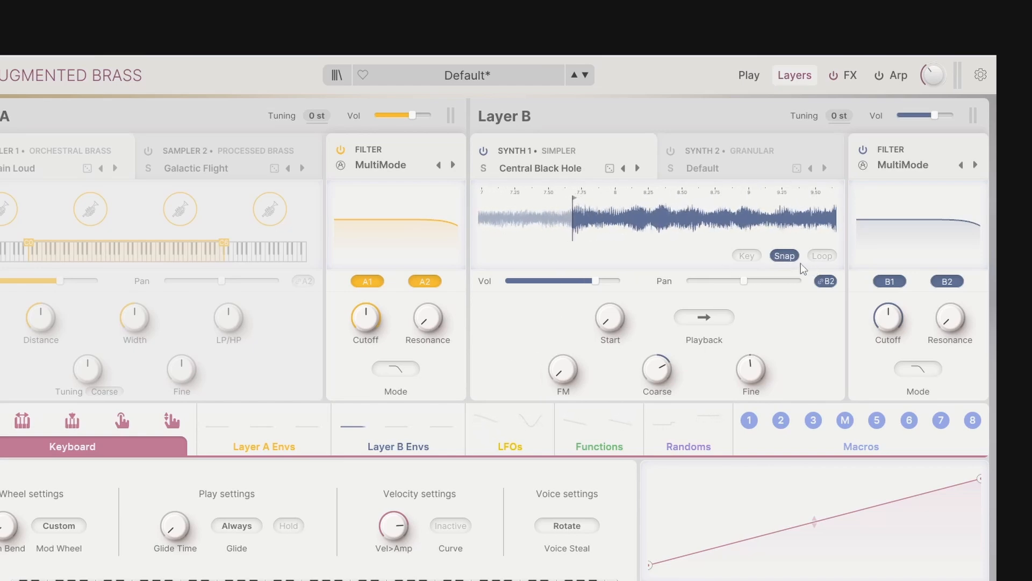
Step: Move the sample's start marker to about 7.45 with Snap off, move it to about 8.25 with Snap on, and turn Snap off
click(784, 256)
mouse_move(571, 199)
mouse_down()
mouse_move(517, 202)
mouse_move(629, 212)
mouse_move(540, 218)
mouse_up()
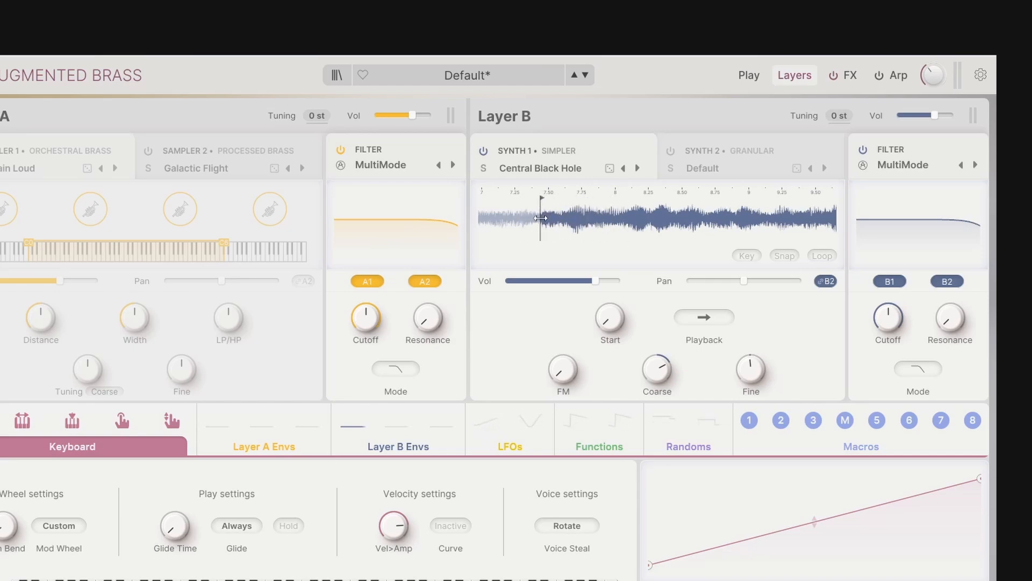
click(784, 256)
mouse_move(539, 198)
mouse_down()
mouse_move(523, 198)
mouse_move(718, 192)
mouse_move(573, 219)
mouse_move(611, 216)
mouse_up()
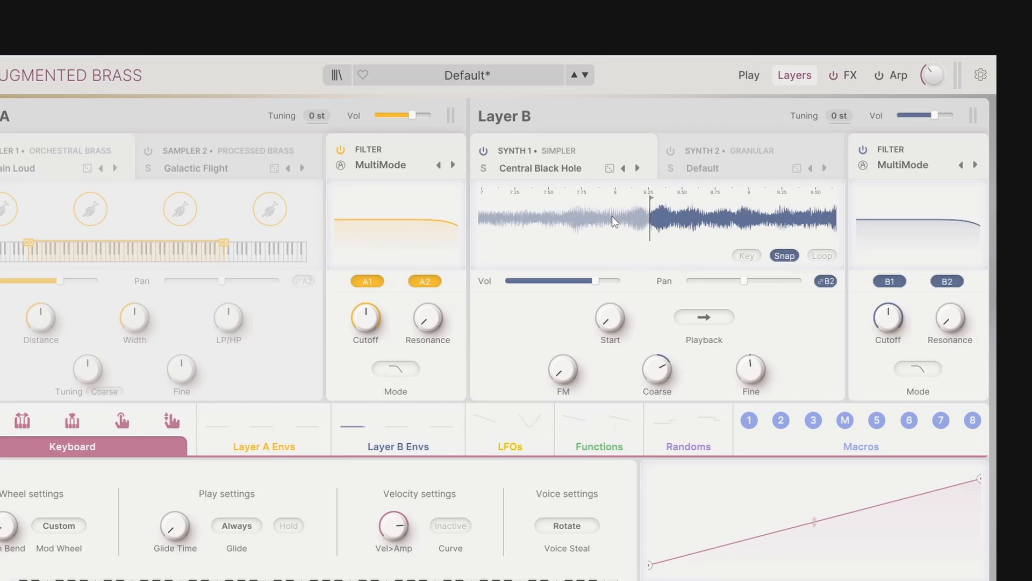
click(785, 256)
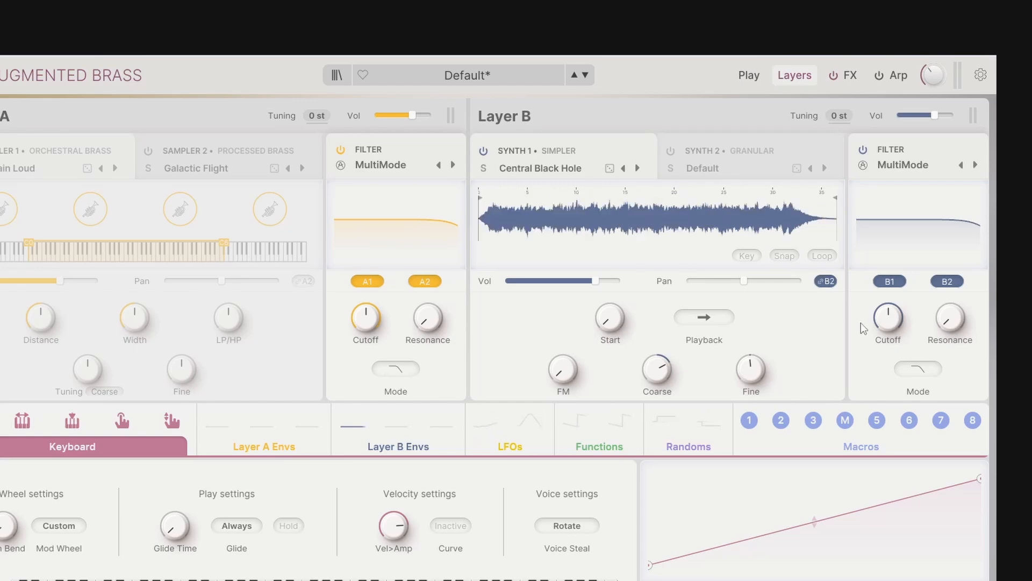
Step: Audition the Simpler's Start control, leaving the playback start at about 18 on the sample timeline
mouse_move(606, 321)
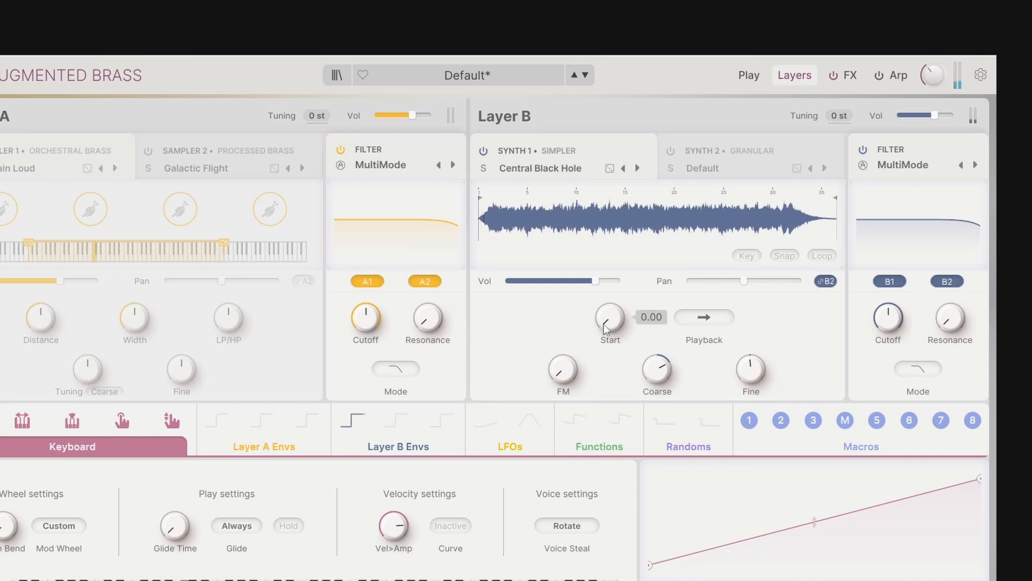
drag(608, 321, 607, 278)
drag(610, 323, 610, 301)
Step: Audition the Simpler's Reverse playback direction, and return Playback to Normal
click(716, 319)
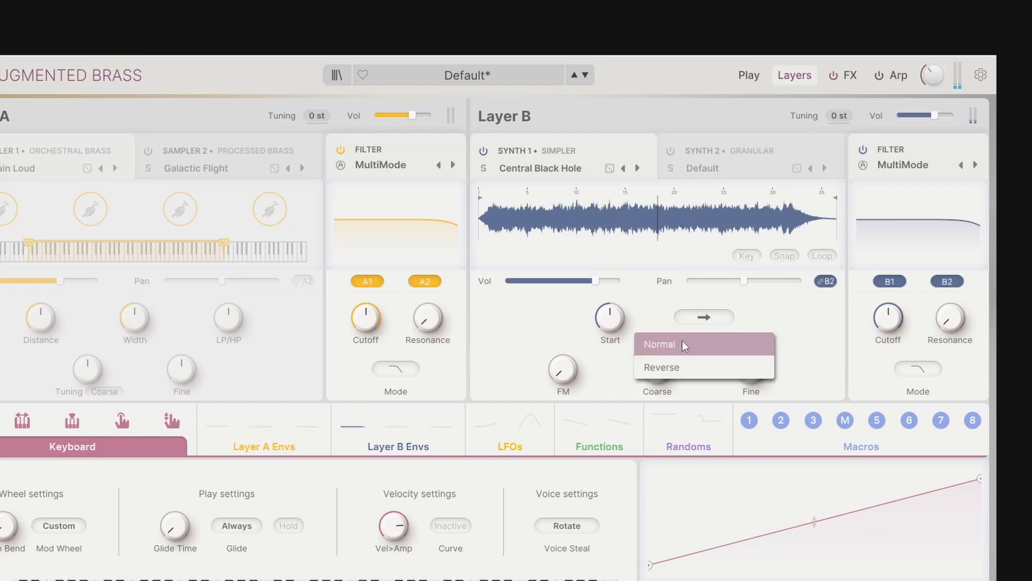
click(680, 364)
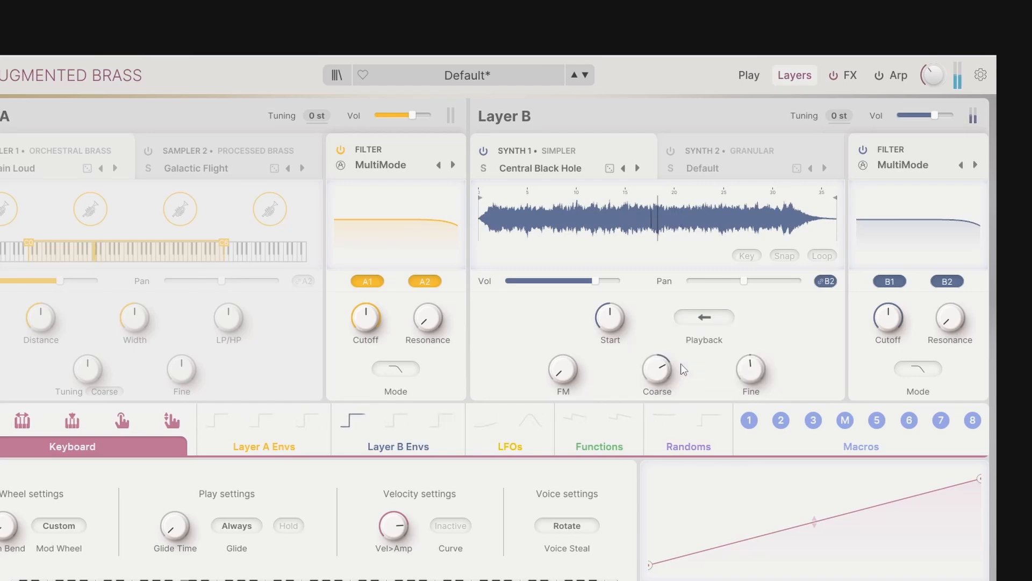
click(702, 320)
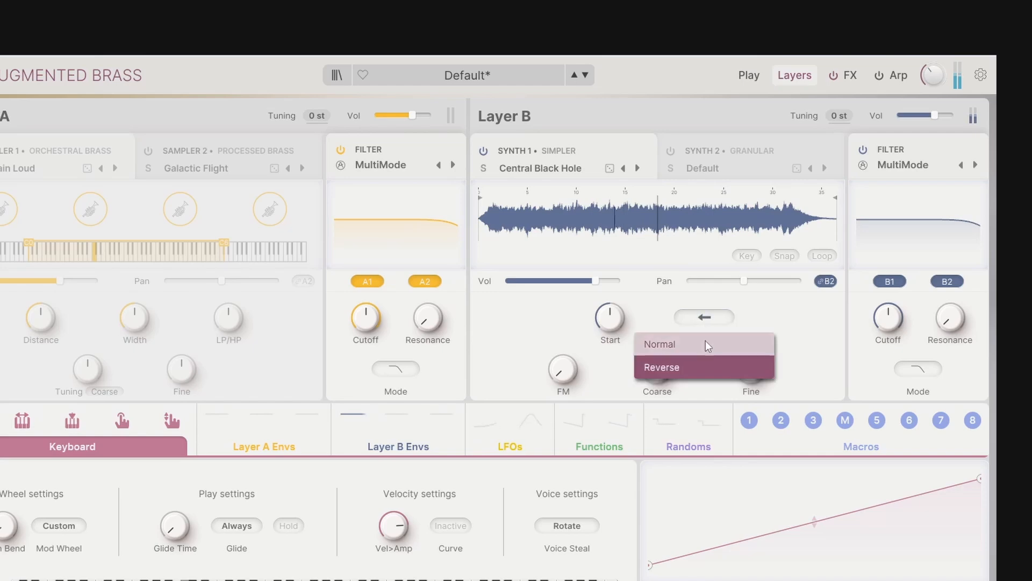
click(703, 343)
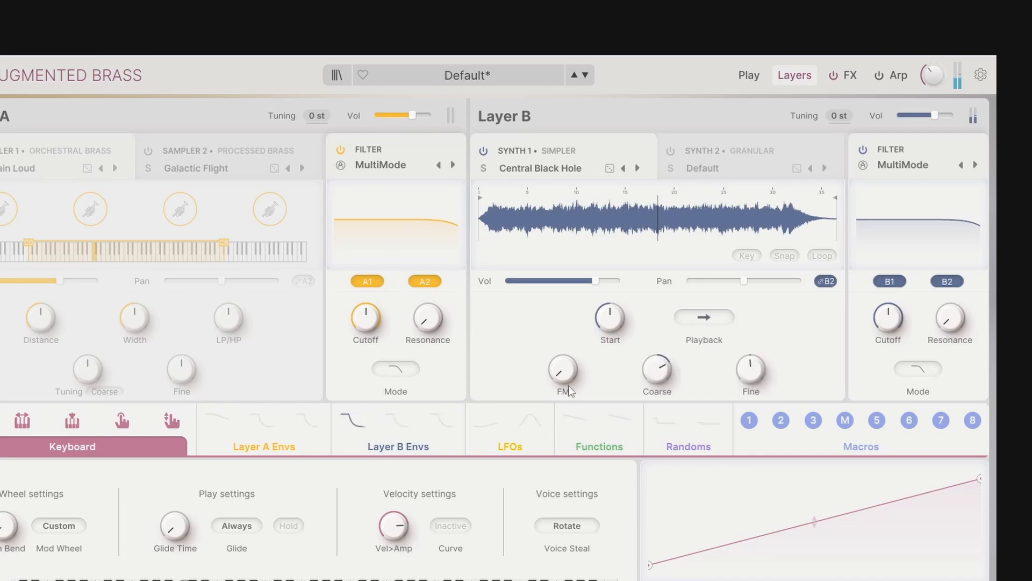
Step: Audition the Simpler's FM, Coarse and Fine controls, returning FM to 0.00 and raising Fine to 0.87 before lowering it again
mouse_move(563, 369)
mouse_down()
mouse_move(563, 359)
mouse_move(560, 377)
mouse_up()
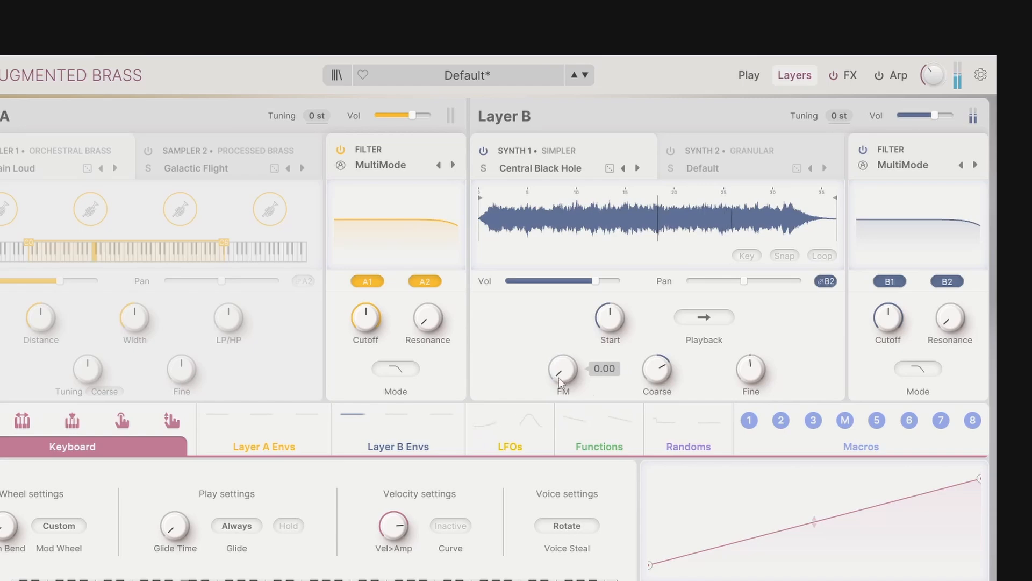
mouse_move(649, 380)
mouse_down()
mouse_move(649, 408)
mouse_move(649, 383)
mouse_up()
drag(762, 375, 763, 326)
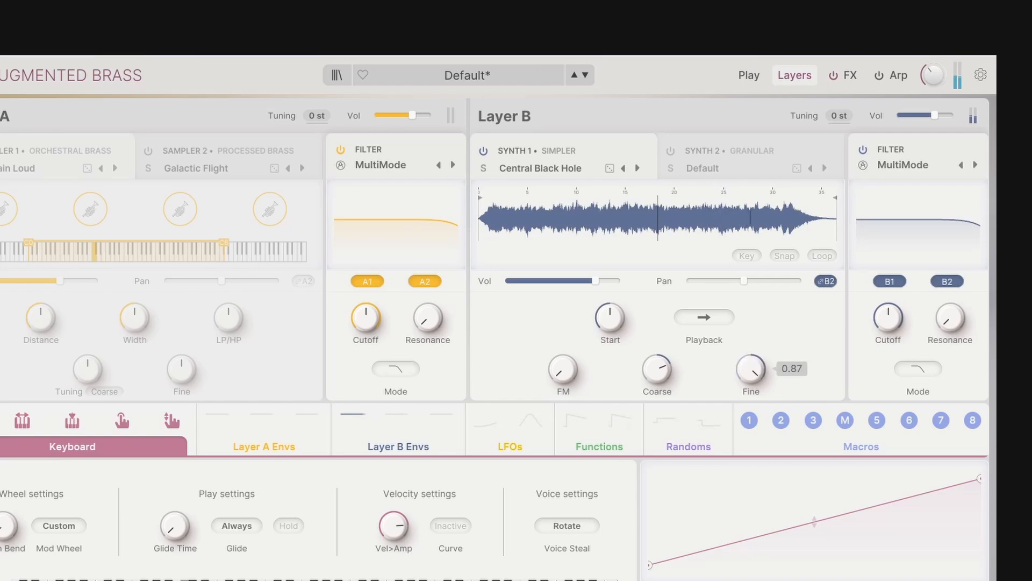
drag(755, 377, 755, 406)
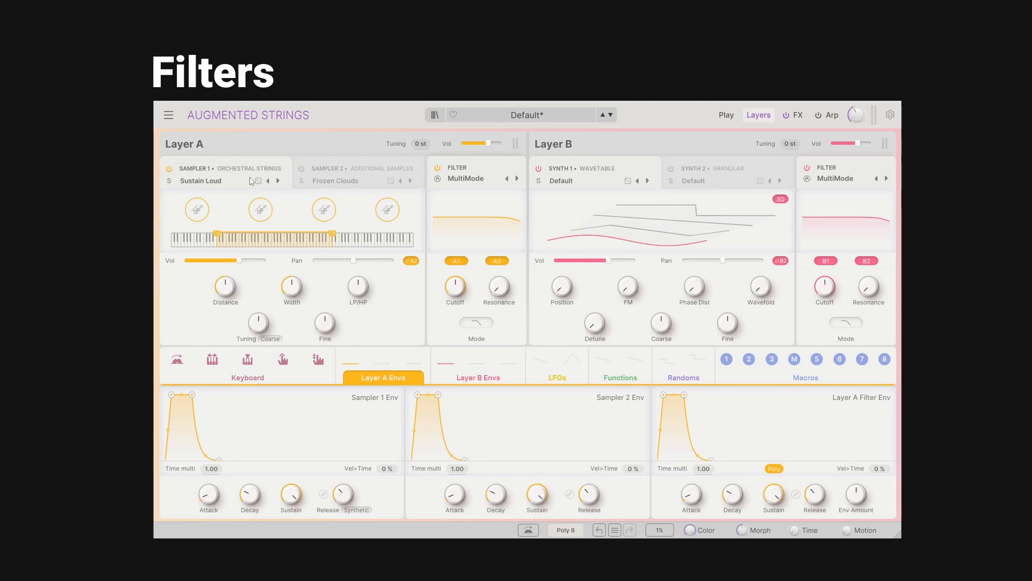
Step: Change Layer A's filter type to SEM, and sweep its cutoff, ending at 685 Hz
click(487, 179)
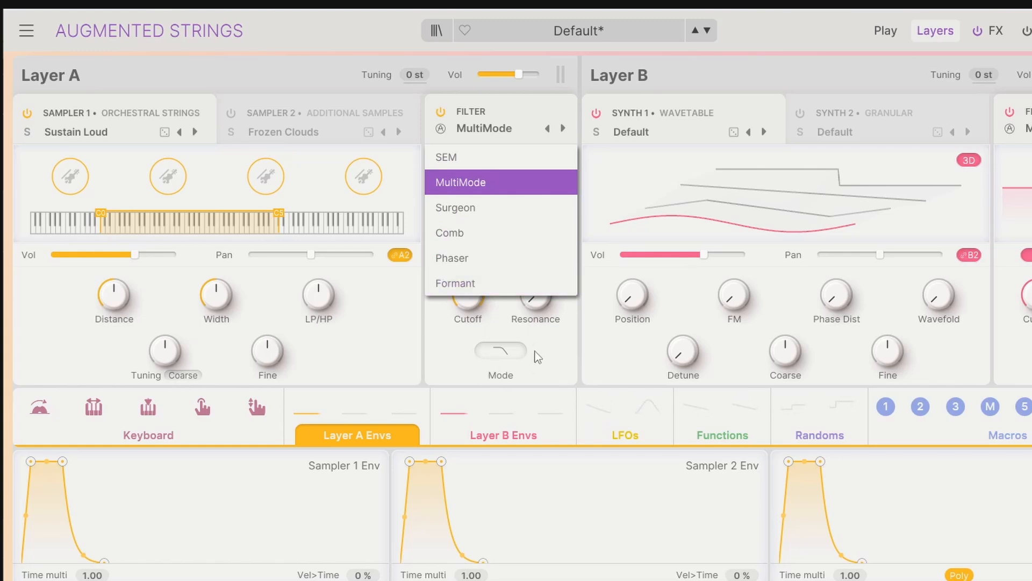
click(467, 161)
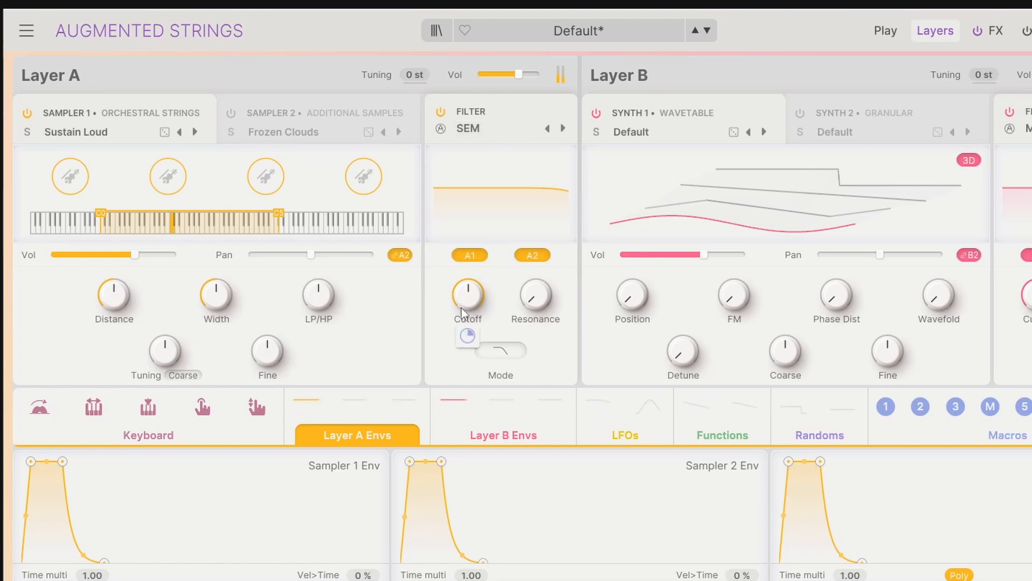
mouse_move(467, 337)
mouse_move(468, 295)
mouse_down()
mouse_move(468, 321)
mouse_move(471, 297)
mouse_up()
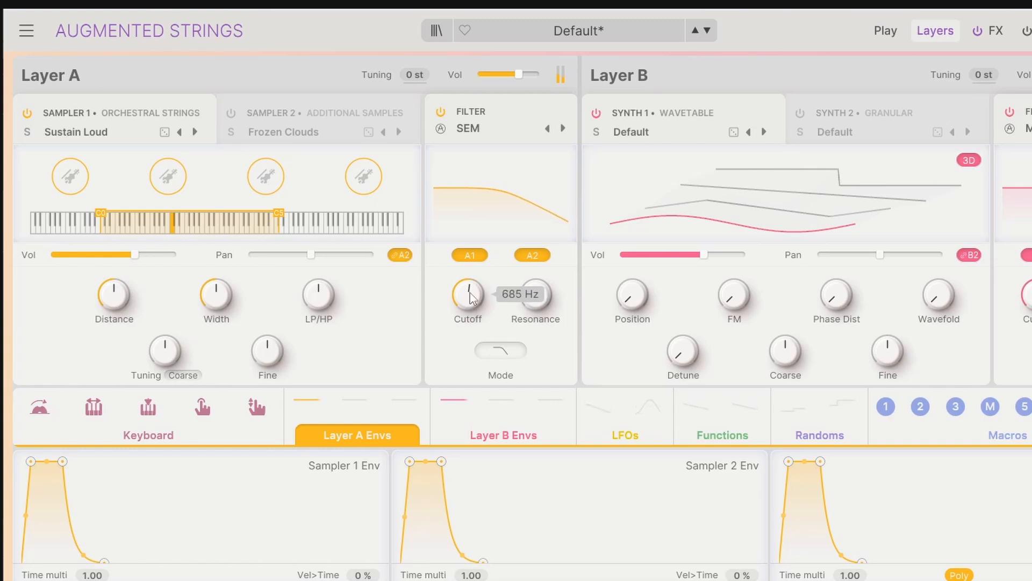
Step: Audition the SEM filter's Notch, Band Pass and High Pass modes along with Resonance, and return the mode to Low Pass
click(501, 352)
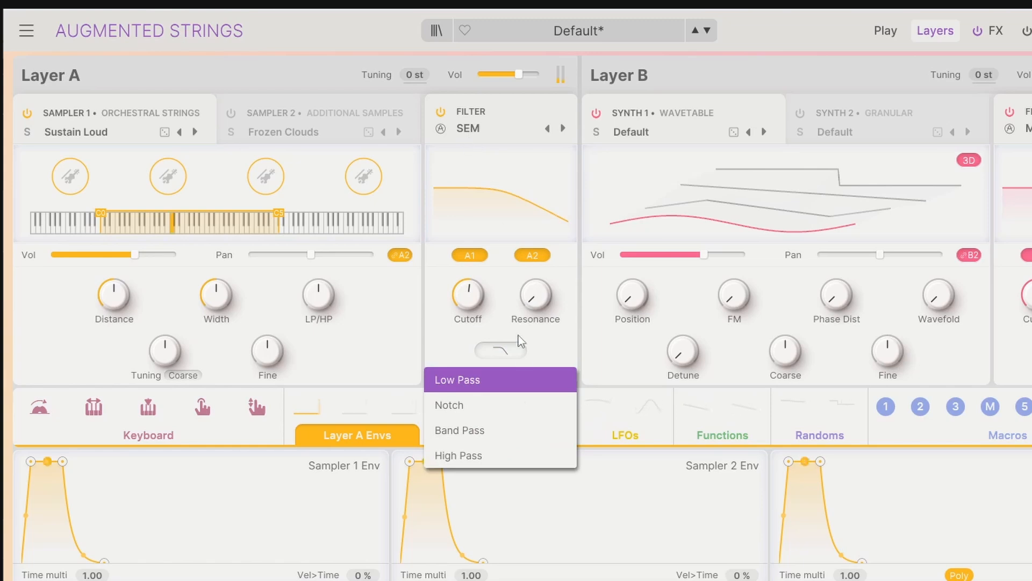
click(470, 403)
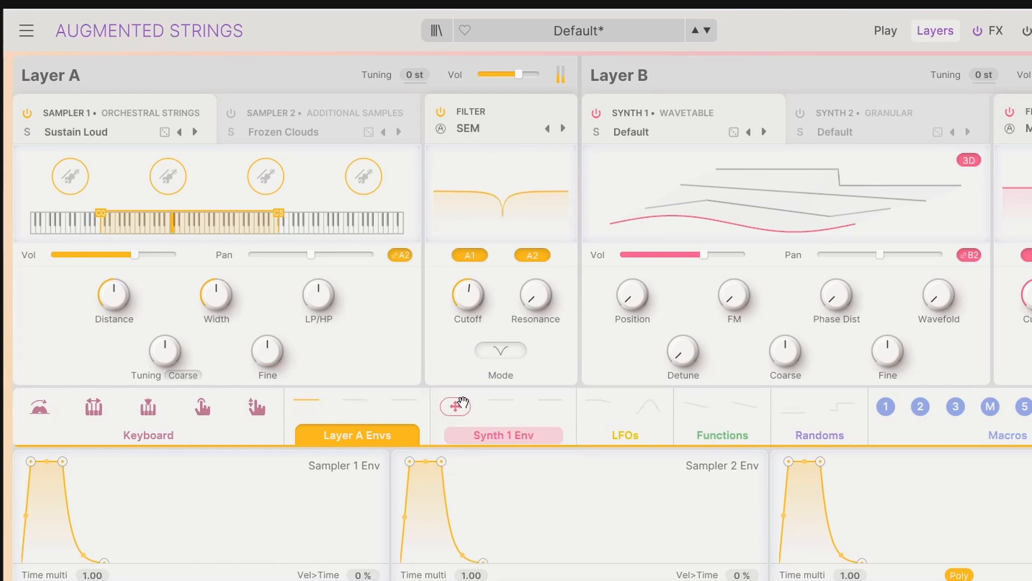
mouse_move(544, 297)
mouse_down()
mouse_move(545, 193)
mouse_move(545, 301)
mouse_up()
click(520, 347)
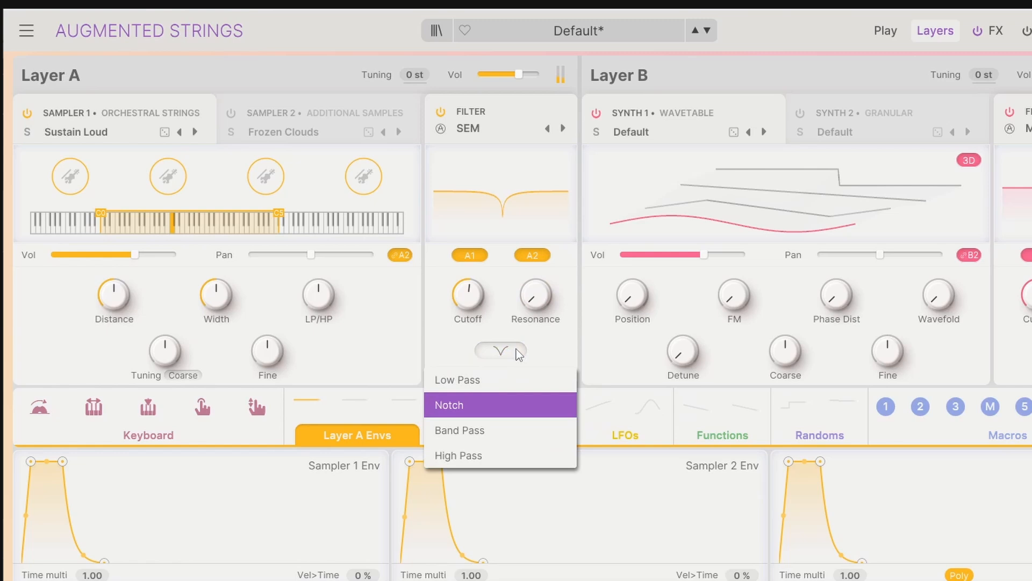
click(478, 430)
click(501, 349)
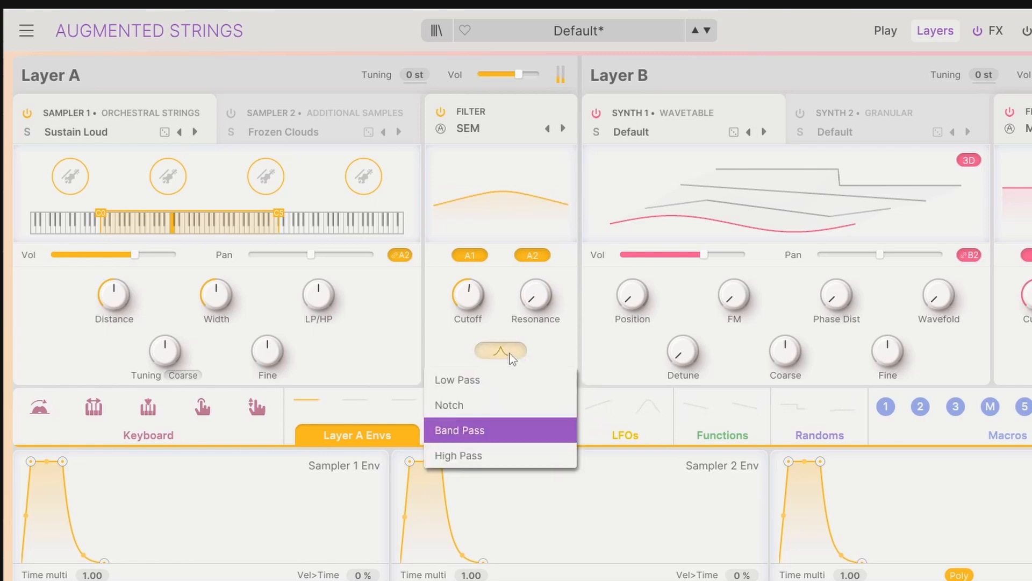
click(484, 456)
click(506, 351)
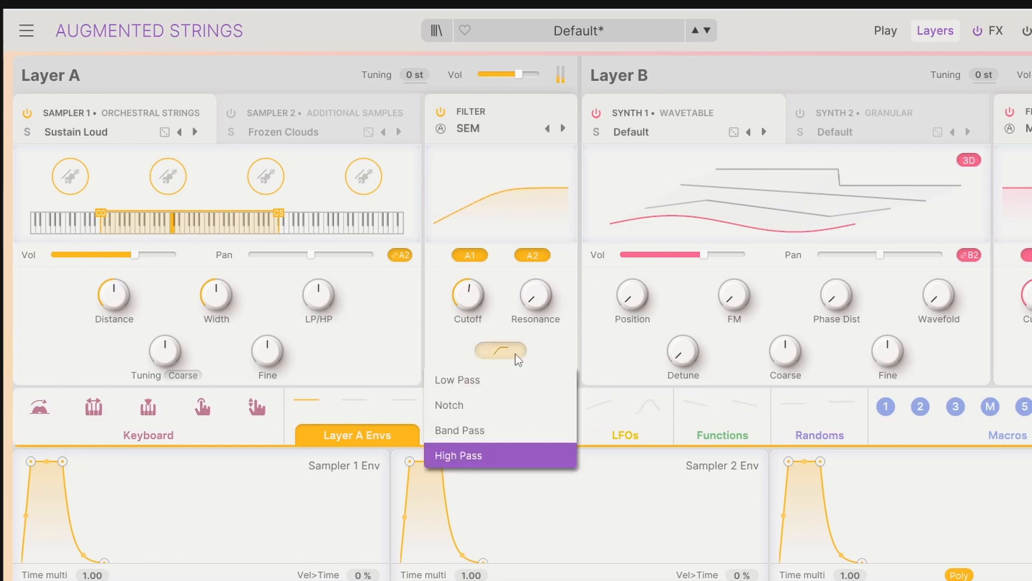
click(500, 382)
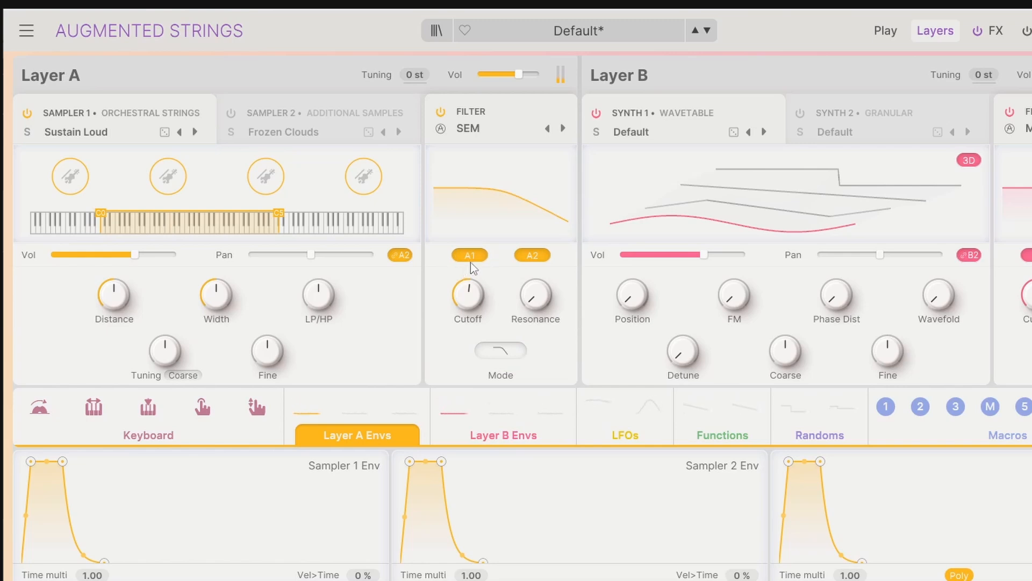
Step: Turn on Sampler 2, and audition Layer A's filter with Sampler 1's routing toggled off and on, sweeping the cutoff with both routed
click(231, 113)
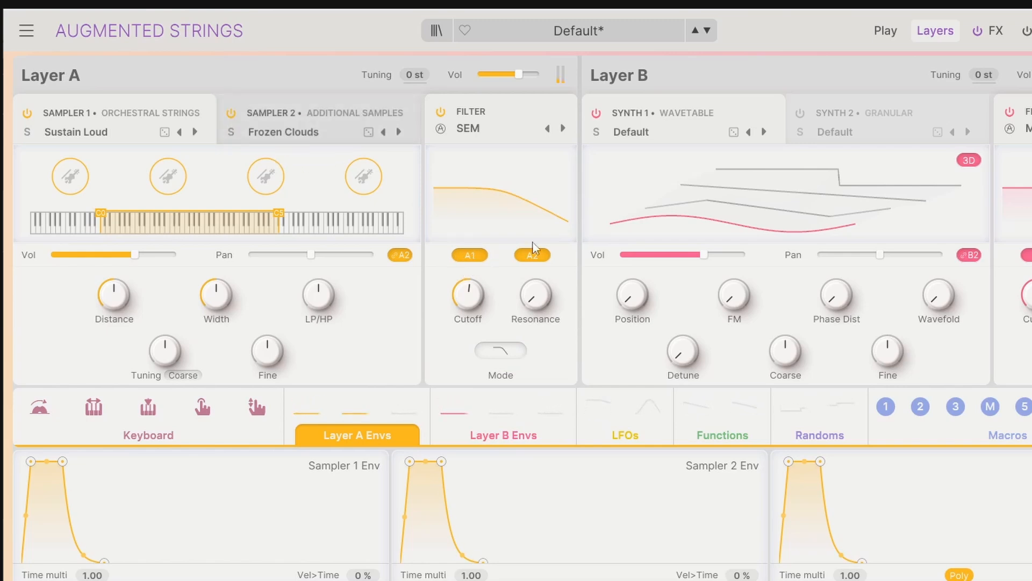
click(472, 258)
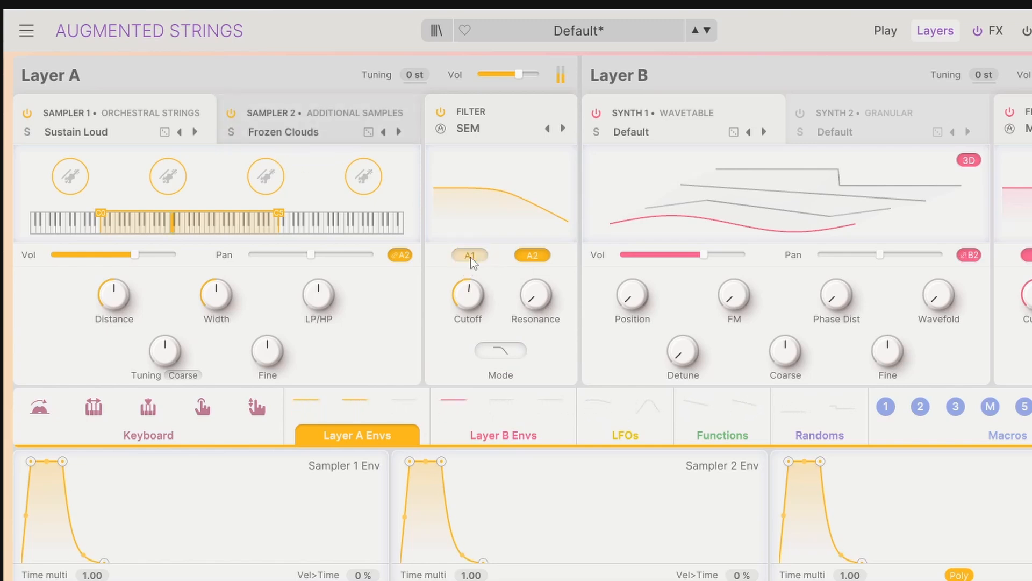
click(473, 257)
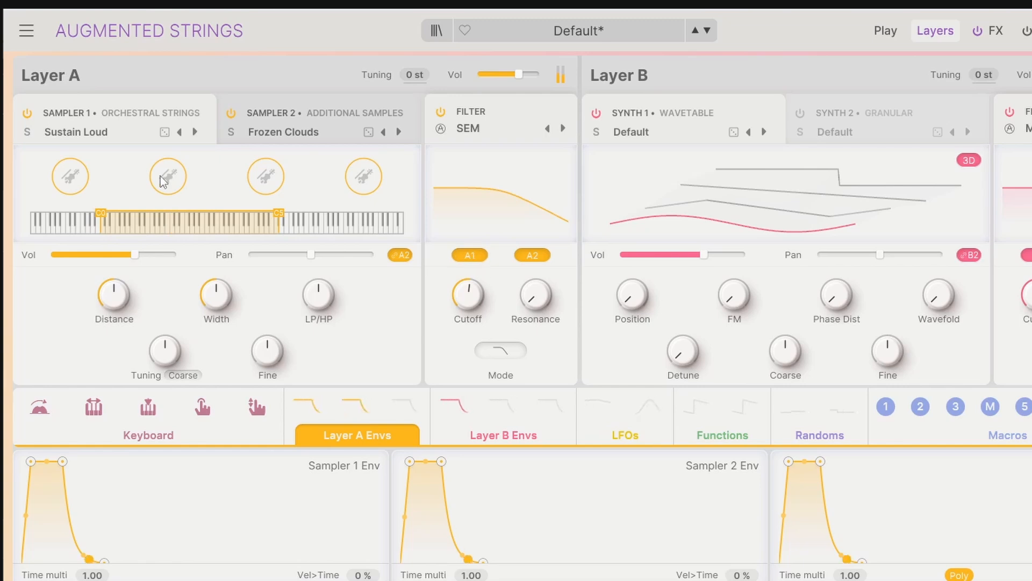
click(472, 257)
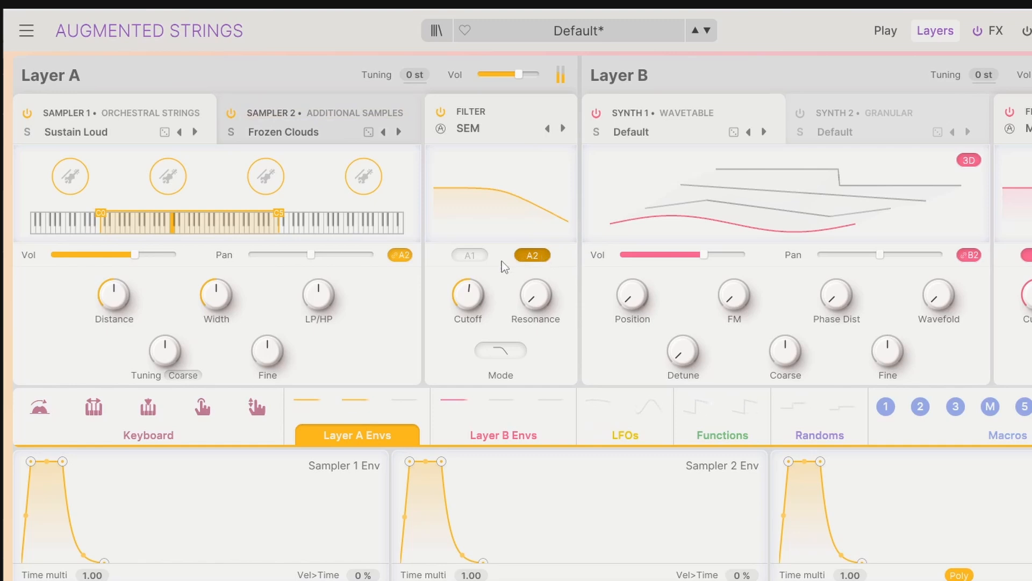
click(470, 255)
mouse_move(468, 295)
mouse_down()
mouse_move(467, 314)
mouse_move(474, 261)
mouse_move(475, 283)
mouse_up()
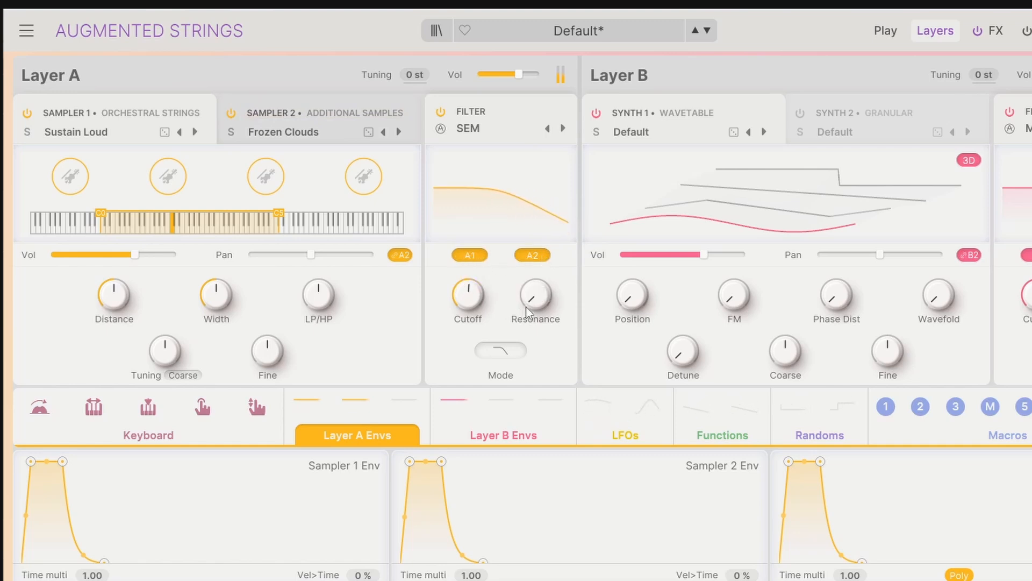
Step: Bypass and re-enable Layer A's filter, and switch its type to MultiMode
click(440, 113)
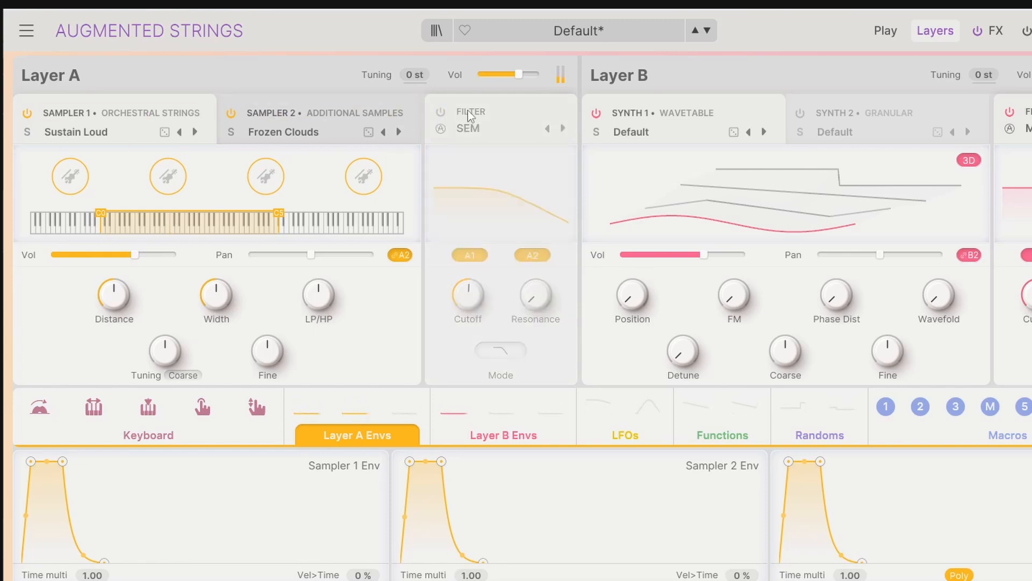
click(442, 113)
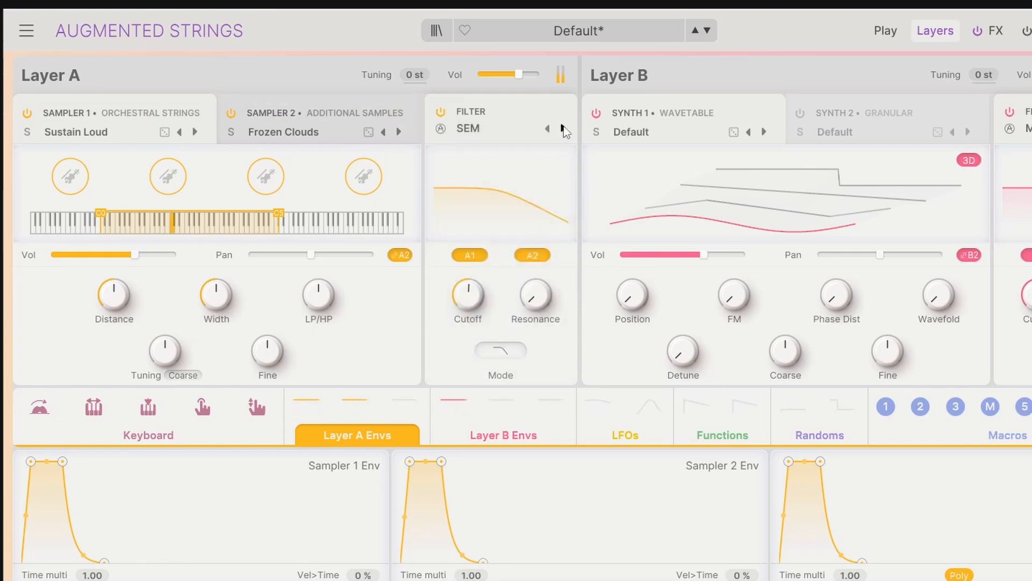
click(563, 129)
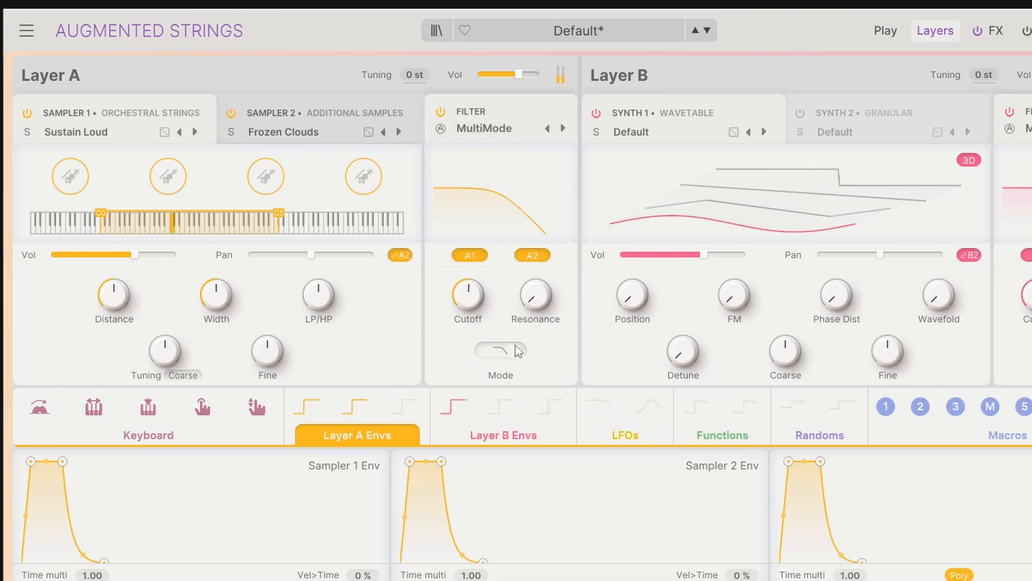
Step: Change the Layer A filter type from MultiMode to Surgeon and raise its cutoff
click(503, 353)
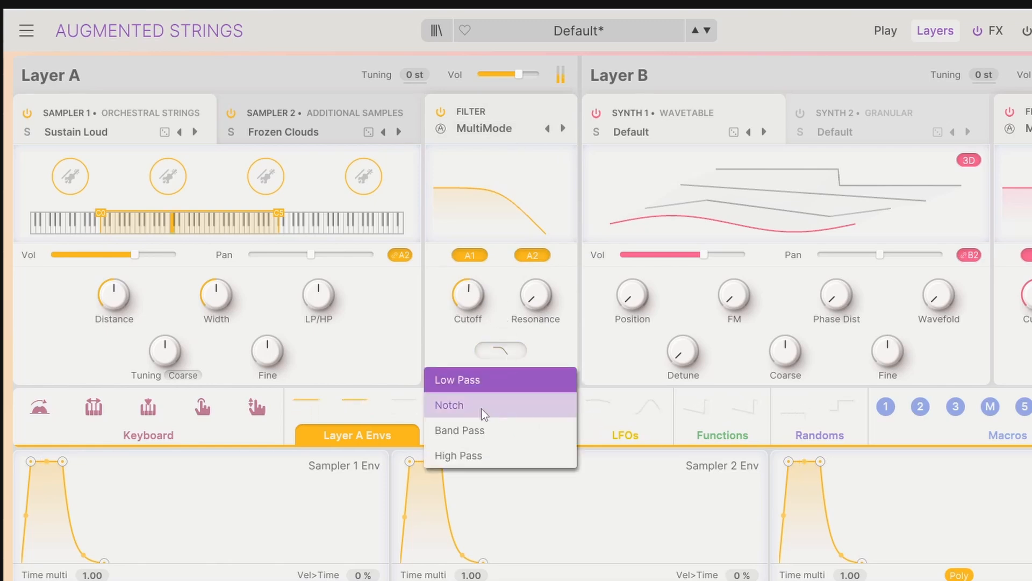
click(563, 129)
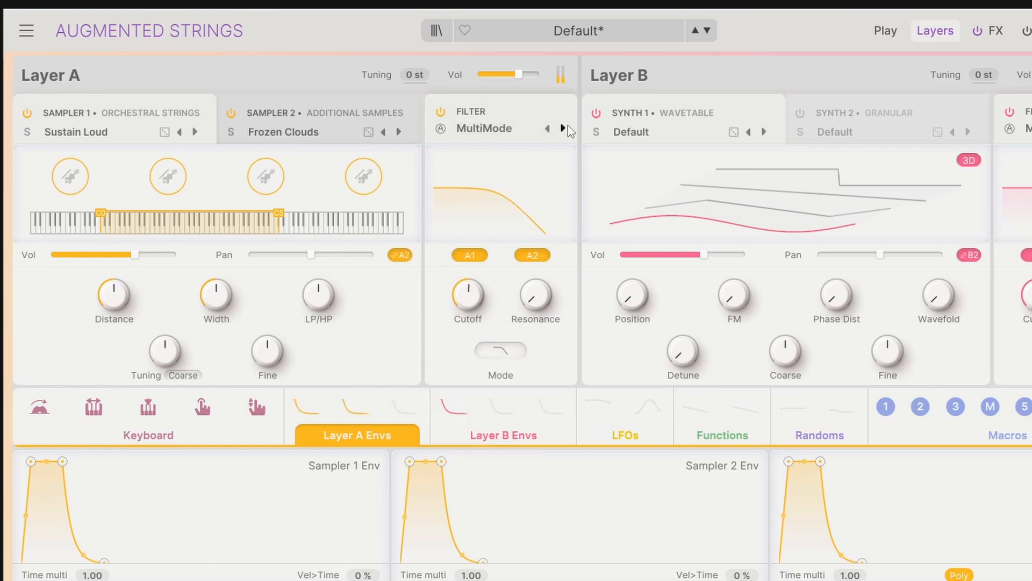
click(563, 129)
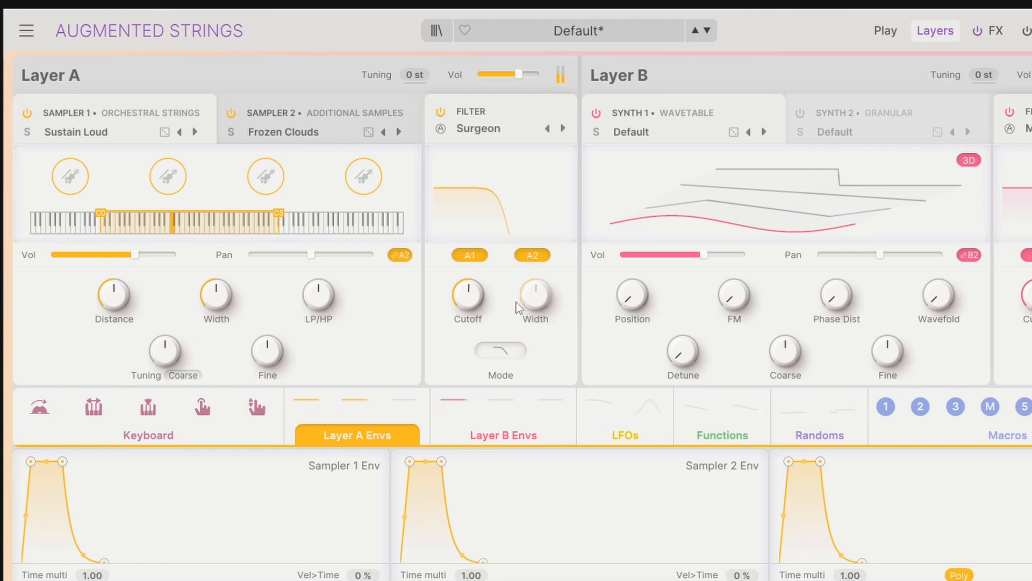
click(511, 363)
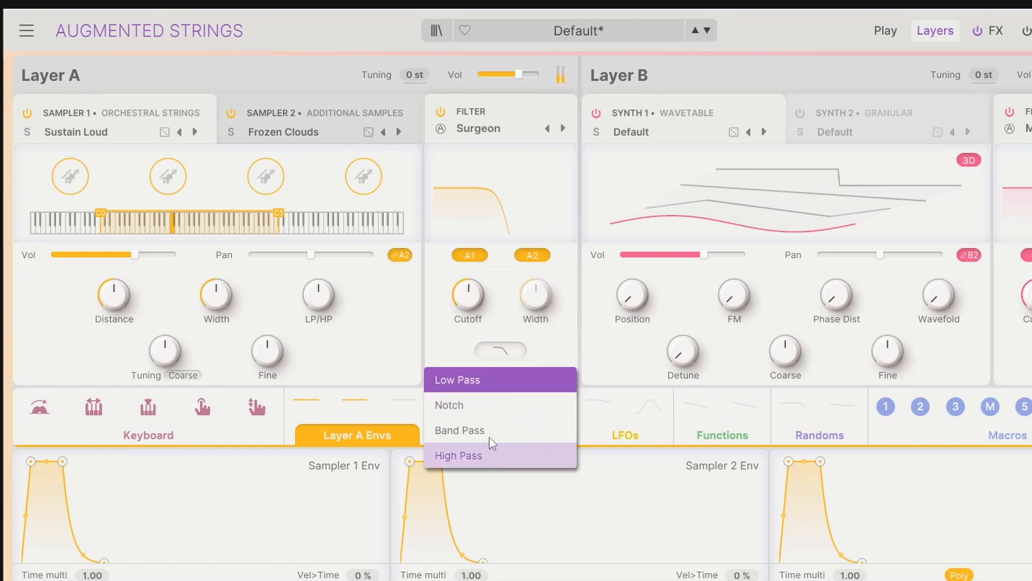
click(478, 305)
drag(477, 301, 499, 204)
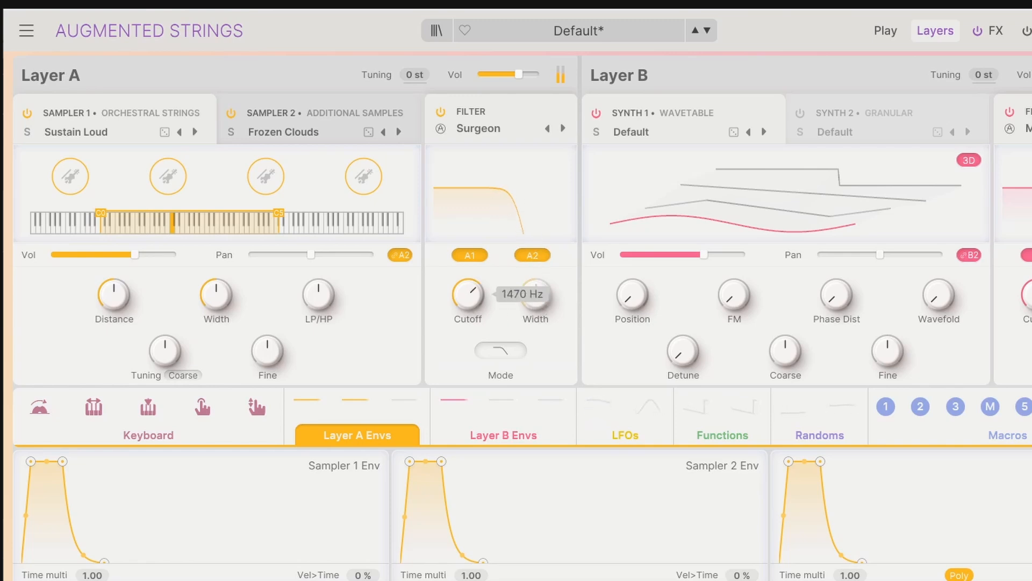
Step: Set the Layer A Surgeon filter to Notch mode with a width of 0.00 %
click(501, 352)
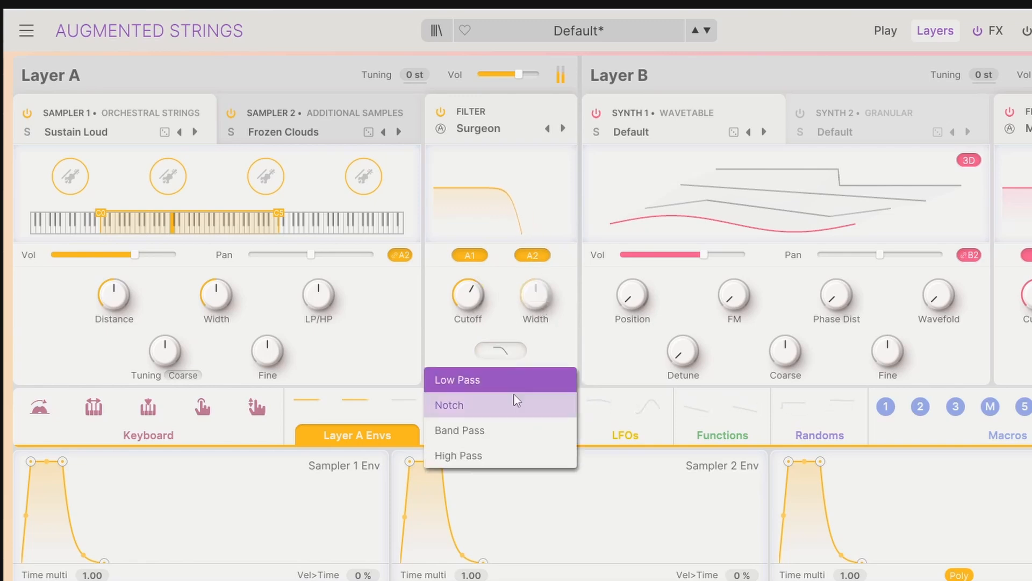
click(534, 297)
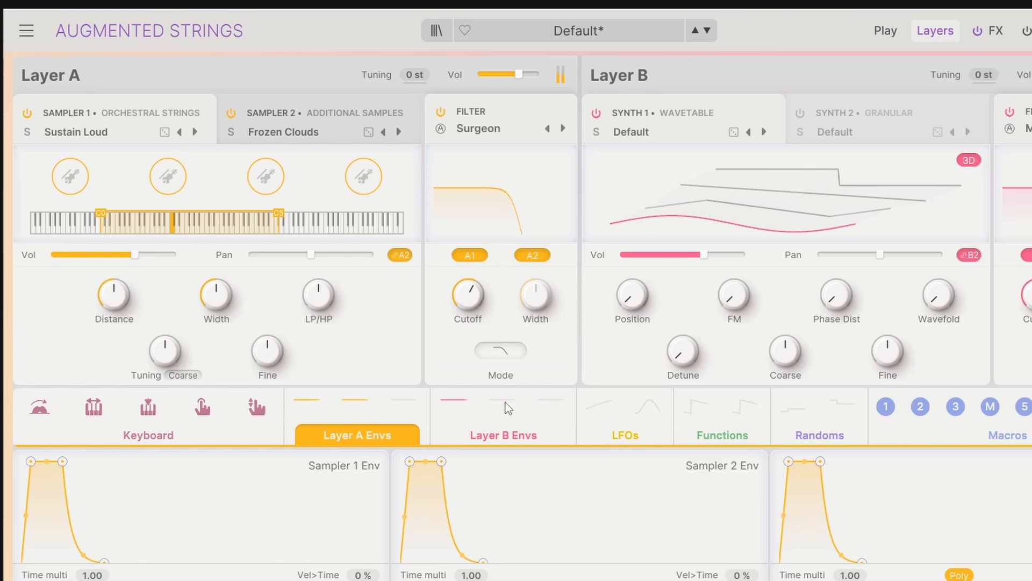
click(504, 354)
click(474, 405)
mouse_move(536, 294)
mouse_down()
mouse_move(535, 269)
mouse_move(536, 312)
mouse_up()
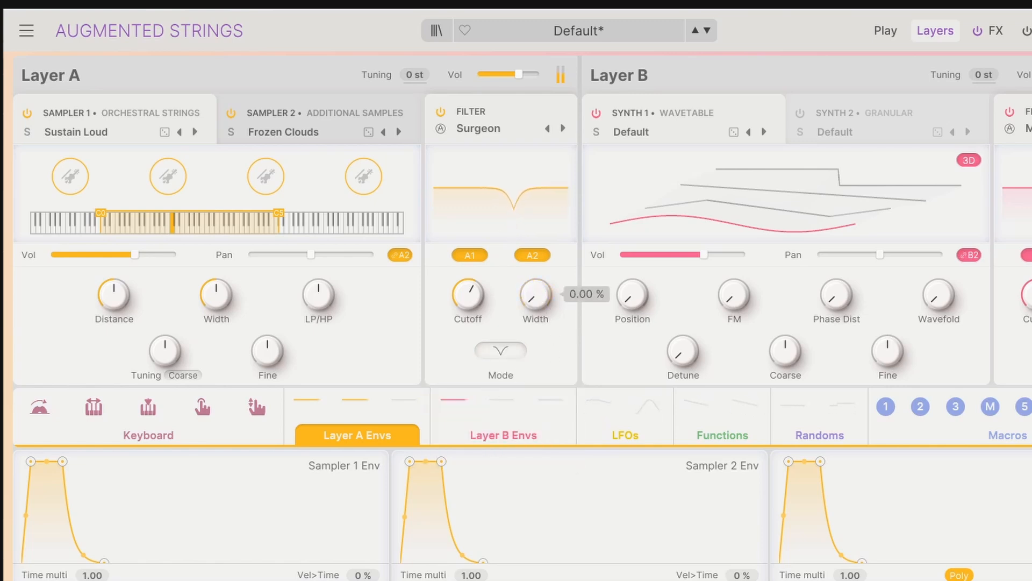
Step: Switch the Layer A filter to Comb, raise its frequency and choose the Feedforward mode
click(478, 128)
click(477, 233)
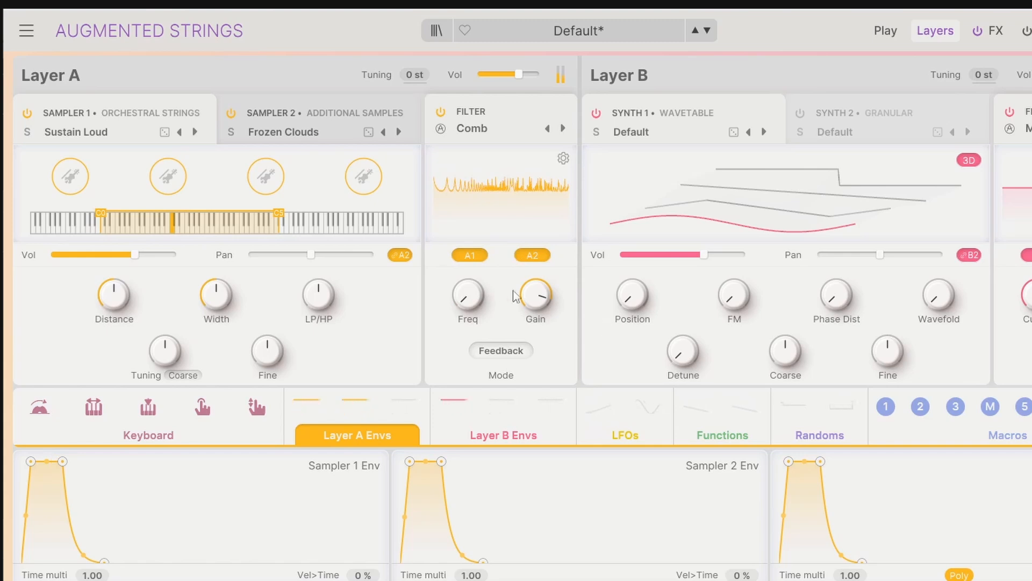
mouse_move(466, 304)
mouse_down()
mouse_move(466, 269)
mouse_move(466, 301)
mouse_up()
click(500, 351)
click(498, 408)
click(473, 352)
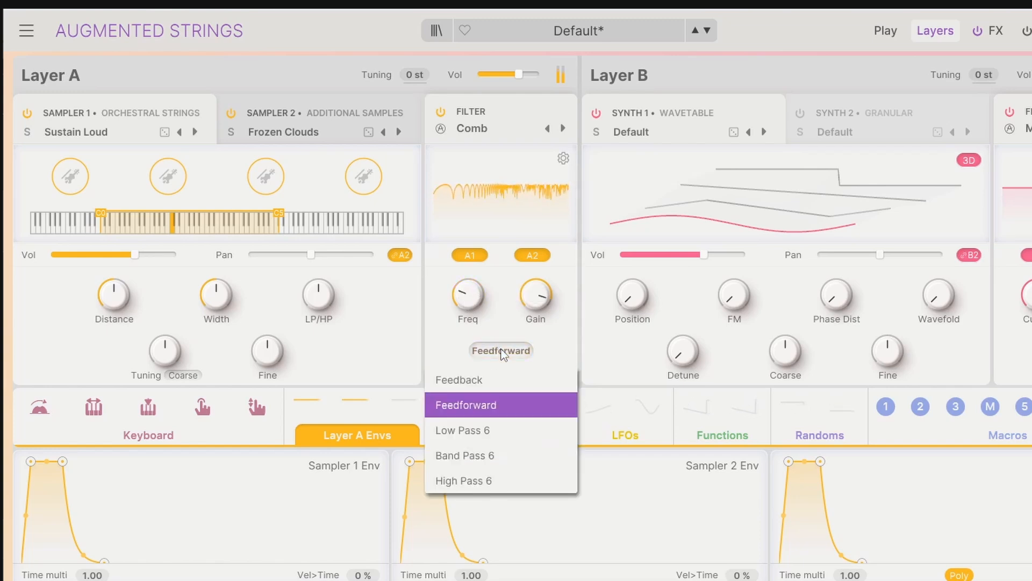
click(449, 341)
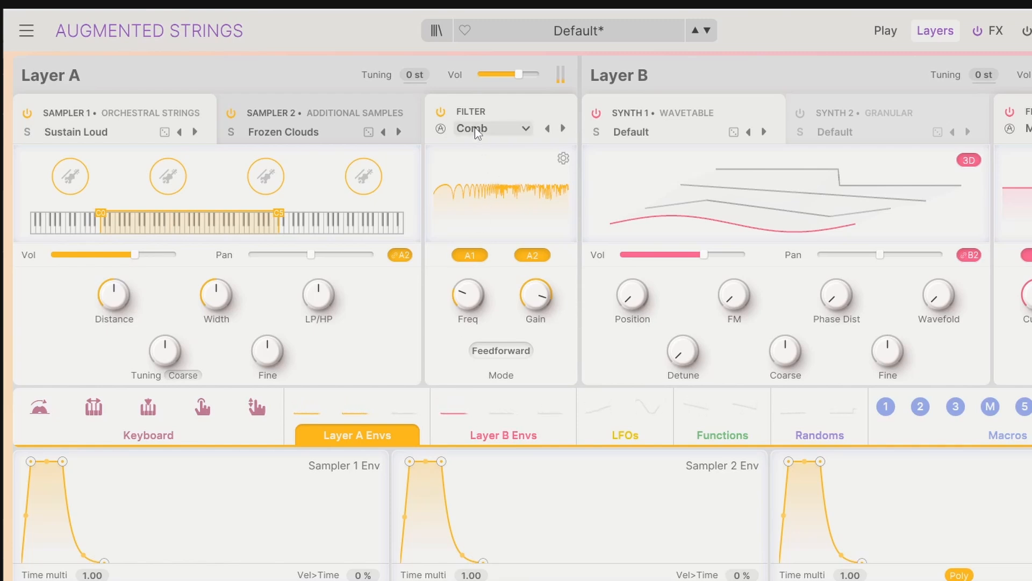
Step: Set the Layer A Comb filter to Low Pass 6 mode and adjust the damping and all-pass amounts in its extra settings
click(562, 160)
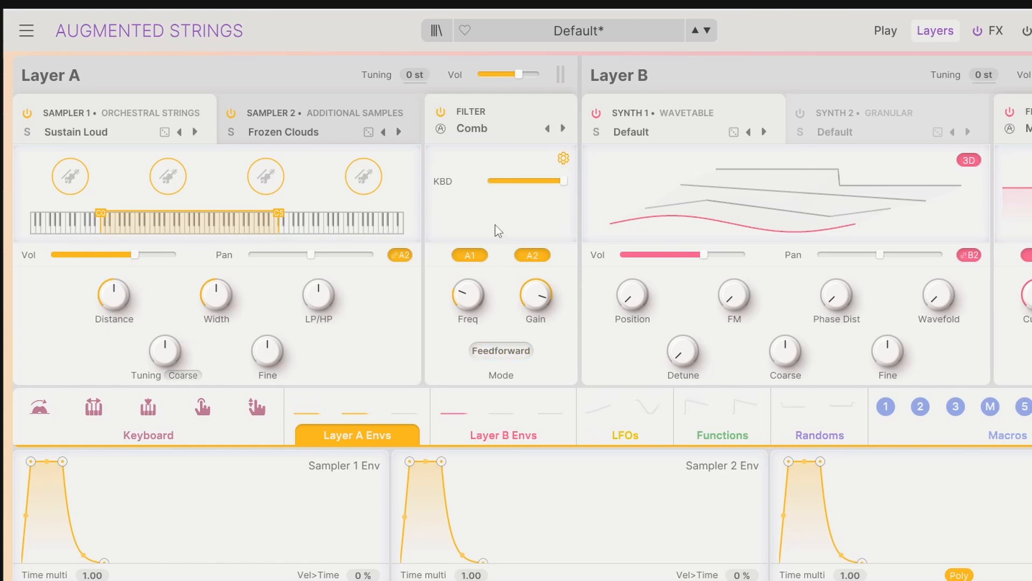
click(512, 357)
click(480, 442)
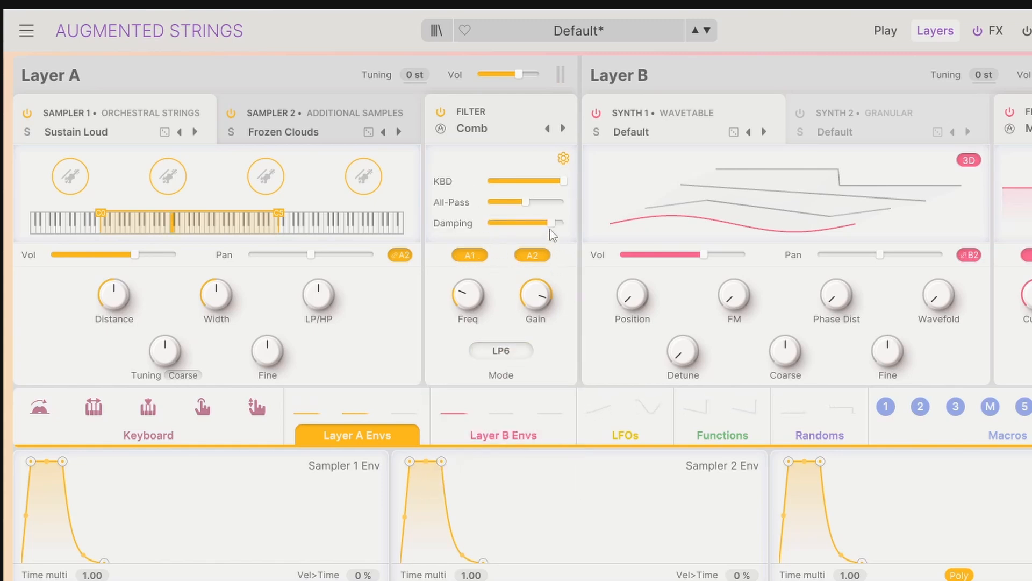
mouse_move(551, 223)
mouse_down()
mouse_move(519, 223)
mouse_move(520, 204)
mouse_move(494, 204)
mouse_move(528, 206)
mouse_move(562, 180)
mouse_move(506, 180)
mouse_move(539, 181)
mouse_move(533, 203)
mouse_move(544, 203)
mouse_up()
click(563, 159)
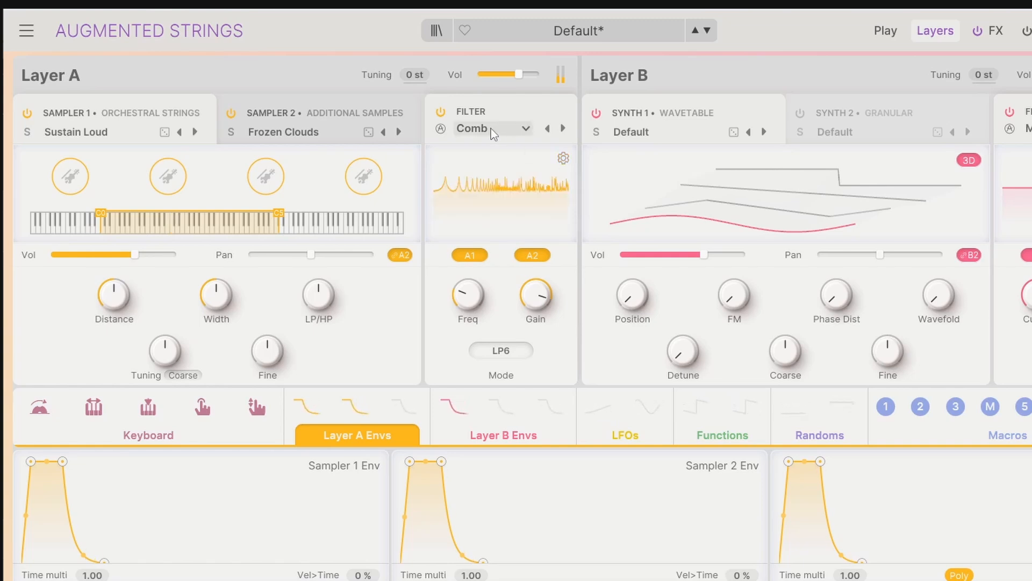
Step: Switch the Layer A filter to Phaser with 8 poles and sweep its cutoff
click(563, 128)
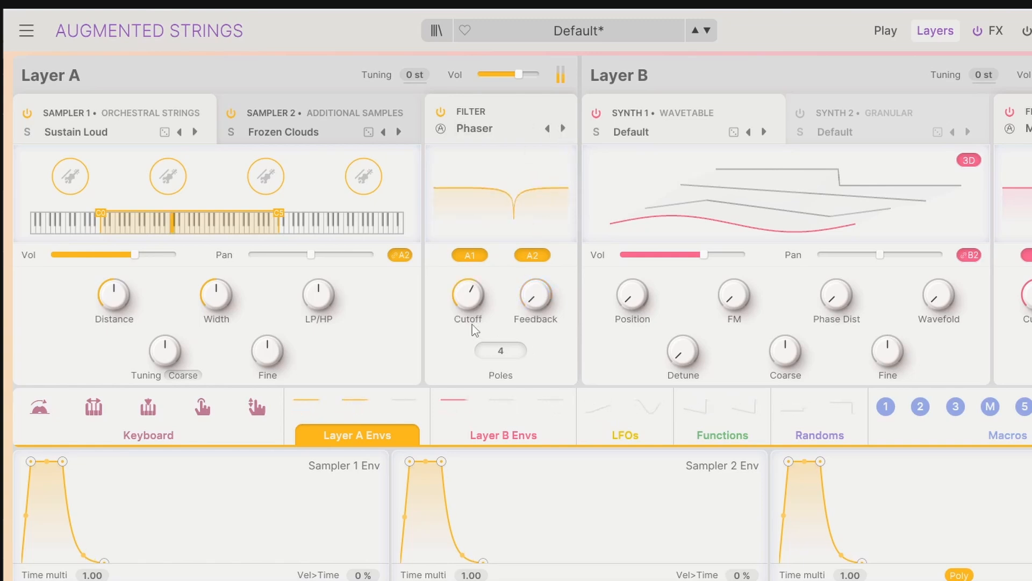
drag(464, 305, 464, 308)
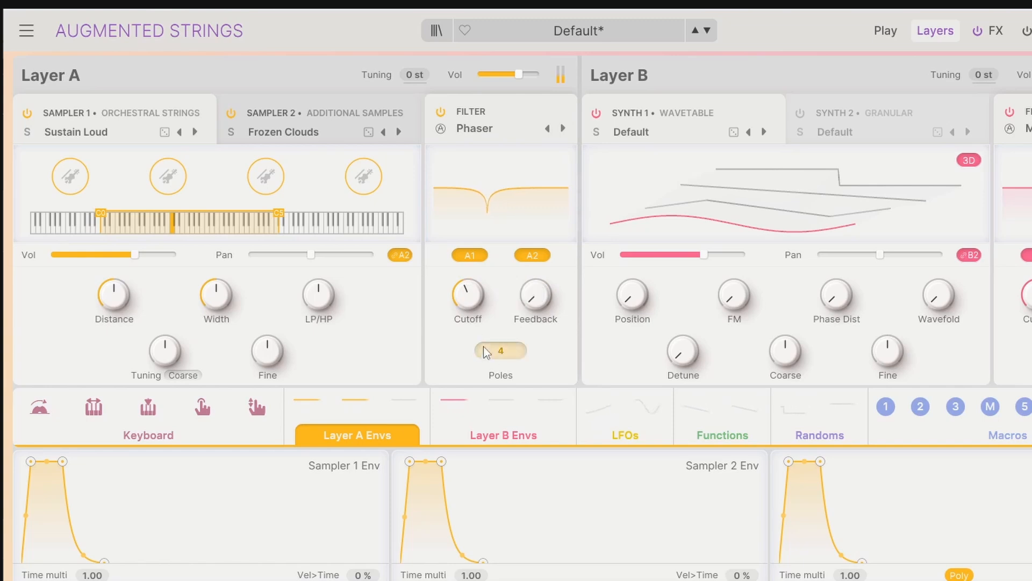
click(500, 350)
click(471, 430)
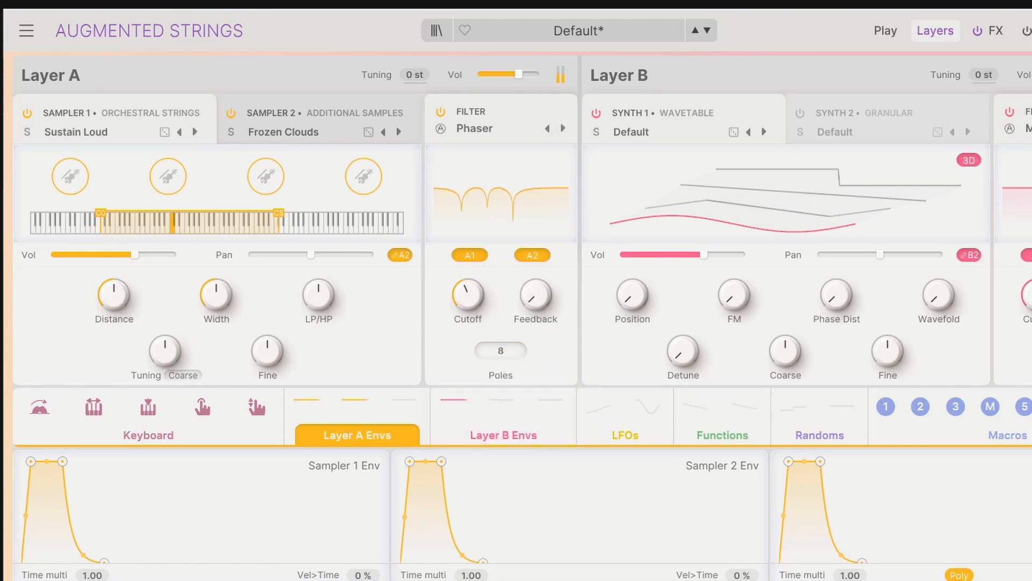
mouse_move(469, 297)
mouse_down()
mouse_move(469, 245)
mouse_move(468, 291)
mouse_up()
Step: Switch the Layer A filter to Formant and try out its Q and Morph controls
click(563, 128)
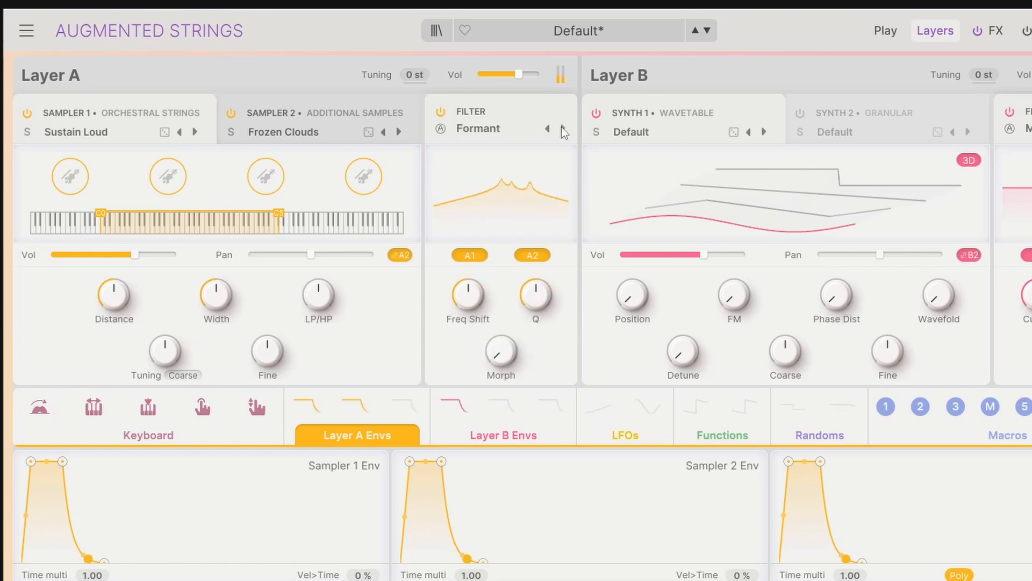
drag(536, 296, 536, 293)
mouse_move(501, 352)
mouse_down()
mouse_move(501, 331)
mouse_move(475, 298)
mouse_move(500, 348)
mouse_up()
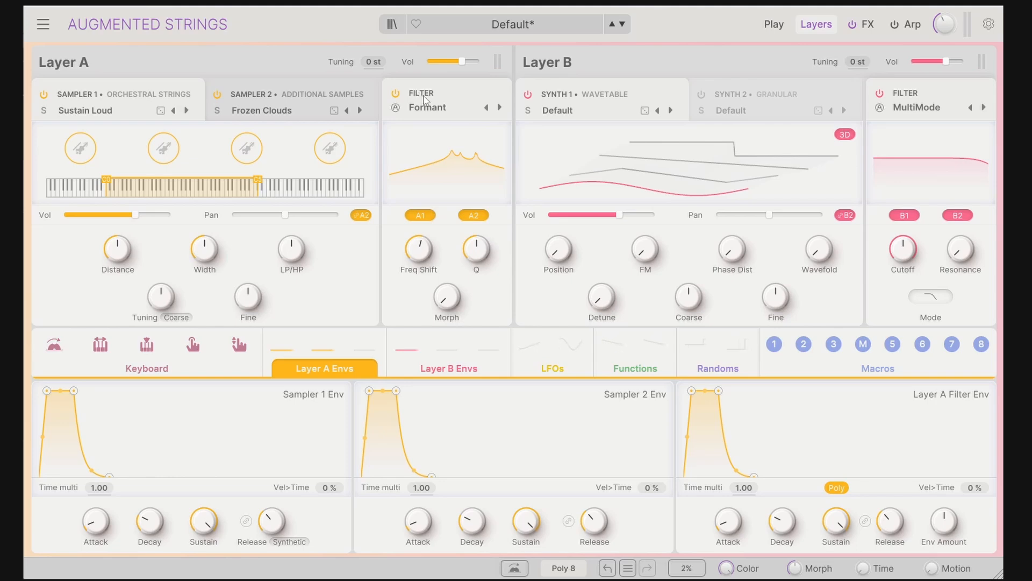
Step: Change the Layer A filter to SEM and reload the Default preset by stepping to the following preset and back
click(434, 110)
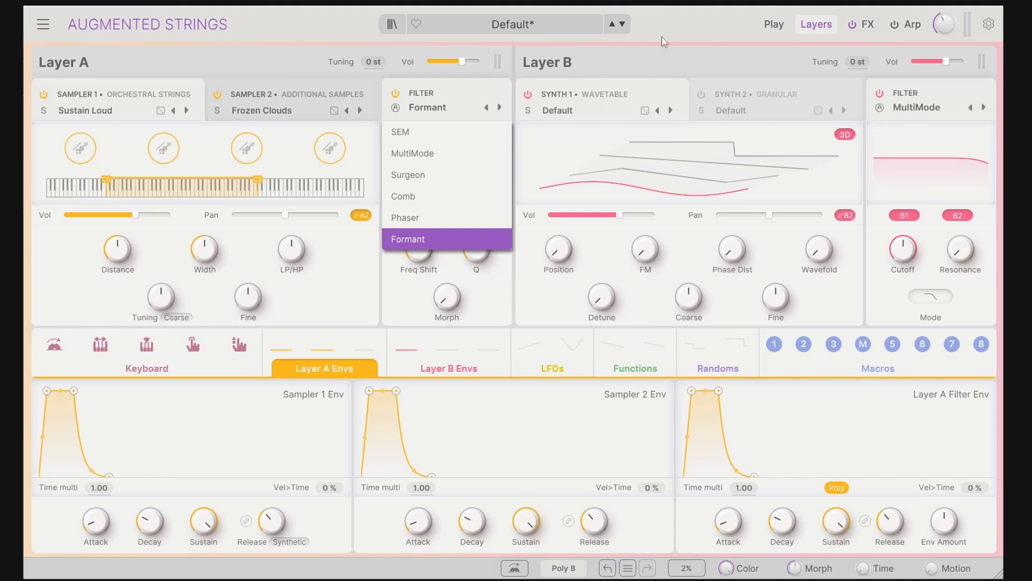
click(410, 133)
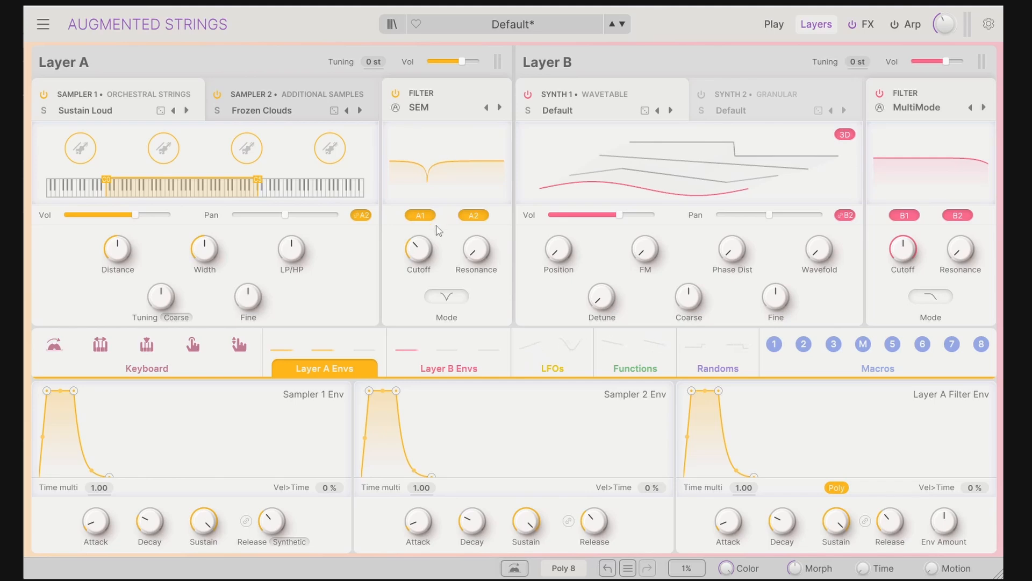
click(623, 30)
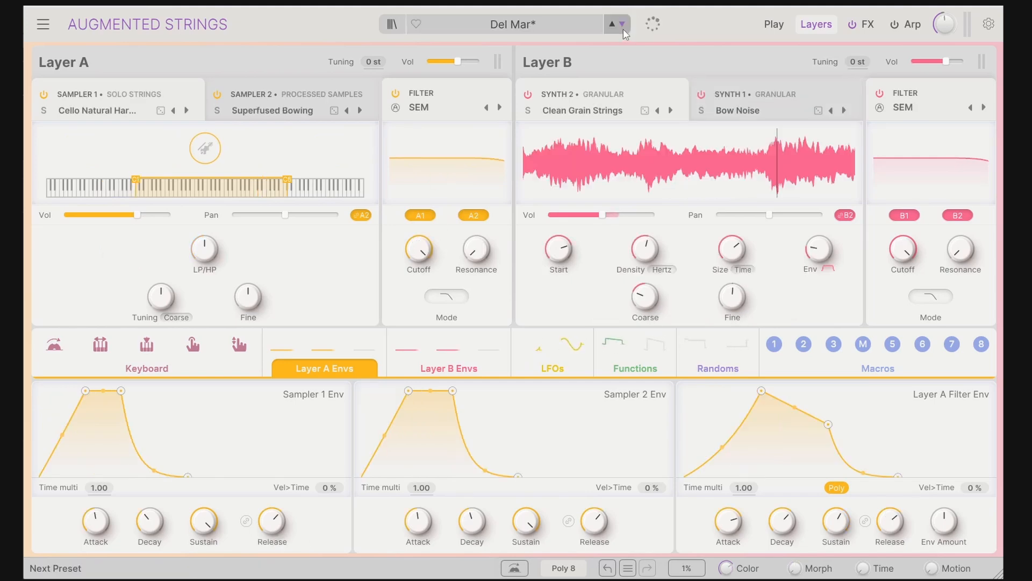
click(612, 24)
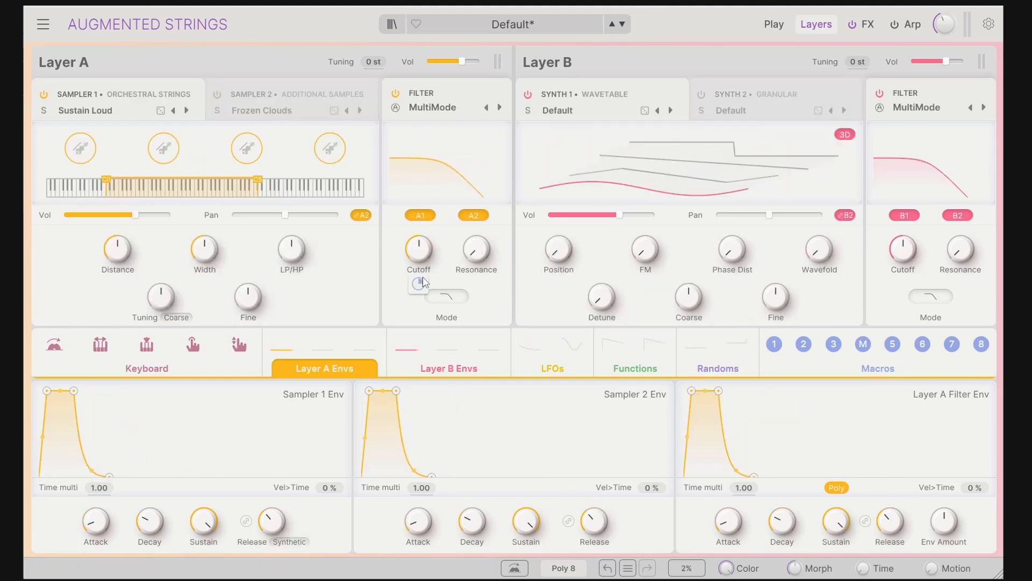
Step: Lower the cutoff of the Layer A MultiMode filter
mouse_move(424, 282)
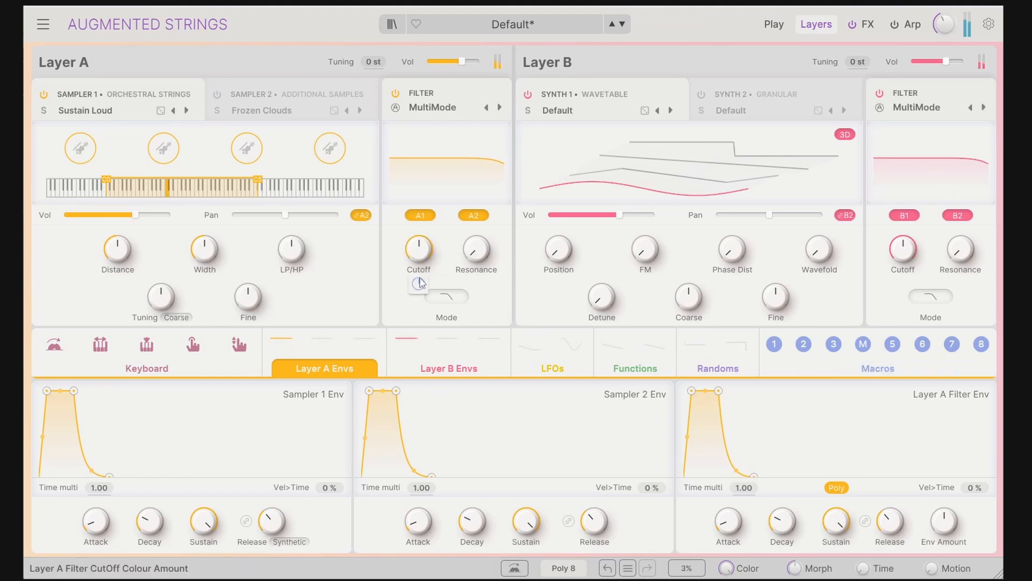
mouse_move(419, 249)
mouse_down()
mouse_move(419, 285)
mouse_move(419, 249)
mouse_up()
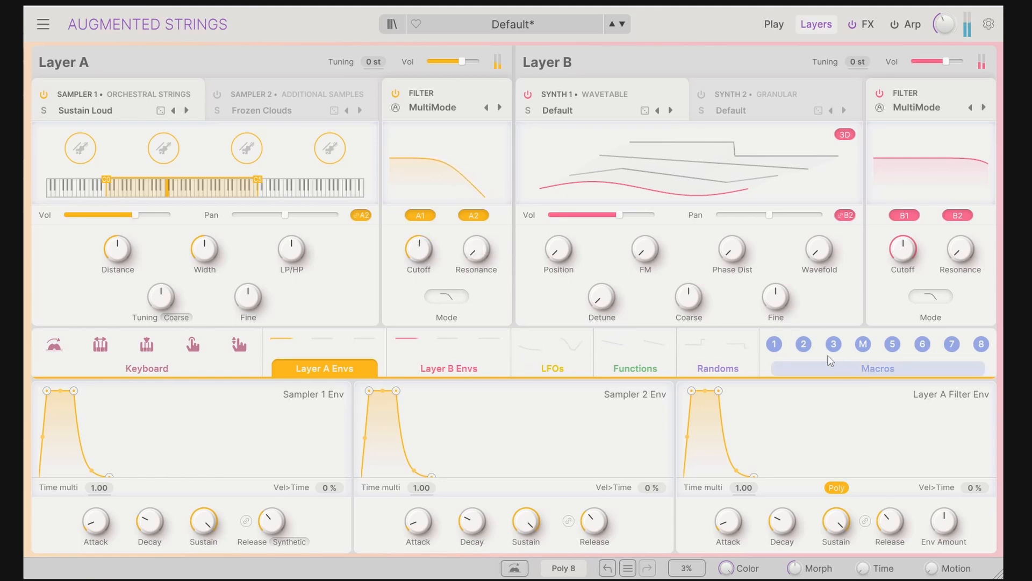
mouse_move(420, 256)
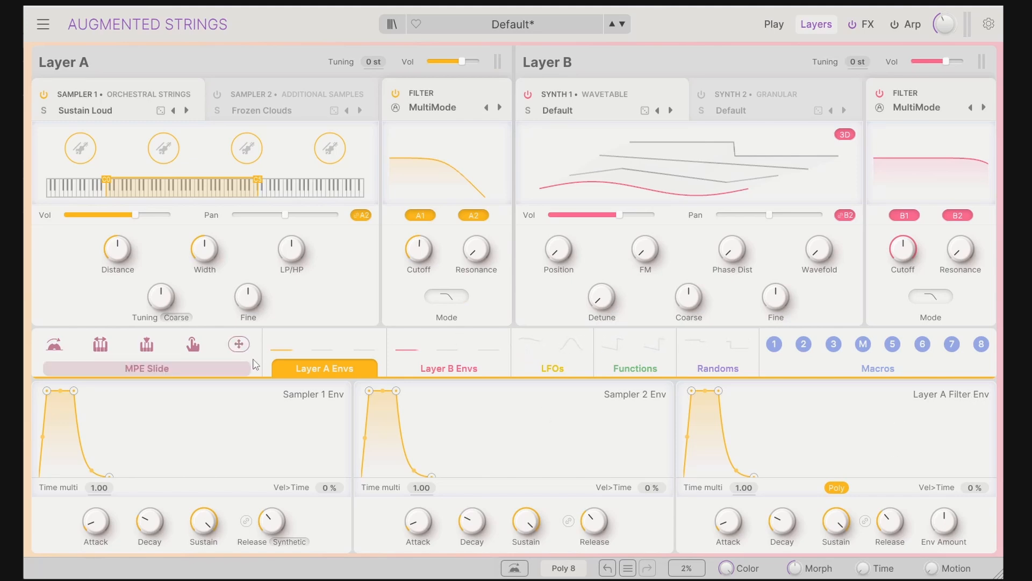
drag(421, 259, 422, 269)
Step: Set the Layer A filter envelope's amount to 0.400 and its attack to about 1.46 s
mouse_move(473, 345)
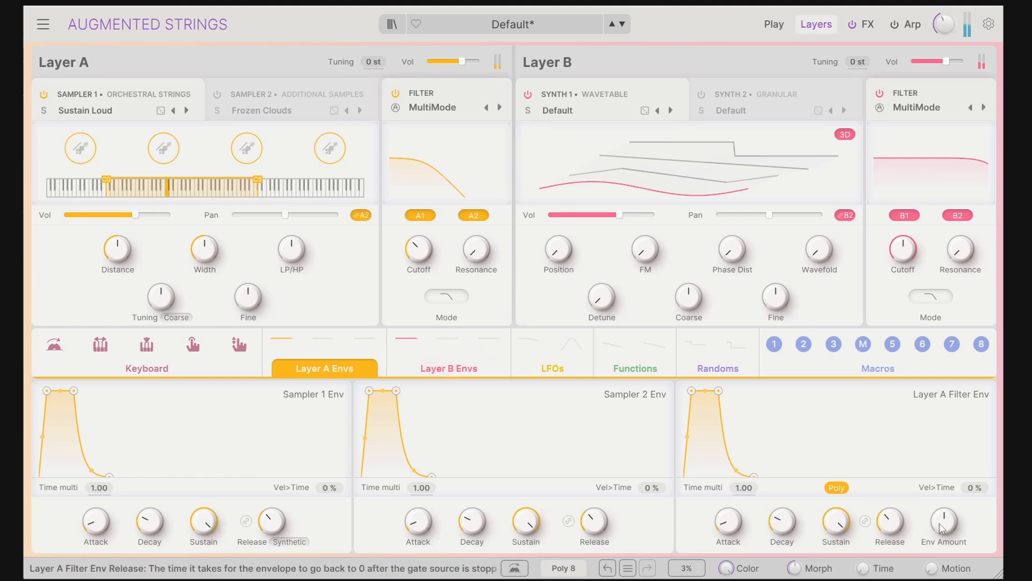
mouse_move(948, 527)
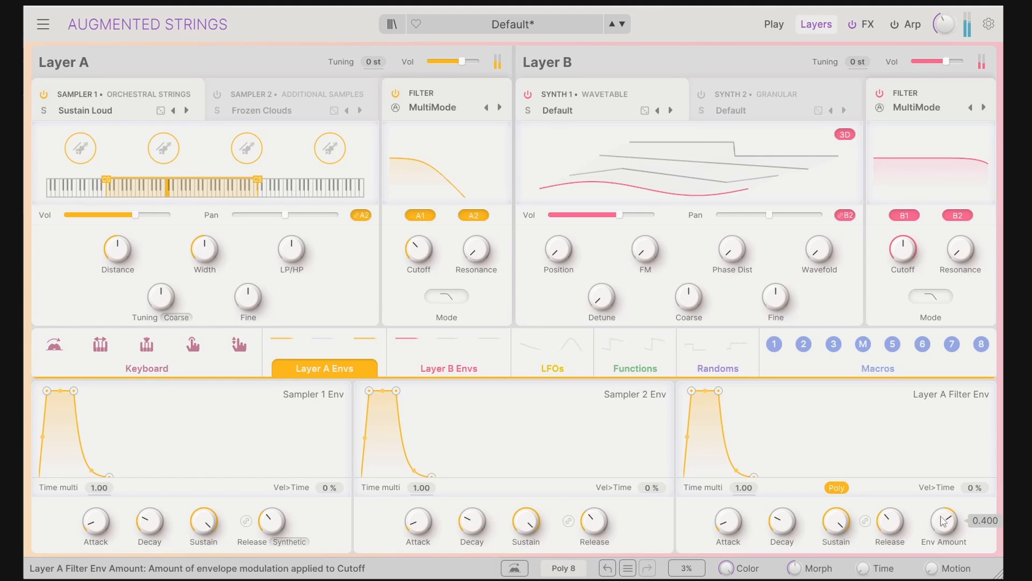
drag(729, 521, 728, 497)
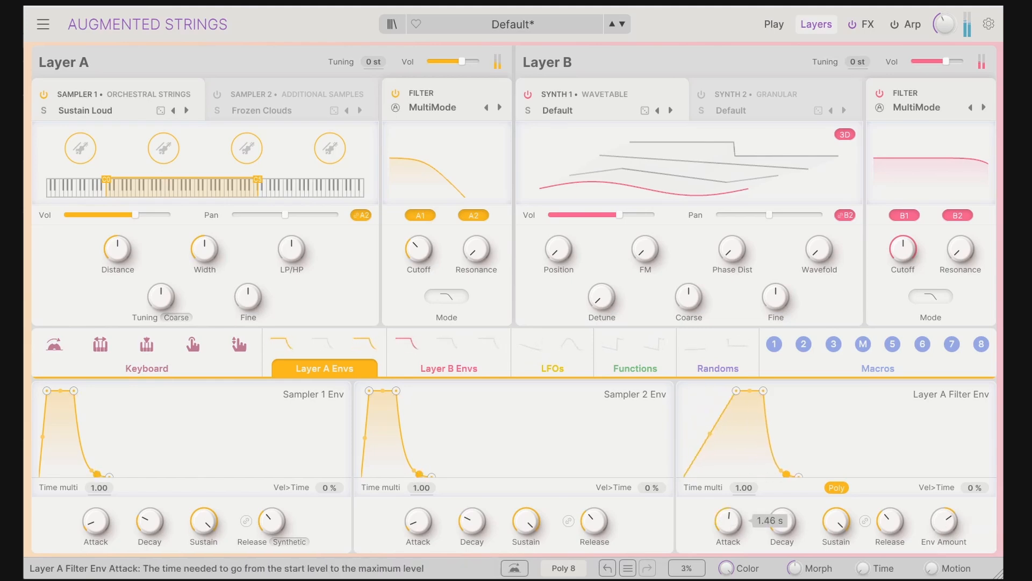
Step: View the Sampler 2 engine in Layer A and return to the Sampler 1 engine
mouse_move(425, 257)
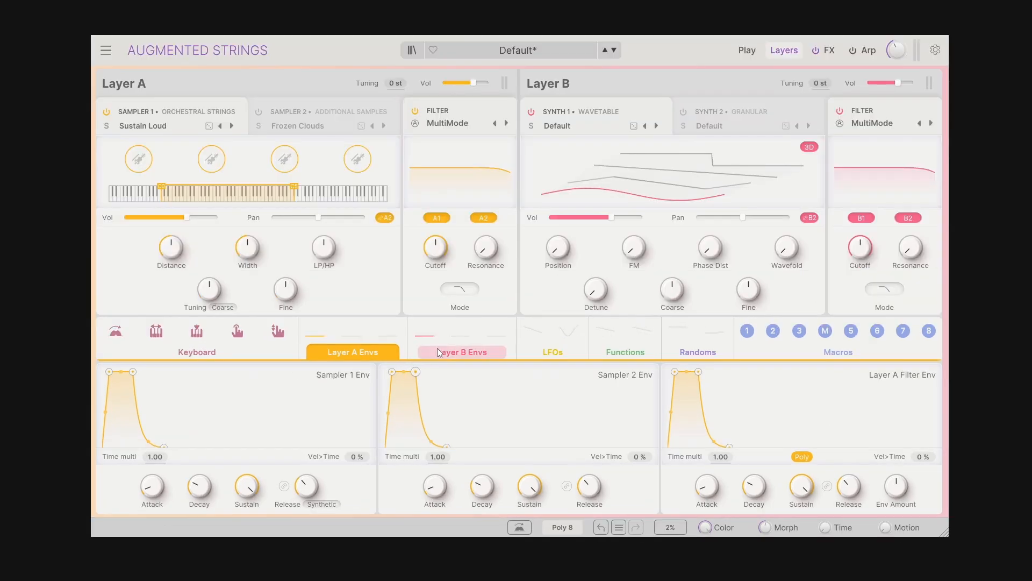
click(463, 379)
click(419, 383)
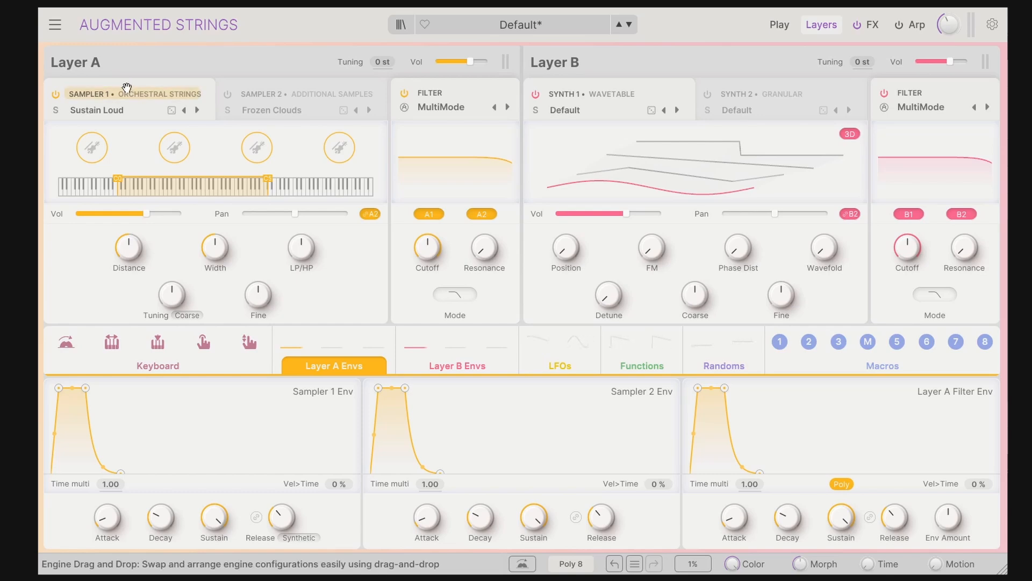
click(294, 88)
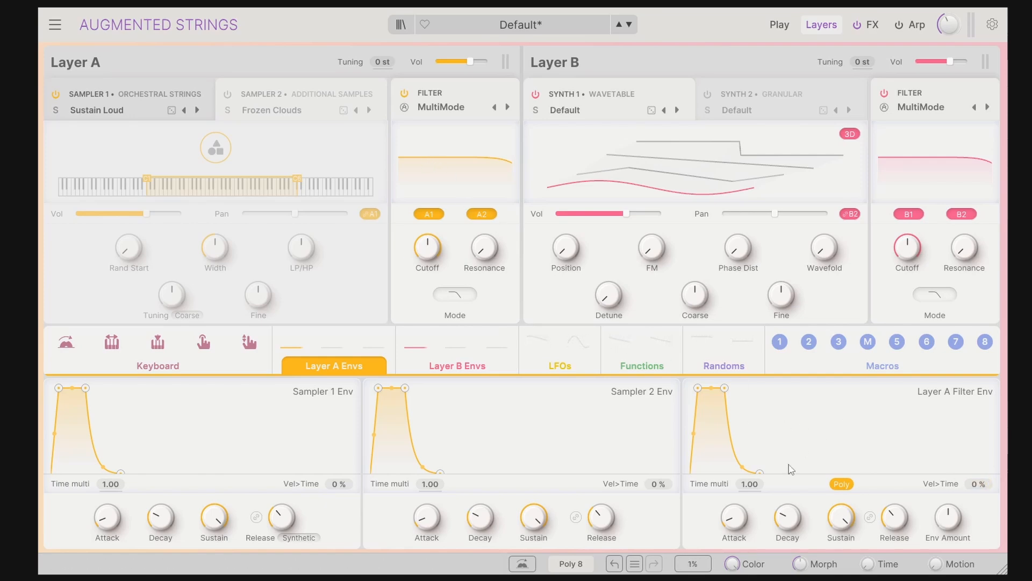
click(111, 105)
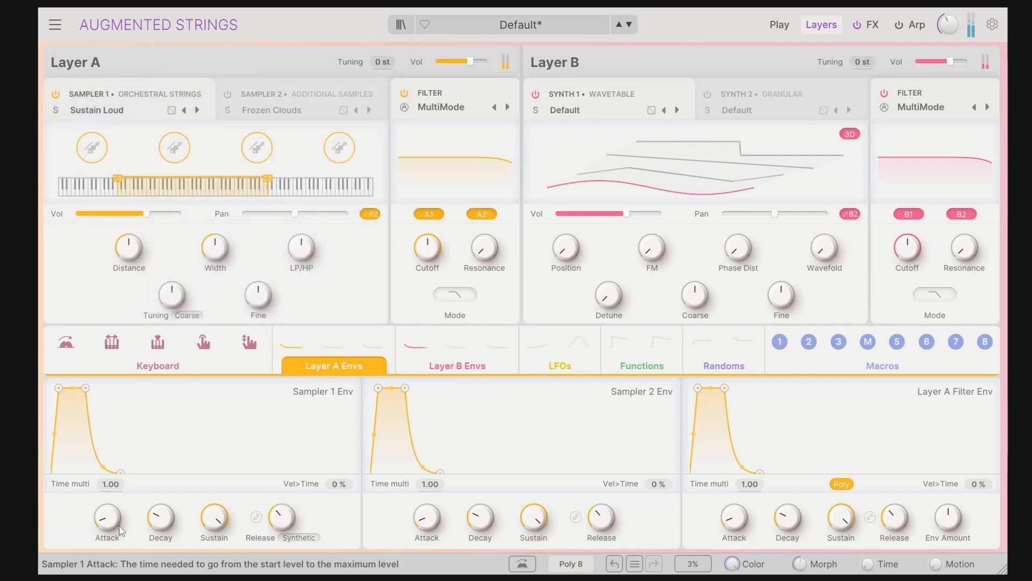
Step: Lengthen the attack and decay of the Sampler 1 envelope and lower its sustain to about half
mouse_move(107, 526)
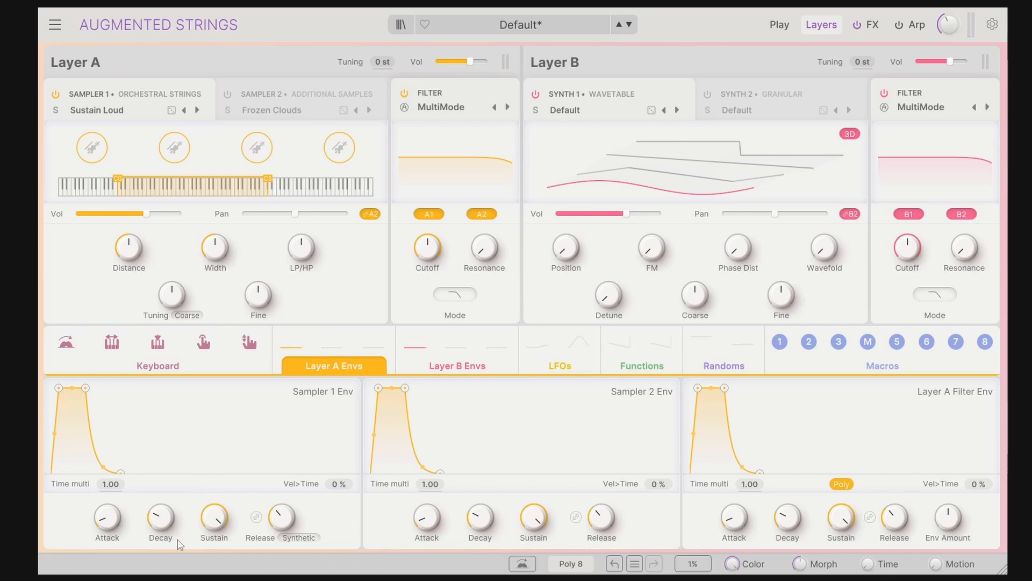
drag(108, 517, 108, 483)
drag(161, 519, 214, 549)
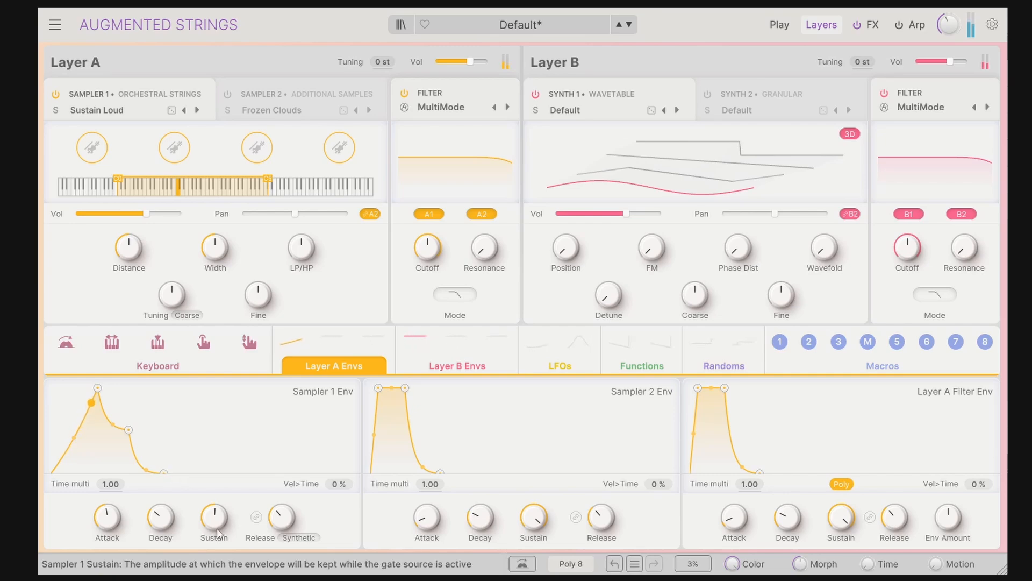
Step: Lengthen the Sampler 1 envelope's release and lower its sustain to roughly a third
drag(214, 518, 214, 508)
mouse_move(282, 516)
mouse_down()
mouse_move(289, 484)
mouse_move(282, 532)
mouse_move(291, 529)
mouse_up()
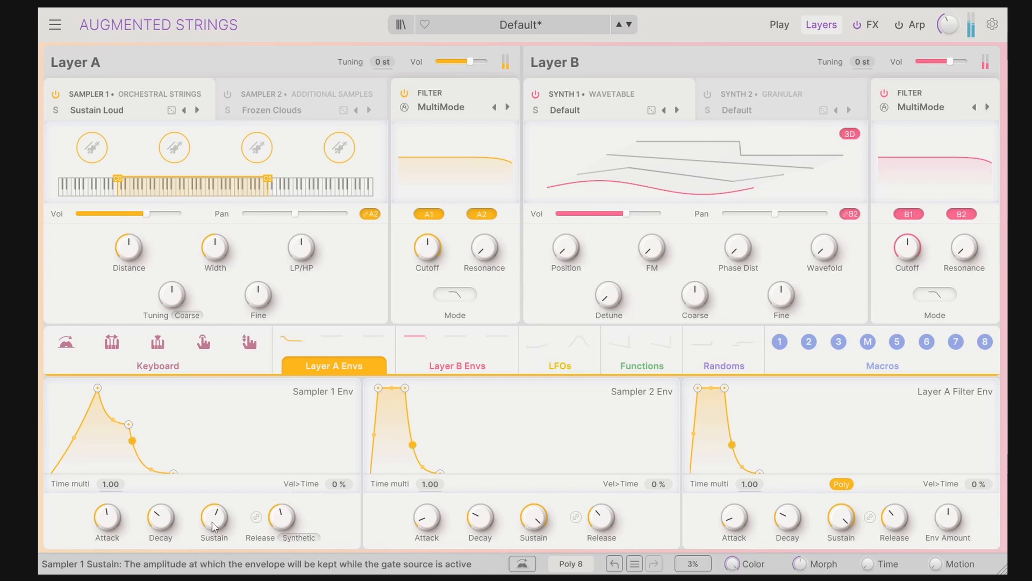
drag(214, 516, 214, 534)
Step: Turn off the Sampler 1 and Synth 1 engines and switch on Sampler 2 in Layer A
click(56, 95)
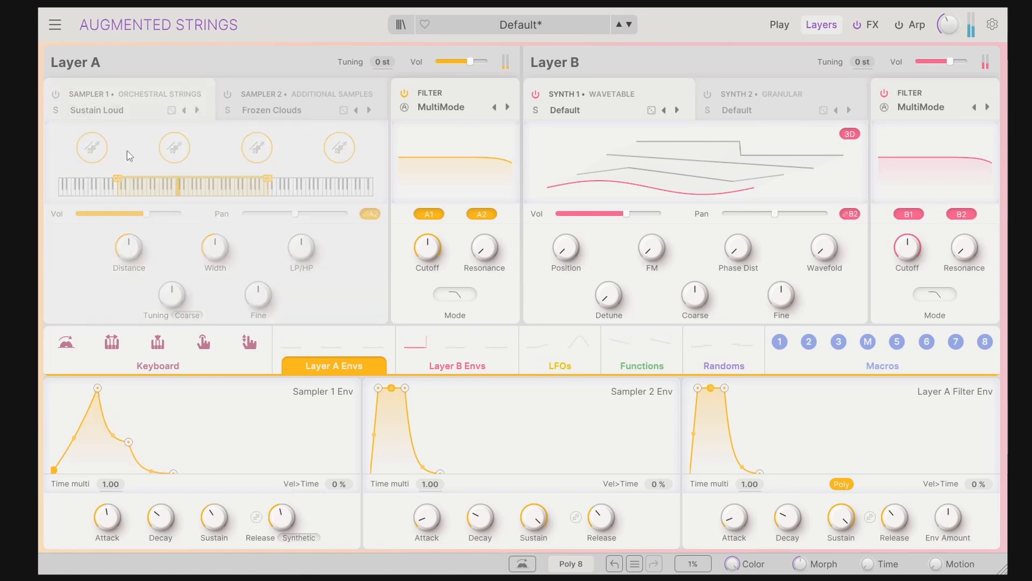
click(535, 95)
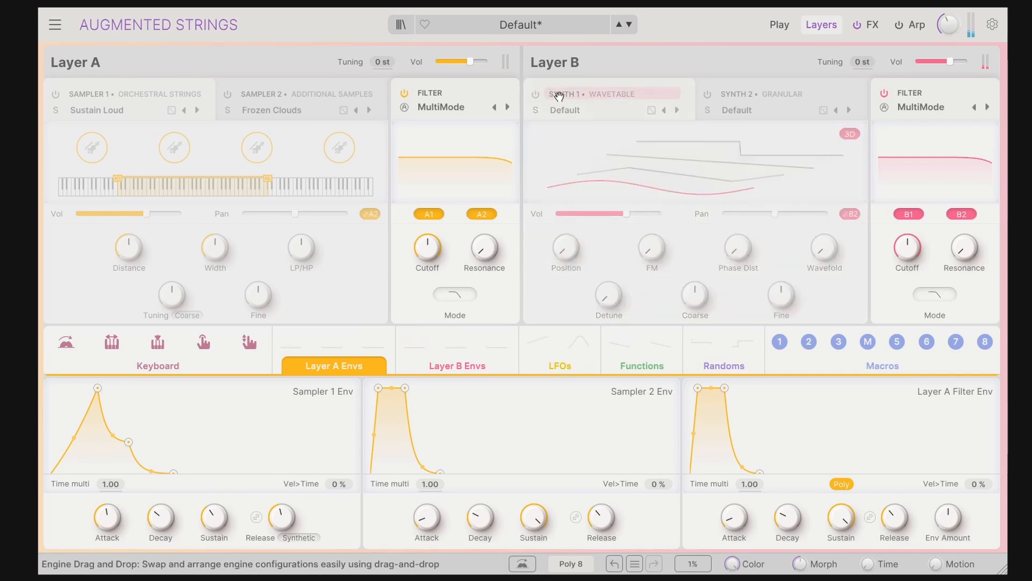
click(268, 90)
click(228, 95)
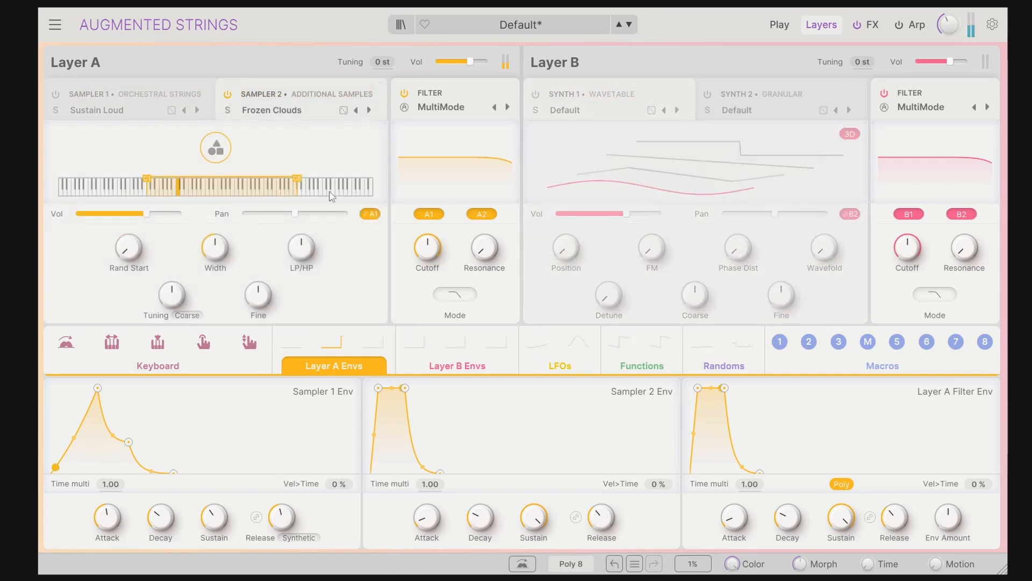
Step: Set the Sampler 2 envelope's attack to 232 ms and switch the Sampler 1 engine back on
drag(427, 517, 427, 503)
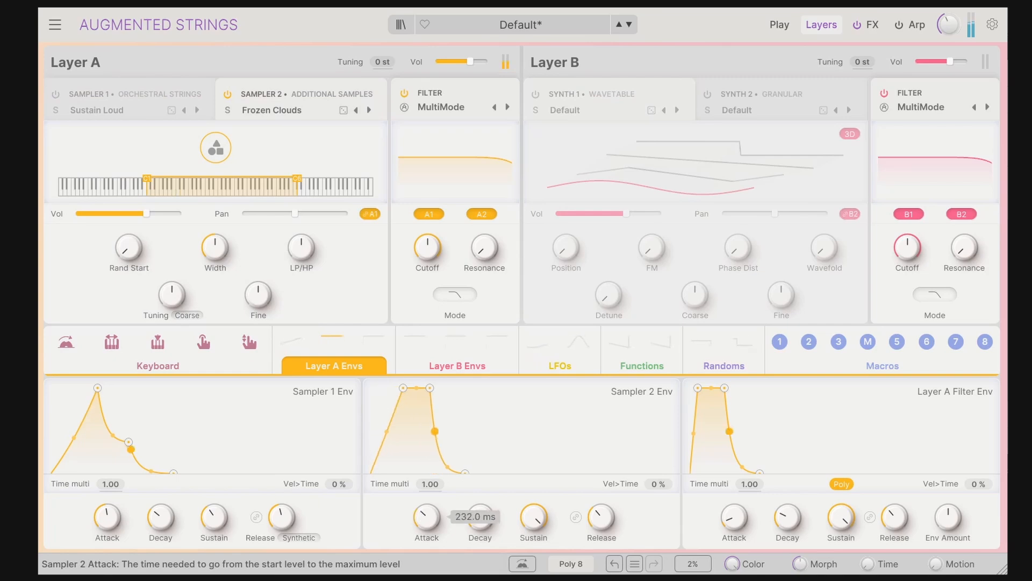
click(56, 94)
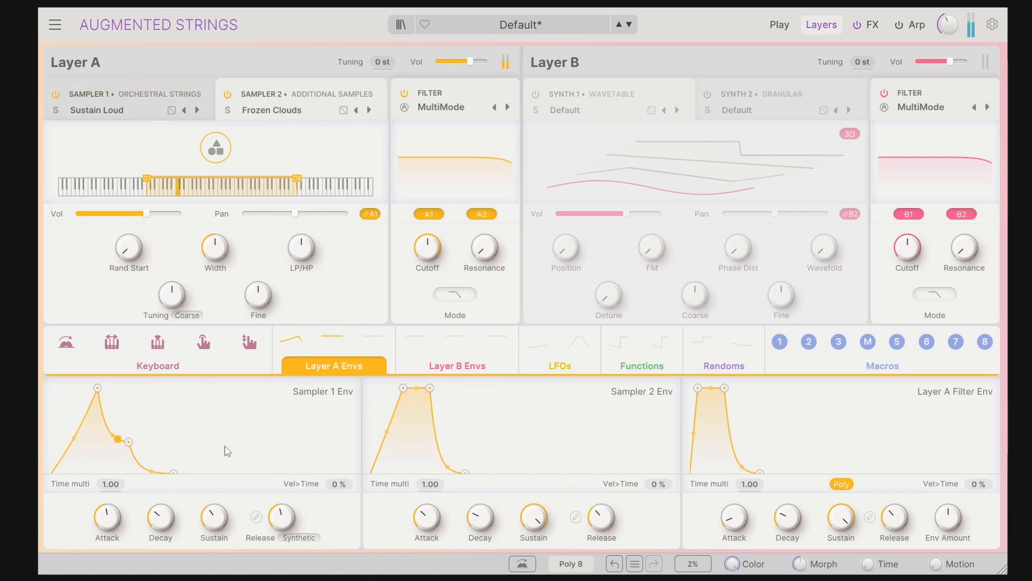
Step: Remove the macro modulation from the Layer A filter cutoff
mouse_move(491, 338)
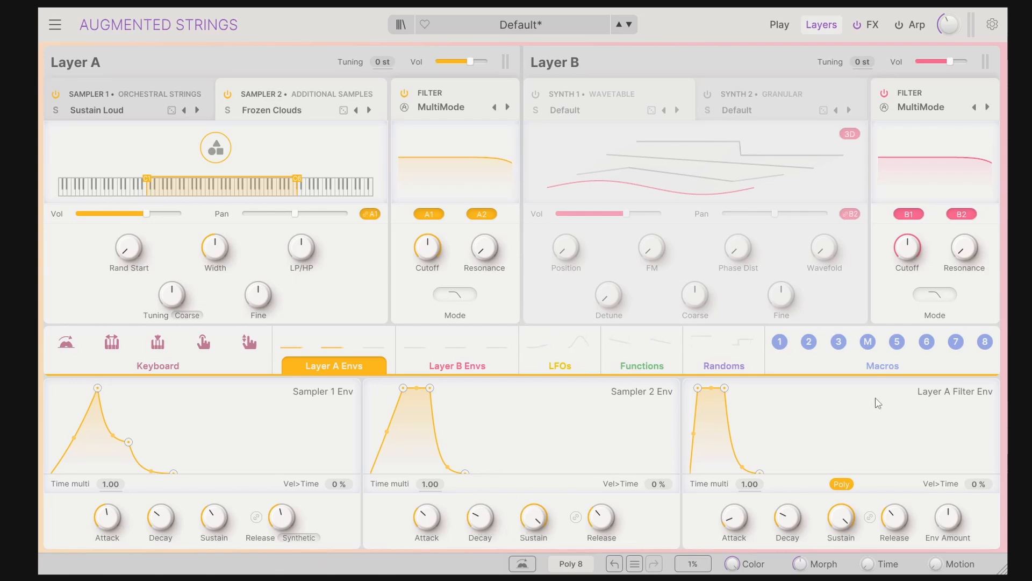
mouse_move(431, 255)
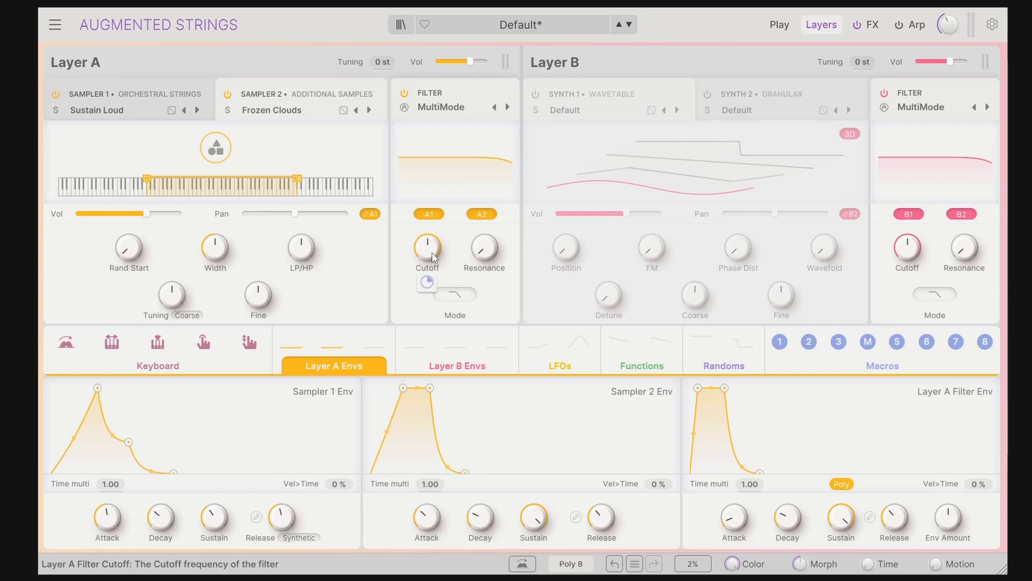
double_click(432, 278)
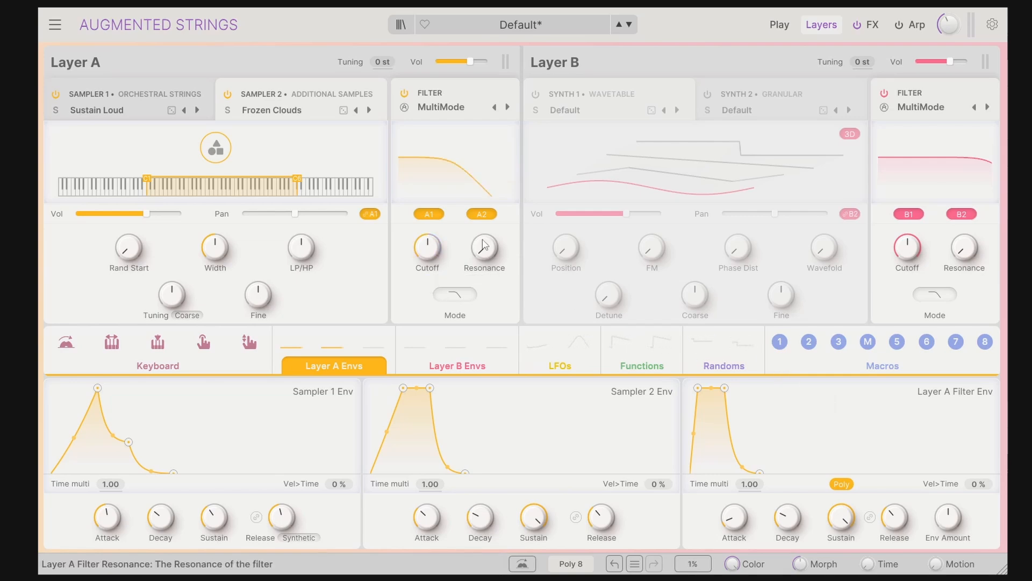
Step: Set the Layer A filter's resonance to 0.408 with a slightly lower cutoff, and raise its envelope amount to maximum
mouse_move(943, 525)
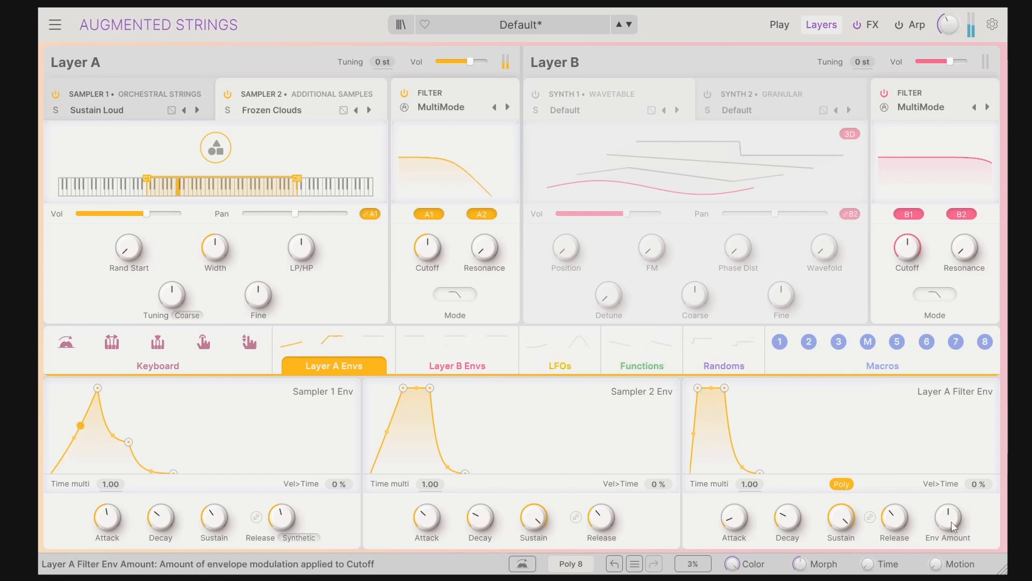
drag(949, 517, 949, 509)
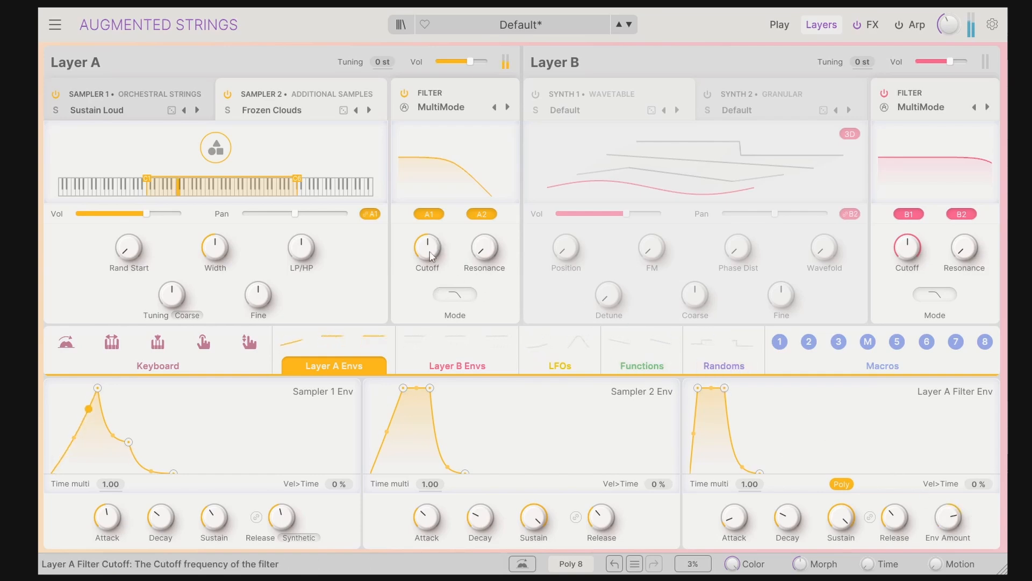
mouse_move(430, 256)
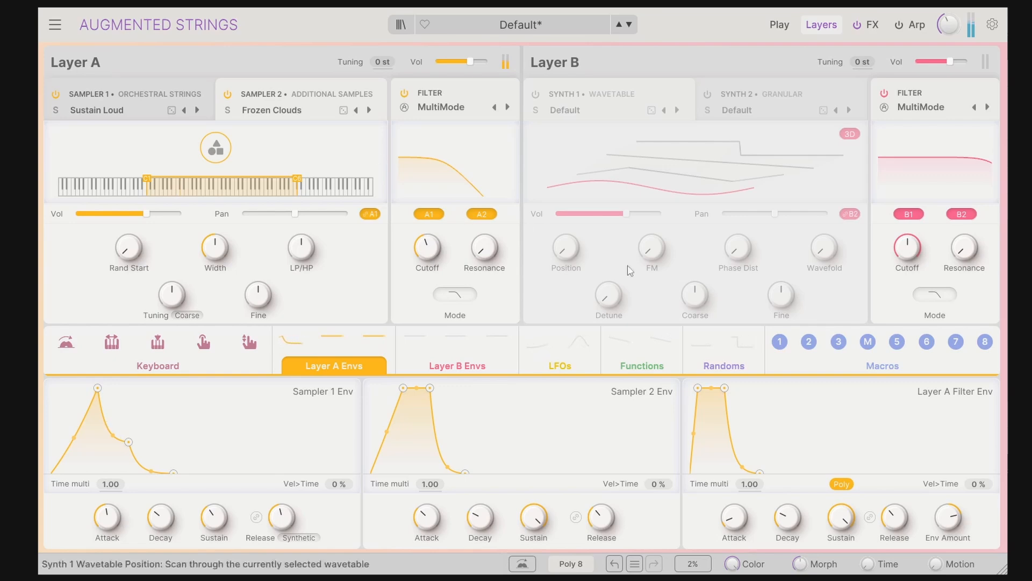
drag(482, 253, 481, 208)
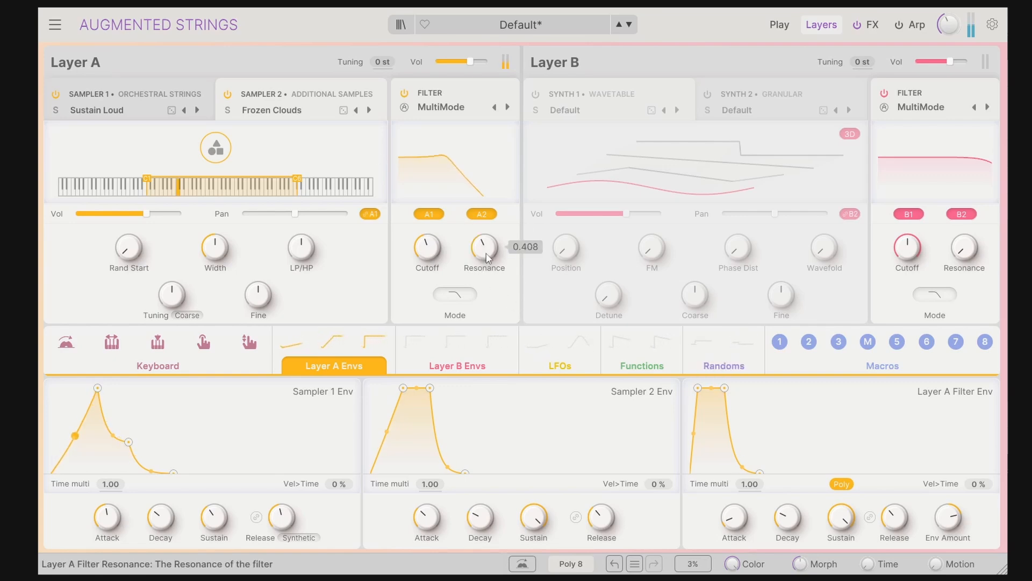
drag(949, 520, 950, 519)
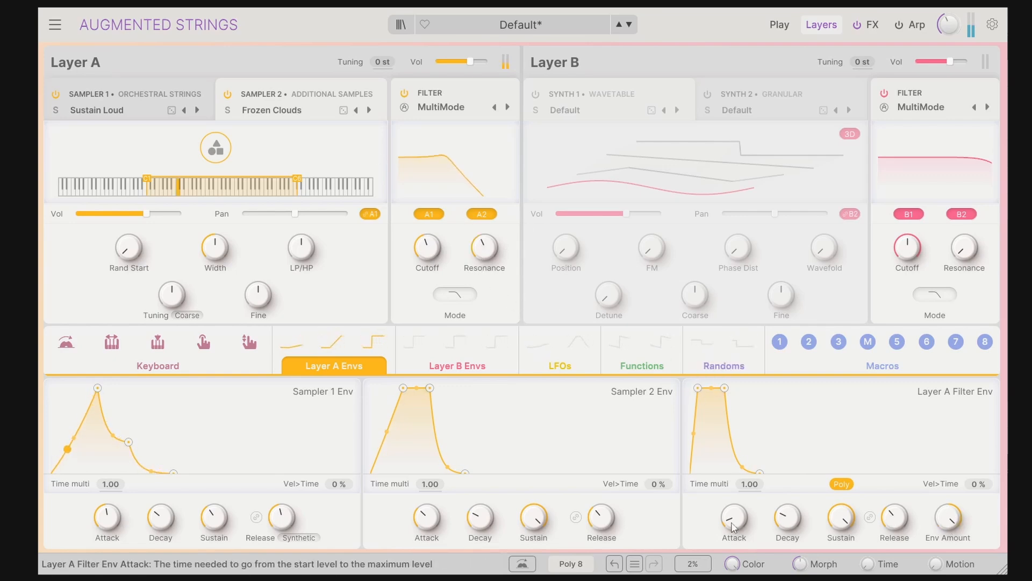
Step: Lengthen the Layer A filter envelope's attack, make its envelope amount negative and raise the filter cutoff
drag(734, 532, 730, 543)
drag(735, 517, 734, 514)
drag(426, 244, 426, 266)
drag(949, 516, 949, 546)
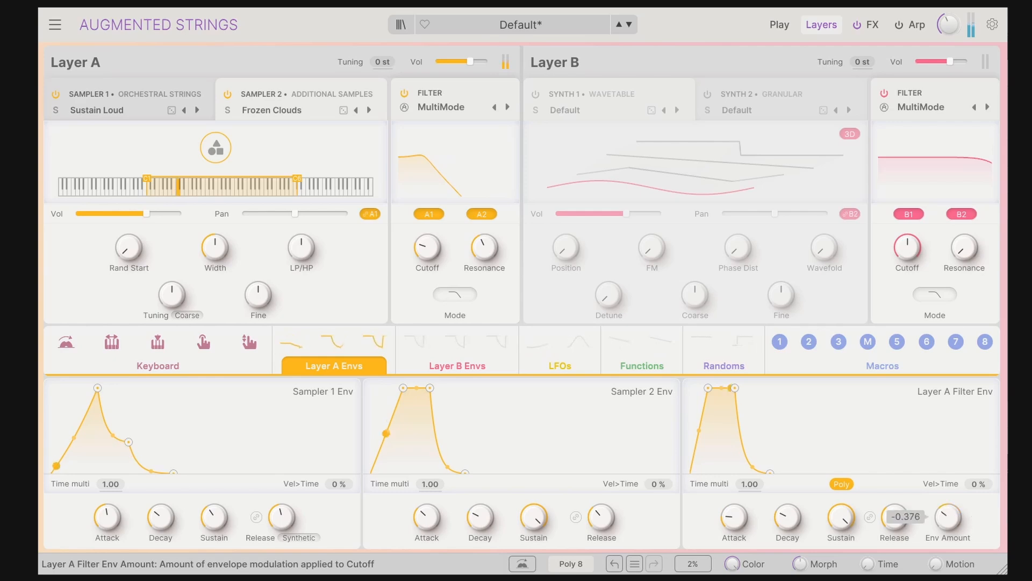
drag(427, 248, 427, 217)
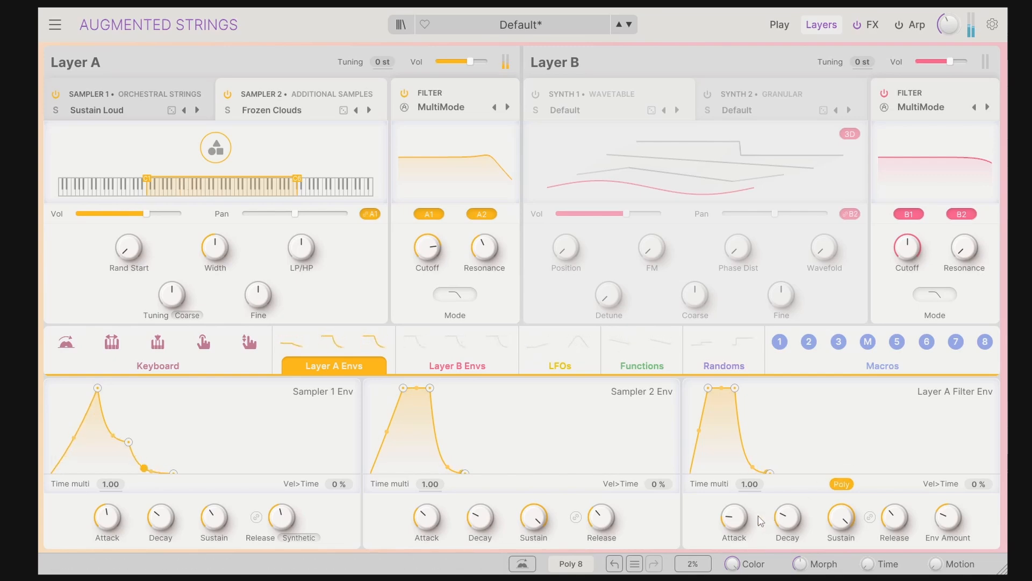
mouse_move(737, 523)
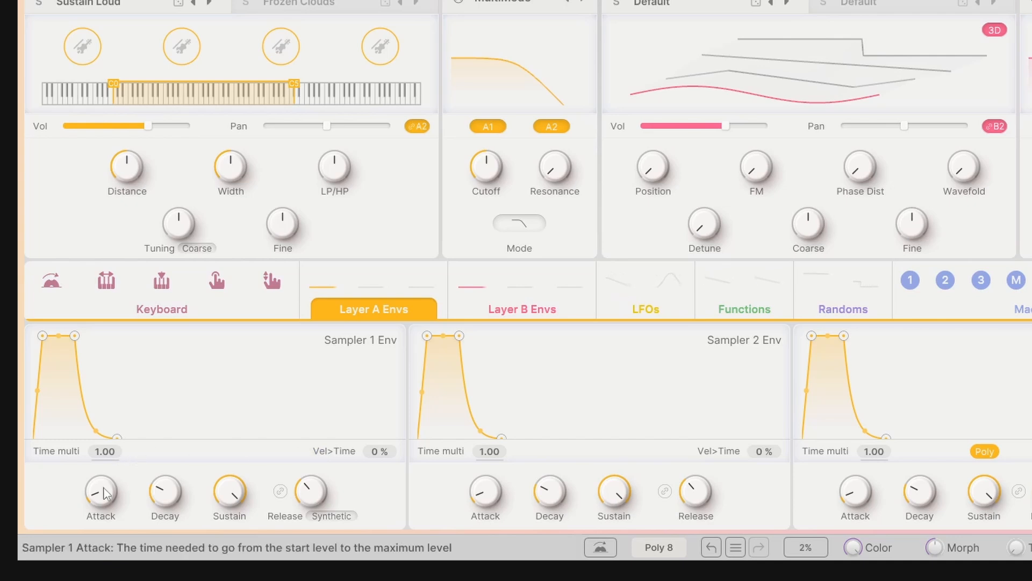
Step: Drop the Sampler 1 envelope's sustain to zero and lengthen its attack and decay
mouse_move(104, 501)
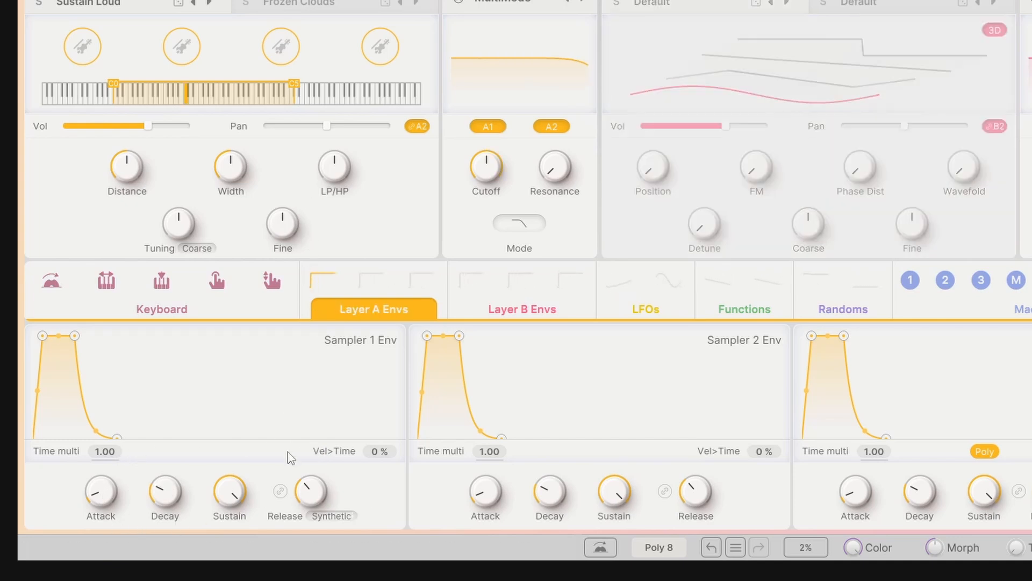
mouse_move(323, 500)
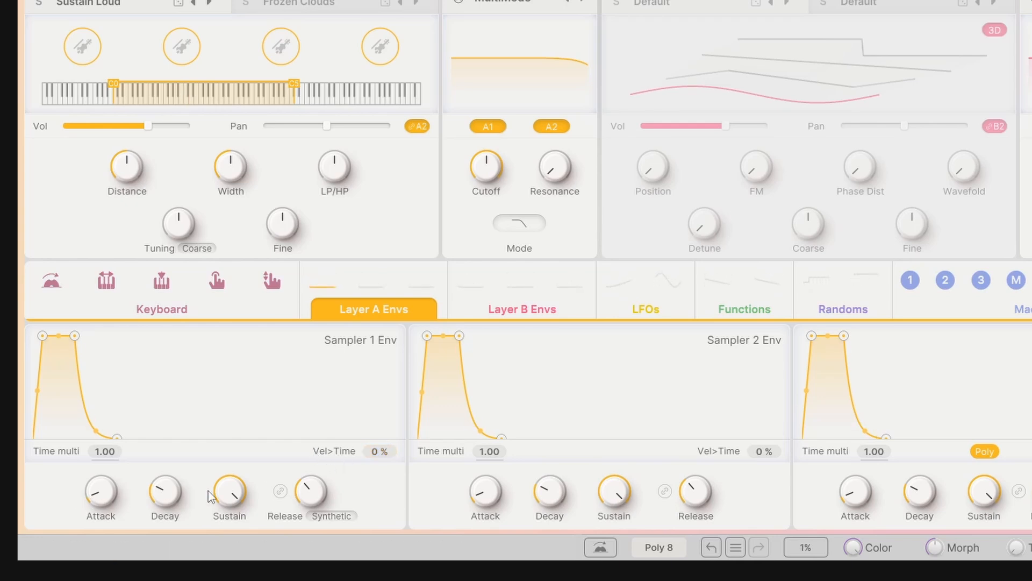
drag(230, 489, 179, 489)
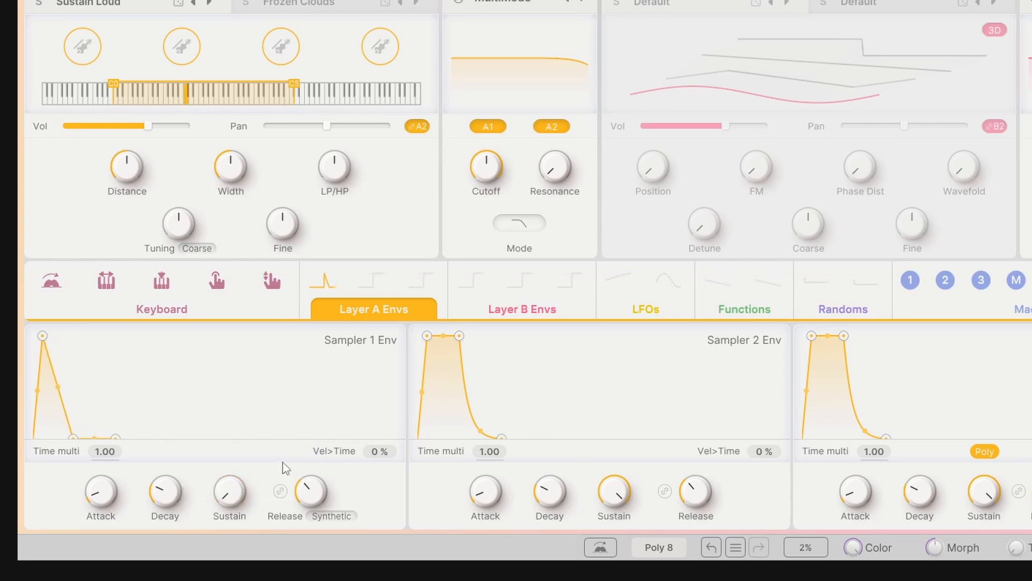
drag(383, 451, 382, 383)
drag(101, 492, 101, 470)
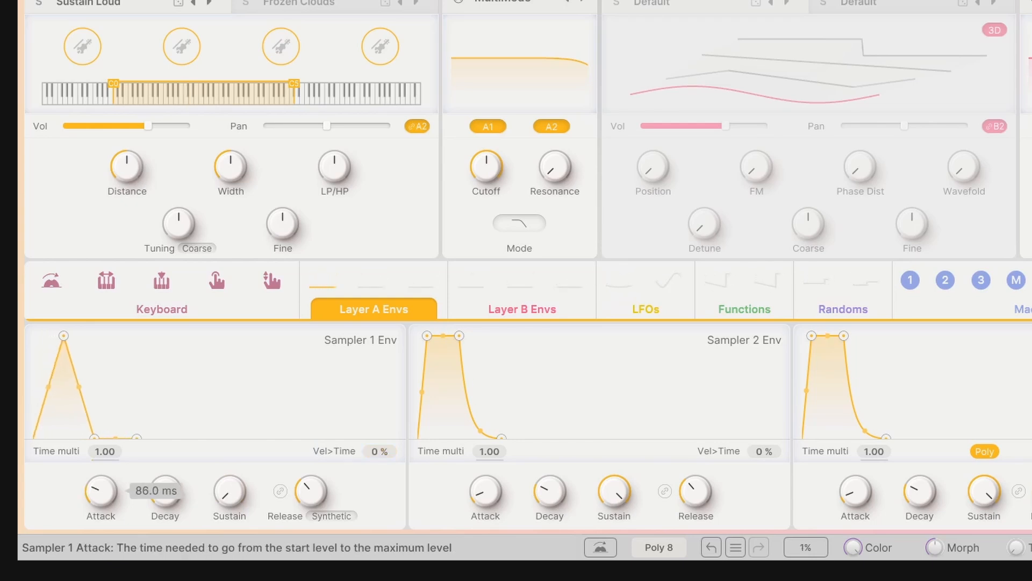
drag(156, 503, 181, 501)
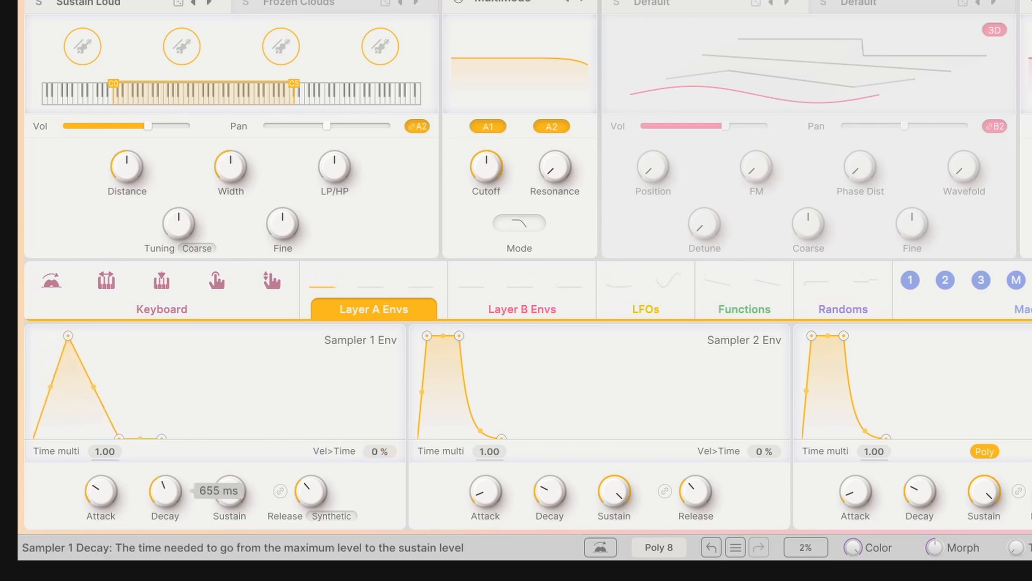
drag(101, 491, 101, 476)
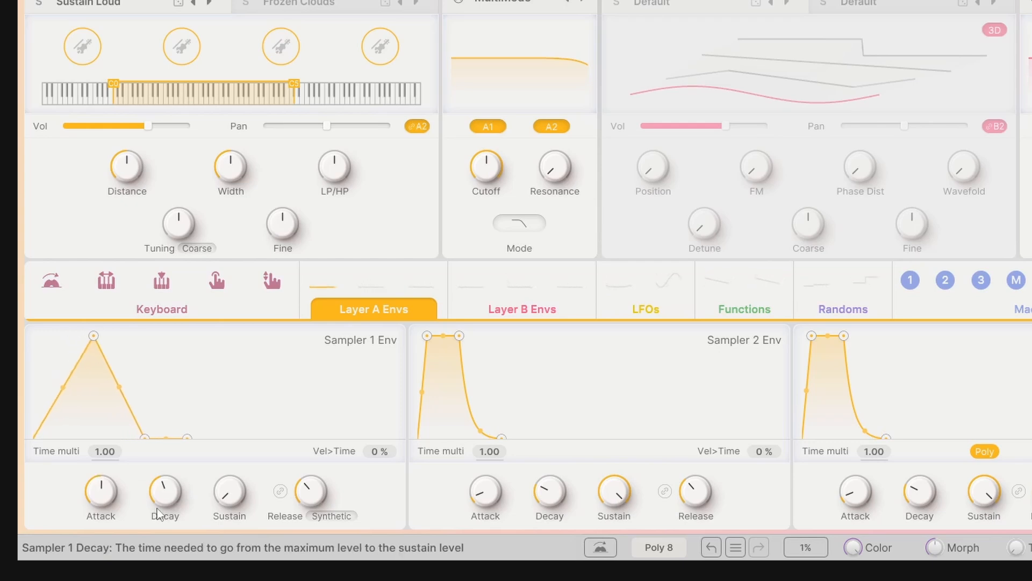
drag(165, 491, 165, 482)
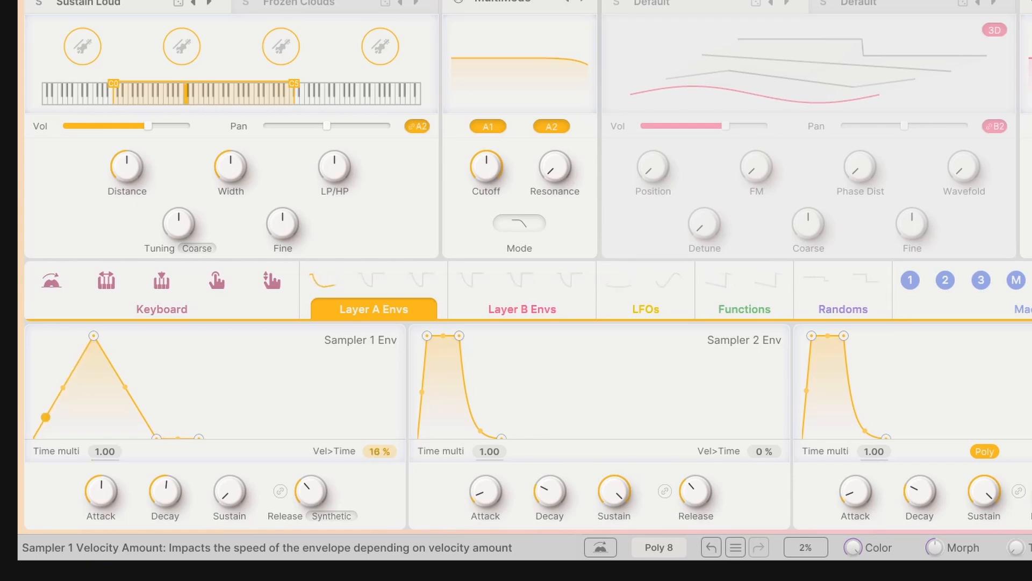
Step: Try a Vel>Time amount of 54 % and other time multiplier values on the Sampler 1 envelope, restoring 0 % and 1.00
drag(380, 451, 380, 424)
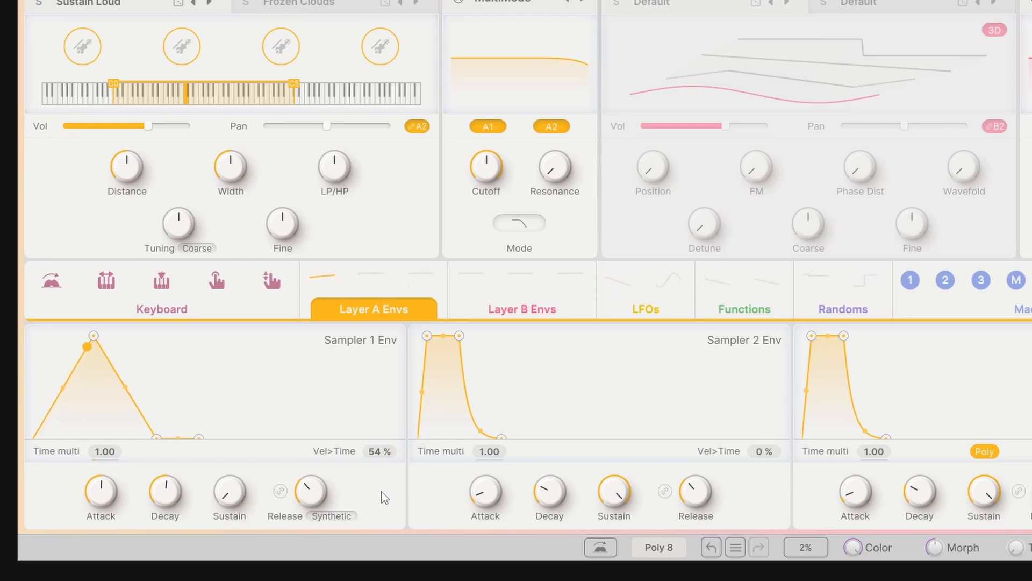
drag(380, 451, 380, 455)
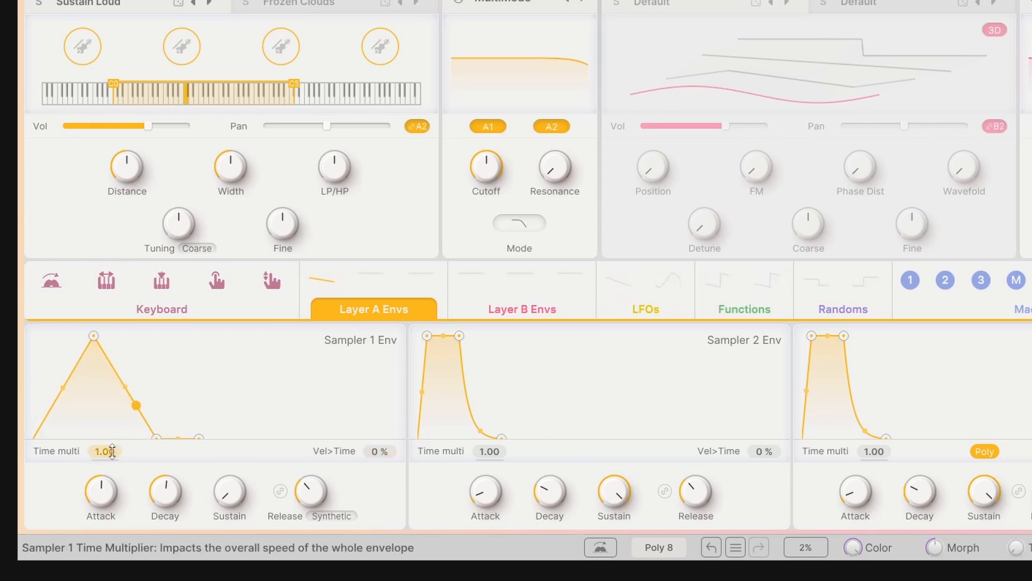
drag(111, 451, 111, 398)
drag(105, 452, 105, 408)
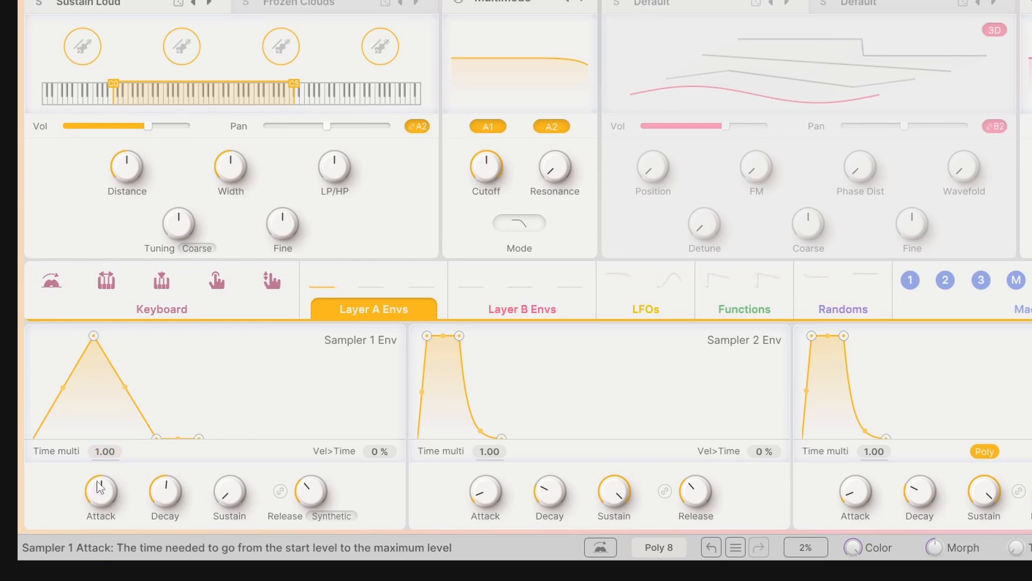
Step: Shorten the Sampler 1 envelope's attack, and try a time multiplier of 0.33 before resetting it to 1.00
drag(101, 490, 101, 509)
drag(176, 493, 177, 490)
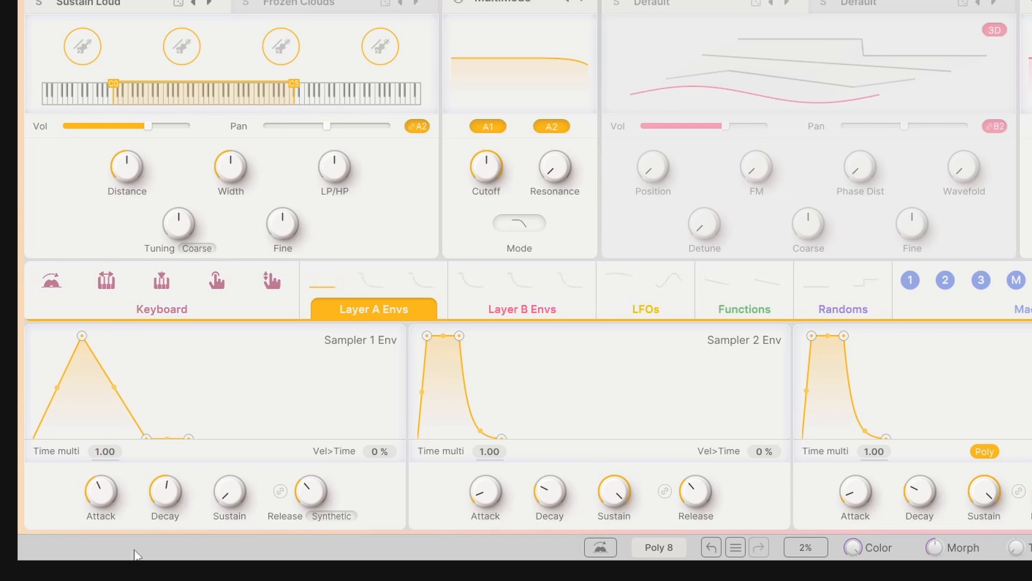
drag(105, 451, 105, 495)
double_click(105, 451)
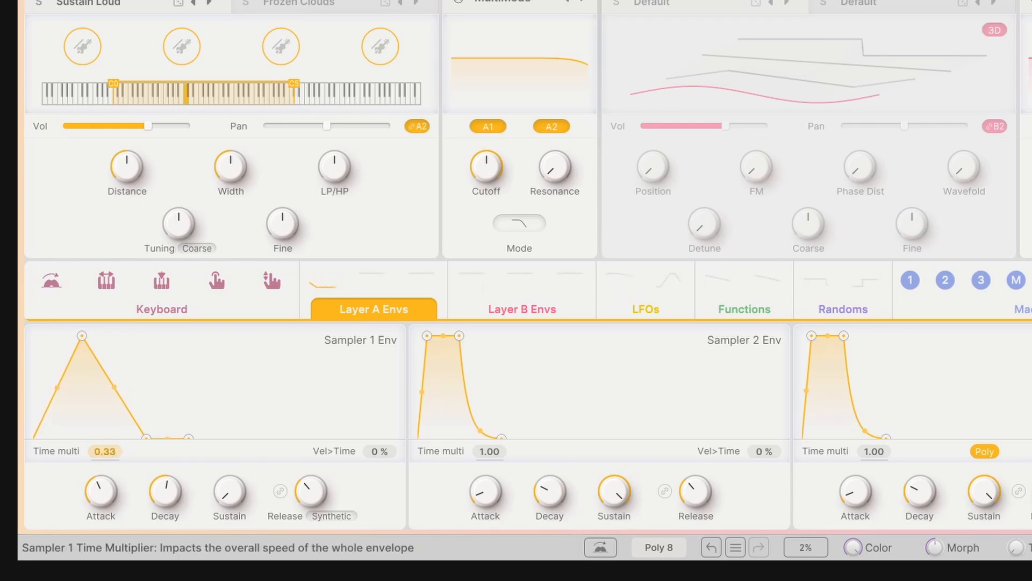
Step: With the release temporarily linked to the decay, raise the Sampler 1 envelope's sustain and shorten its decay
click(281, 494)
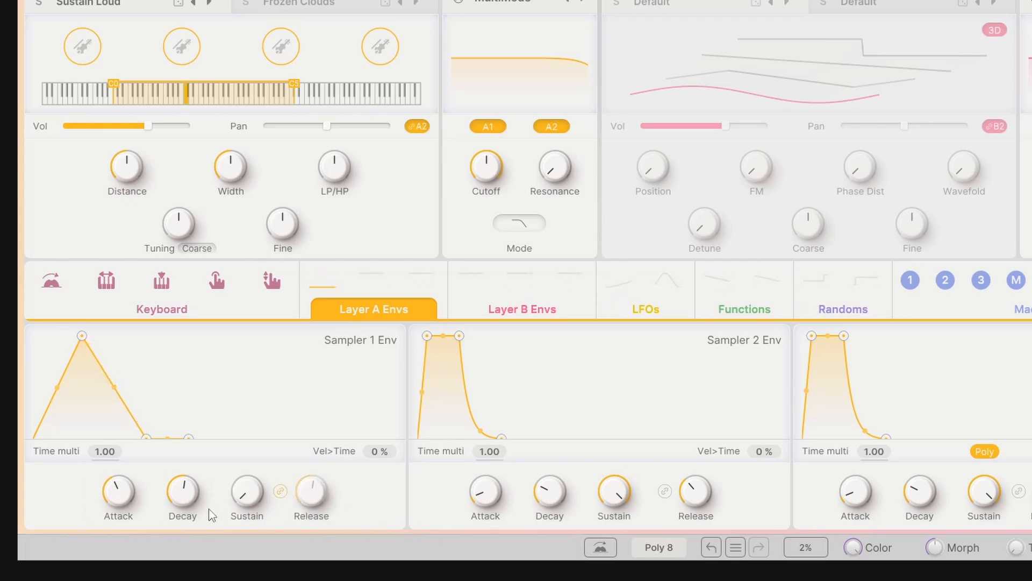
mouse_move(184, 507)
drag(183, 490, 183, 477)
drag(246, 490, 247, 440)
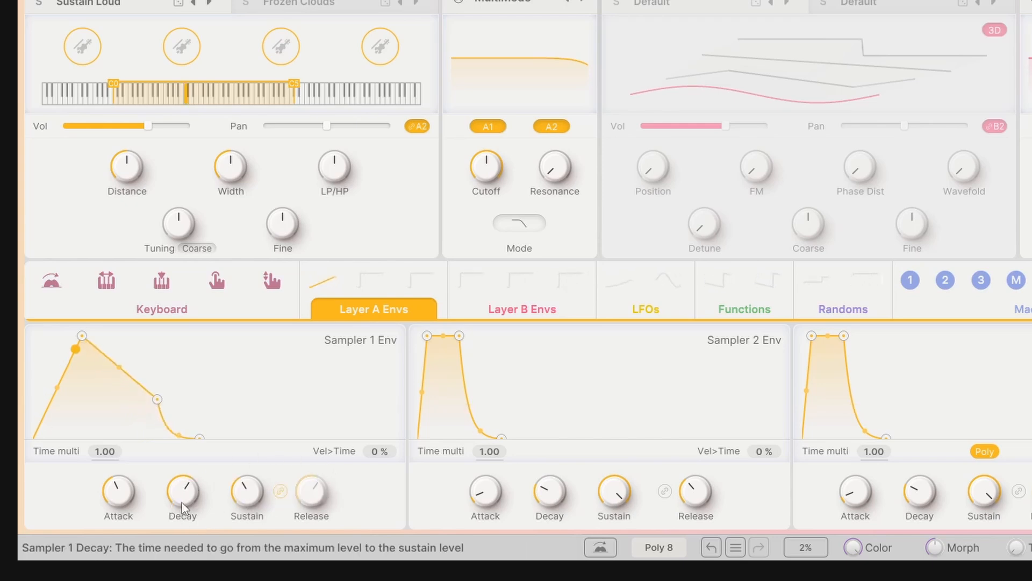
mouse_move(183, 491)
mouse_down()
mouse_move(184, 538)
mouse_move(183, 452)
mouse_move(183, 511)
mouse_up()
click(280, 491)
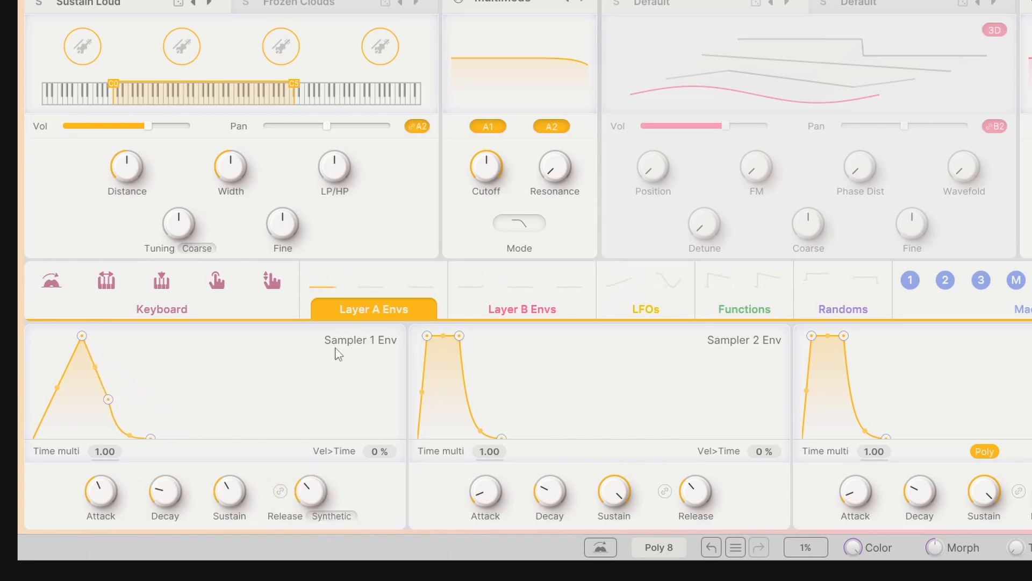
Step: Check the Sampler 1 release types, keeping Synthetic, and lengthen the envelope's release and raise its sustain
click(342, 522)
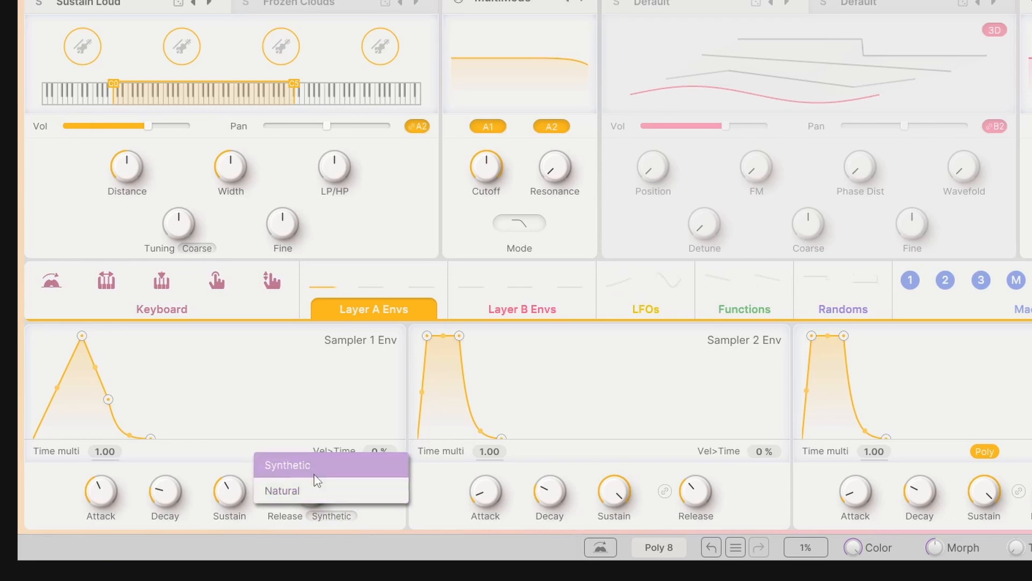
click(228, 472)
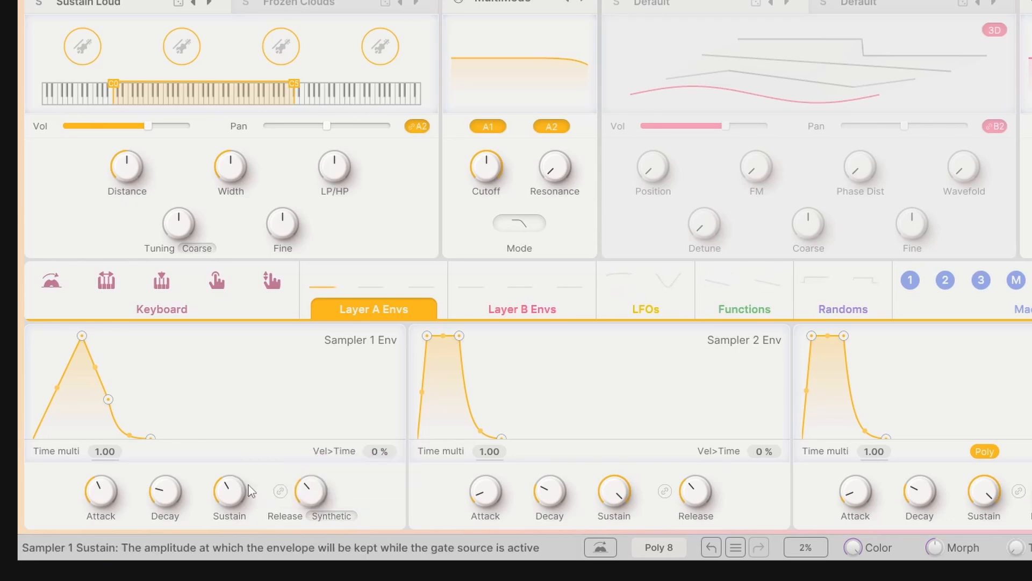
drag(311, 490, 312, 473)
drag(230, 490, 231, 463)
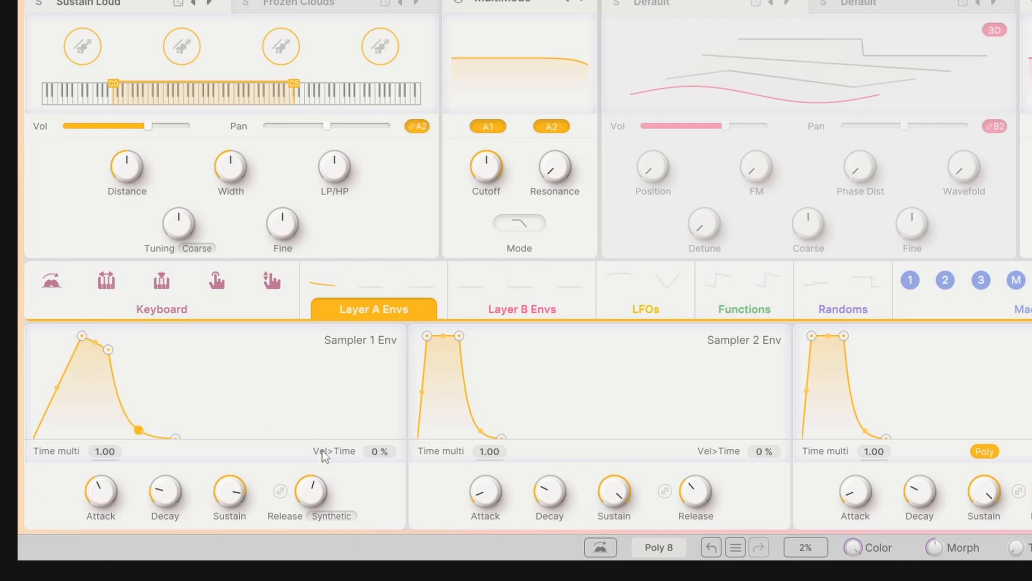
Step: Switch the Sampler 1 envelope's release type to Natural and shorten its release
click(330, 514)
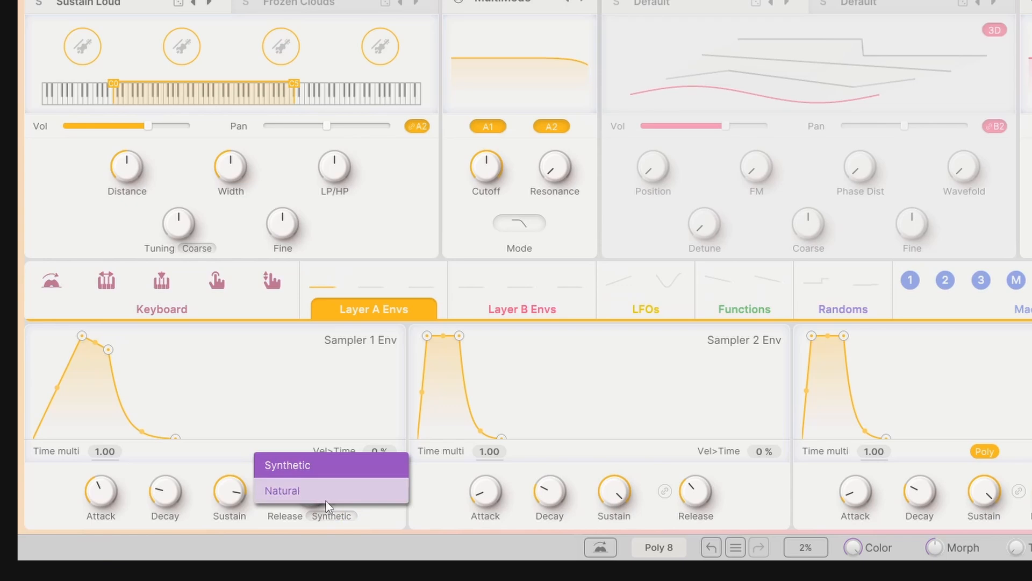
click(298, 492)
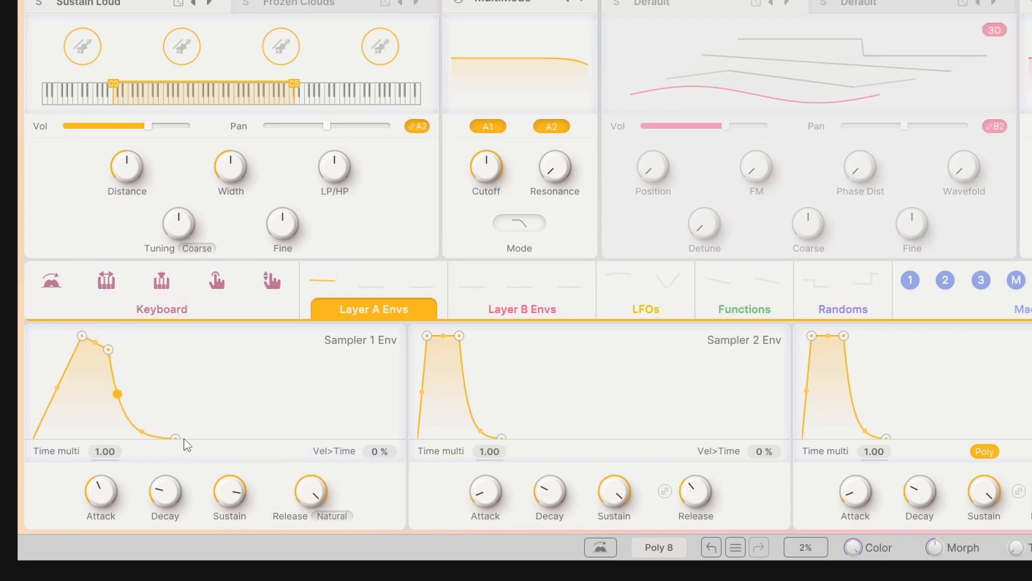
mouse_move(302, 502)
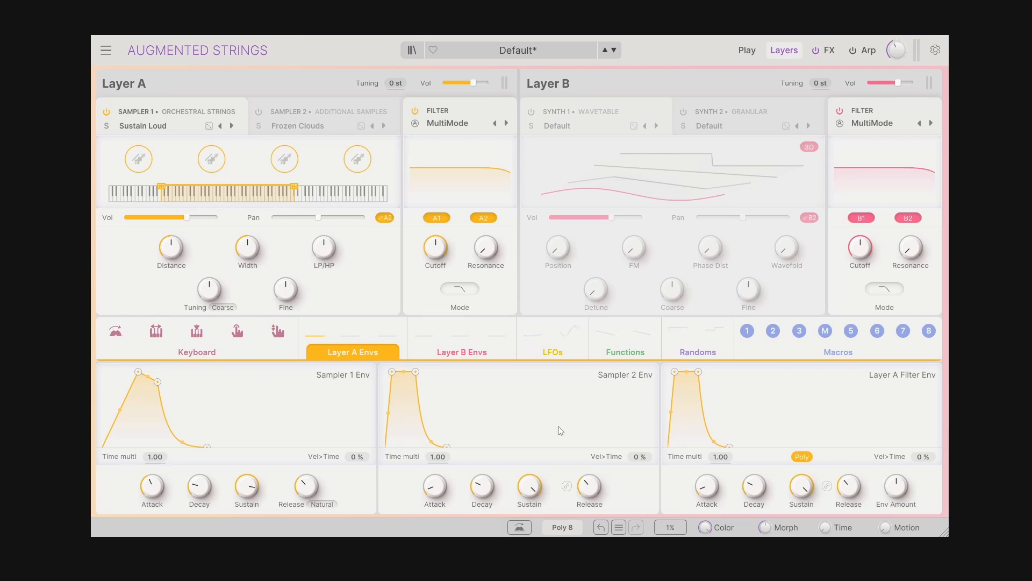
Step: After a look at the Layer B envelopes, lower the Layer A filter cutoff and set the Layer A filter envelope's release to 735 ms
click(451, 355)
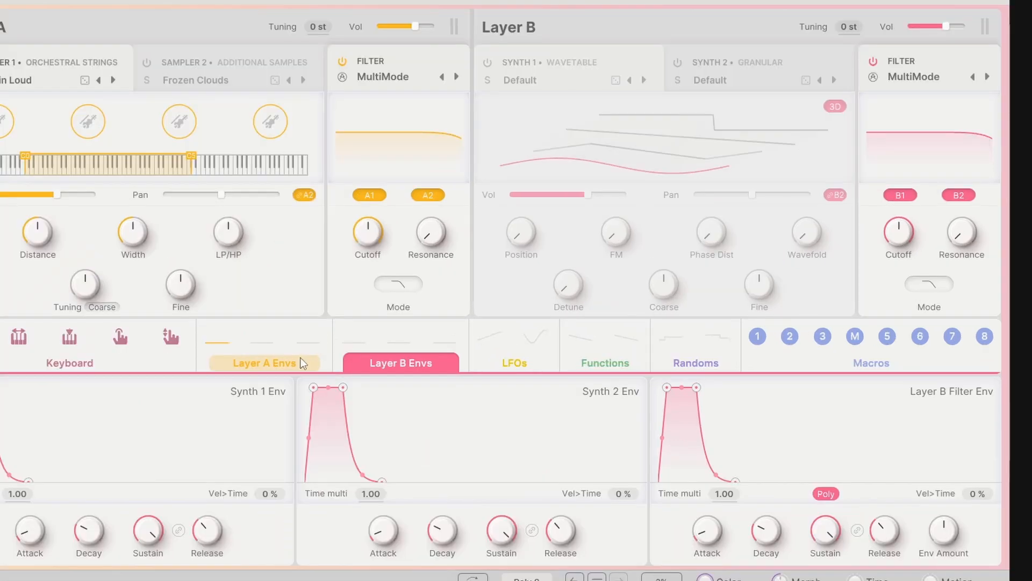
click(384, 347)
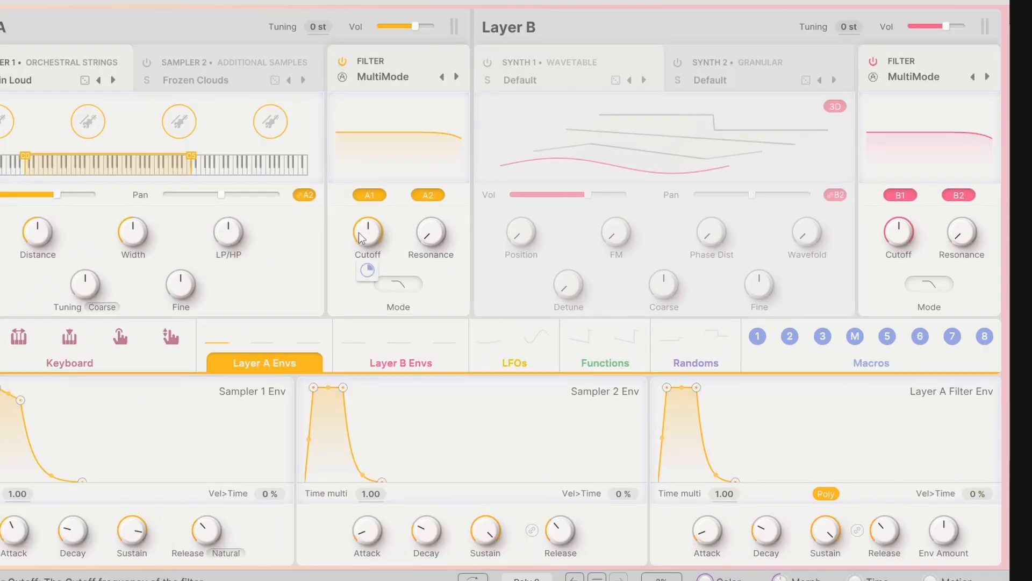
drag(368, 232, 376, 279)
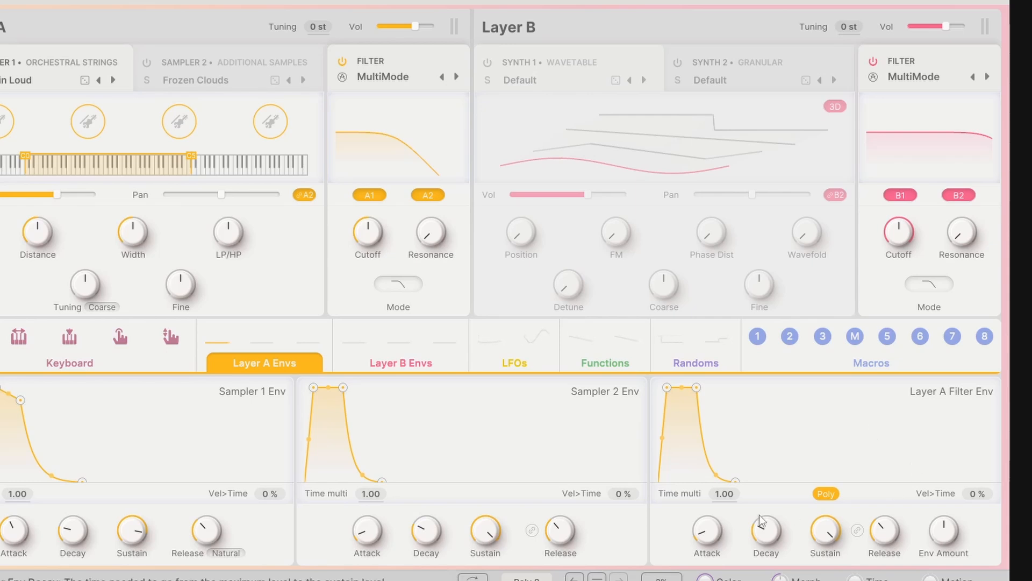
drag(905, 538, 906, 525)
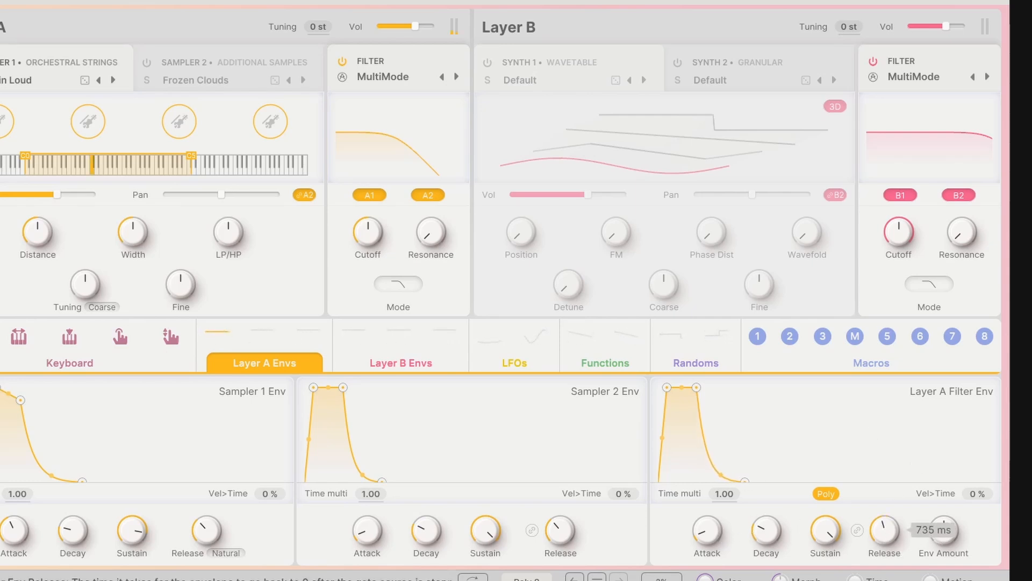
click(950, 540)
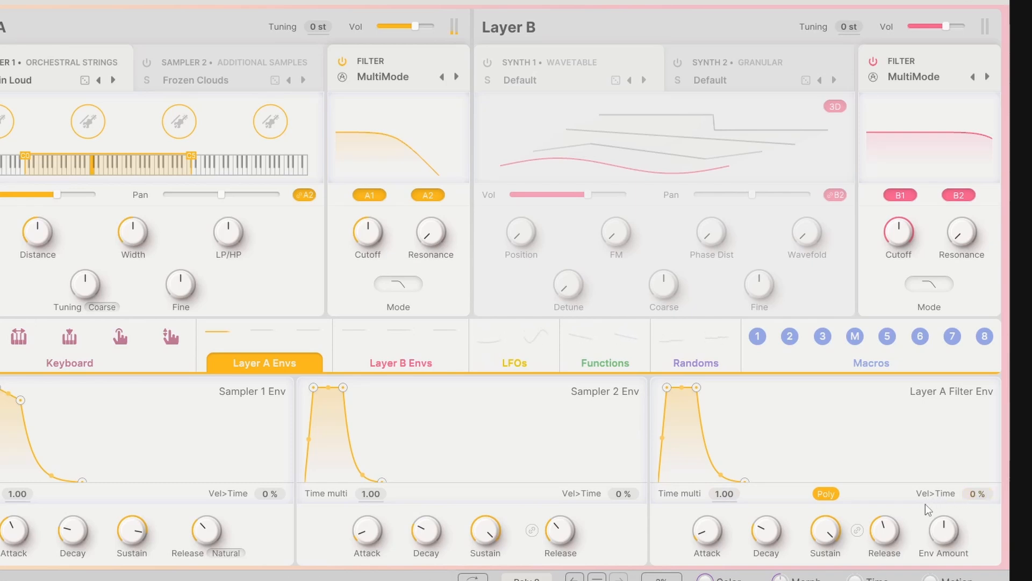
Step: Compare the Layer A filter envelope with Poly off and on, using a 294 Hz cutoff and a raised Env Amount, leaving Poly on
click(826, 495)
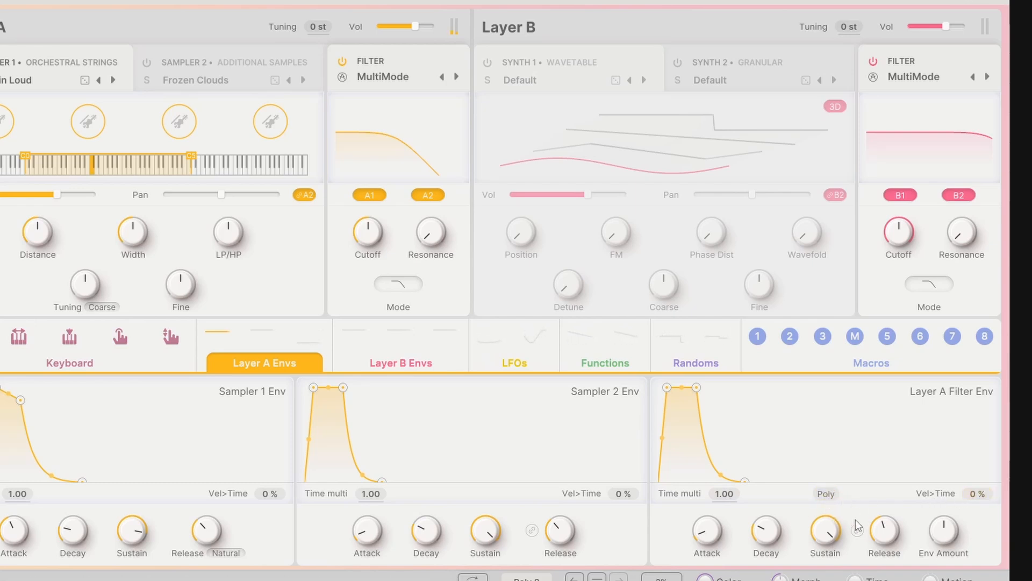
click(826, 493)
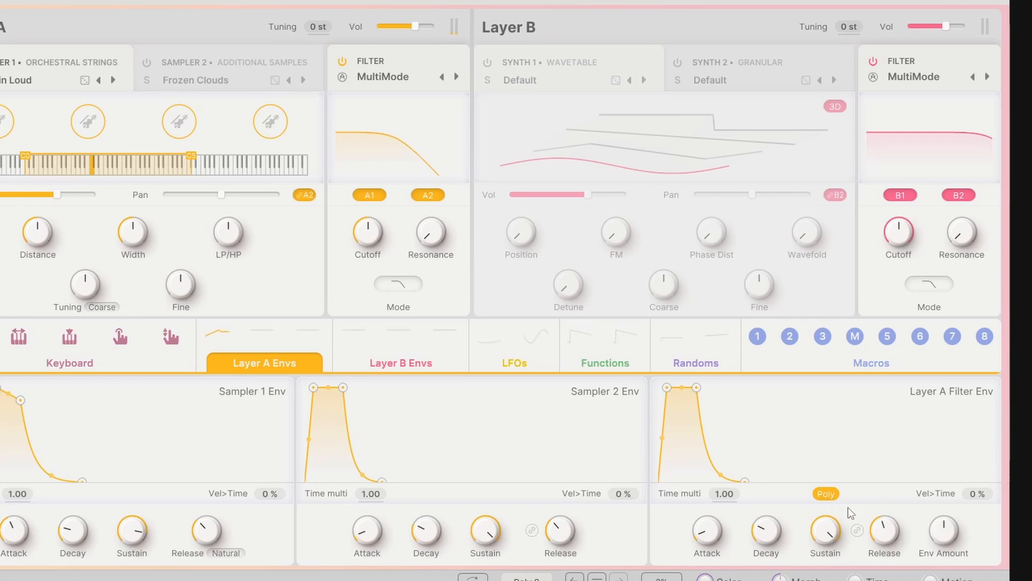
click(826, 493)
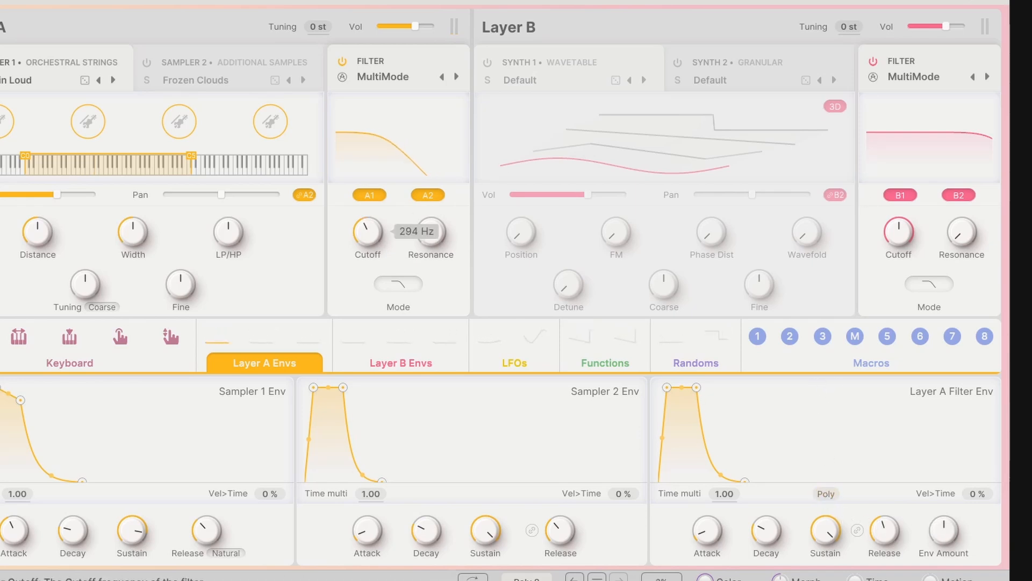
drag(955, 542, 955, 536)
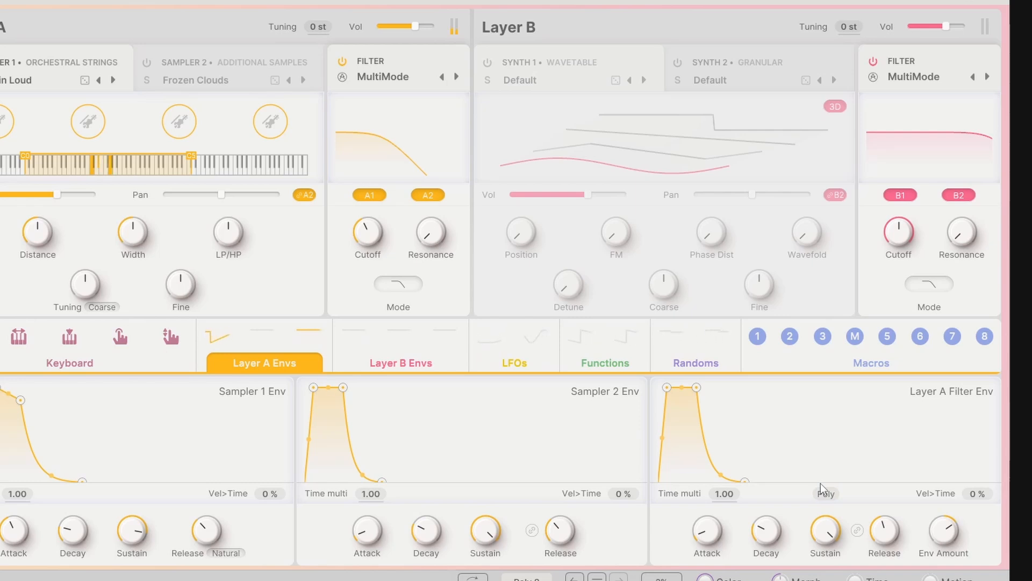
click(824, 491)
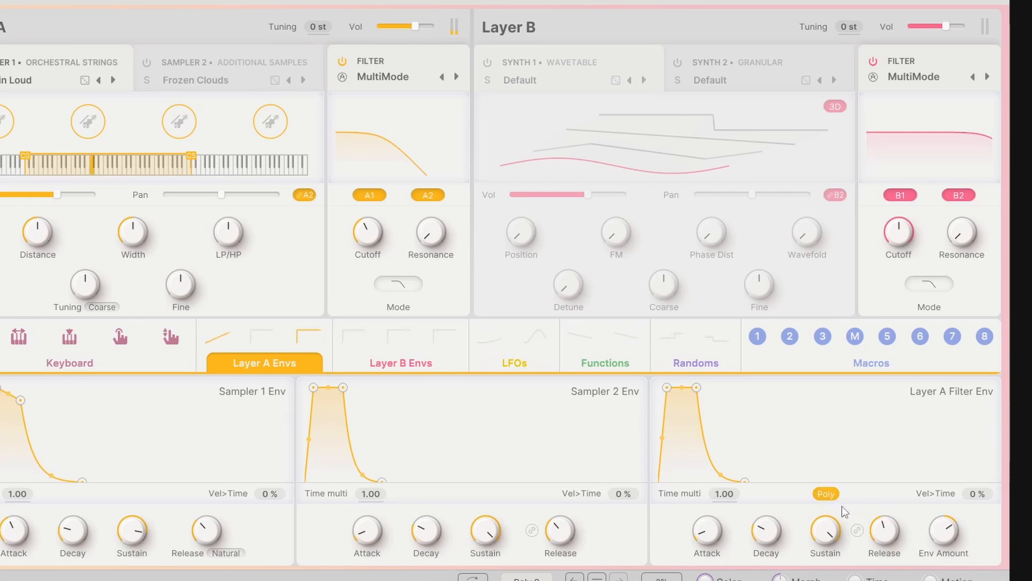
Step: Discard the envelope and filter edits by switching to the Del Mar preset and back to Default
drag(719, 524, 751, 429)
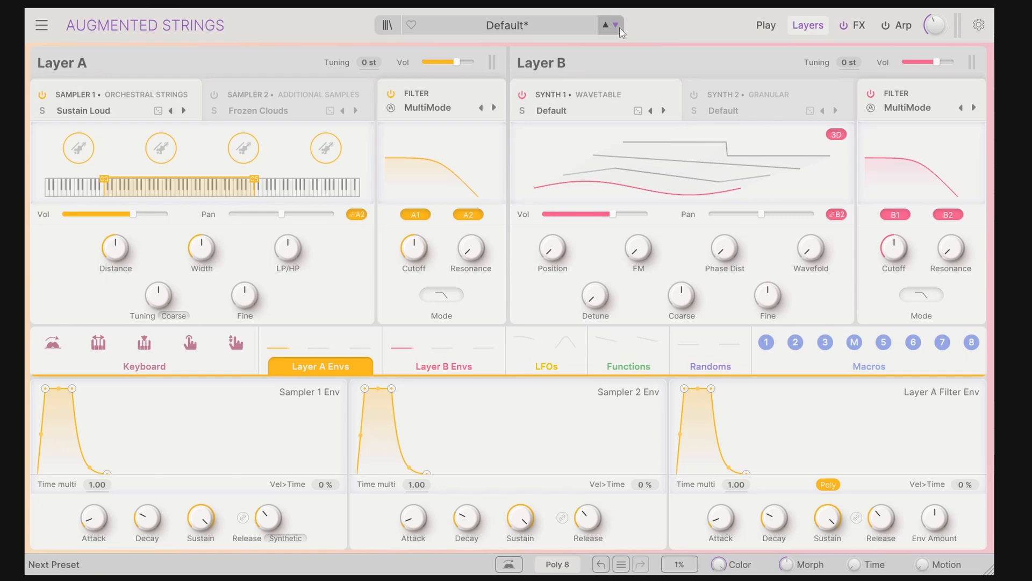
click(607, 25)
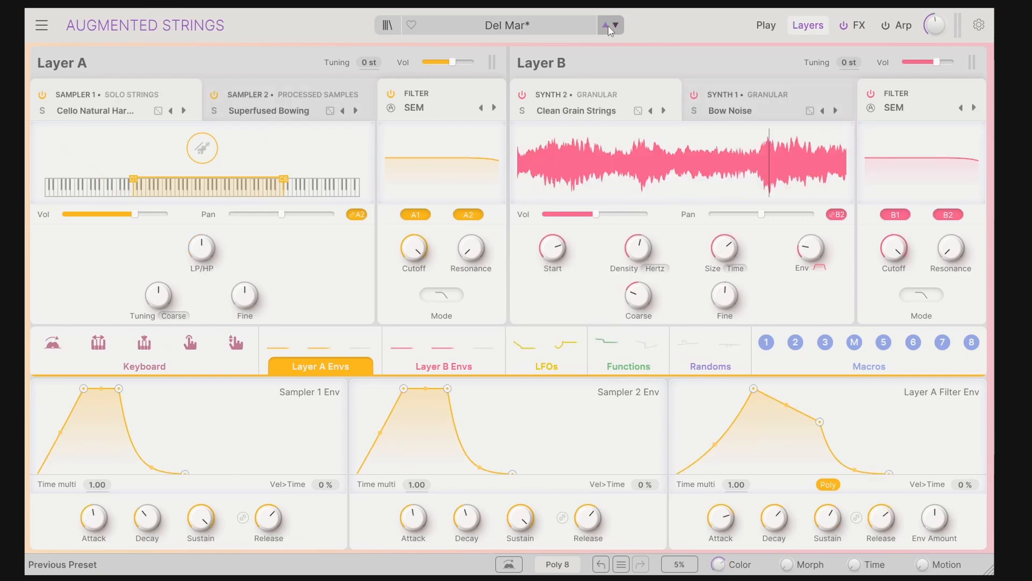
click(607, 28)
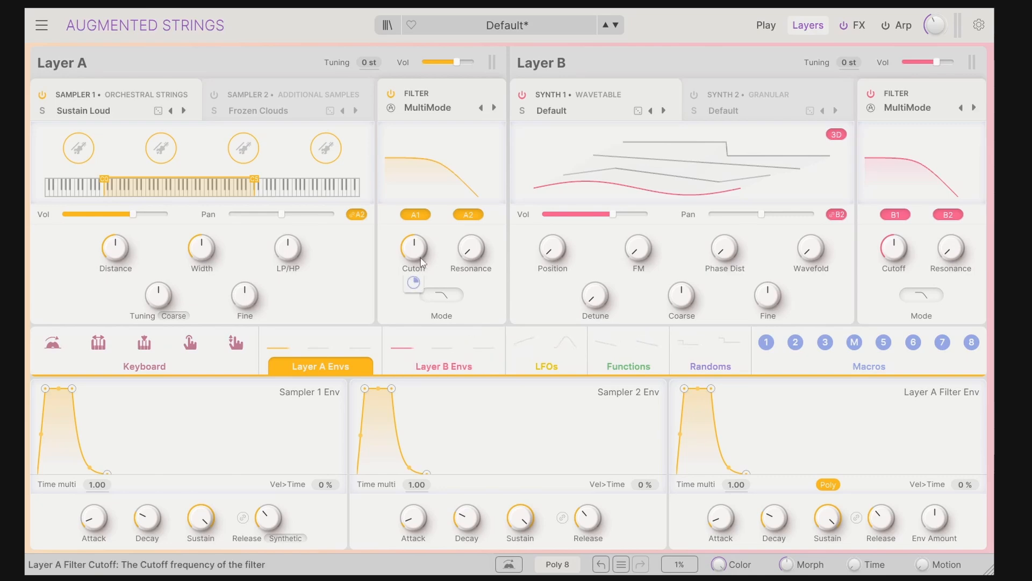
Step: Assign the Filter A envelope as a modulator of the Layer A filter cutoff and increase its modulation amount
mouse_move(413, 290)
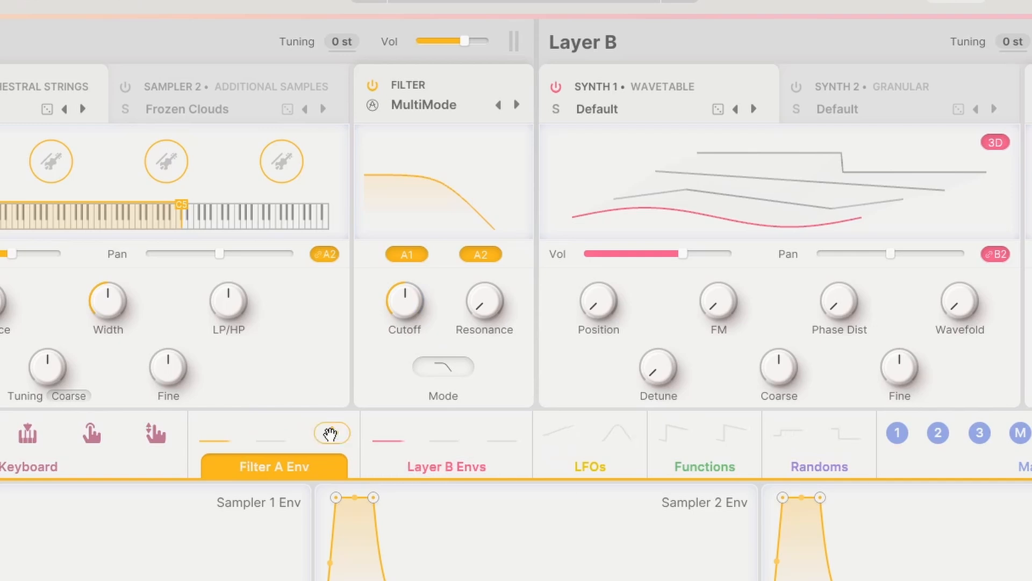
drag(332, 432, 404, 300)
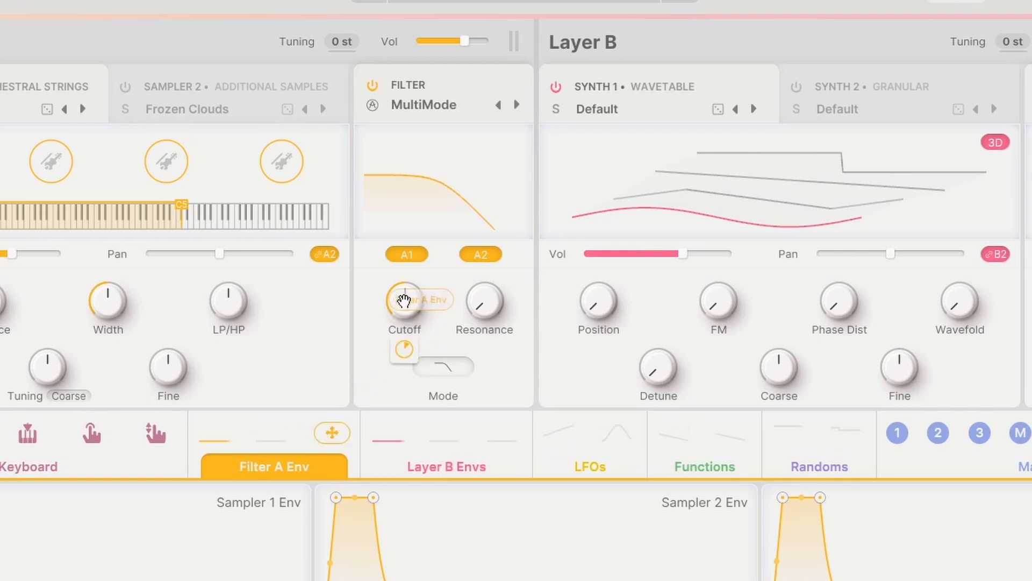
drag(404, 300, 403, 300)
mouse_move(403, 359)
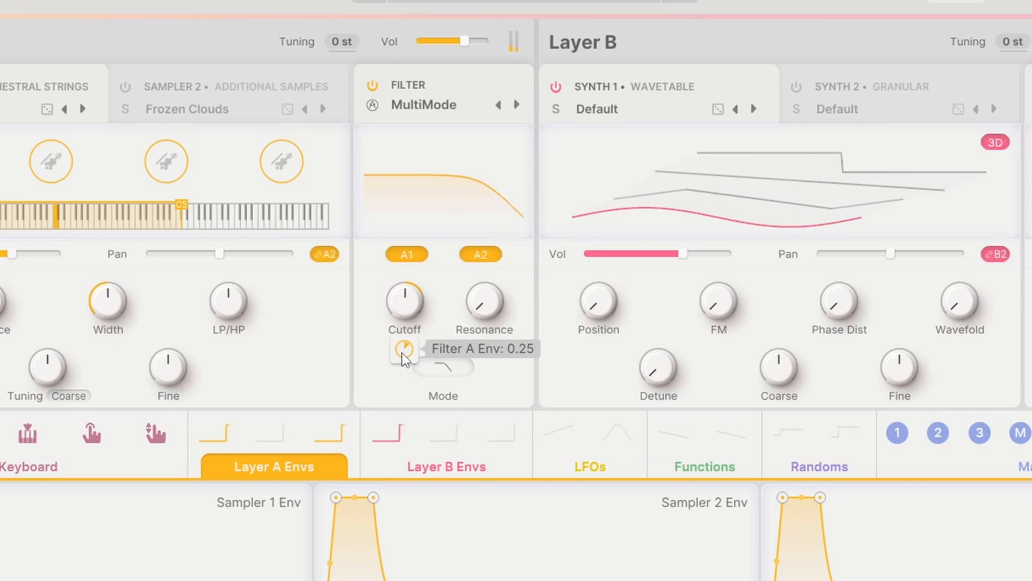
drag(404, 359, 421, 344)
Step: Raise the Layer A filter resonance, lower the cutoff, and set the Filter A envelope amount on the cutoff to 0.66
drag(484, 301, 484, 272)
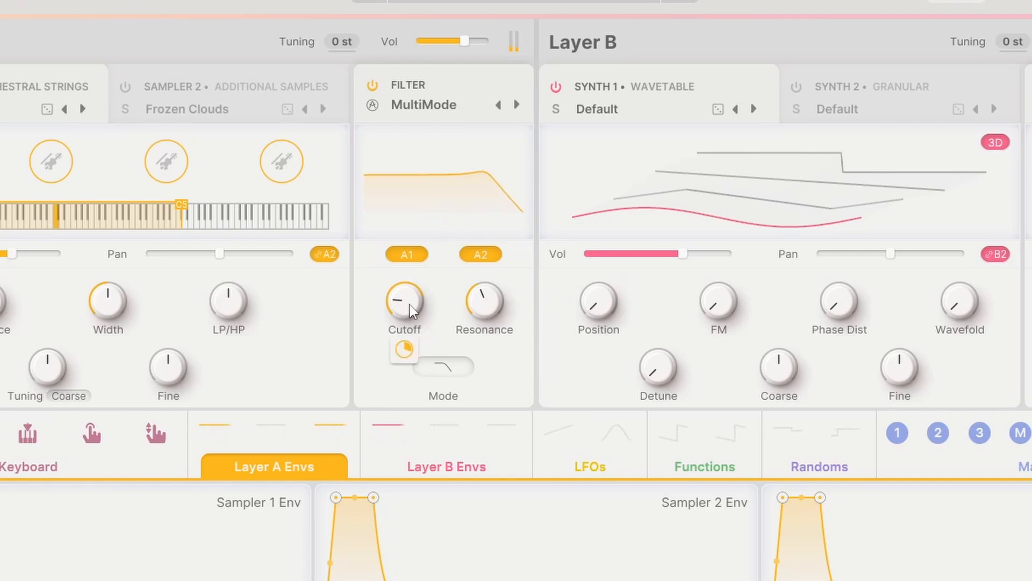
mouse_move(403, 355)
mouse_move(404, 354)
mouse_down()
mouse_move(403, 331)
mouse_move(404, 376)
mouse_move(404, 348)
mouse_move(409, 353)
mouse_up()
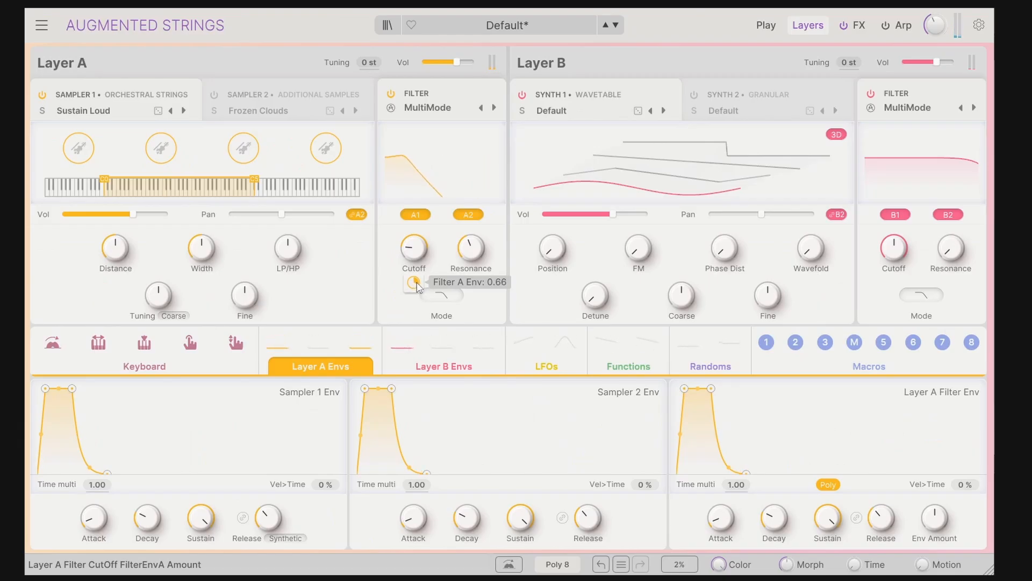
Step: Raise the Layer A filter cutoff, reapply the Filter A envelope to it, and set the modulation amount to 0.42
drag(414, 248, 414, 234)
drag(362, 342, 414, 251)
mouse_move(414, 281)
drag(413, 281, 414, 280)
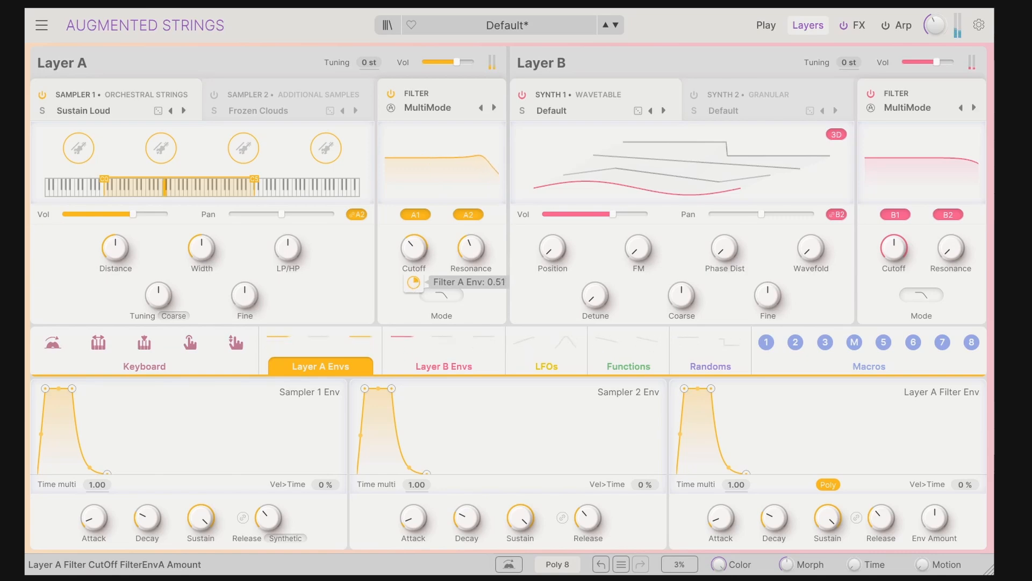
drag(413, 281, 415, 285)
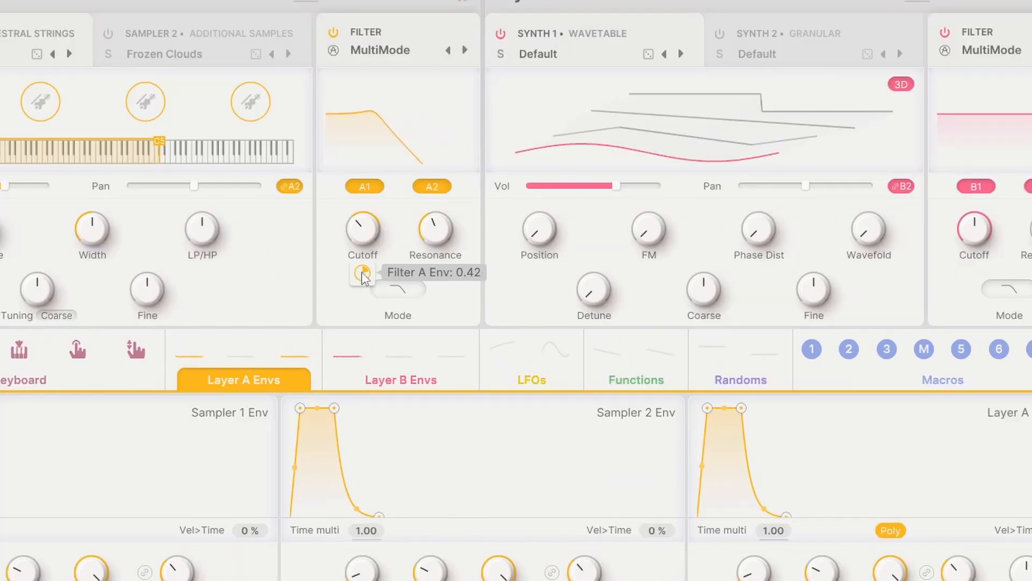
Step: Check the Filter A envelope's destinations and assign the envelope to Synth 1 Position and Synth 1 FM as well
mouse_move(293, 348)
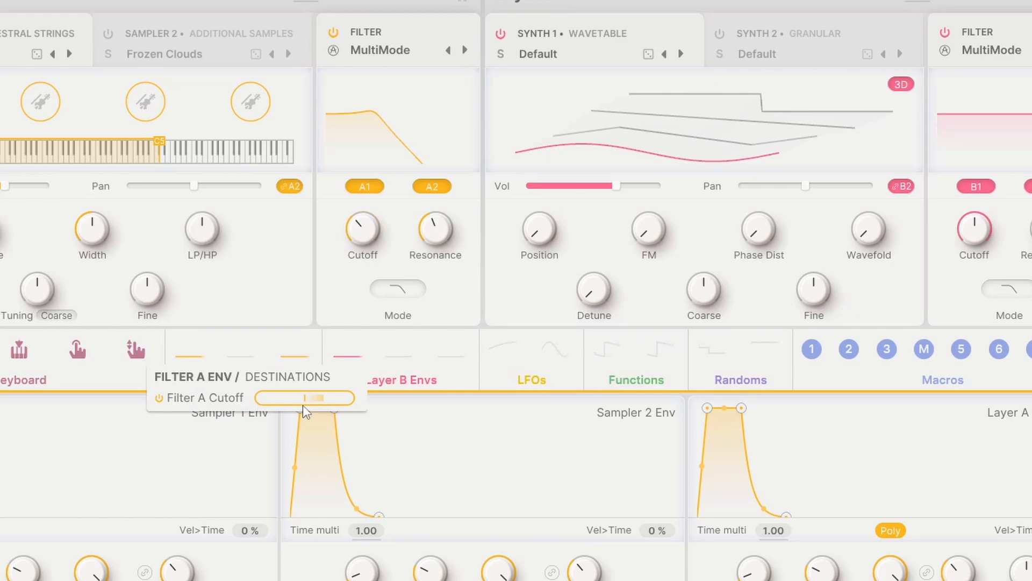
mouse_move(303, 405)
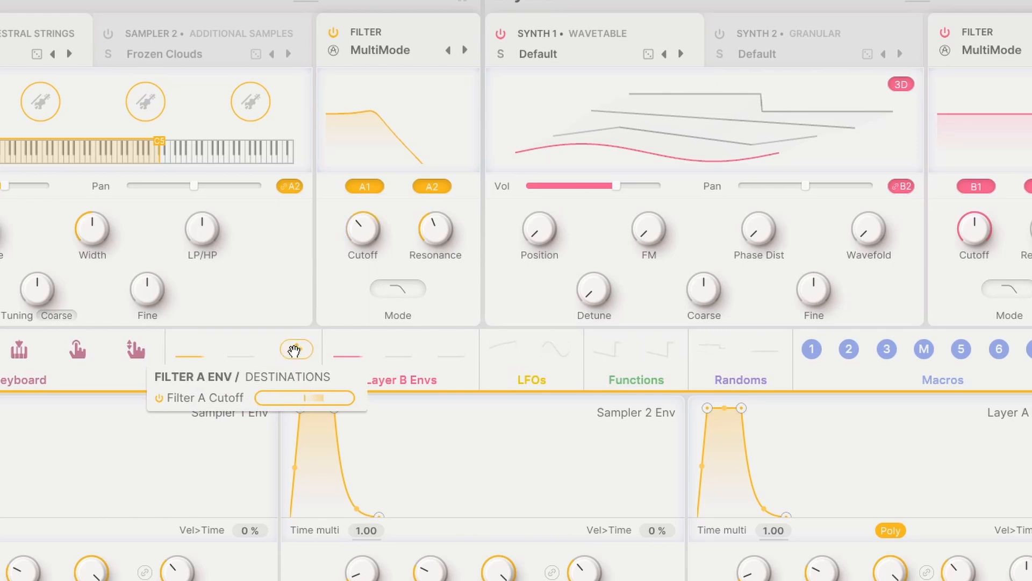
drag(296, 349, 537, 230)
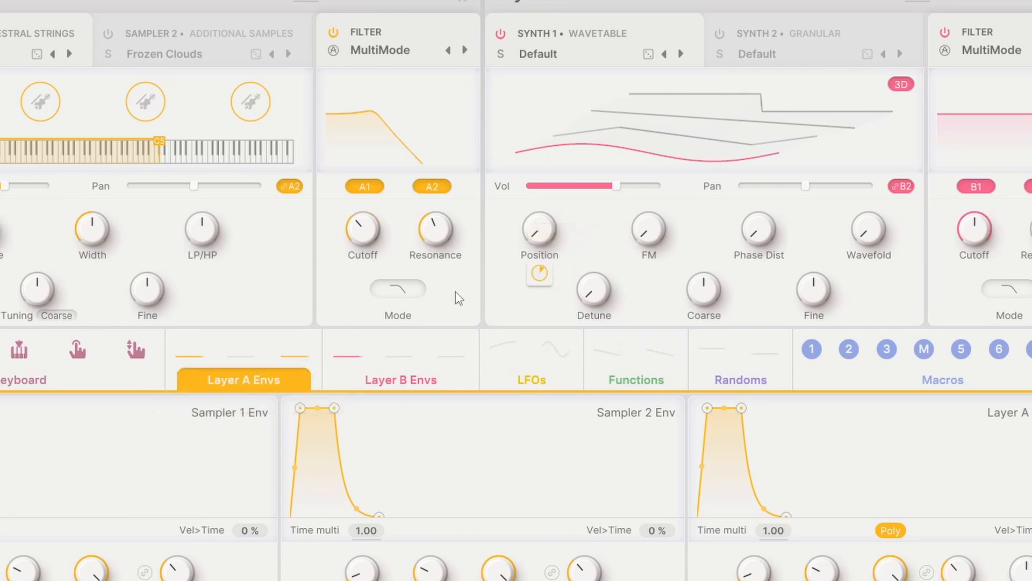
drag(296, 349, 649, 229)
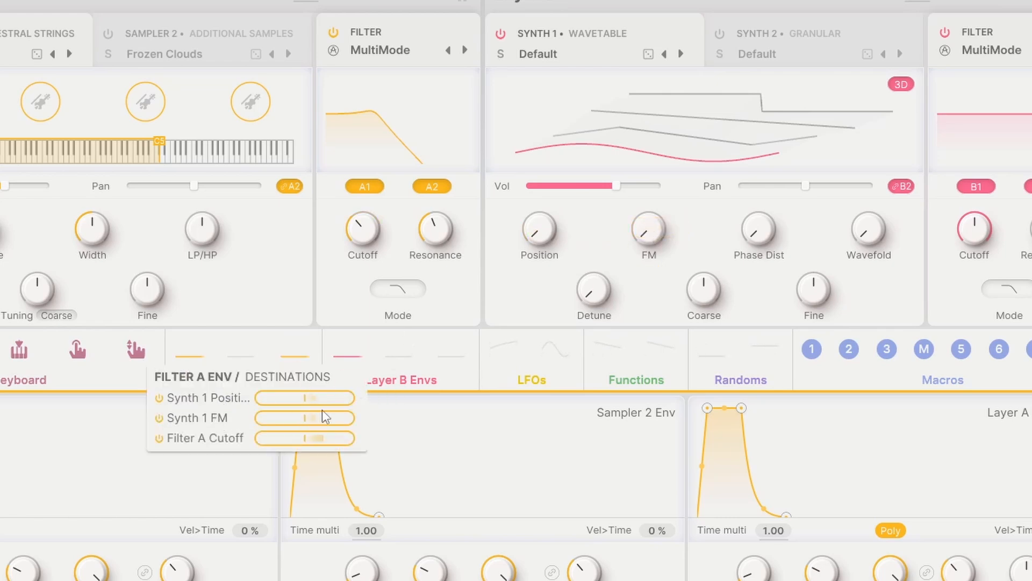
Step: Increase the Filter A envelope's Synth 1 Position and FM amounts, with FM at 0.39, and remove its Filter A Cutoff destination
mouse_move(317, 404)
mouse_down()
mouse_move(339, 403)
mouse_move(316, 404)
mouse_up()
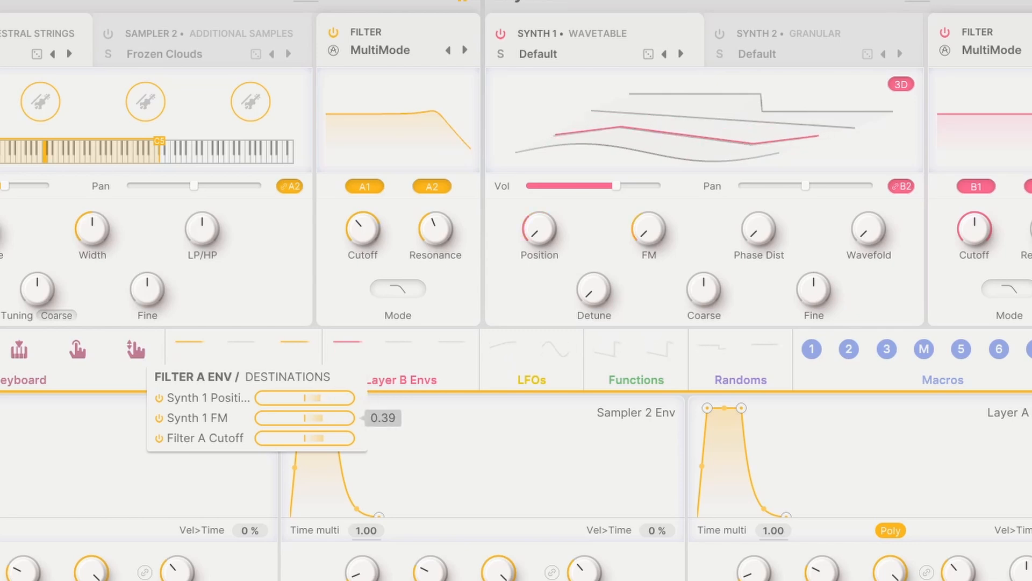
double_click(306, 439)
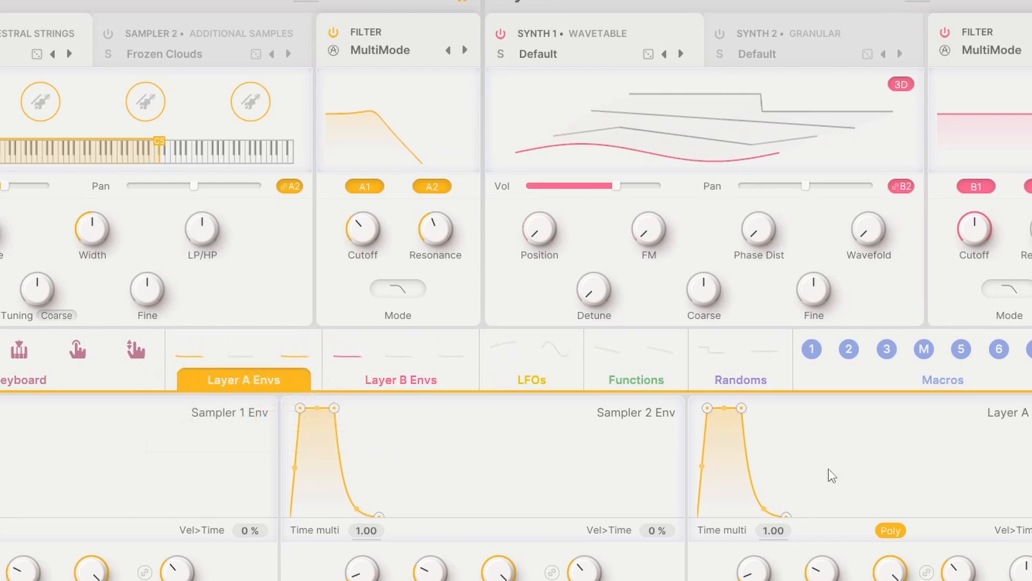
Step: Bypass the Filter A envelope's modulation of Synth 1 Position and Synth 1 FM in its destinations list
mouse_move(299, 350)
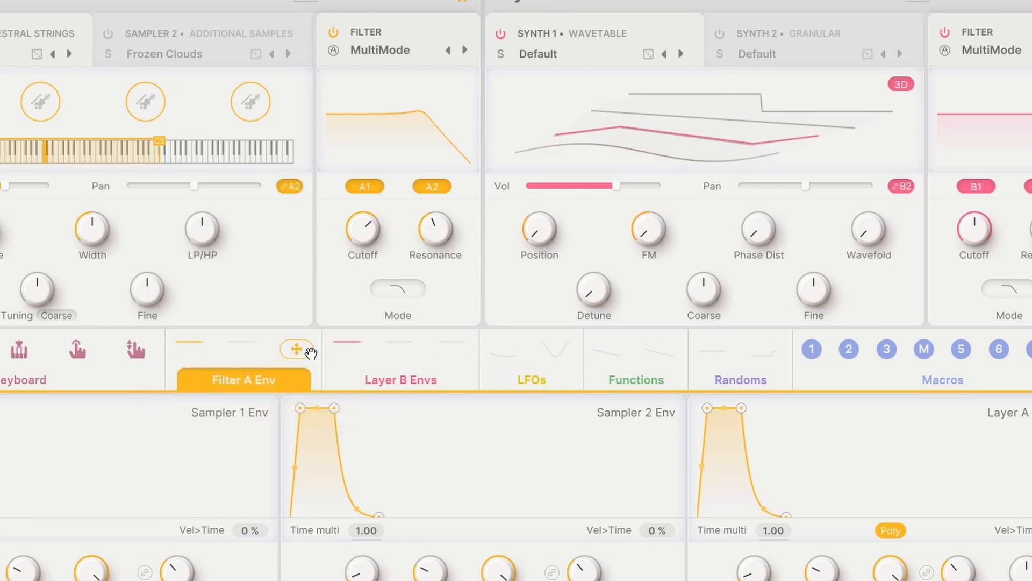
click(159, 398)
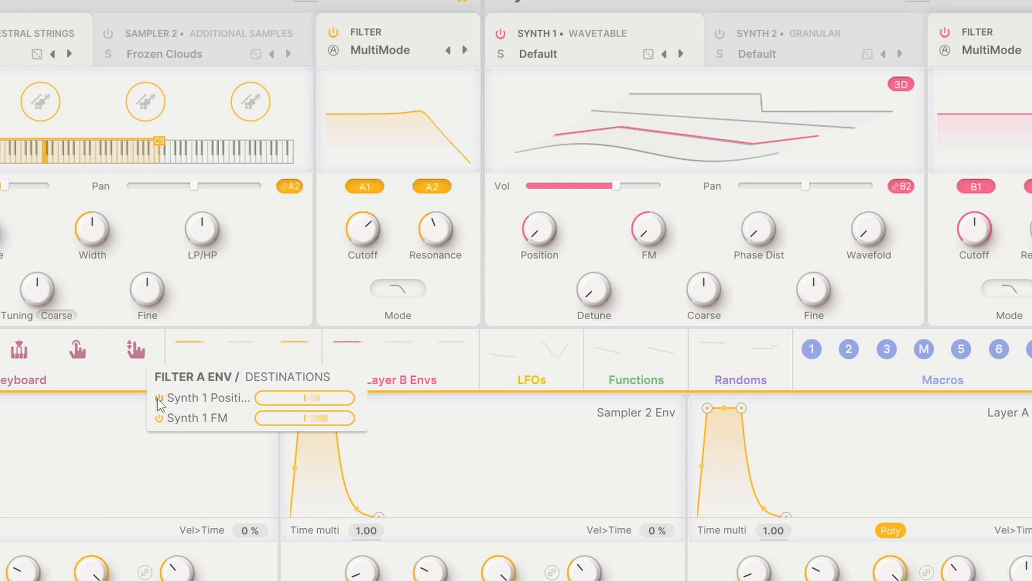
click(160, 418)
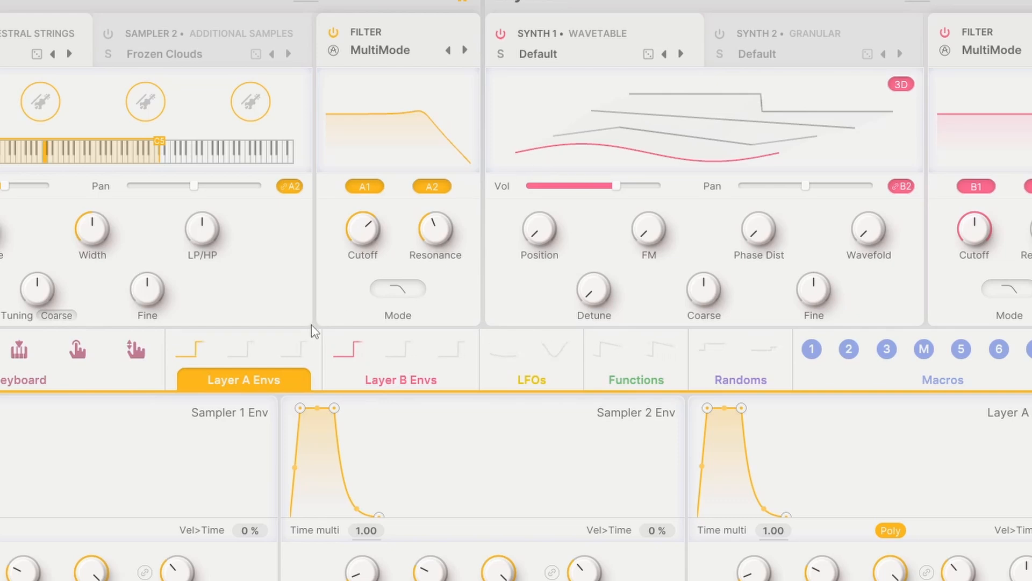
Step: Remove the Synth 1 Position and Synth 1 FM destinations from the Filter A envelope
mouse_move(294, 349)
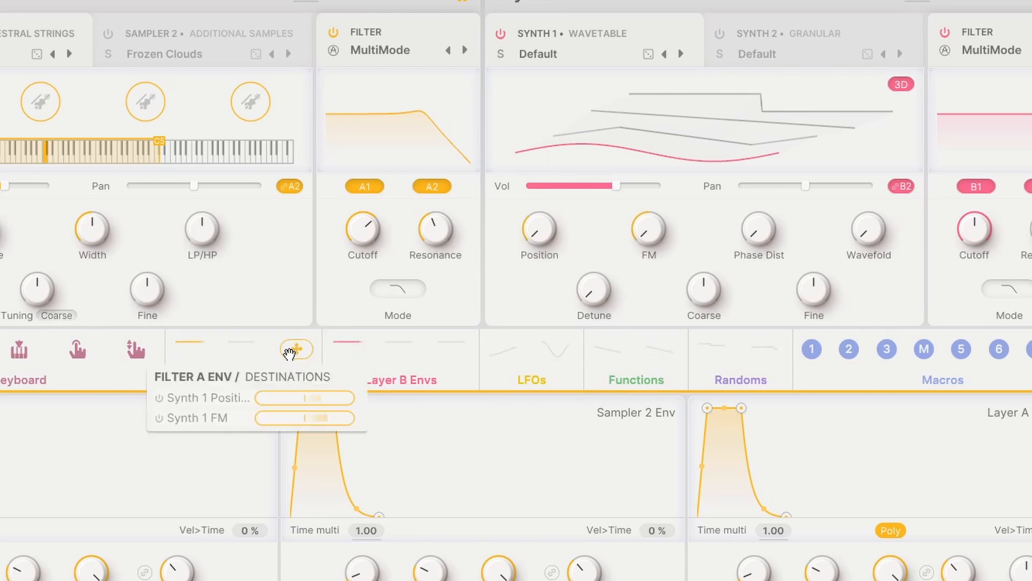
double_click(307, 401)
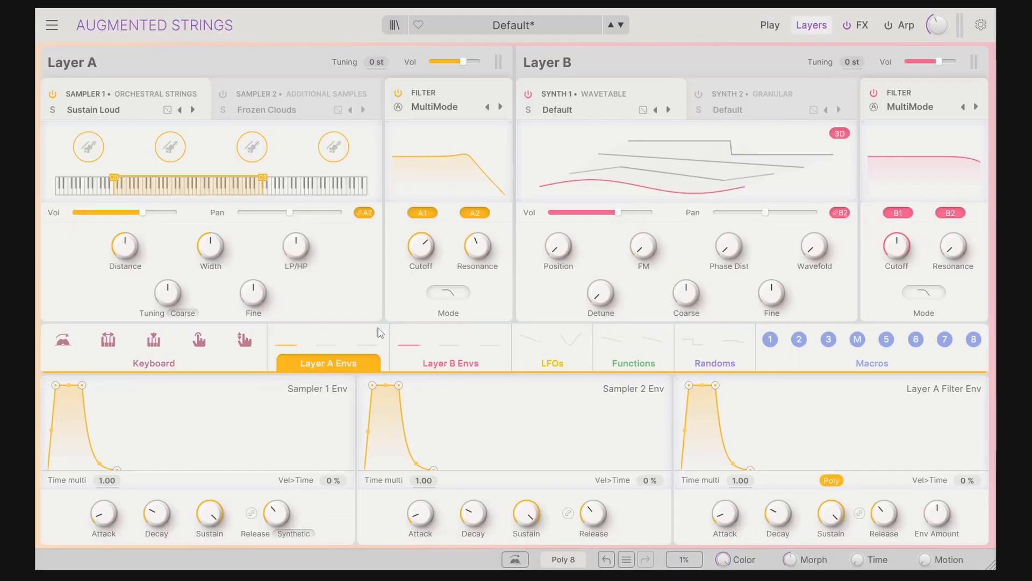
mouse_move(295, 345)
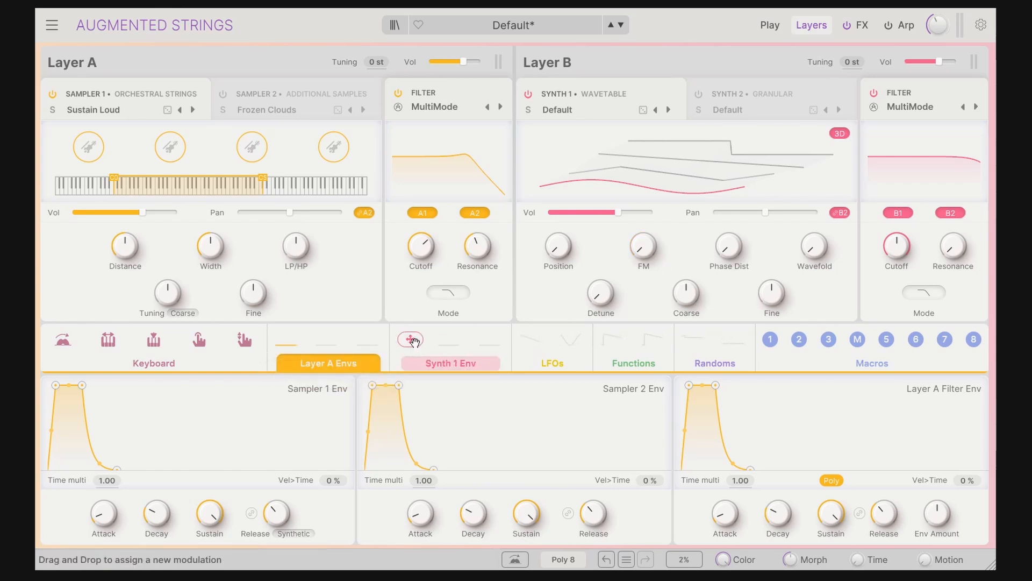
Step: View the Layer B envelopes and open the LFO settings
mouse_move(478, 350)
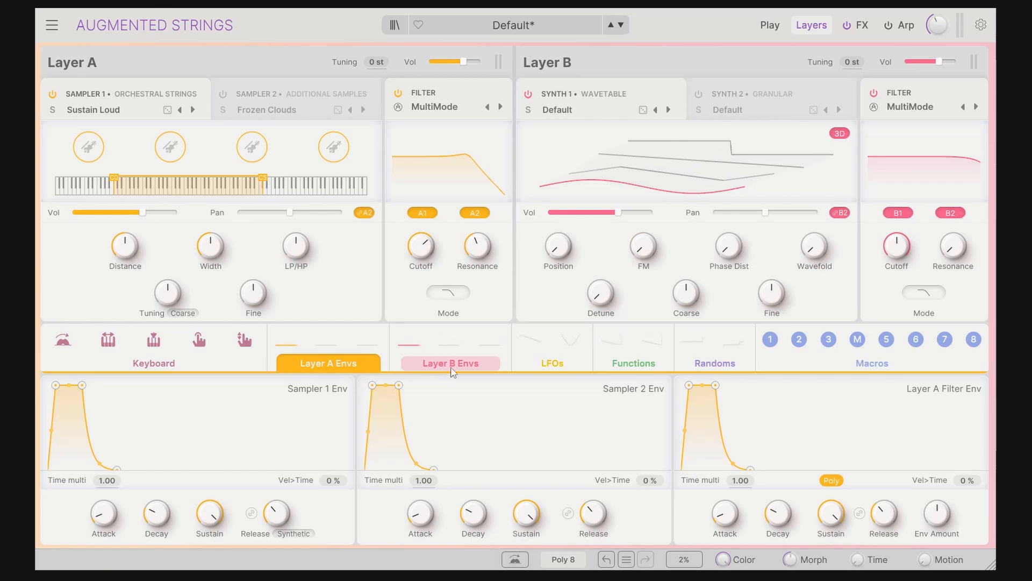
drag(490, 338, 421, 255)
mouse_move(492, 340)
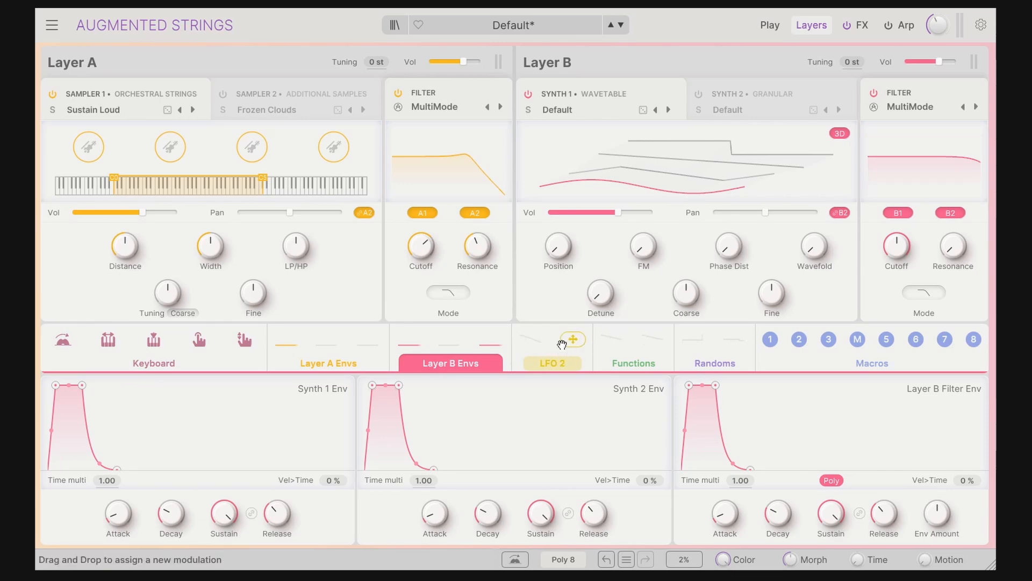
click(570, 342)
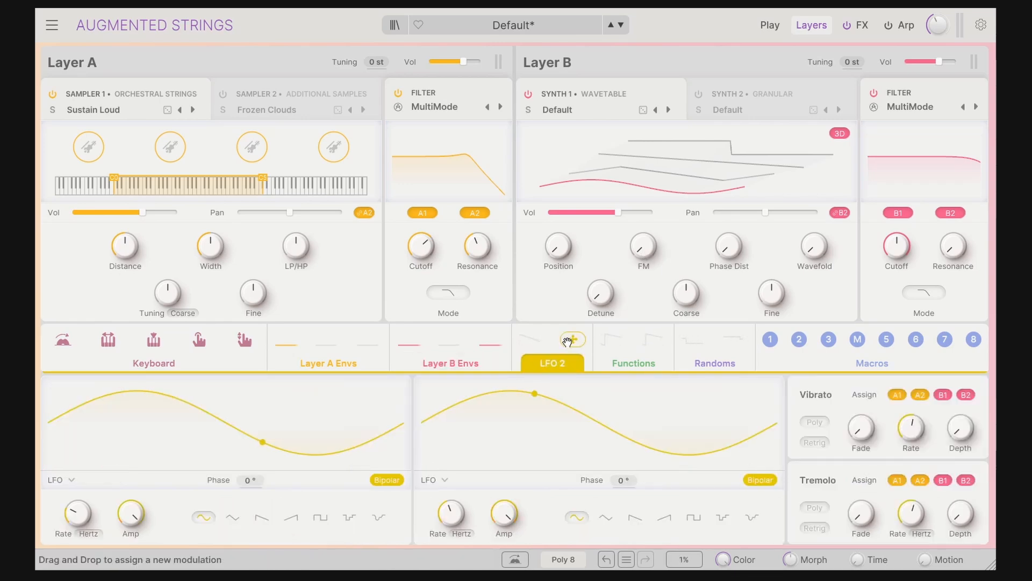
drag(569, 342, 644, 248)
mouse_move(575, 340)
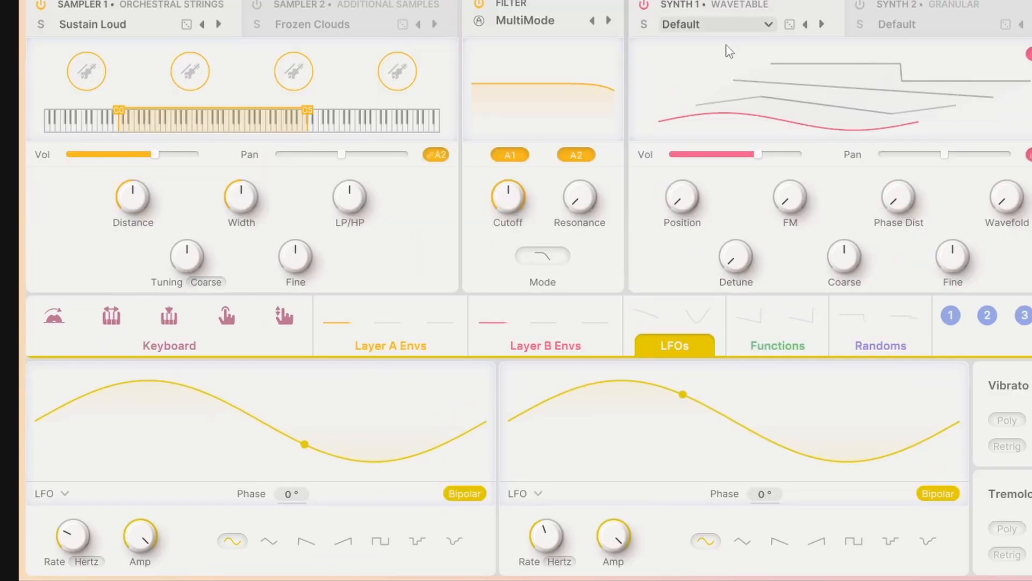
Step: Switch off Synth 1 and assign LFO 1 to Layer A's filter cutoff with a raised positive modulation amount
click(644, 7)
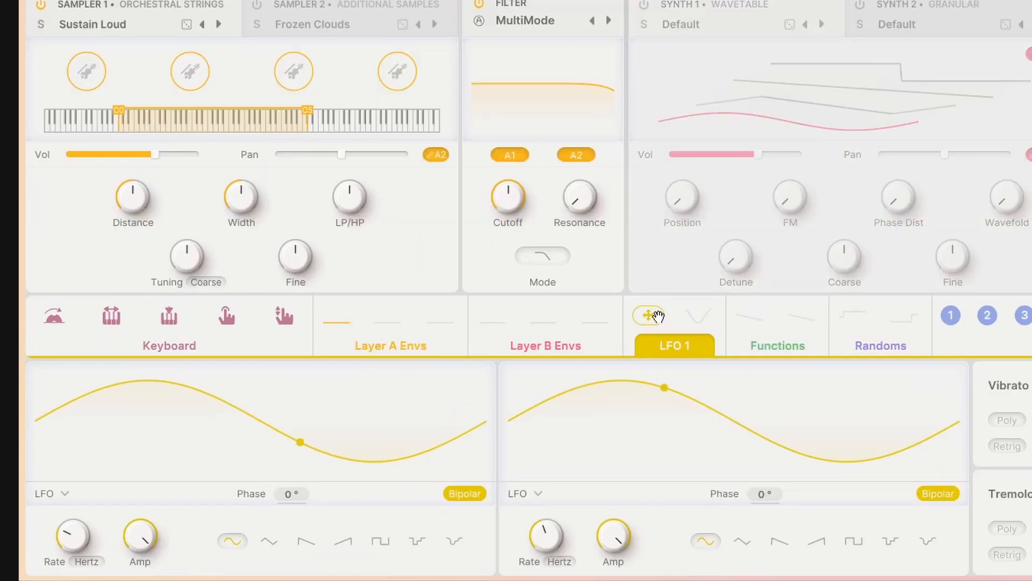
double_click(508, 241)
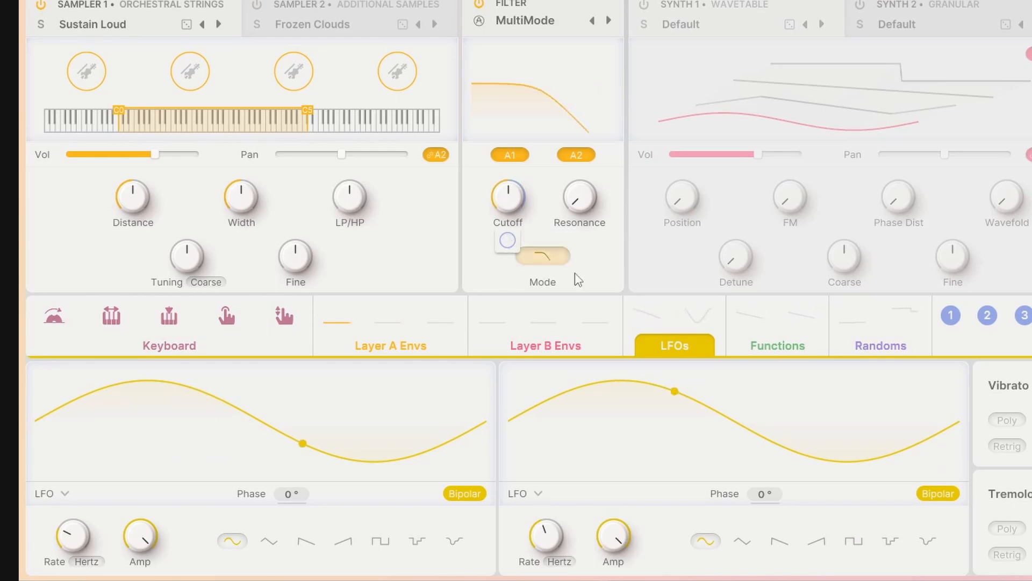
drag(656, 316, 511, 204)
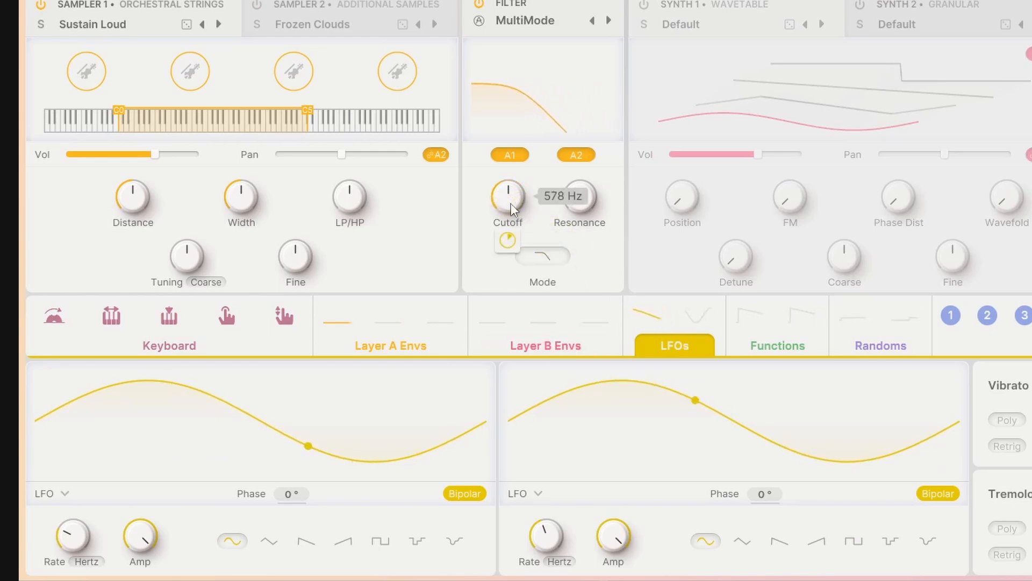
drag(507, 240, 508, 215)
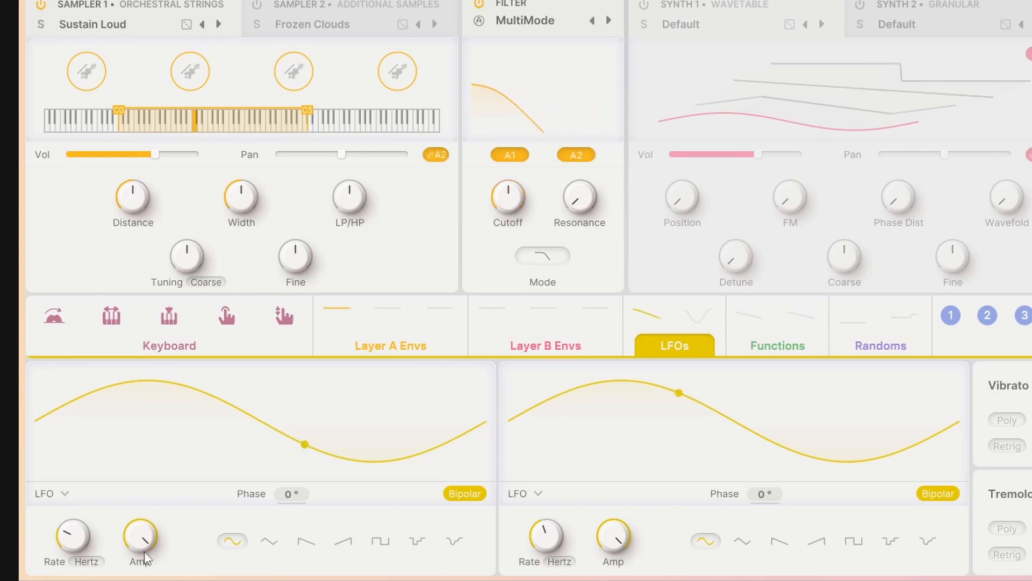
Step: Speed up LFO 1, switch its rate to Sync, and try tempo divisions of 1/16 dotted and 1/4
mouse_move(57, 539)
mouse_down()
mouse_move(56, 503)
mouse_move(56, 526)
mouse_up()
click(98, 567)
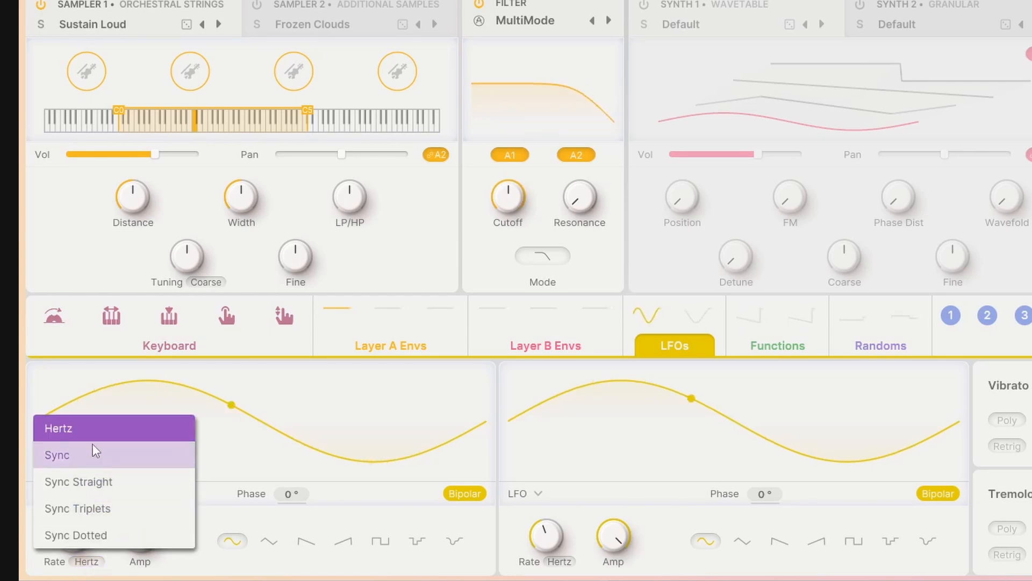
click(96, 461)
drag(74, 554, 74, 533)
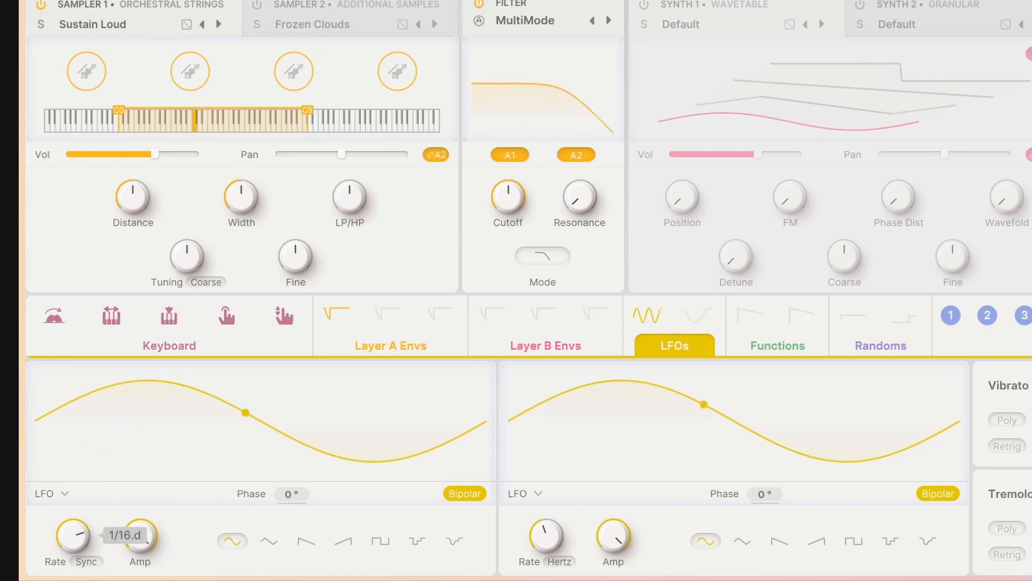
drag(75, 533, 74, 540)
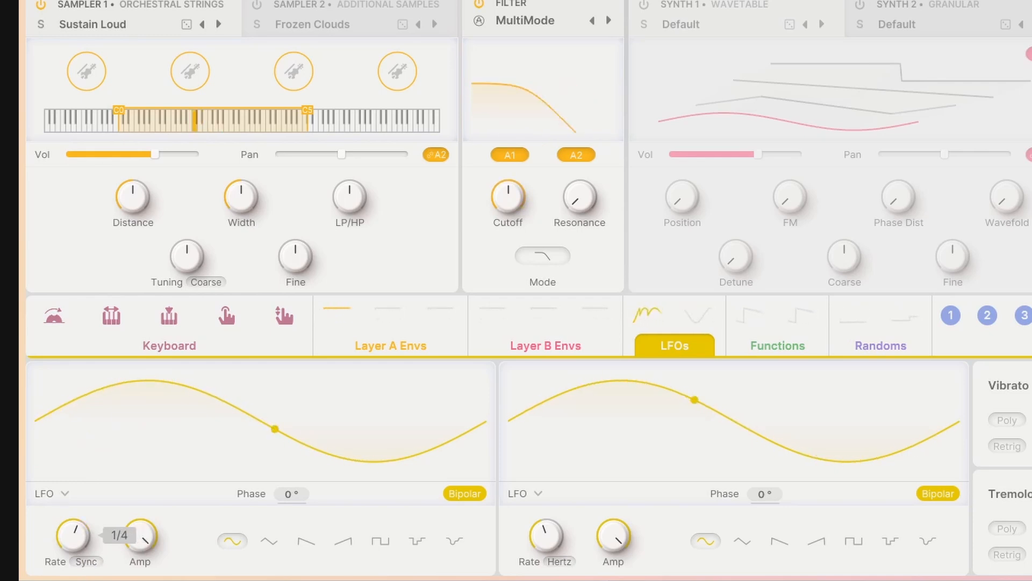
Step: Switch LFO 1's rate mode back to Hertz and set the rate to about 2.70 Hz
click(82, 560)
click(66, 434)
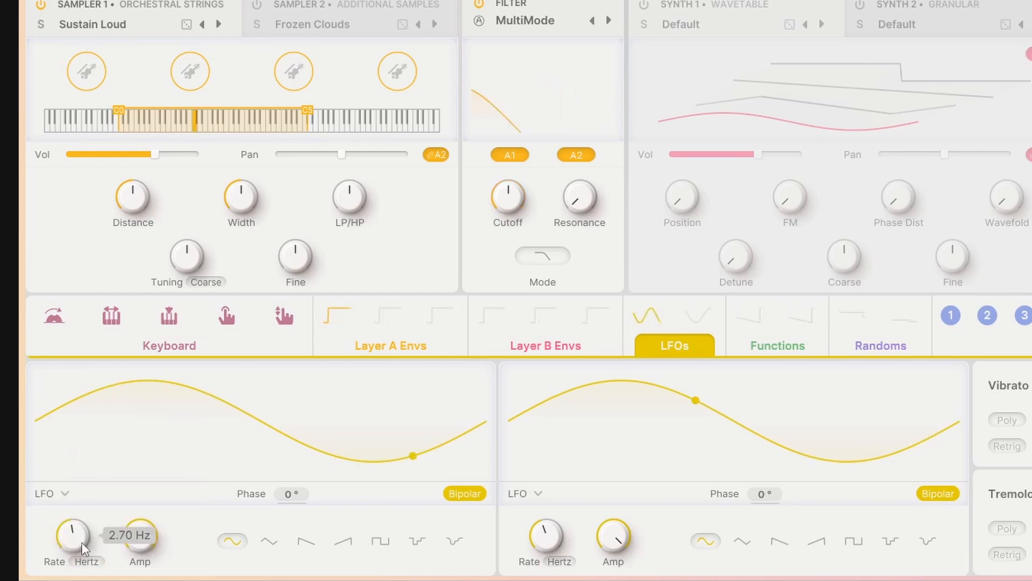
drag(81, 543, 81, 538)
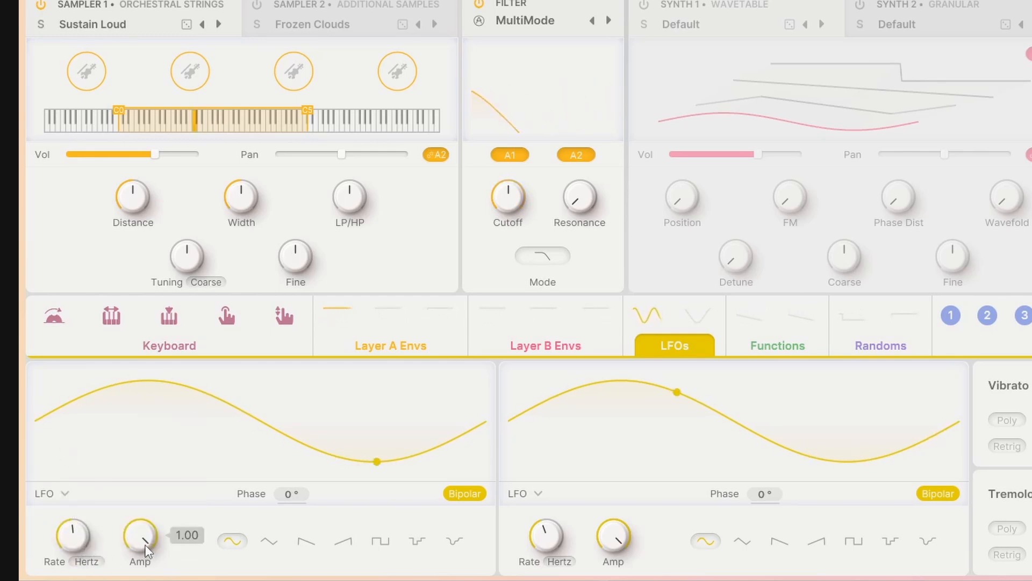
Step: Lower Layer A's filter cutoff to about 436 Hz and adjust the strength of its LFO 1 modulation
mouse_move(508, 214)
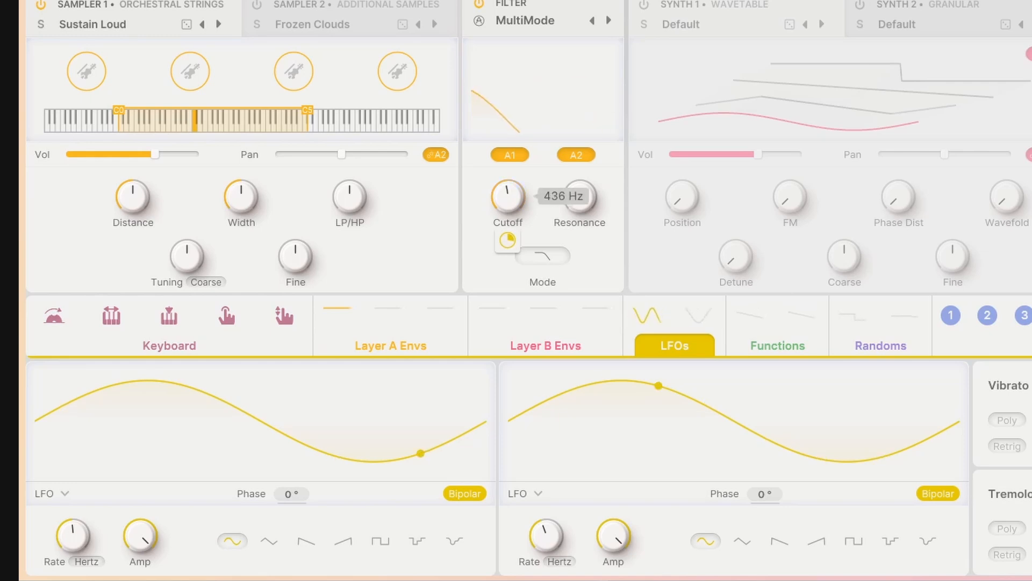
mouse_move(505, 238)
mouse_down()
mouse_move(517, 249)
mouse_move(514, 235)
mouse_up()
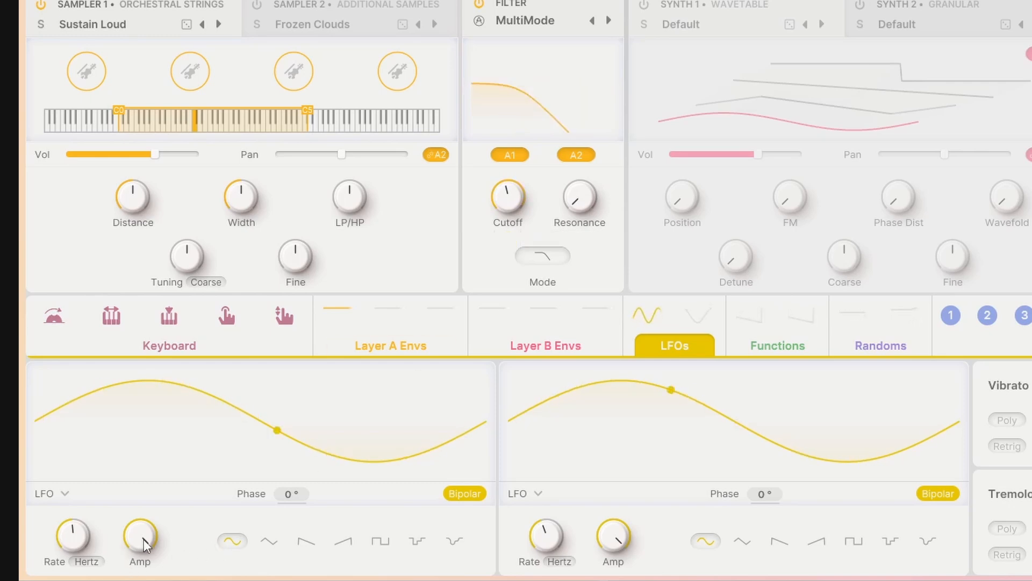
mouse_move(142, 540)
mouse_down()
mouse_move(142, 580)
mouse_move(142, 543)
mouse_up()
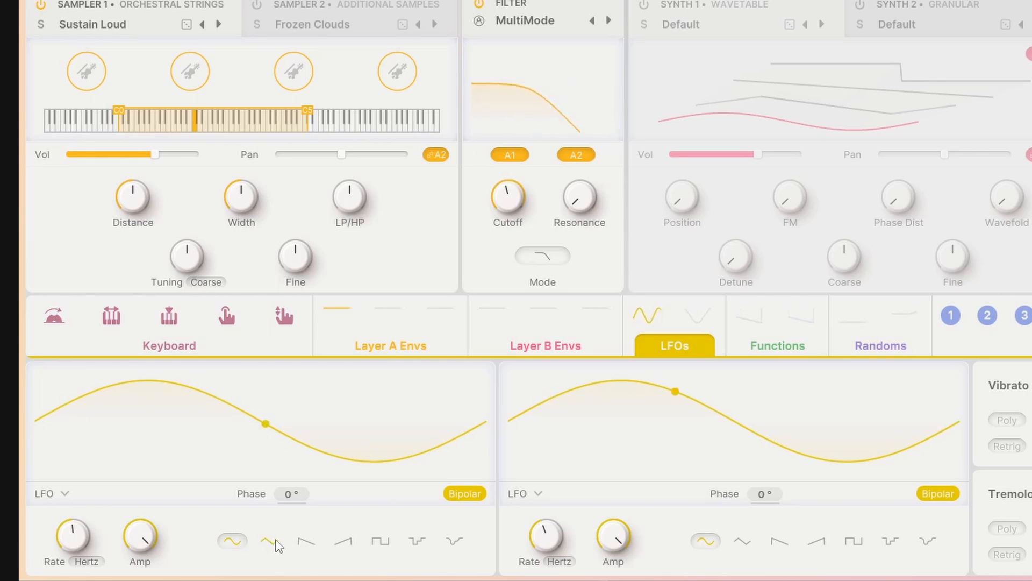
Step: Try LFO 1's triangle, falling saw, rising ramp, square and stepped random waveforms, and return it to sine
click(269, 544)
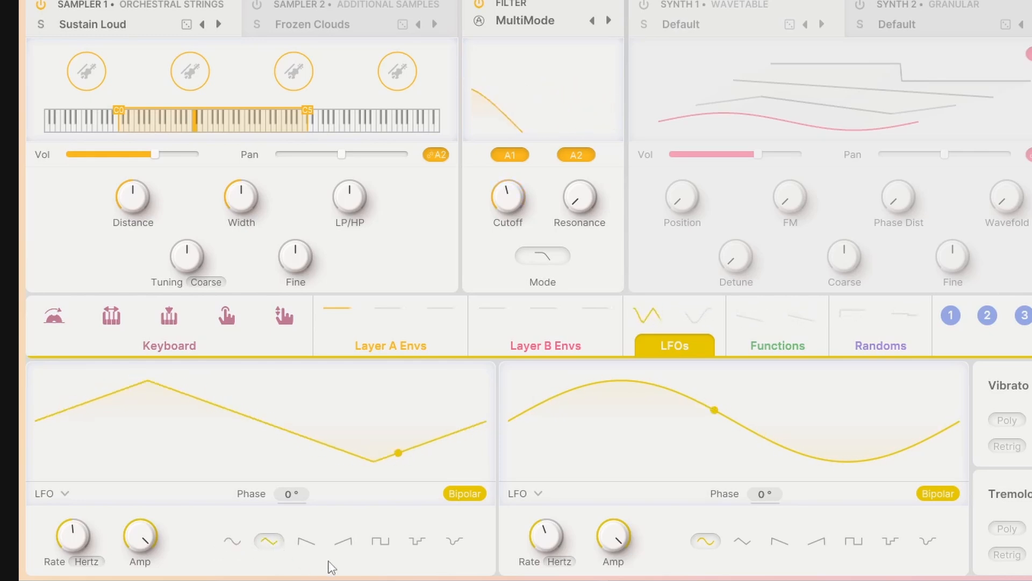
click(307, 544)
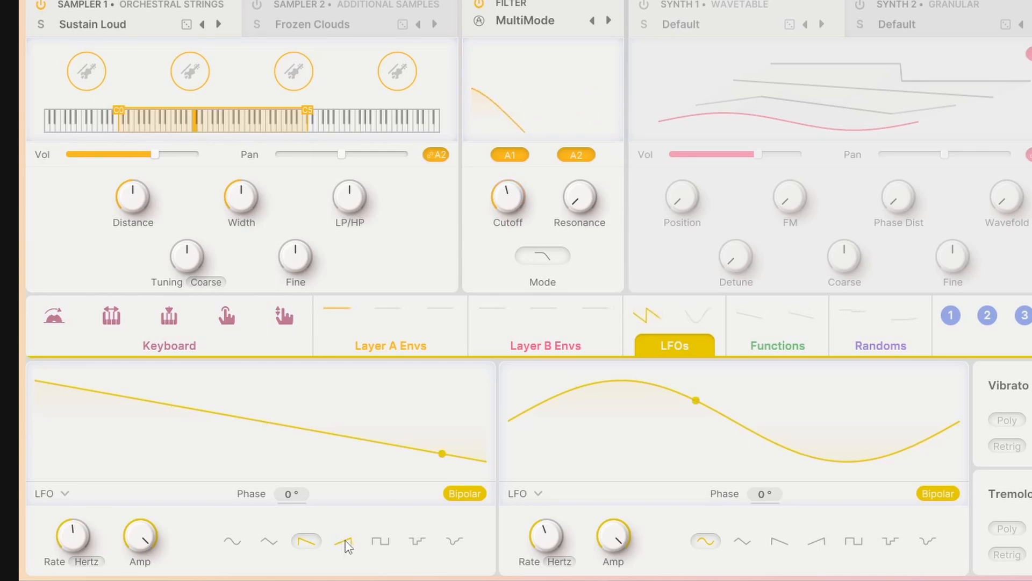
click(345, 542)
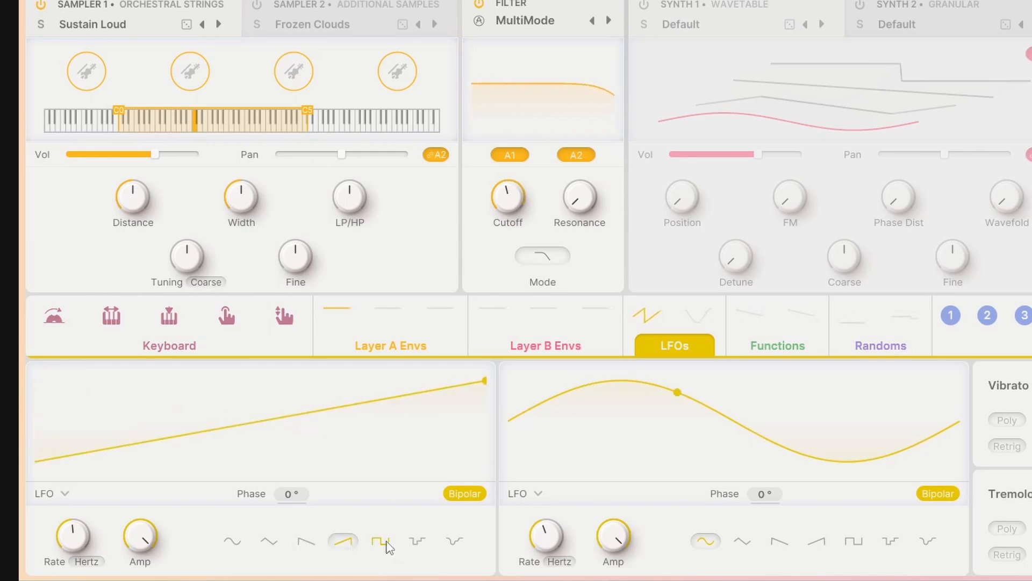
click(382, 542)
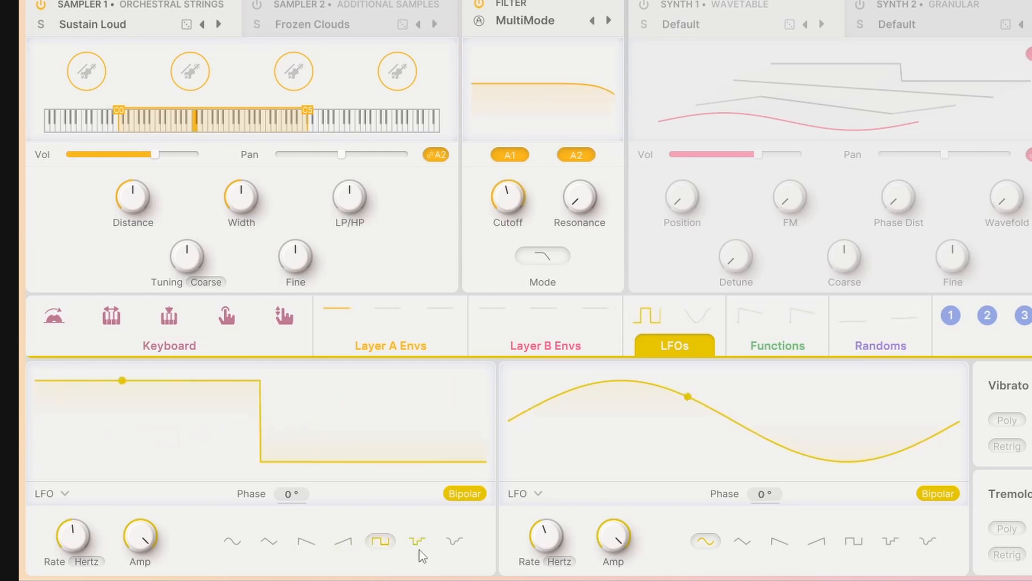
click(417, 541)
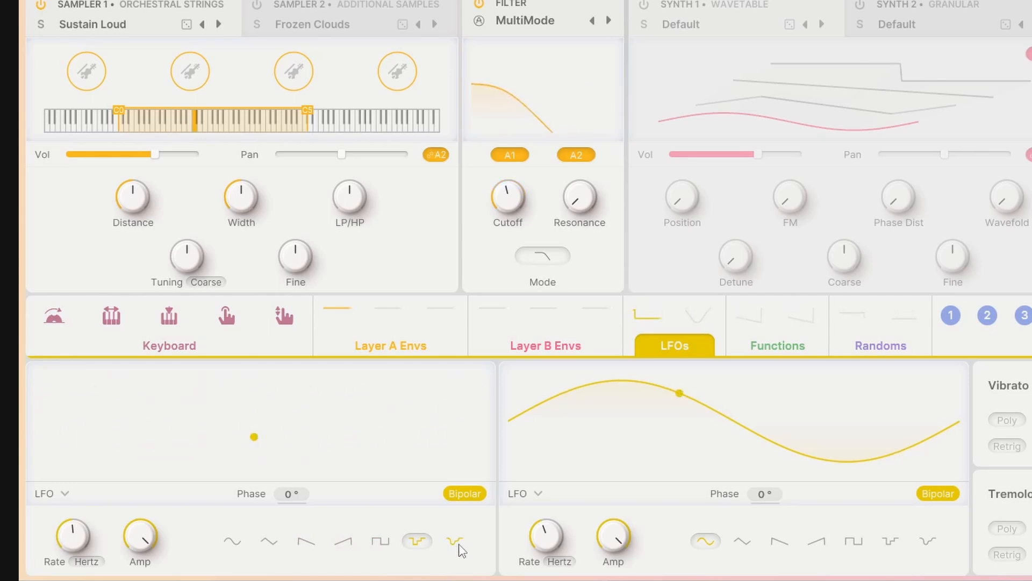
click(232, 541)
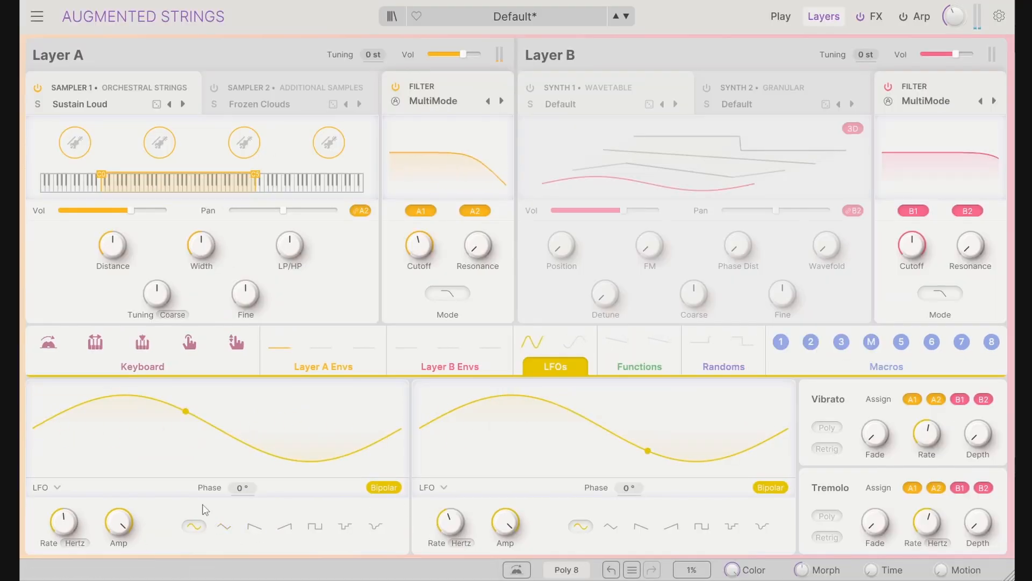
Step: Shape the first function into alternating dips and peaks with seven added points, and add a point near the second function's start
click(645, 372)
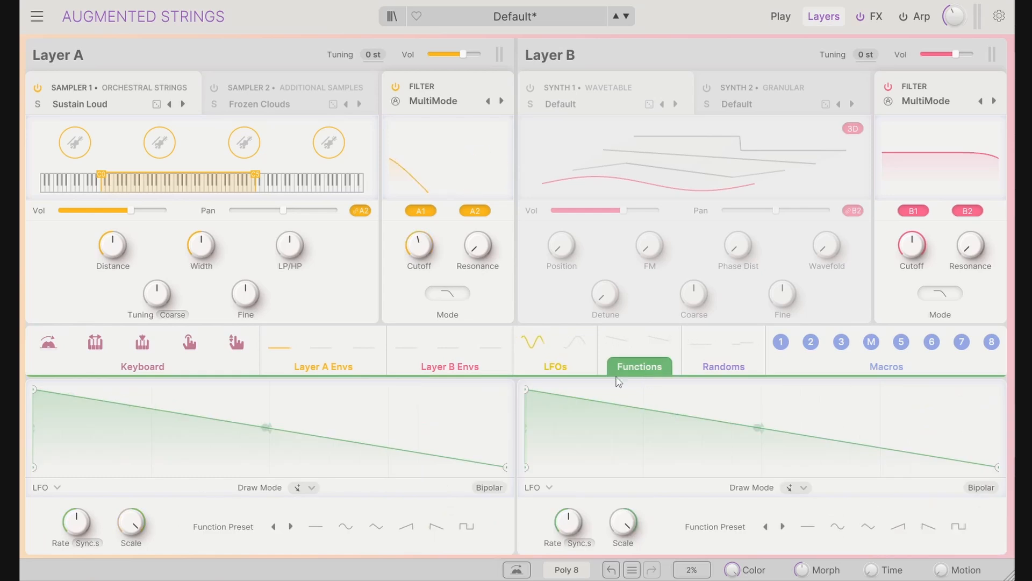
click(309, 421)
click(526, 406)
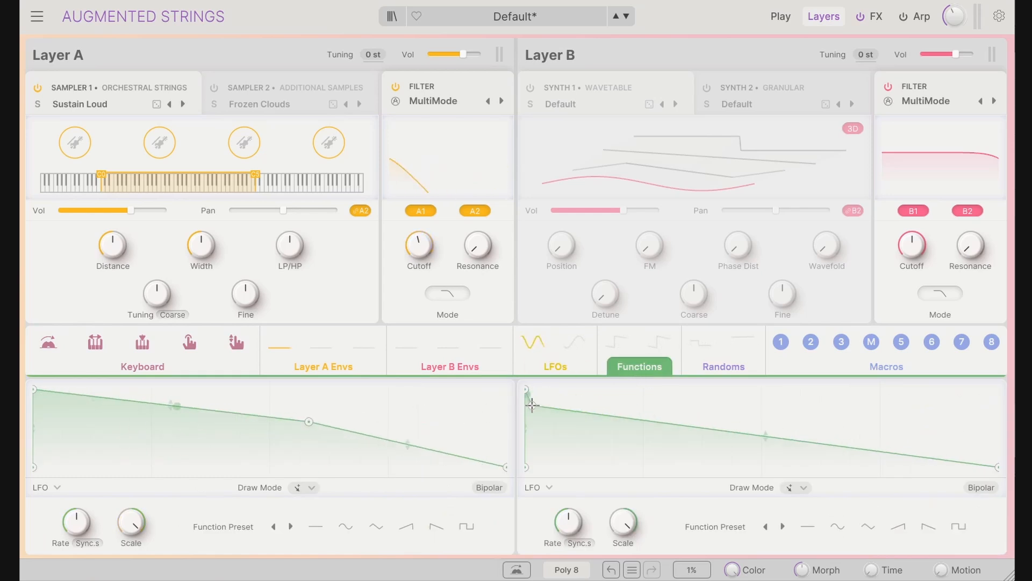
click(180, 450)
click(151, 462)
click(210, 401)
drag(210, 402, 226, 407)
click(374, 412)
click(408, 414)
click(342, 448)
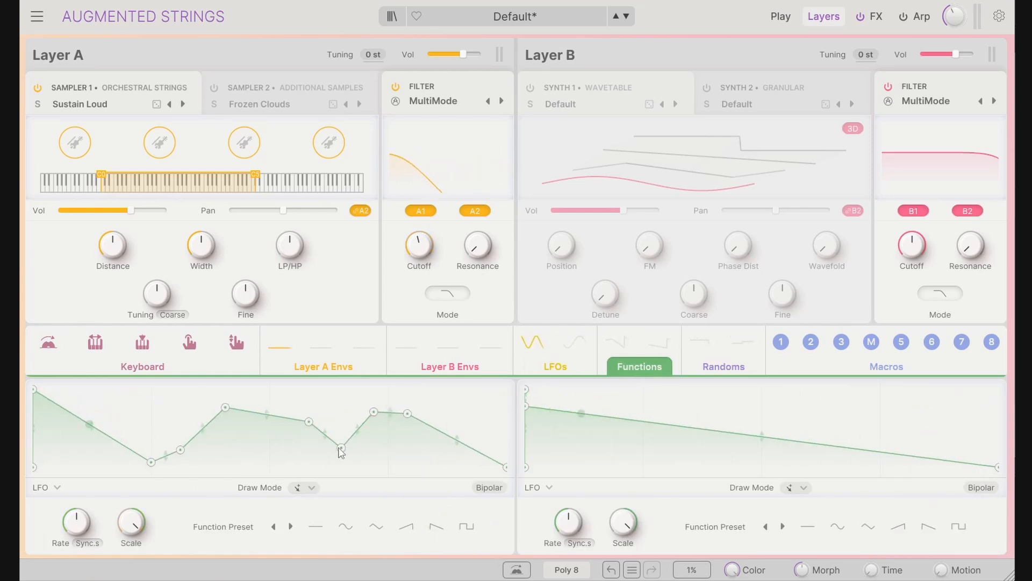
Step: Return to the LFO settings and set LFO 1's phase to 179°
click(556, 366)
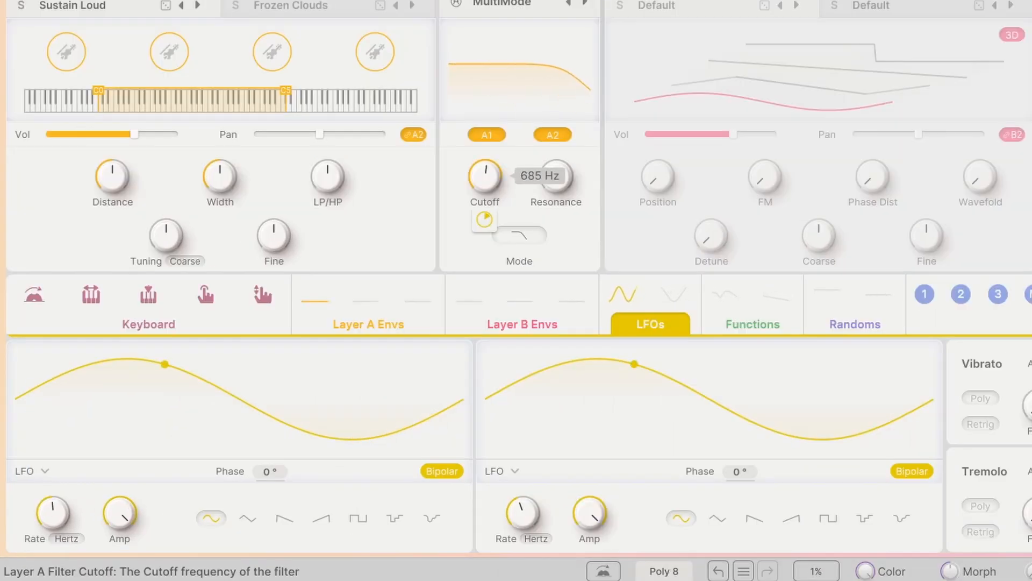
drag(263, 476, 264, 423)
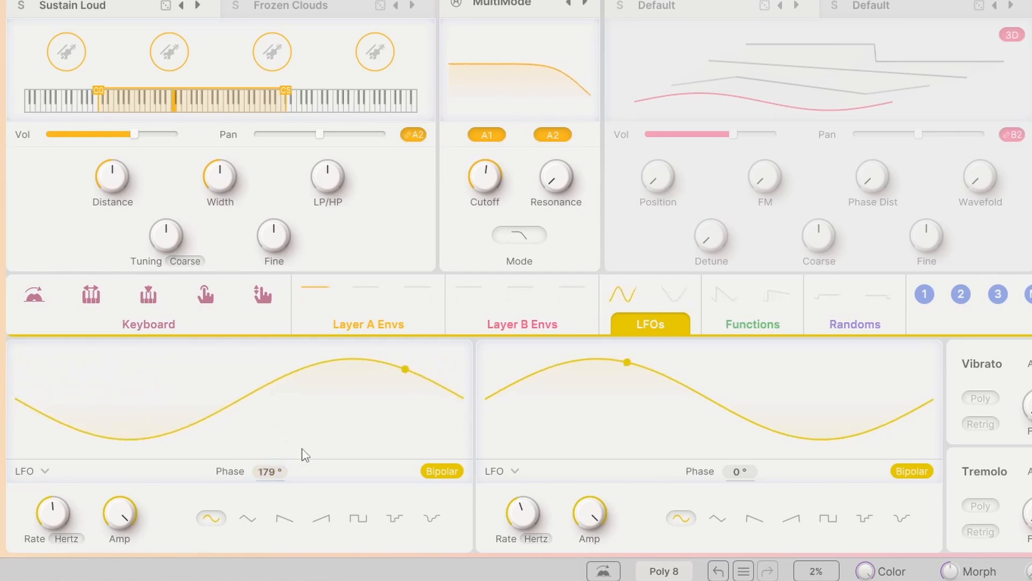
click(38, 471)
click(302, 473)
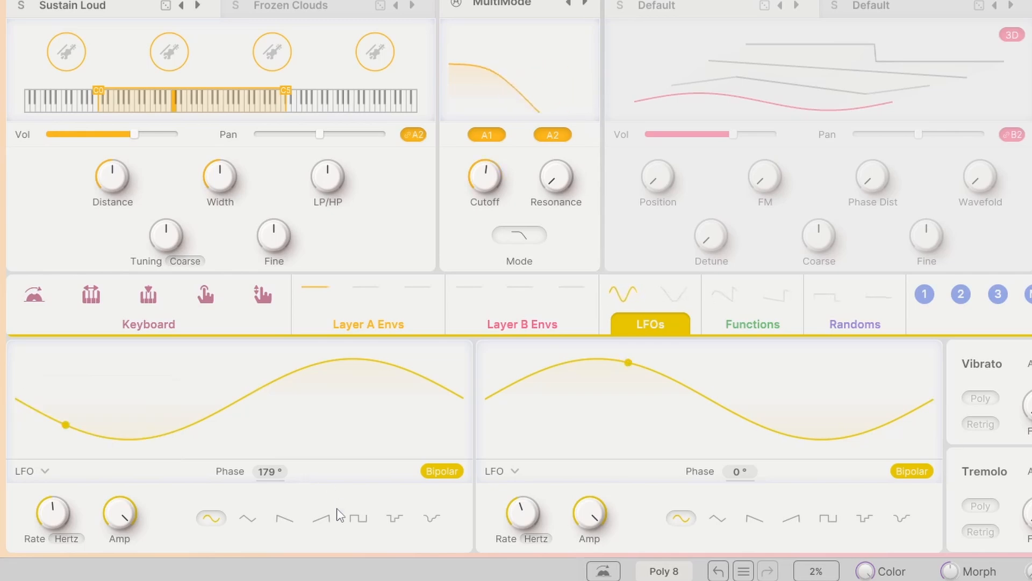
Step: Toggle LFO 1 between bipolar and unipolar, leave it unipolar, and reset its phase to 0°
click(453, 472)
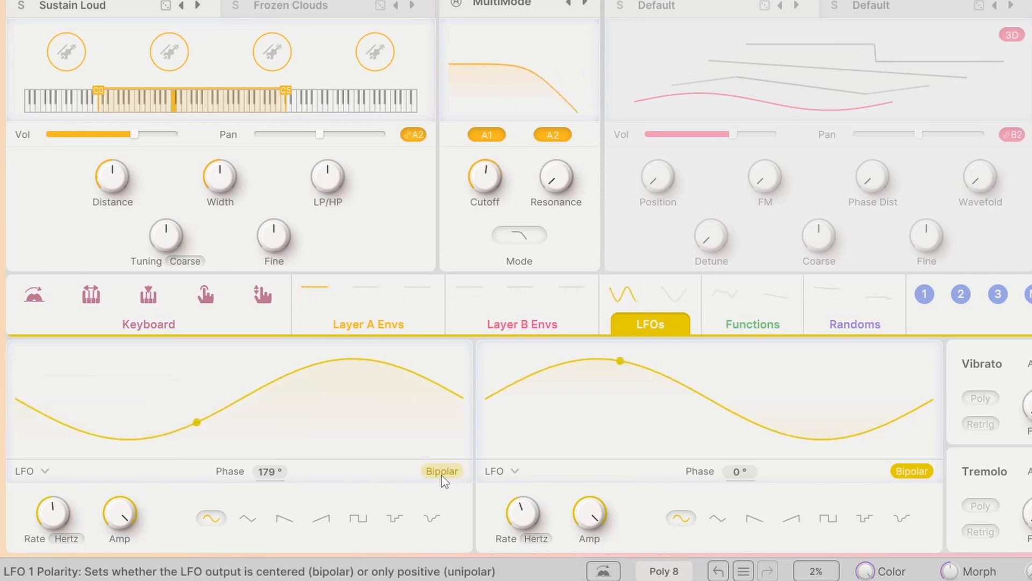
click(442, 475)
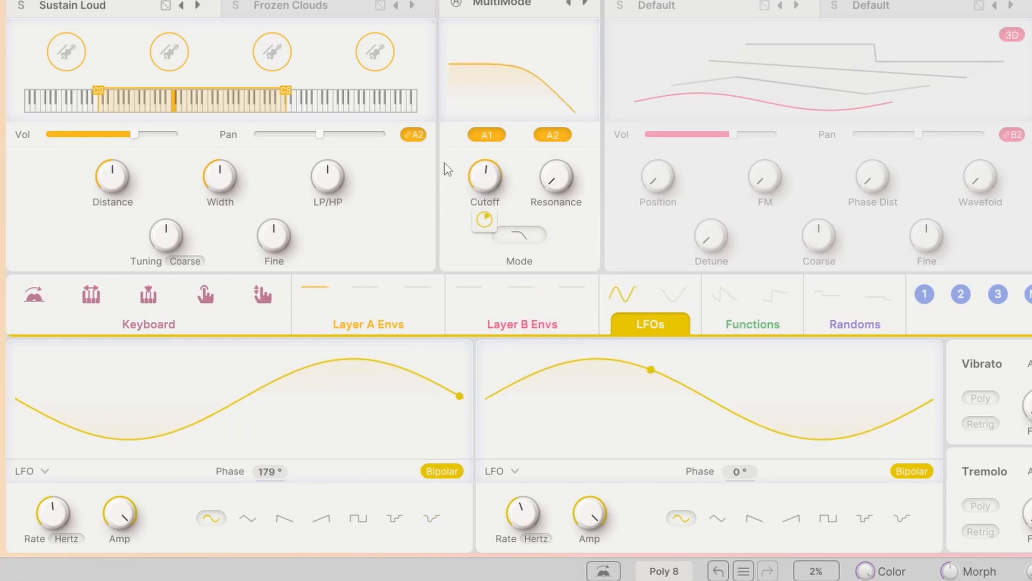
click(442, 471)
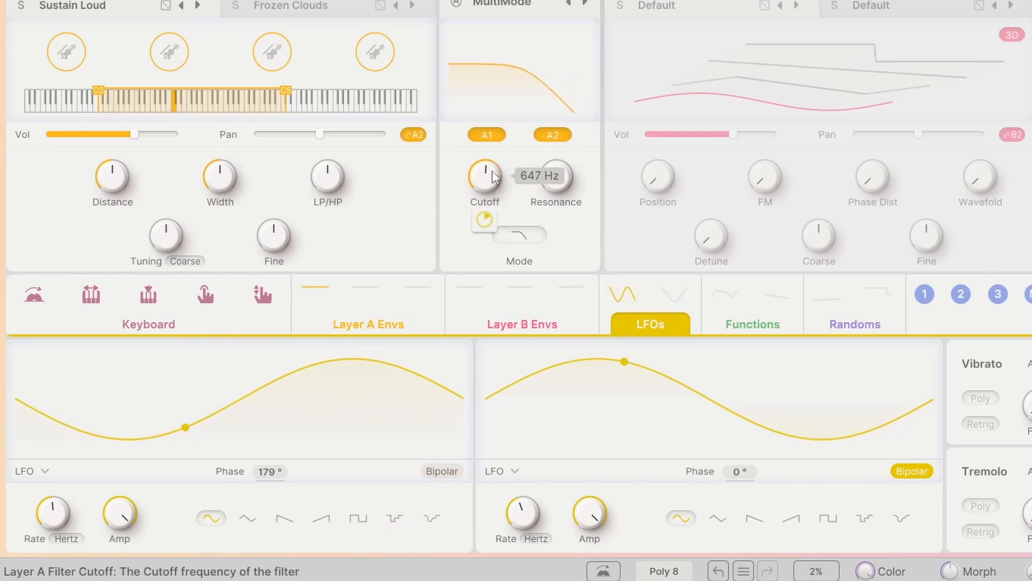
mouse_move(487, 175)
mouse_down()
mouse_move(487, 145)
mouse_move(487, 214)
mouse_move(487, 154)
mouse_move(487, 174)
mouse_up()
double_click(268, 473)
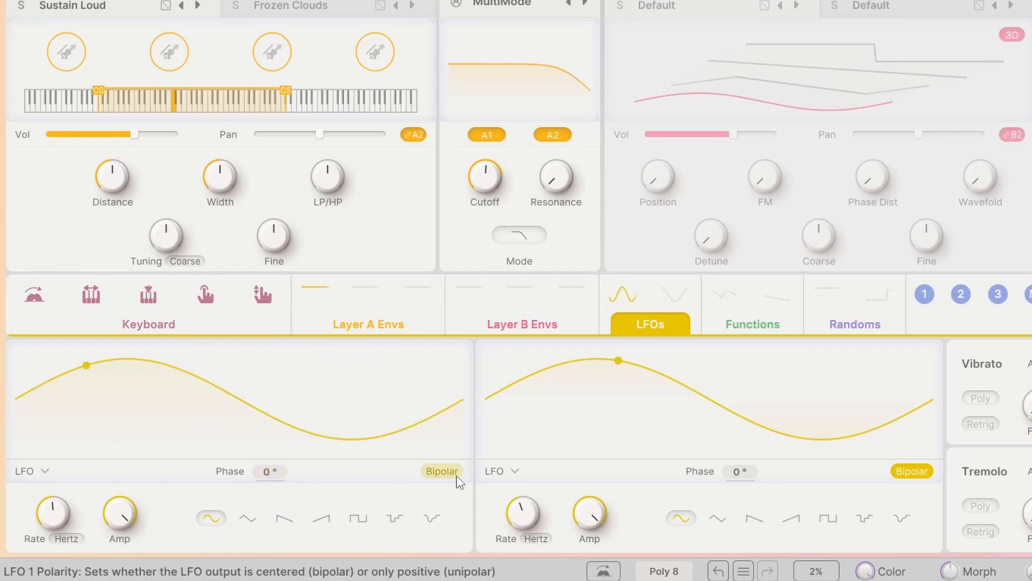
Step: Switch LFO 1 to LFO Keytrig mode and slow down its rate
click(43, 473)
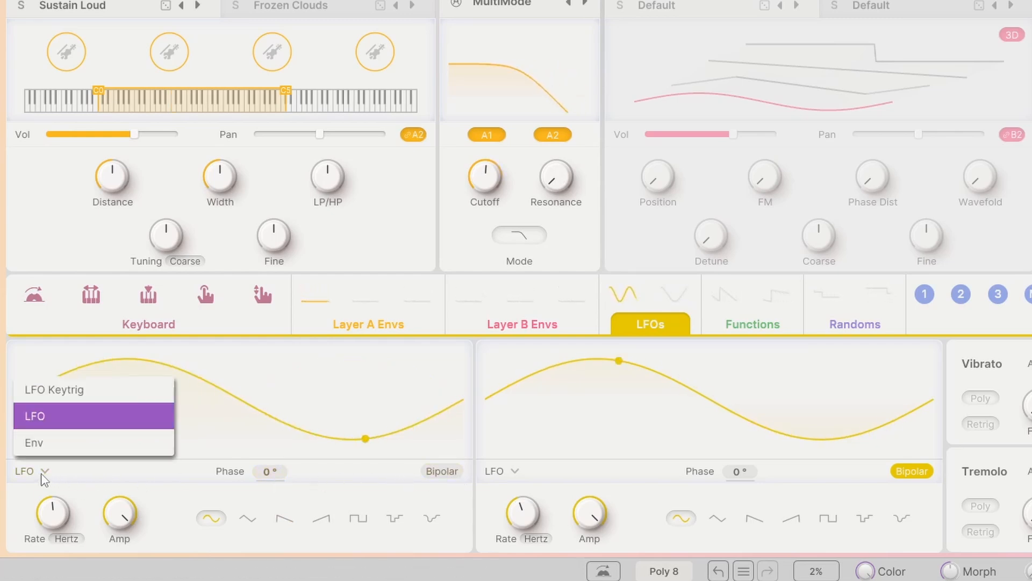
click(86, 391)
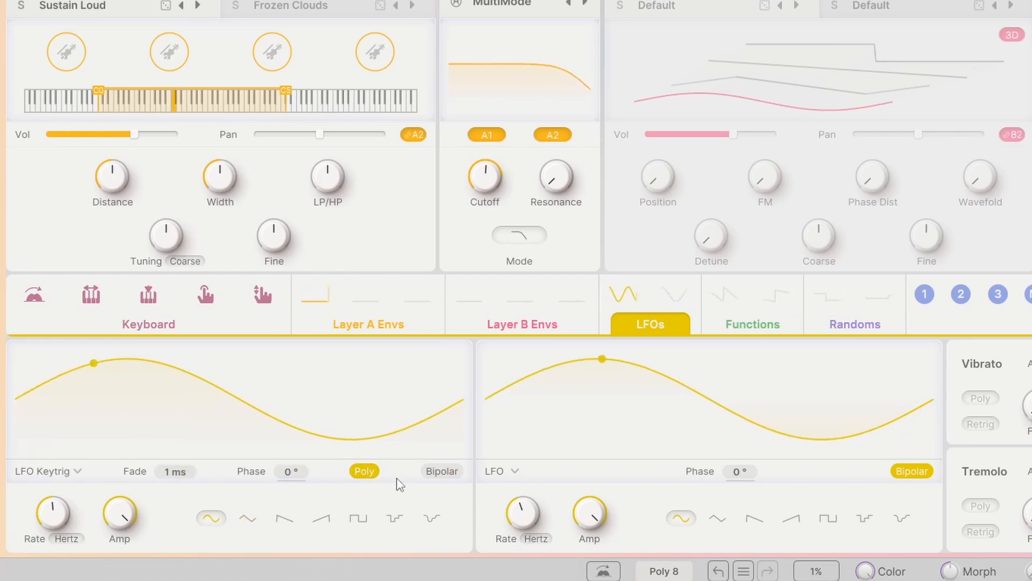
drag(53, 514, 53, 556)
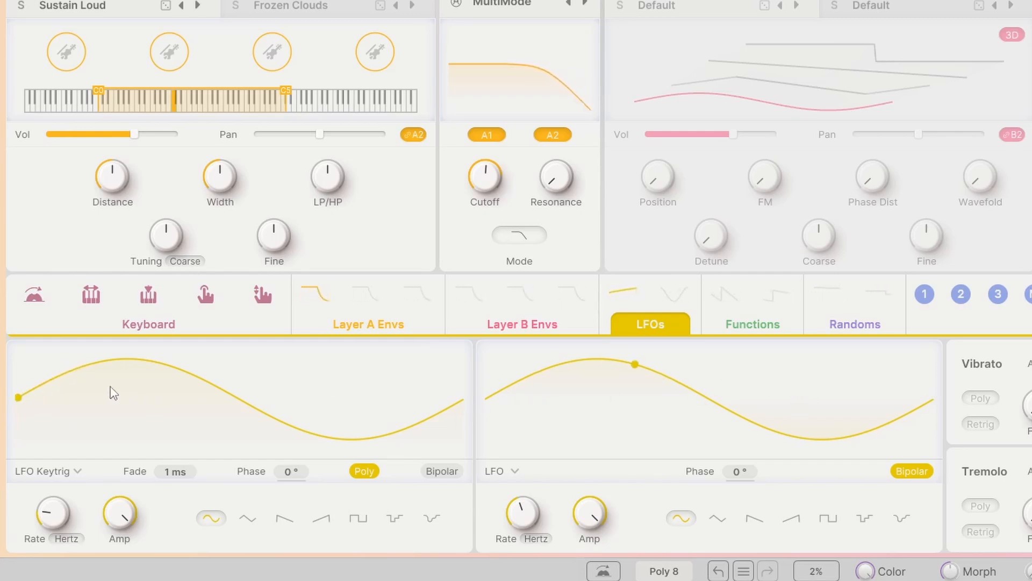
Step: Switch LFO 1 to LFO mode and back to LFO Keytrig
click(76, 471)
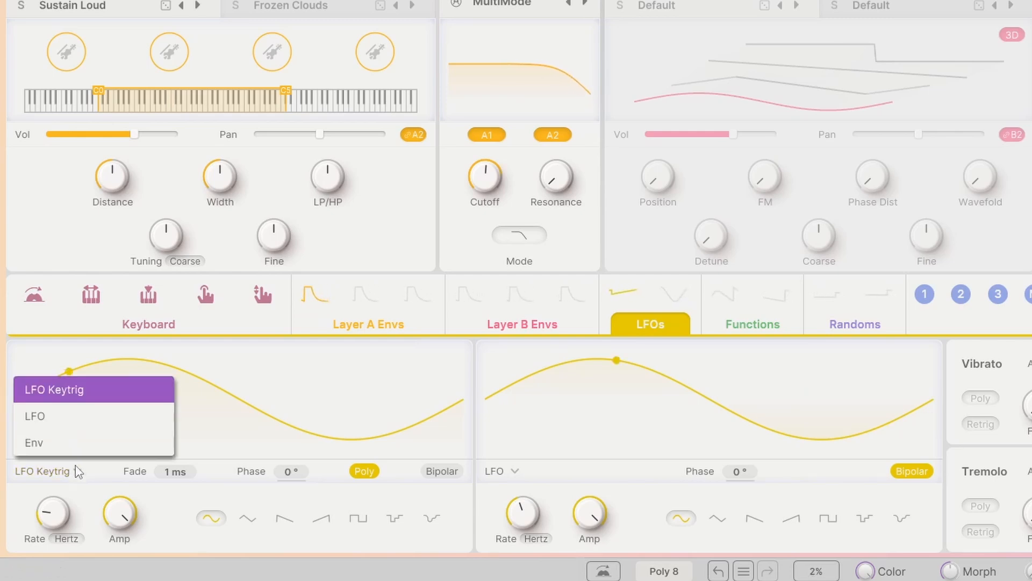
click(76, 417)
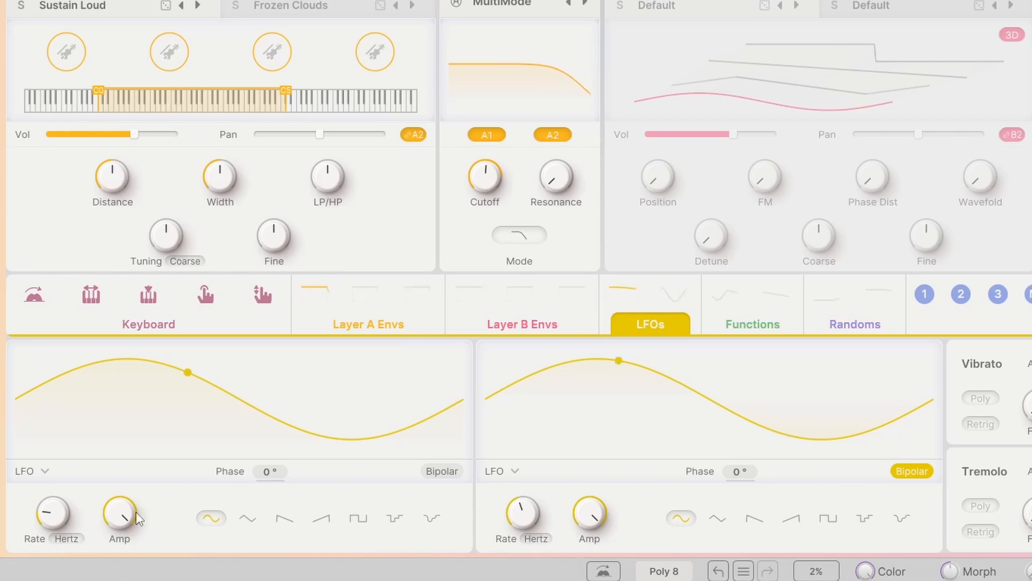
click(41, 473)
click(94, 389)
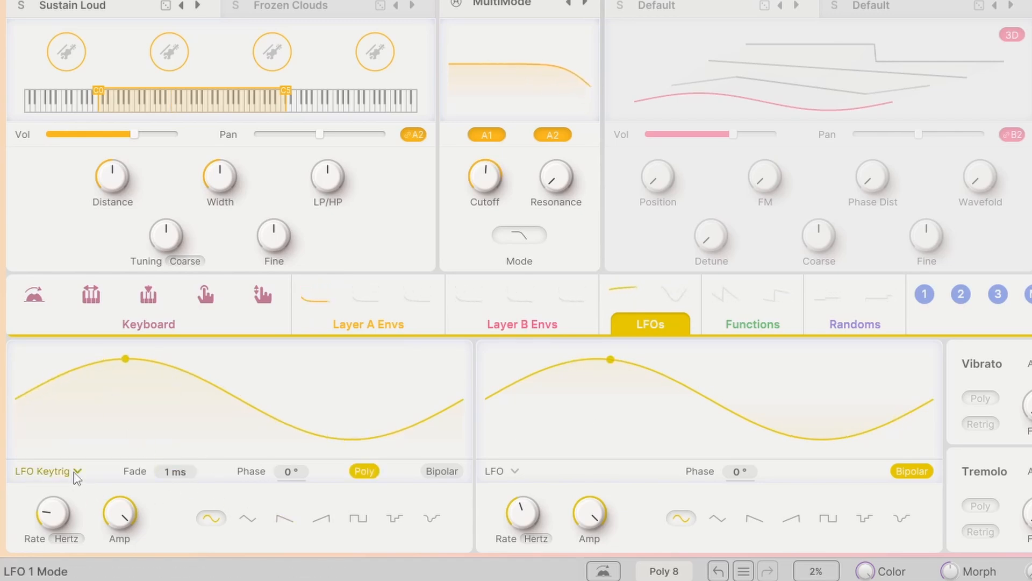
Step: Try LFO 1 fades of 826 ms and 1.44 s with a faster rate, and reset the fade to 1 ms
drag(174, 474, 175, 404)
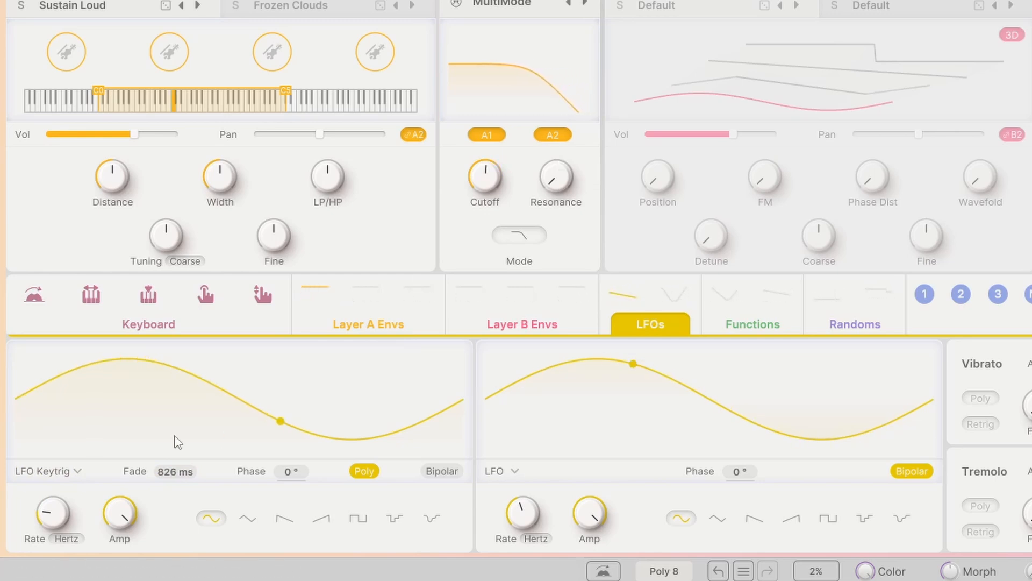
drag(38, 519, 39, 489)
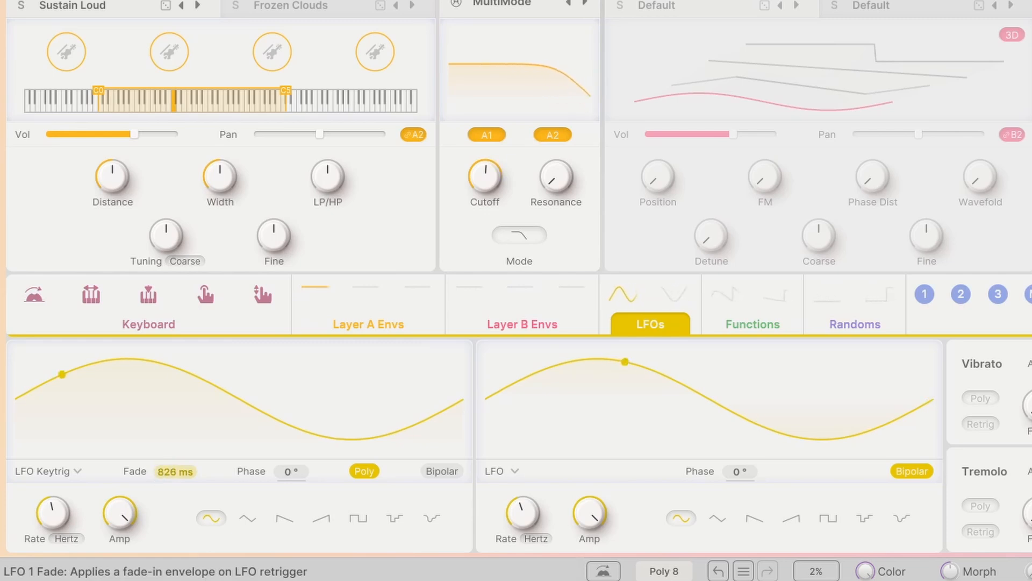
drag(174, 471, 172, 476)
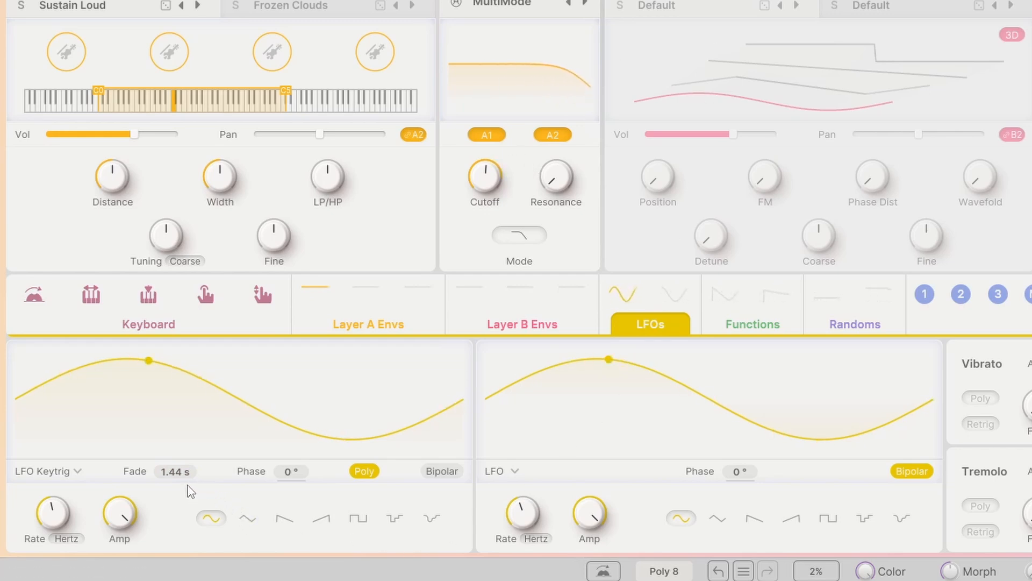
double_click(183, 473)
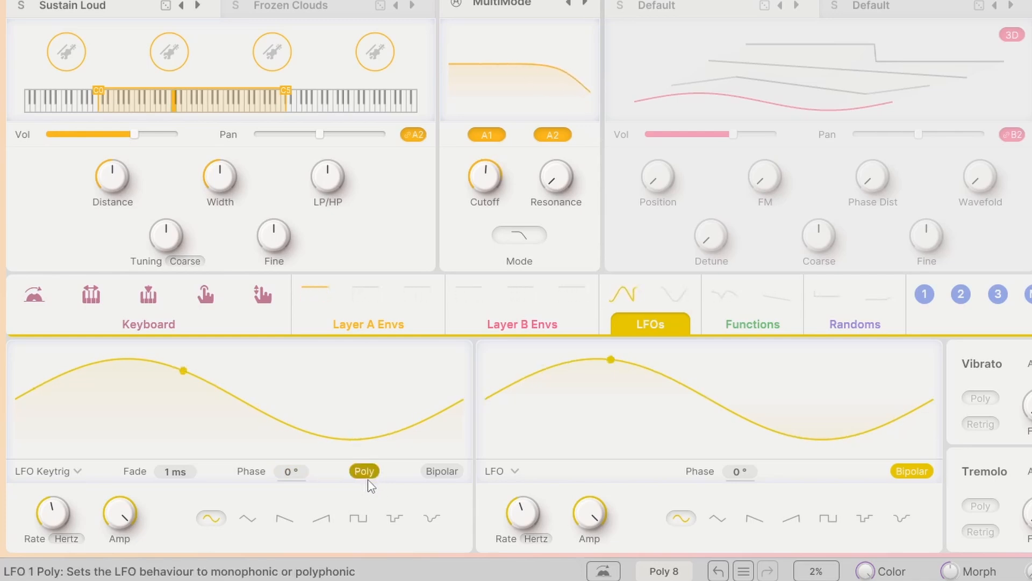
Step: Switch LFO 1 to Env mode
click(36, 478)
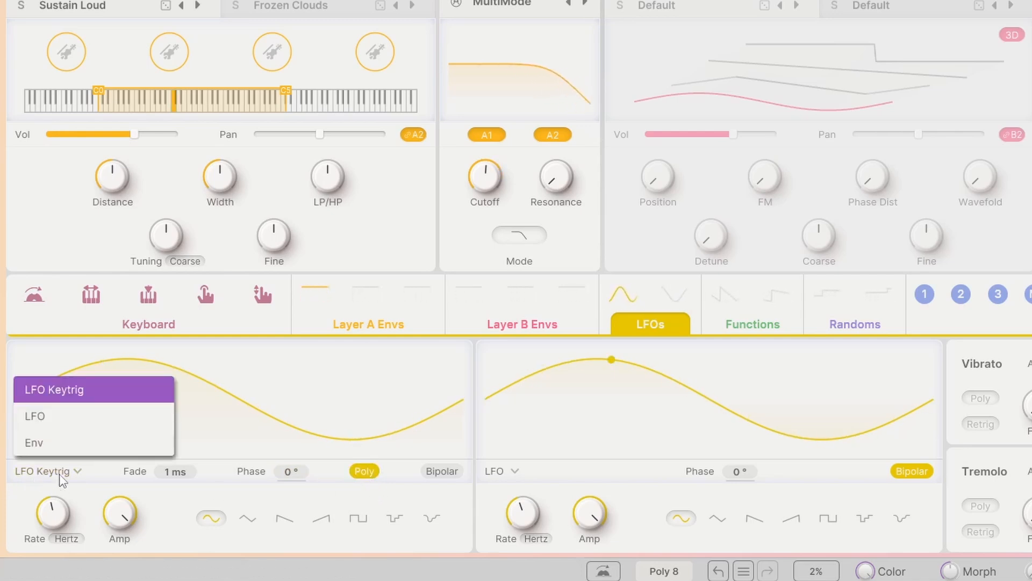
click(48, 422)
click(31, 478)
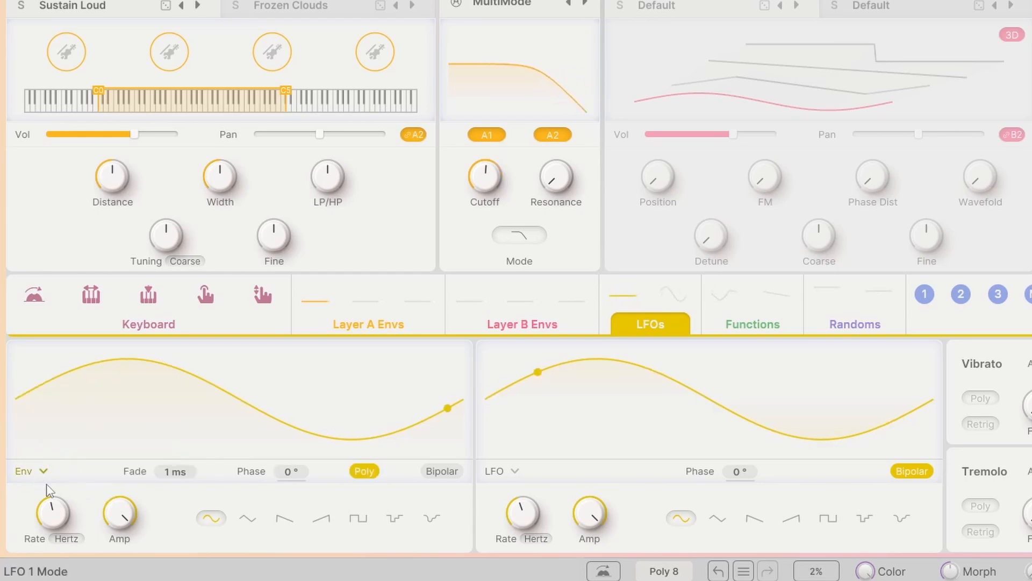
Step: Set LFO 1's fade to 1.52 s and toggle its Poly option off and back on
mouse_move(51, 504)
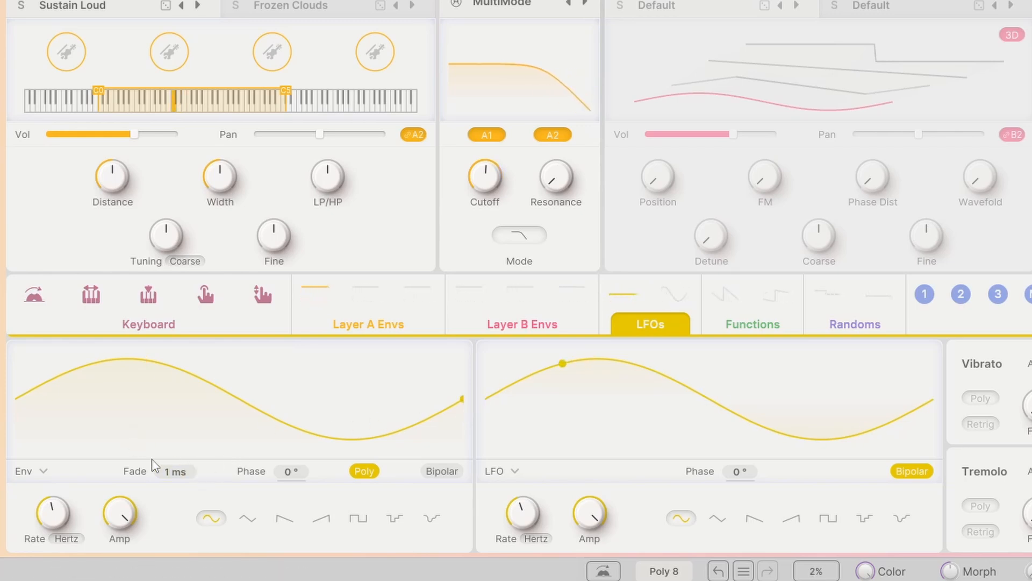
drag(175, 471, 175, 433)
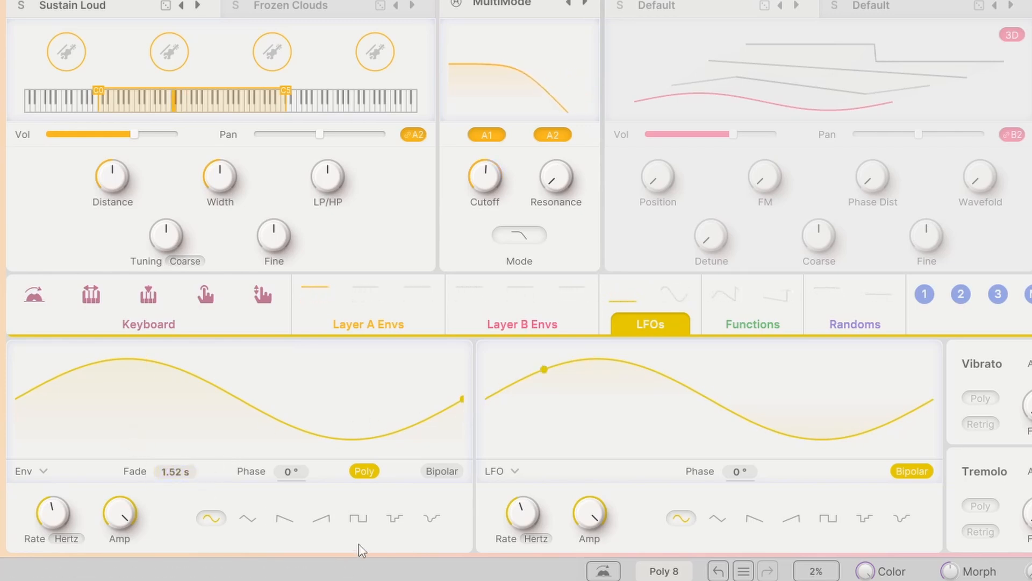
click(365, 474)
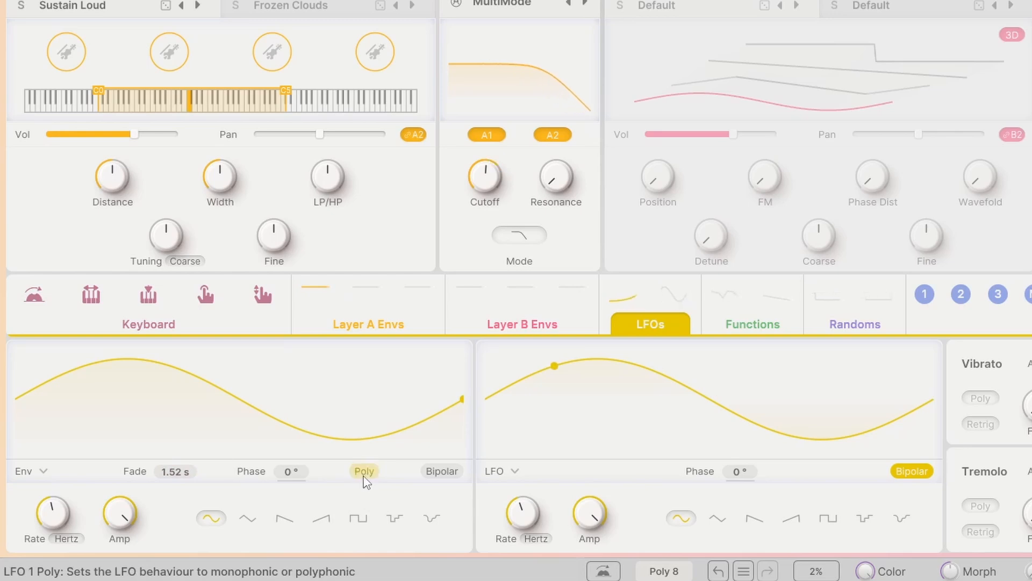
click(364, 473)
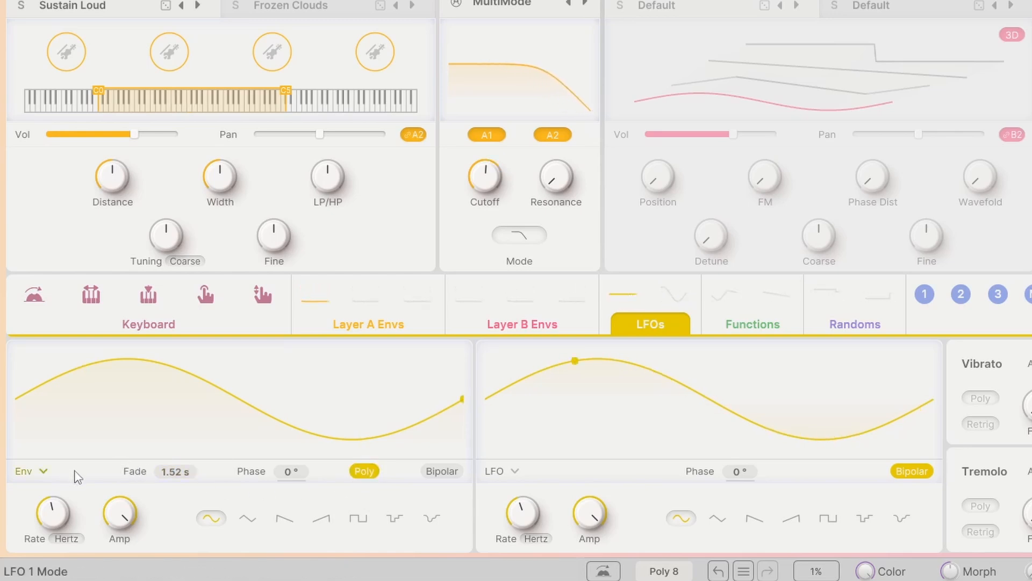
Step: Look over the Functions and Randoms modulators and return to the LFO settings
mouse_move(516, 520)
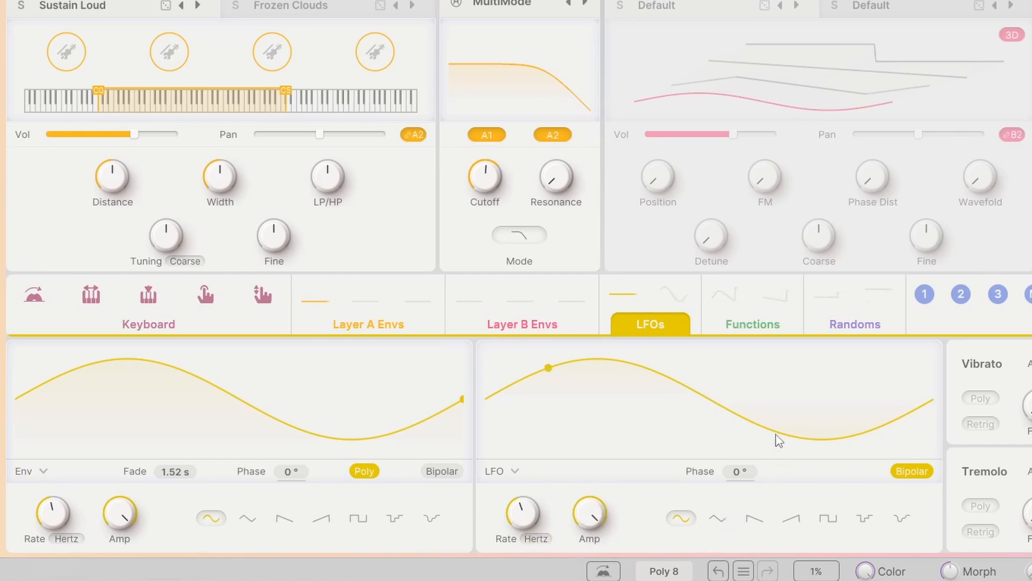
click(756, 329)
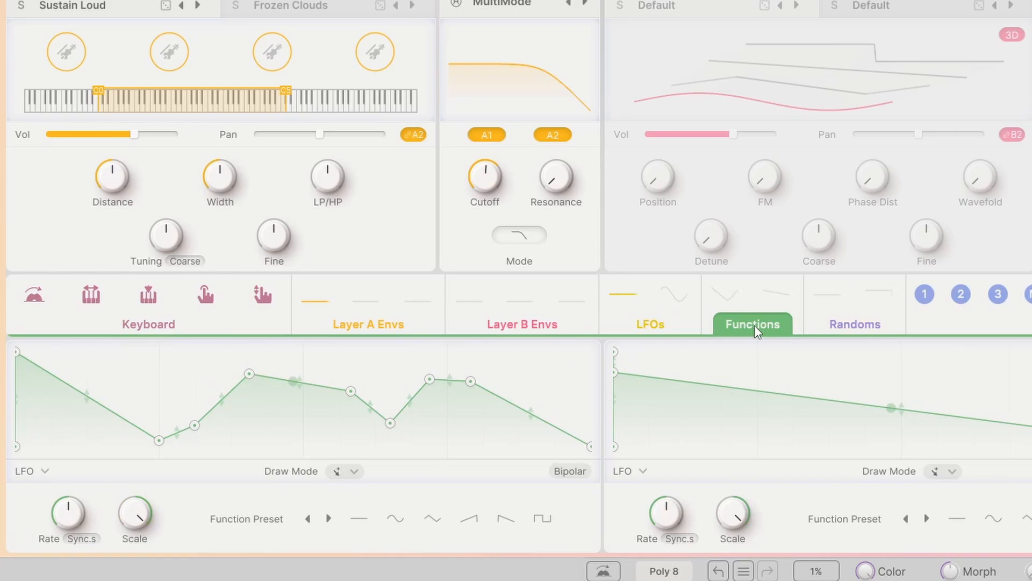
click(842, 322)
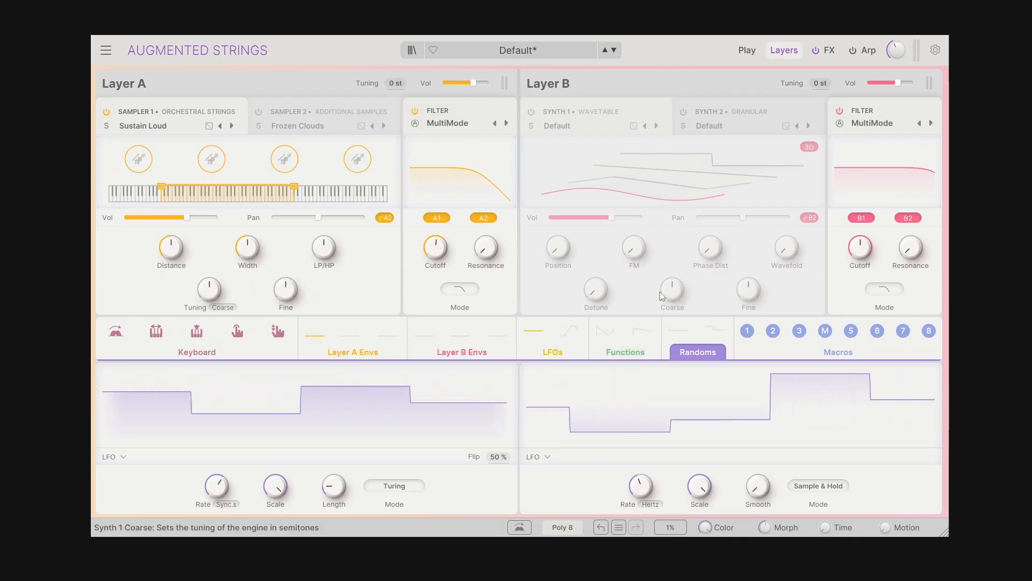
click(551, 352)
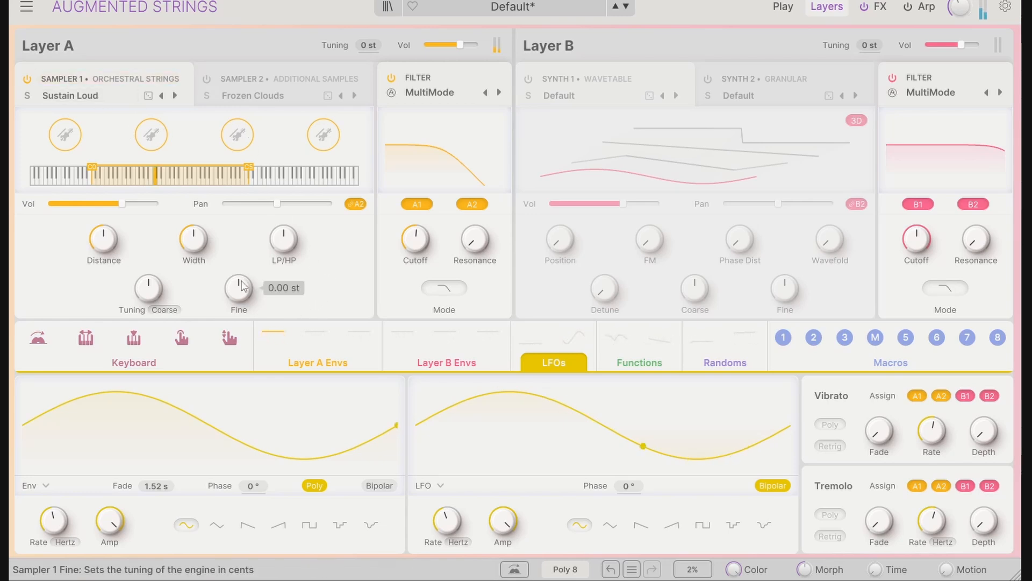
Step: Open Layer A's filter cutoff further and vary Sampler 1's volume and fine tuning, resetting the fine tuning and lowering the volume
drag(122, 203, 130, 203)
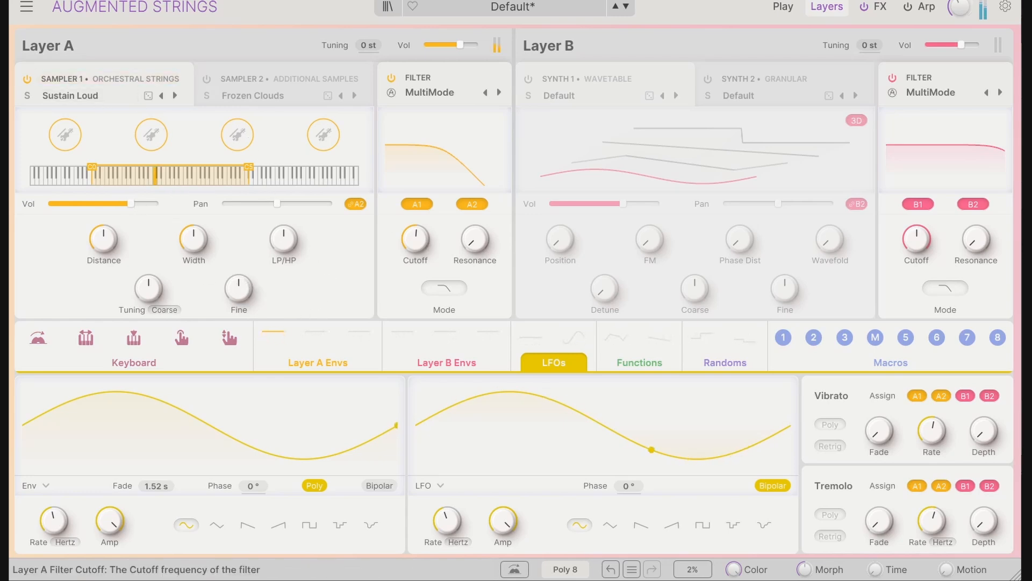
drag(410, 242, 410, 233)
mouse_move(243, 296)
mouse_down()
mouse_move(244, 280)
mouse_move(244, 294)
mouse_up()
double_click(242, 293)
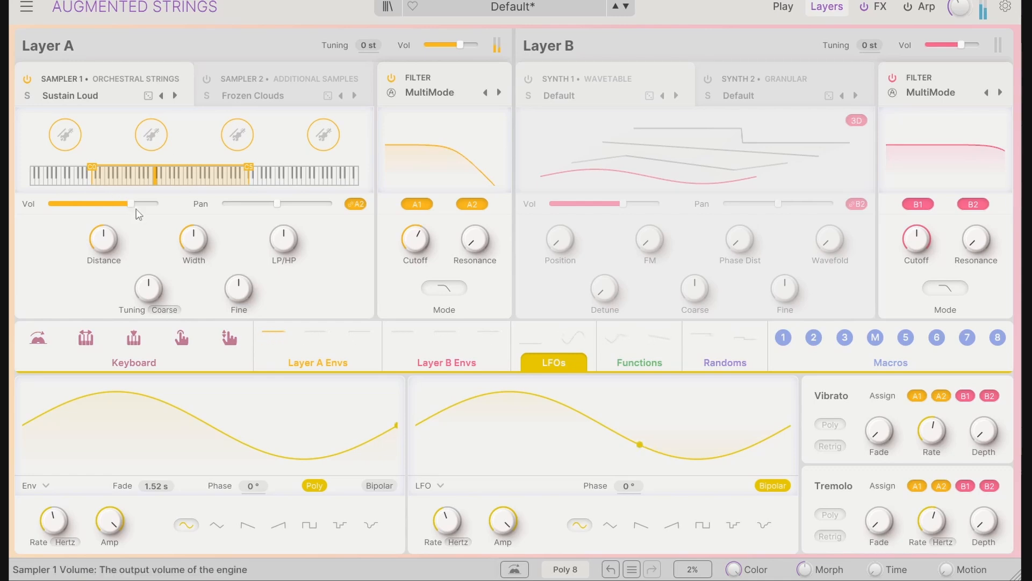
mouse_move(132, 204)
mouse_move(131, 204)
mouse_down()
mouse_move(108, 204)
mouse_move(159, 204)
mouse_move(118, 204)
mouse_up()
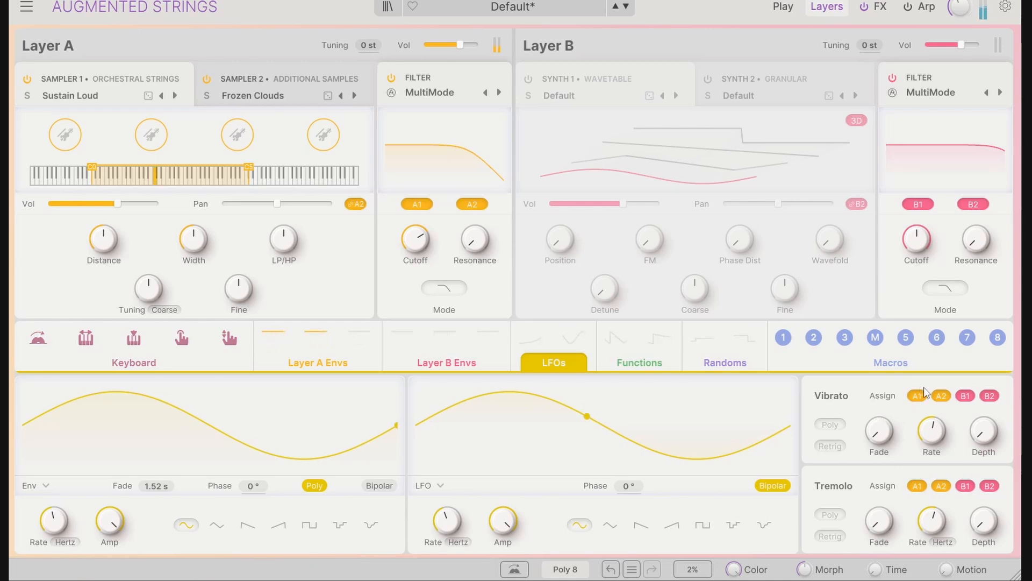
Step: Limit the vibrato to part A1 by unassigning A2, B1 and B2, and raise its depth, rate and fade
click(947, 396)
click(966, 396)
click(990, 396)
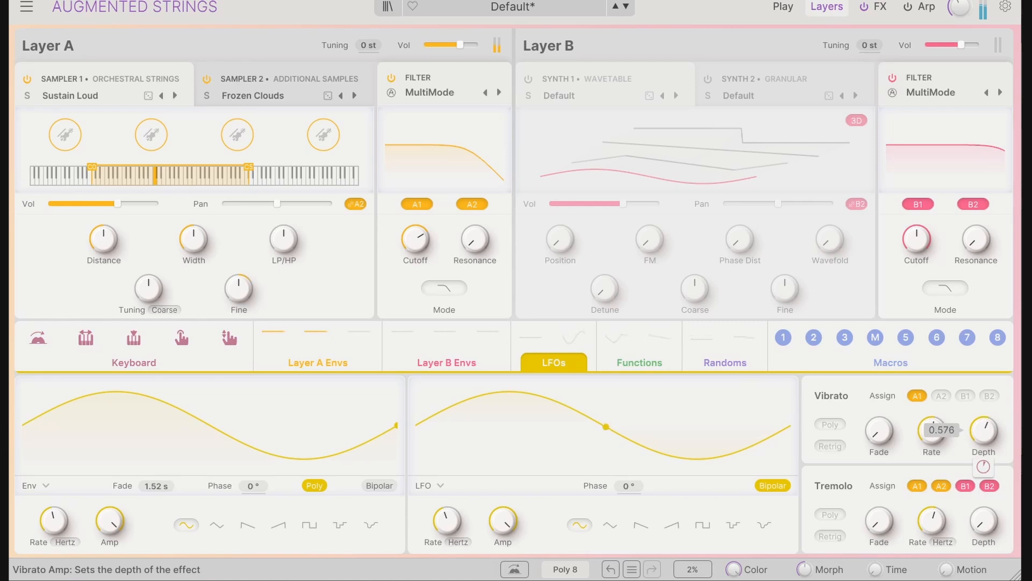
mouse_move(985, 433)
mouse_down()
mouse_move(985, 419)
mouse_move(985, 428)
mouse_up()
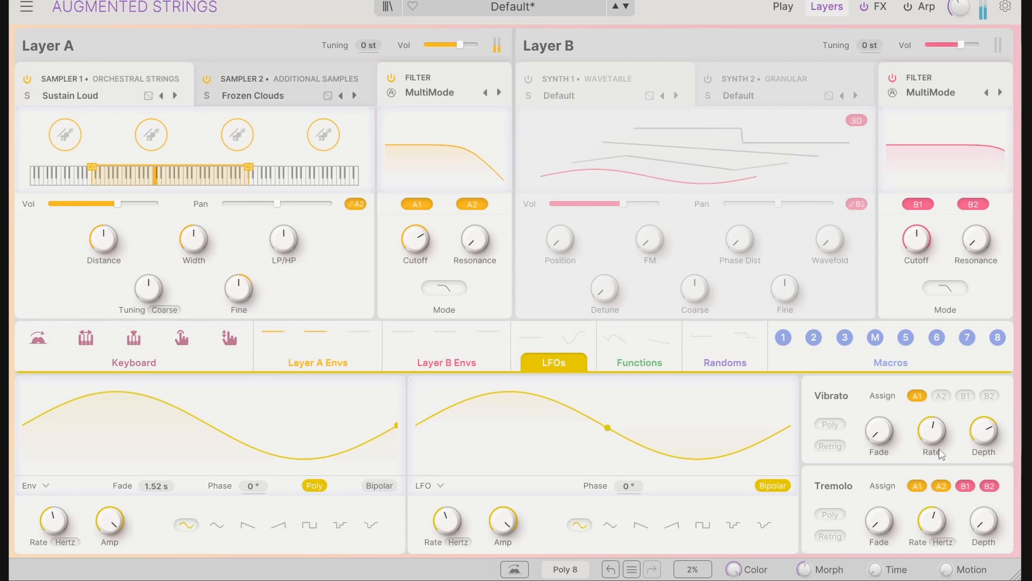
drag(940, 451, 884, 412)
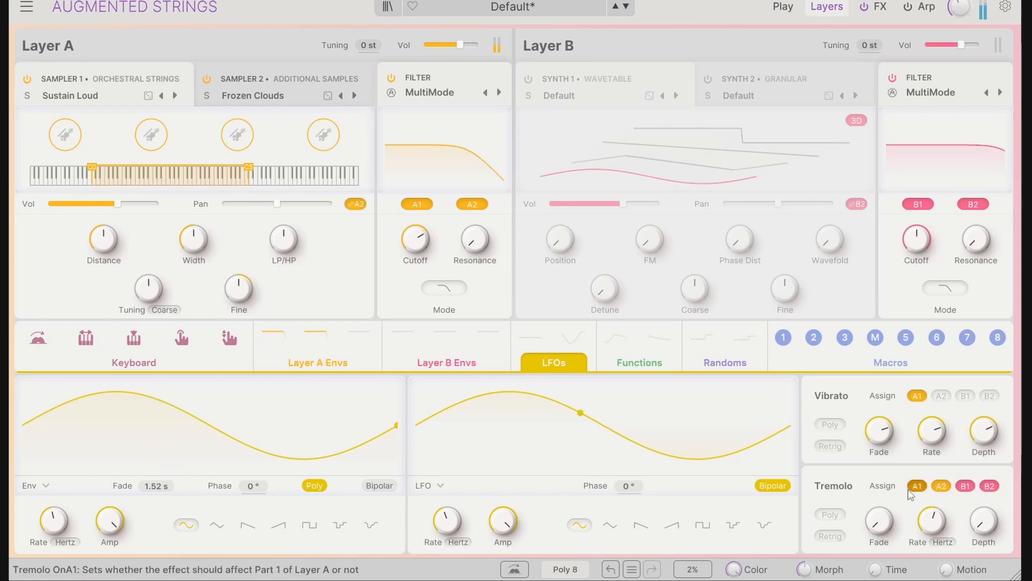
Step: Reload the Default preset, replace Sampler 1 with Synth 1 as the sounding part, and move Synth 1's wavetable position toward the triangle wave
click(626, 8)
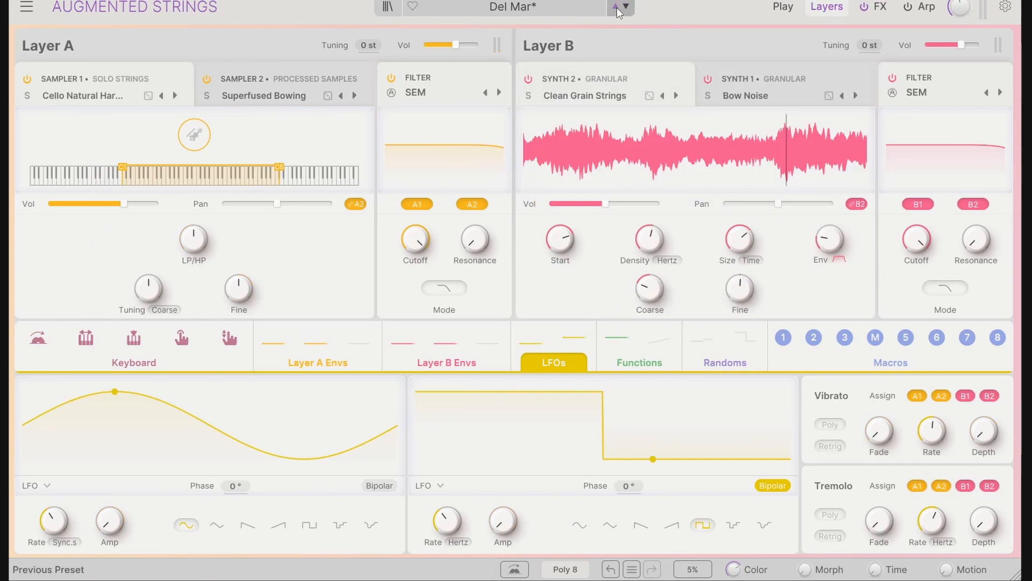
click(616, 6)
click(25, 81)
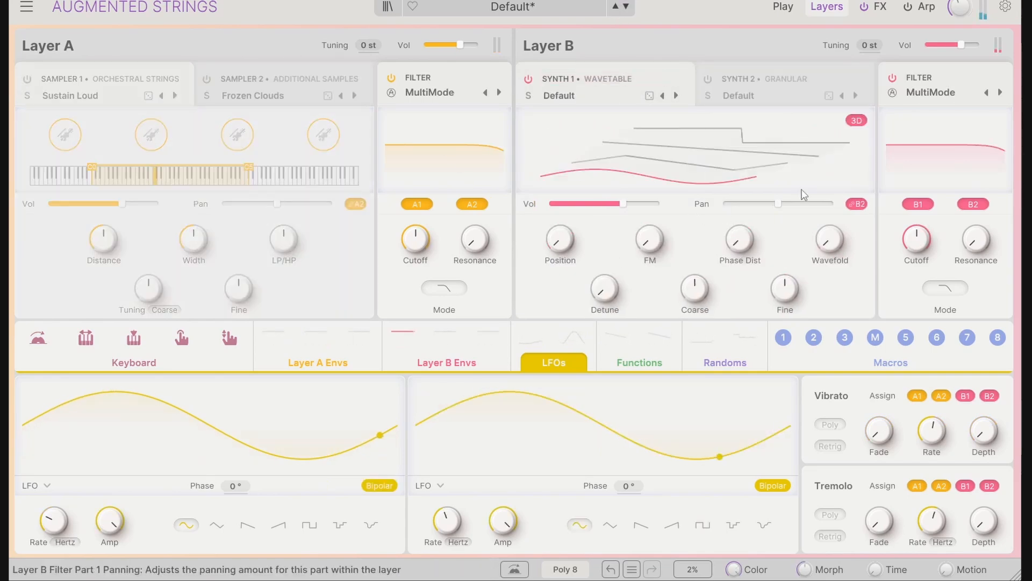
drag(762, 175, 762, 137)
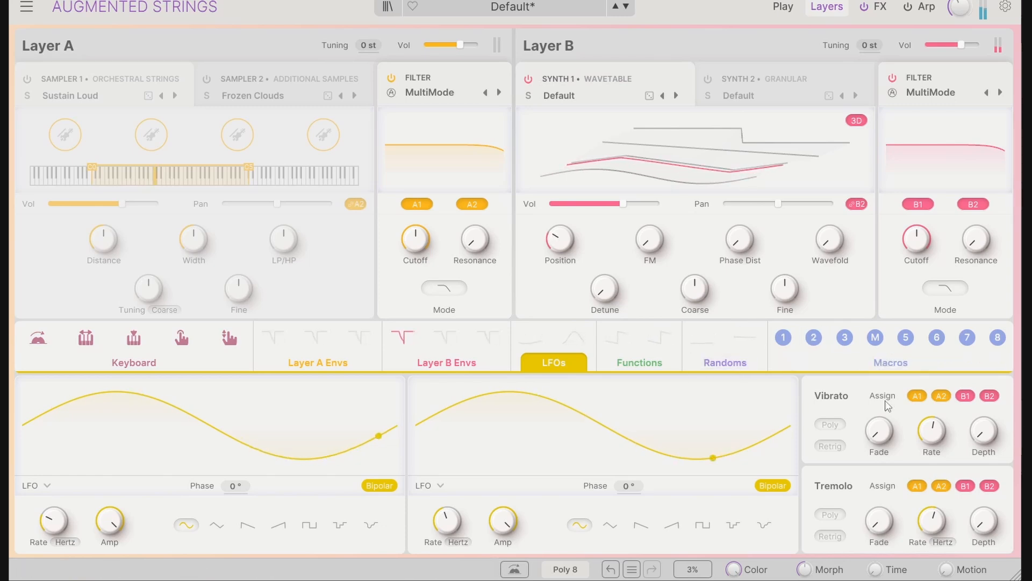
Step: Raise the vibrato depth and try its Retrig and Poly options, leaving both off
drag(973, 440, 973, 429)
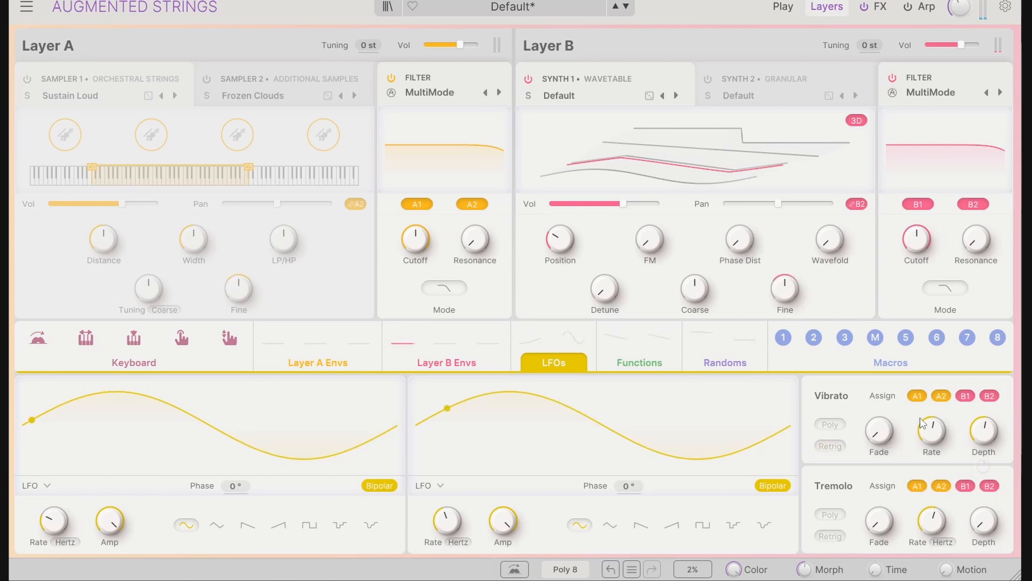
mouse_move(974, 517)
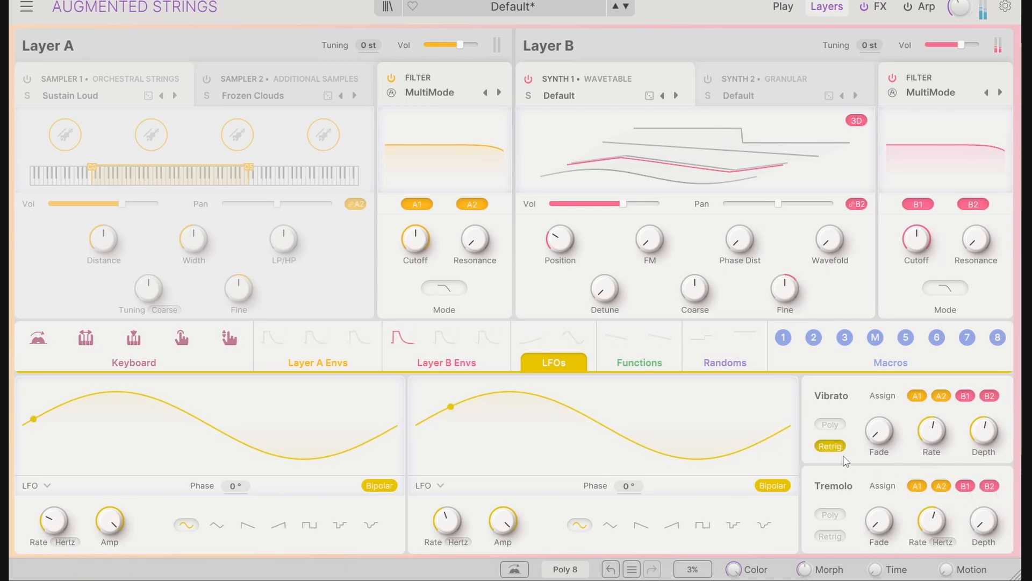
click(835, 428)
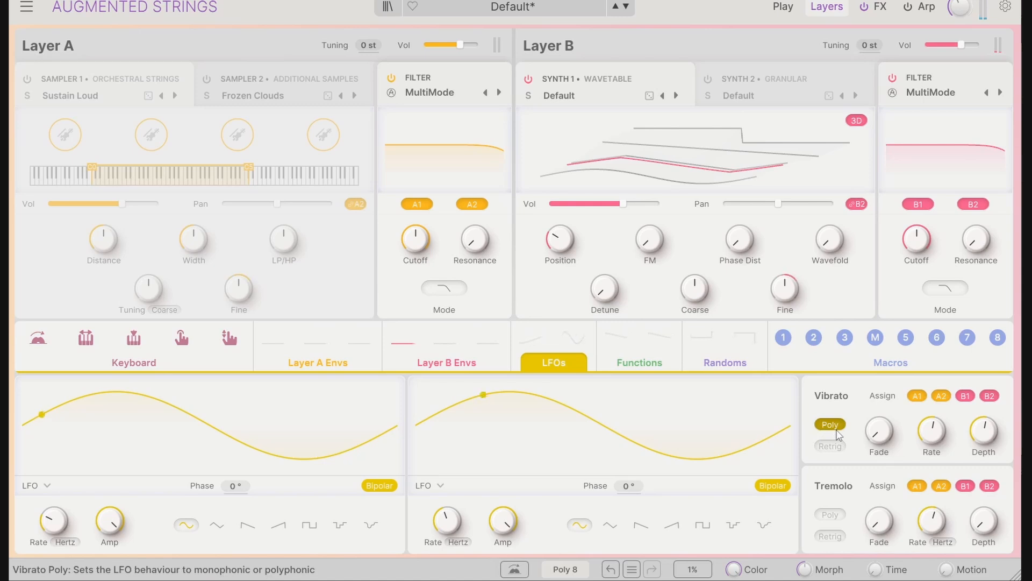
click(833, 427)
mouse_move(868, 435)
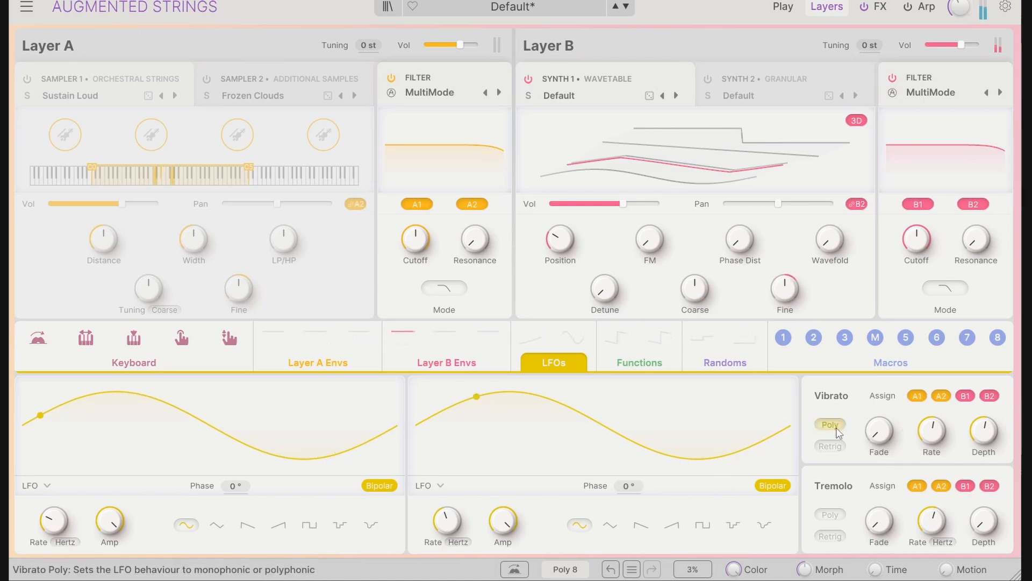
drag(989, 451, 991, 438)
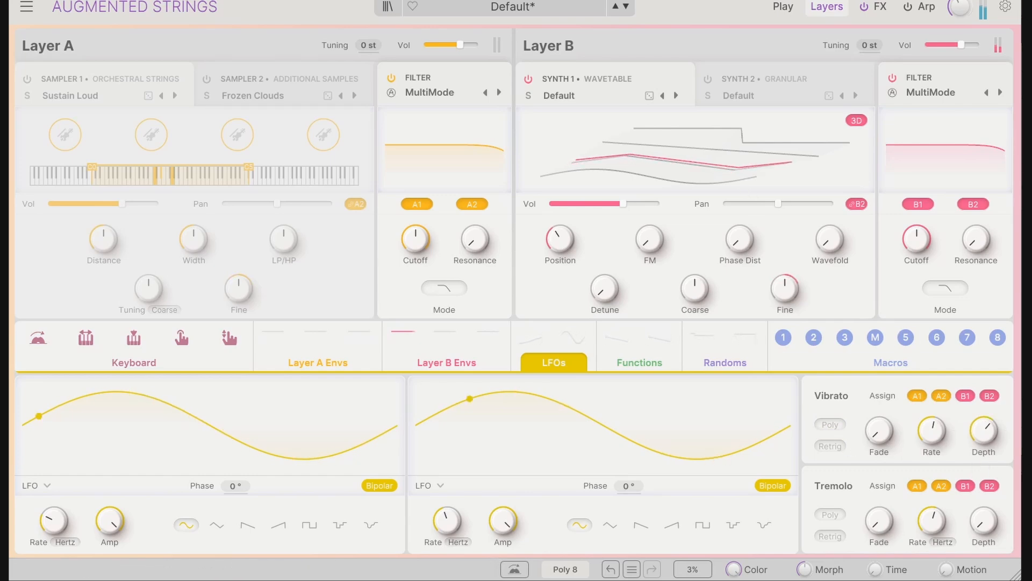
Step: Clear the macro modulation from Layer B's filter cutoff, and adjust that filter's cutoff and resonance
mouse_move(926, 242)
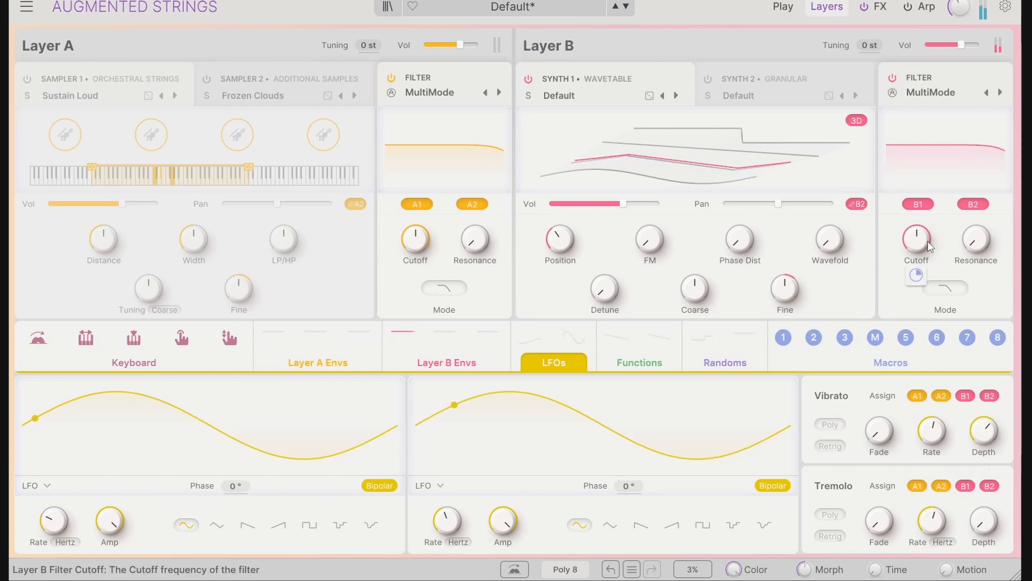
double_click(918, 279)
drag(918, 241, 917, 264)
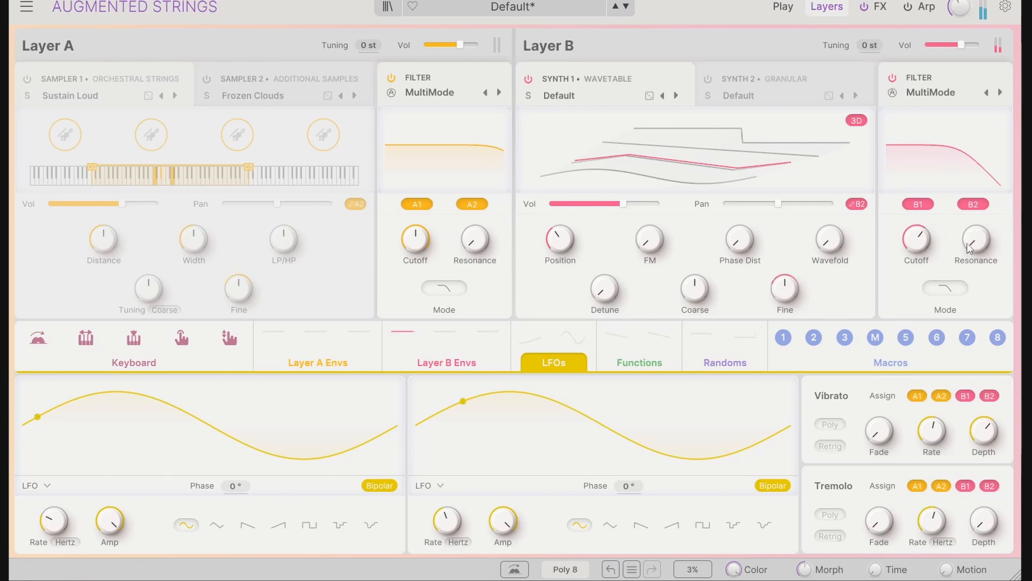
drag(976, 241, 976, 198)
drag(917, 241, 918, 235)
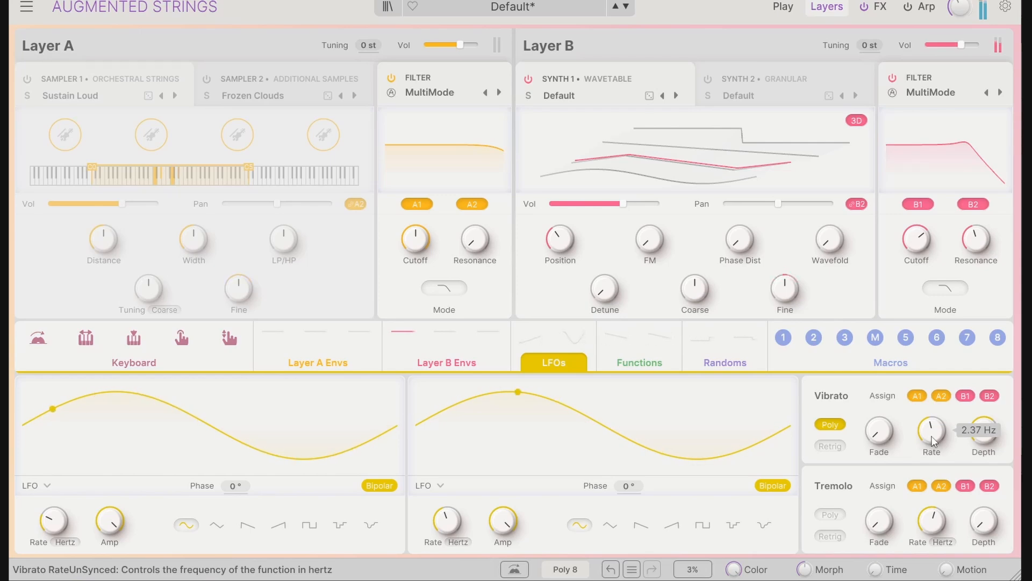
Step: Turn off the vibrato's Poly option
click(830, 424)
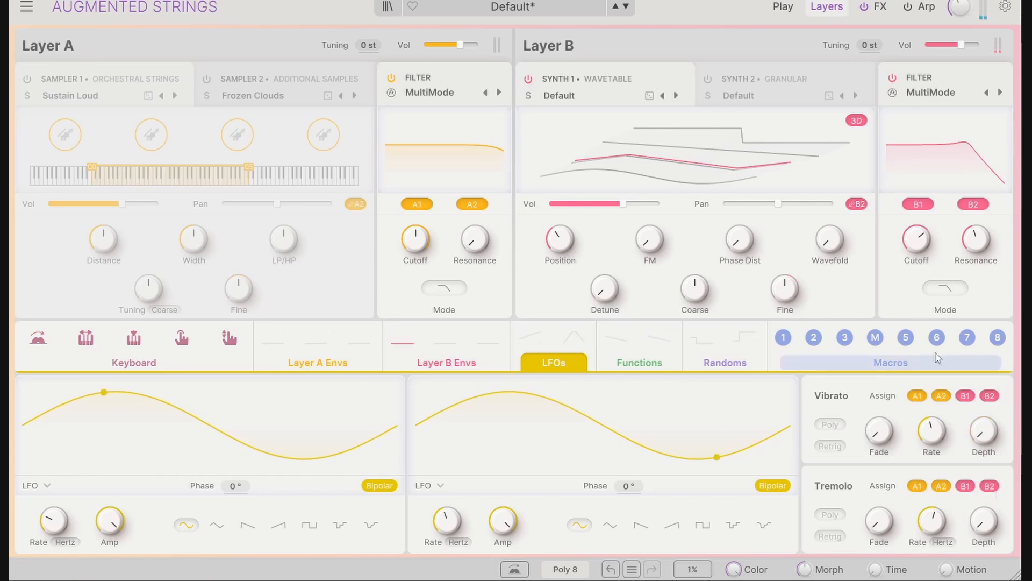
Step: Raise the tremolo depth to about 0.708 and look through its rate sync options
mouse_move(982, 530)
mouse_down()
mouse_move(982, 508)
mouse_move(984, 534)
mouse_up()
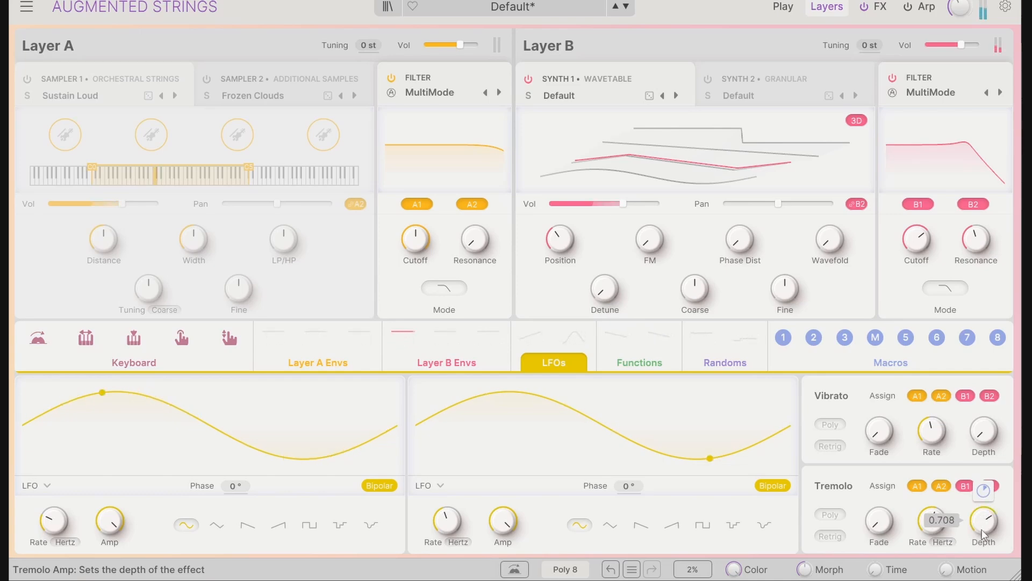
mouse_move(606, 207)
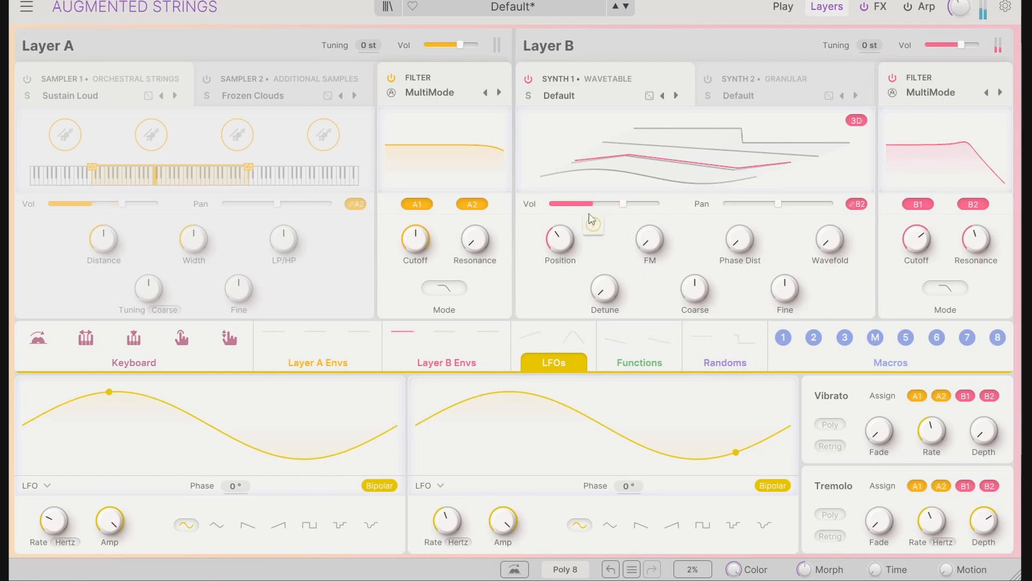
click(942, 543)
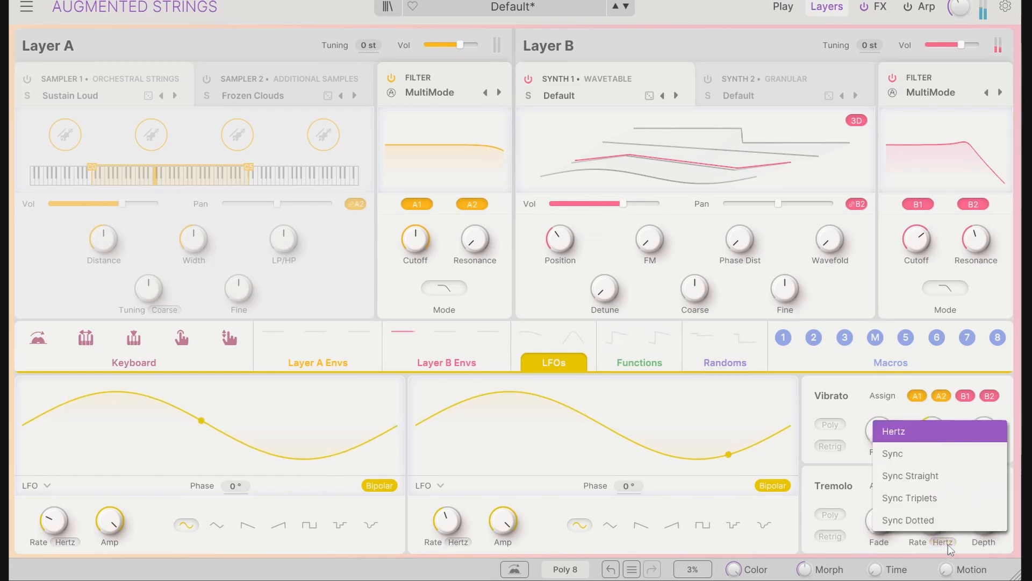
click(868, 496)
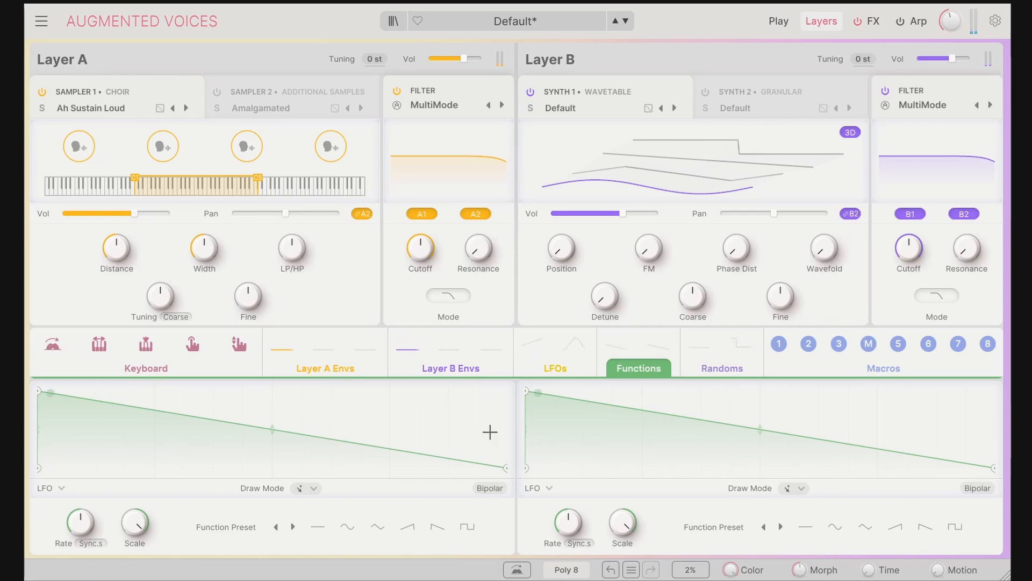
Step: In Augmented Voices, add seven breakpoints to Function 1 to form an alternating peak-and-valley curve
click(562, 370)
click(621, 371)
click(88, 440)
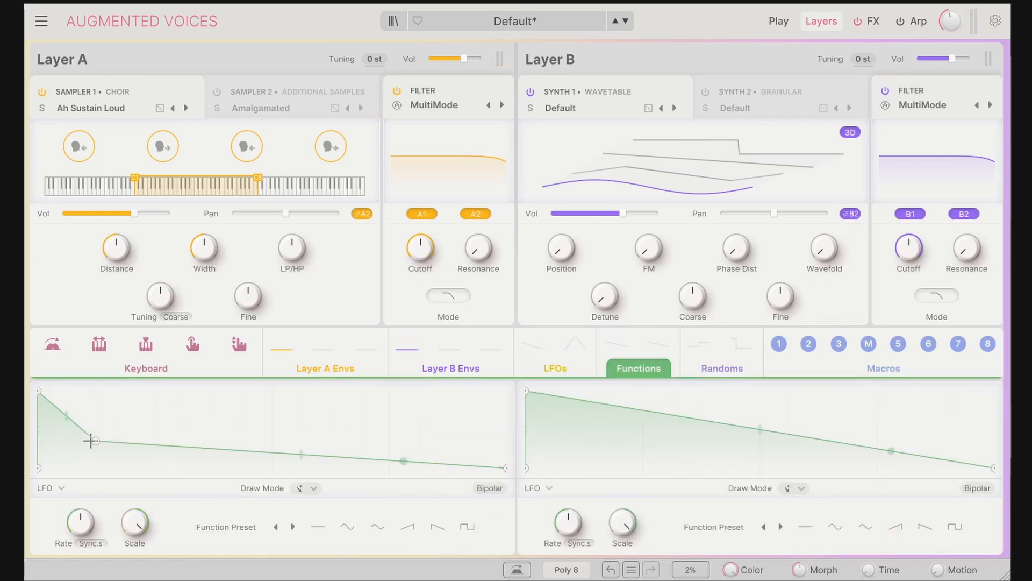
click(178, 414)
click(264, 415)
click(228, 452)
click(319, 449)
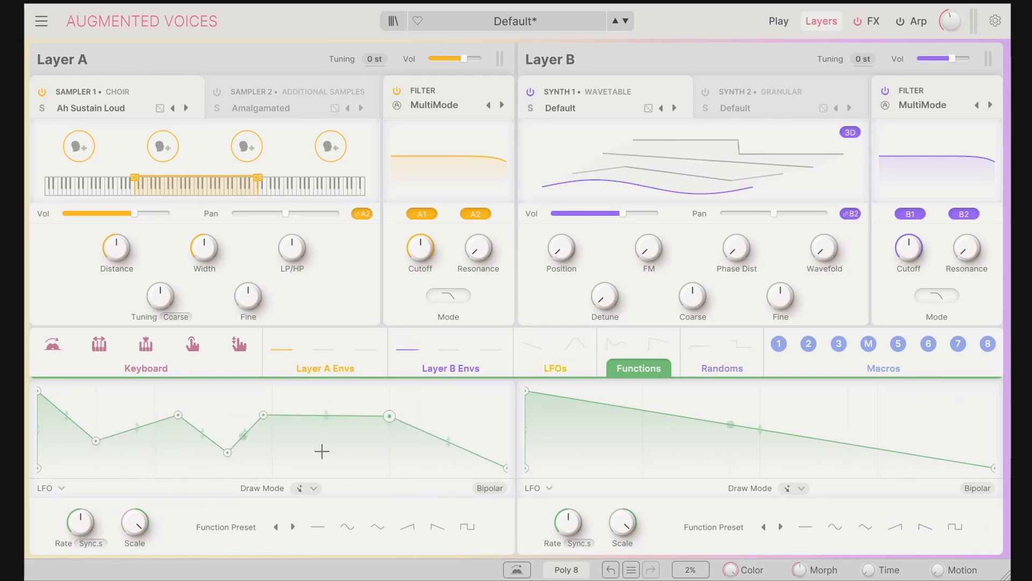
click(389, 416)
click(448, 420)
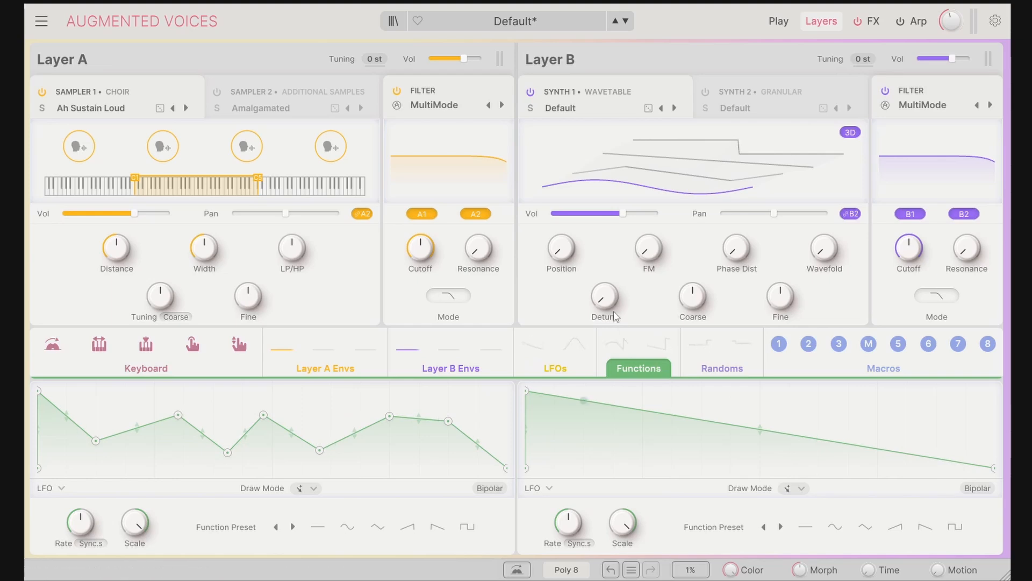
Step: Clear the Color modulation from Layer B's filter cutoff and turn off Synth 1
mouse_move(914, 254)
double_click(907, 282)
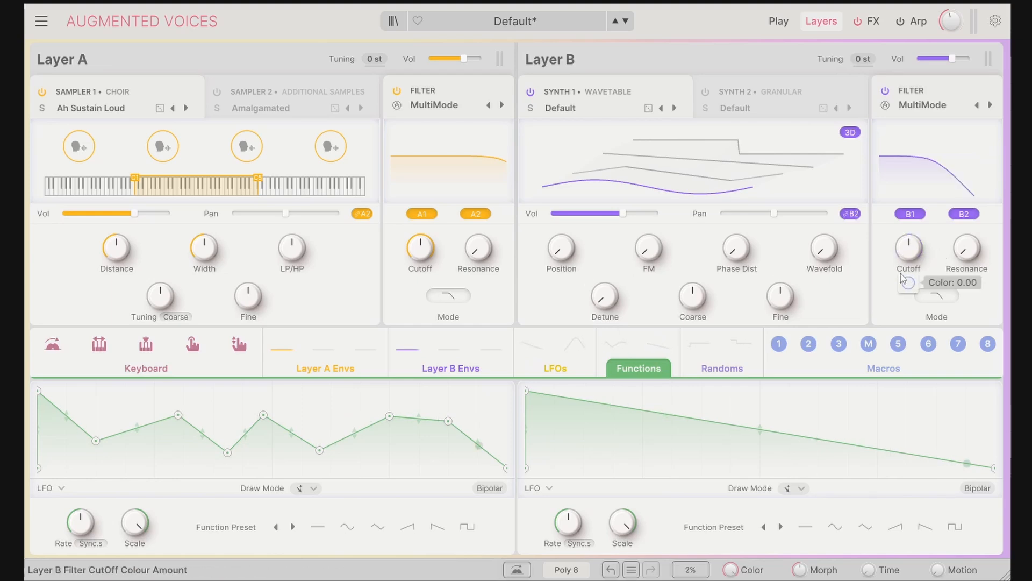
click(531, 92)
Step: Replace the Color modulation on Layer A's filter cutoff with Function 1 at about 0.36, lowering the cutoff slightly
mouse_move(420, 252)
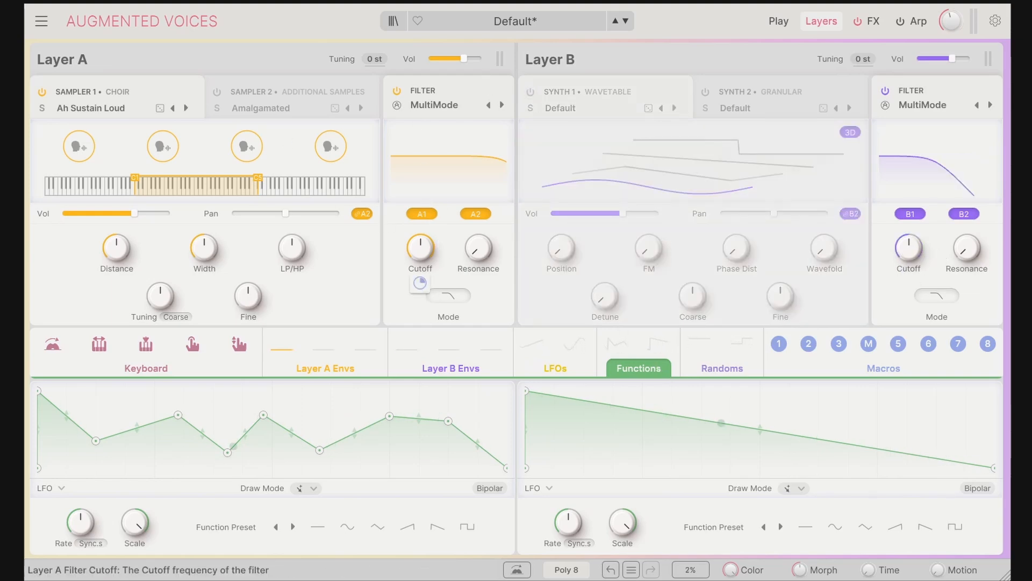
double_click(420, 284)
drag(420, 249, 420, 255)
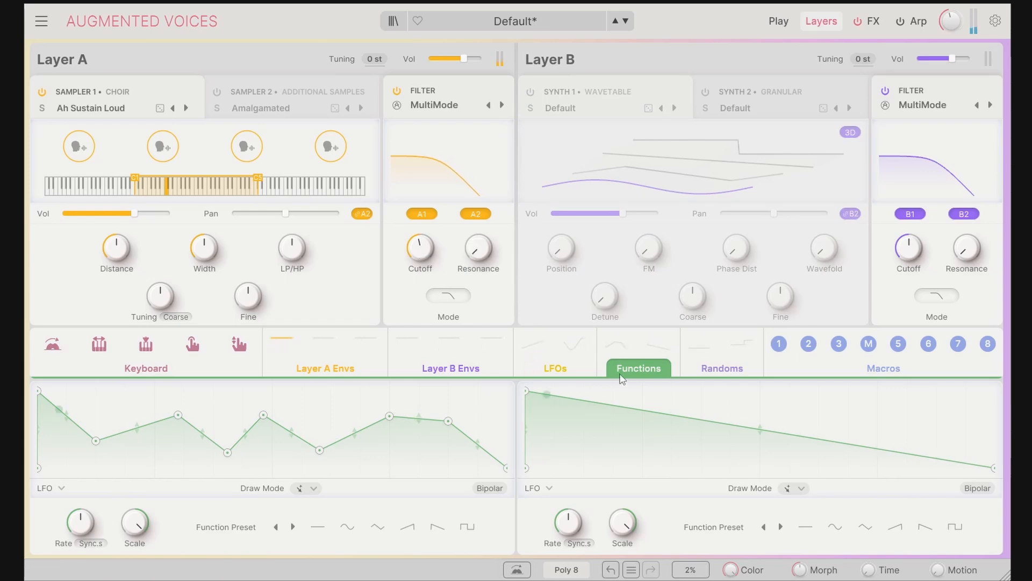
mouse_move(619, 343)
drag(618, 343, 420, 297)
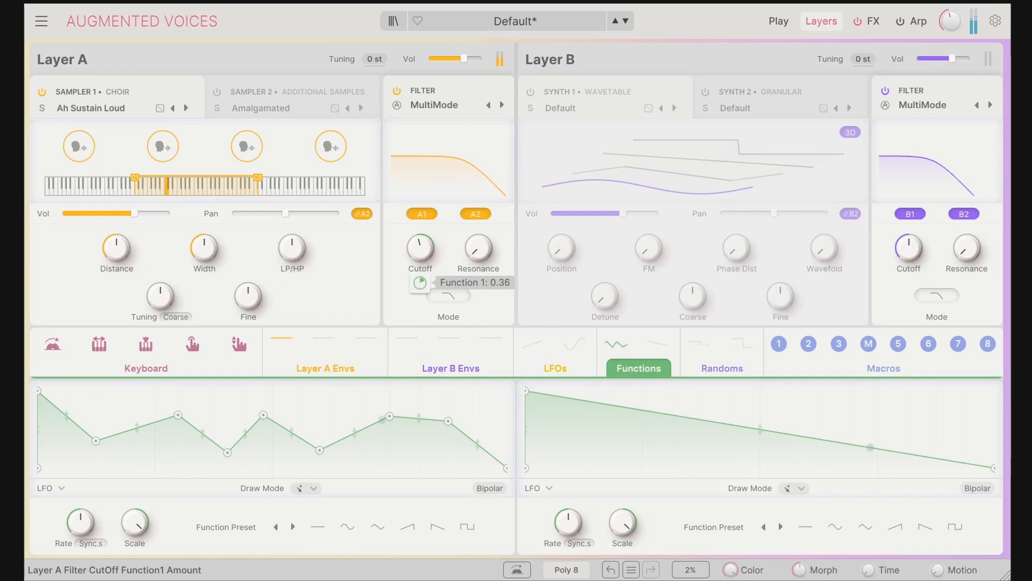
Step: Shift Function 1's first two breakpoints later in the cycle and bend some of its segments into curves
drag(39, 392, 88, 407)
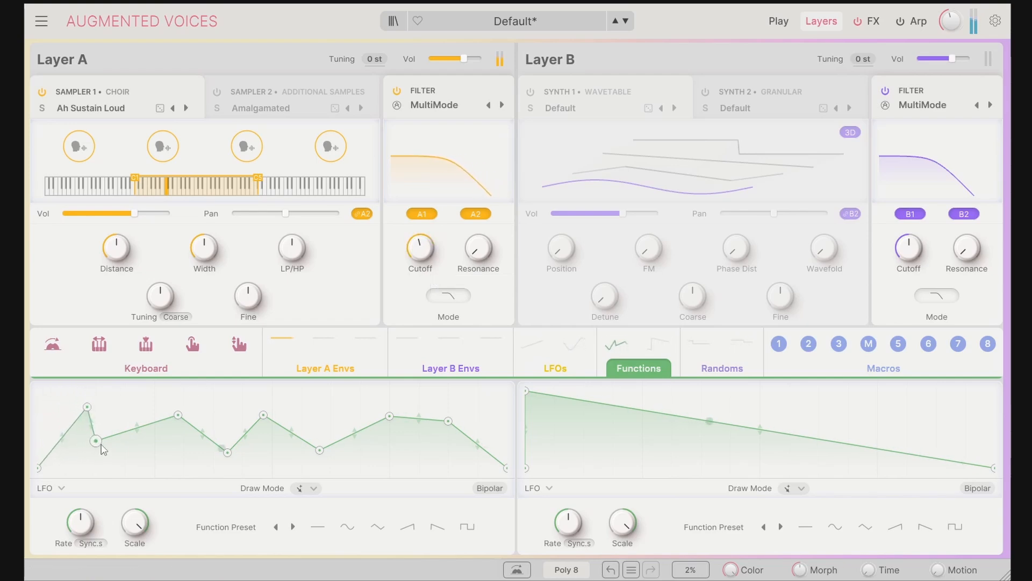
drag(101, 444, 130, 445)
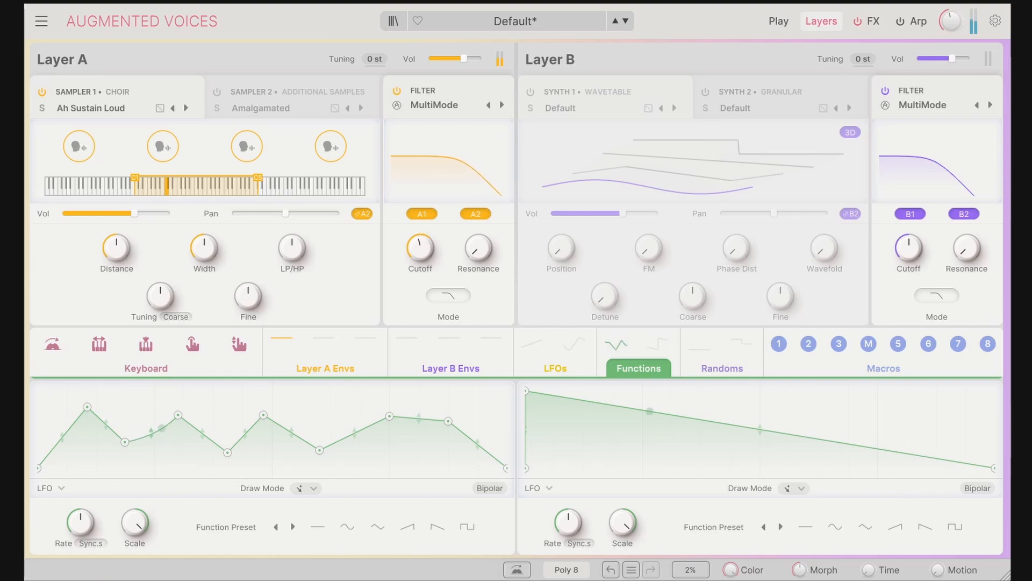
drag(202, 432, 204, 414)
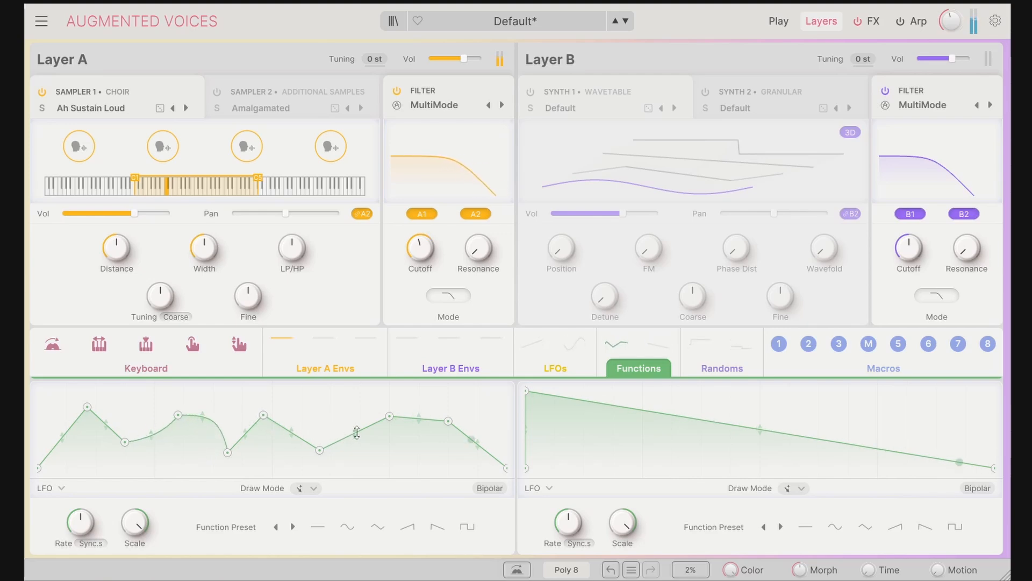
drag(357, 433, 392, 445)
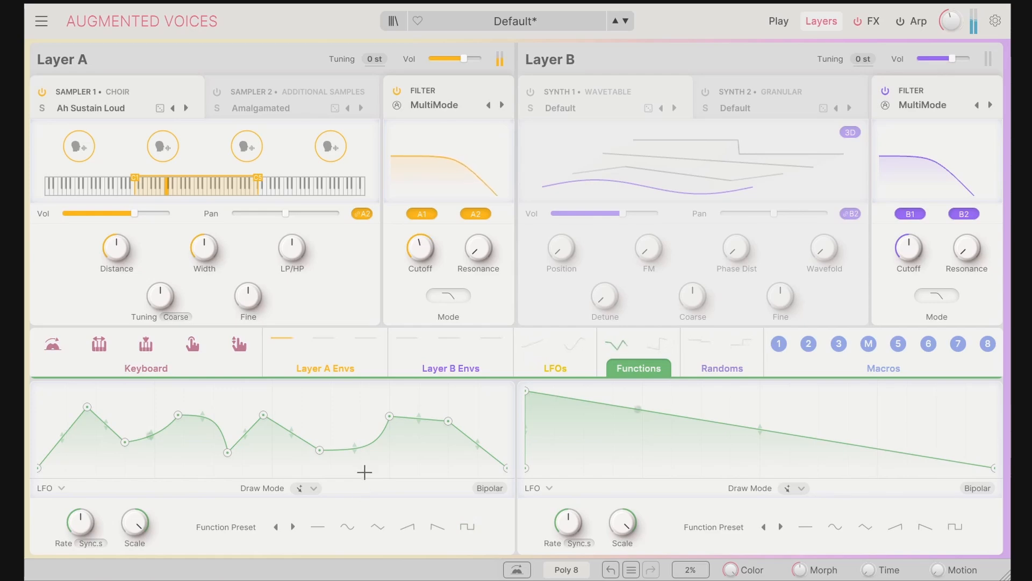
Step: Delete two peak breakpoints from Function 1 individually, and erase the remaining ones by range to leave a flat line
double_click(263, 414)
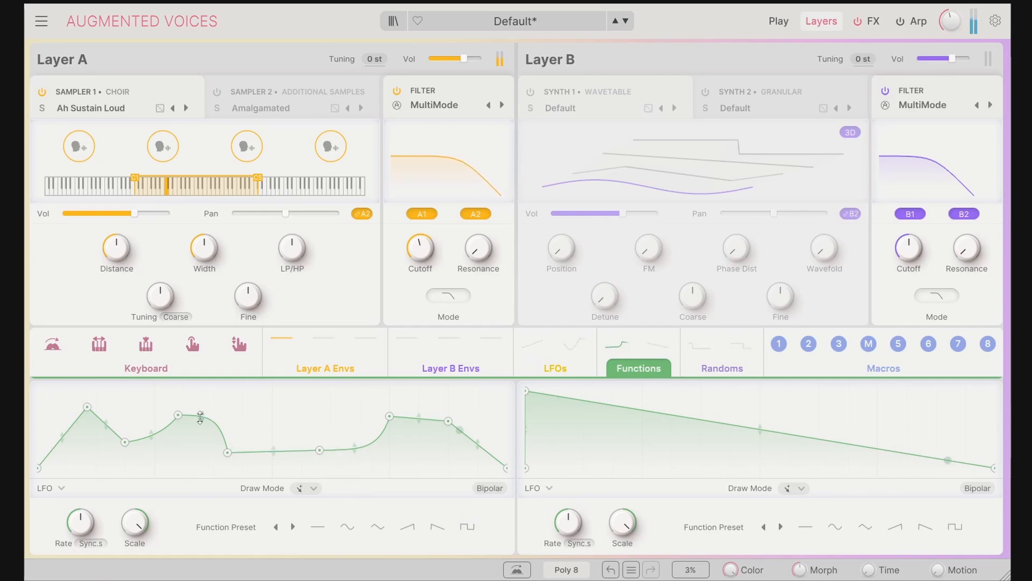
double_click(179, 414)
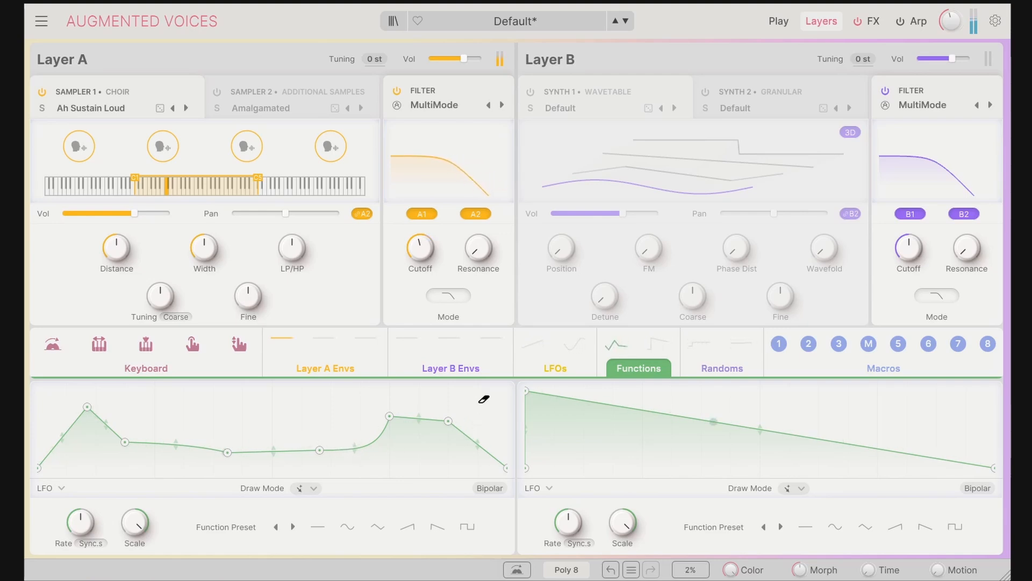
drag(478, 401, 208, 430)
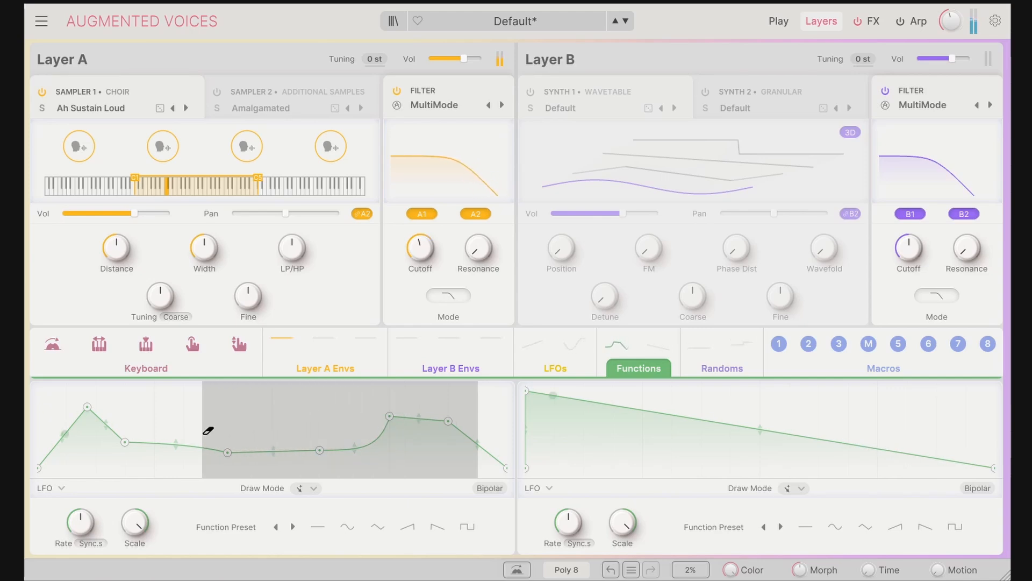
drag(201, 436, 203, 436)
key(Delete)
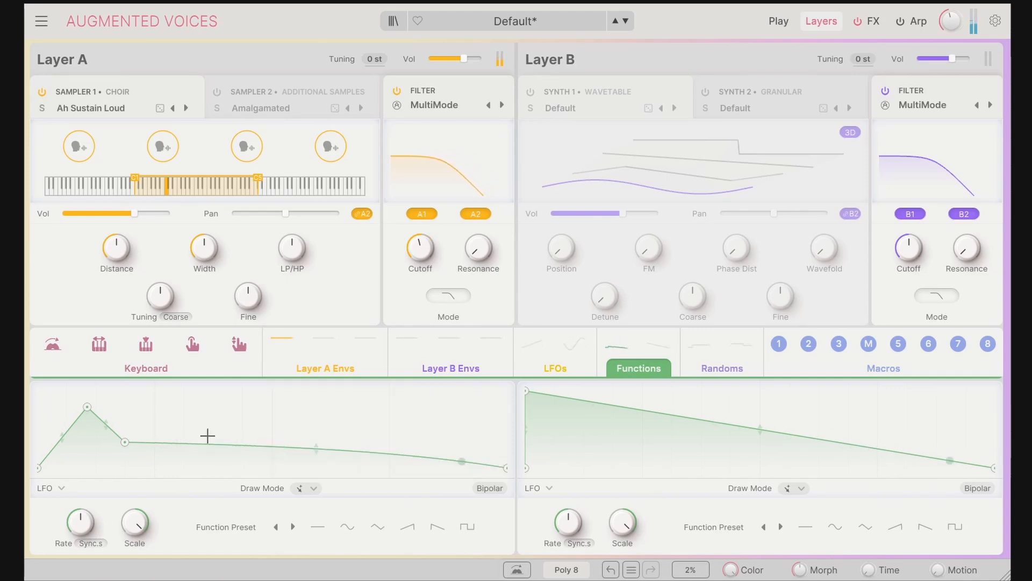
drag(301, 414, 37, 430)
key(Delete)
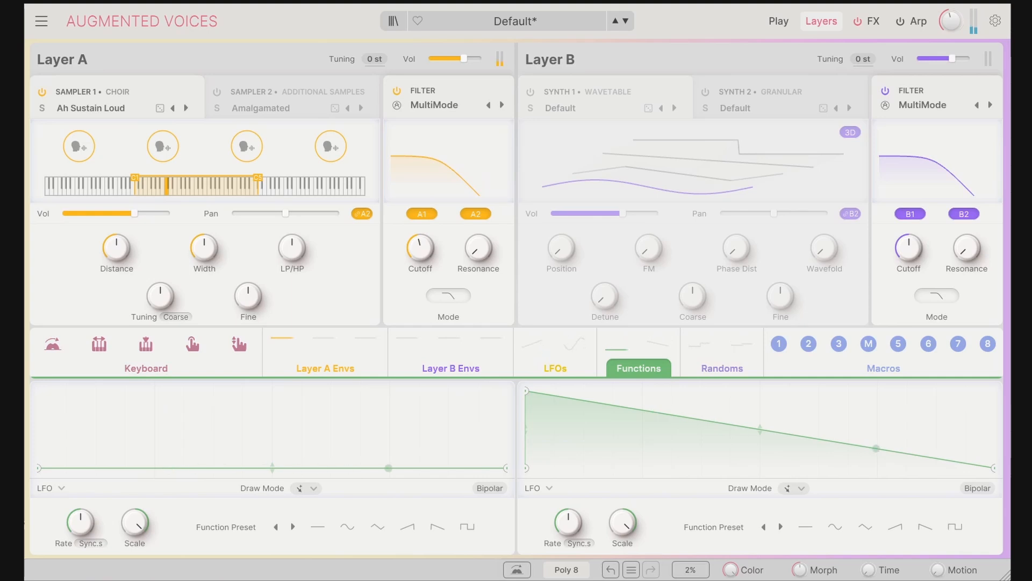
Step: Try the flat, sine, triangle, ramp, saw and square shapes on Function 1, ending on the LFO - Round preset
click(318, 526)
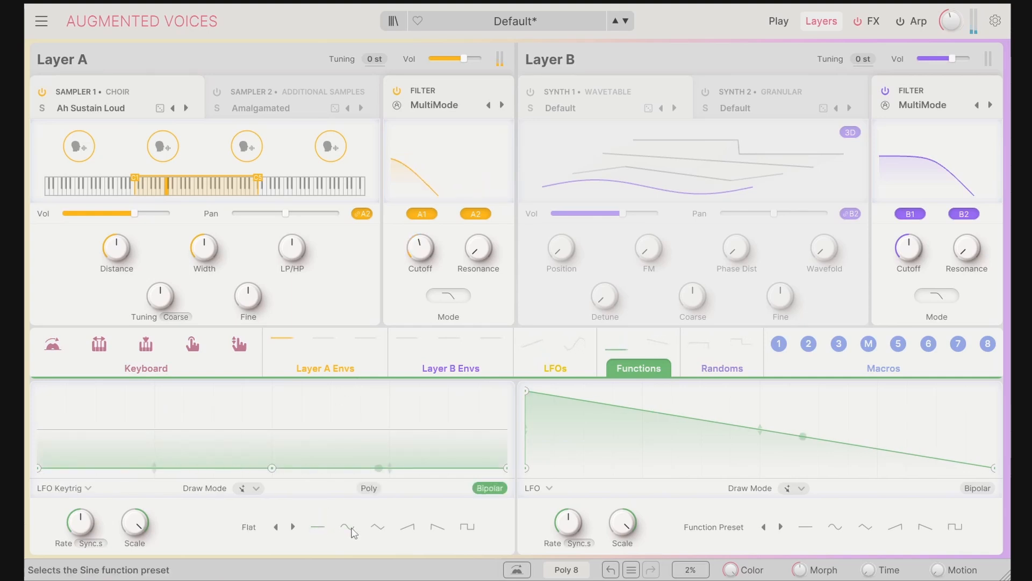
click(348, 528)
click(378, 527)
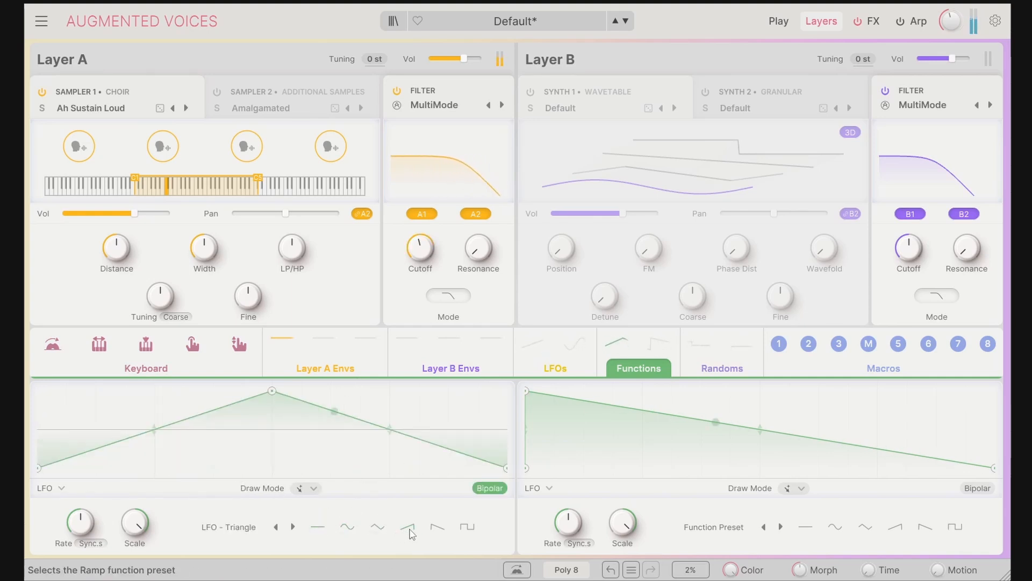
click(410, 529)
click(438, 528)
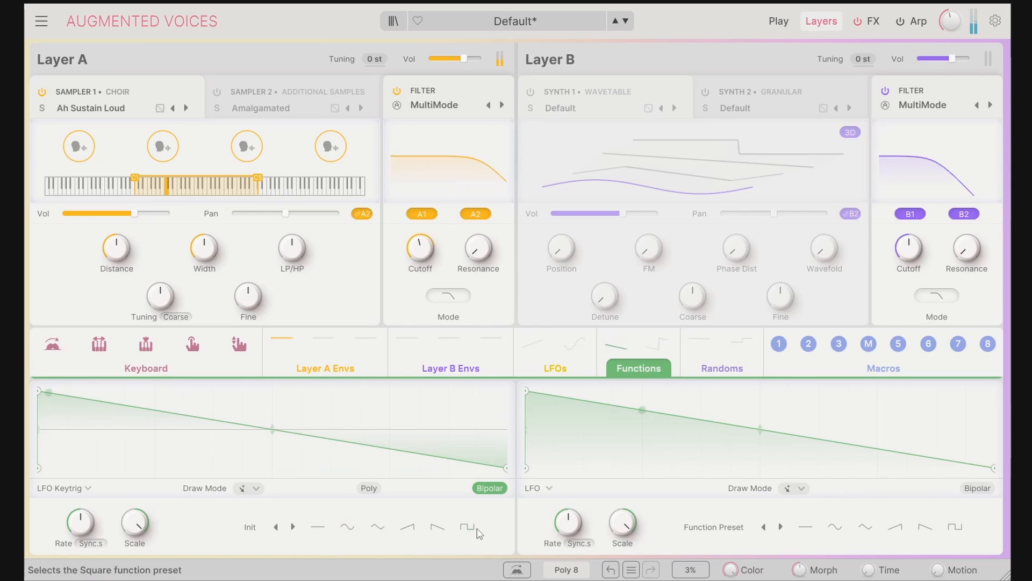
click(478, 532)
click(440, 529)
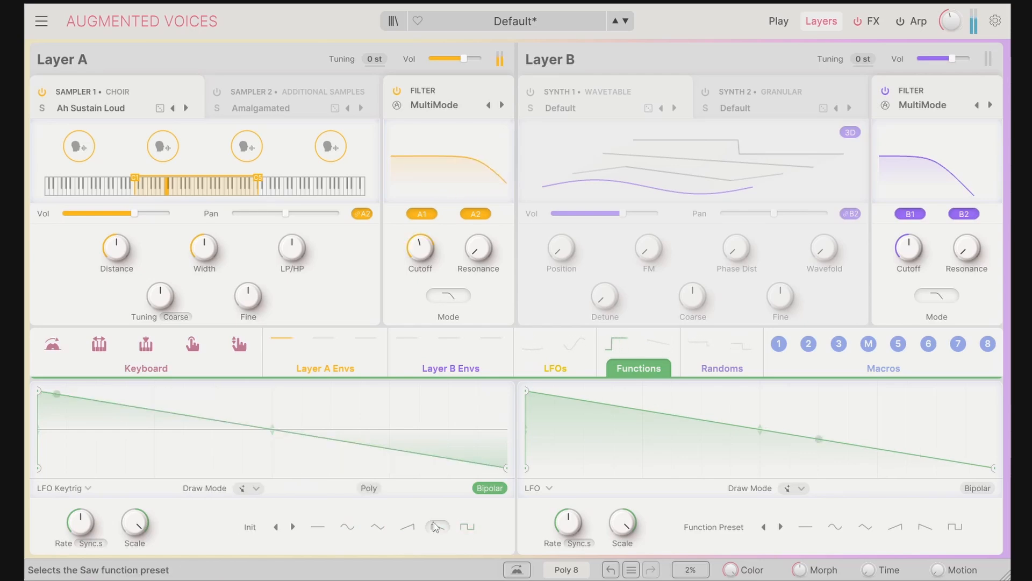
click(375, 530)
click(347, 527)
Step: Reshape Function 1's round curve with several added breakpoints, and check the function preset list for its Save as option
click(232, 527)
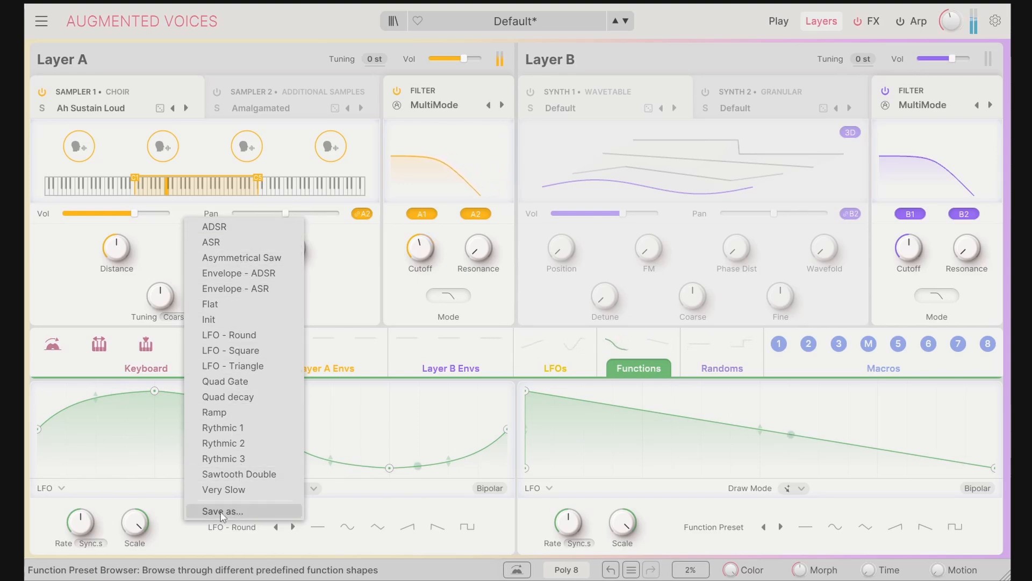
click(390, 439)
click(214, 401)
click(166, 427)
click(148, 461)
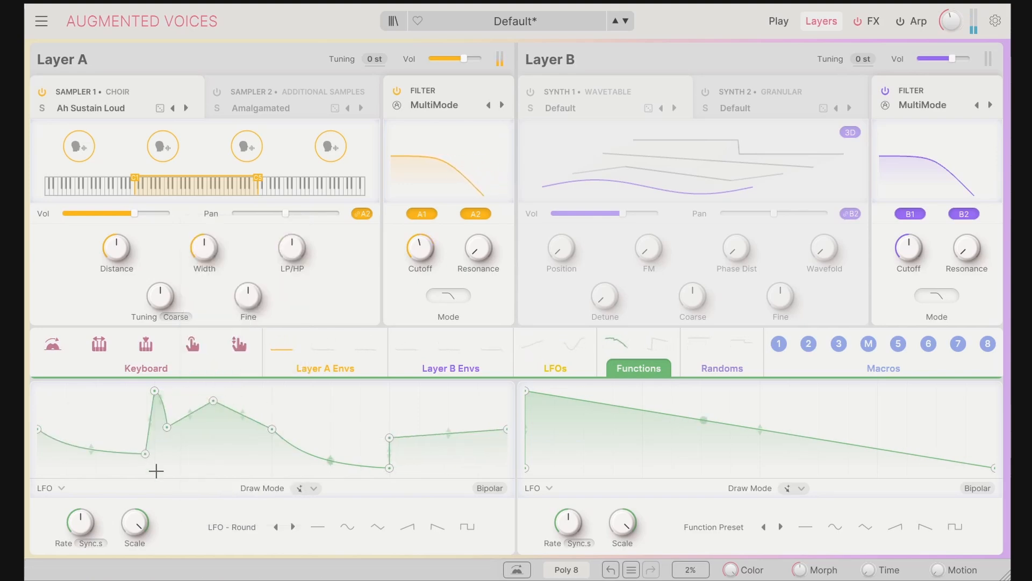
click(233, 463)
click(286, 439)
click(303, 438)
click(230, 528)
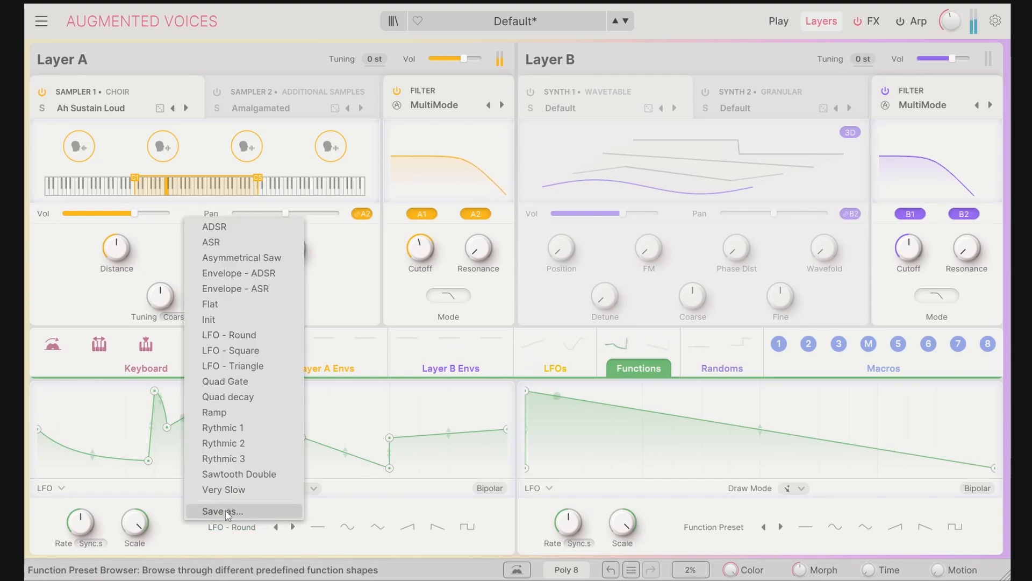
click(184, 544)
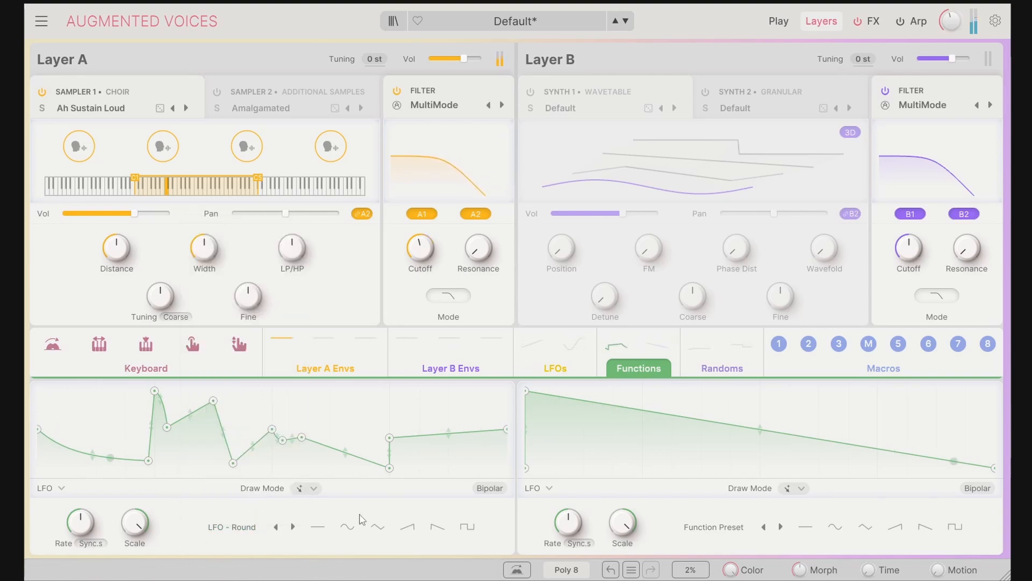
Step: Keep Function 1's draw mode on Free and add three upper breakpoints to its curve
click(315, 489)
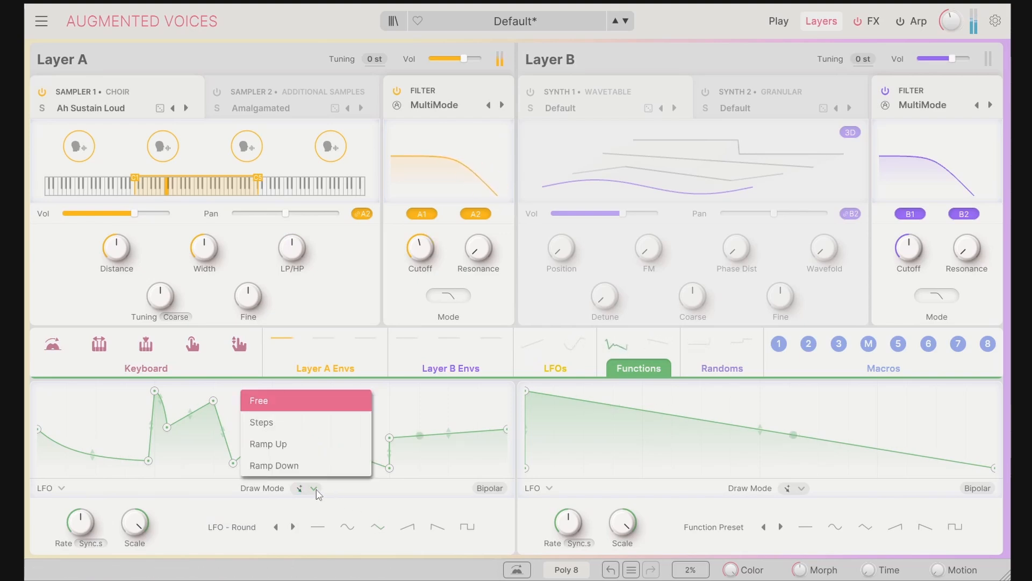
click(88, 423)
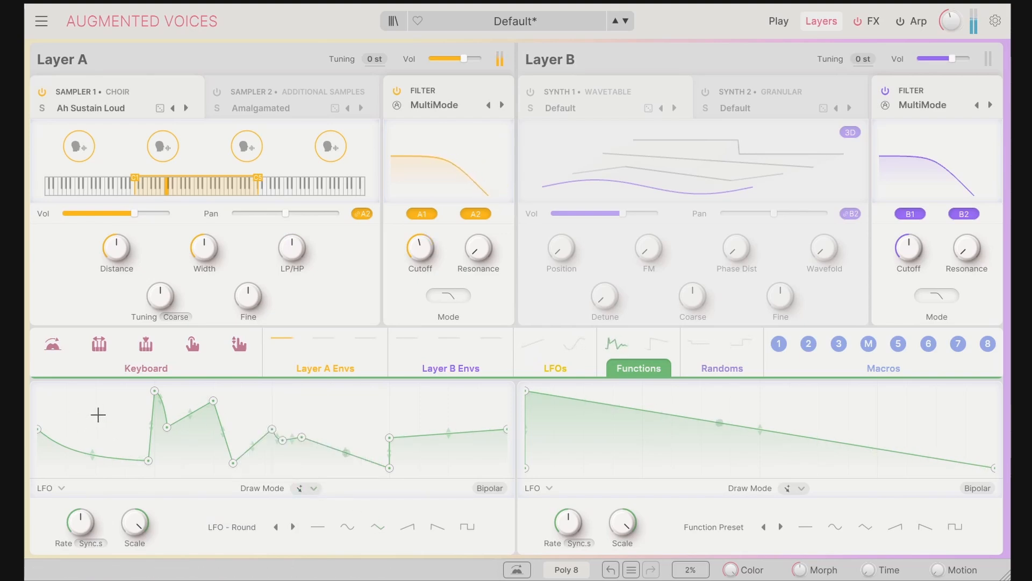
click(96, 416)
click(340, 413)
click(401, 412)
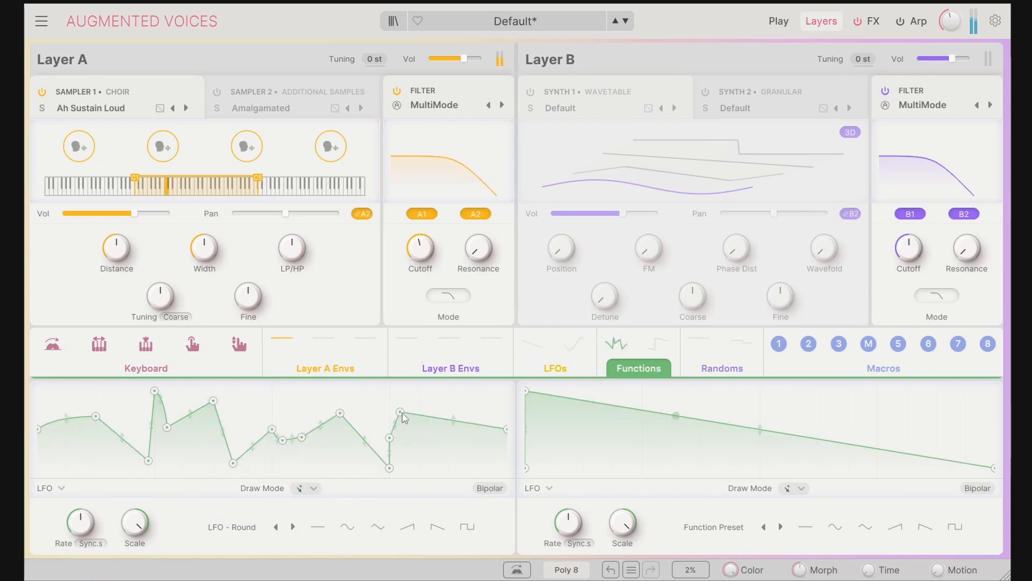
Step: Set Function 1's draw mode to Steps and draw a stepped pattern across the full cycle
click(314, 490)
click(263, 422)
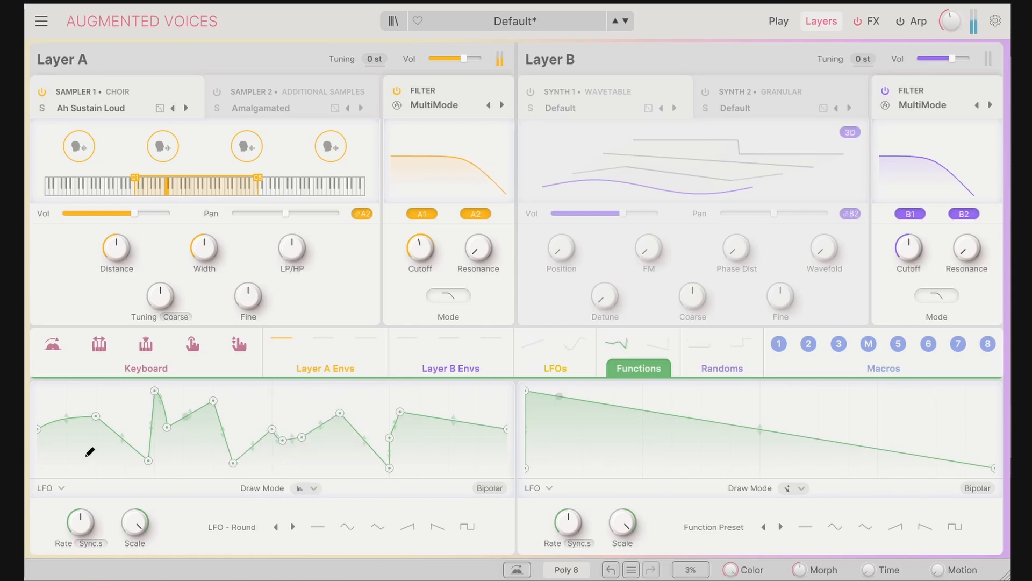
click(66, 462)
mouse_move(65, 460)
mouse_down()
mouse_move(115, 429)
mouse_move(221, 450)
mouse_move(488, 419)
mouse_move(498, 408)
mouse_up()
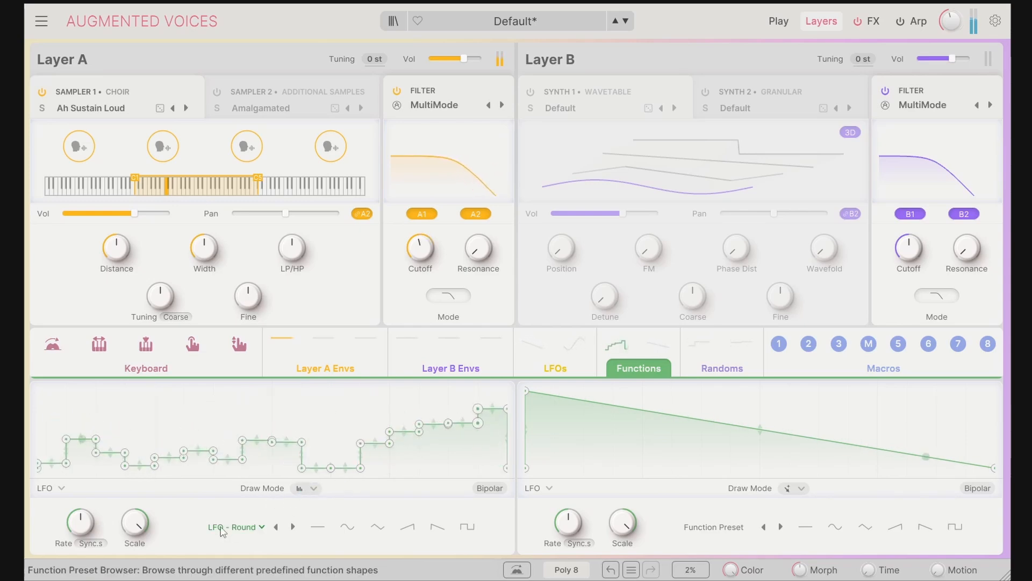
Step: Set Function 1's draw mode to Ramp Up and draw a series of generally rising ramps across the full cycle
click(314, 489)
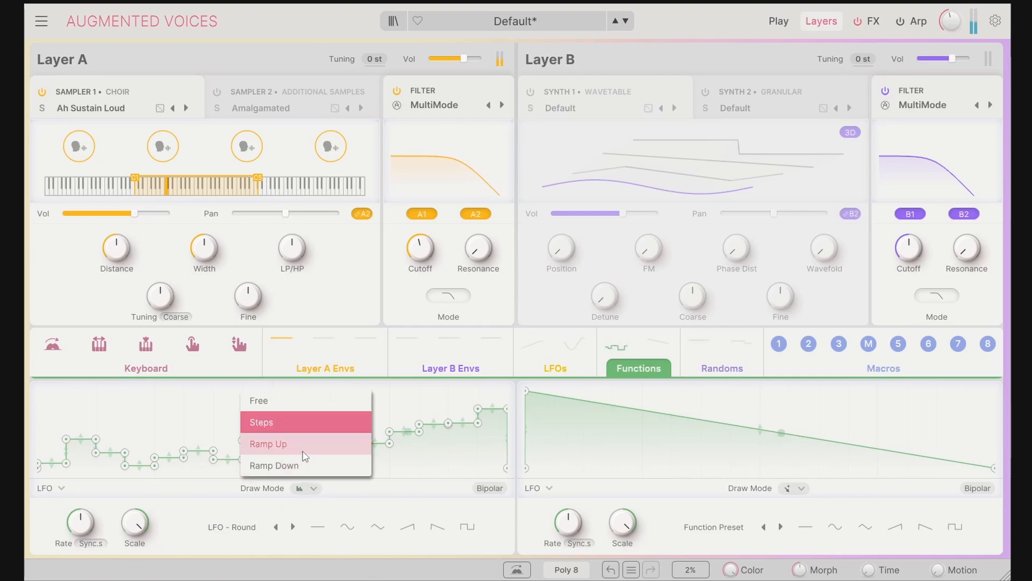
click(269, 443)
mouse_move(55, 449)
mouse_down()
mouse_move(110, 444)
mouse_move(206, 410)
mouse_move(419, 406)
mouse_move(506, 391)
mouse_up()
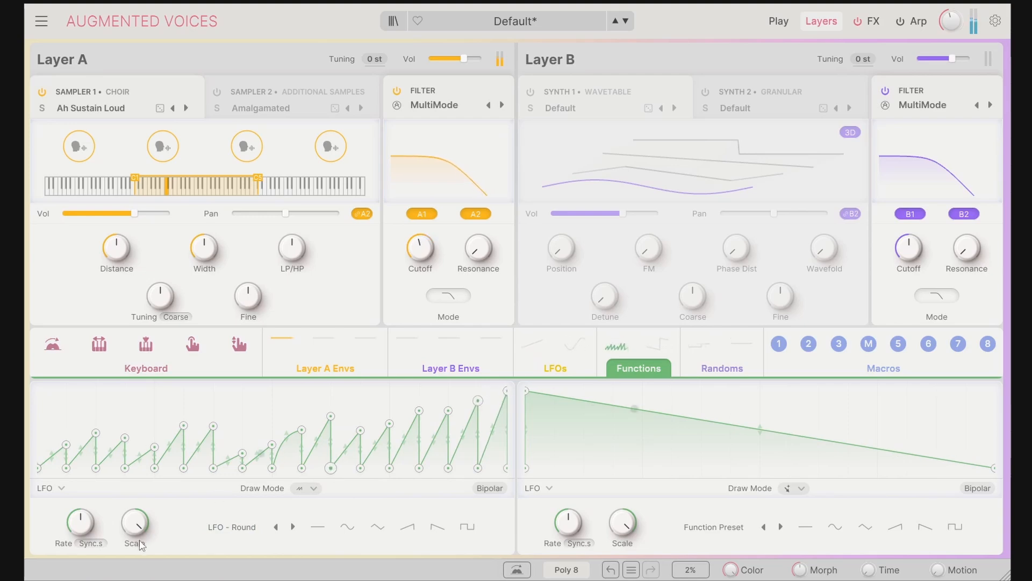
Step: Set Function 1's draw mode to Ramp Down and draw a series of steadily shrinking falling ramps across the full cycle
click(313, 488)
click(309, 475)
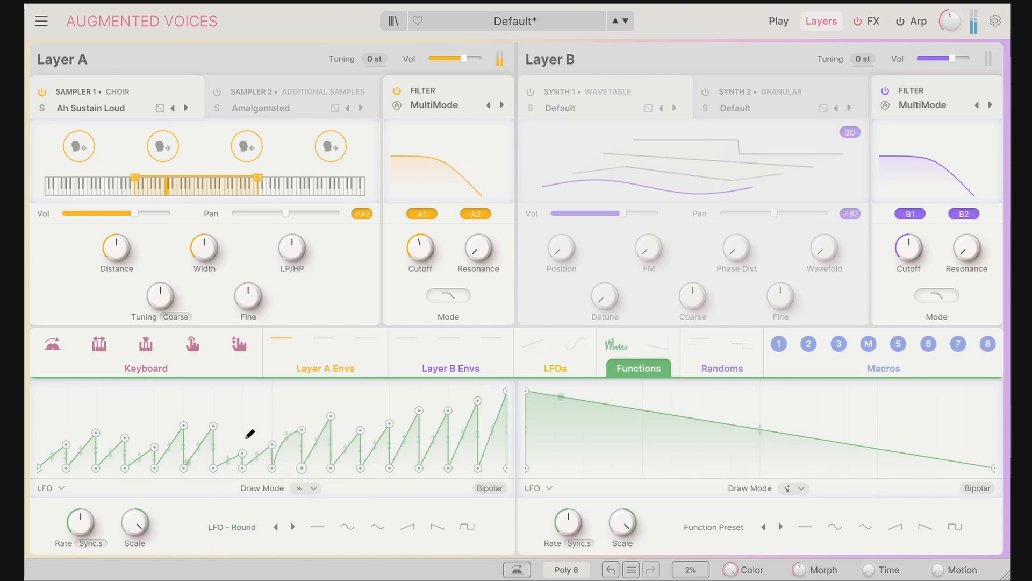
mouse_move(43, 396)
mouse_down()
mouse_move(139, 423)
mouse_move(422, 467)
mouse_move(506, 468)
mouse_up()
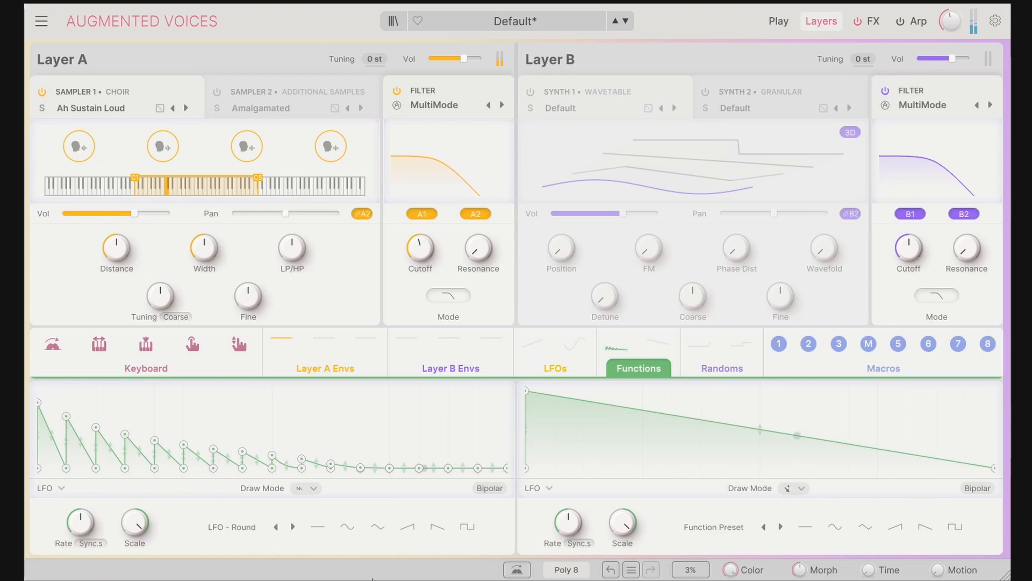
Step: Switch Function 1's rate type to Hertz and adjust the rate, and try a lower Scale for its output
mouse_move(83, 528)
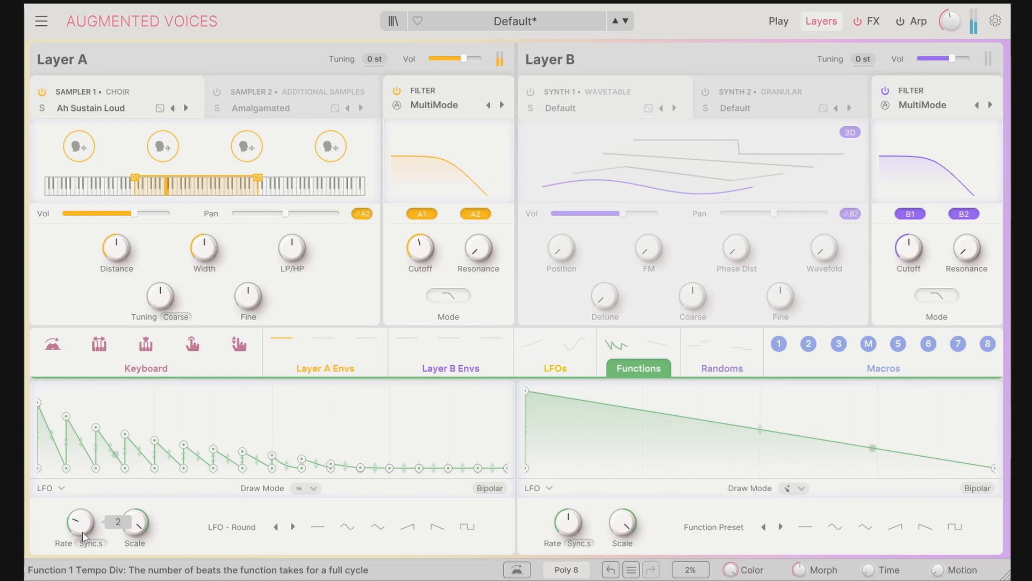
click(92, 542)
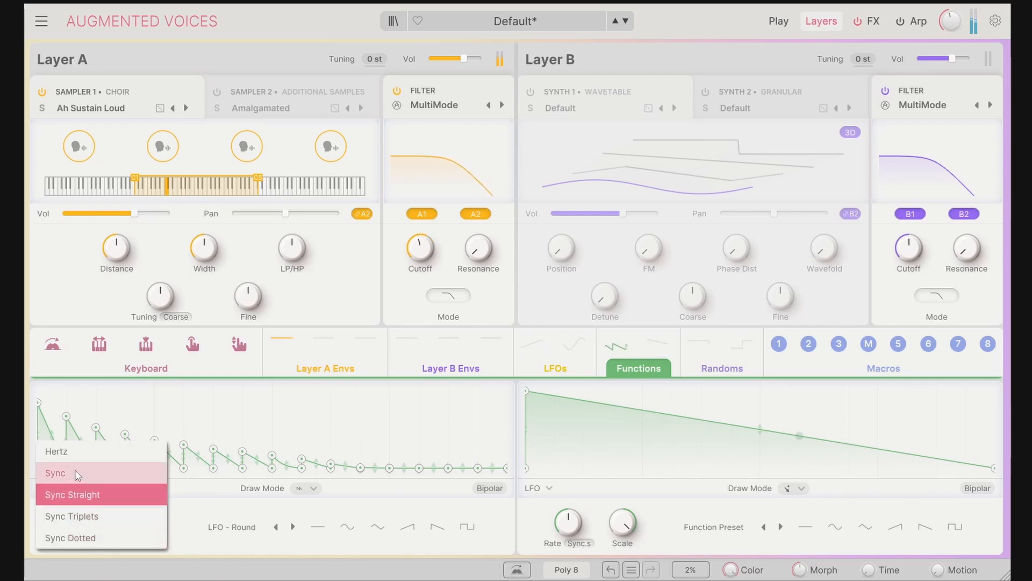
click(60, 452)
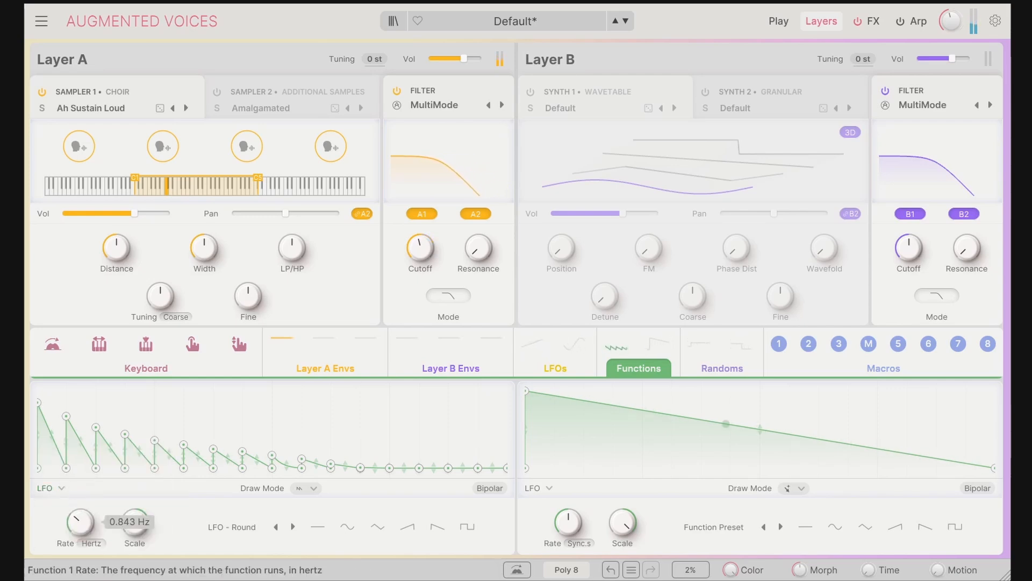
drag(80, 522, 80, 508)
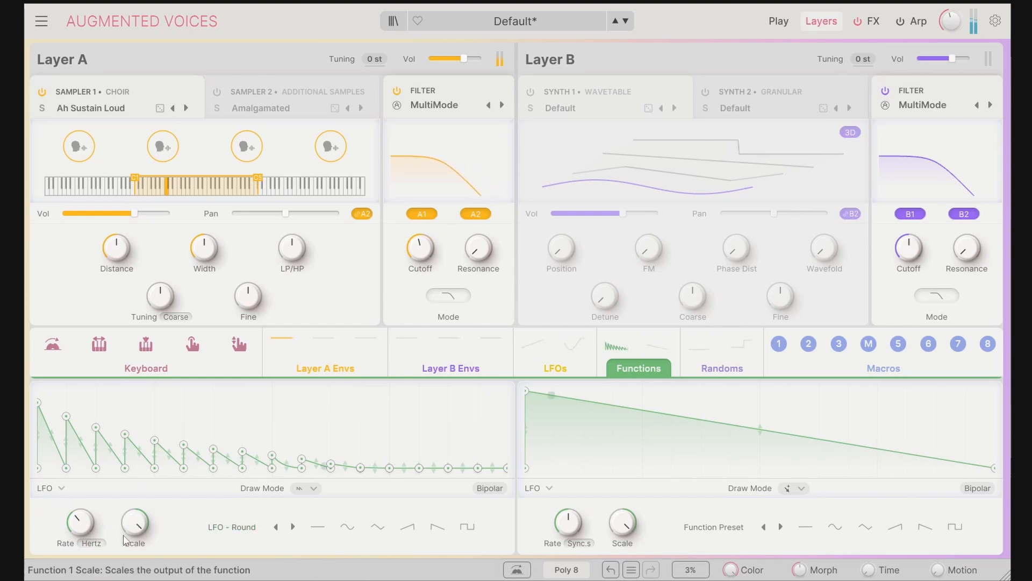
mouse_move(129, 535)
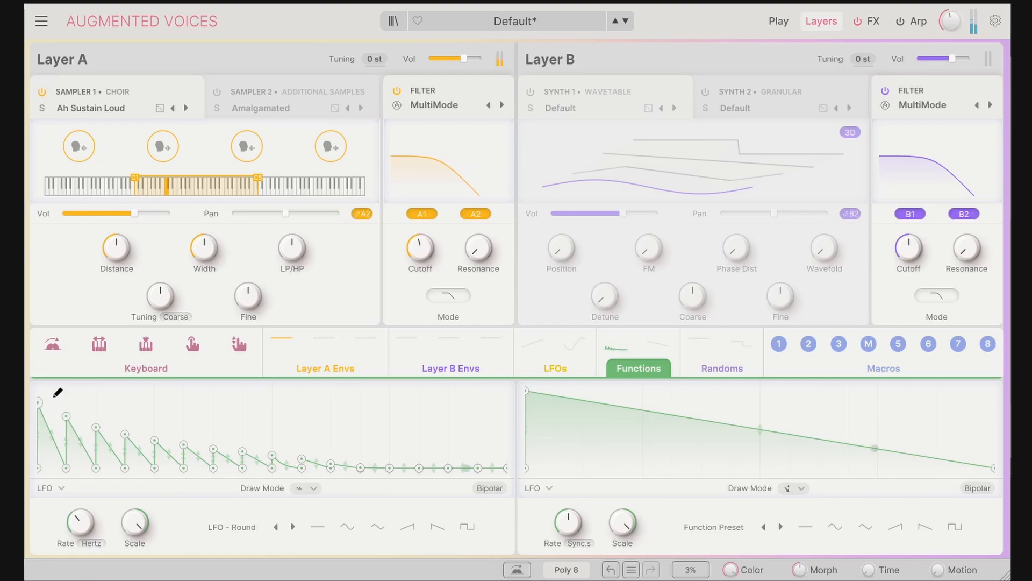
drag(141, 521, 141, 580)
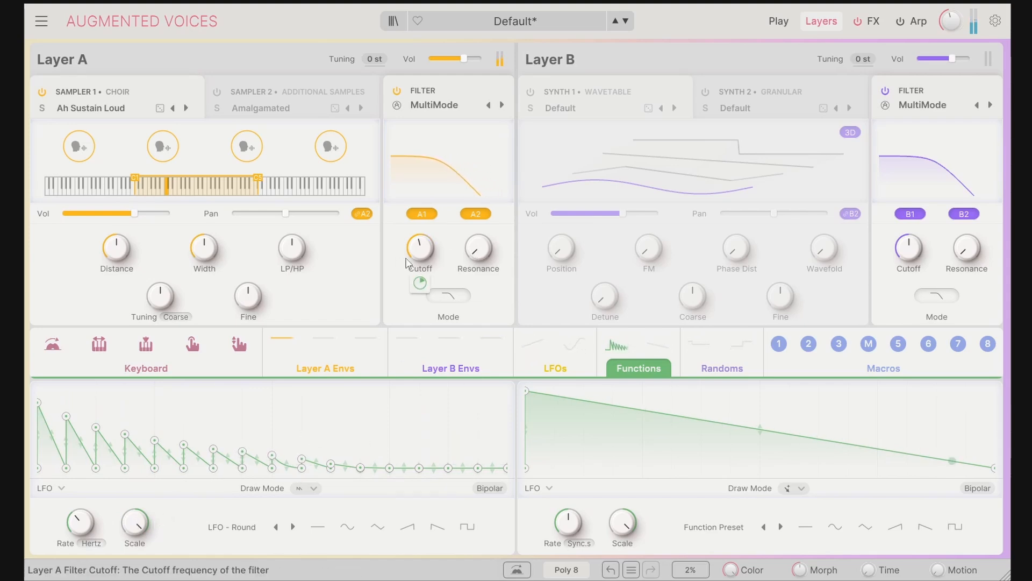
Step: Make Function 1 bipolar and set its draw mode to Free
mouse_move(420, 282)
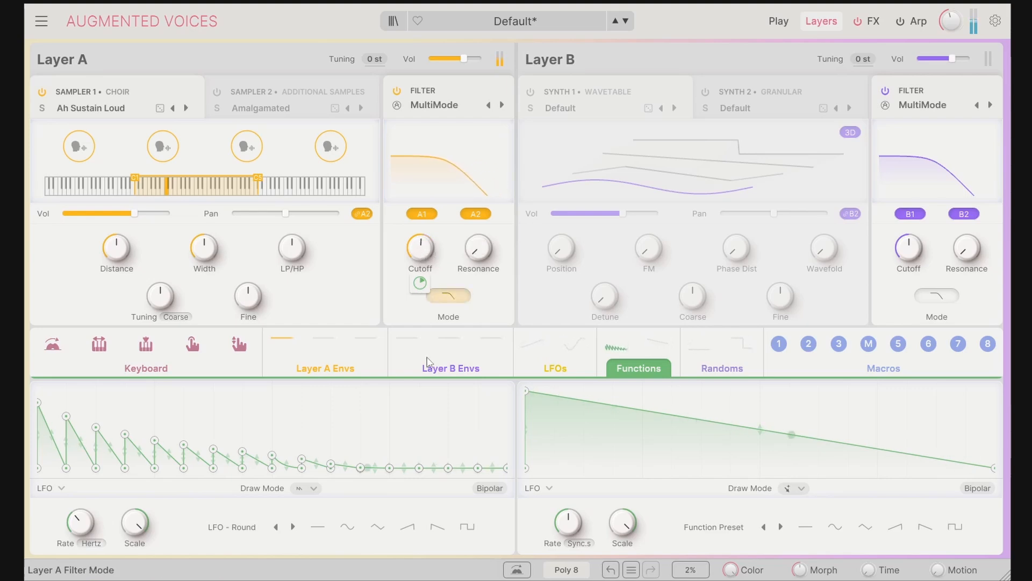
click(491, 488)
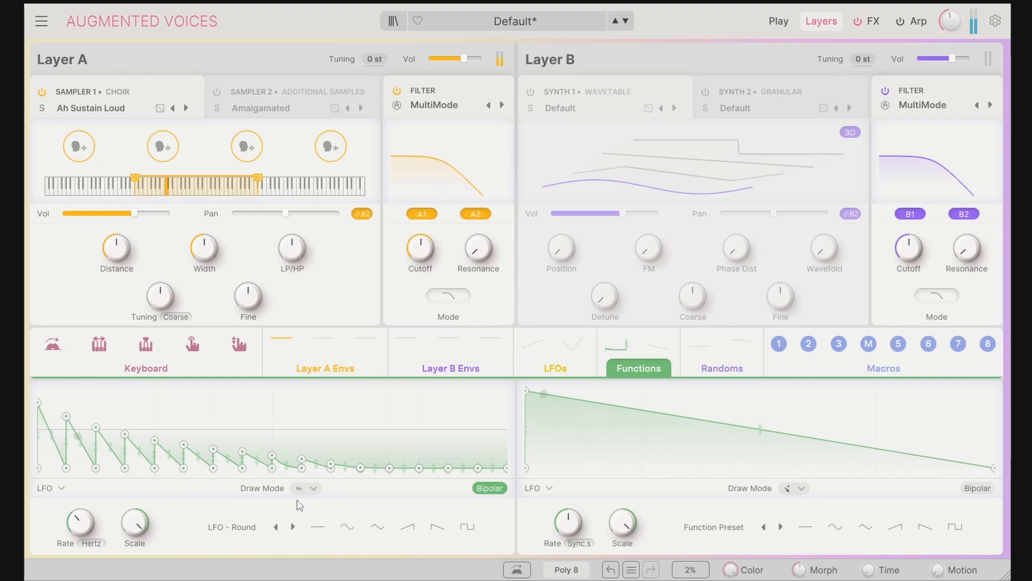
click(311, 488)
click(266, 403)
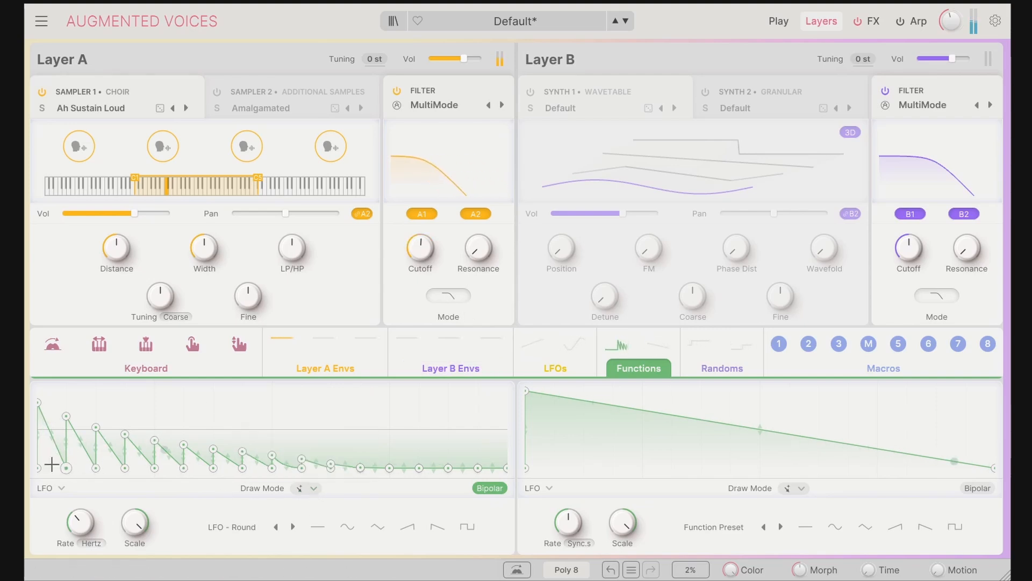
Step: Clear Function 1's ramps and redraw the curve as a zigzag with three tall peaks, and turn Bipolar off
drag(46, 401, 304, 415)
mouse_move(495, 409)
mouse_down()
mouse_move(25, 431)
mouse_move(108, 386)
mouse_up()
click(59, 457)
drag(198, 421, 214, 471)
drag(299, 468, 306, 381)
drag(377, 423, 456, 392)
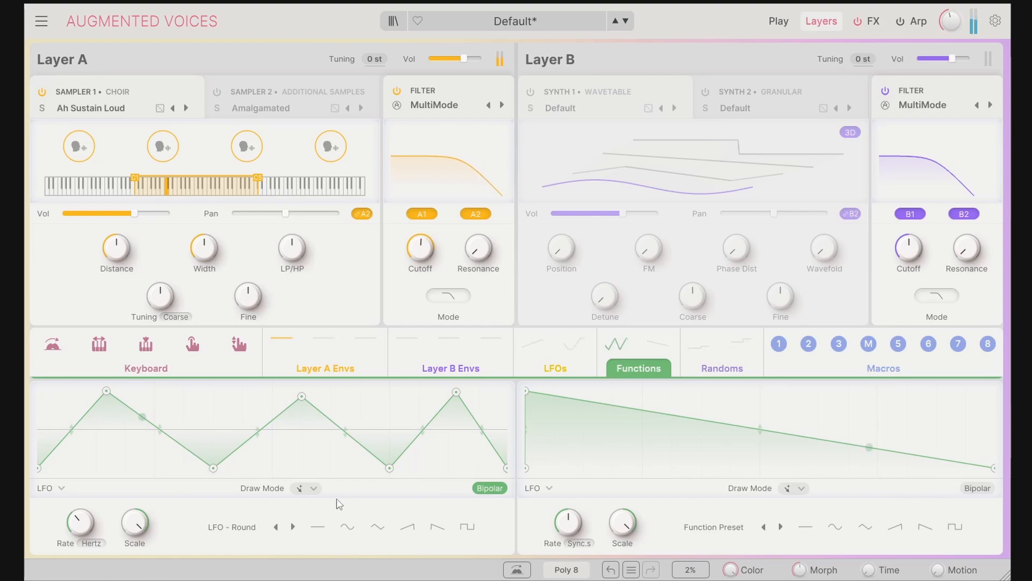
click(500, 491)
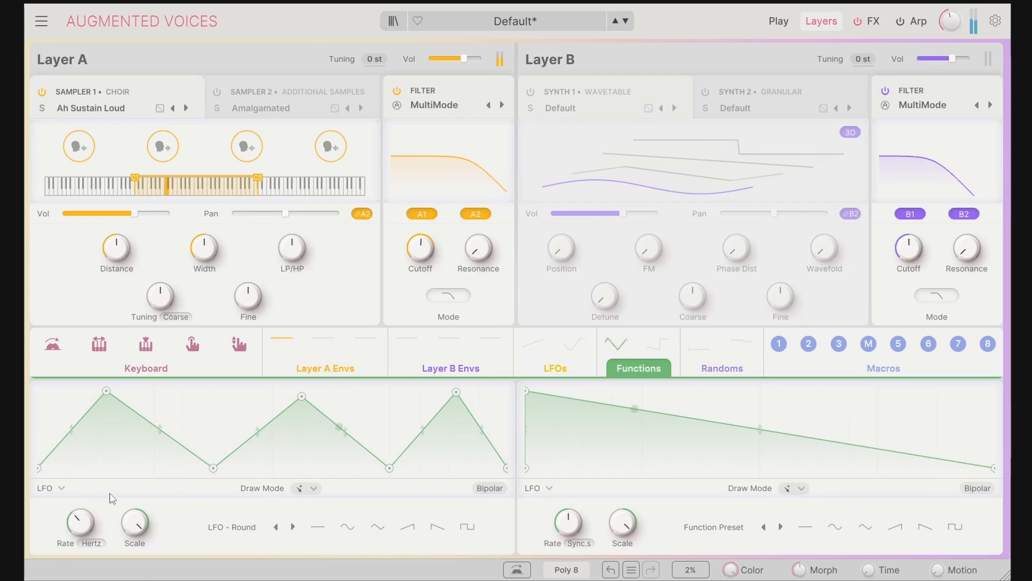
Step: Try Function 1 in LFO Keytrig mode with a rate of about 0.299 Hz, and return it to LFO mode
click(62, 489)
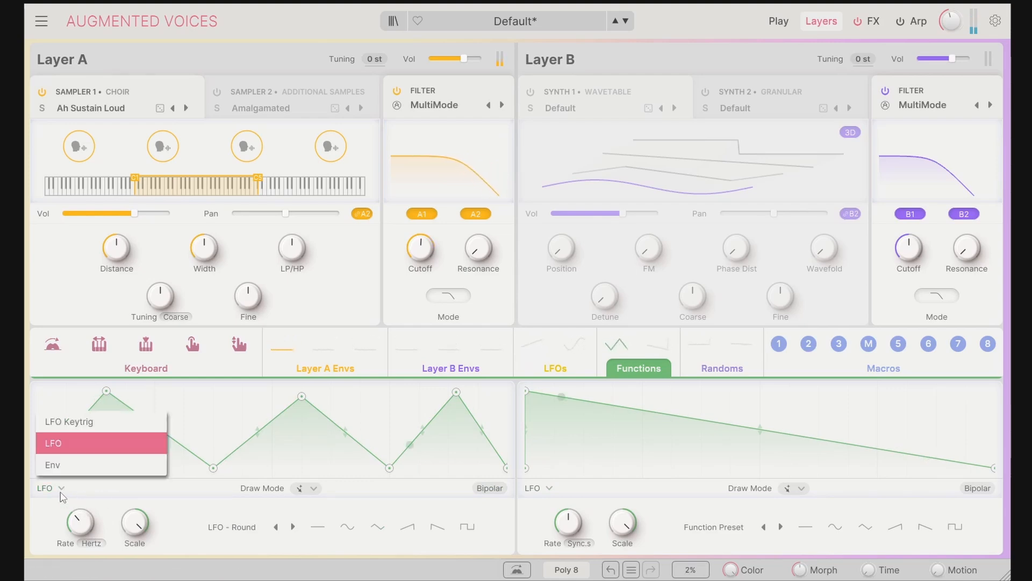
click(98, 421)
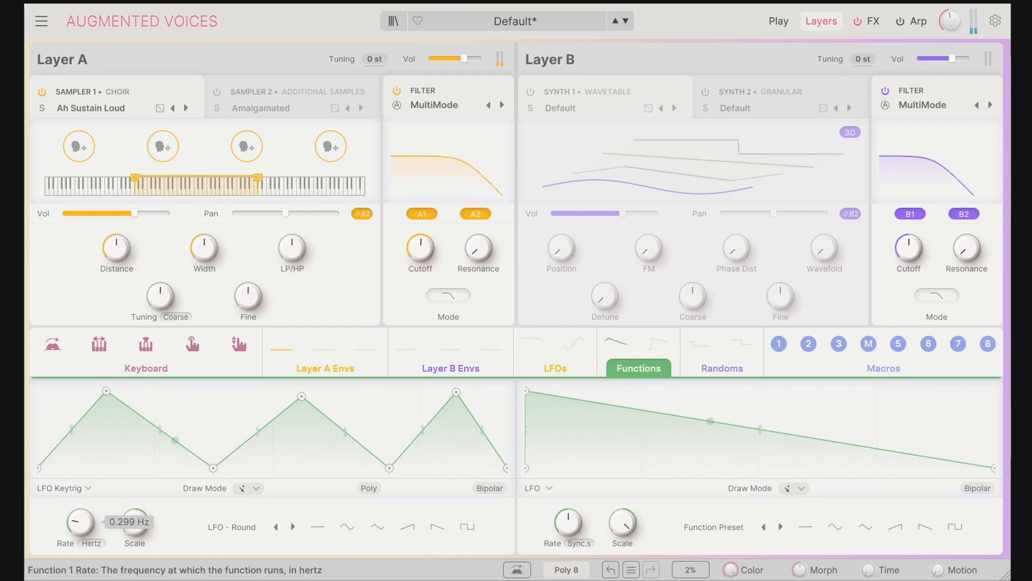
click(81, 488)
click(64, 445)
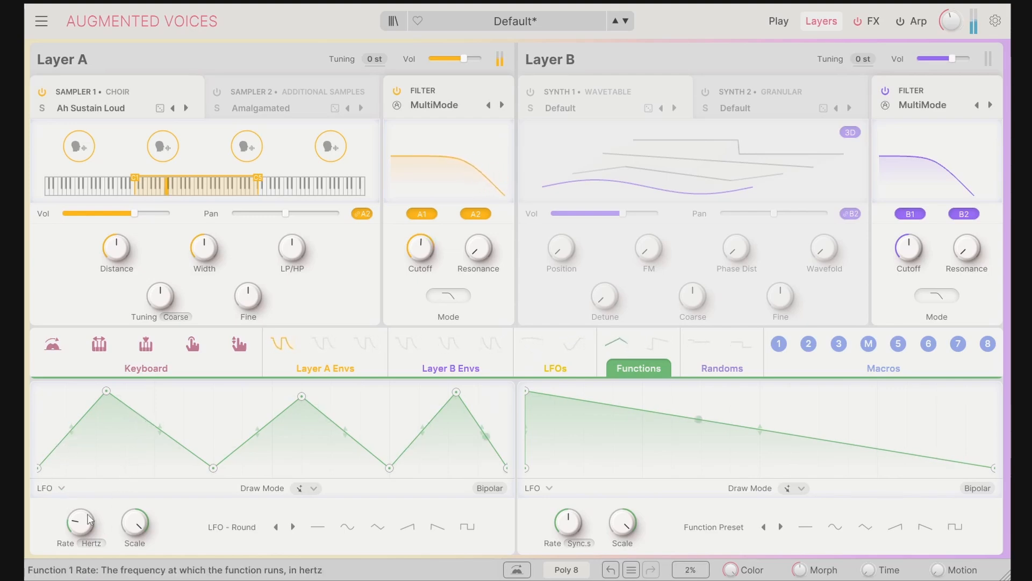
Step: Set Function 1's mode to LFO Keytrig and toggle its Poly option on and off
click(53, 488)
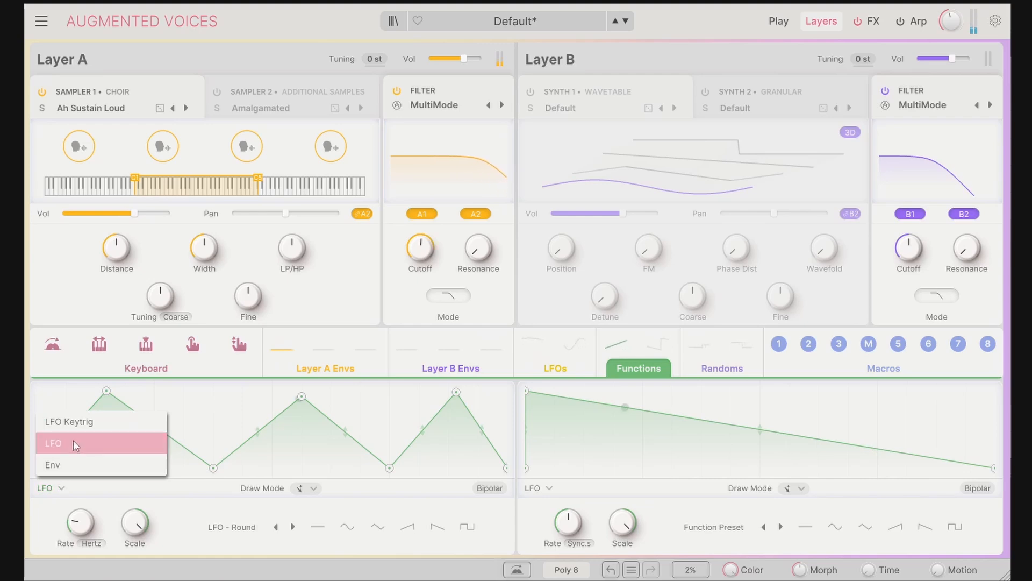
click(74, 421)
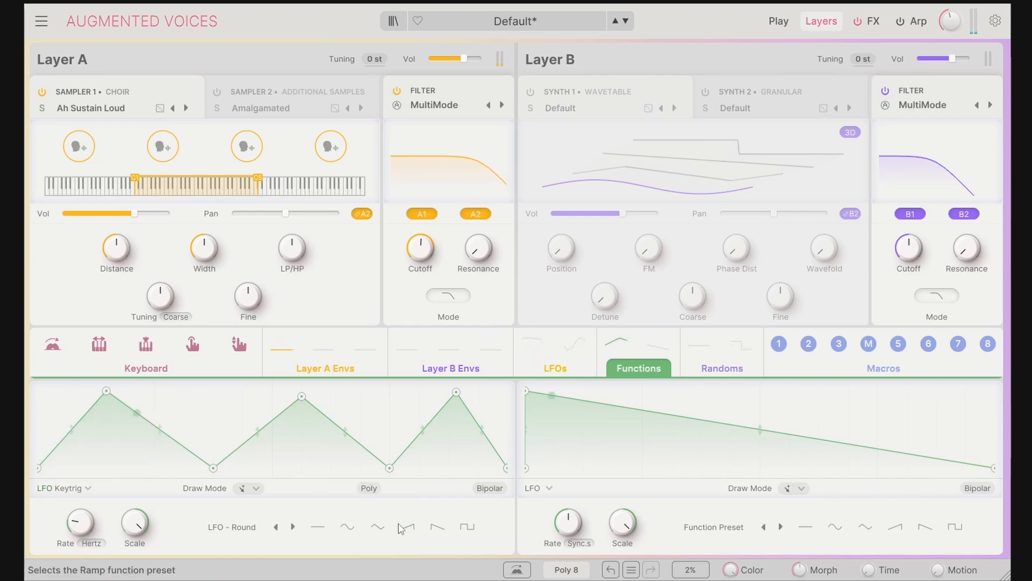
click(371, 490)
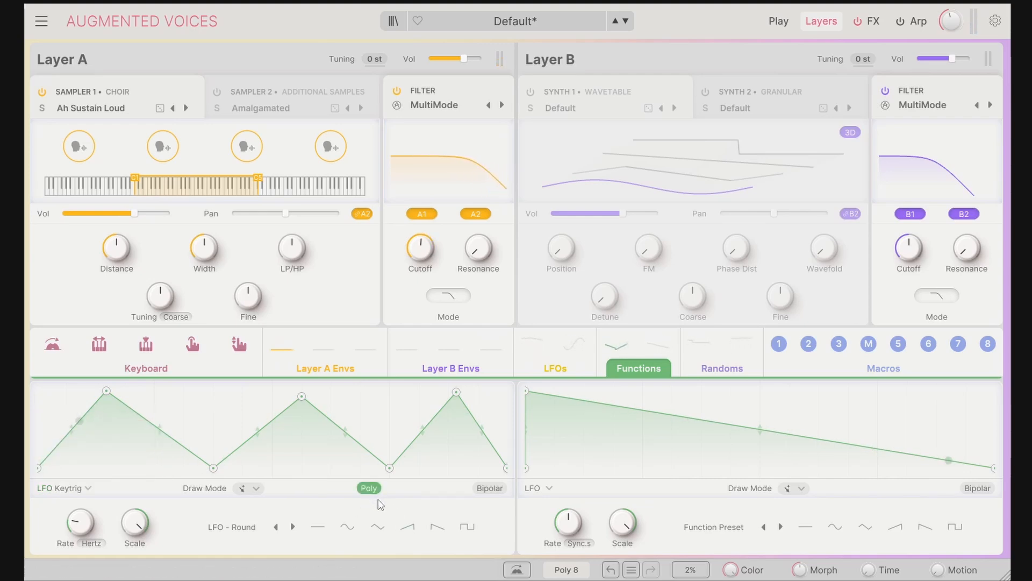
click(372, 490)
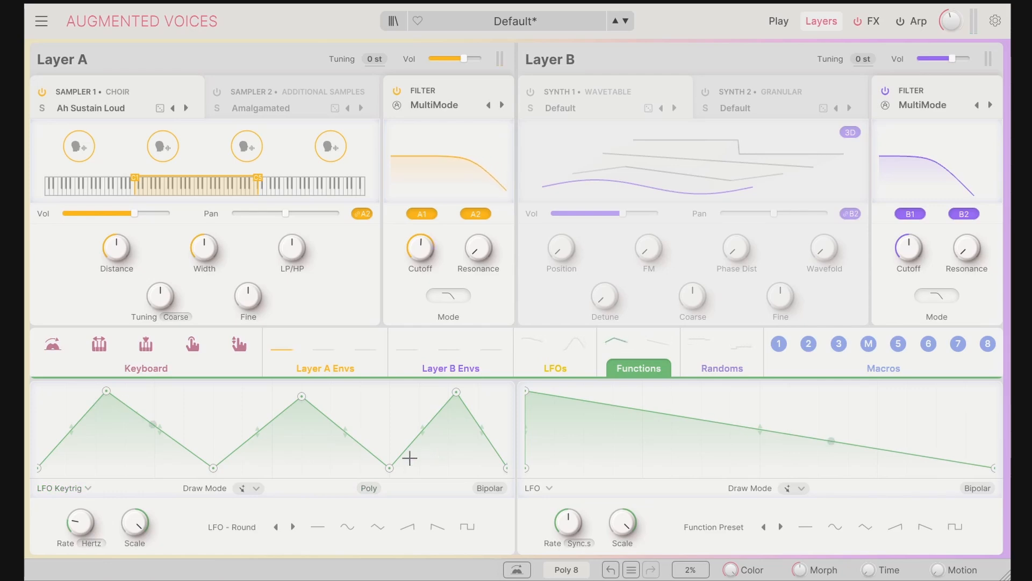
Step: Set Function 1's mode to Env and remove the curve's first two peaks
click(69, 489)
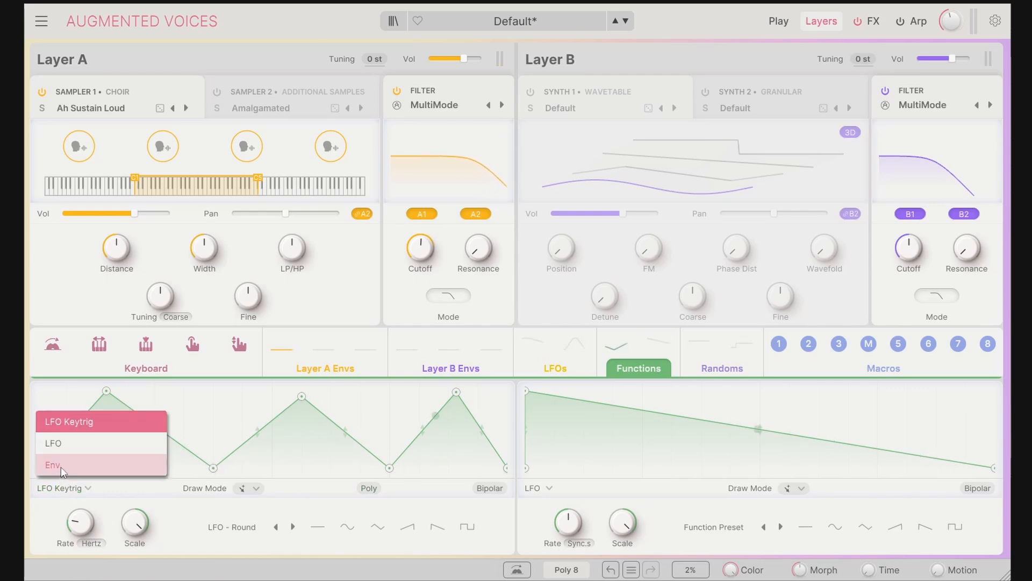
click(60, 467)
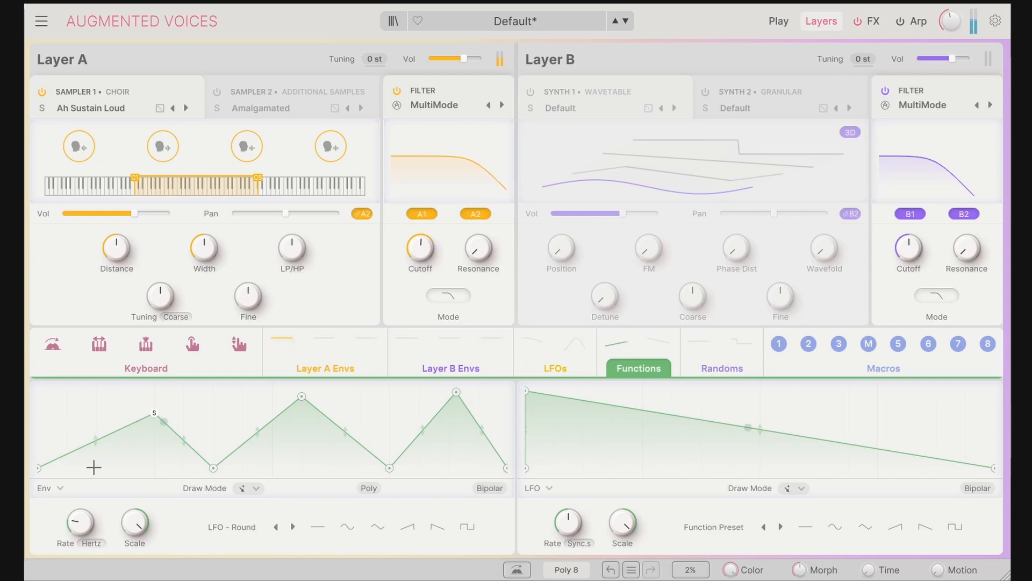
double_click(153, 413)
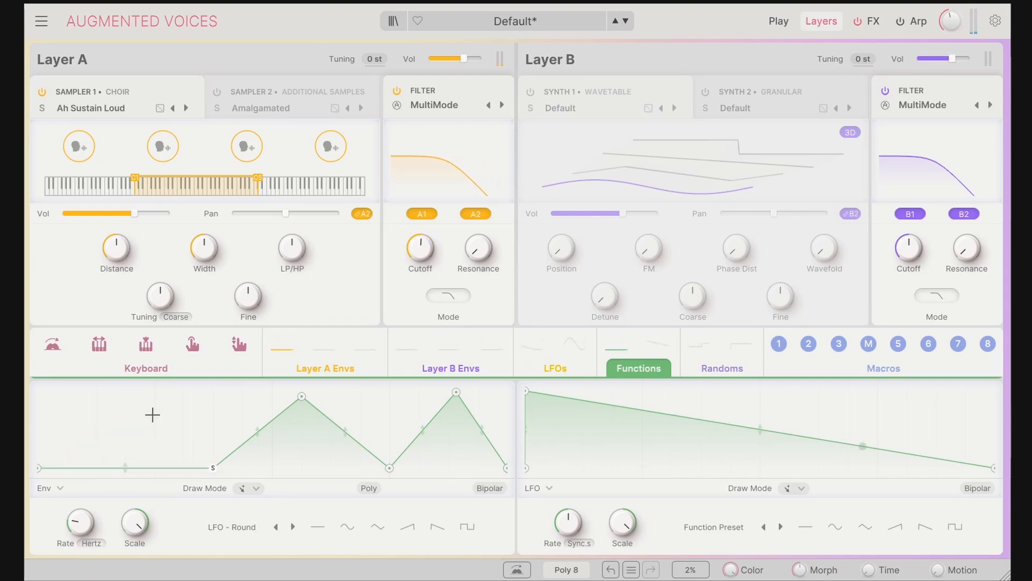
double_click(302, 397)
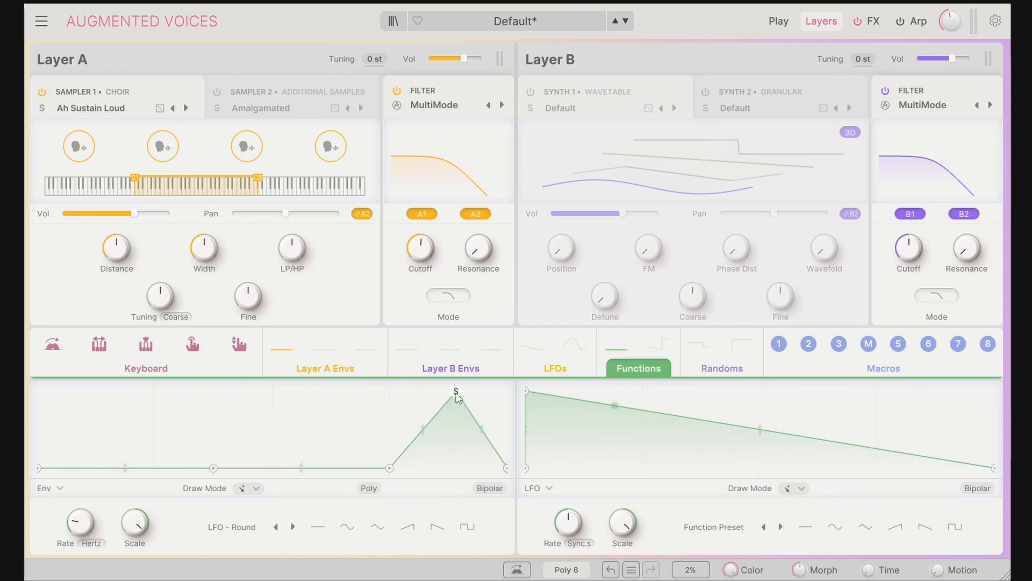
Step: Reshape Function 1's envelope with four peaks leading into an earlier sustain point, and raise its rate
drag(456, 394, 370, 413)
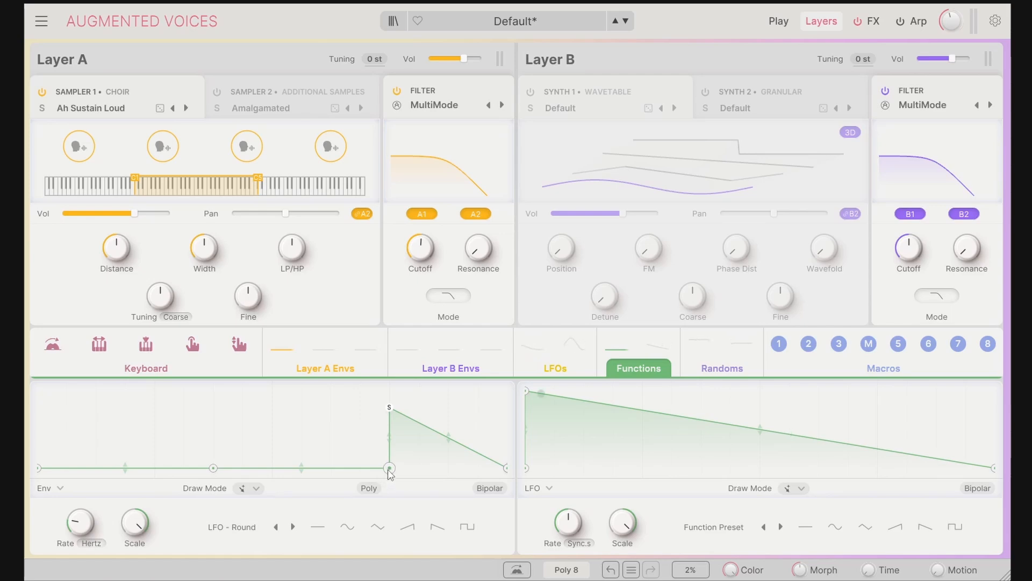
drag(390, 469, 274, 443)
drag(376, 409, 272, 437)
click(66, 412)
click(203, 409)
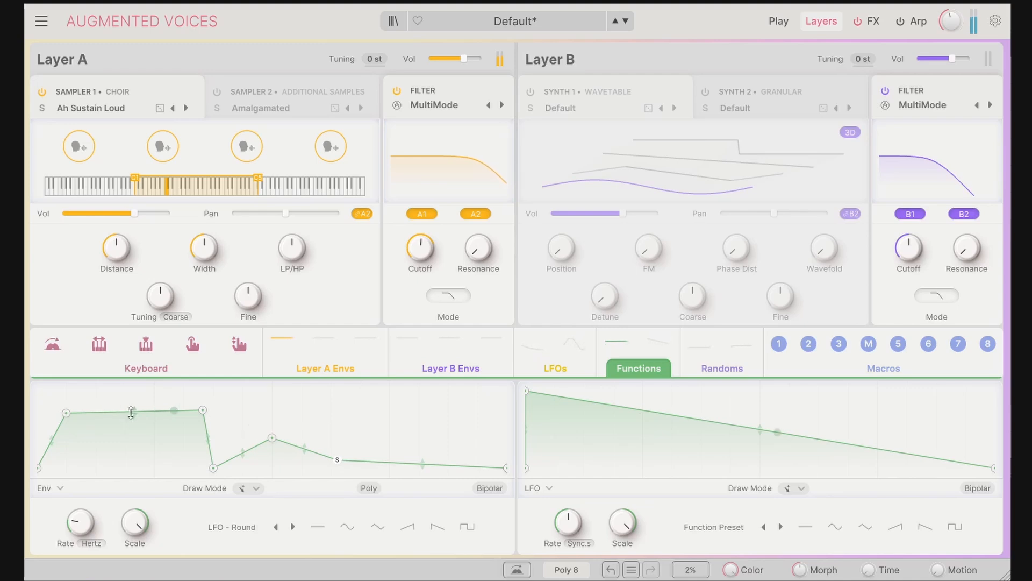
click(94, 456)
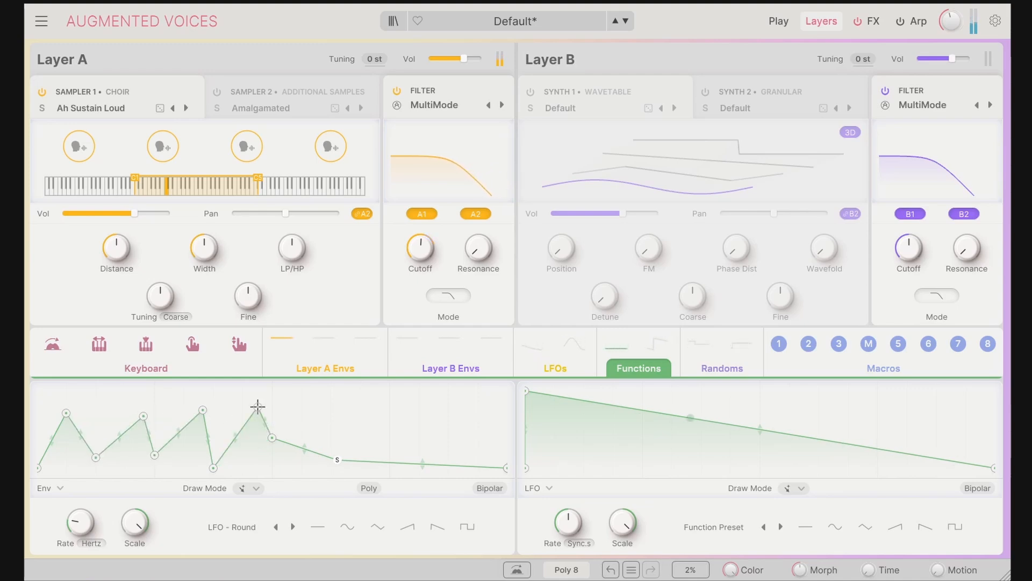
drag(338, 462, 311, 423)
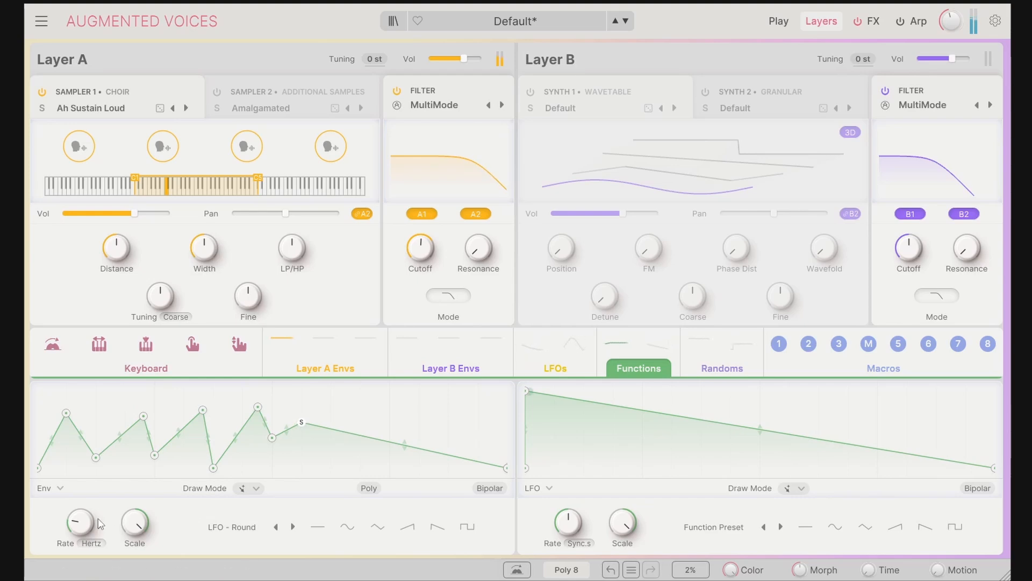
drag(79, 522, 204, 487)
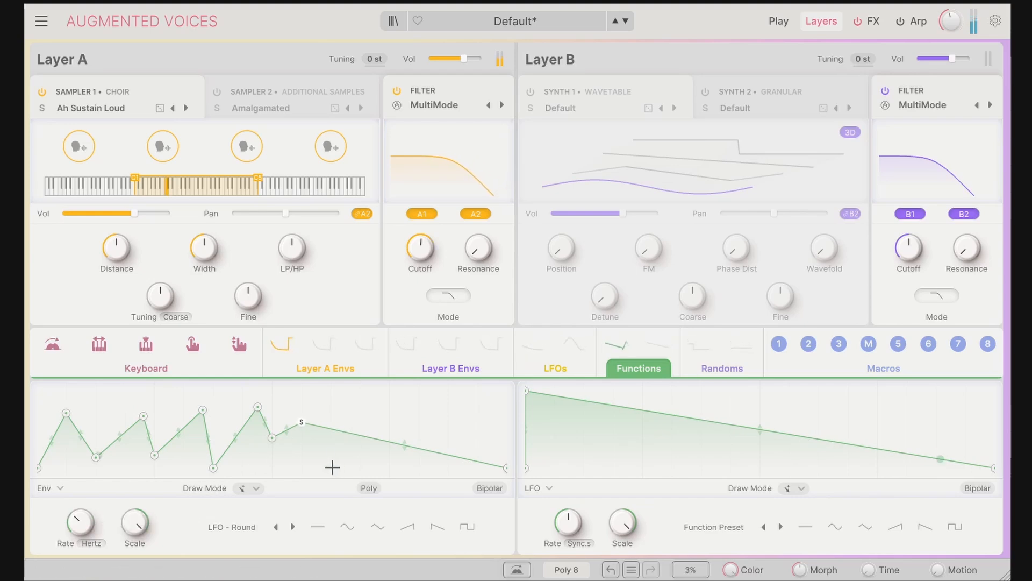
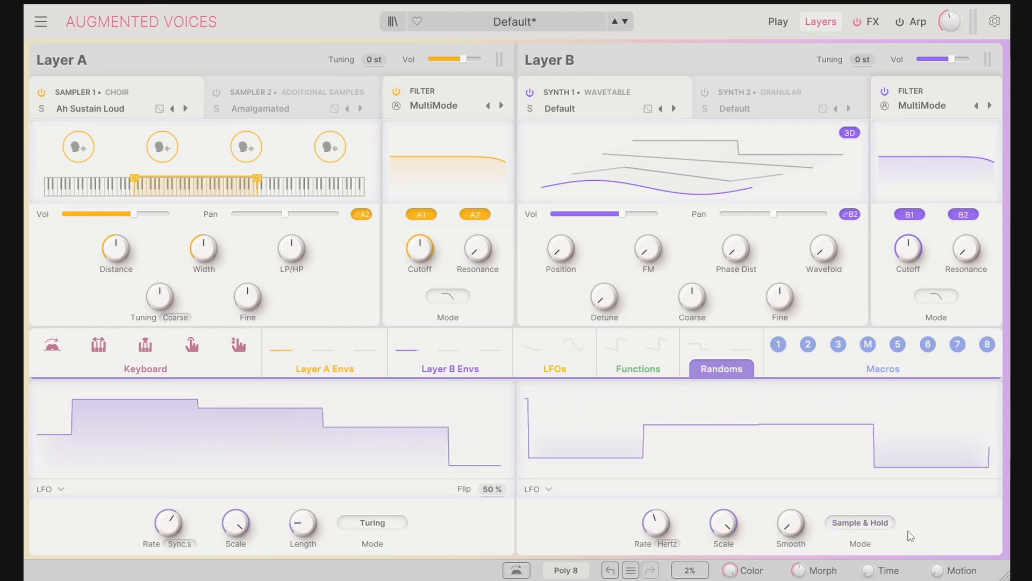
Step: Turn off Layer B's Synth 1 and adjust Layer A's filter to a lower cutoff with more resonance
mouse_move(424, 255)
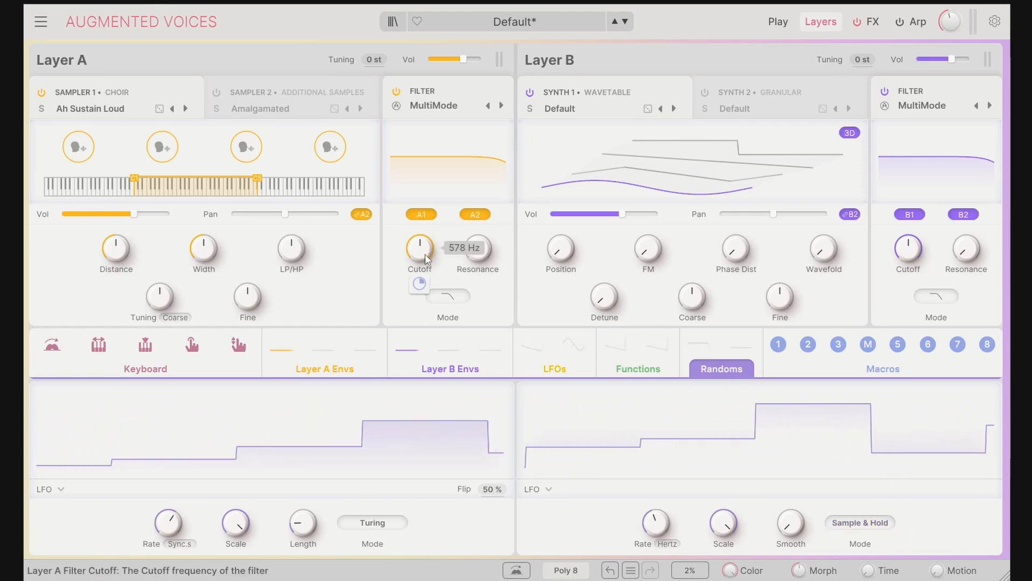
click(530, 93)
mouse_move(478, 248)
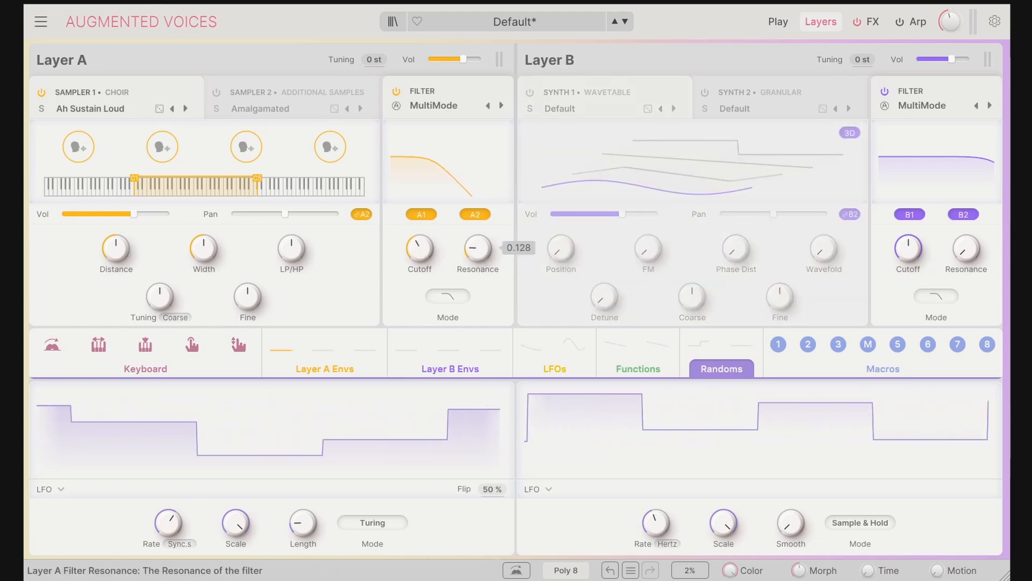
mouse_move(419, 248)
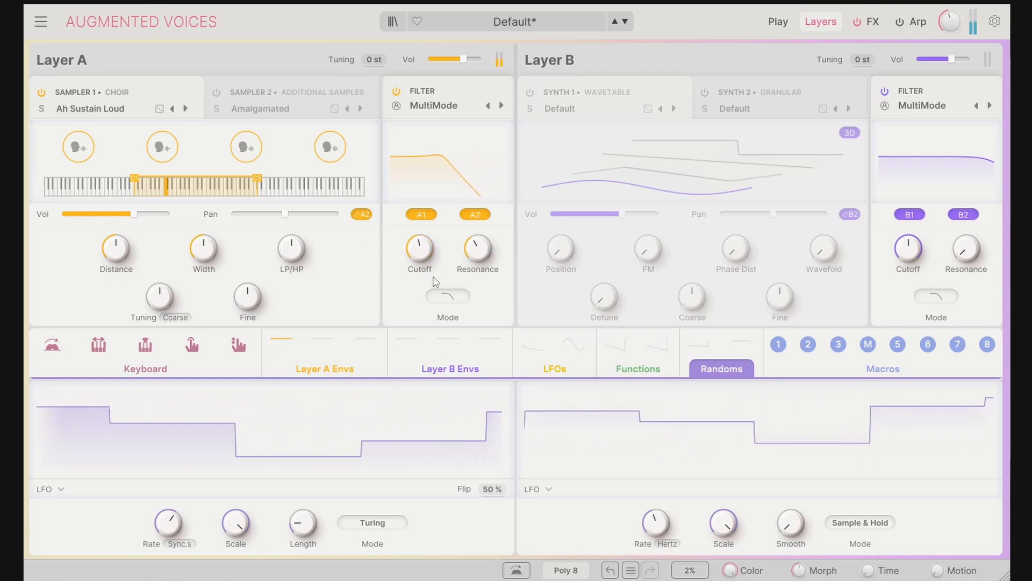
Step: Assign Random 1 as a modulation source to Layer A's filter cutoff
mouse_move(701, 347)
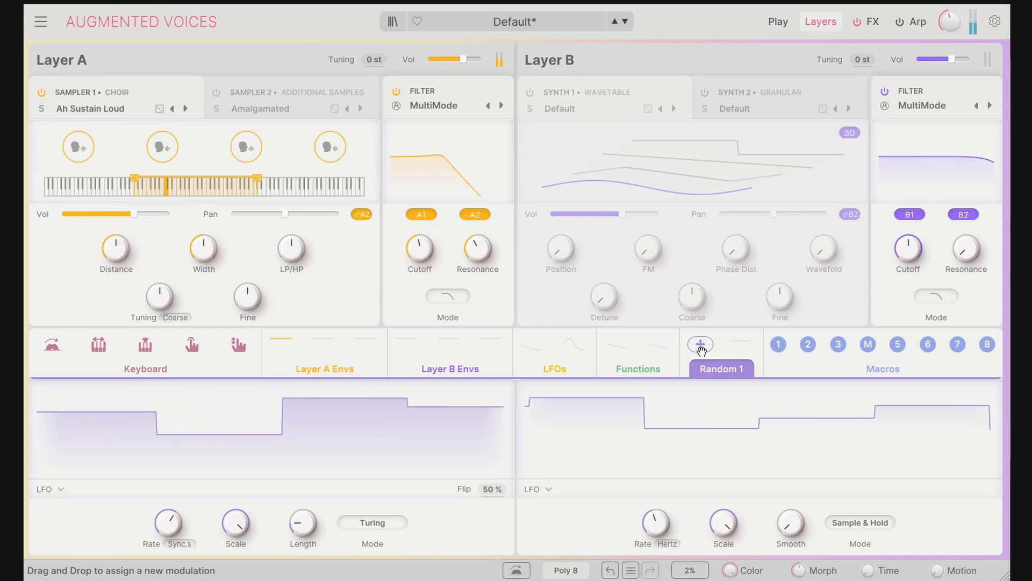
drag(701, 347, 421, 254)
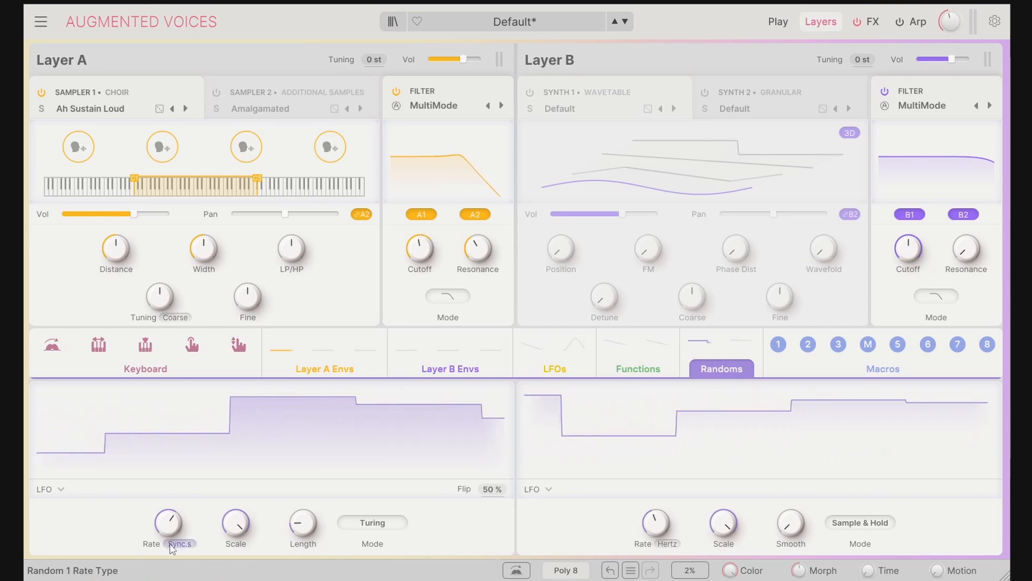
Step: Try Random 1's synced rate at a slower setting, at 1/4, and at a faster division
drag(177, 525, 177, 569)
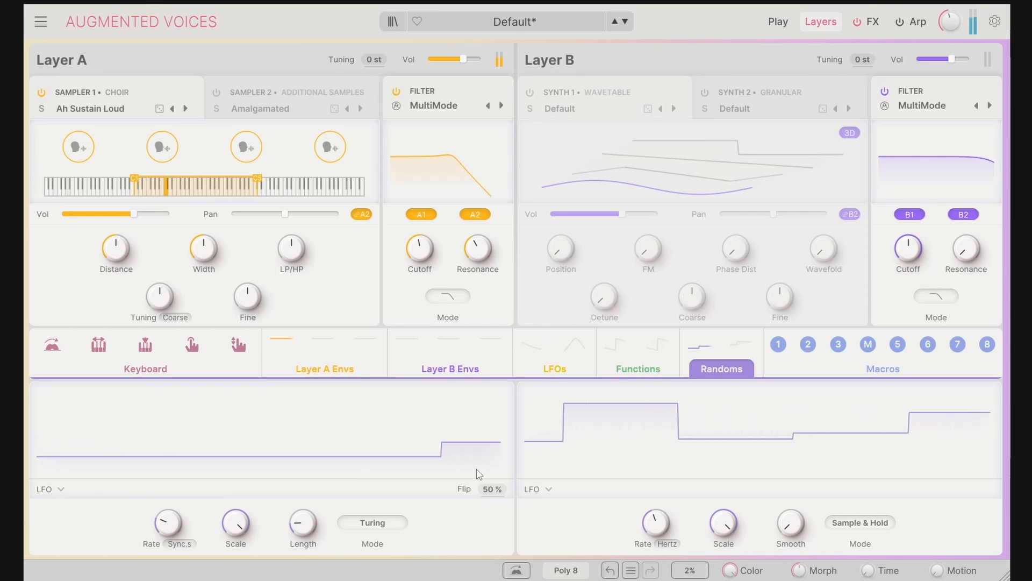
mouse_move(167, 531)
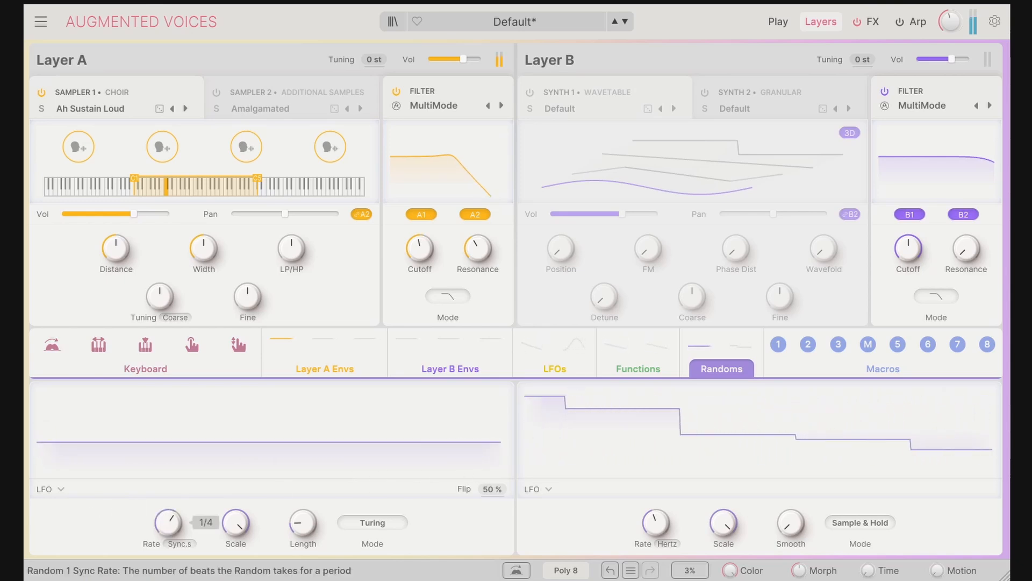
drag(167, 529, 168, 516)
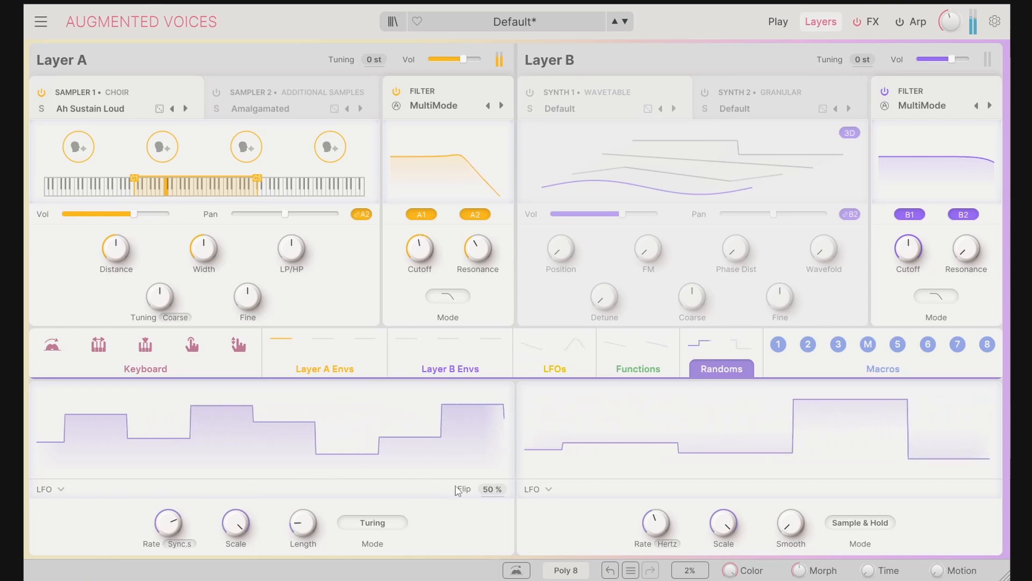
Step: Switch Random 1's rate type to Hertz, slow it to 0.055 Hz, and raise it to a much faster rate
click(174, 545)
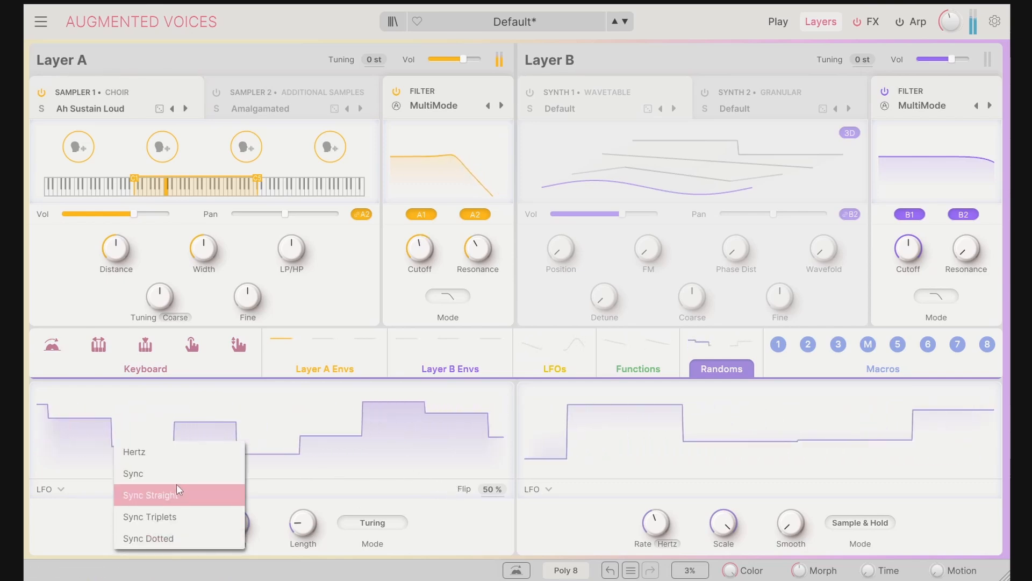
click(139, 457)
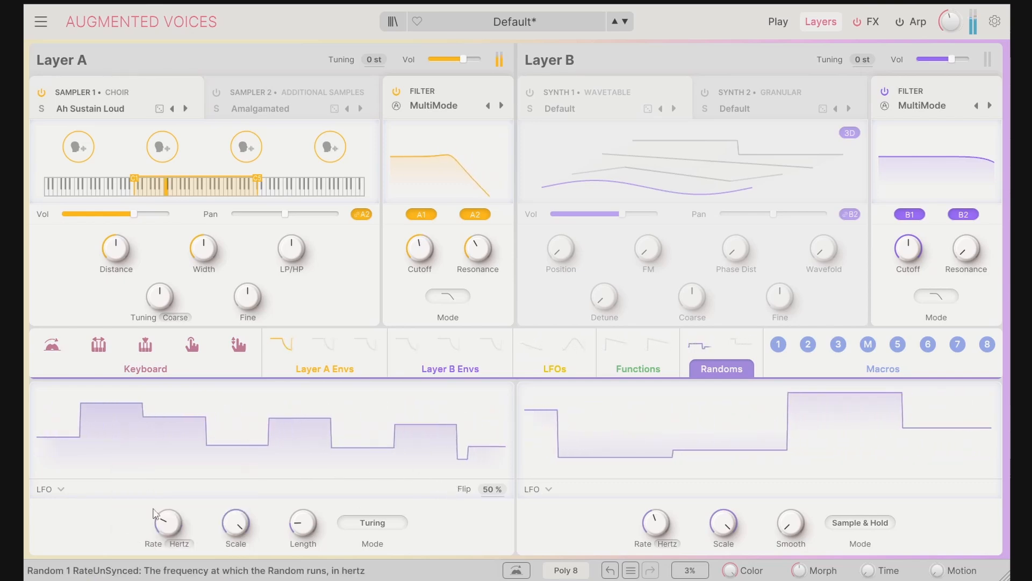
mouse_move(156, 515)
mouse_down()
mouse_move(156, 473)
mouse_move(163, 526)
mouse_up()
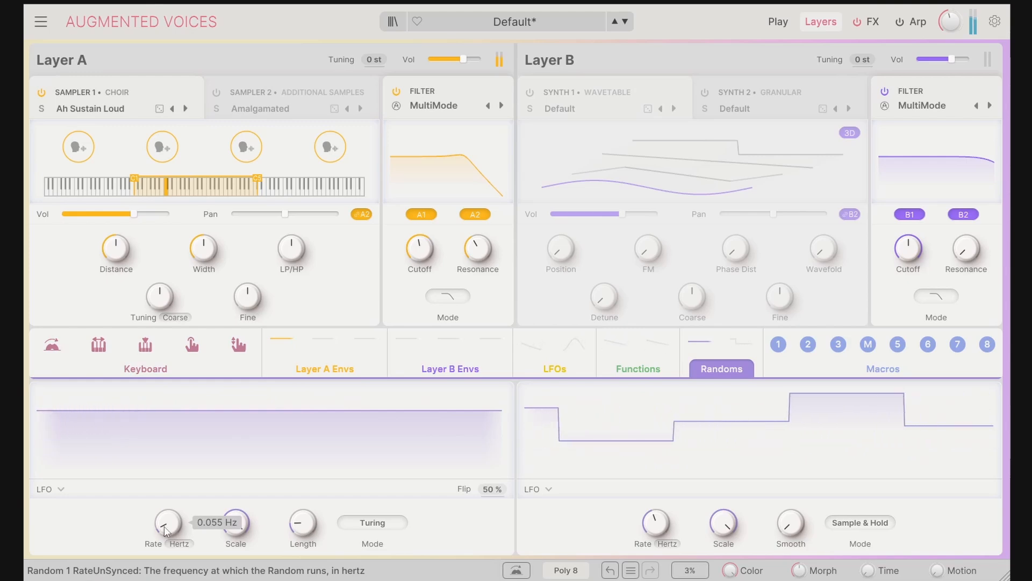
drag(163, 525, 164, 520)
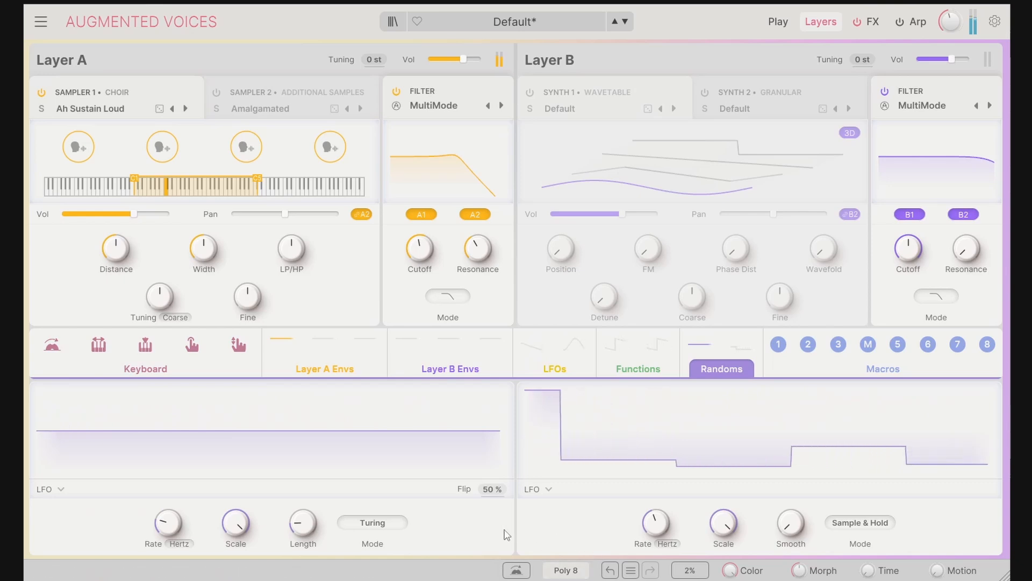
drag(169, 523, 168, 483)
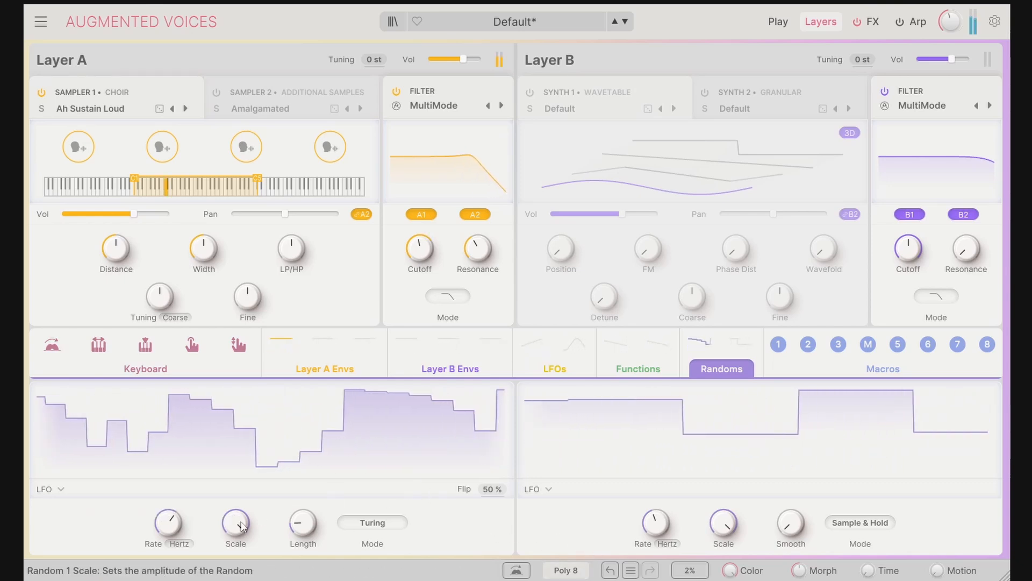
Step: Glance at the LFO settings, return to the Randoms, and sweep Random 1's Scale down and back up to 1.00
mouse_move(238, 530)
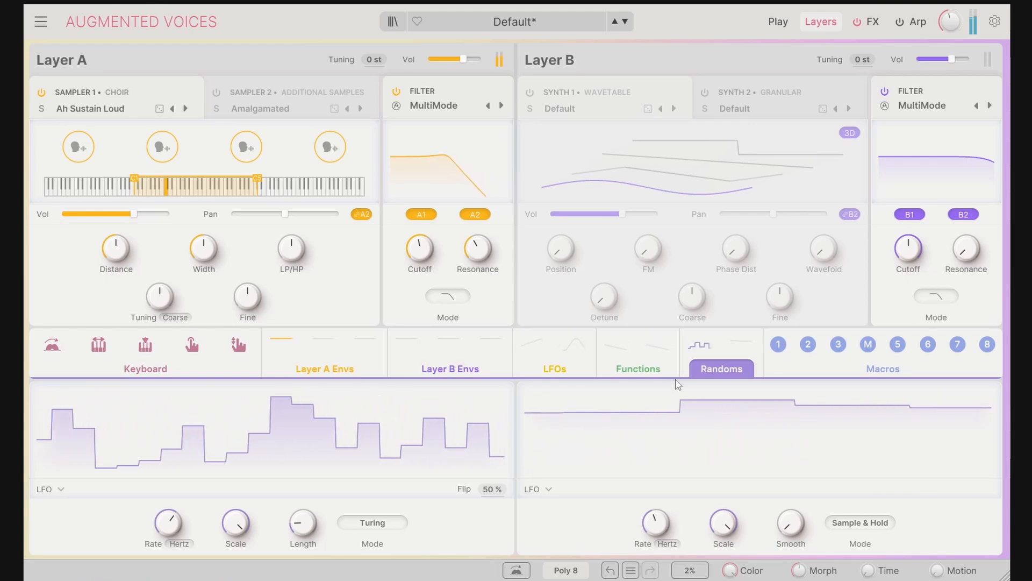
click(569, 369)
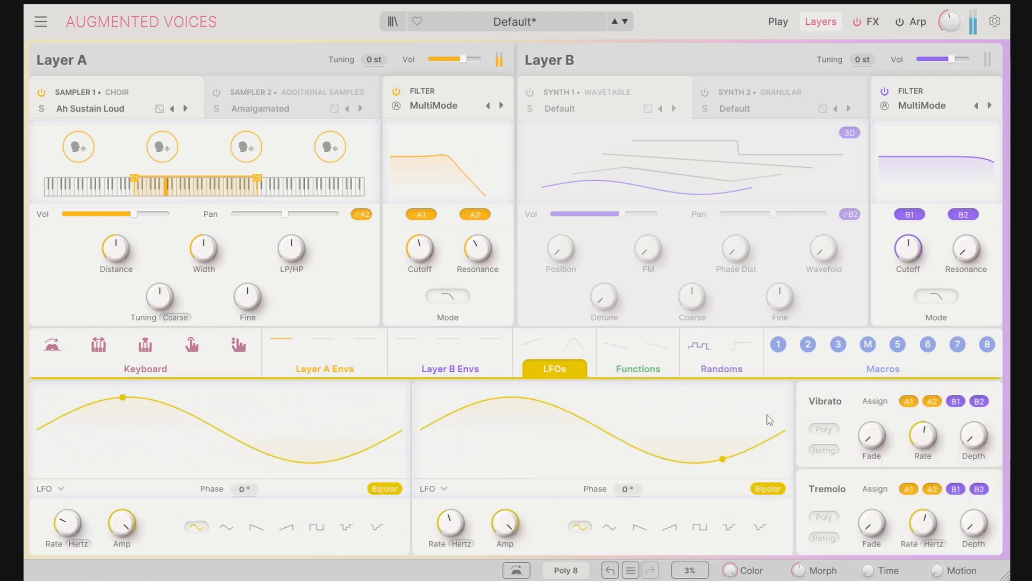
click(736, 369)
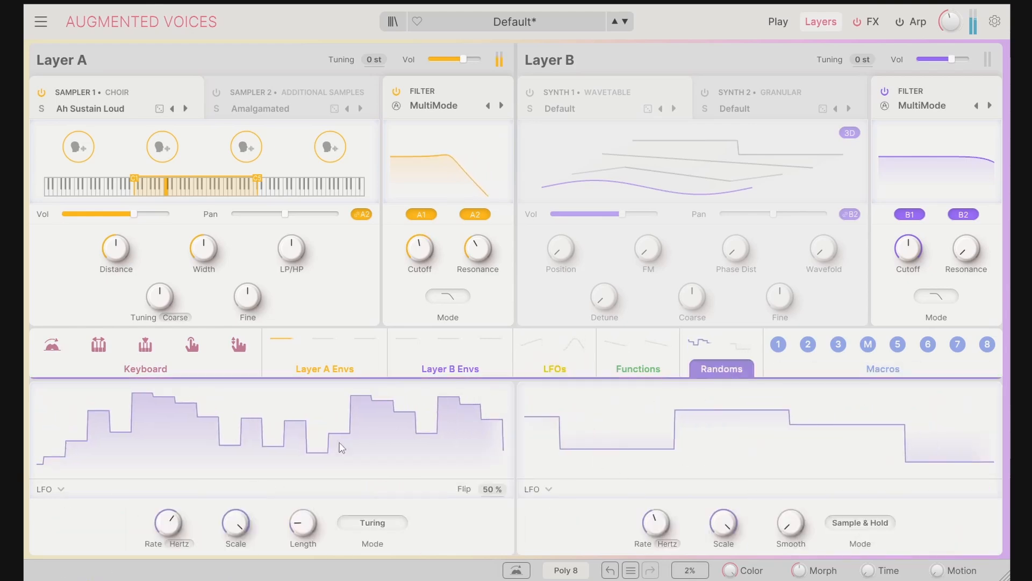
drag(237, 522, 236, 580)
drag(236, 522, 236, 430)
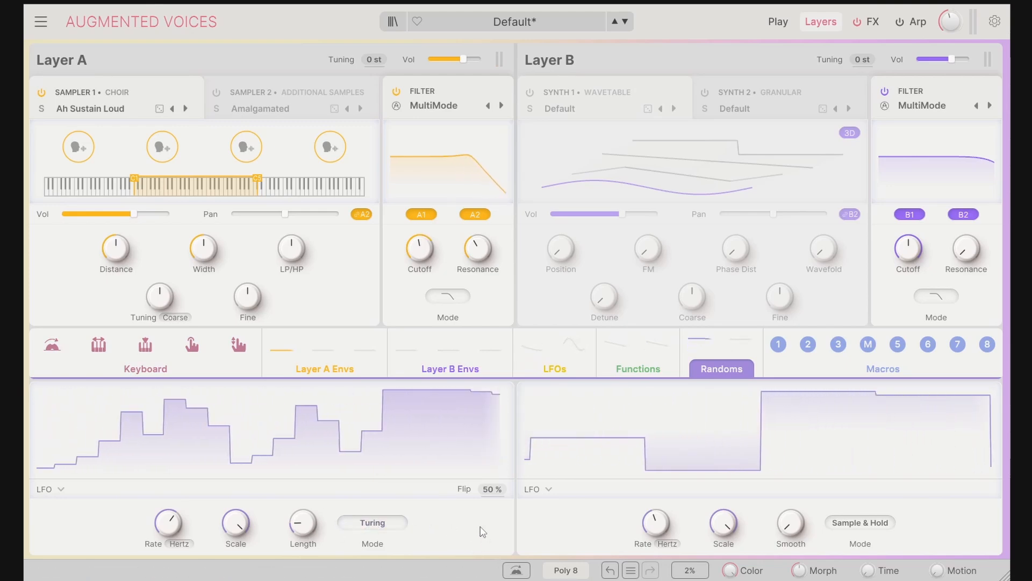
Step: Set Random 1's rate type to Sync Straight and its rate to 1/4
mouse_move(301, 526)
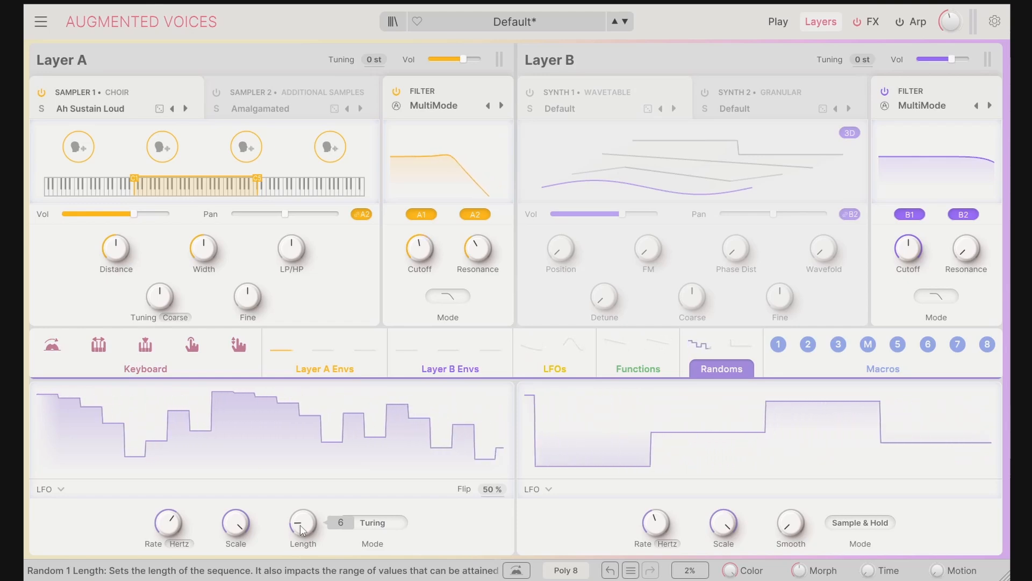
click(179, 543)
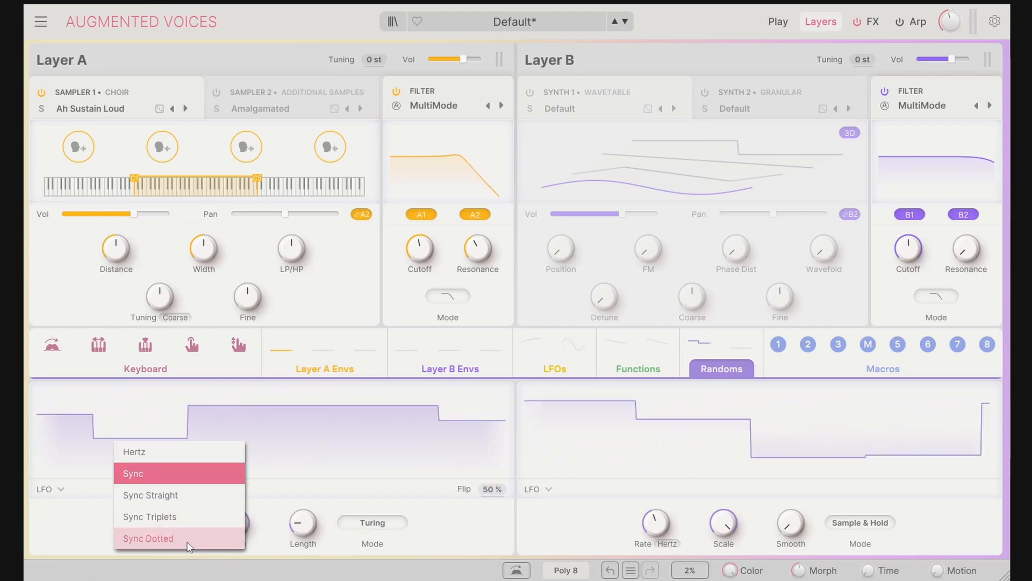
click(160, 494)
drag(165, 531, 165, 545)
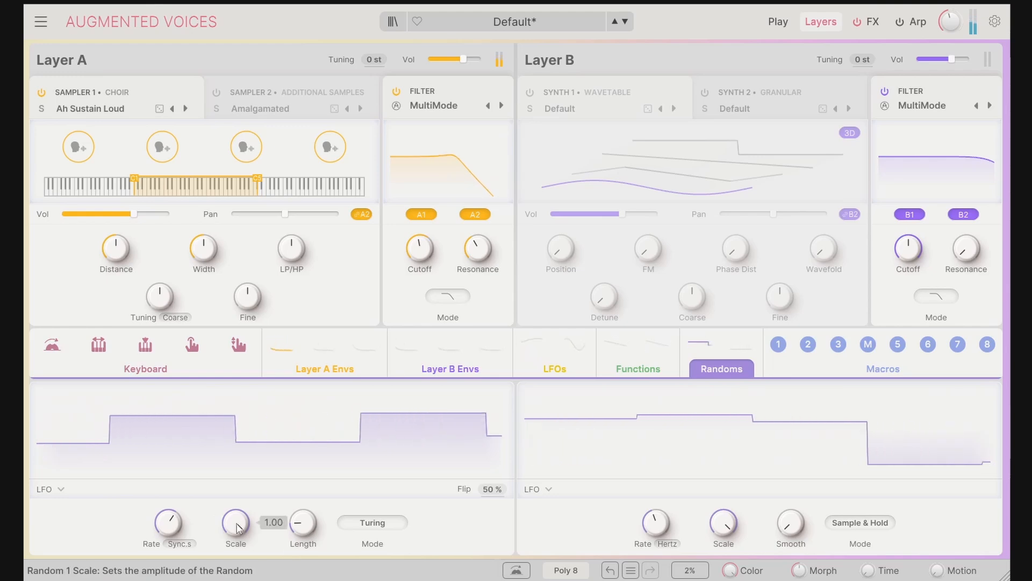
Step: Set Random 1's Flip probability to 0 % and shorten its sequence Length to 3
drag(492, 494, 492, 546)
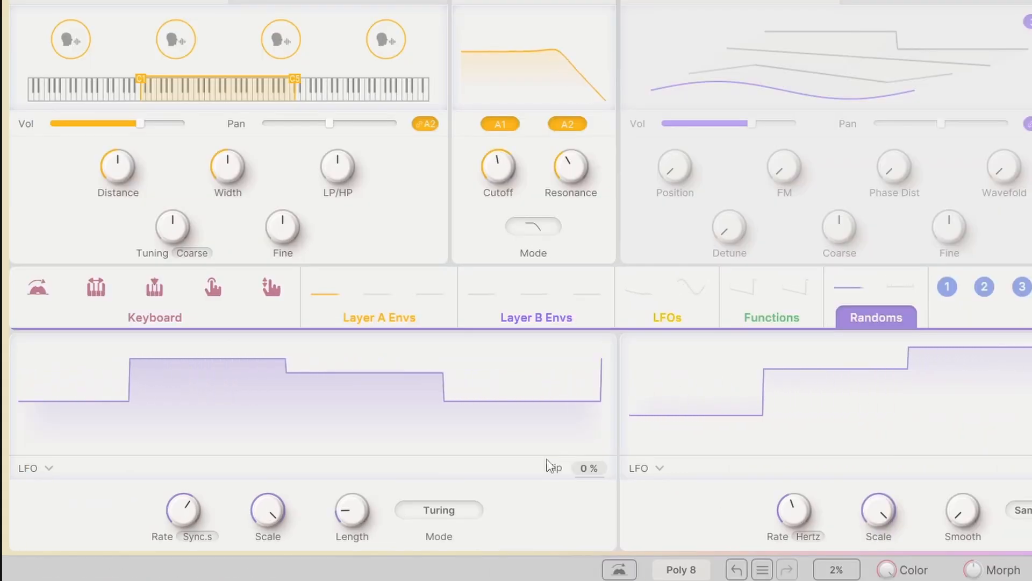
mouse_move(308, 530)
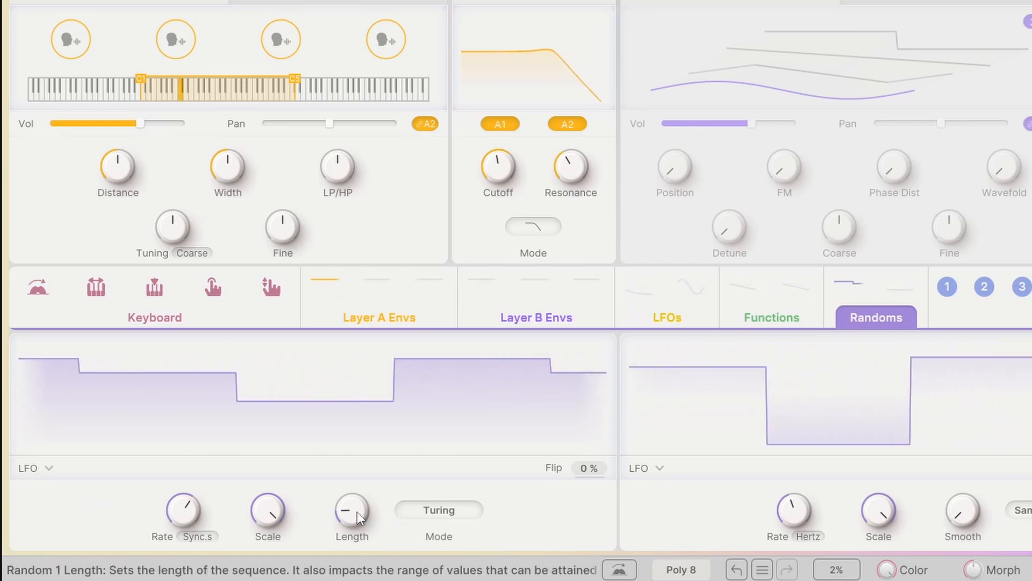
drag(352, 510, 352, 525)
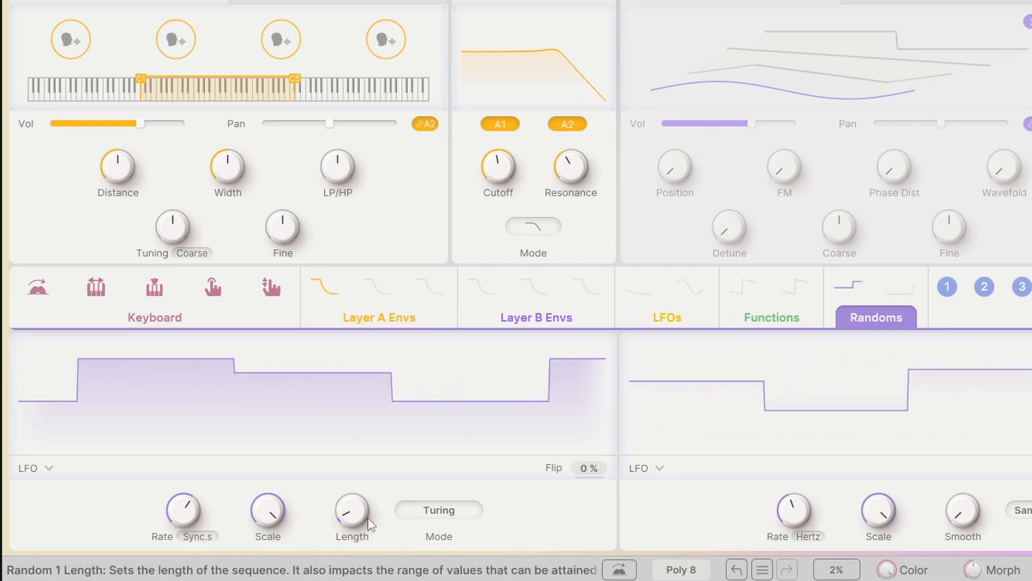
Step: Increase Random 1's sequence Length to 14 and raise its synced rate above 1/4
mouse_move(370, 524)
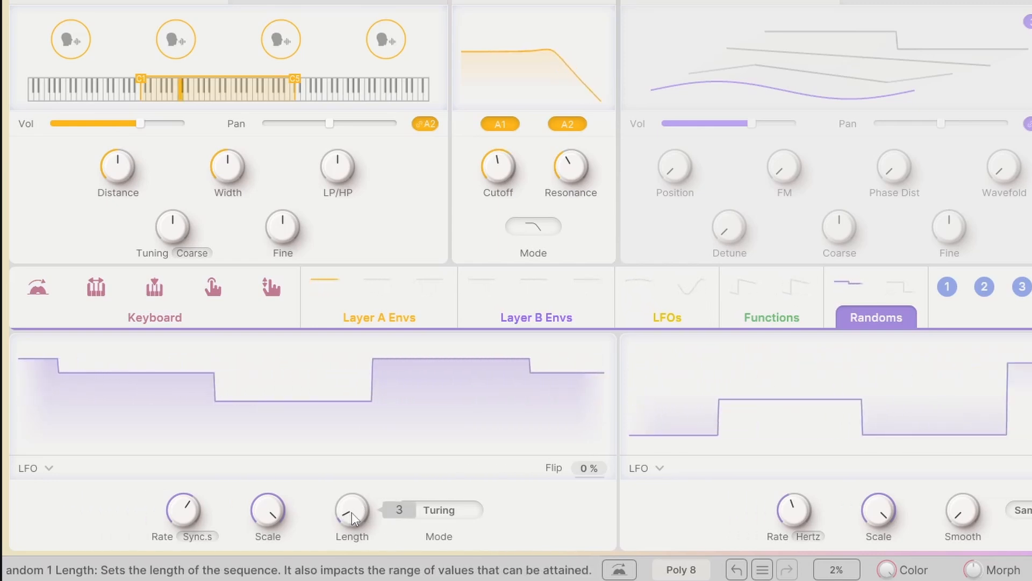
drag(352, 518, 352, 488)
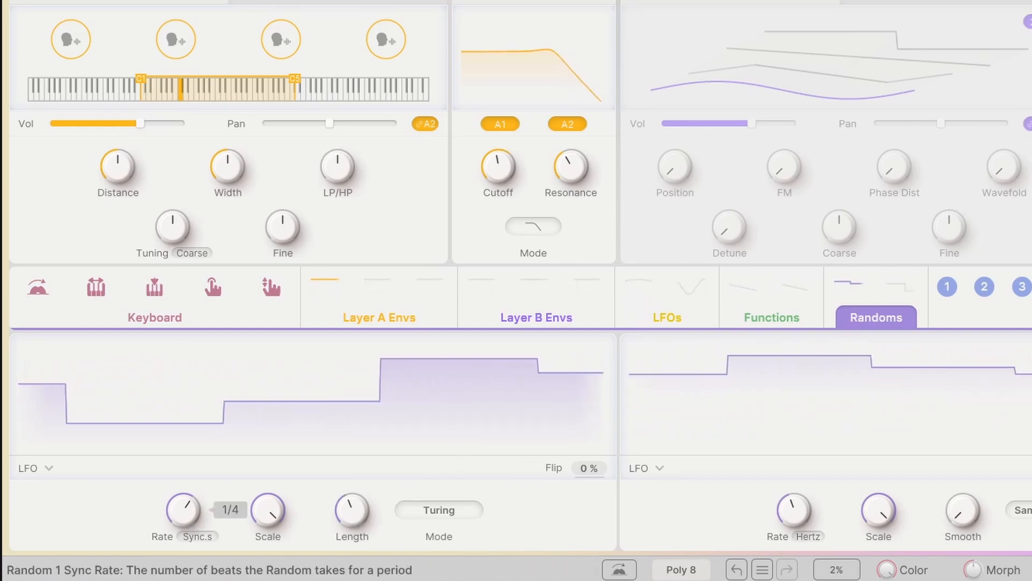
drag(184, 510, 184, 504)
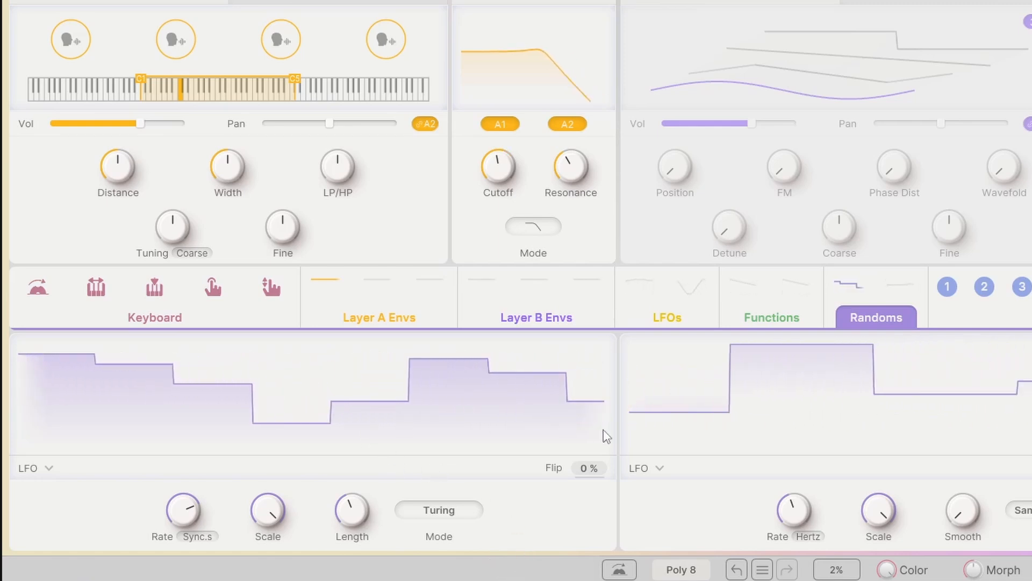
Step: Try Random 1's Length at maximum and at a shorter setting, and raise Flip to 54 % and on to 100 %
mouse_move(351, 519)
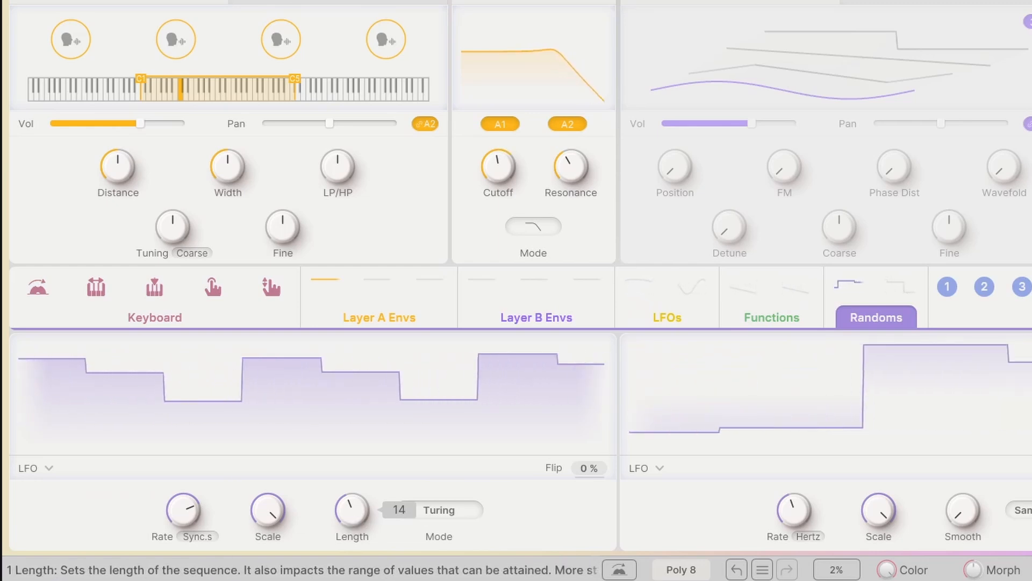
drag(352, 518, 352, 435)
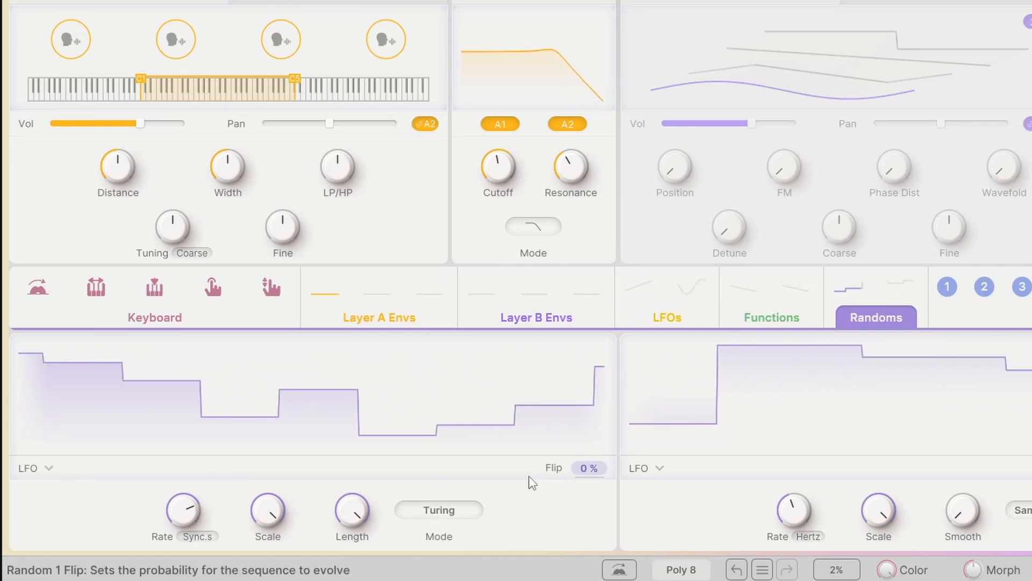
drag(353, 509, 352, 519)
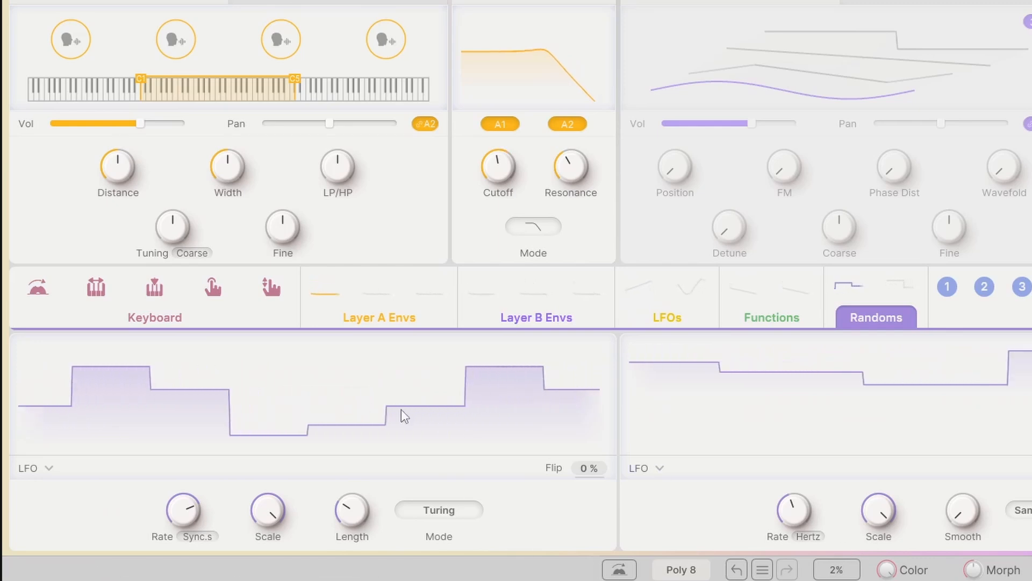
drag(590, 469, 590, 439)
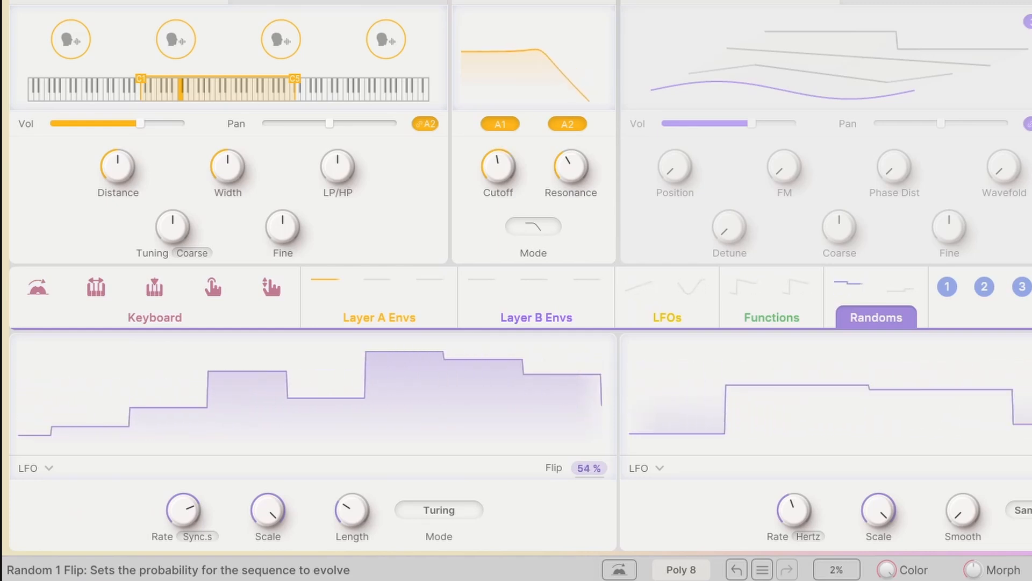
drag(590, 468, 589, 430)
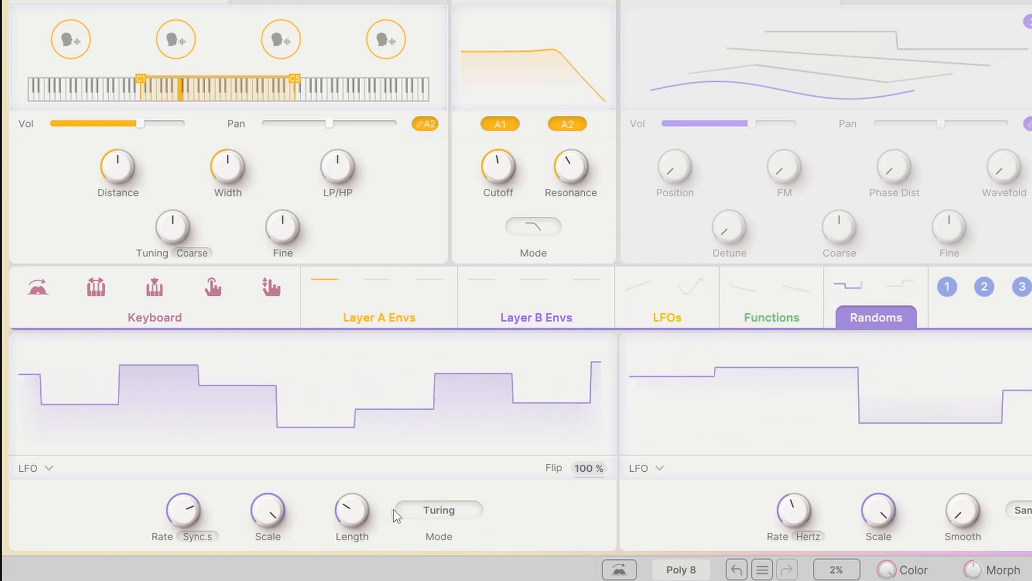
Step: Shorten Random 1's sequence Length further and bring Flip back down to 0 %
drag(353, 510, 352, 541)
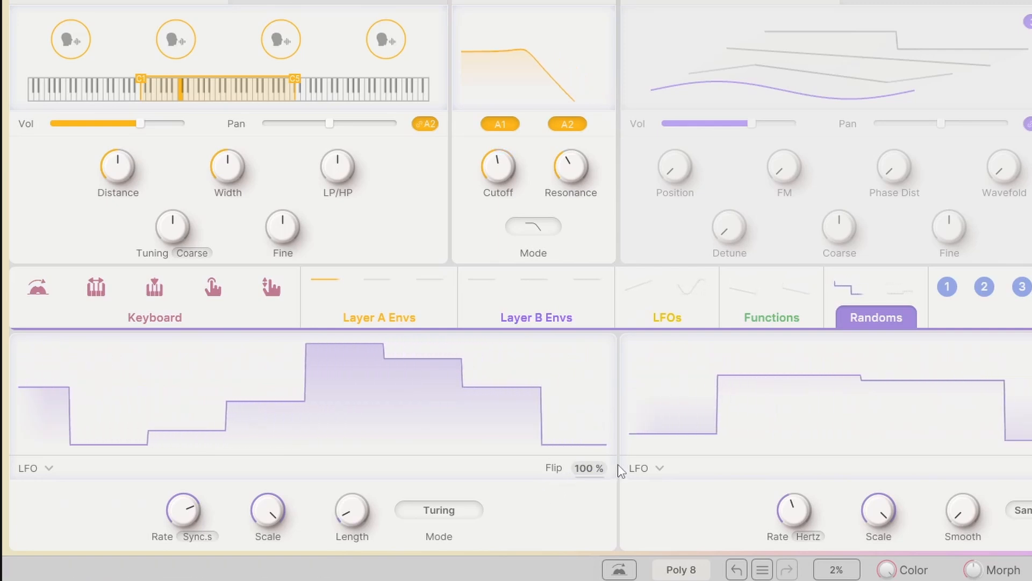
drag(589, 470, 588, 538)
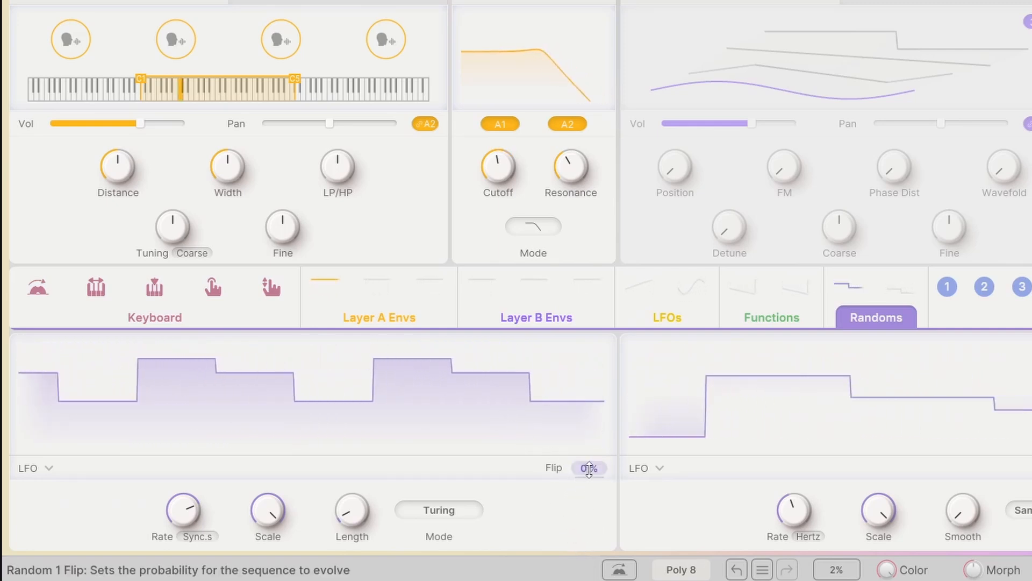
Step: Set Random 1's Flip probability to 100% and its trigger mode to LFO Keytrig
drag(589, 469, 589, 401)
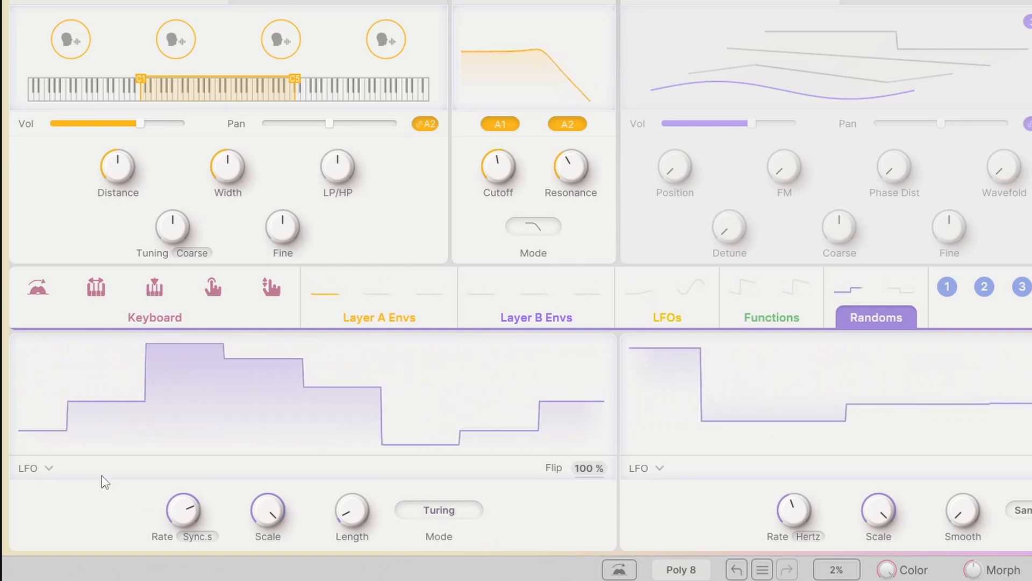
click(46, 469)
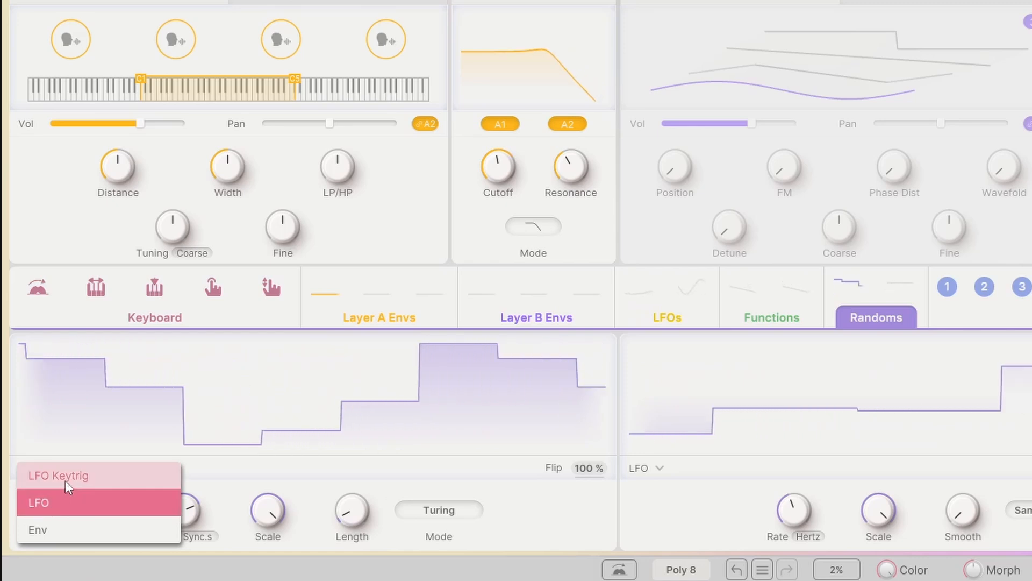
click(65, 478)
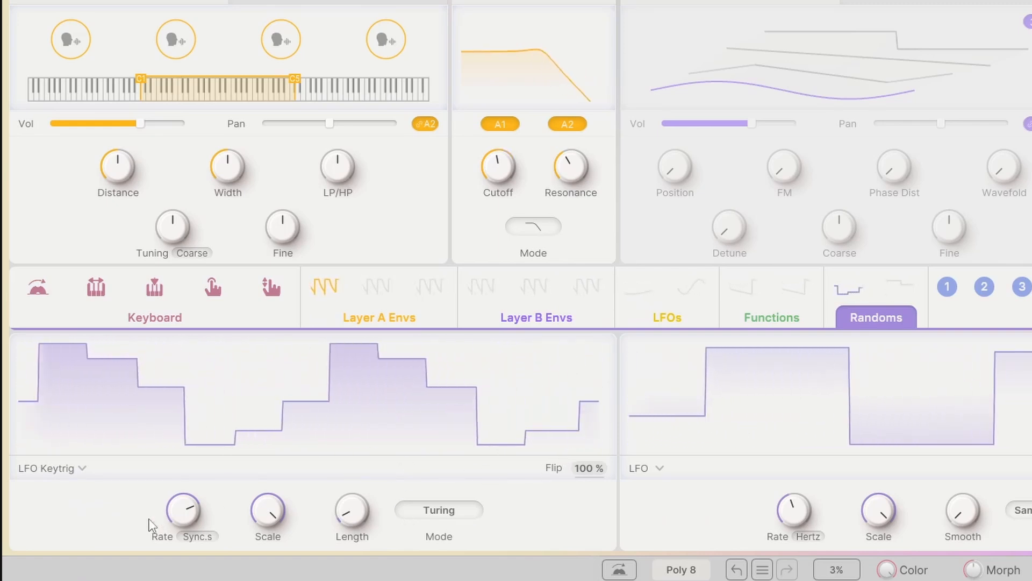
Step: Lower Random 1's synced rate, then compare the LFO and Env trigger modes and return it to LFO
drag(182, 508, 184, 530)
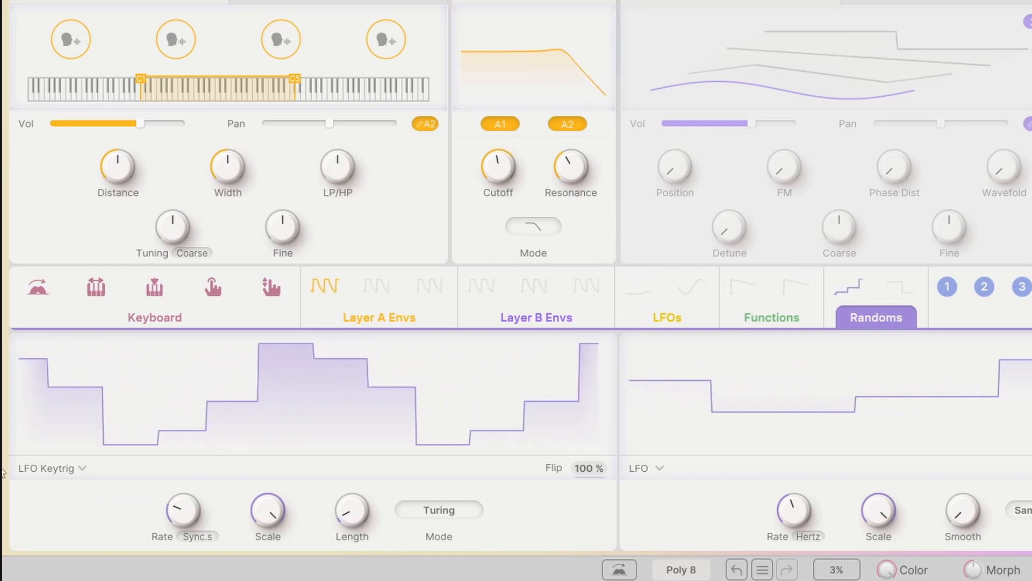
click(78, 471)
click(70, 504)
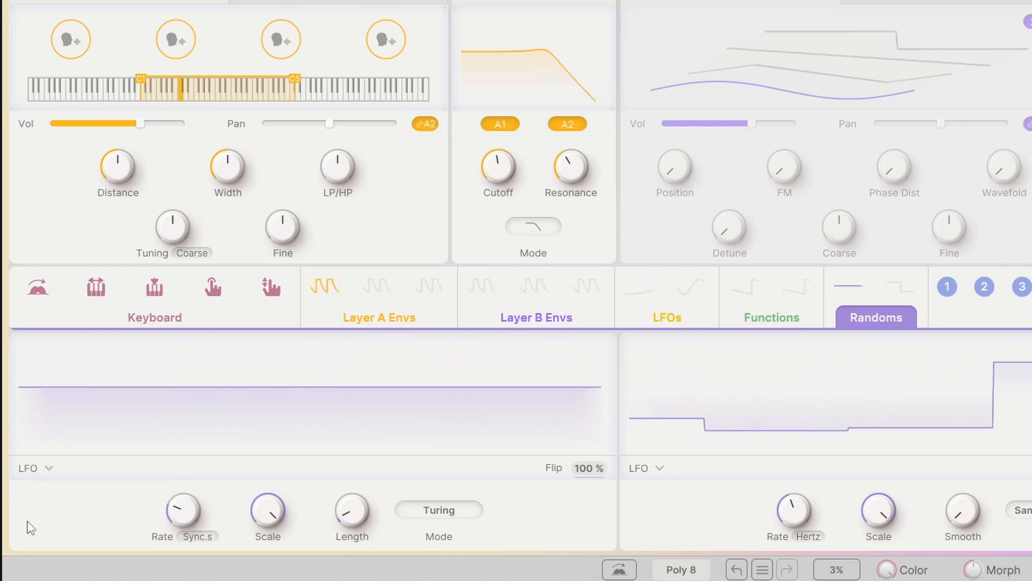
click(43, 472)
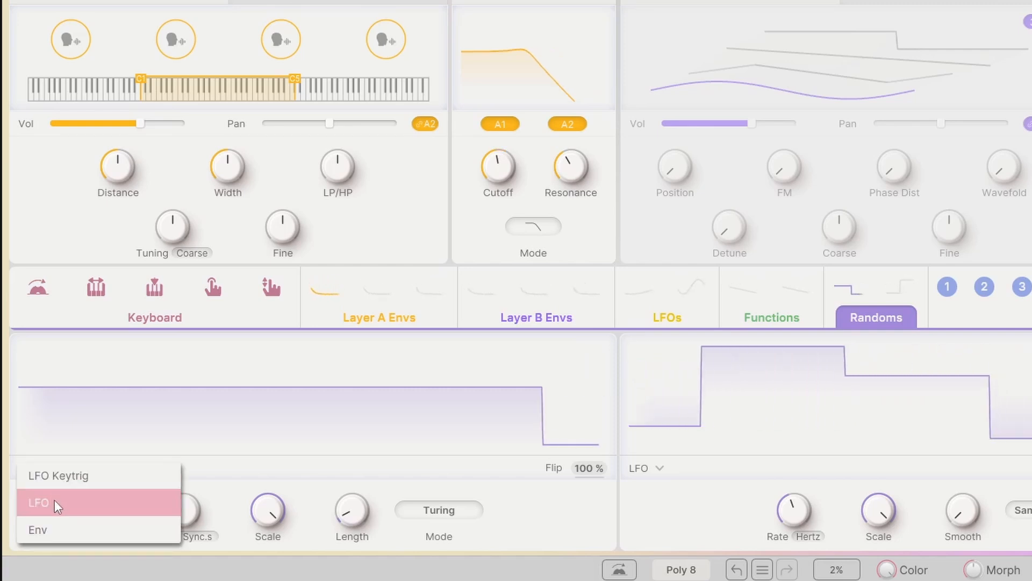
click(51, 528)
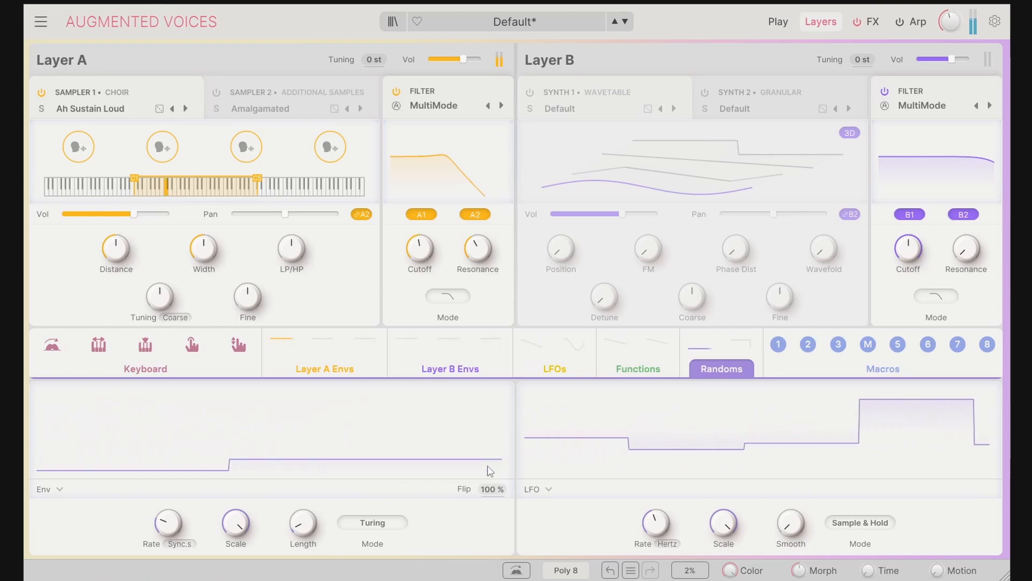
click(61, 490)
click(61, 520)
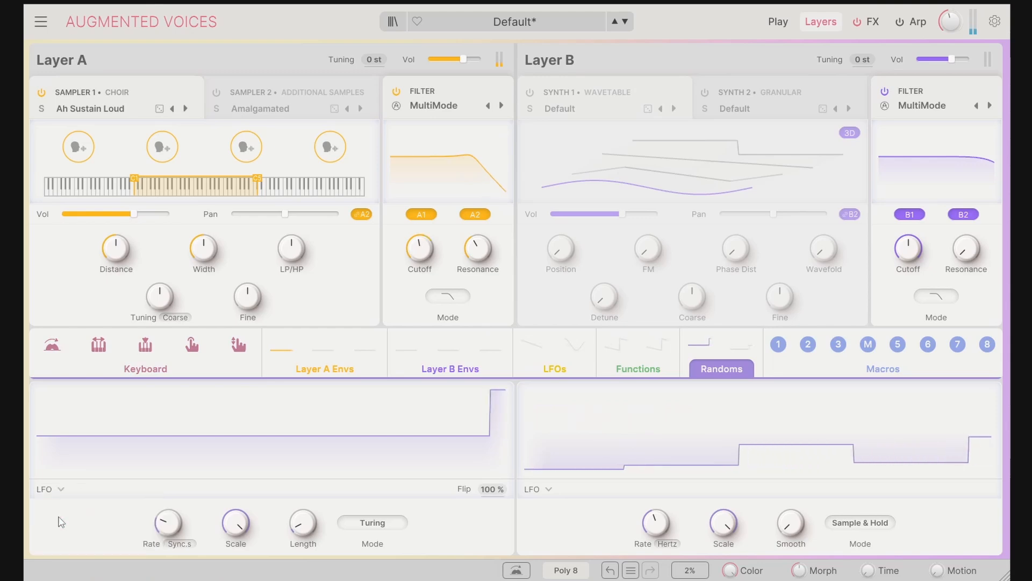
Step: Change Random 1's mode from Turing to Sample & Hold and raise its synced rate to 1
click(400, 528)
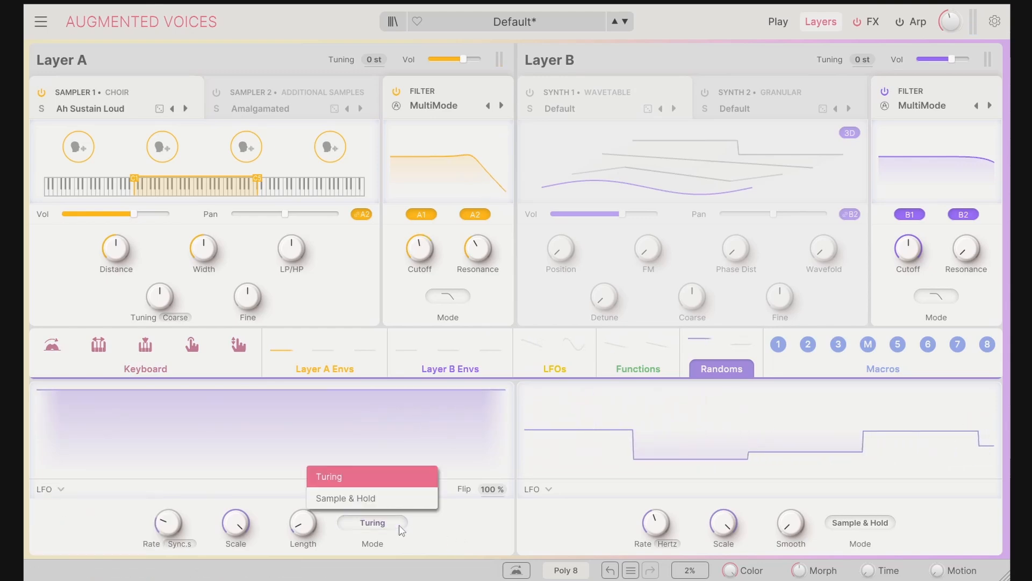
click(344, 498)
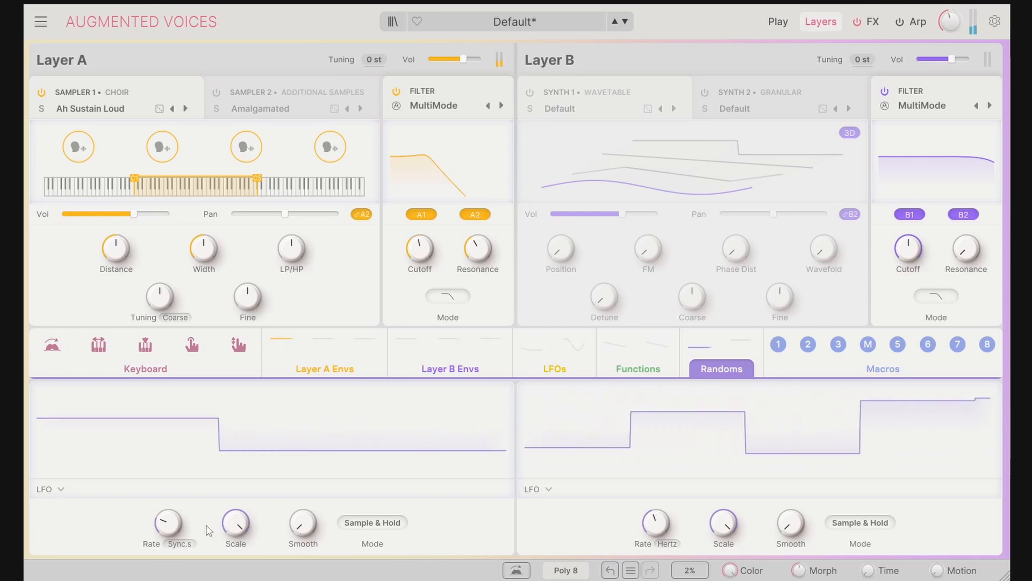
drag(169, 524, 169, 508)
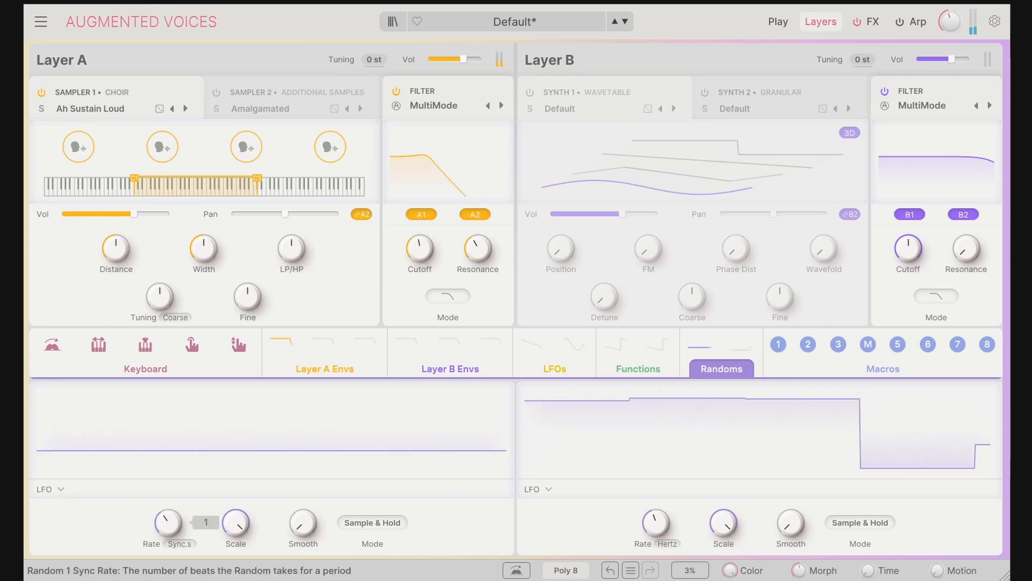
Step: Switch Random 1's rate to free-running Hertz and fine-tune the rate
click(179, 543)
click(152, 453)
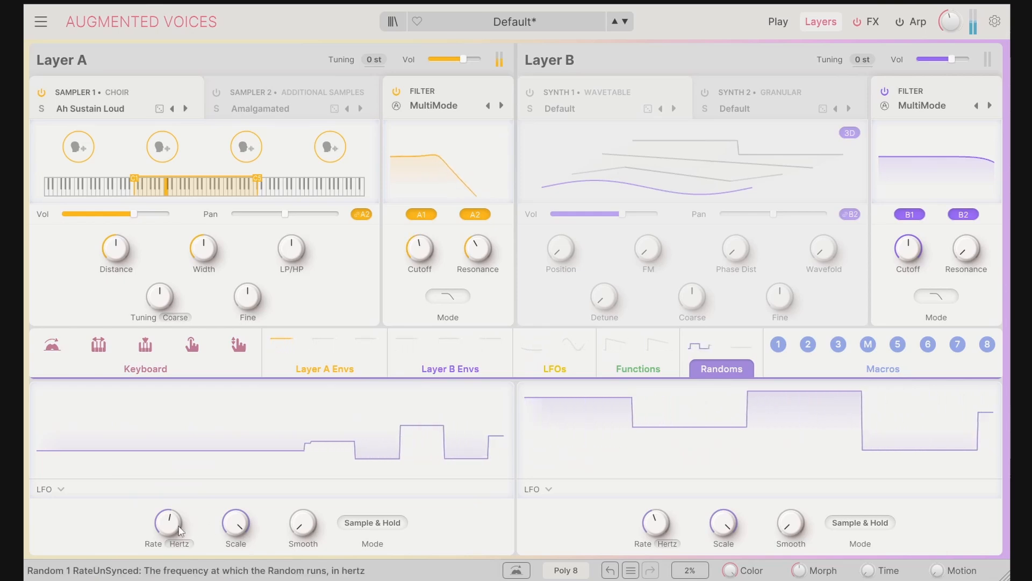
mouse_move(303, 535)
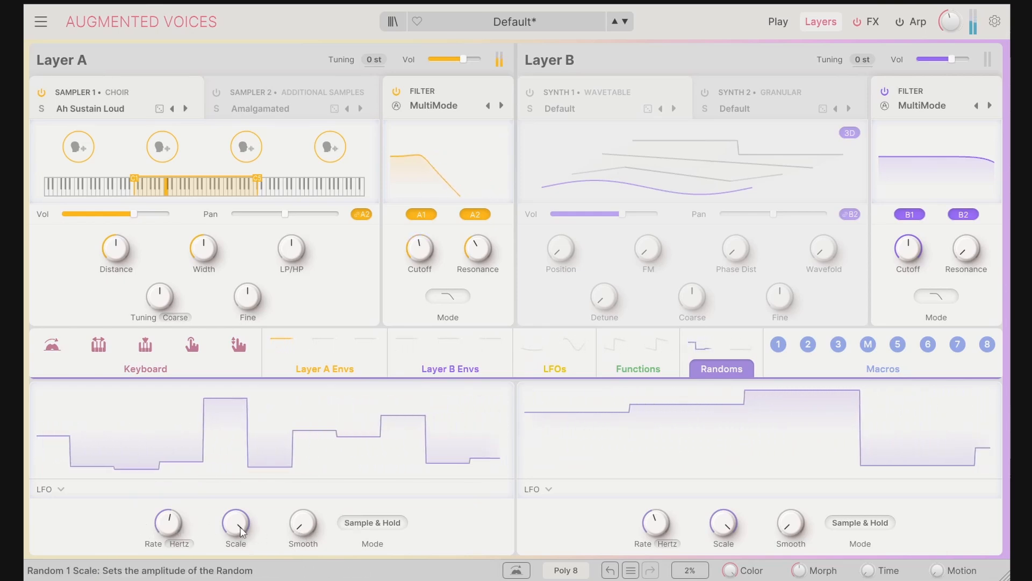
drag(163, 525, 164, 529)
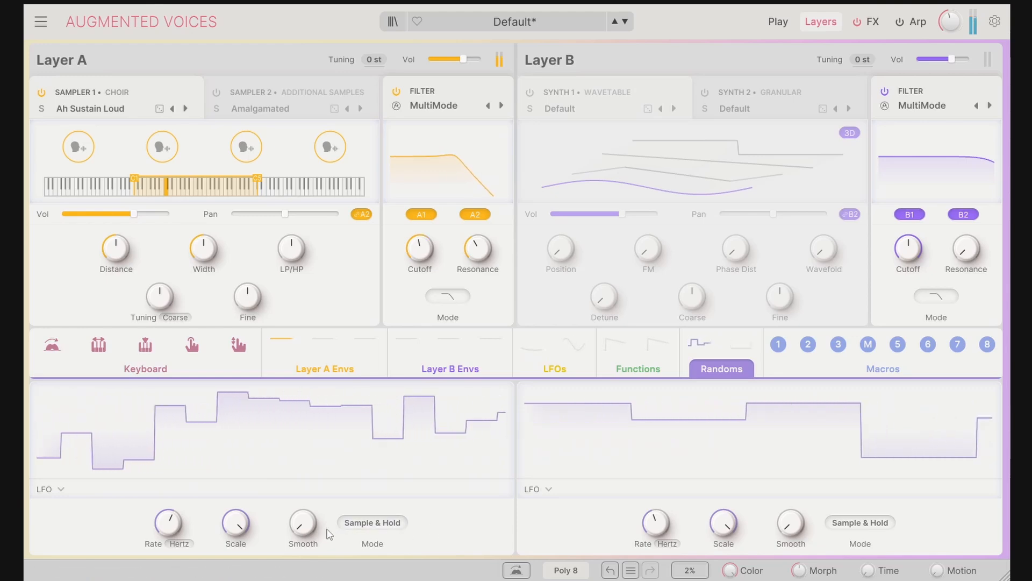
Step: Try smoothing Random 1's steps, starting from about 344 ms and reducing it, with the trigger mode set to LFO Keytrig
drag(301, 528, 301, 505)
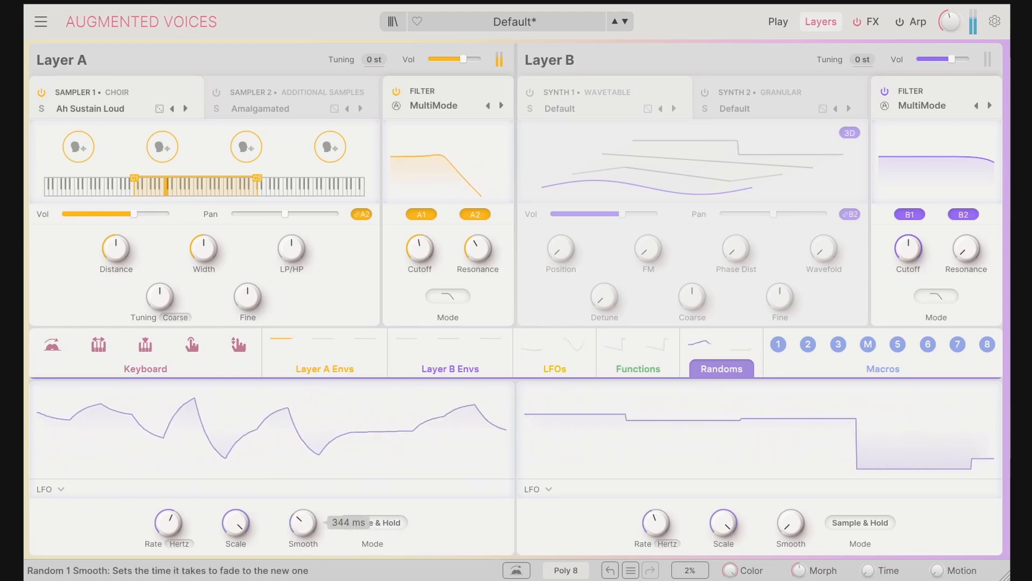
mouse_move(303, 522)
mouse_down()
mouse_move(303, 457)
mouse_move(303, 524)
mouse_up()
click(61, 489)
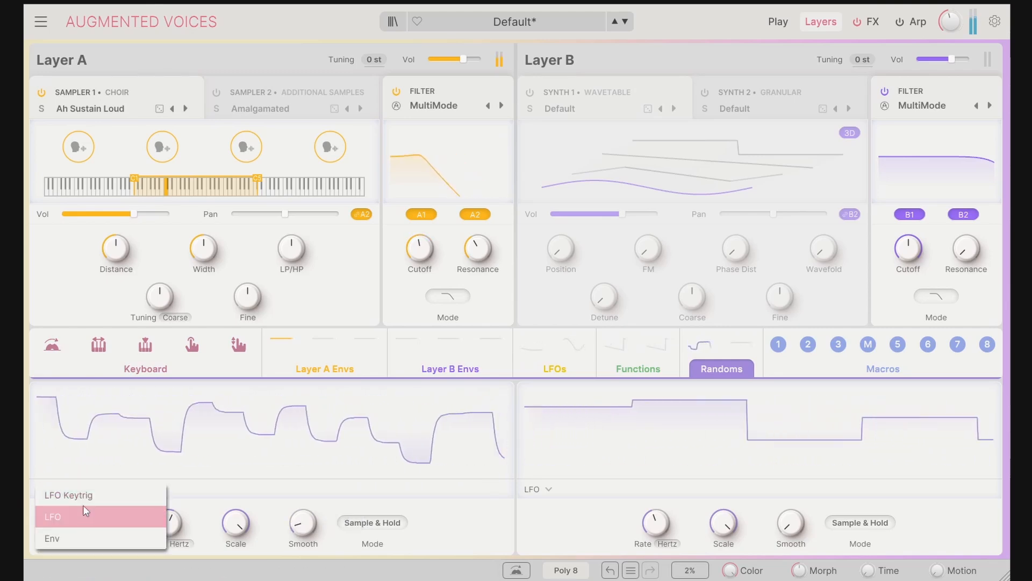
click(85, 495)
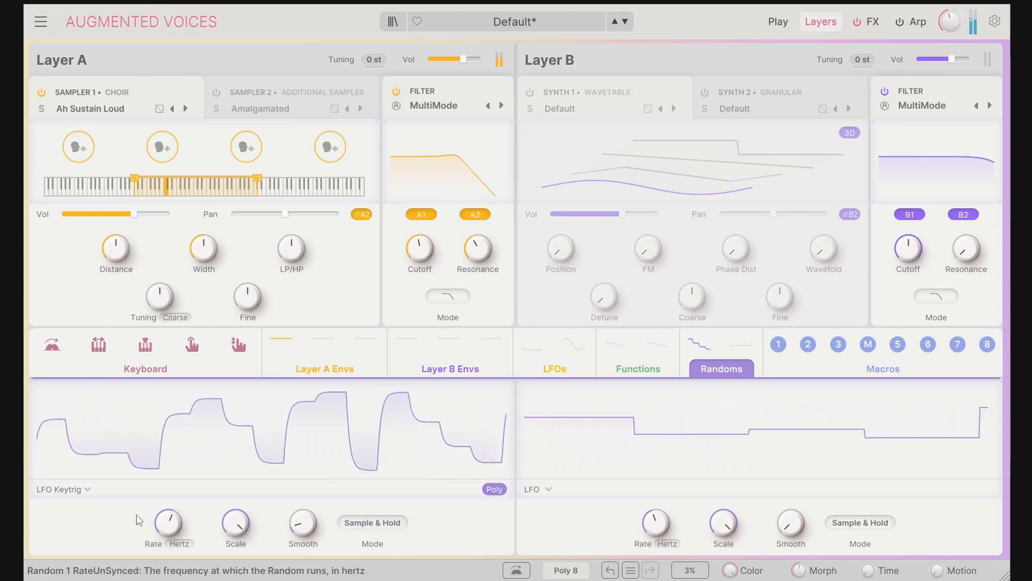
Step: Set Random 1's trigger mode to Env and reset its Smooth to the default
click(78, 496)
click(68, 540)
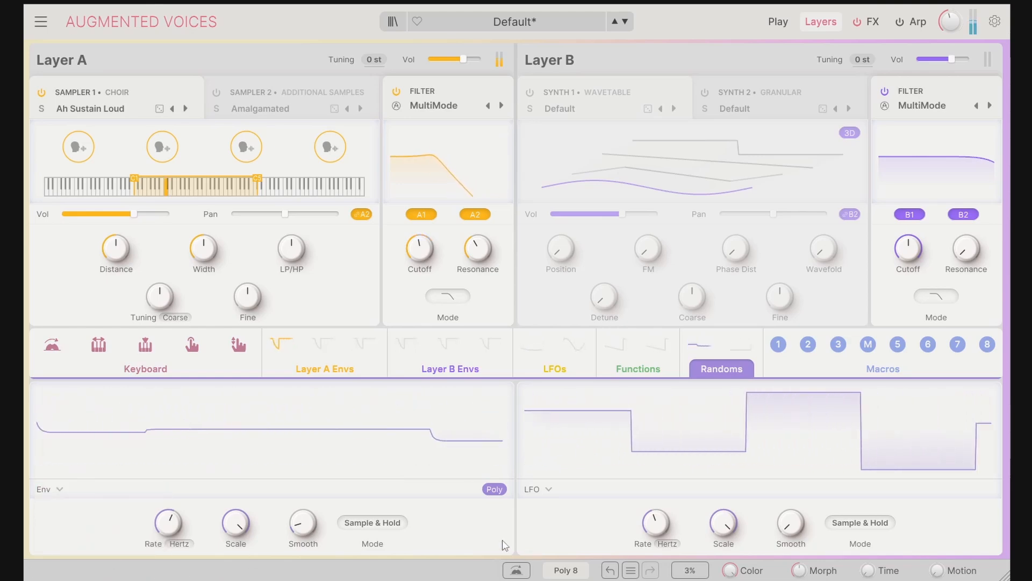
double_click(304, 520)
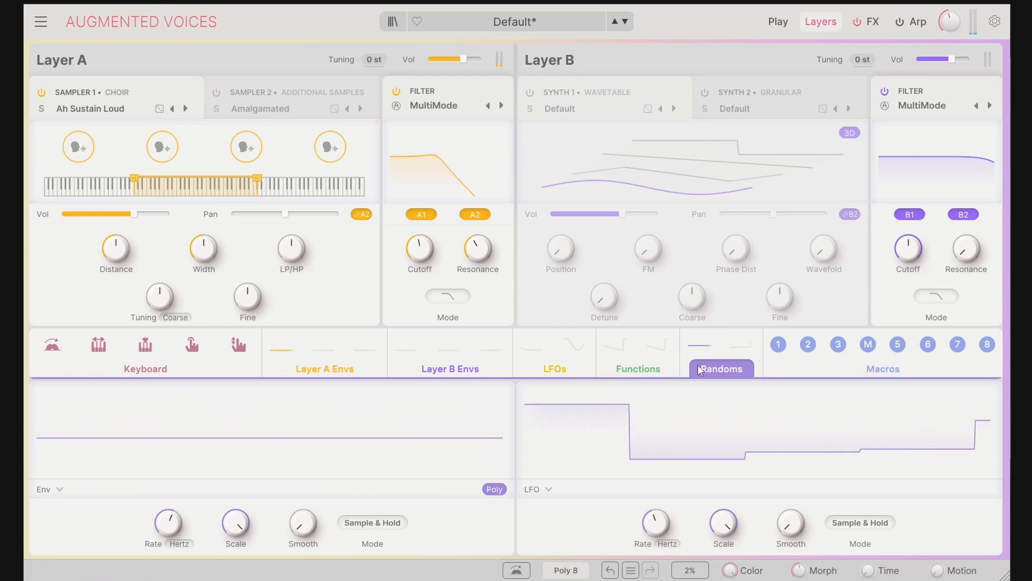
click(645, 375)
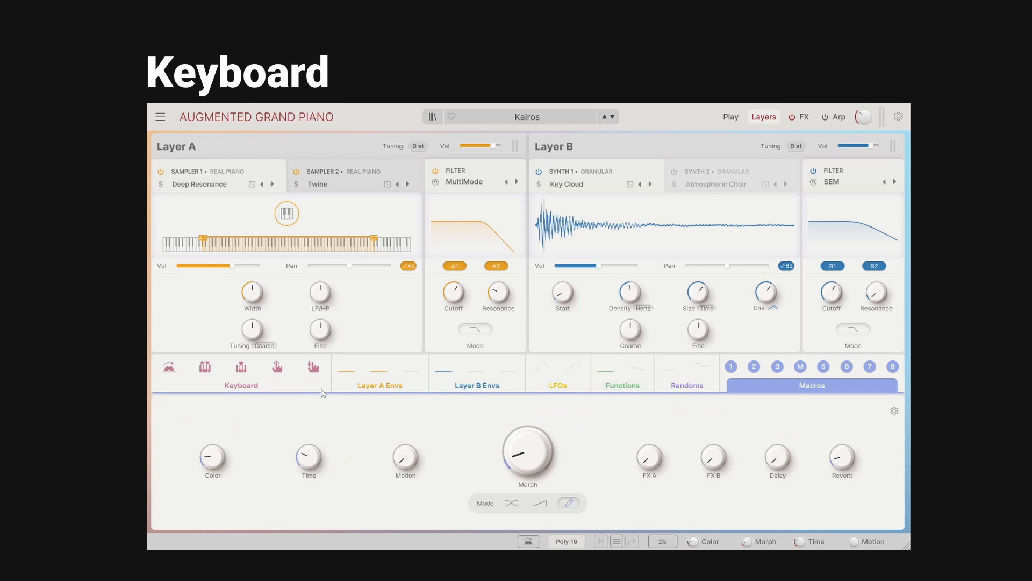
Step: Show the Keyboard modulation settings and assign the Mod Wheel to Layer A's filter Cutoff
click(287, 390)
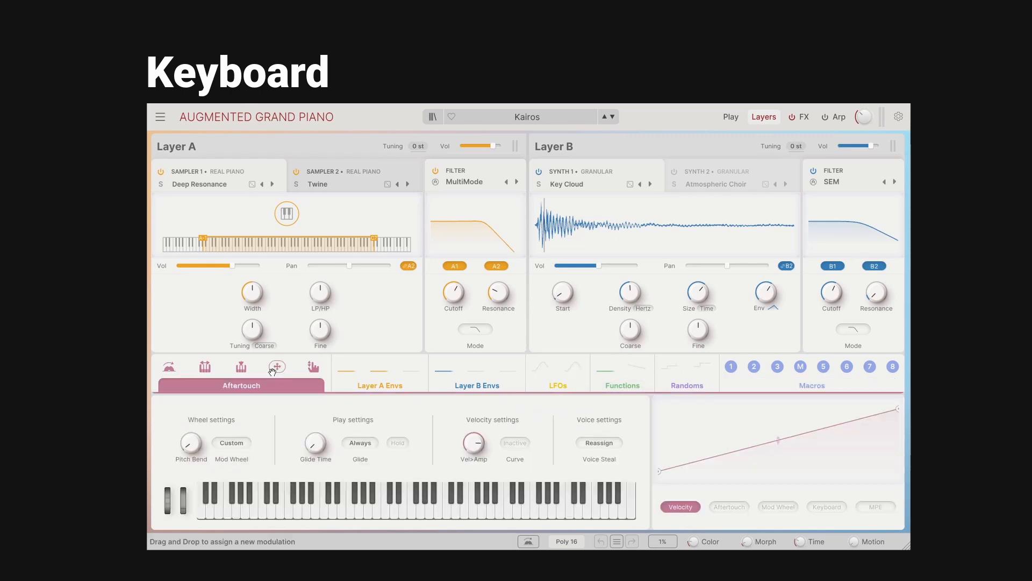
mouse_move(205, 368)
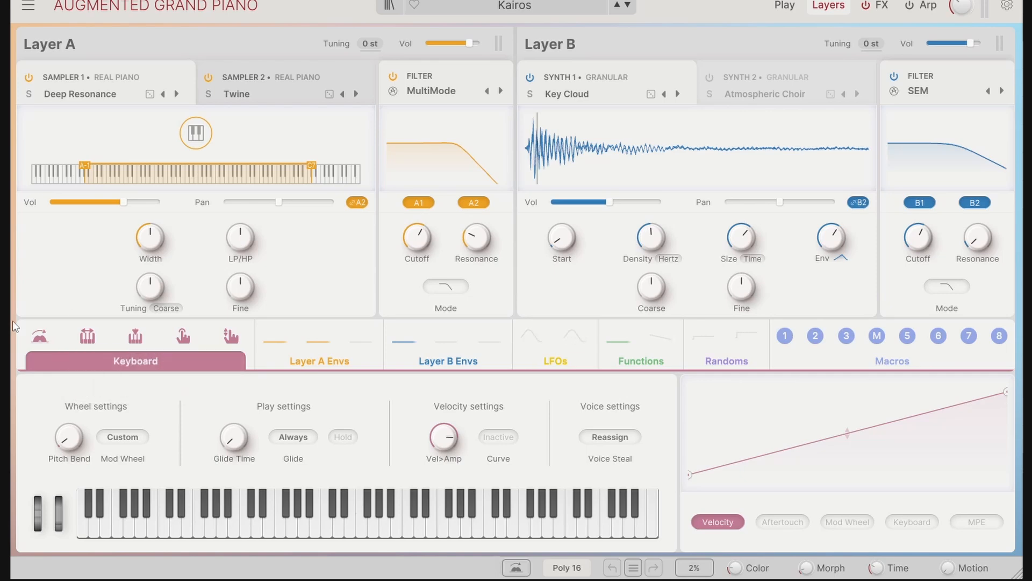
mouse_move(40, 336)
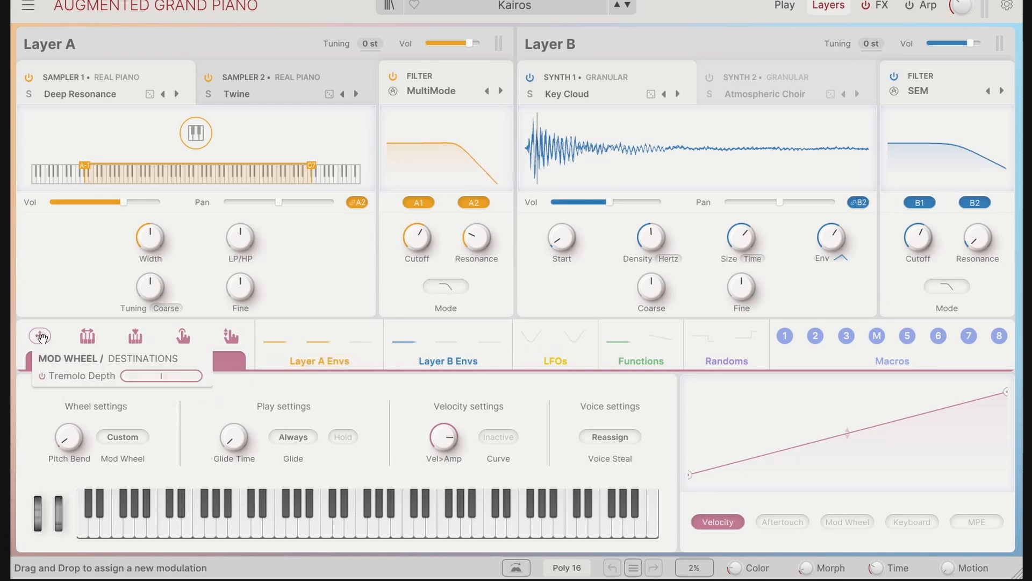
drag(42, 337, 416, 245)
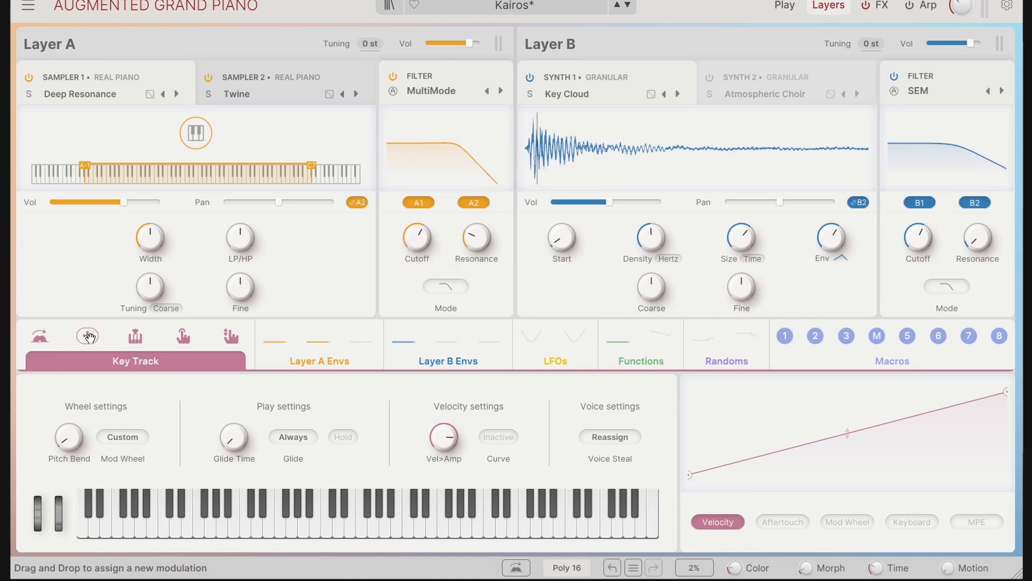
Step: Assign Key Track to Layer A's filter Cutoff and play notes across the low end of the on-screen keyboard
mouse_move(42, 337)
drag(113, 323, 416, 275)
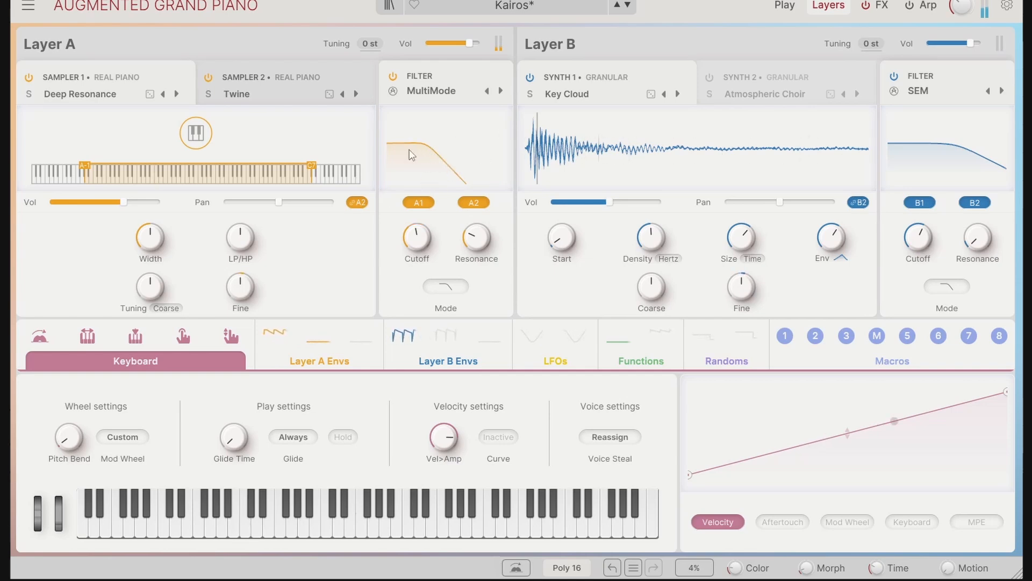
mouse_move(89, 522)
mouse_down()
mouse_move(511, 532)
mouse_move(100, 535)
mouse_move(513, 534)
mouse_move(234, 536)
mouse_up()
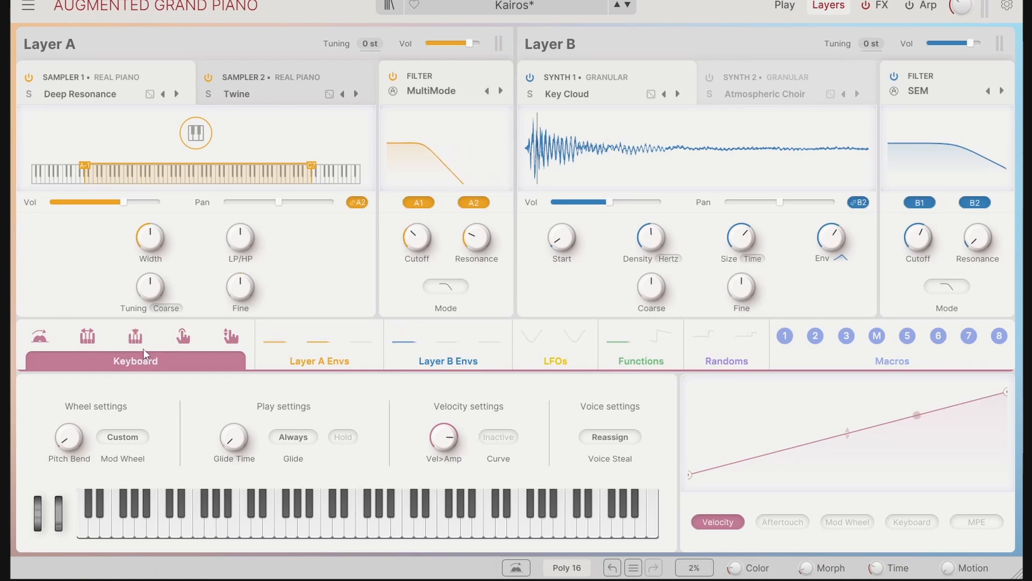
Step: Adjust the modulation amount on Layer A's filter Cutoff for the Velocity source
drag(411, 260, 419, 239)
mouse_move(425, 284)
drag(418, 275, 427, 232)
mouse_move(430, 242)
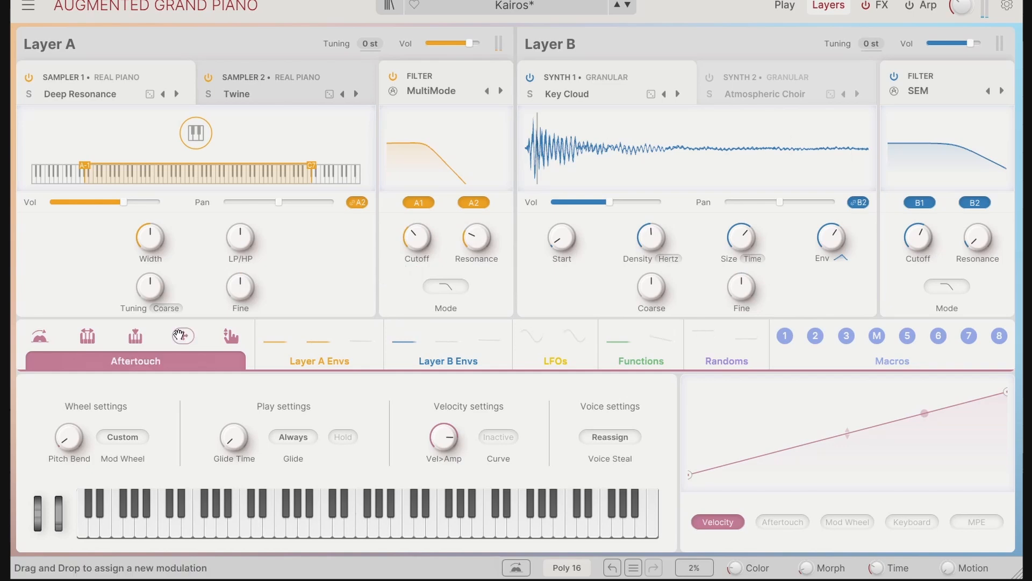
Step: Assign Aftertouch as a modulation source for Layer A's filter Cutoff
mouse_move(183, 336)
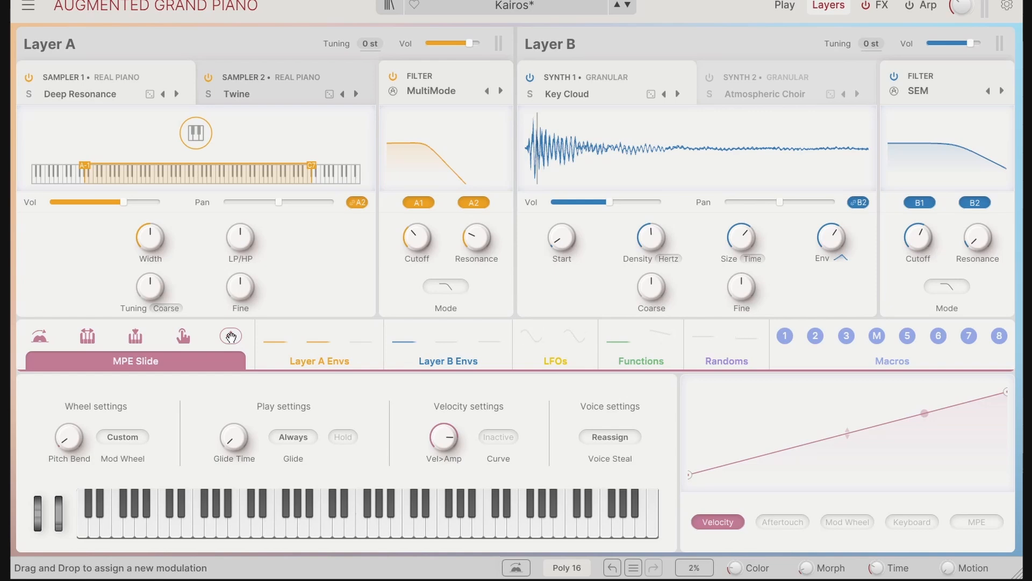
drag(636, 236, 486, 317)
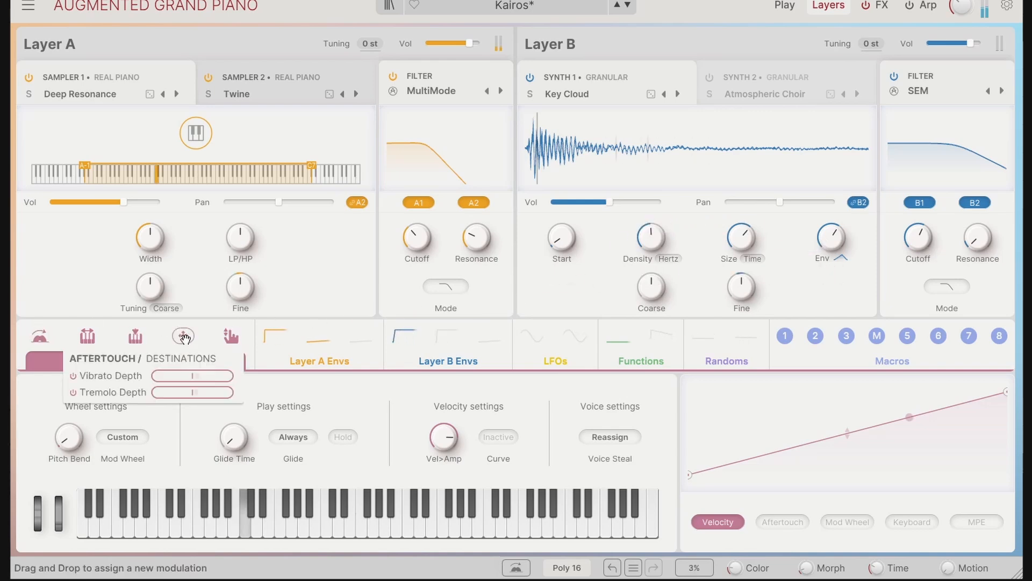
drag(213, 330, 416, 238)
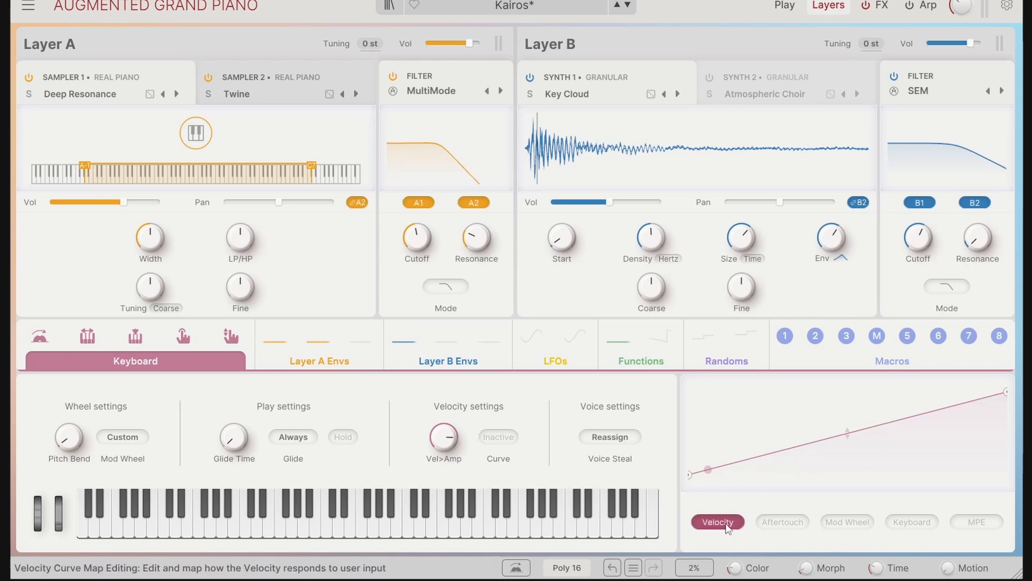
Step: Look through the Aftertouch, Mod Wheel, Keyboard and MPE response curves
click(784, 521)
click(831, 524)
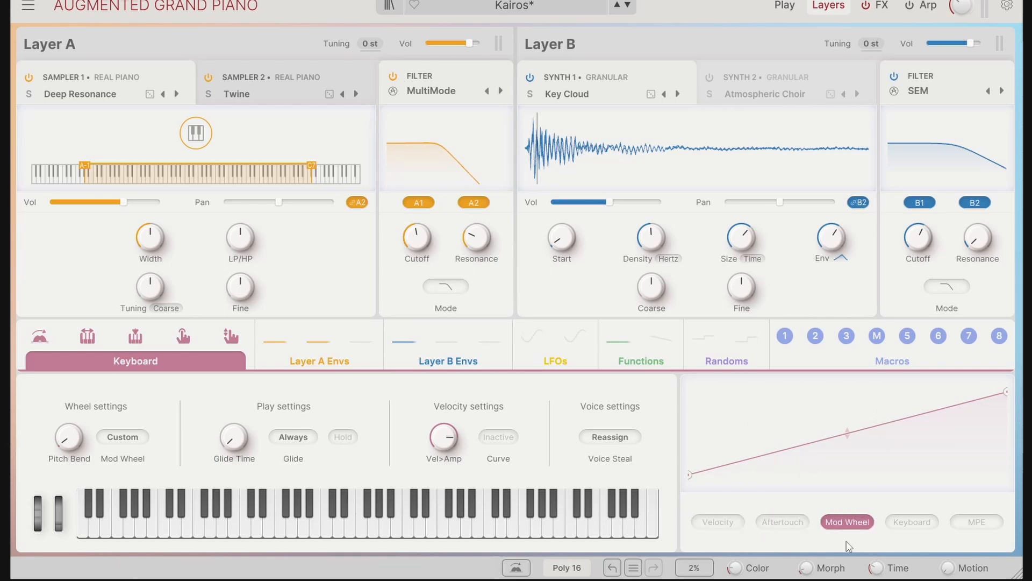
click(928, 520)
click(970, 521)
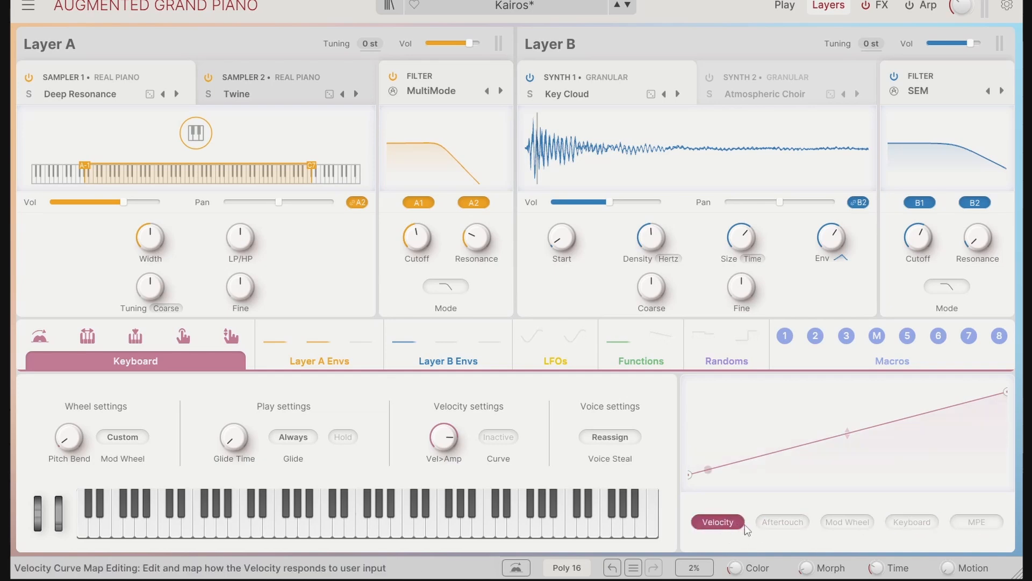
Step: Reshape the Aftertouch response curve by bending it upward and adding two points above the original line
click(788, 526)
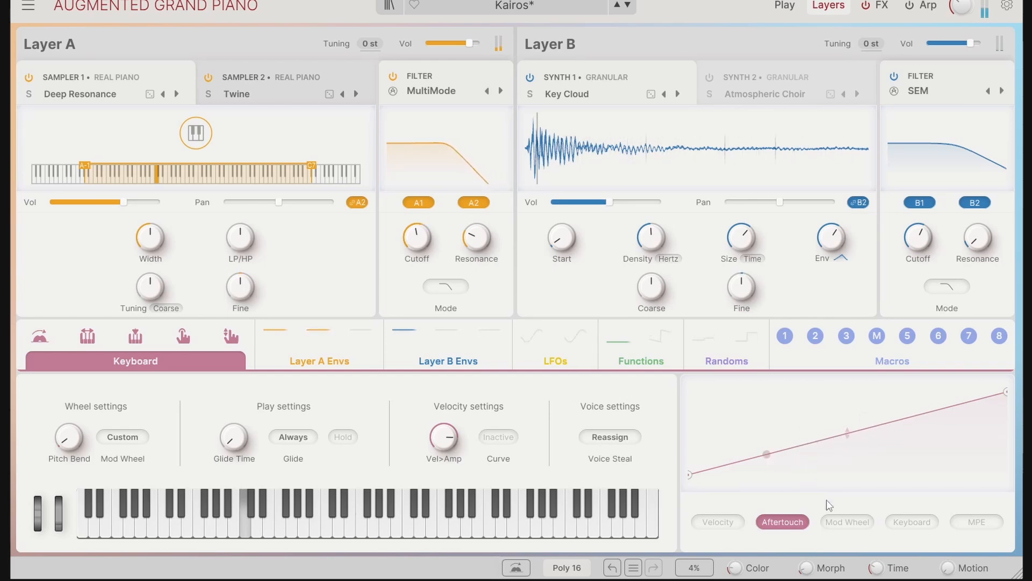
drag(848, 433, 847, 408)
double_click(794, 414)
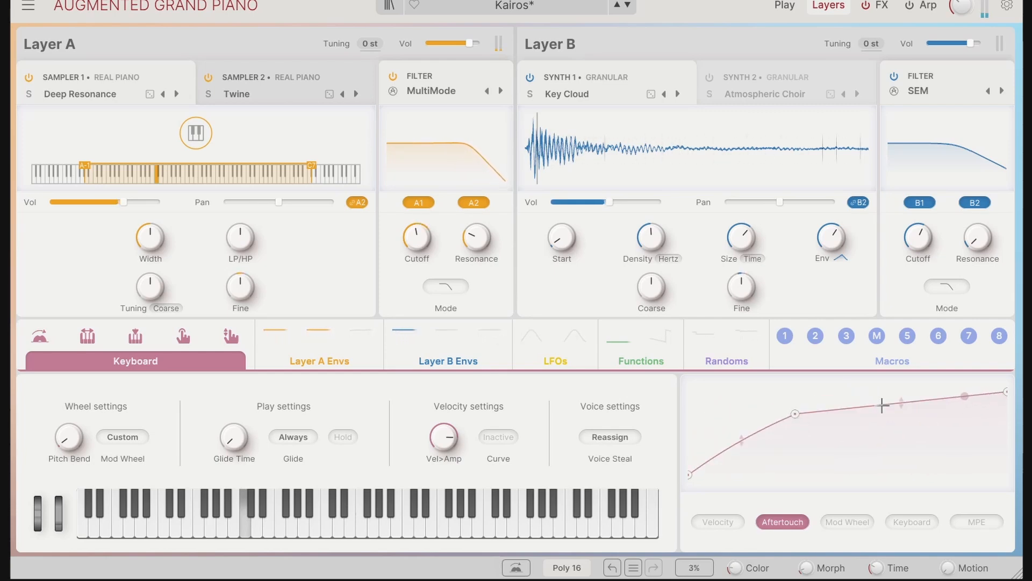
double_click(876, 396)
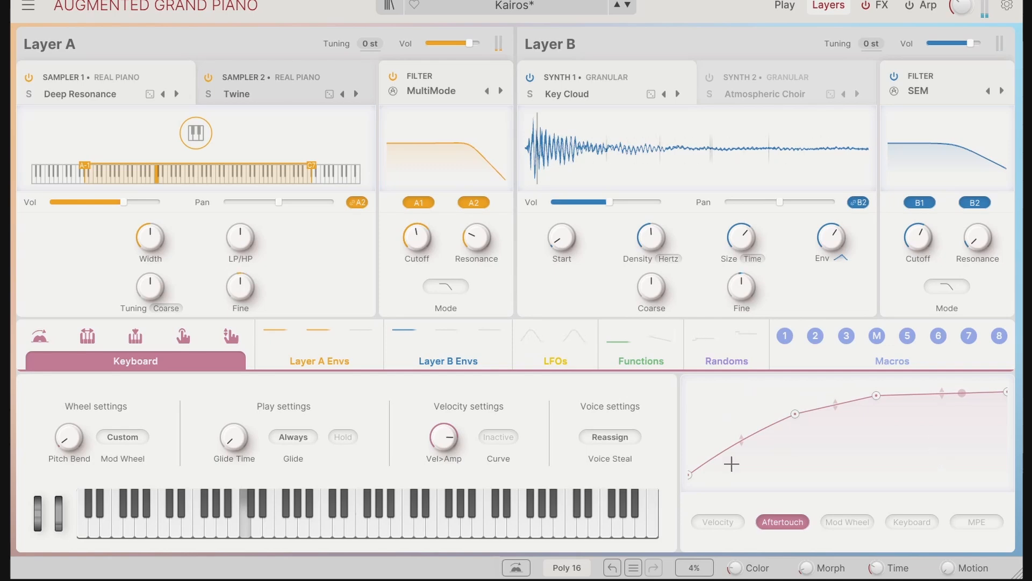
Step: Lower both middle points of the Aftertouch response curve so its first section is flat and the rest rises gradually
drag(795, 414, 805, 474)
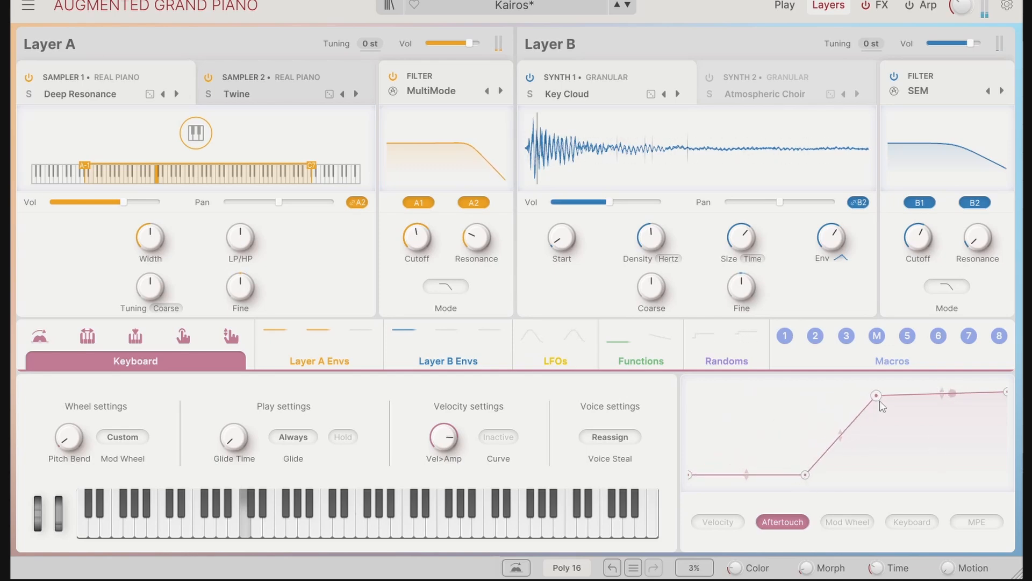
drag(876, 395, 899, 443)
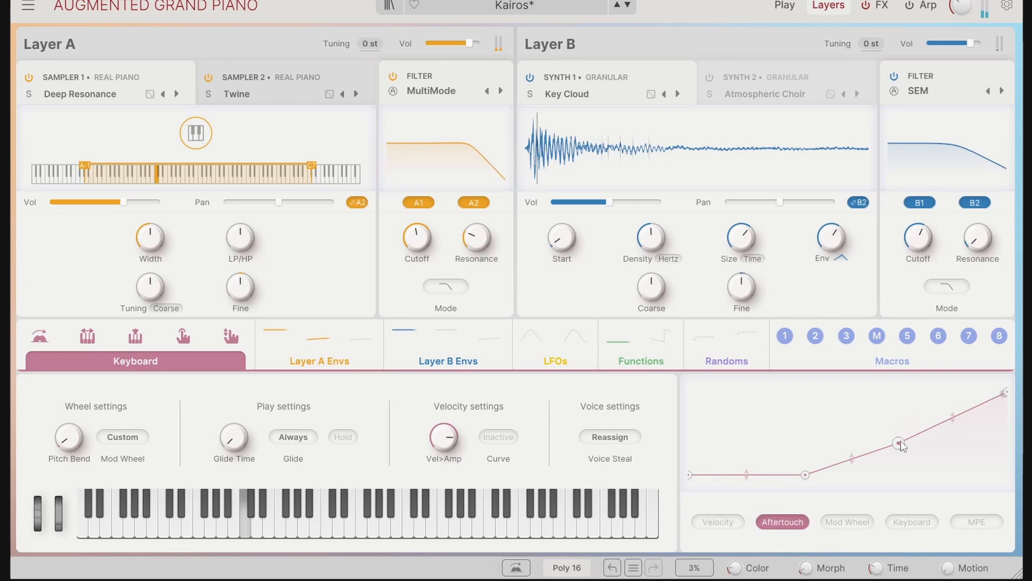
drag(901, 440, 880, 425)
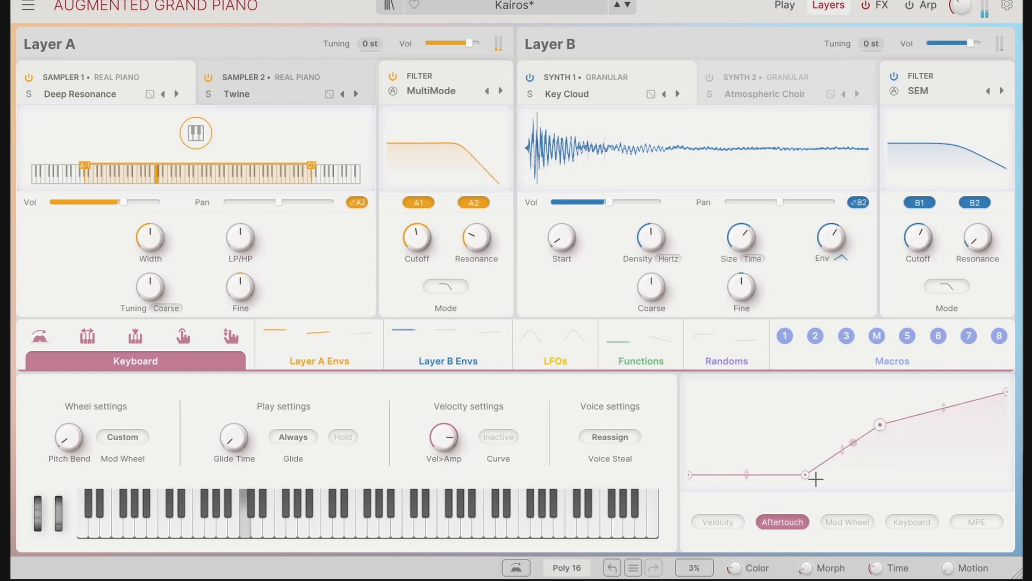
Step: Add two points to the Velocity response curve so it rises, dips and rises again
click(719, 523)
click(803, 435)
click(910, 469)
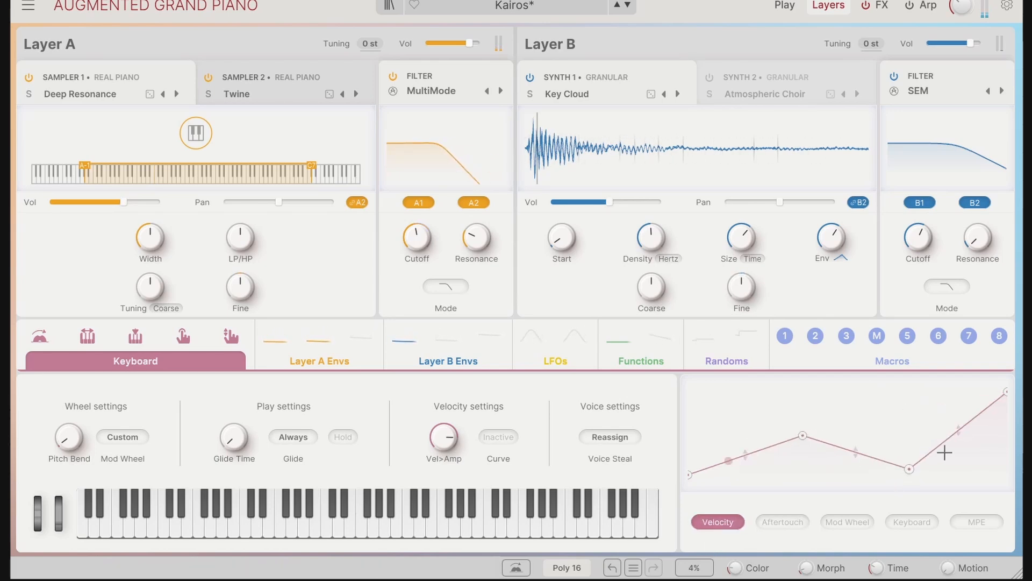
Step: Add two points to the MPE response curve, bend its first segment downward and remove both points again
click(909, 522)
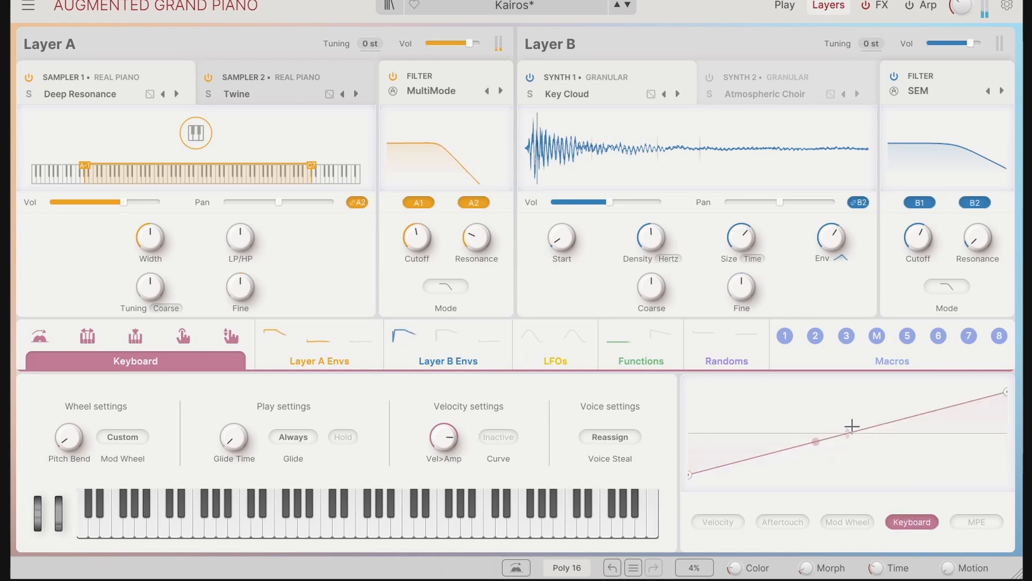
click(973, 526)
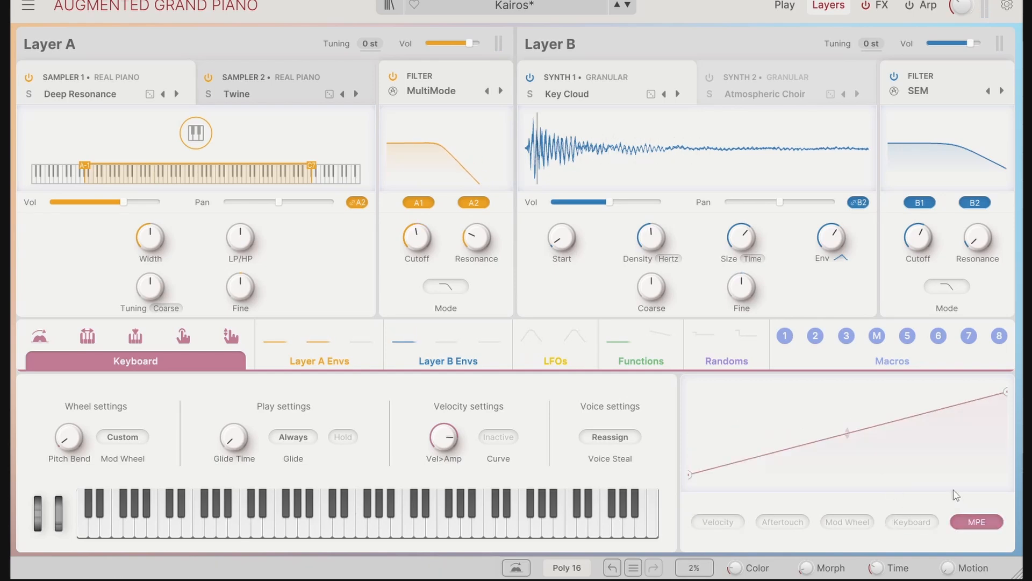
click(792, 429)
click(879, 454)
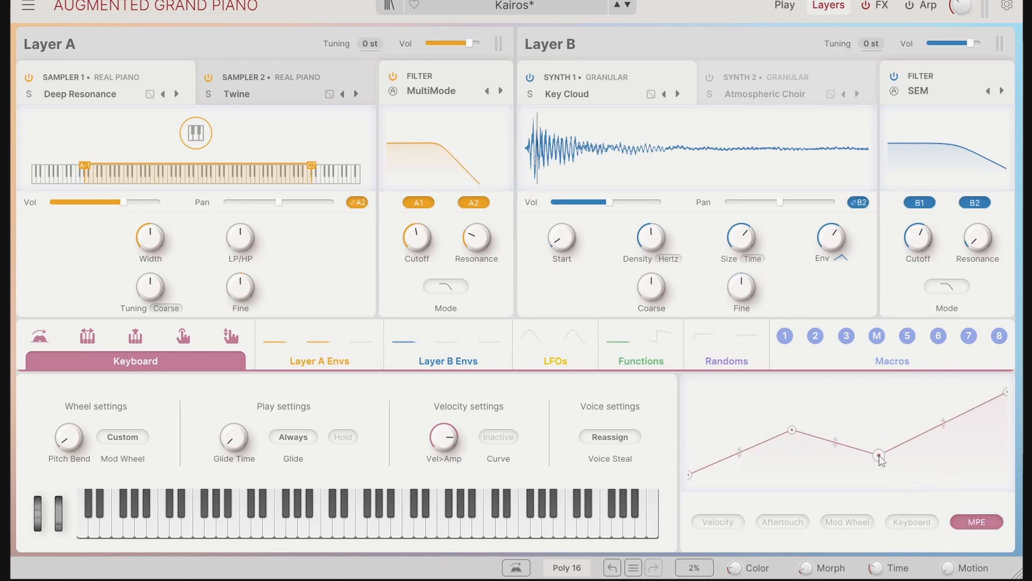
mouse_move(740, 452)
mouse_down()
mouse_move(740, 472)
mouse_move(740, 458)
mouse_up()
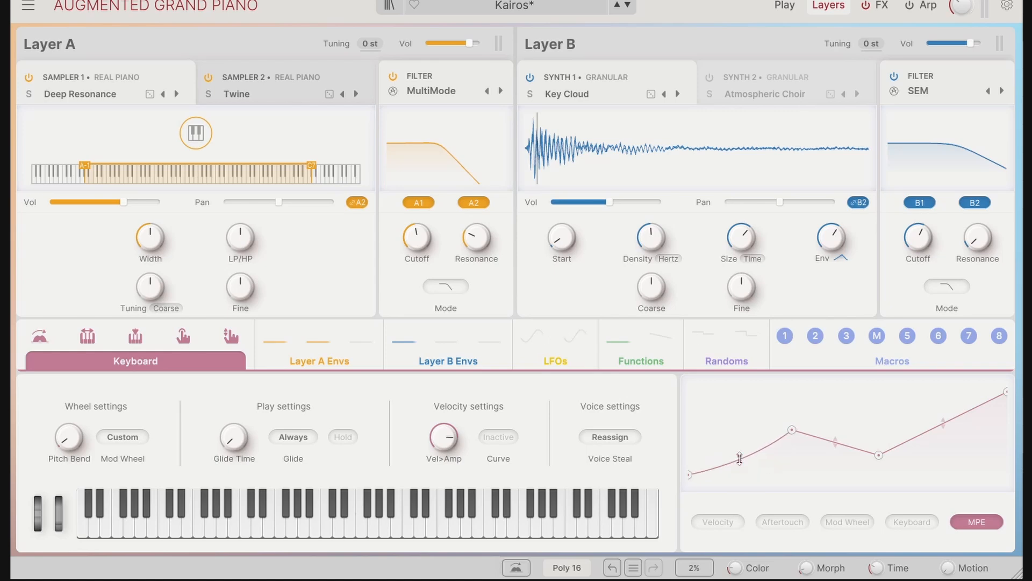
double_click(791, 430)
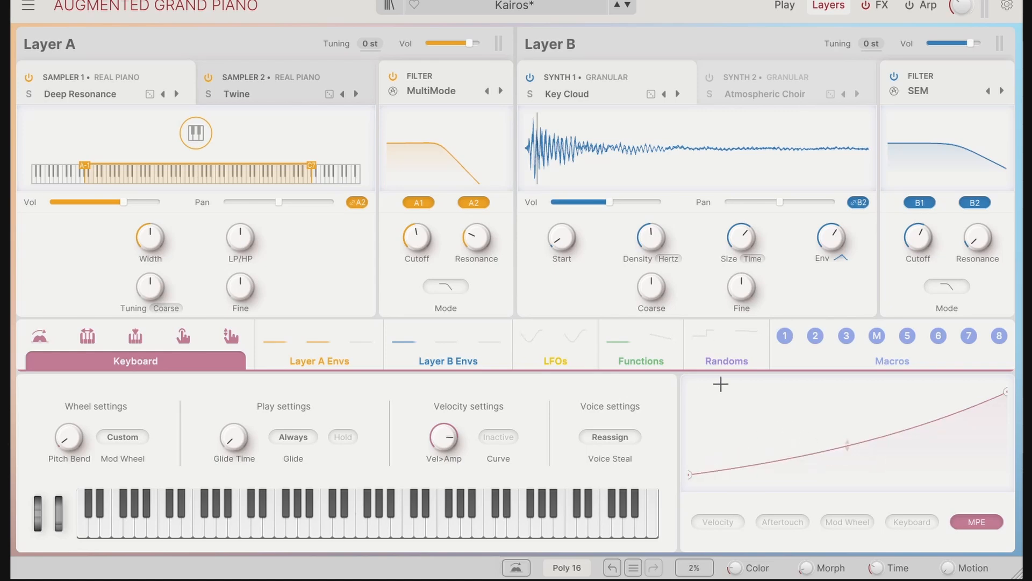
Step: In the Keyboard settings, try the pitch bend wheel with a range of 36 semitones, and lower the range again
click(660, 360)
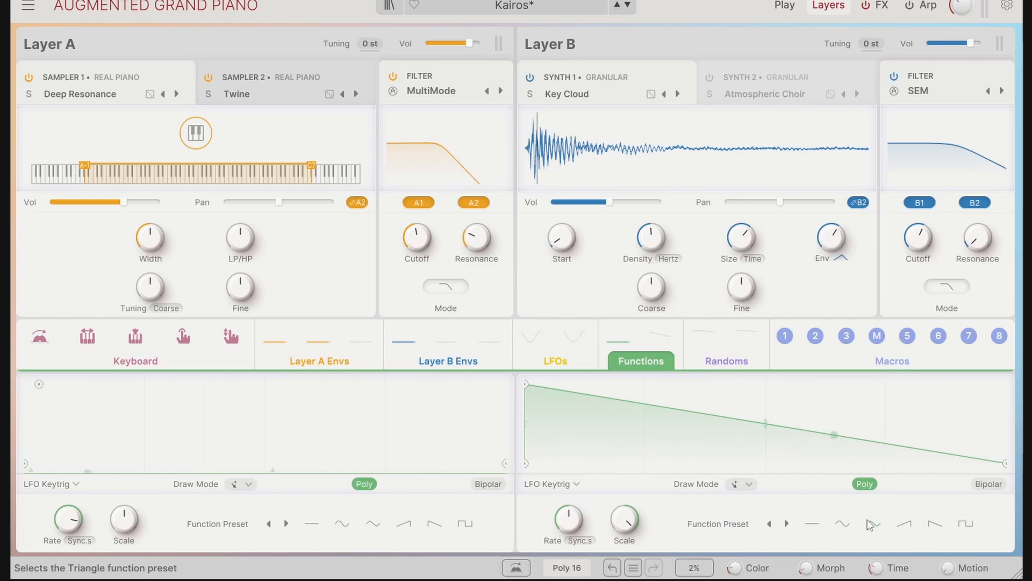
click(106, 361)
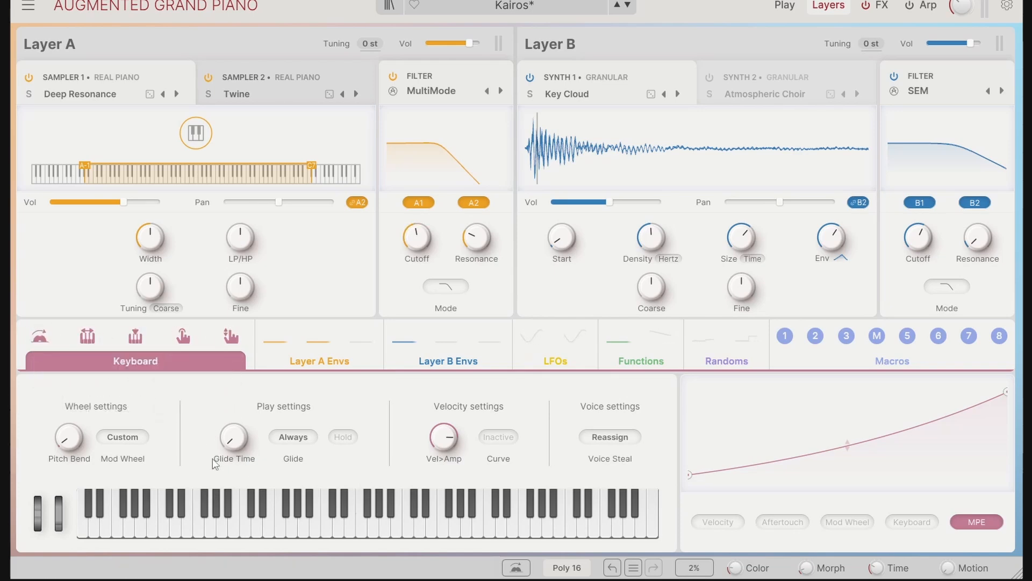
mouse_move(70, 437)
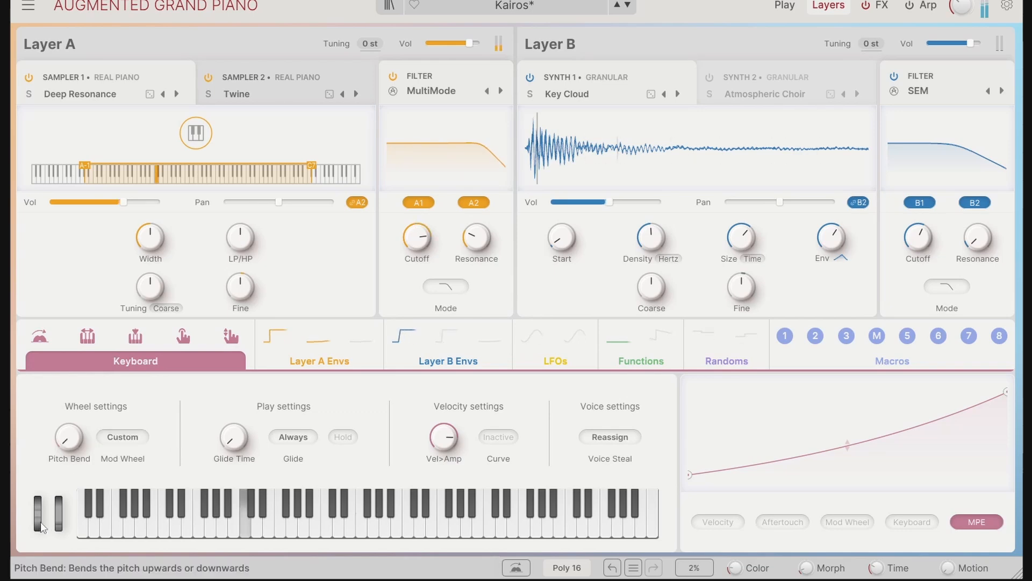
drag(38, 514, 37, 496)
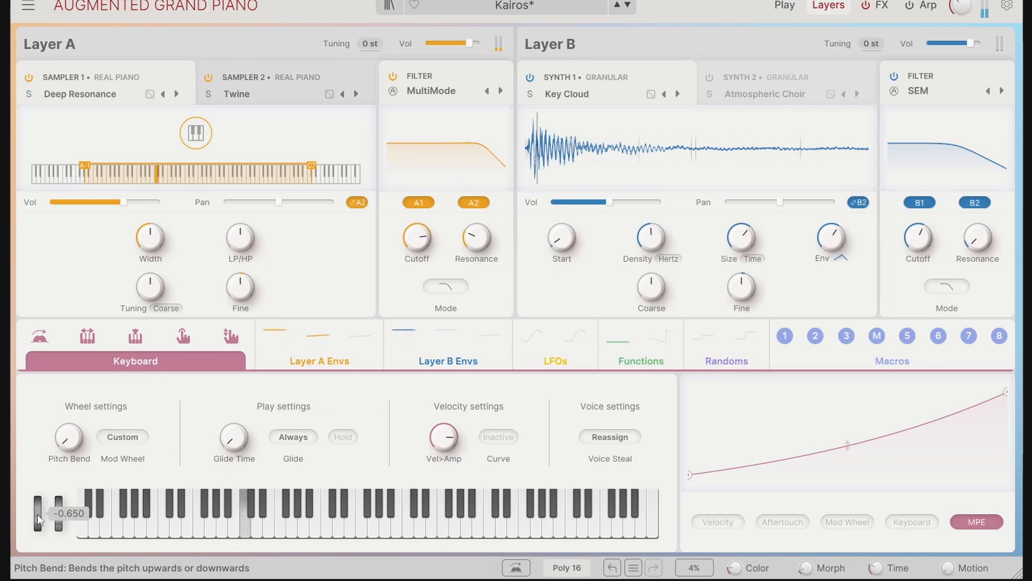
drag(83, 437, 79, 371)
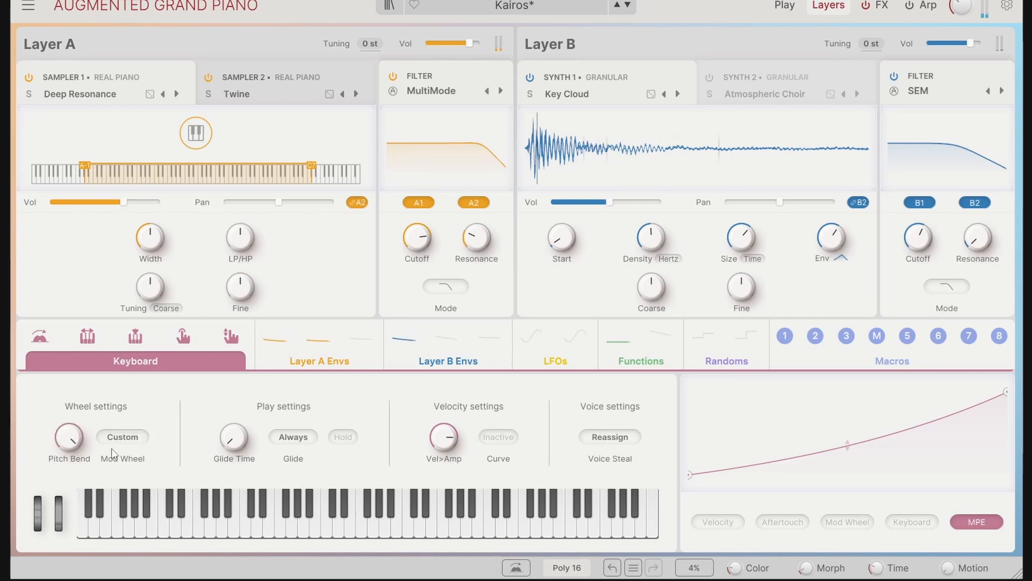
drag(40, 517, 38, 521)
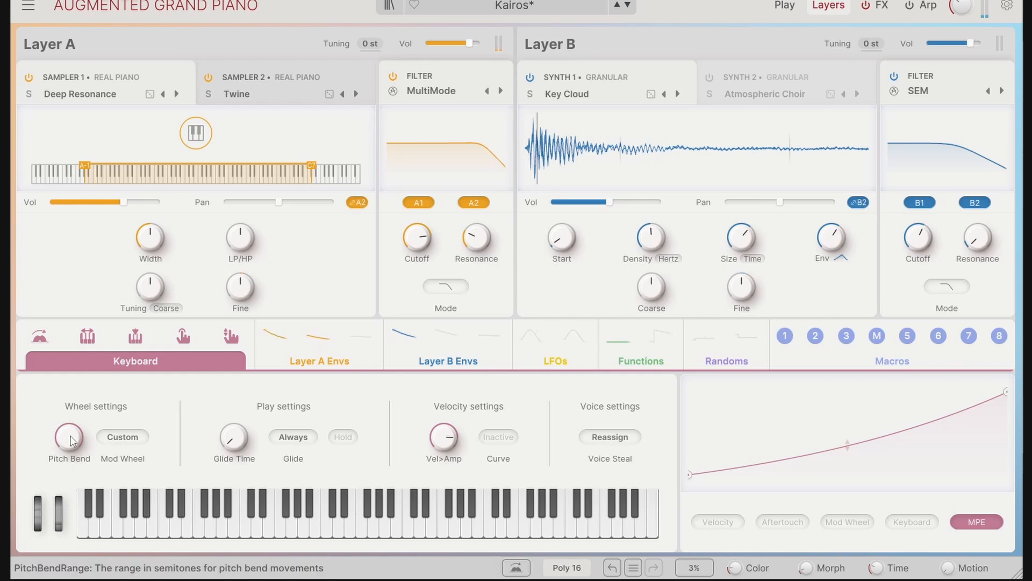
drag(60, 429, 60, 435)
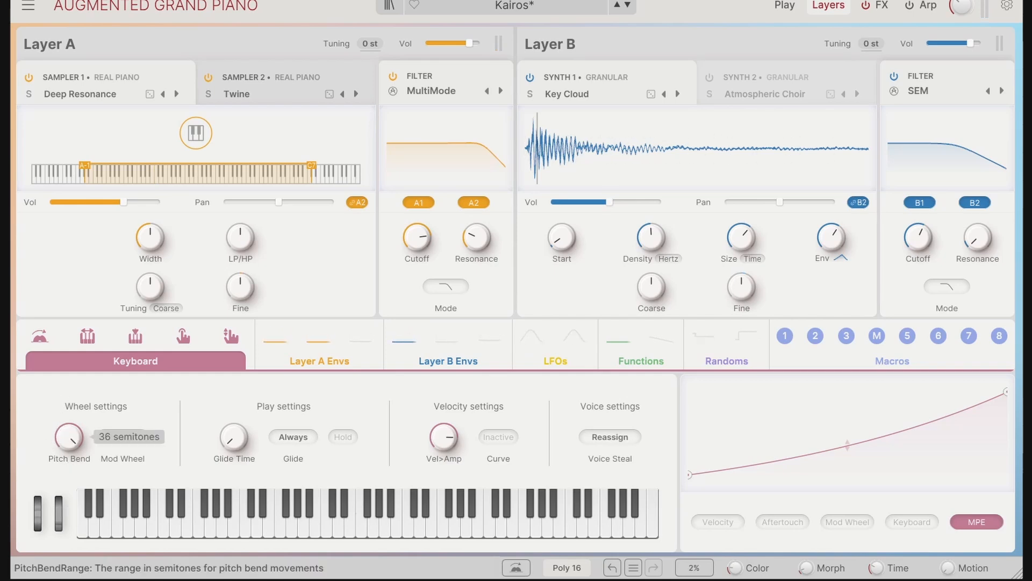
drag(60, 435, 60, 454)
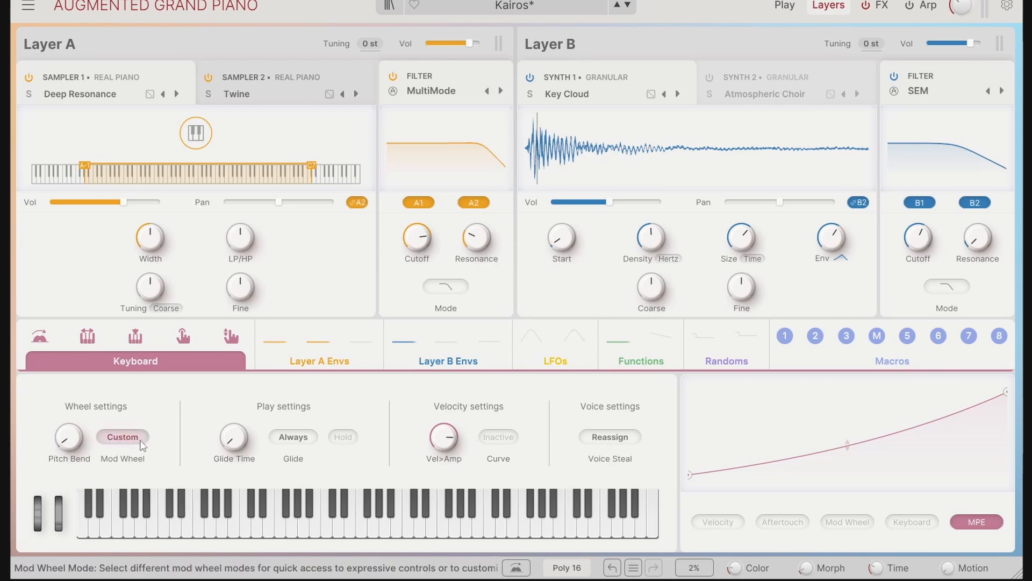
Step: Set the Mod Wheel mode to Morph and test it by moving the mod wheel
drag(61, 514, 58, 512)
click(125, 436)
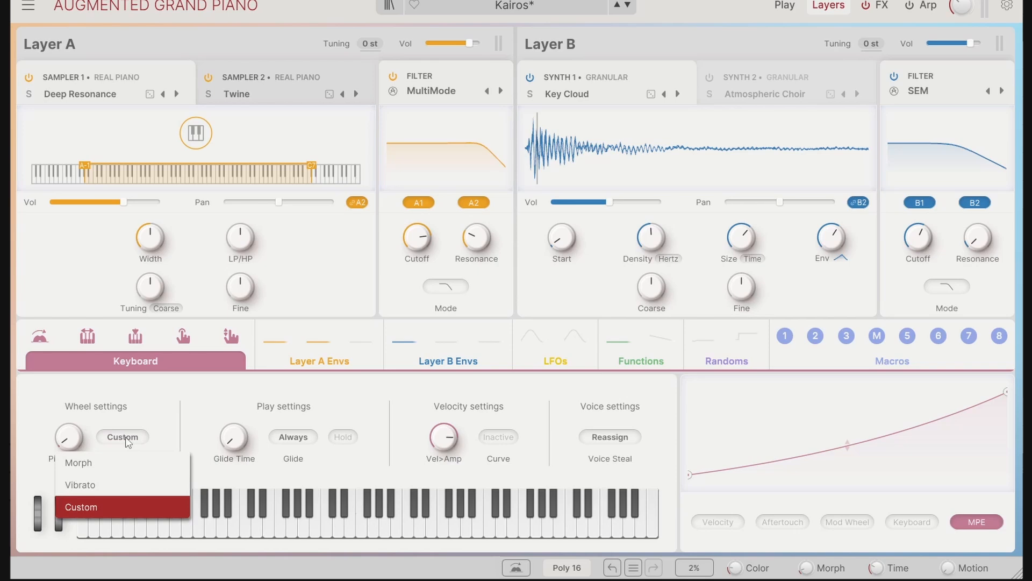
click(106, 469)
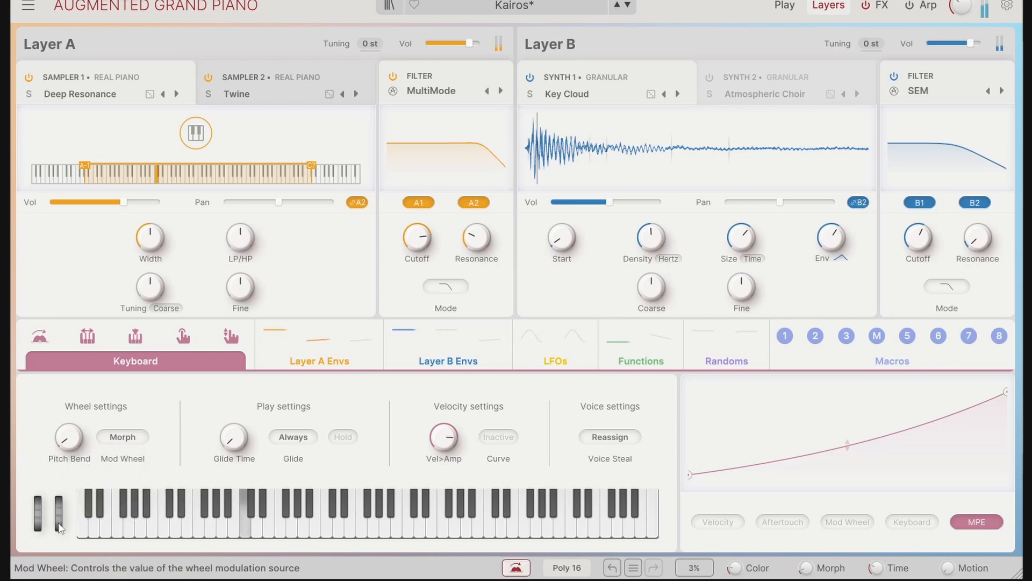
mouse_move(58, 522)
mouse_down()
mouse_move(59, 511)
mouse_move(59, 529)
mouse_up()
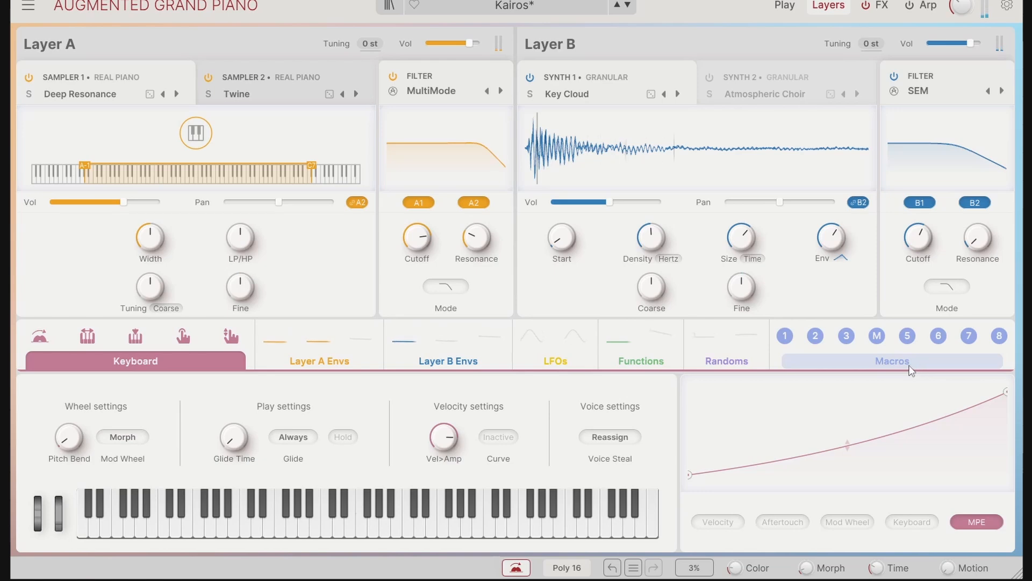
Step: Turn the Morph control down to about 0.016 in the Play view and return to the Layers view
click(783, 7)
mouse_move(519, 498)
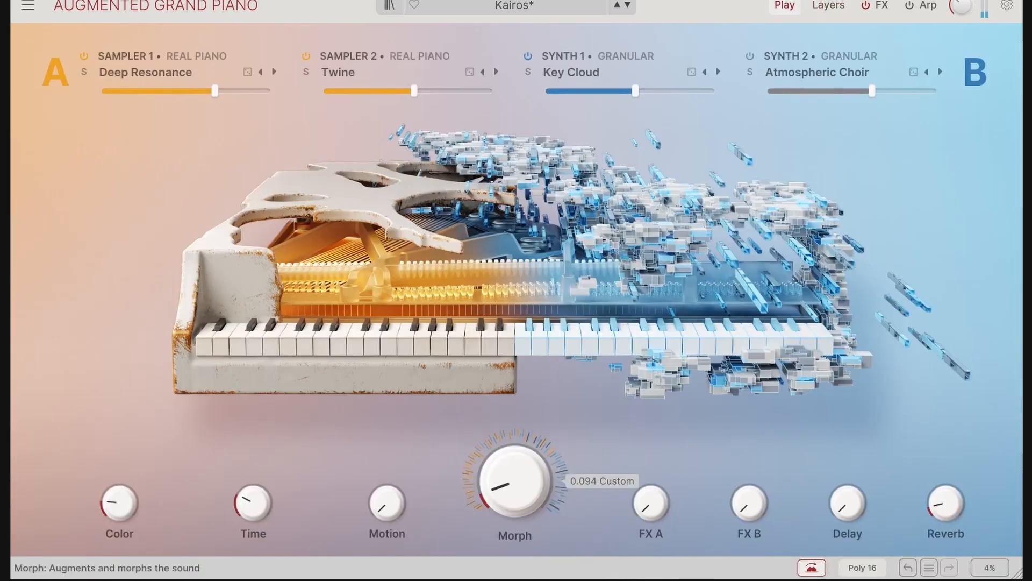
mouse_move(519, 498)
mouse_down()
mouse_move(520, 384)
mouse_move(519, 510)
mouse_up()
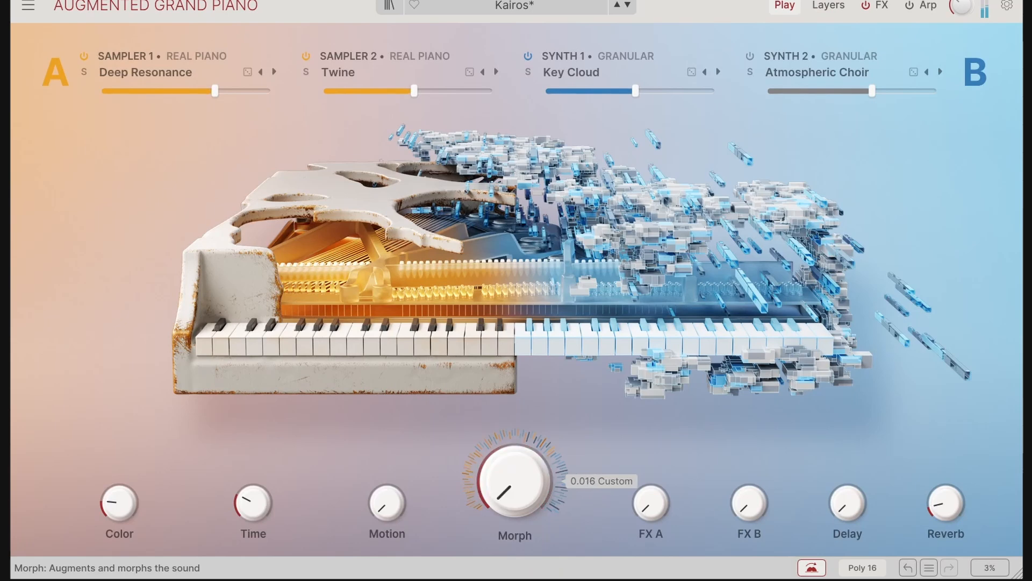
click(828, 5)
Step: Try the Mod Wheel in Vibrato mode, and set its mode back to Custom
click(117, 436)
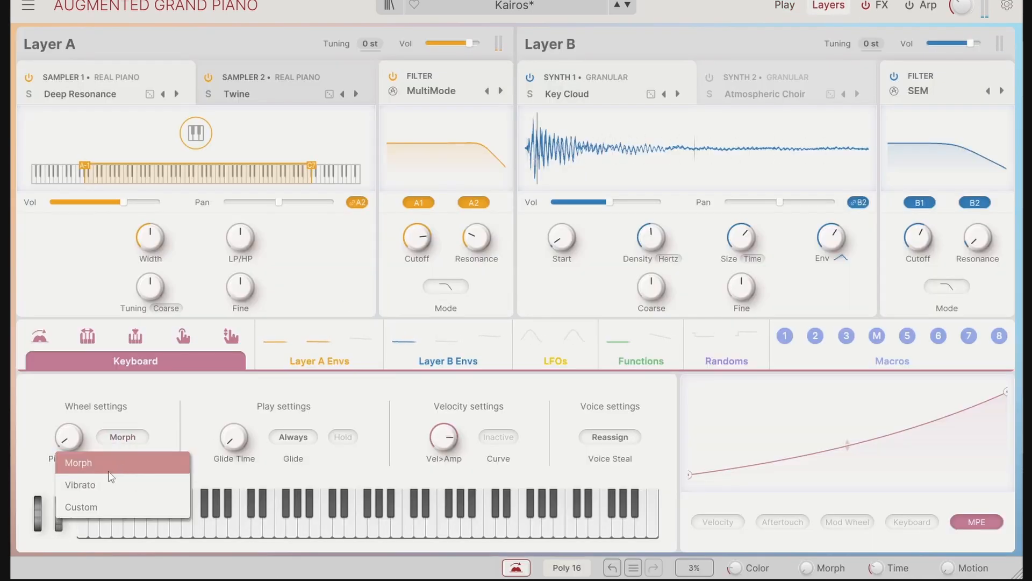
click(91, 484)
drag(59, 518, 59, 507)
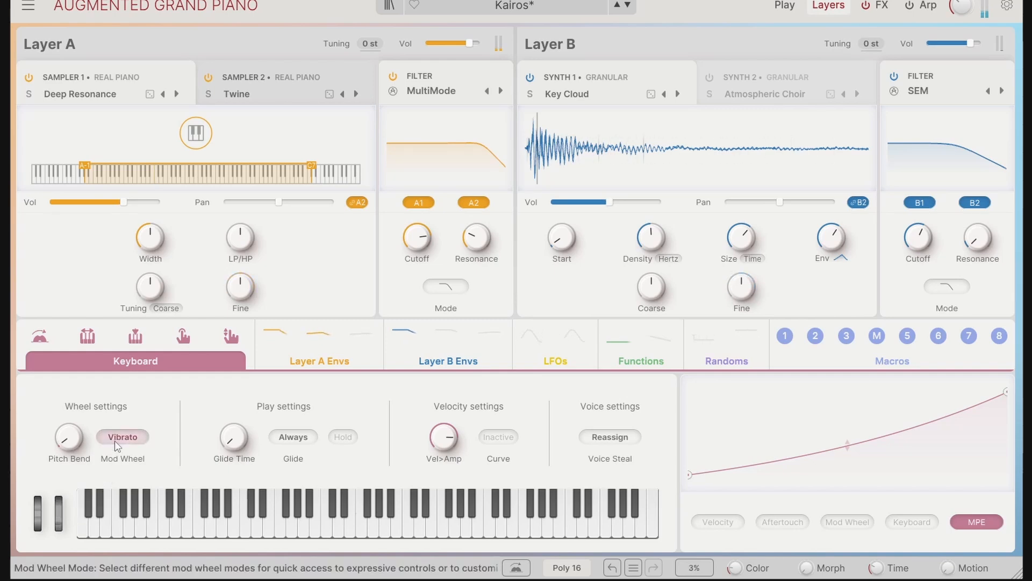
click(115, 438)
click(91, 504)
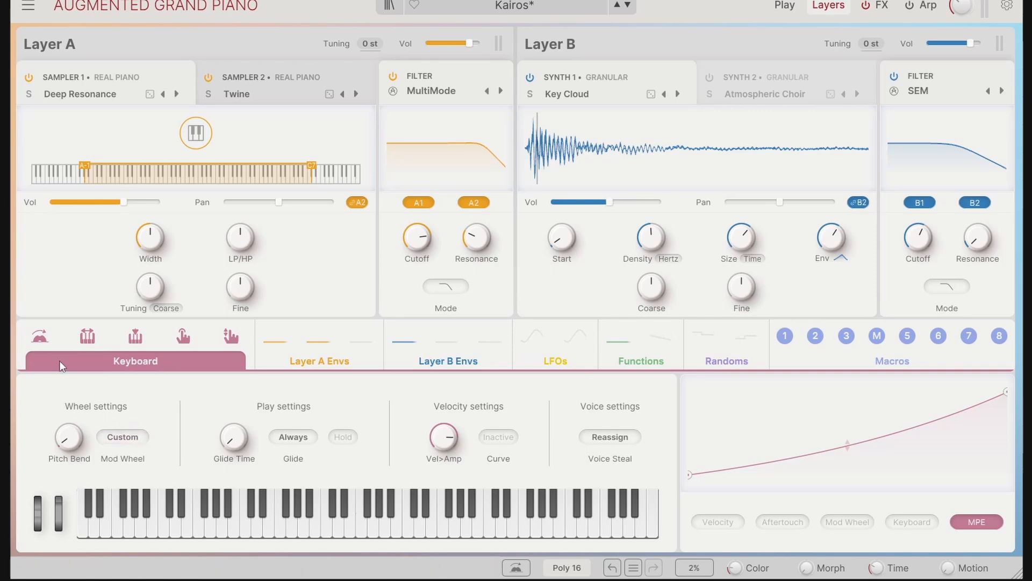
Step: Clear the Mod Wheel's Tremolo Depth destination after setting its amount to 0.00
mouse_move(43, 339)
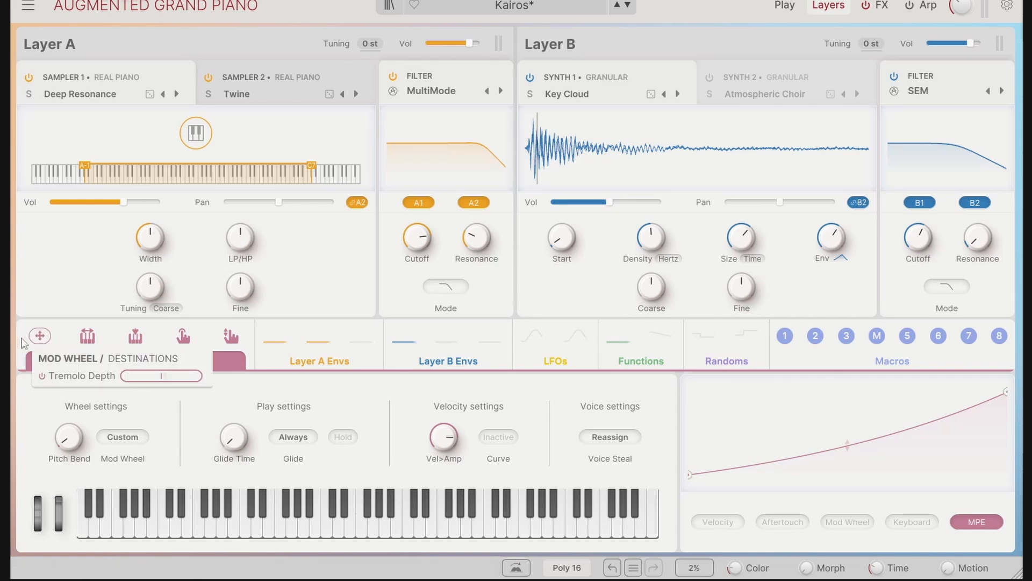
drag(154, 378, 153, 378)
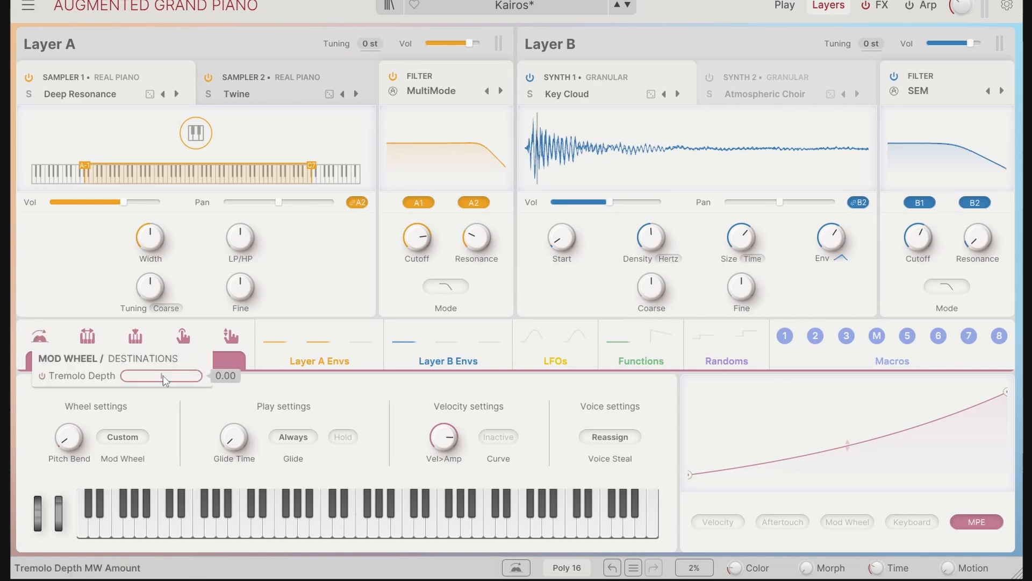
click(42, 376)
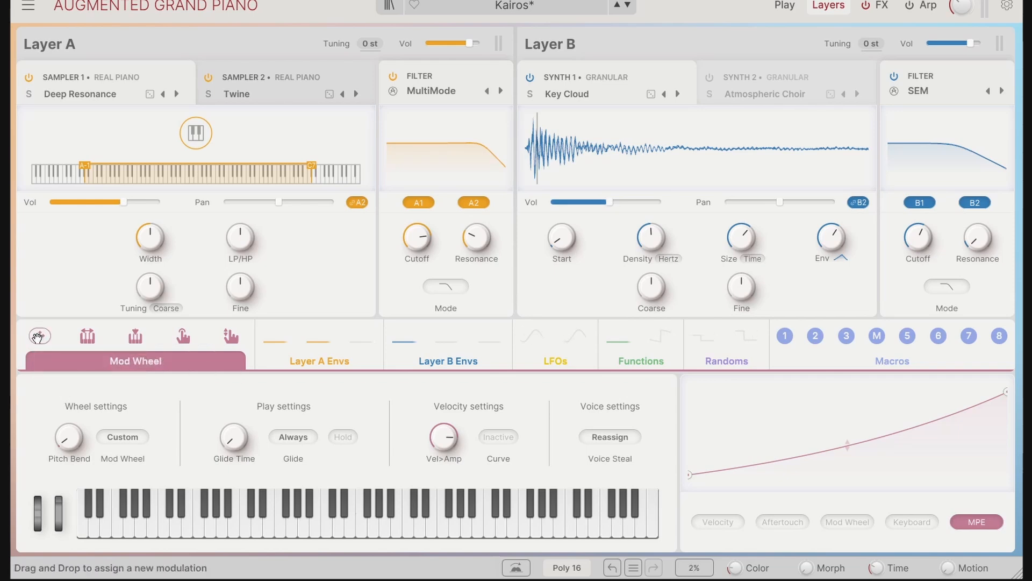
Step: Assign the Mod Wheel to Layer A's filter Cutoff, test the wheel, and set the Cutoff to 1172 Hz
drag(39, 337, 420, 259)
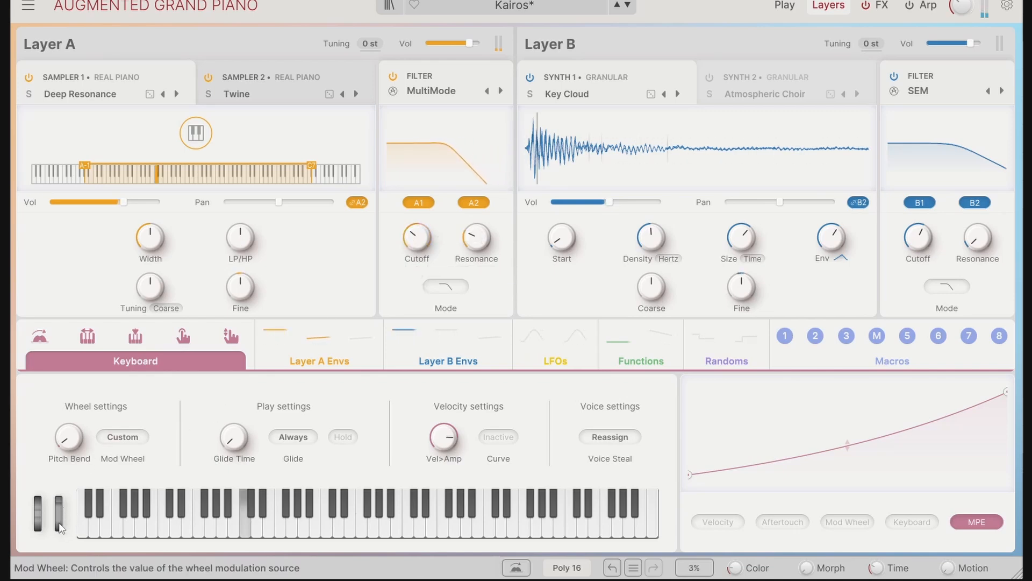
drag(59, 517, 59, 549)
drag(417, 237, 417, 211)
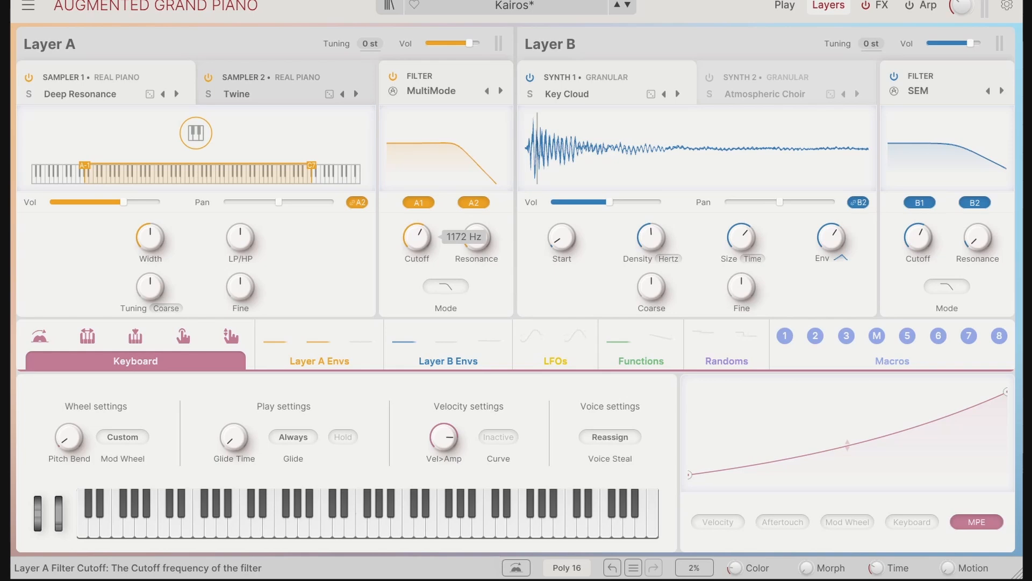
Step: Raise the Glide Time and set the Glide mode to Legato
drag(234, 437, 234, 424)
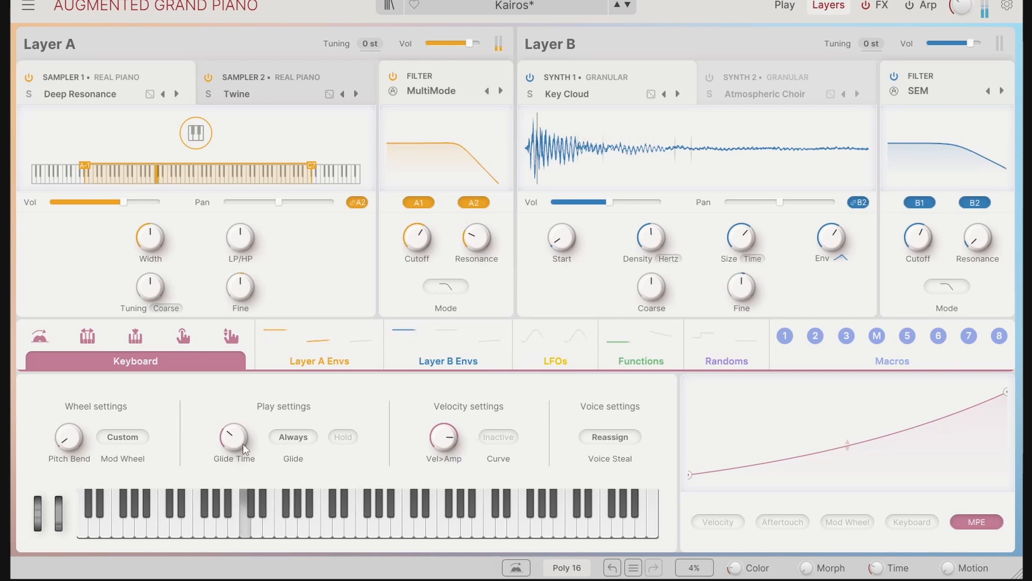
click(293, 436)
click(295, 462)
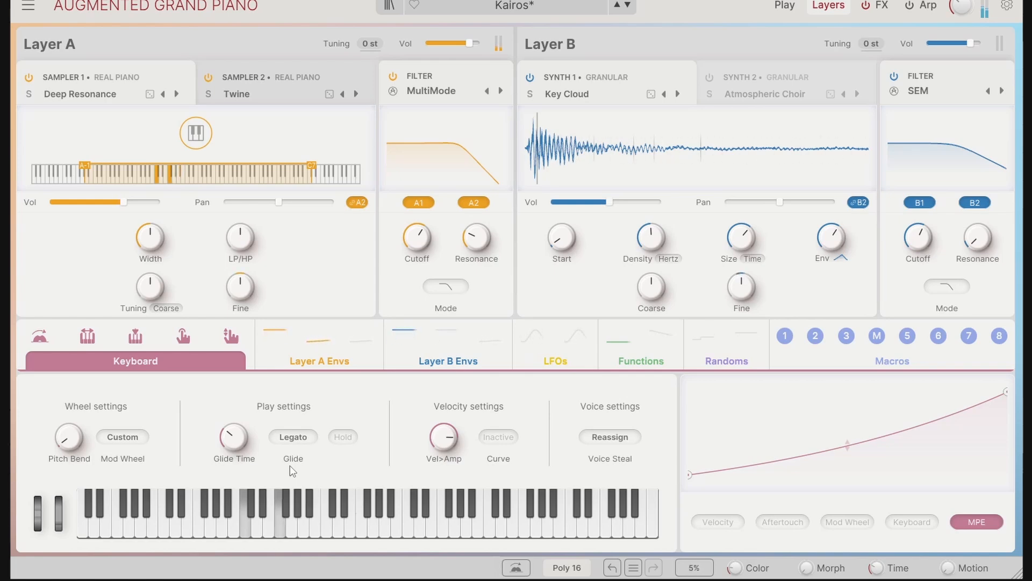
Step: Set the Glide mode back to Always with a Glide Time of 0 ms, and turn on Hold
click(293, 438)
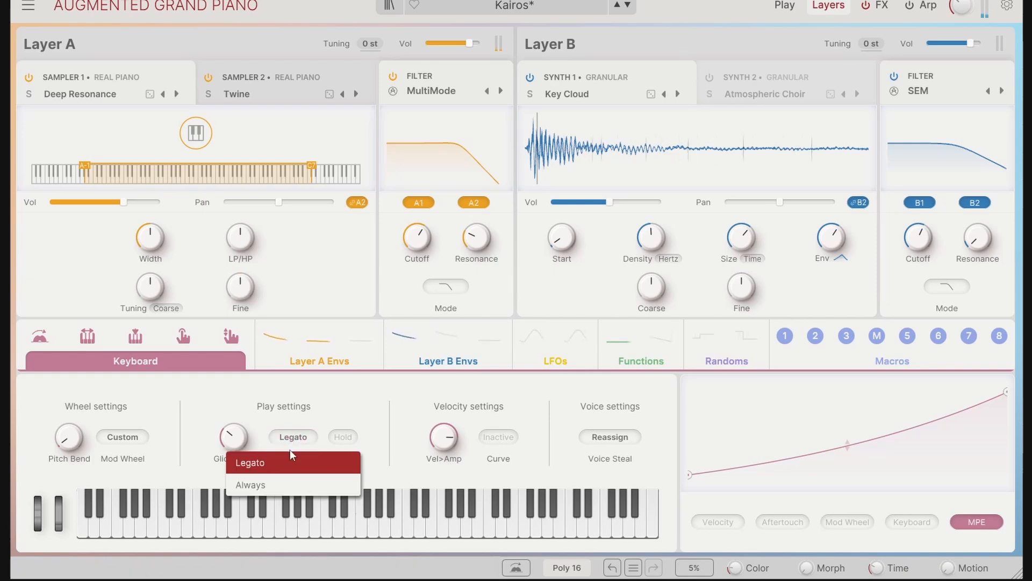
click(258, 480)
drag(234, 436, 234, 475)
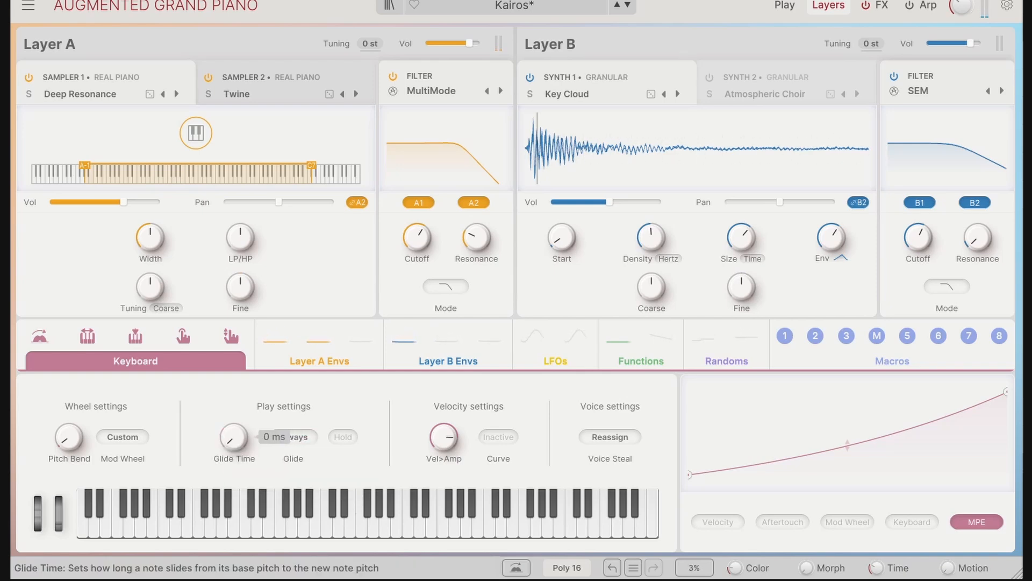
click(342, 436)
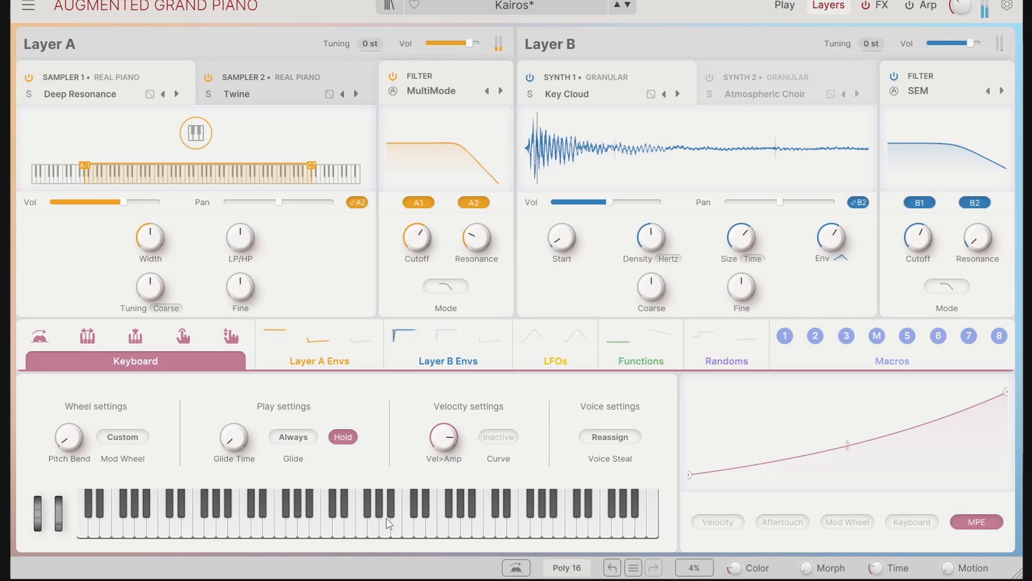
Step: Turn off the keyboard Hold, look at the Arp page's own Hold control, and return to the Layers page
click(344, 439)
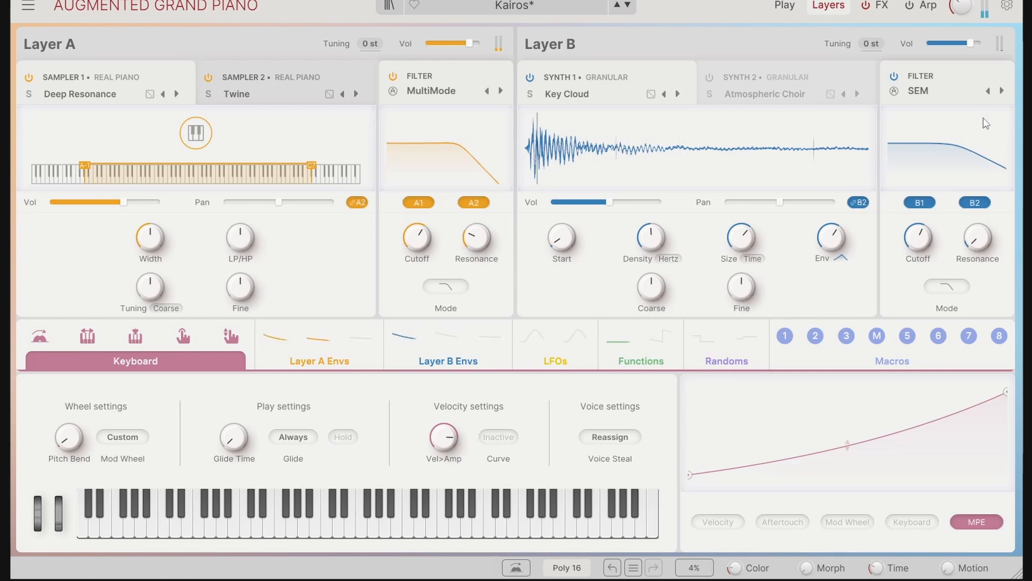
click(928, 14)
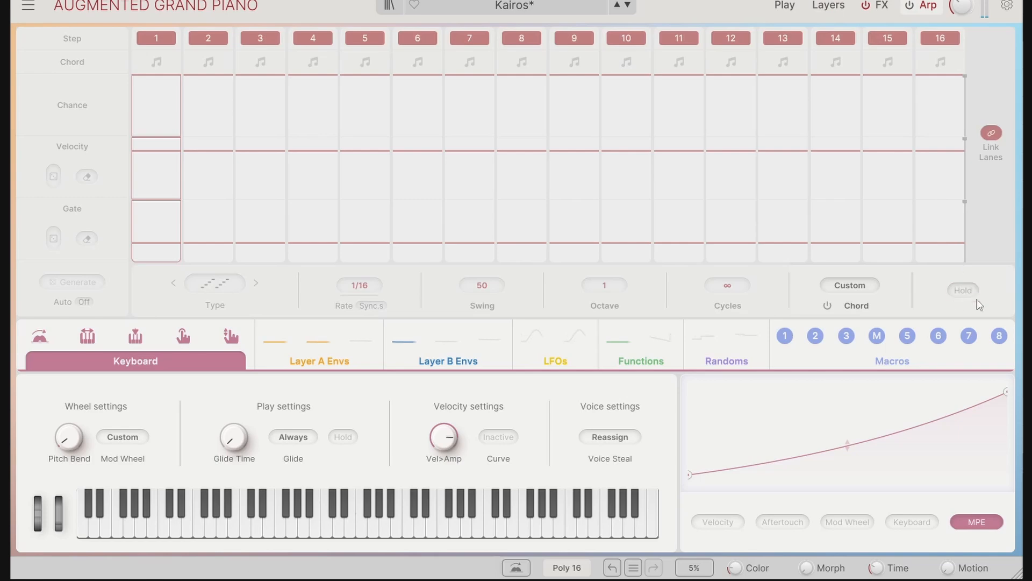
click(890, 8)
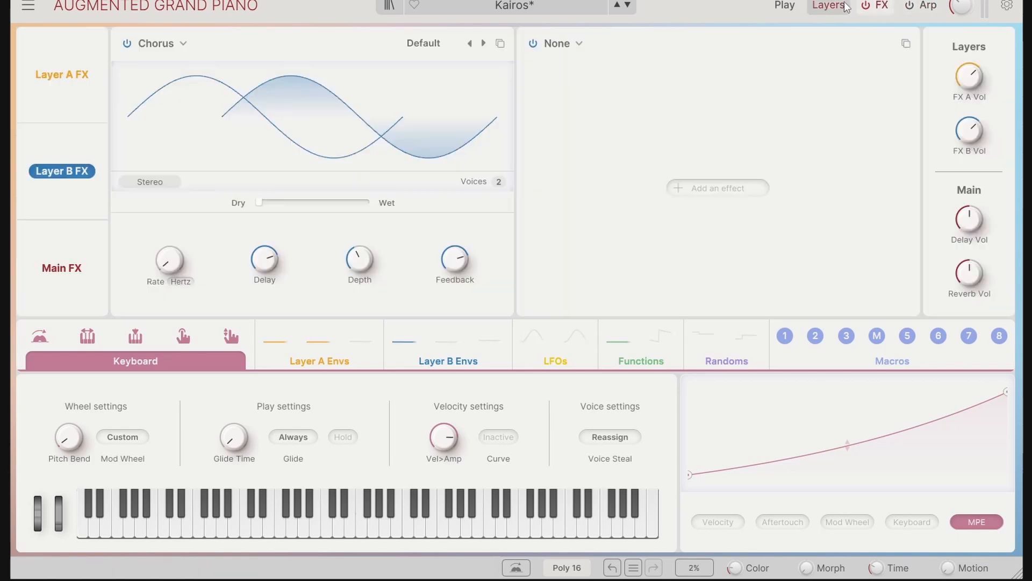
click(828, 6)
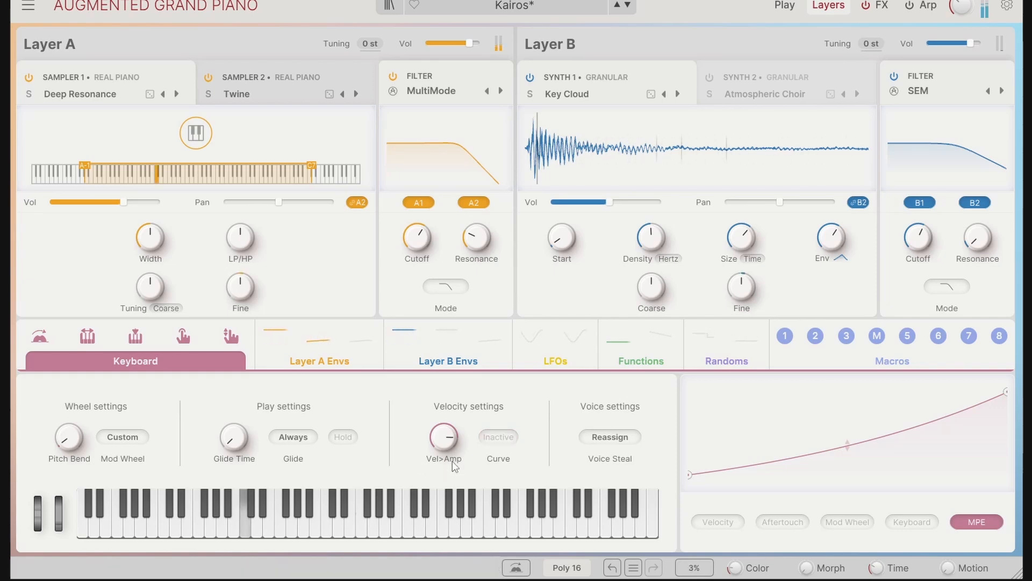
Step: Lower Vel>Amp to its minimum and reset the Velocity response curve to a straight line by removing its middle points
drag(435, 433, 436, 517)
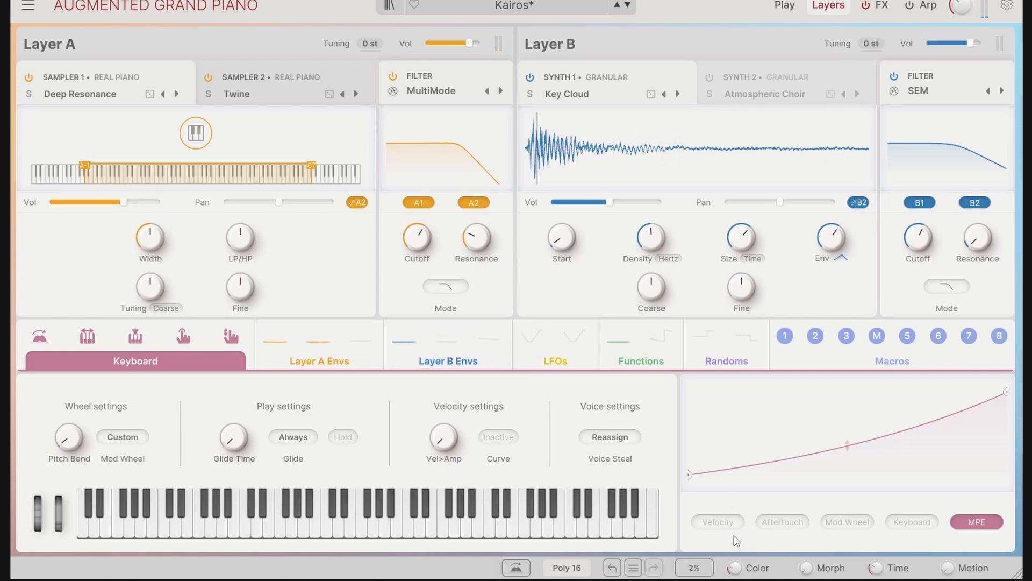
click(709, 521)
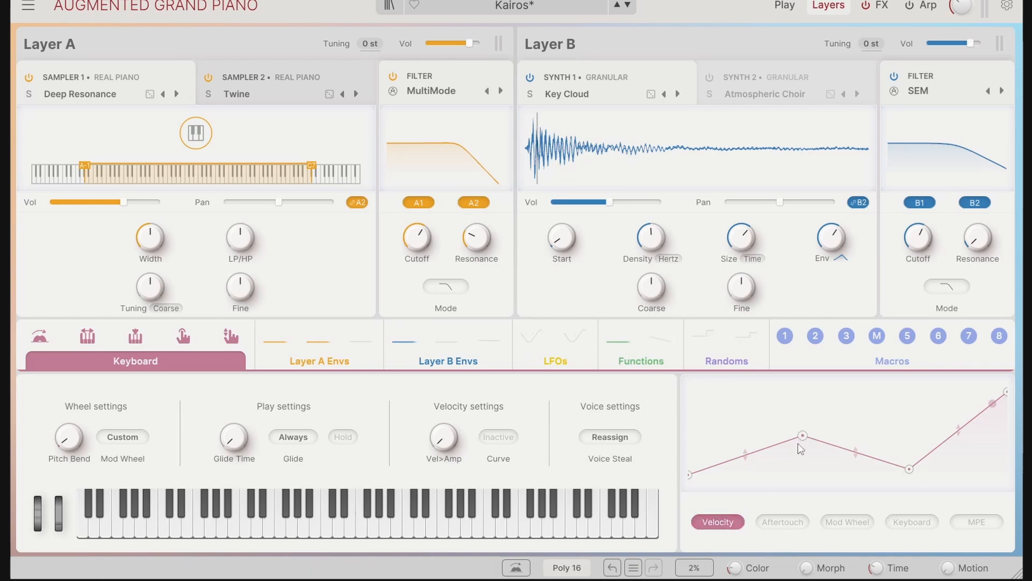
double_click(909, 469)
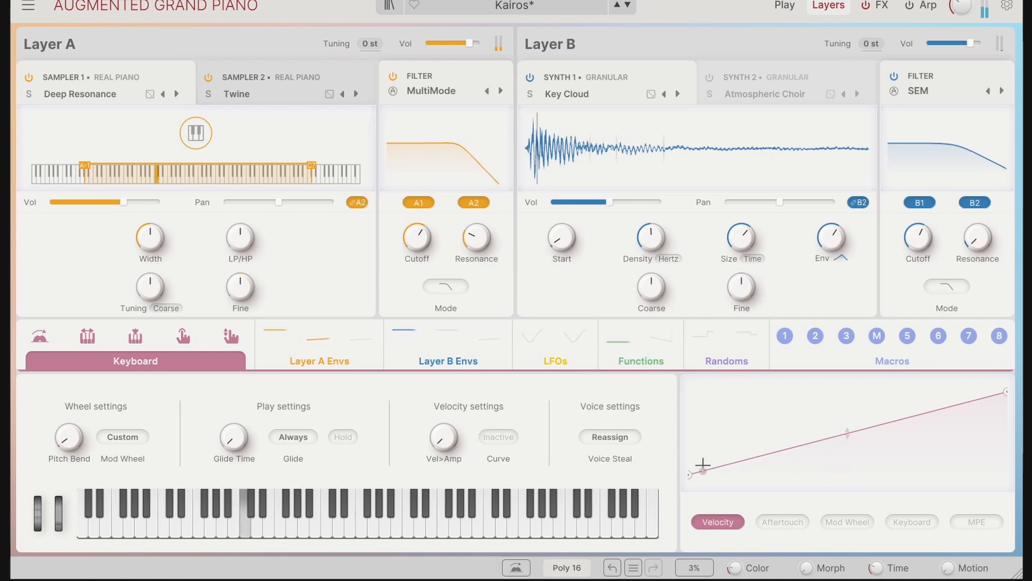
Step: Raise Vel>Amp to its maximum, bend the Velocity curve into a steep exponential shape, and make the curve active
drag(444, 438, 444, 414)
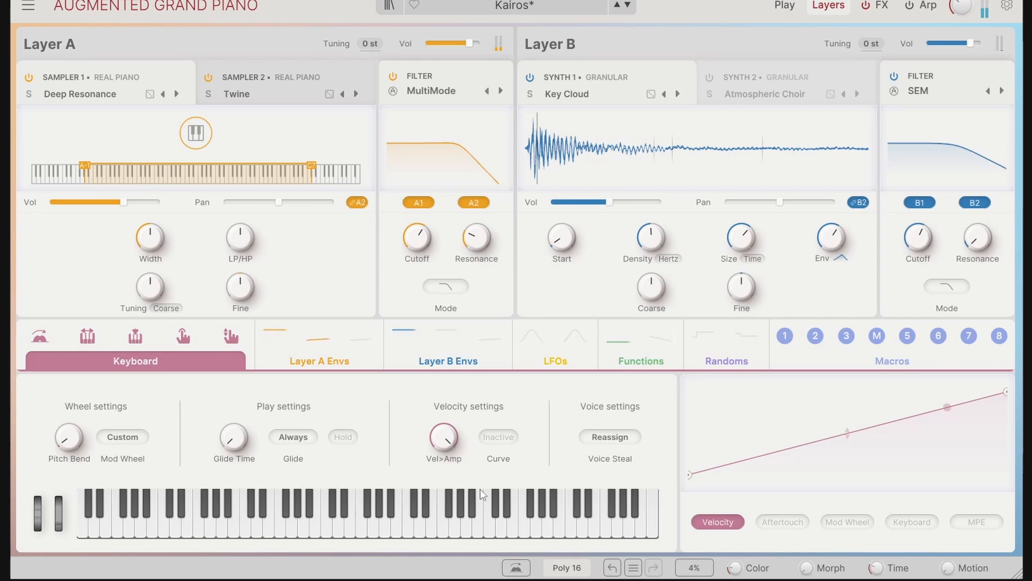
drag(847, 434, 848, 481)
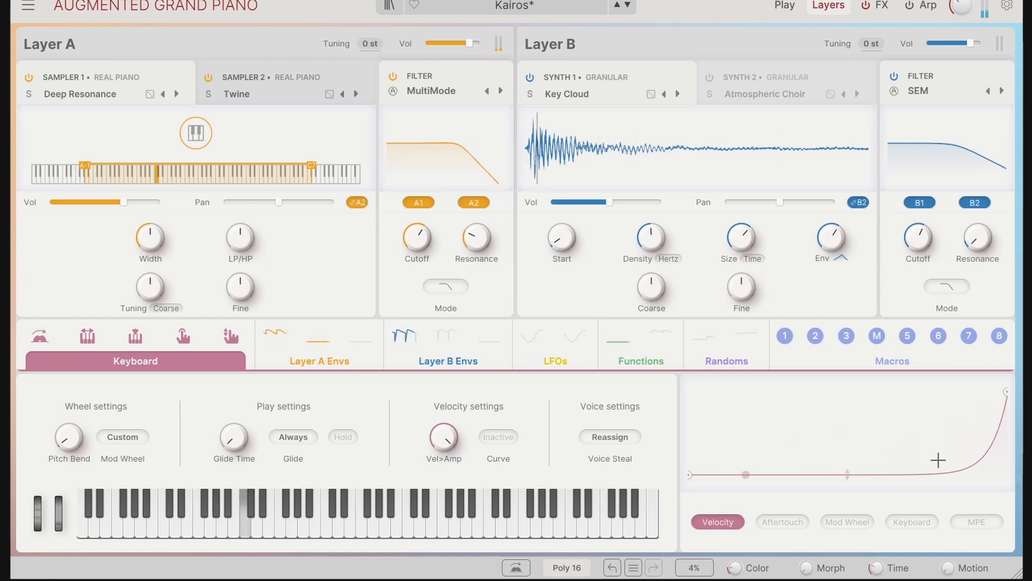
click(498, 438)
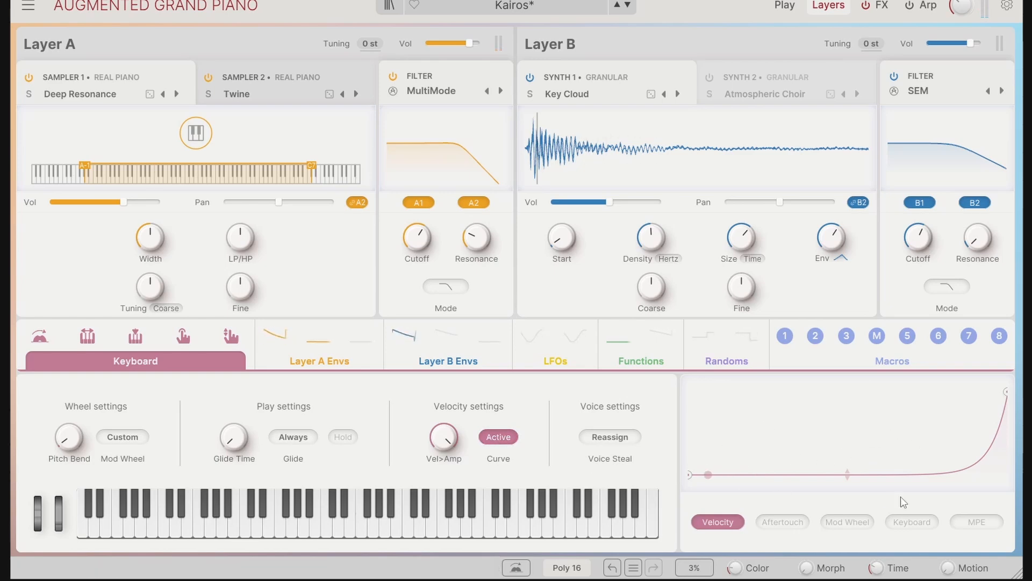
Step: Examine the Polyphony choices and the Reassign and Rotate options for Voice Steal, leaving both settings as they are
mouse_move(444, 447)
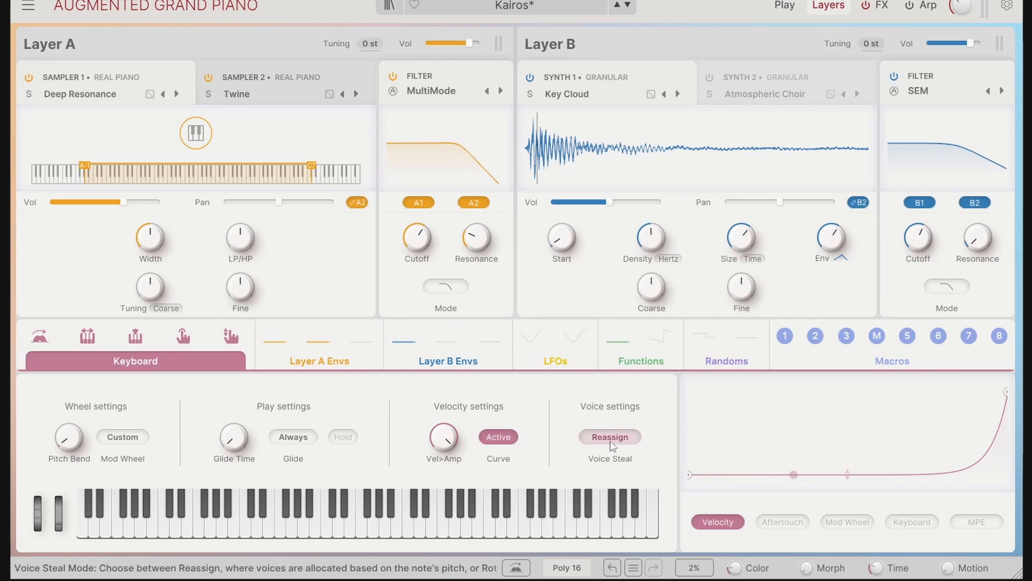
click(557, 573)
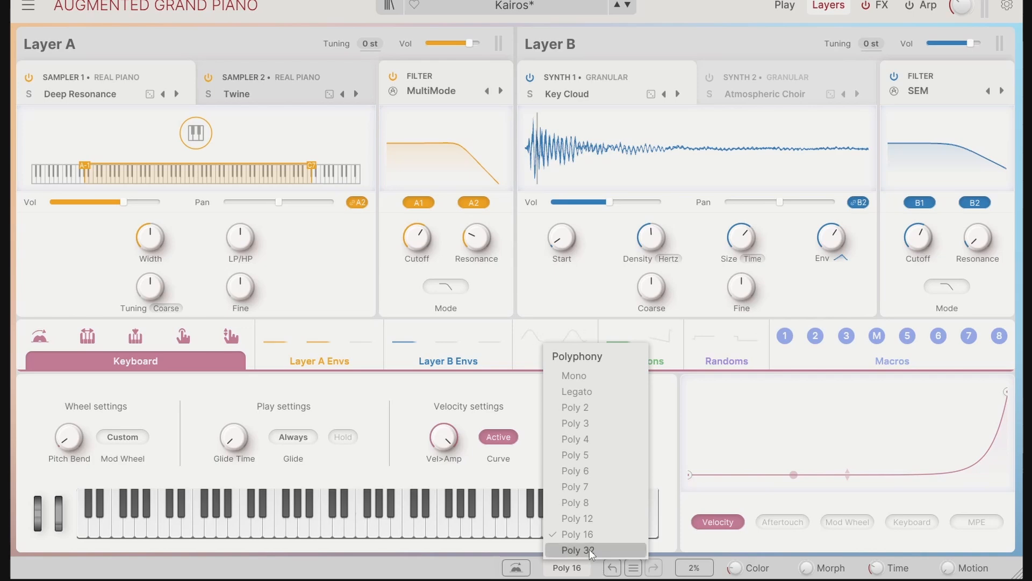
click(682, 490)
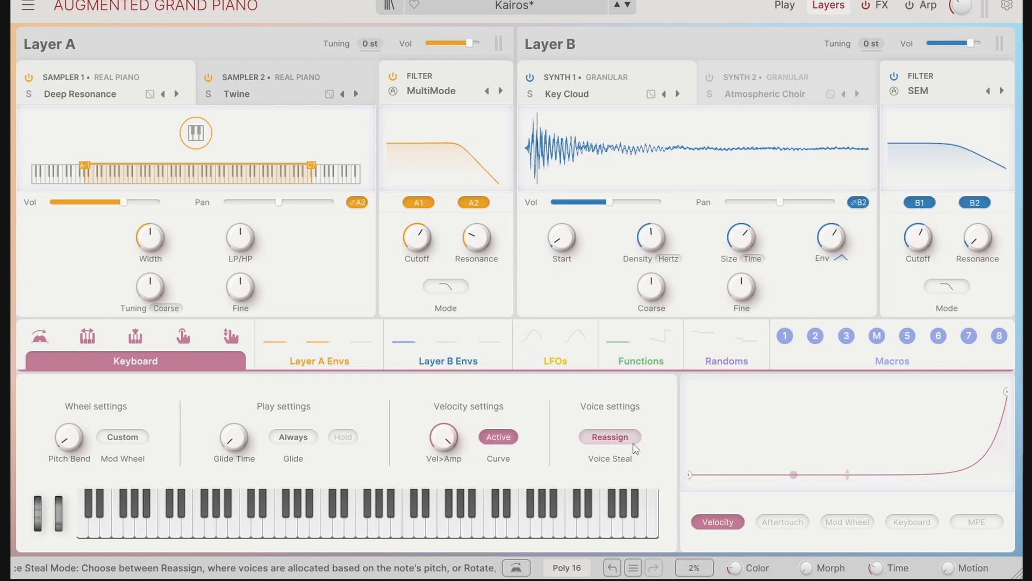
click(615, 443)
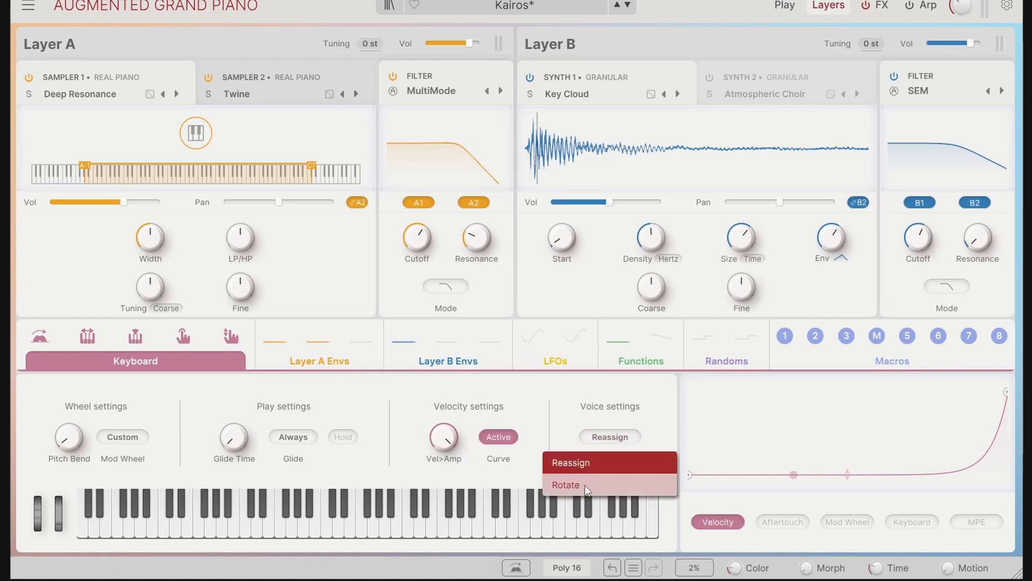
click(646, 406)
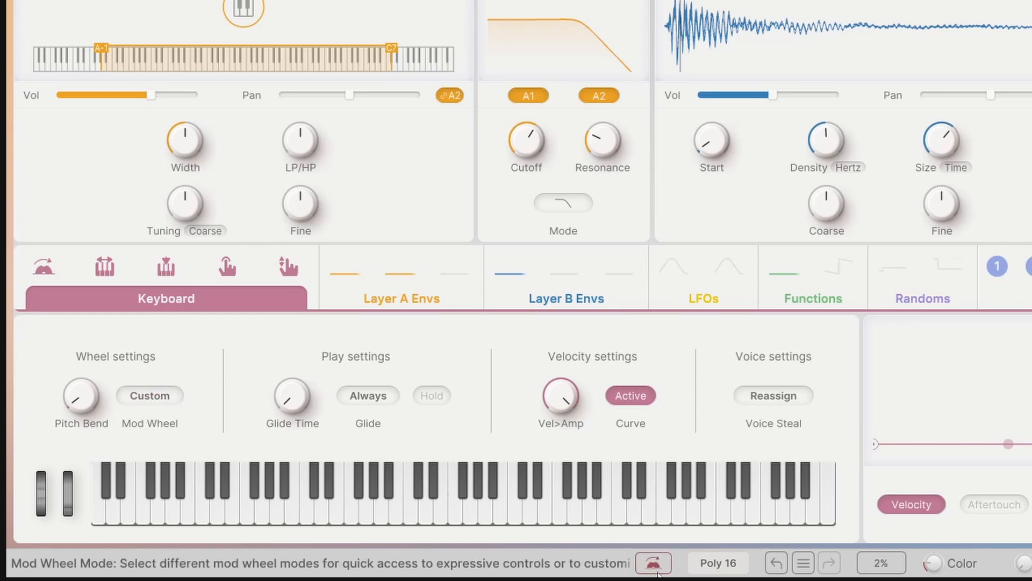
Step: Try the Morph mode on the Mod Wheel, restore Custom mode, and go to the Play page
click(155, 396)
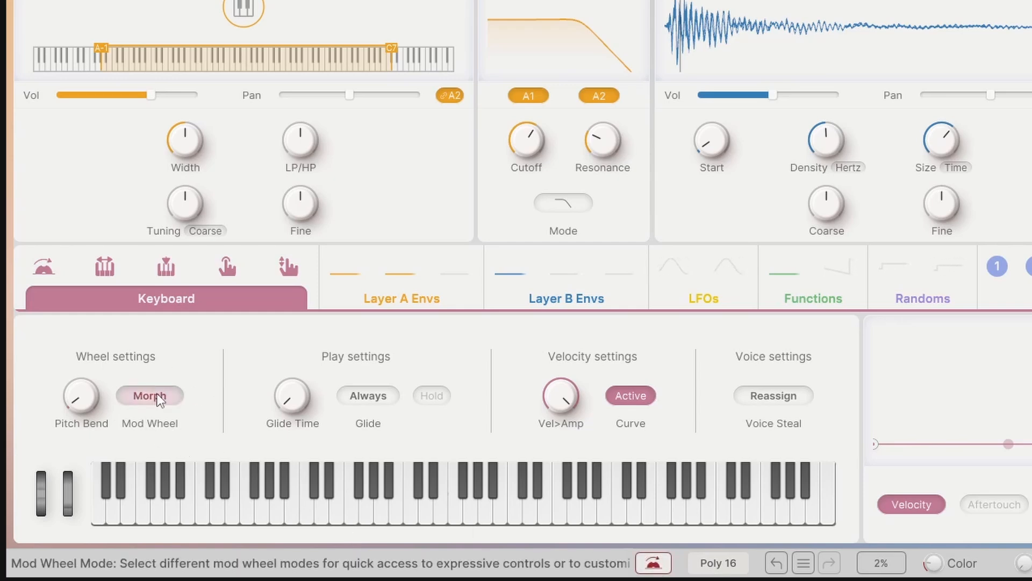
mouse_move(68, 507)
mouse_down()
mouse_move(69, 494)
mouse_move(69, 507)
mouse_up()
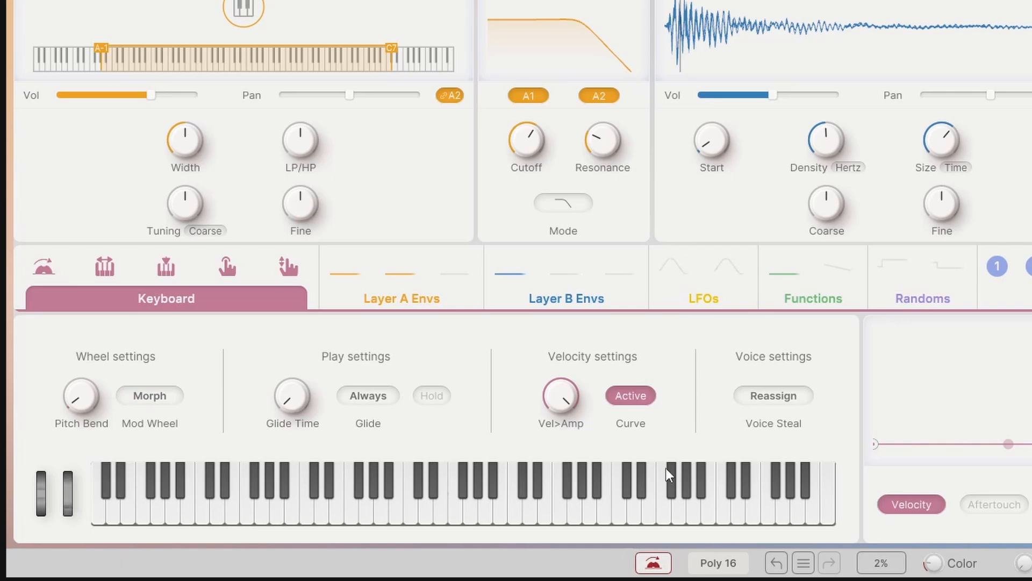
click(652, 564)
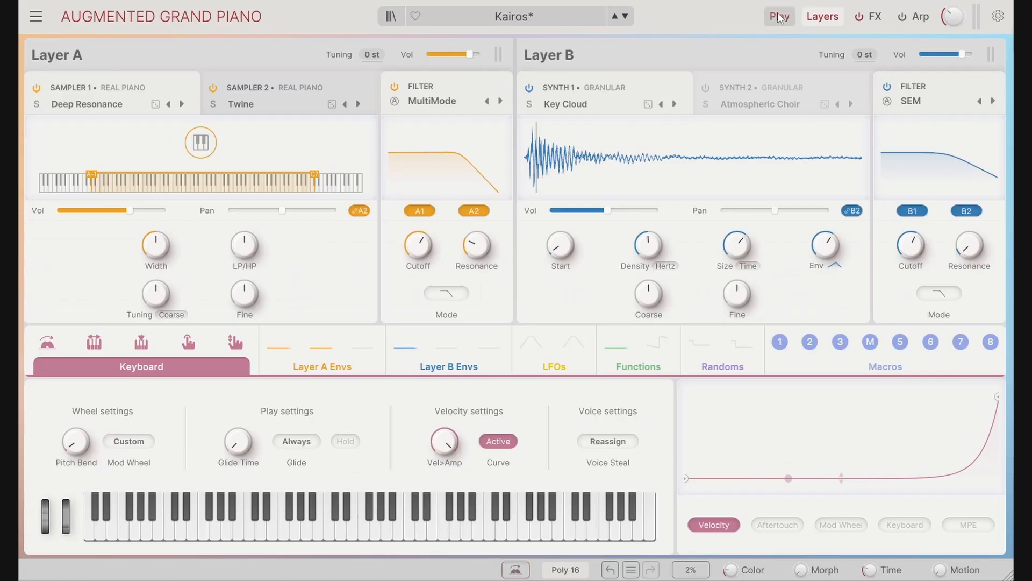
click(778, 18)
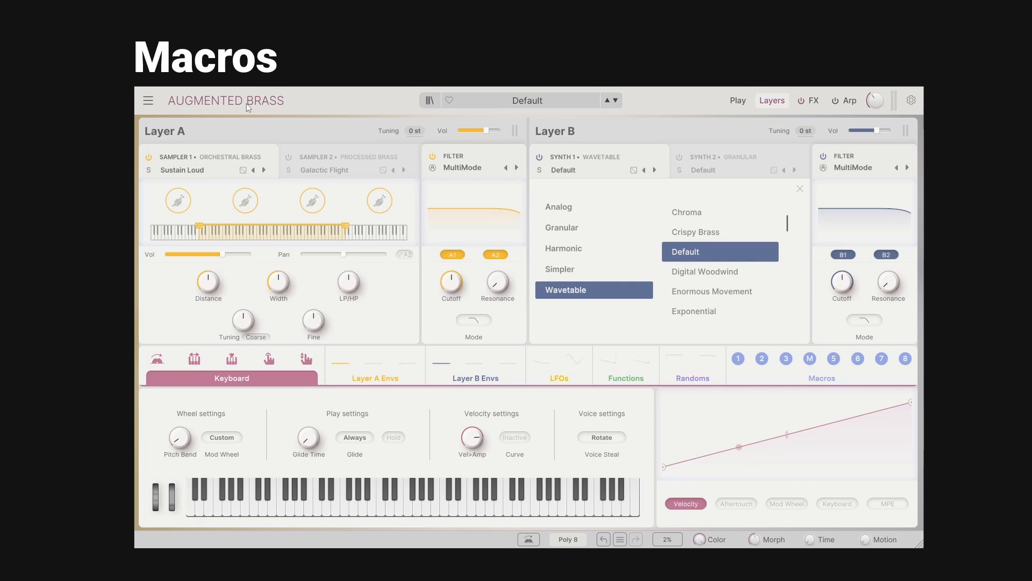
Step: Show the Macros section in Augmented Brass and compare its knobs with the macro knobs on the Play page
click(821, 380)
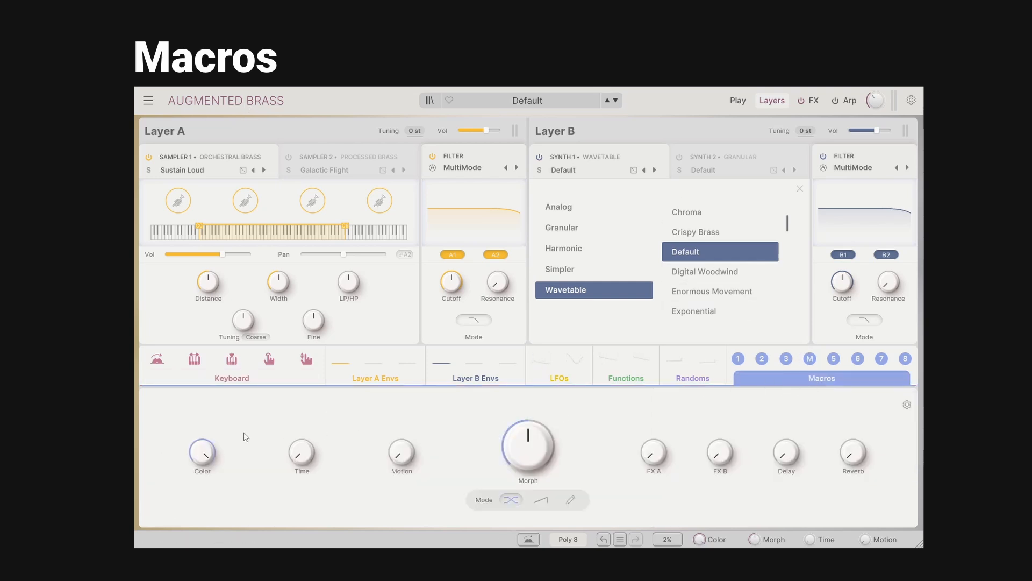
click(738, 101)
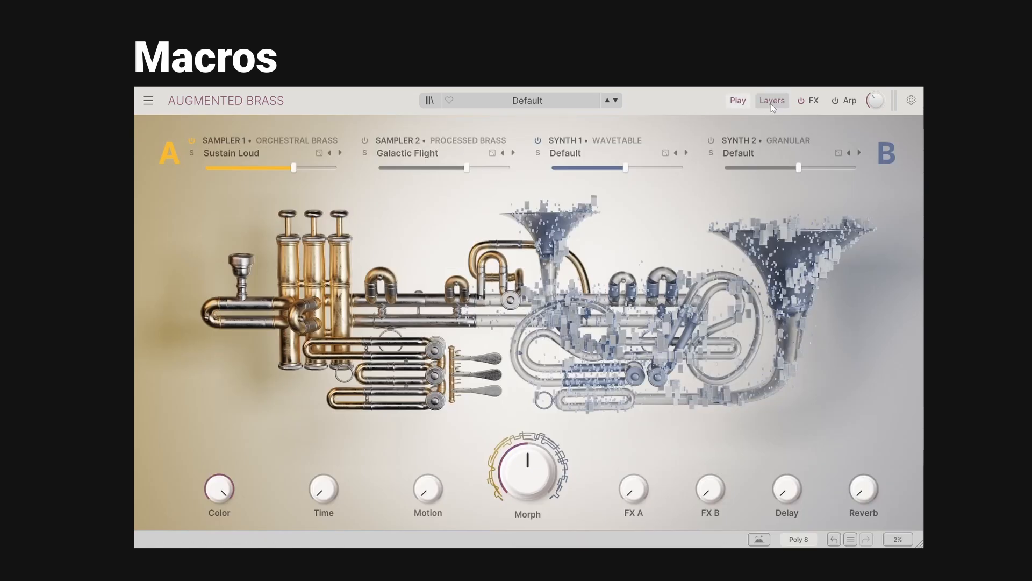
click(771, 102)
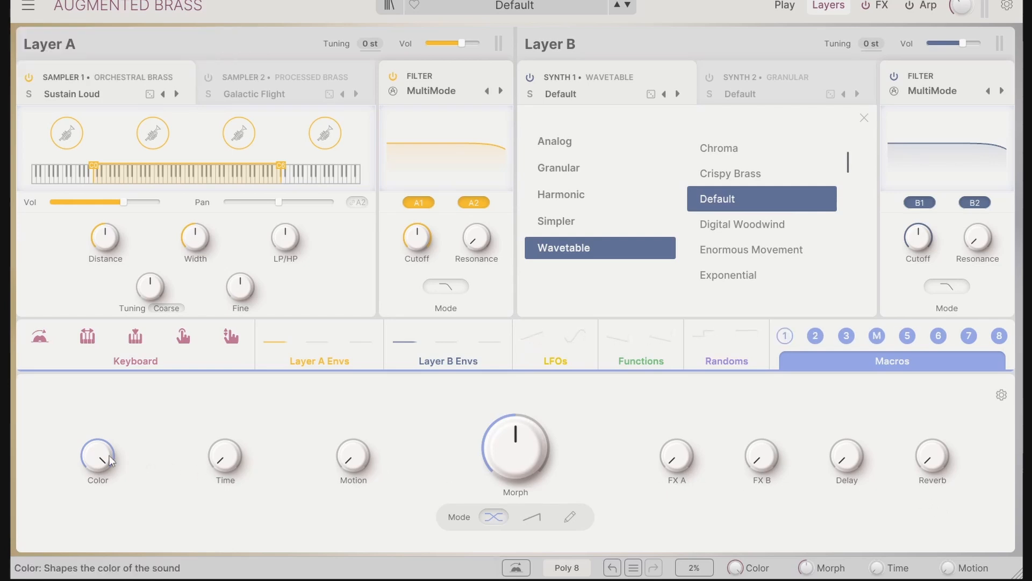
Step: Open the macro settings, show the Color macro's parameter list, and close Layer B's Synth 1 preset browser
mouse_move(856, 471)
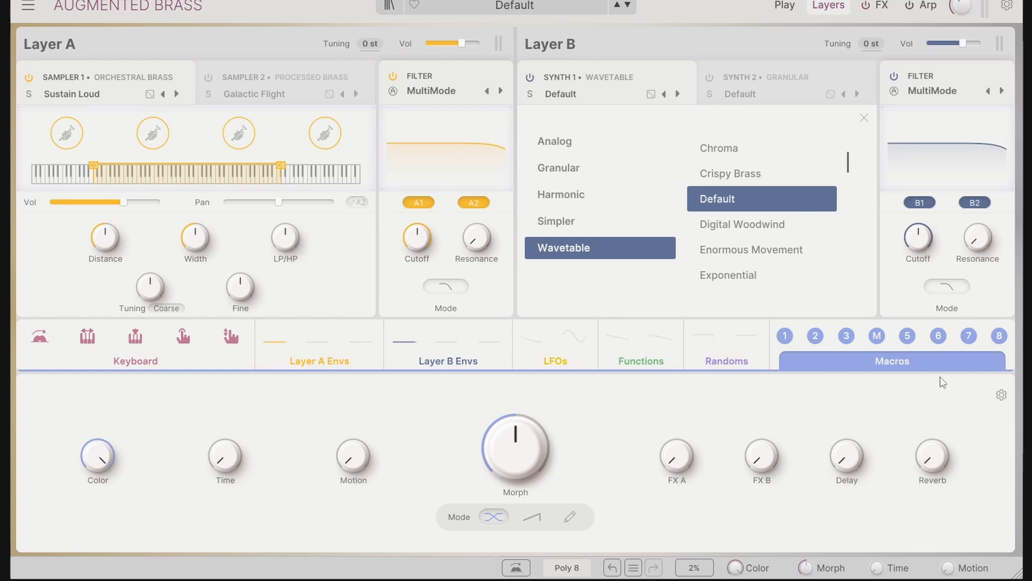
click(1002, 396)
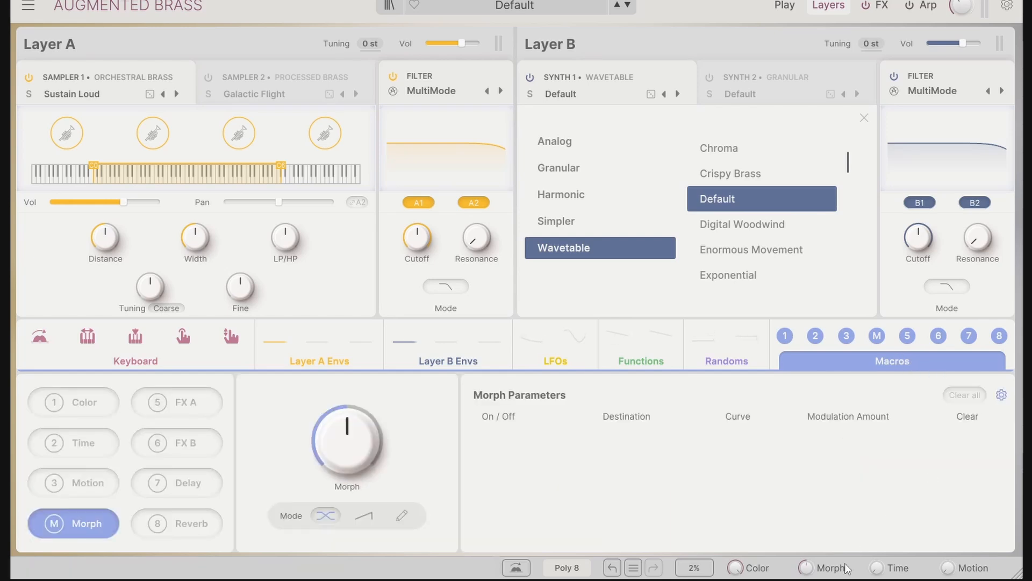
click(110, 402)
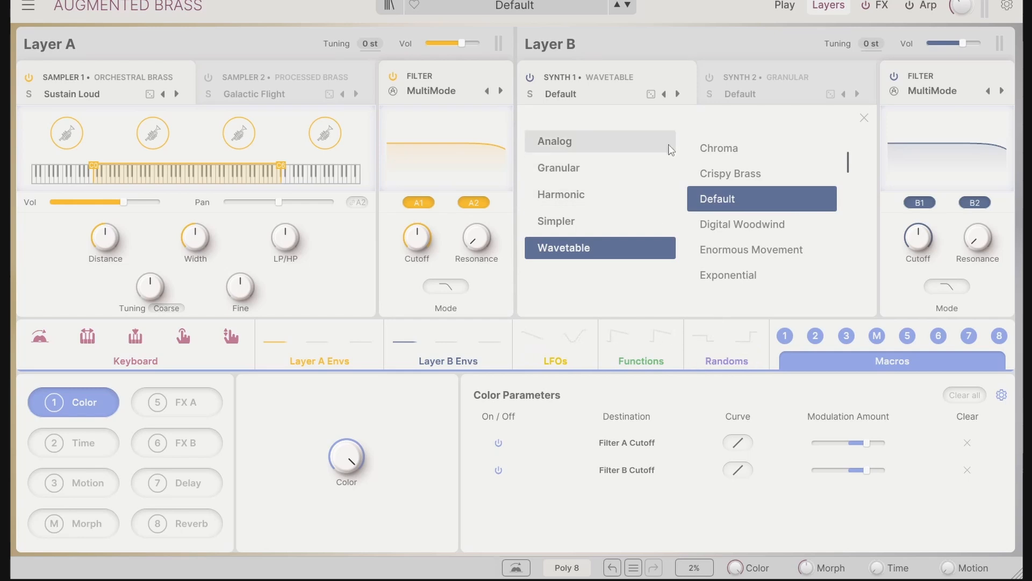
click(865, 117)
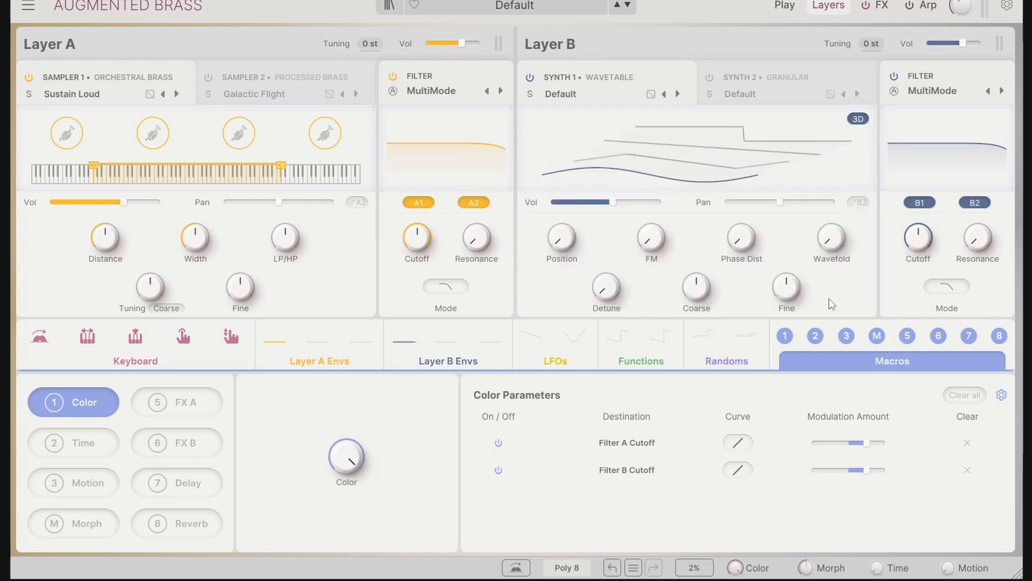
Step: Test the on/off switch and amount of Color's Filter A Cutoff routing, and clear both filter cutoff destinations
mouse_move(816, 337)
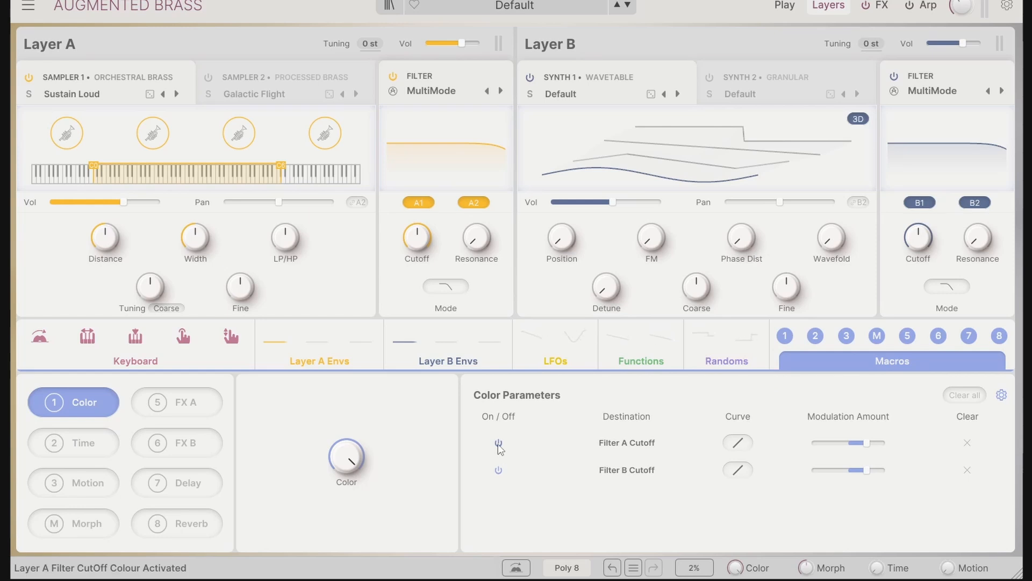
click(499, 444)
click(499, 444)
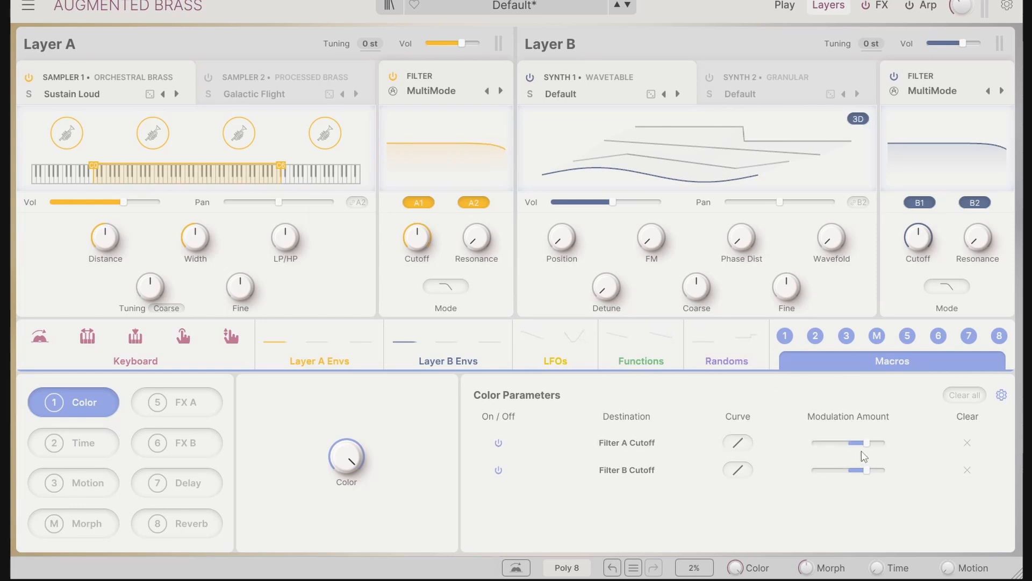
mouse_move(867, 443)
mouse_down()
mouse_move(850, 442)
mouse_move(880, 442)
mouse_up()
click(971, 445)
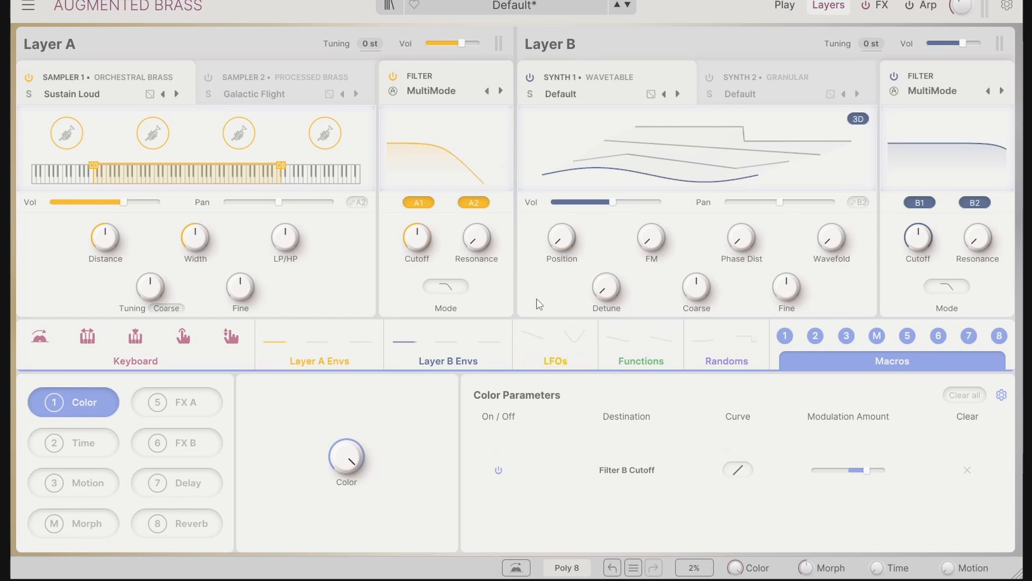
mouse_move(746, 472)
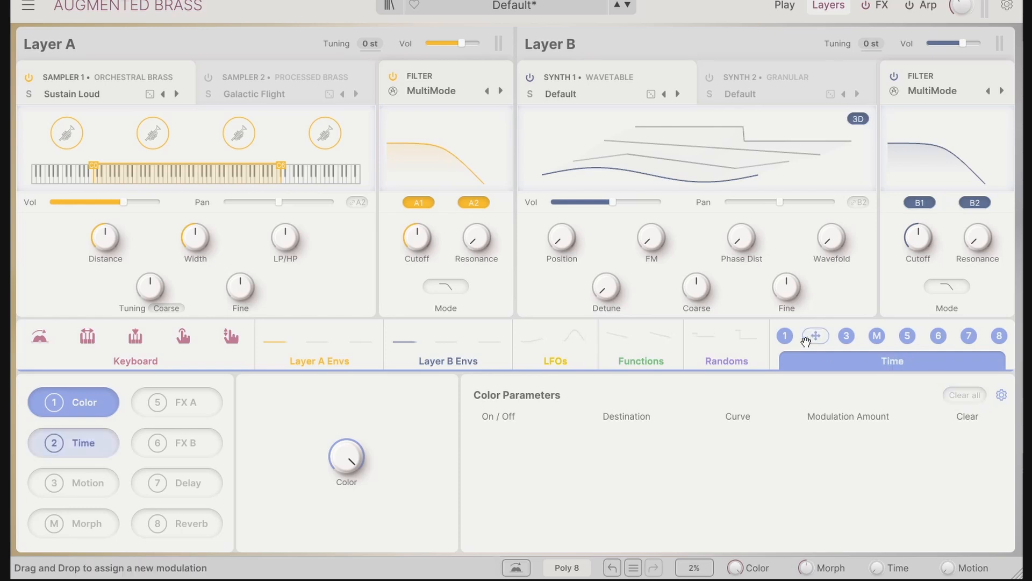
Step: Assign the Color macro to Layer A's filter Cutoff with an amount of 0.44, lower the Cutoff, and sweep Color to test
drag(785, 335, 421, 236)
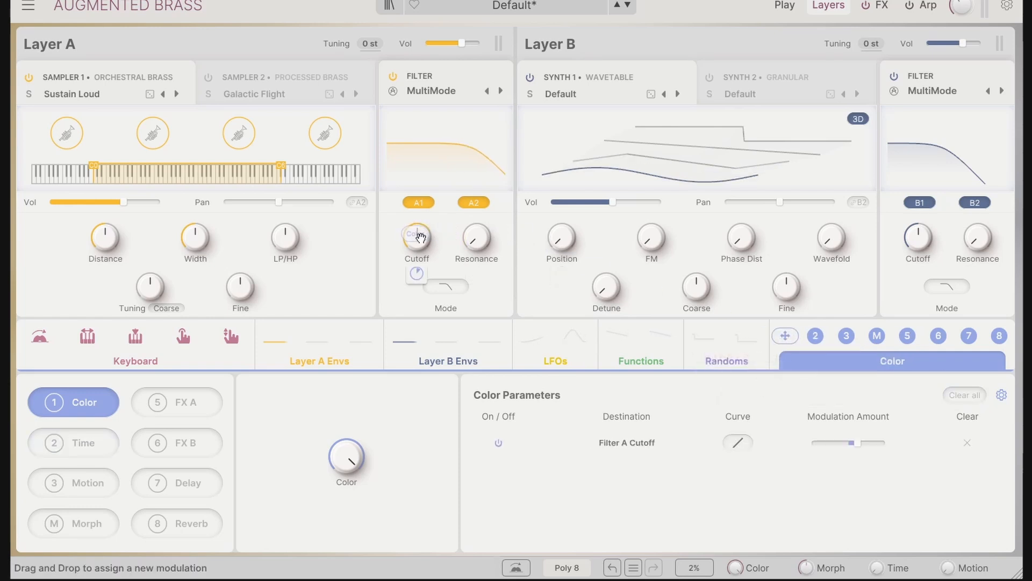
drag(414, 274, 414, 260)
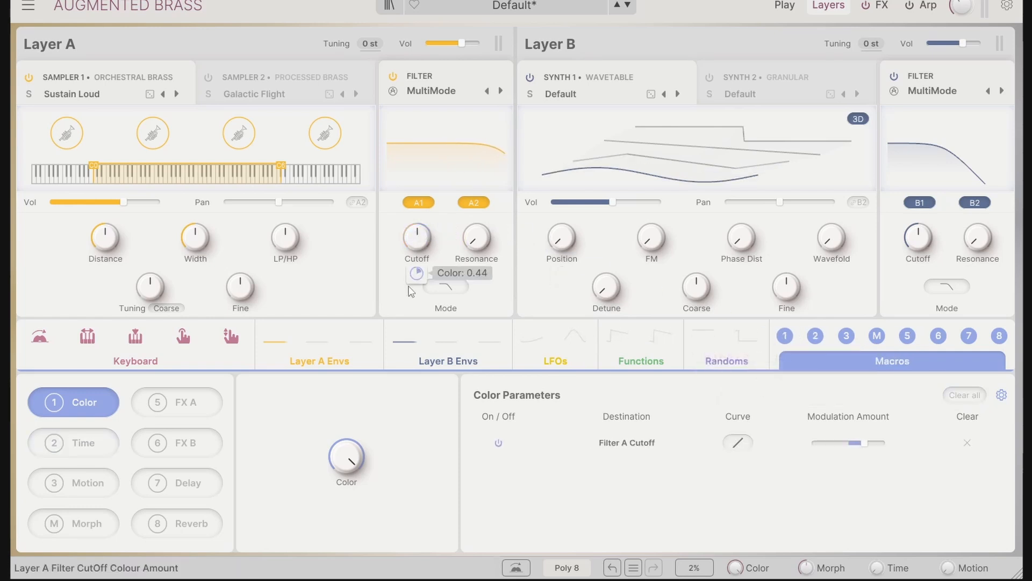
drag(346, 456, 346, 492)
drag(417, 237, 417, 273)
drag(347, 456, 347, 419)
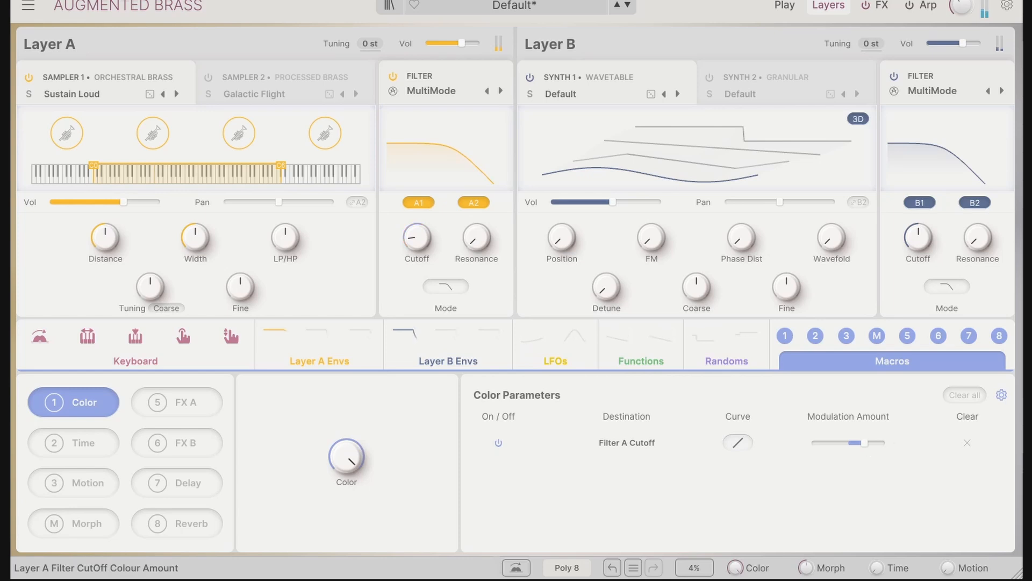
Step: Raise Color's Filter A Cutoff modulation to its maximum with an exponential curve, and test it with Color lowered to 0.00
drag(864, 442, 879, 444)
drag(738, 443, 704, 458)
drag(356, 457, 356, 510)
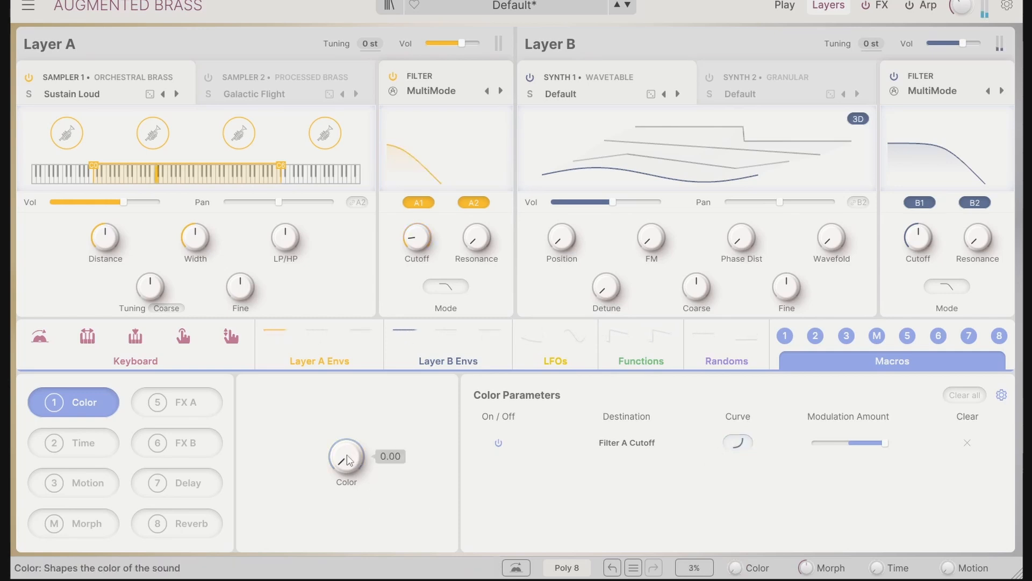
mouse_move(427, 244)
mouse_down()
mouse_move(428, 217)
mouse_move(428, 245)
mouse_up()
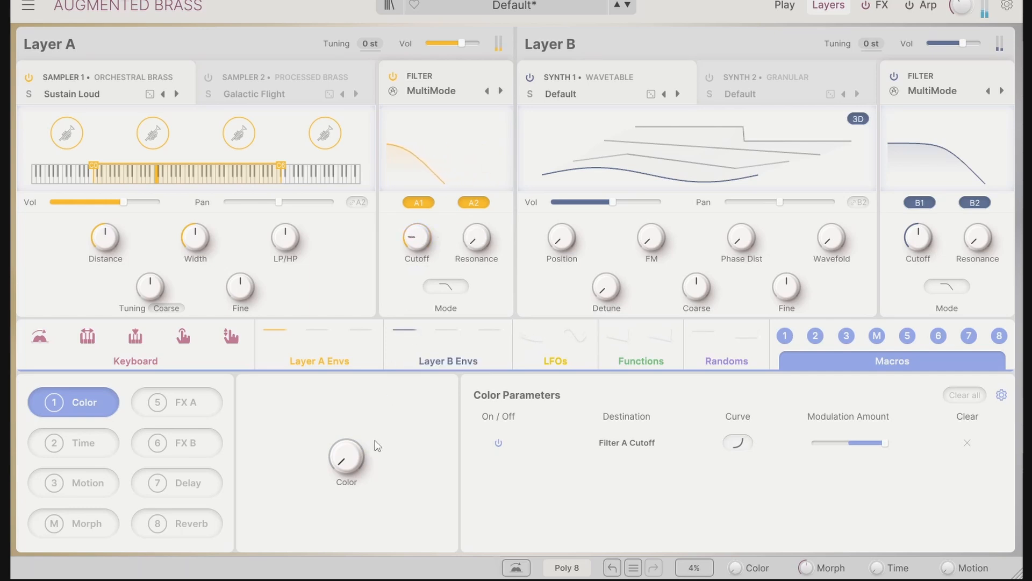
Step: Test the exponential Filter A Cutoff curve by sweeping the Color macro up to 1.00 and back to its minimum
drag(346, 456, 346, 444)
drag(354, 480, 353, 435)
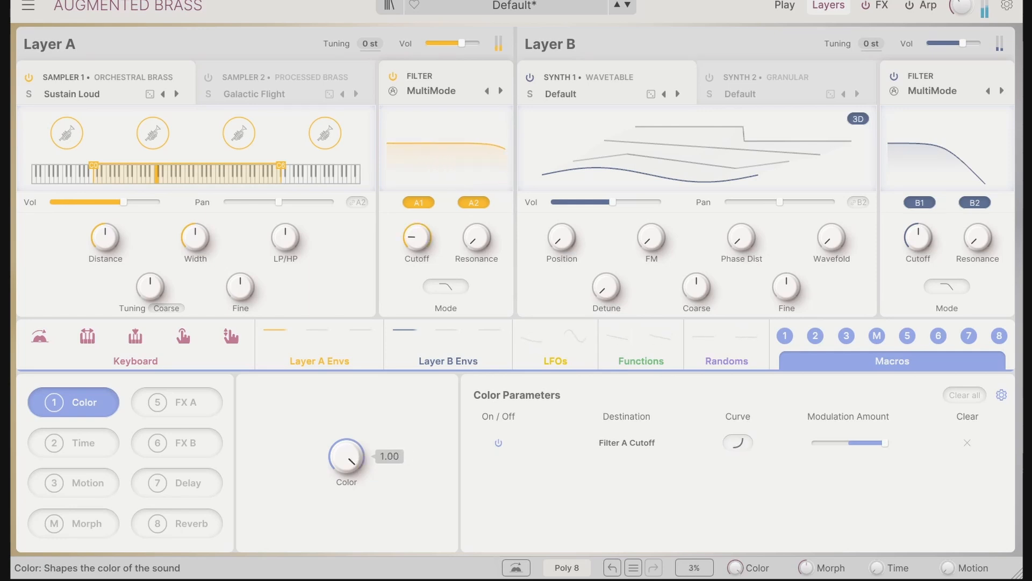
drag(347, 457, 347, 538)
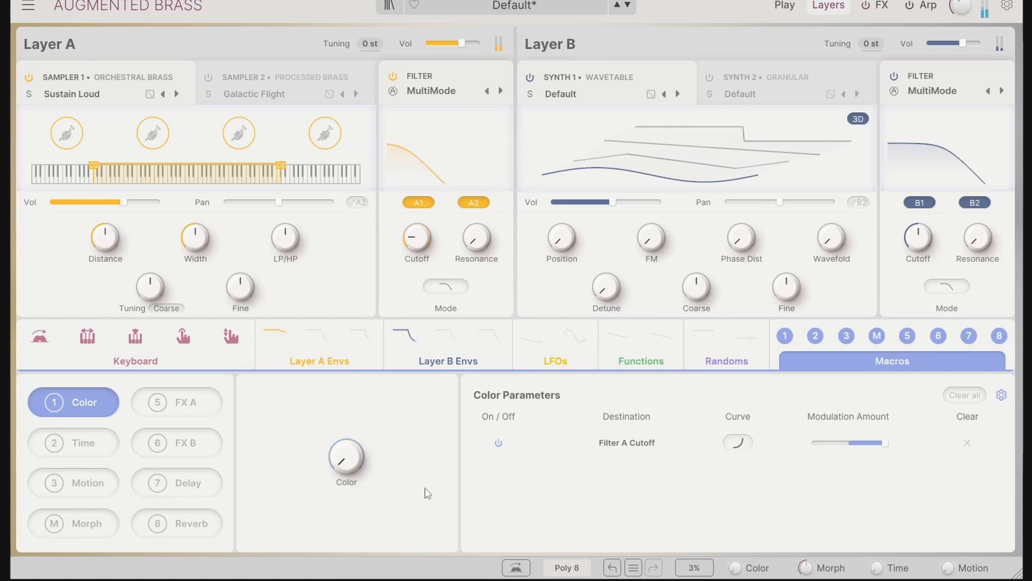
Step: Change Color's Filter A Cutoff curve to logarithmic, and test it by raising Color slightly and returning it to minimum
drag(737, 442, 737, 500)
drag(352, 460, 352, 455)
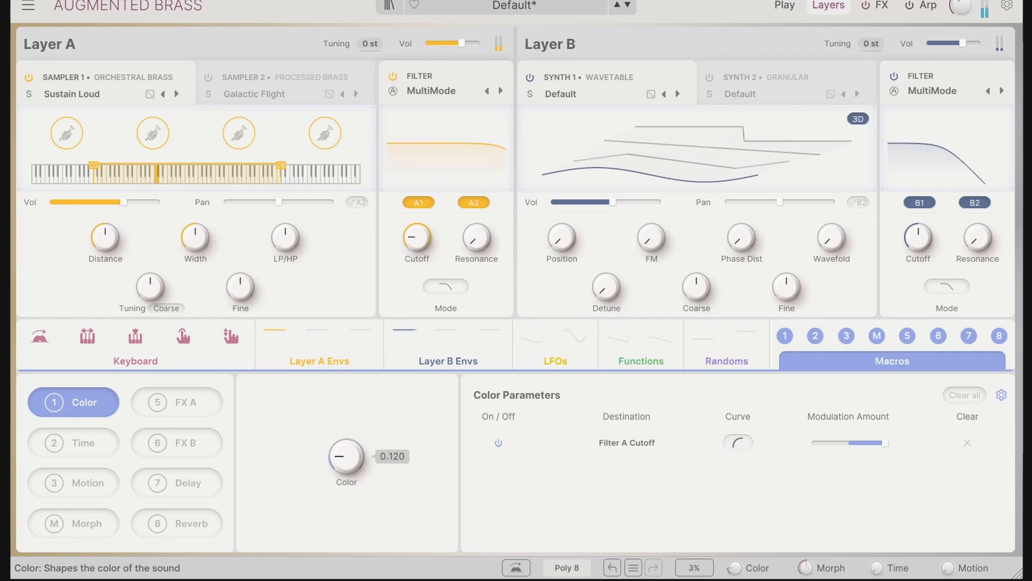
drag(352, 454, 352, 484)
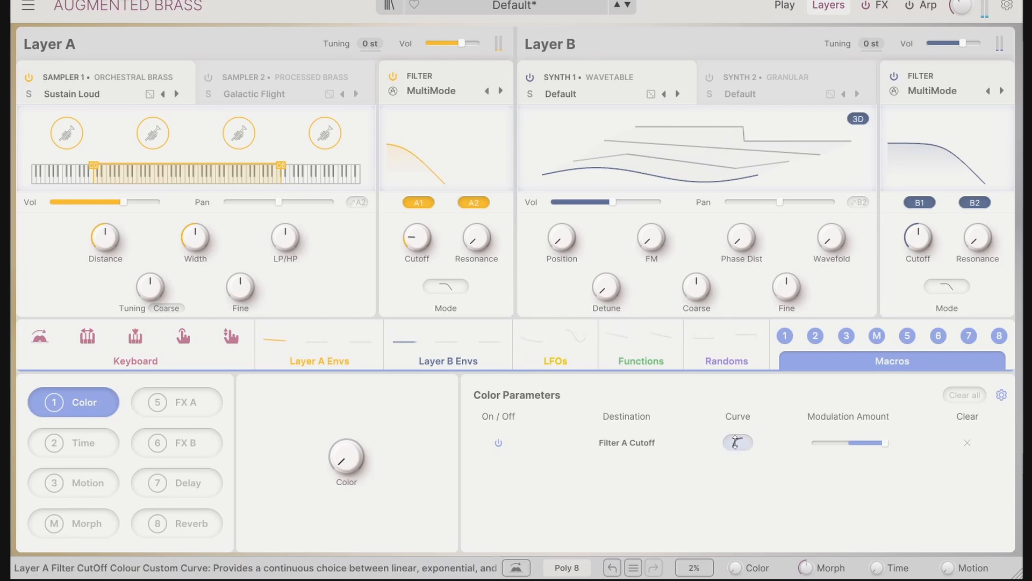
Step: Bring Color's Filter A Cutoff curve back to linear, trying intermediate shapes and checking them with the Color macro
drag(738, 441, 738, 429)
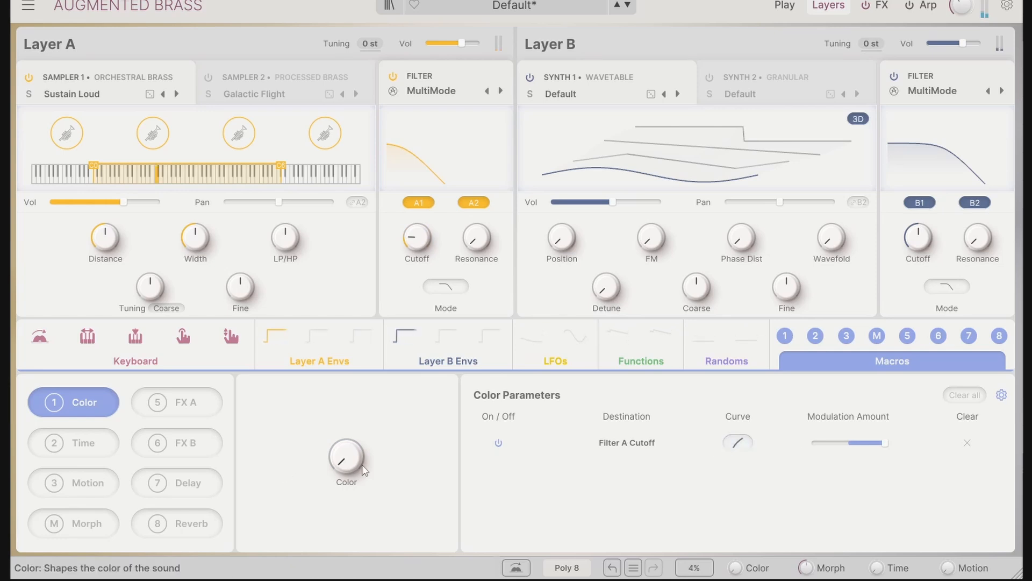
mouse_move(355, 466)
mouse_down()
mouse_move(354, 430)
mouse_move(355, 465)
mouse_up()
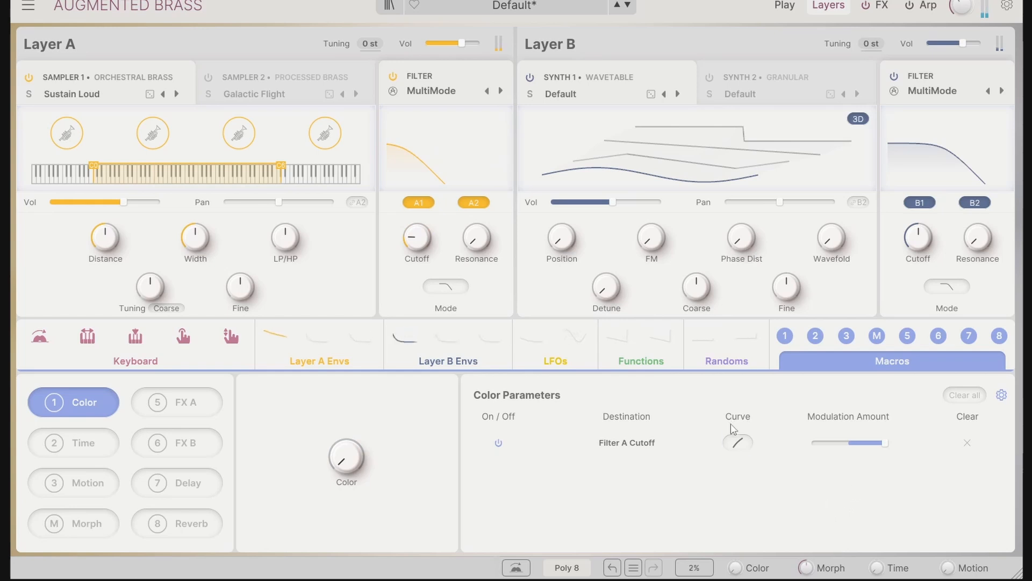
drag(736, 442, 739, 442)
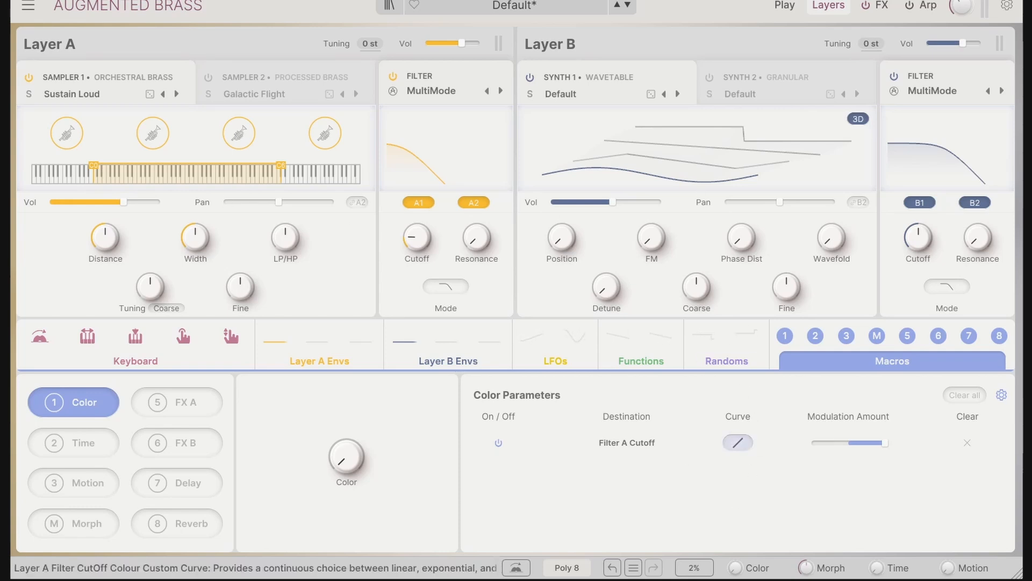
drag(742, 442, 742, 464)
mouse_move(347, 457)
mouse_down()
mouse_move(347, 349)
mouse_move(346, 457)
mouse_up()
Step: Look through the FX B, FX A, Time and Motion macro assignments, and clear all destinations of the Delay macro
click(177, 443)
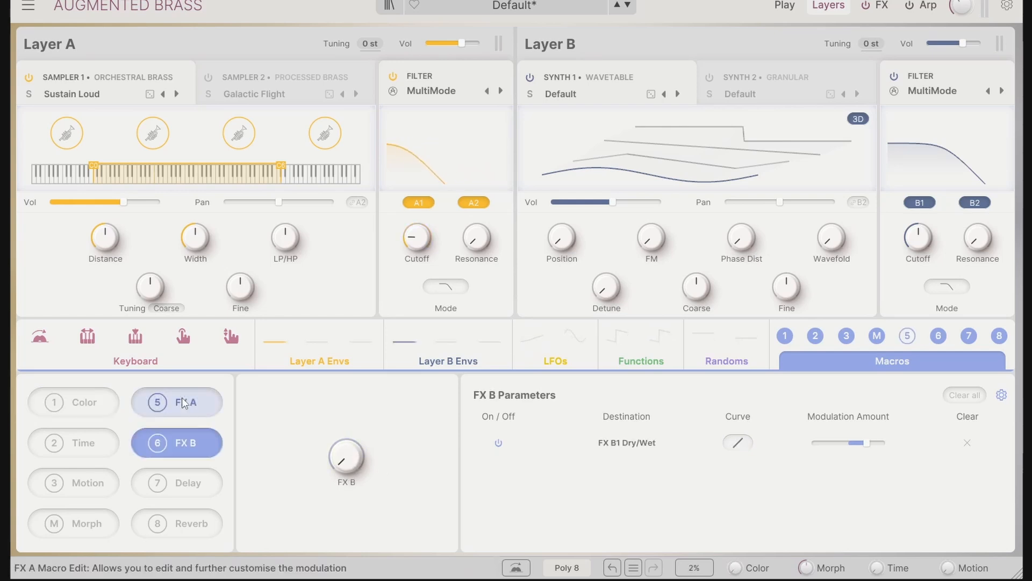
click(177, 403)
click(97, 447)
click(86, 478)
click(178, 482)
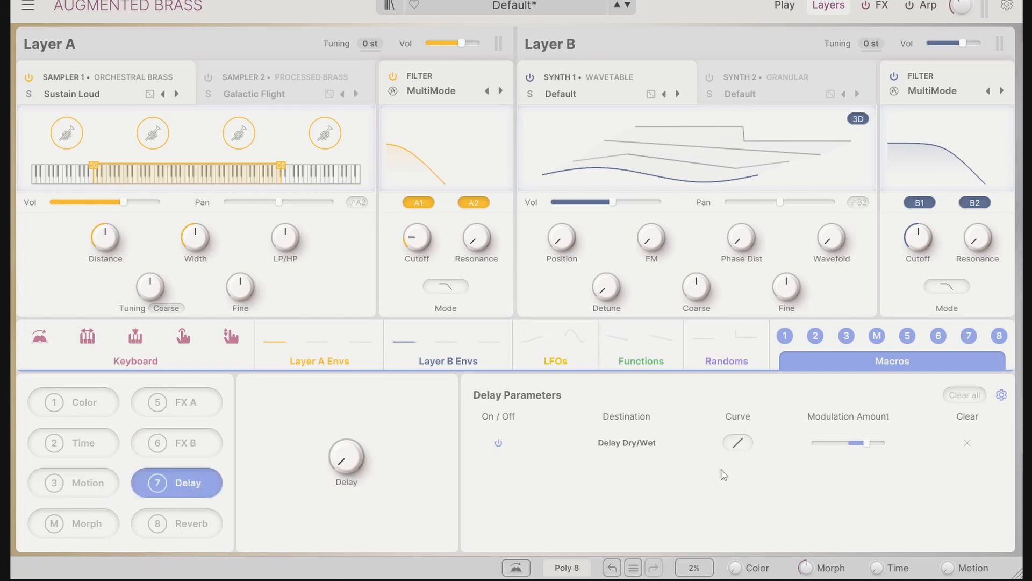
click(965, 395)
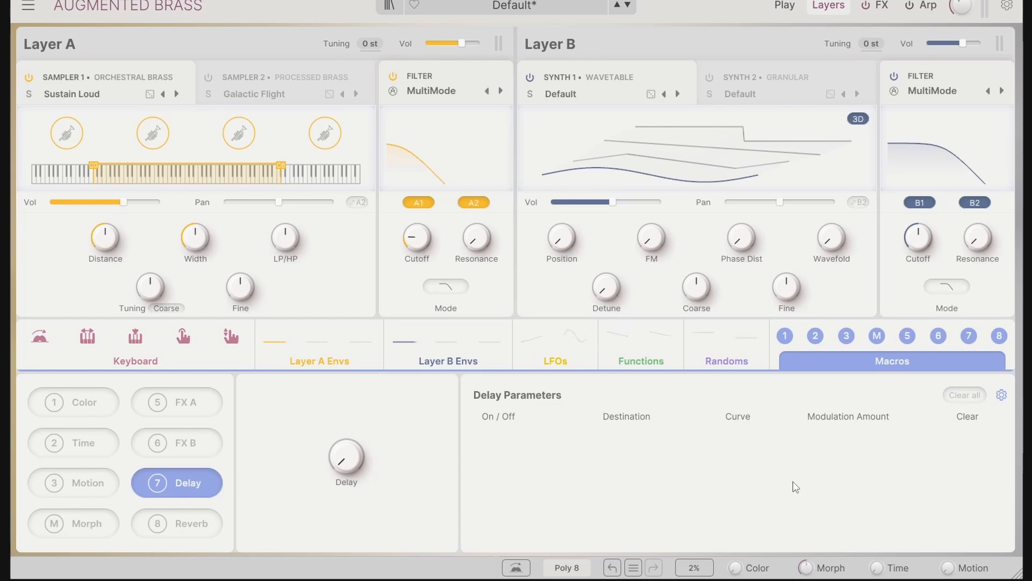
Step: Show the Reverb and Morph macro parameters, and try raising Morph in the Play view before returning to Layers
click(184, 531)
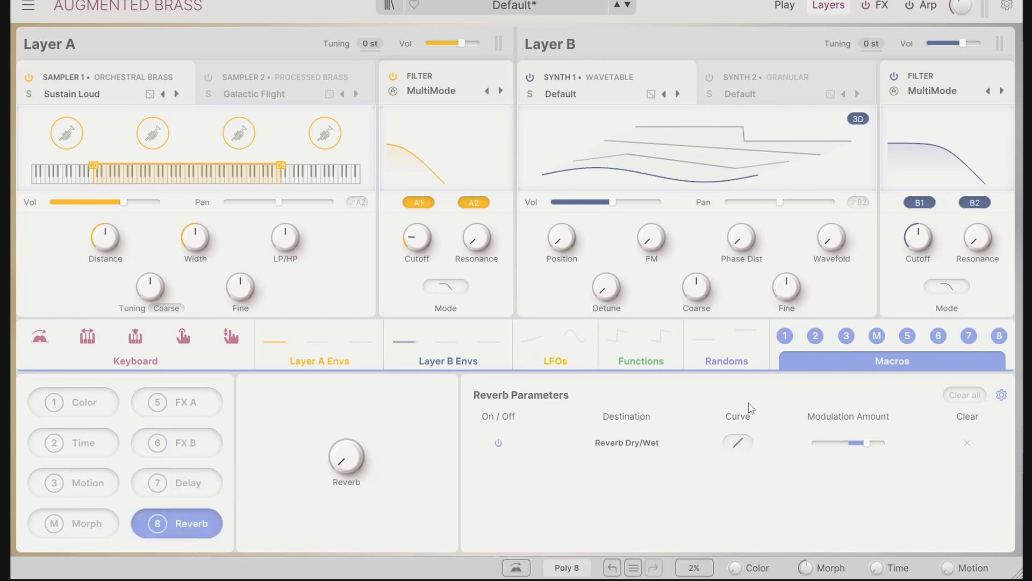
click(92, 525)
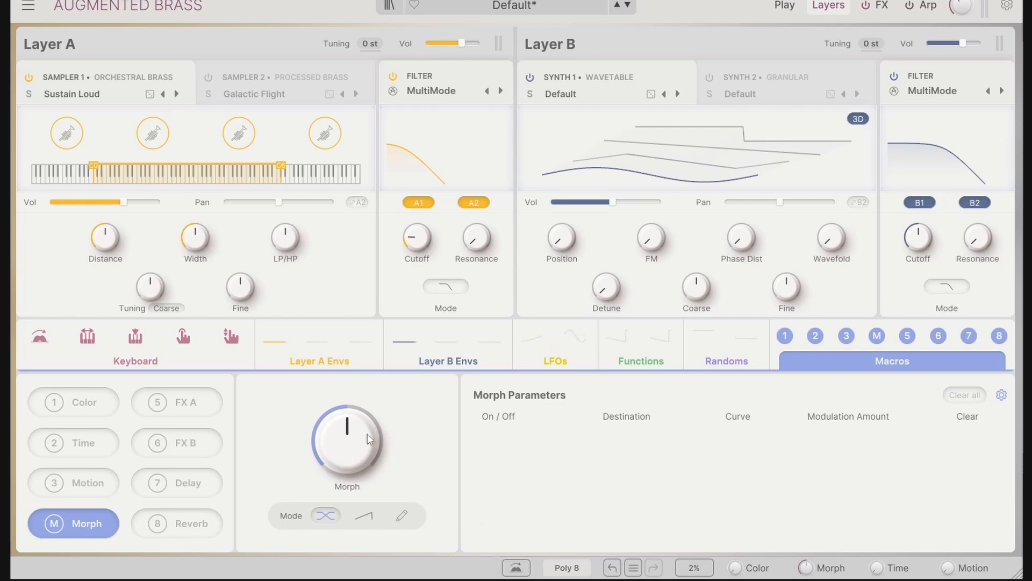
mouse_move(331, 457)
click(785, 7)
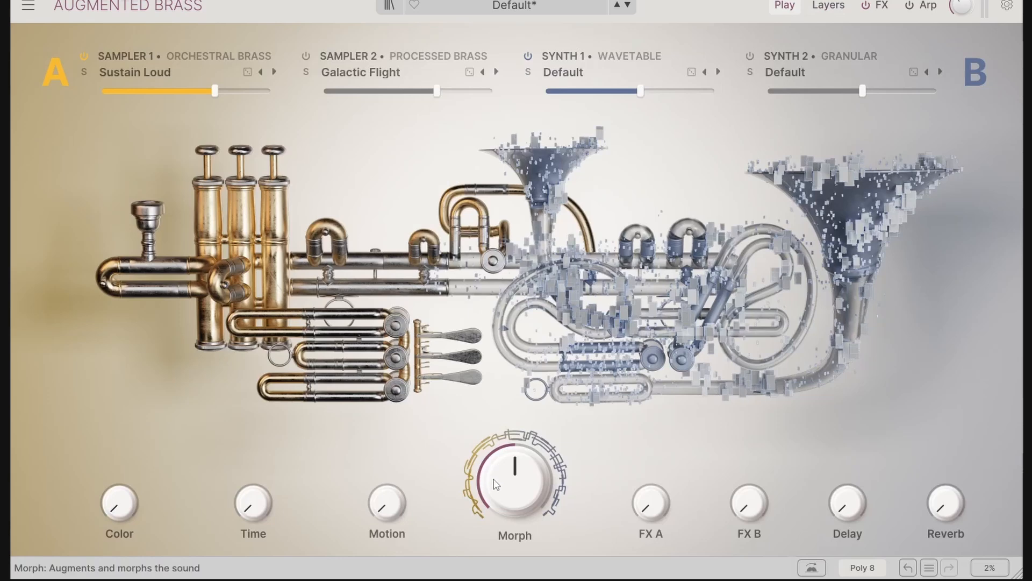
mouse_move(494, 480)
mouse_down()
mouse_move(494, 544)
mouse_move(493, 416)
mouse_move(494, 468)
mouse_up()
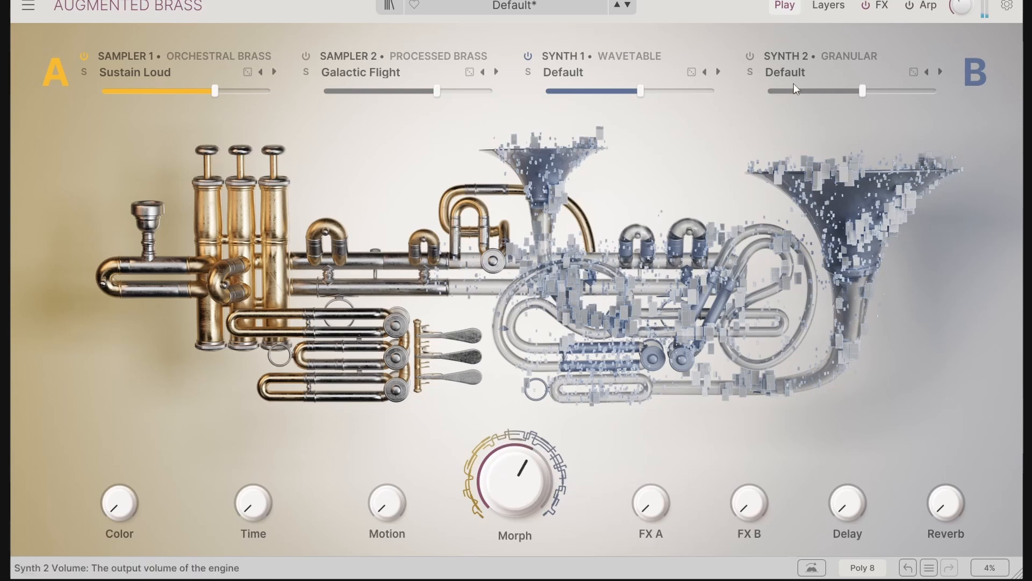
click(829, 7)
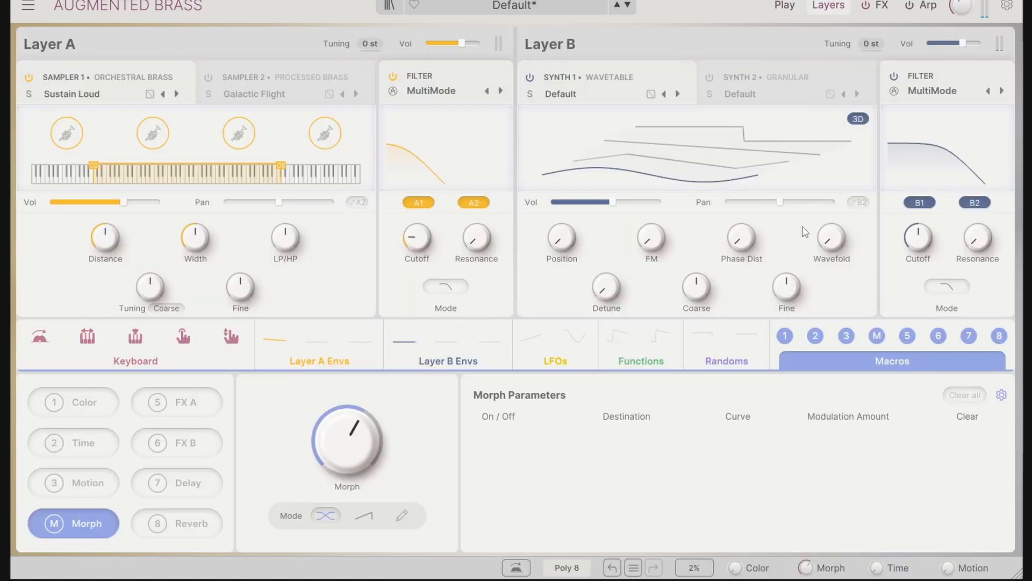
Step: Reload the Default preset and lower the Morph macro to 0.00 in Crossover mode
click(616, 7)
click(616, 7)
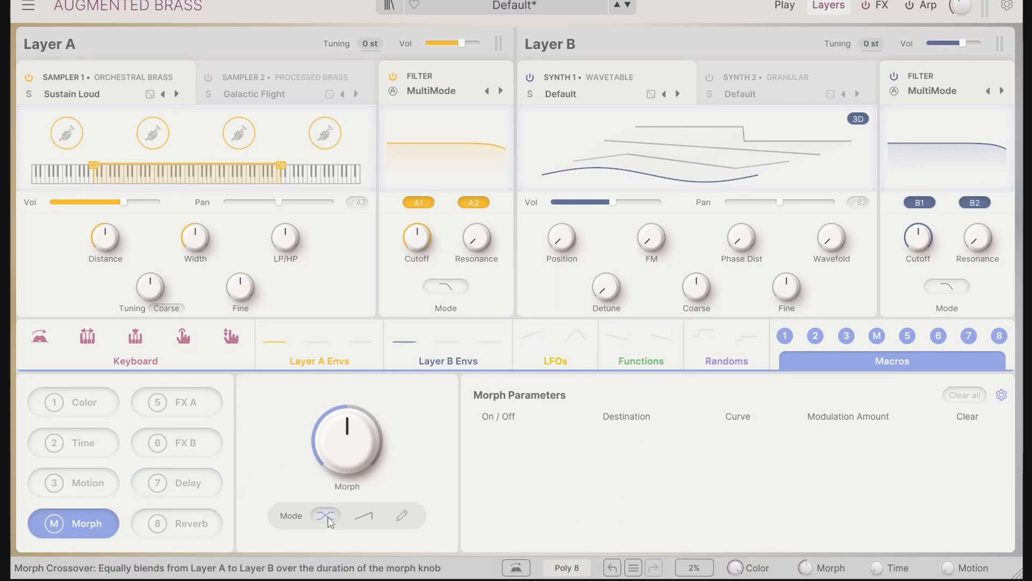
drag(330, 457, 330, 516)
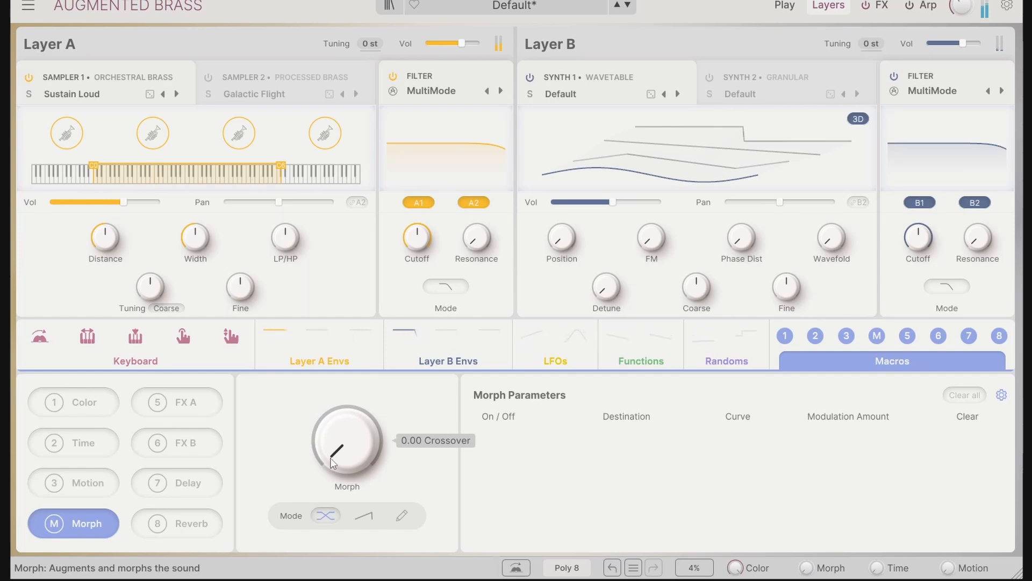
Step: Turn on Synth 2 and Sampler 2, and sweep Morph from Layer A to Layer B and back in Crossover mode
click(709, 77)
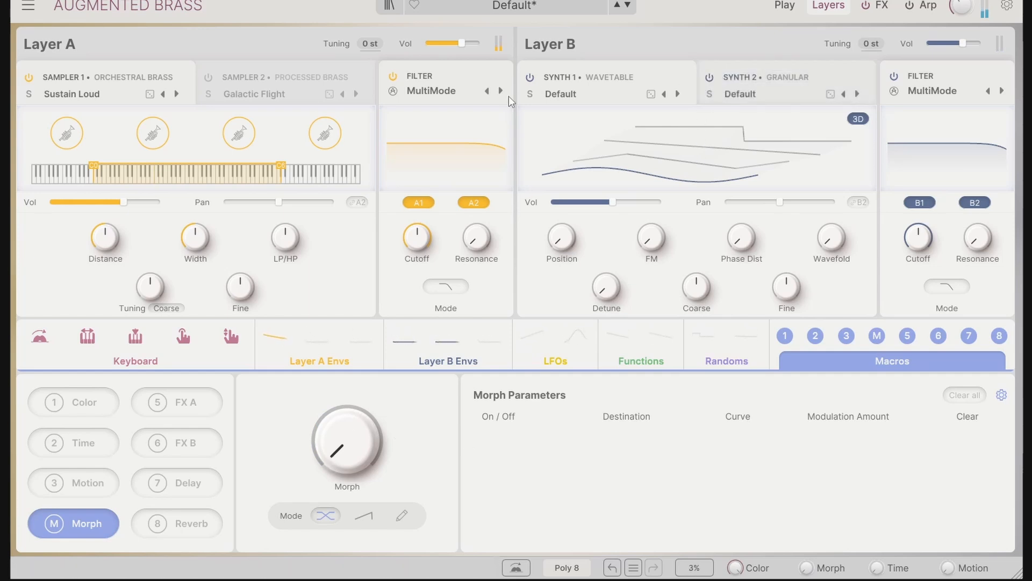
click(209, 77)
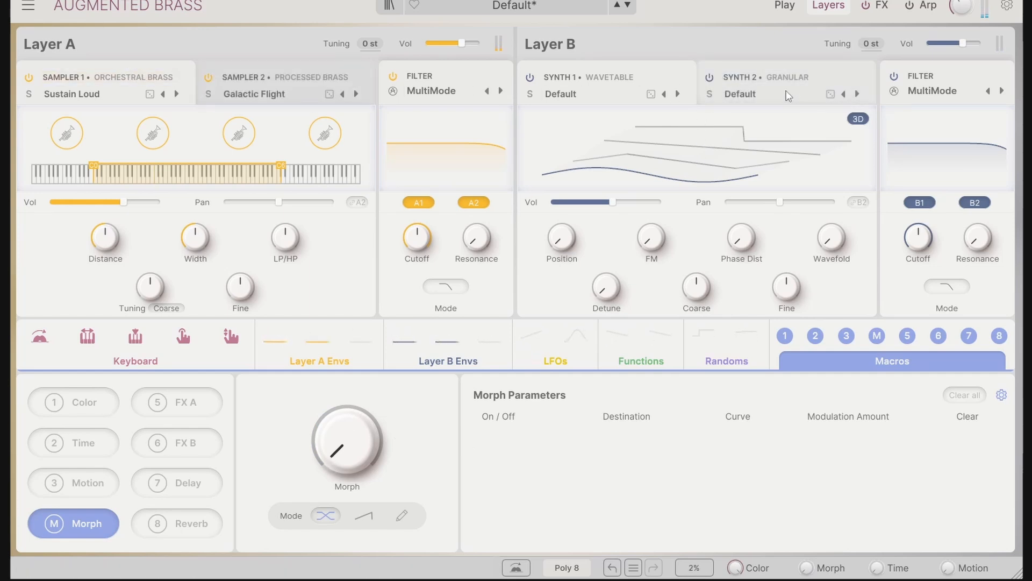
mouse_move(365, 453)
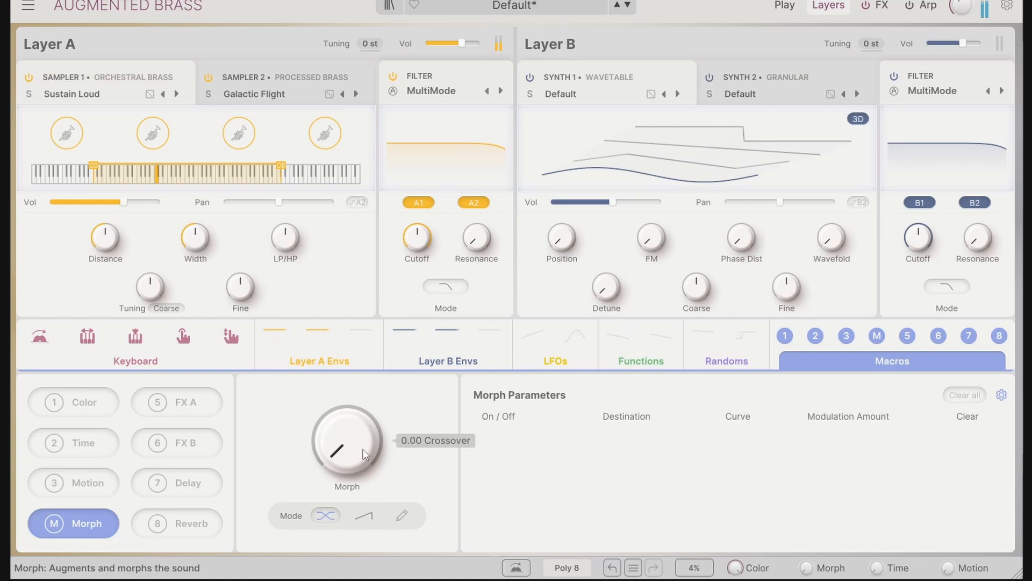
drag(366, 454, 376, 415)
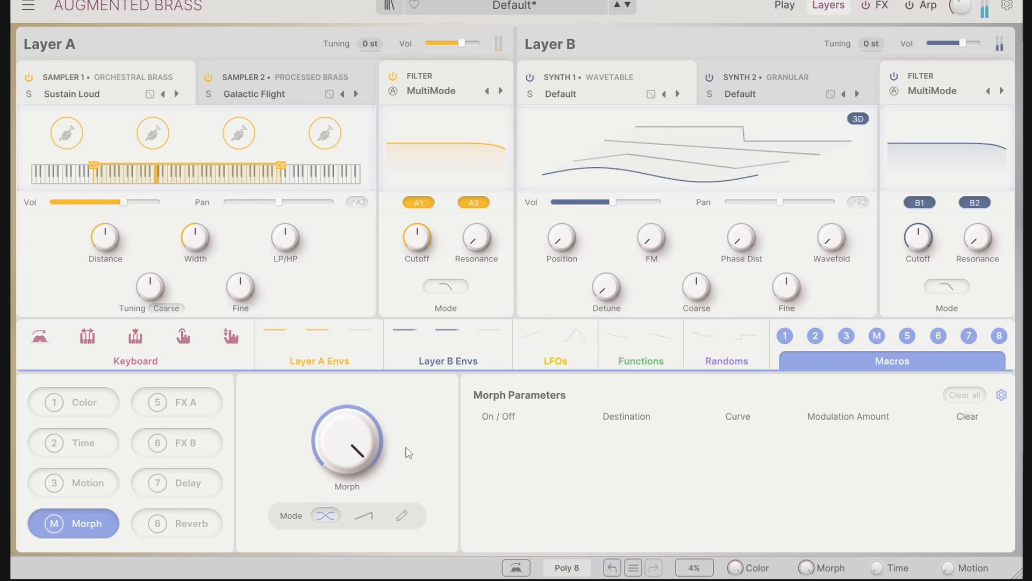
drag(377, 438, 332, 430)
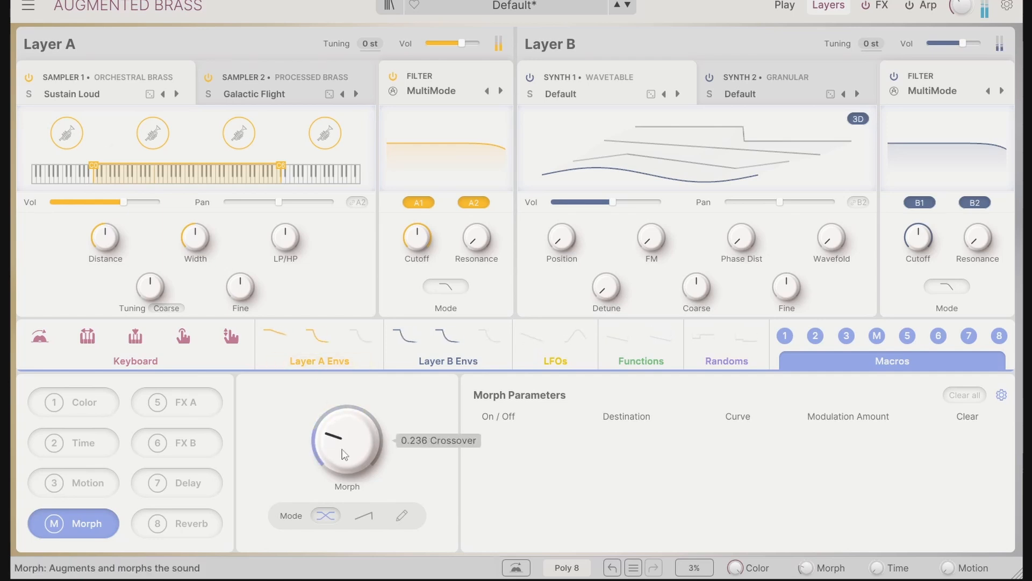
Step: Switch the Morph mode to Additive and sweep the Morph macro from 0.00 to 1.00
click(365, 517)
mouse_move(354, 446)
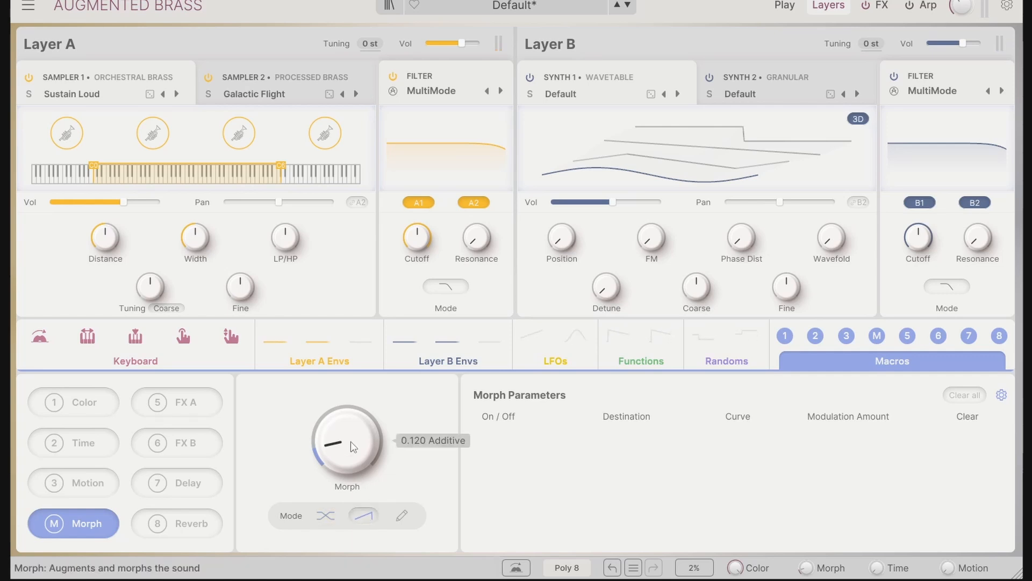
drag(354, 447, 352, 451)
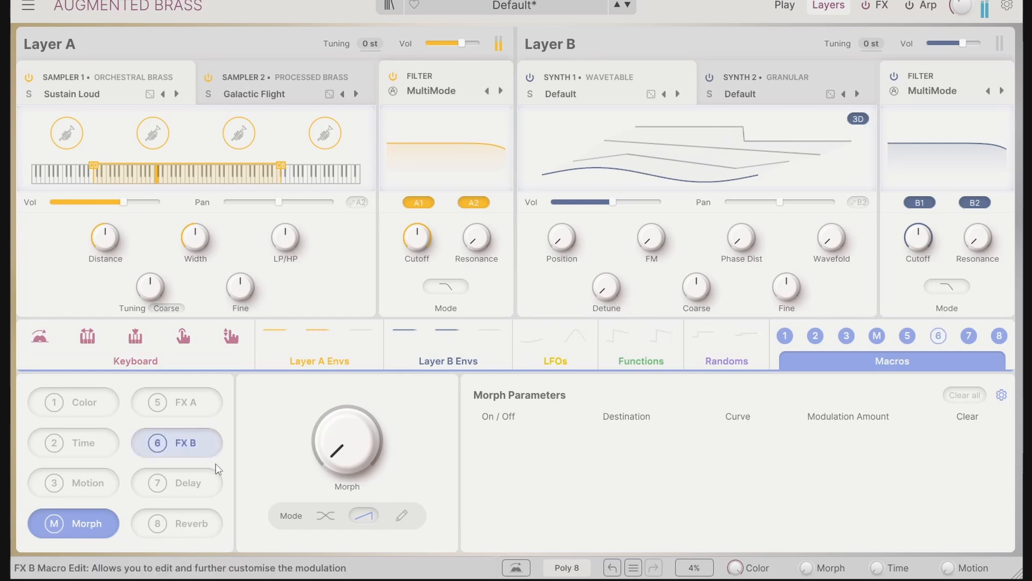
mouse_move(342, 465)
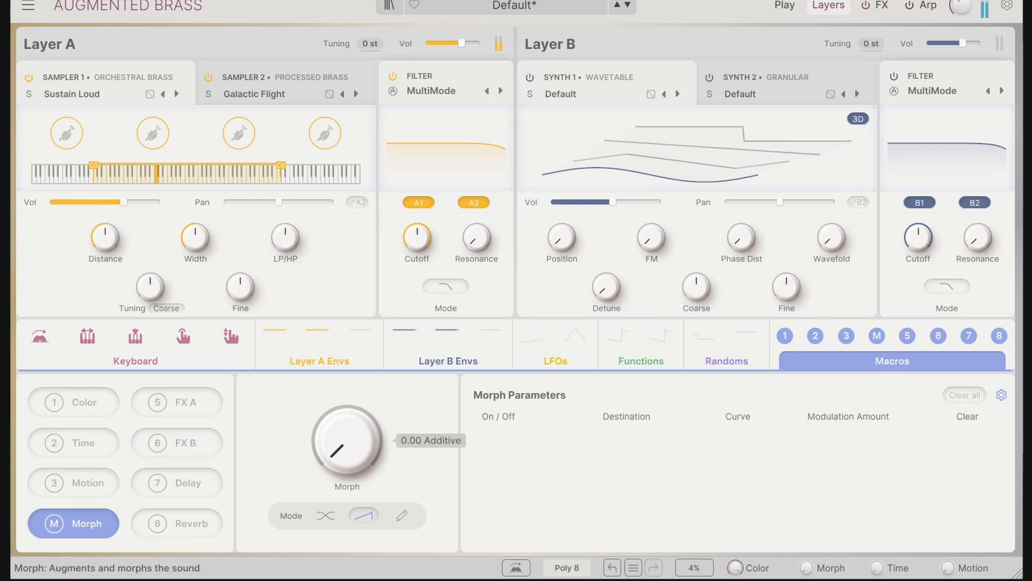
drag(342, 464, 356, 349)
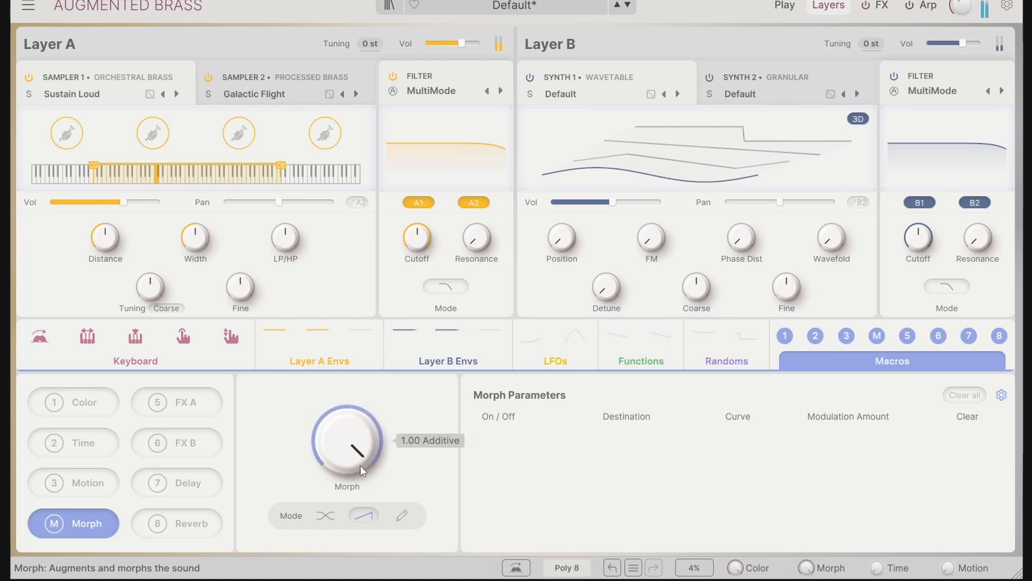
Step: Turn off Sampler 2 and raise Synth 1's wavetable Position, testing the layer blend with Morph in Additive mode
click(208, 79)
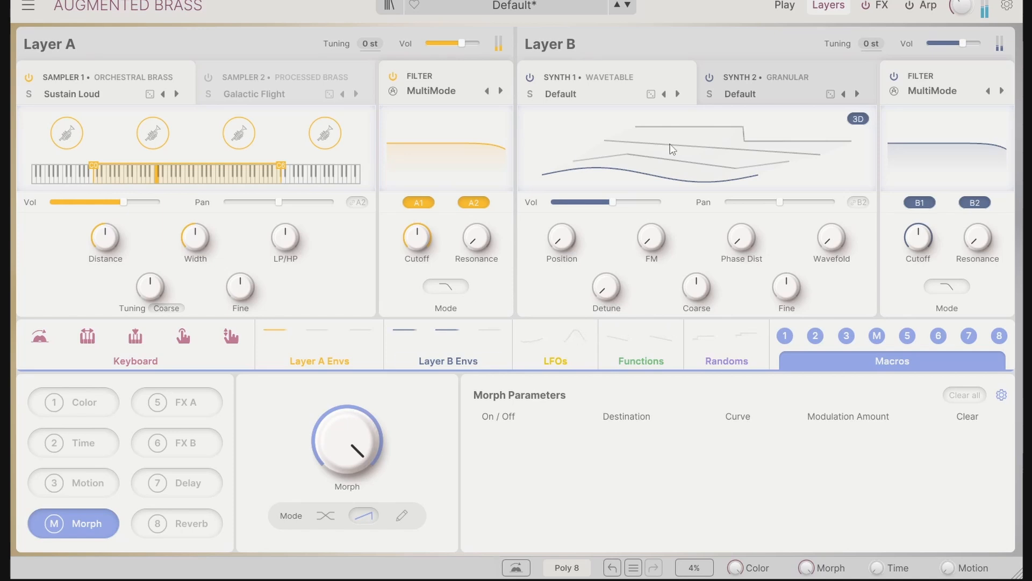
drag(672, 149, 671, 134)
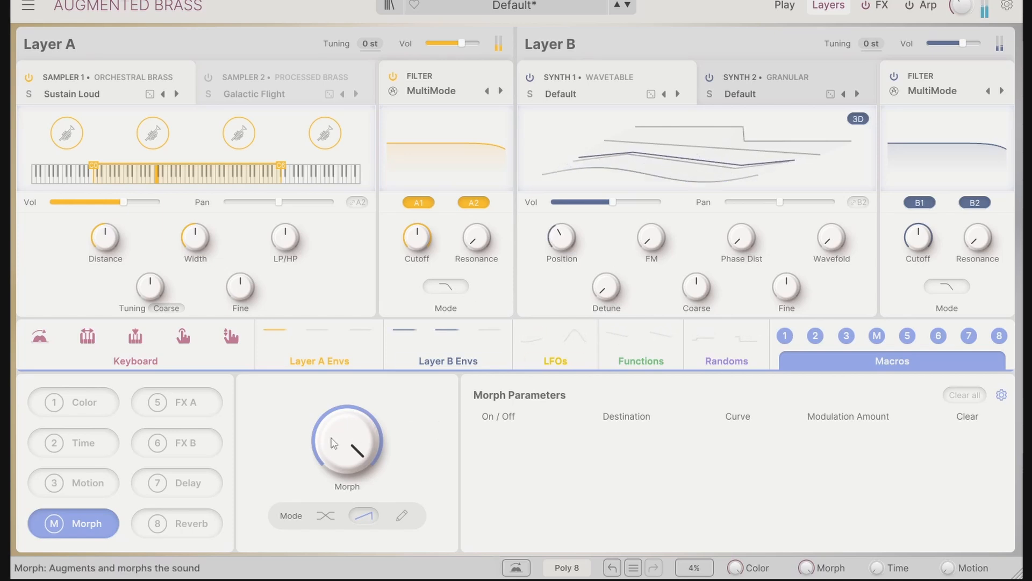
drag(332, 441, 332, 543)
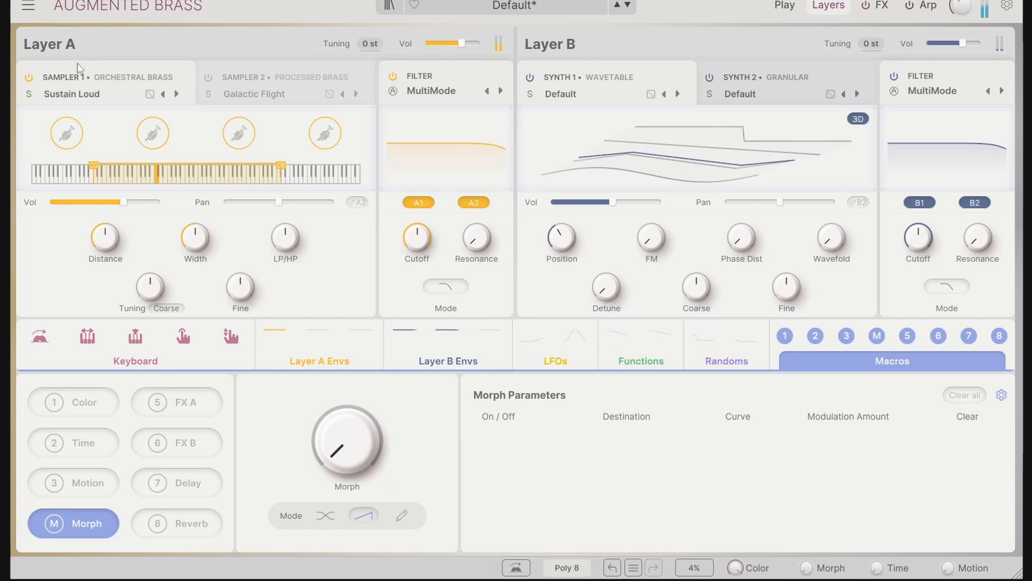
mouse_move(350, 449)
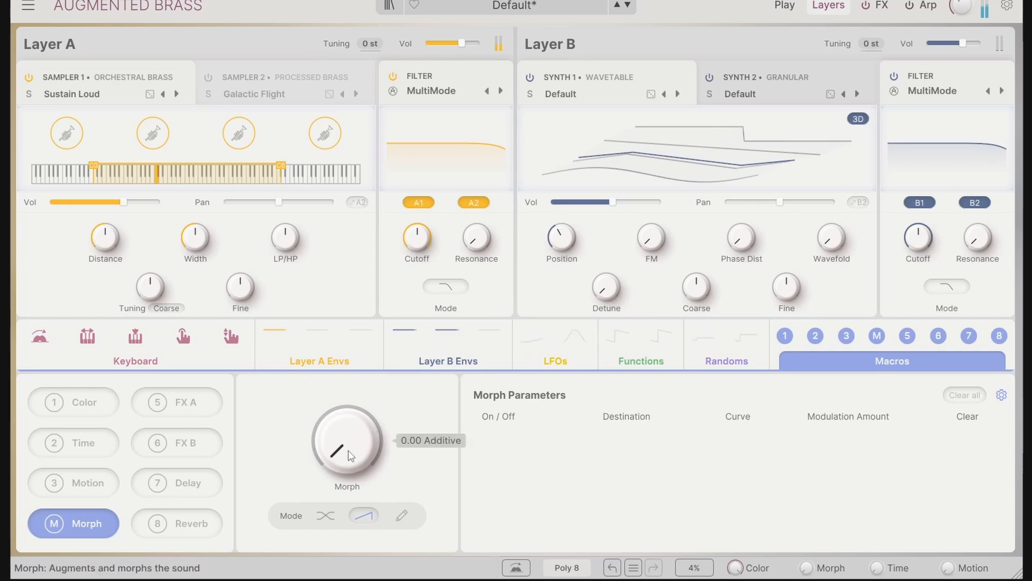
mouse_move(349, 450)
mouse_down()
mouse_move(348, 350)
mouse_move(340, 460)
mouse_move(340, 355)
mouse_move(340, 435)
mouse_up()
Step: Compare Morph's Crossover mode with the custom Part Volumes mode, and return to Crossover with Morph raised to about 0.508
click(326, 515)
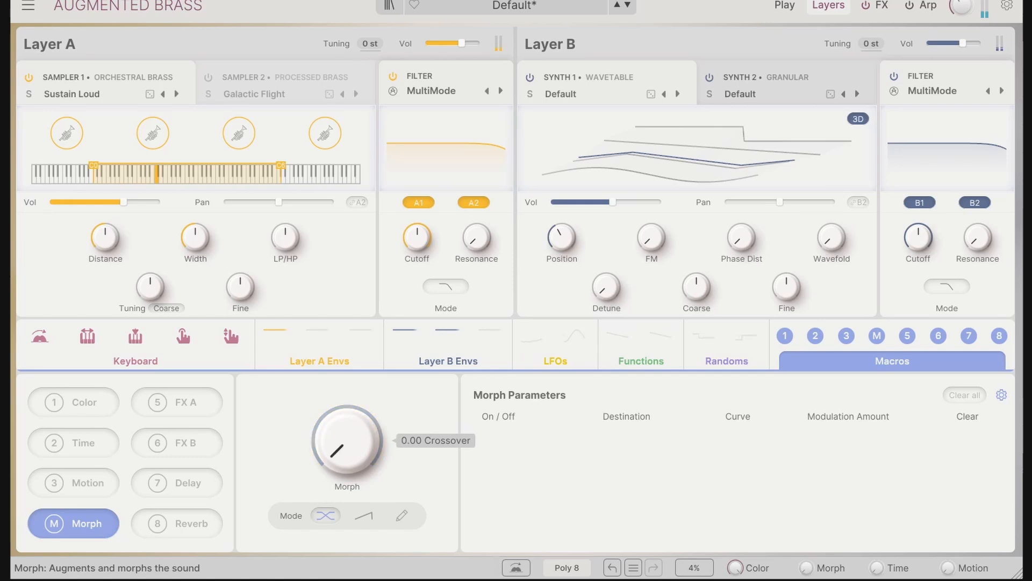
click(401, 515)
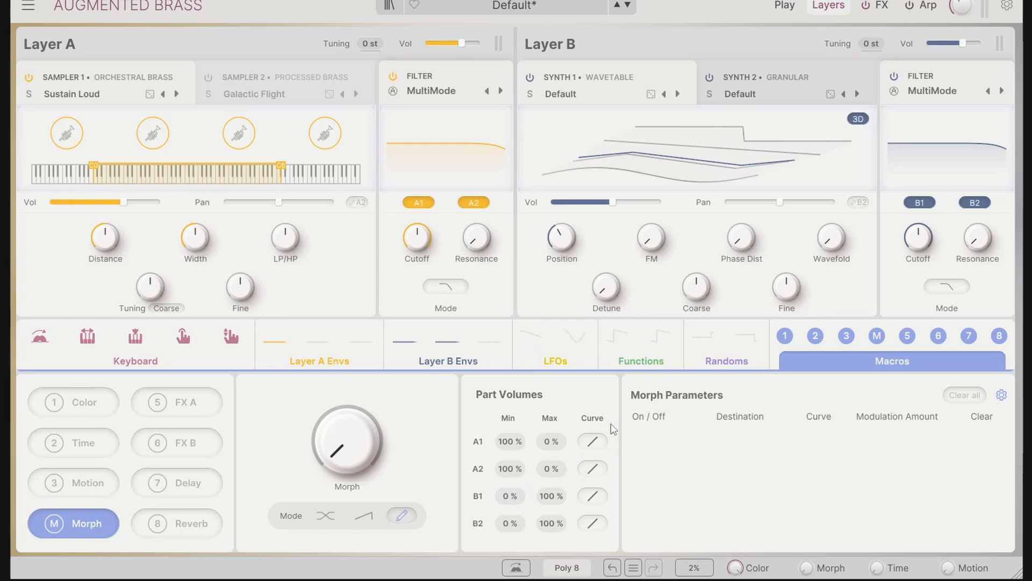
click(325, 515)
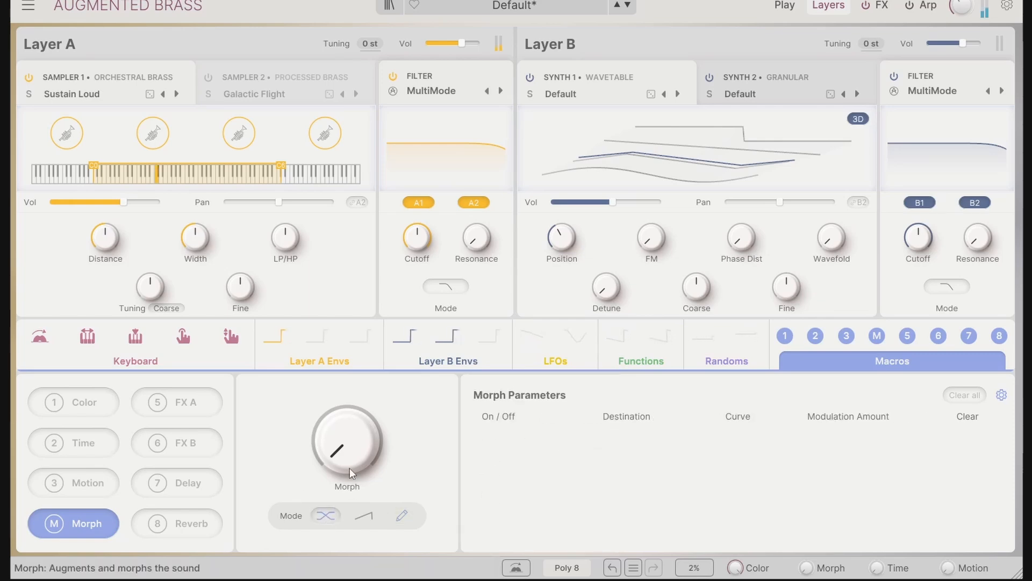
mouse_move(349, 468)
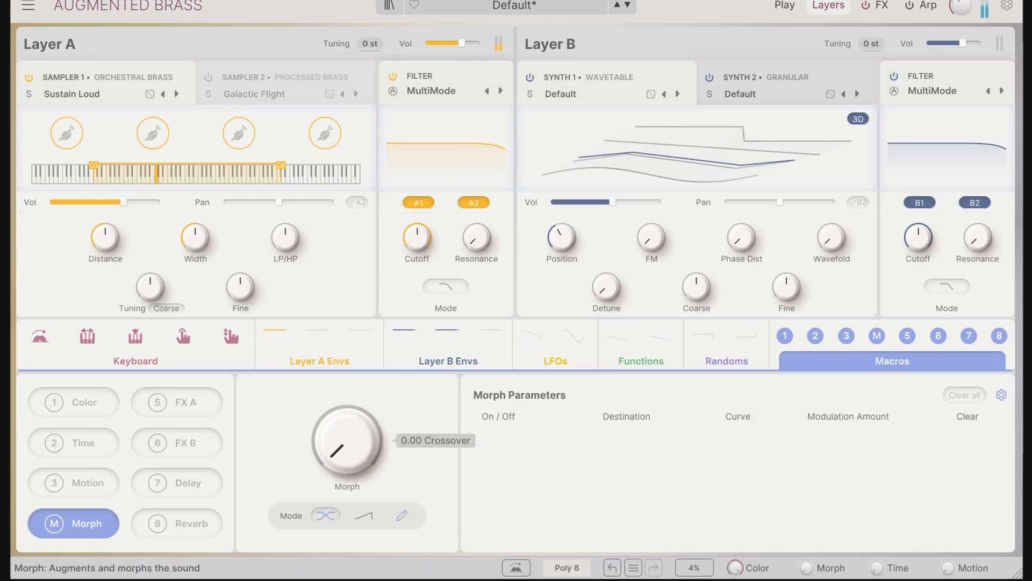
drag(350, 462, 349, 410)
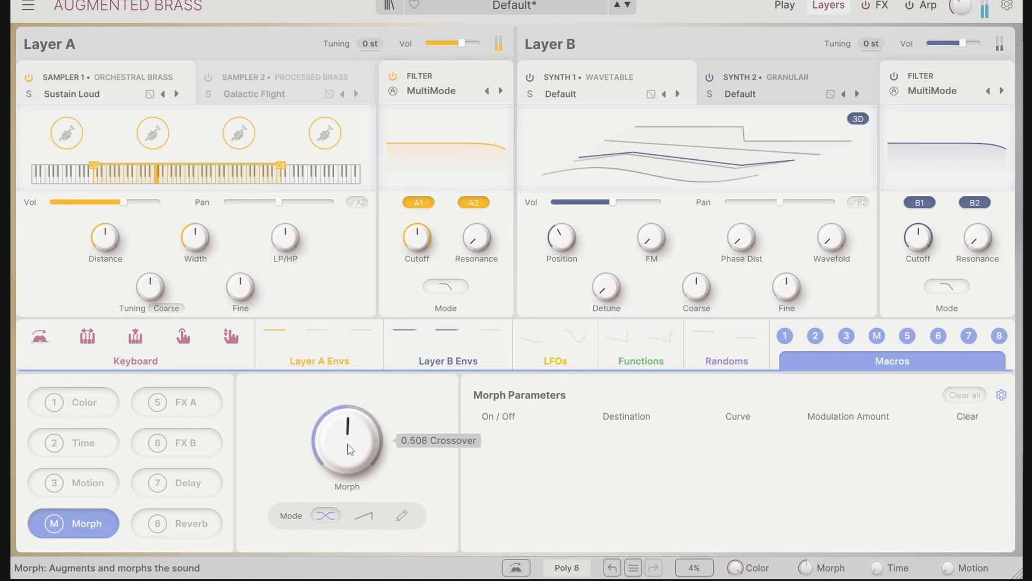
Step: Switch the Morph mode to custom and sweep the Morph macro down to minimum and up to maximum
click(402, 516)
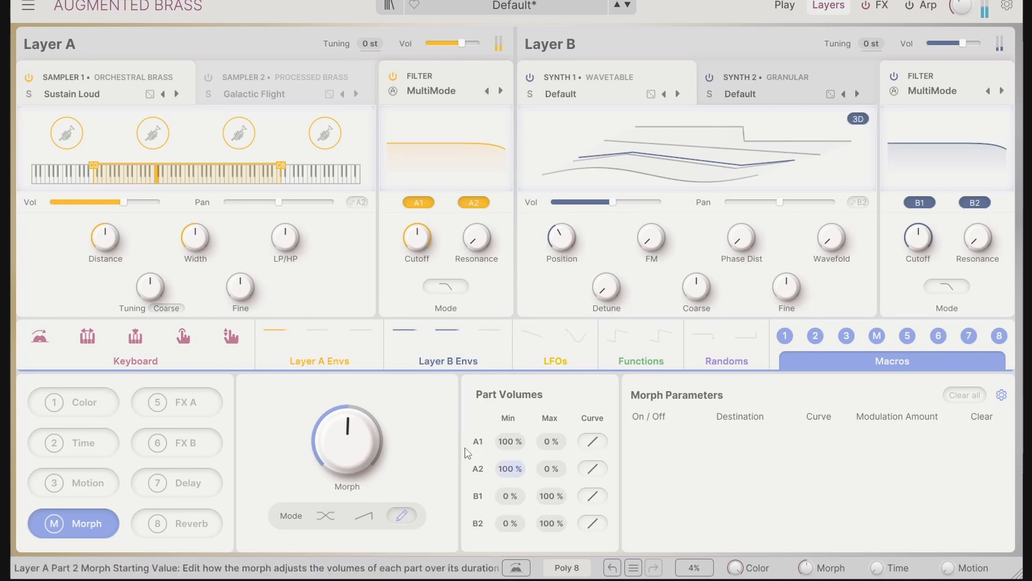
drag(355, 444, 356, 500)
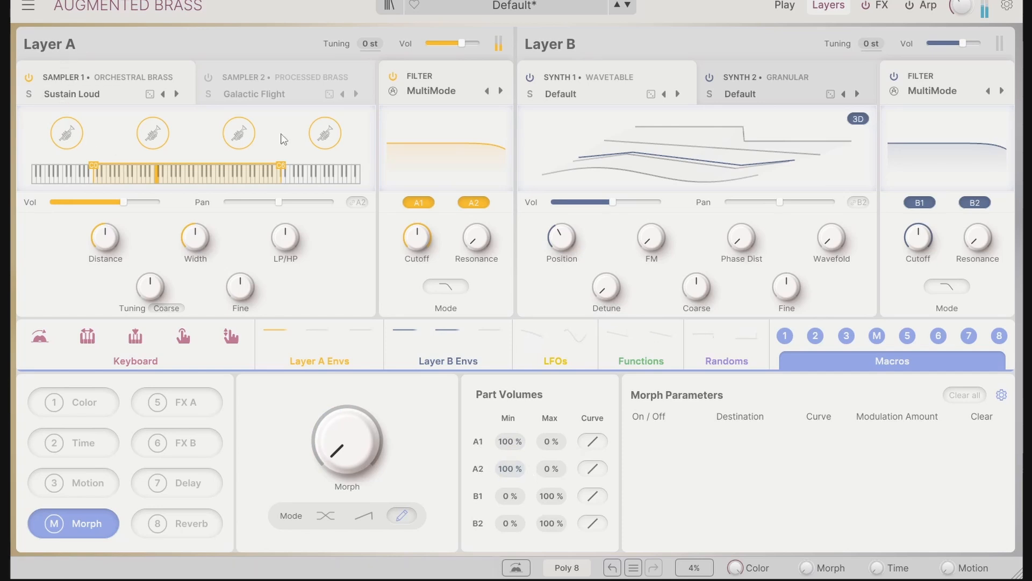
drag(361, 454, 361, 356)
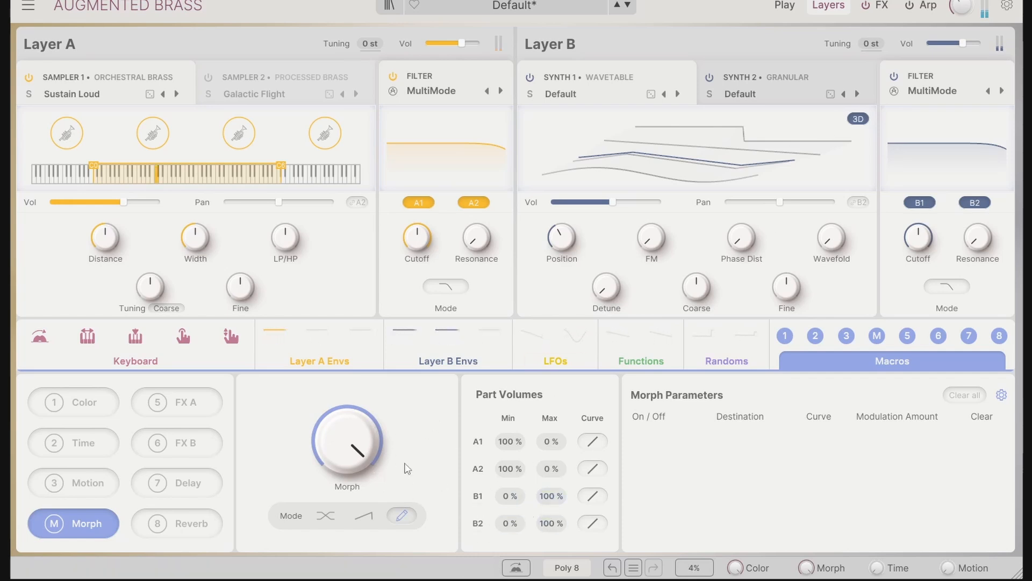
Step: With Morph at minimum, reverse the custom part volumes to 100% min and 0% max for B1, and 0% min and 100% max for A2
drag(346, 441, 347, 495)
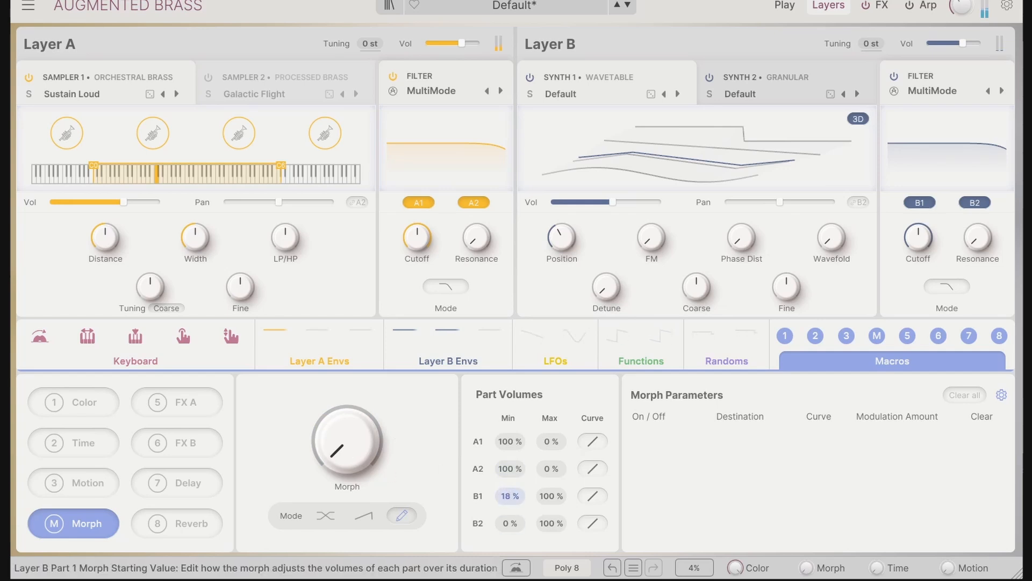
drag(552, 496, 552, 549)
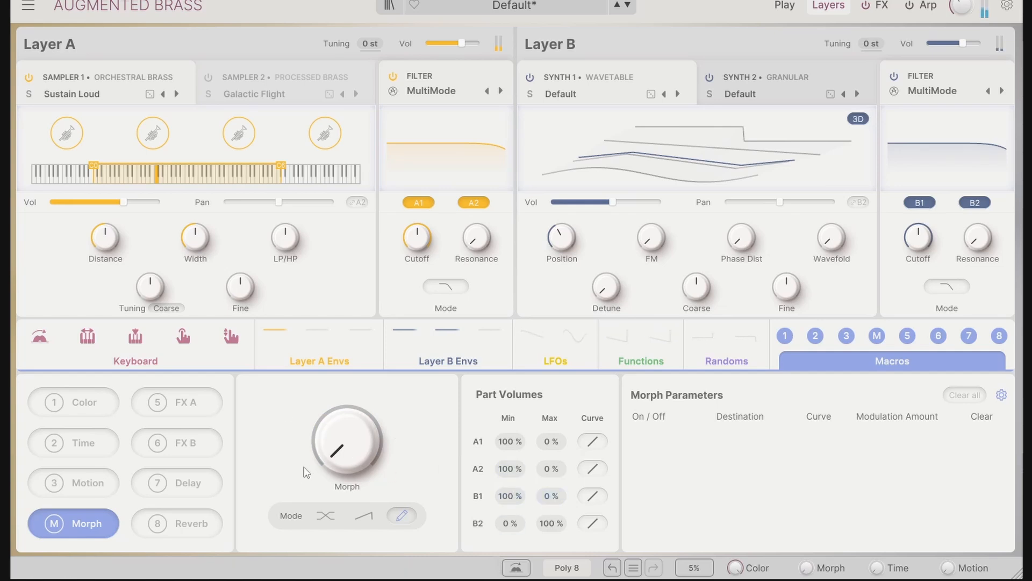
drag(510, 468, 510, 516)
Step: Sweep the Morph macro between minimum and maximum to test the custom part volumes, leaving it slightly above the middle
drag(352, 450, 352, 453)
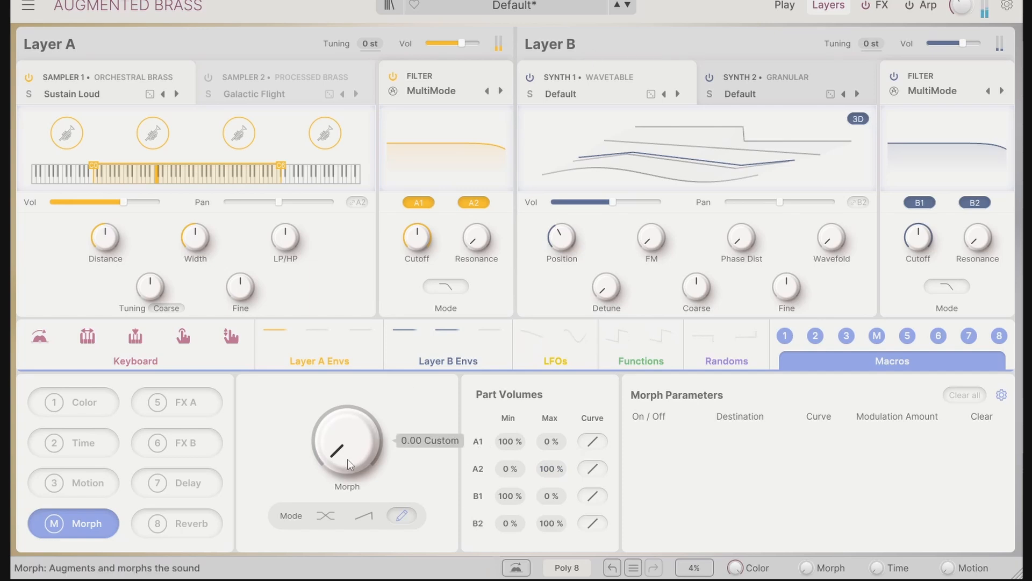
drag(348, 459, 348, 376)
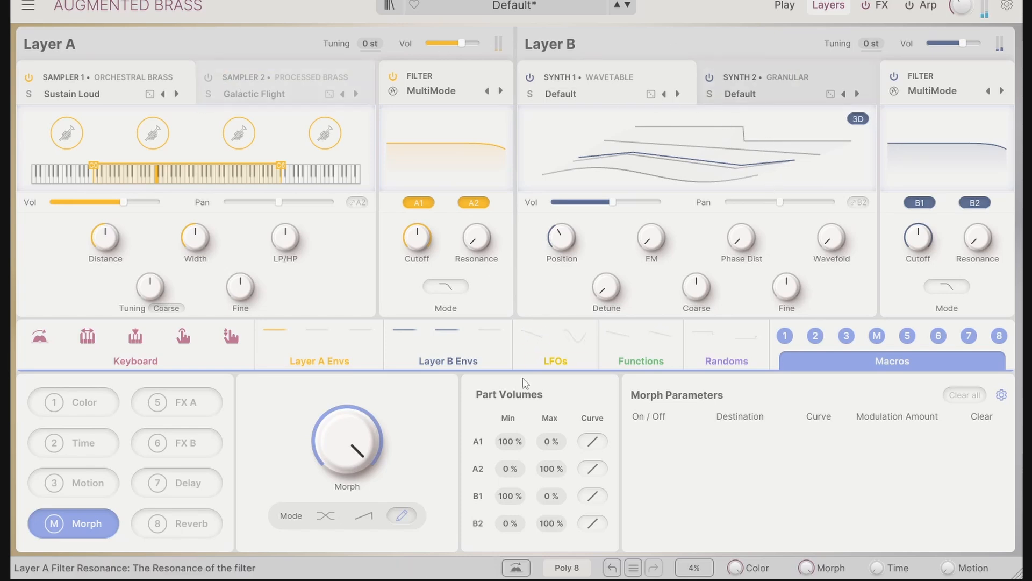
drag(359, 454, 360, 508)
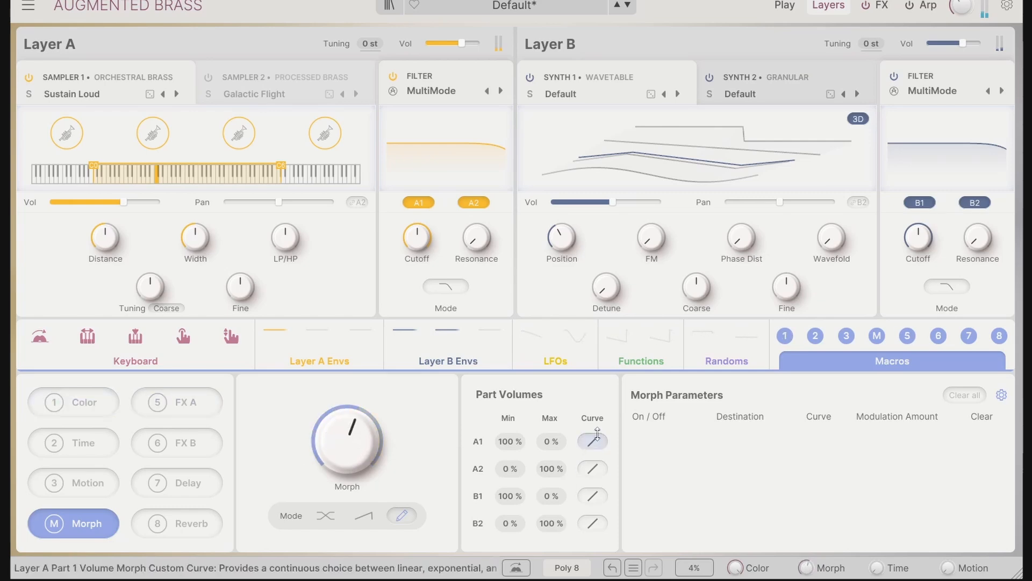
drag(359, 455, 360, 529)
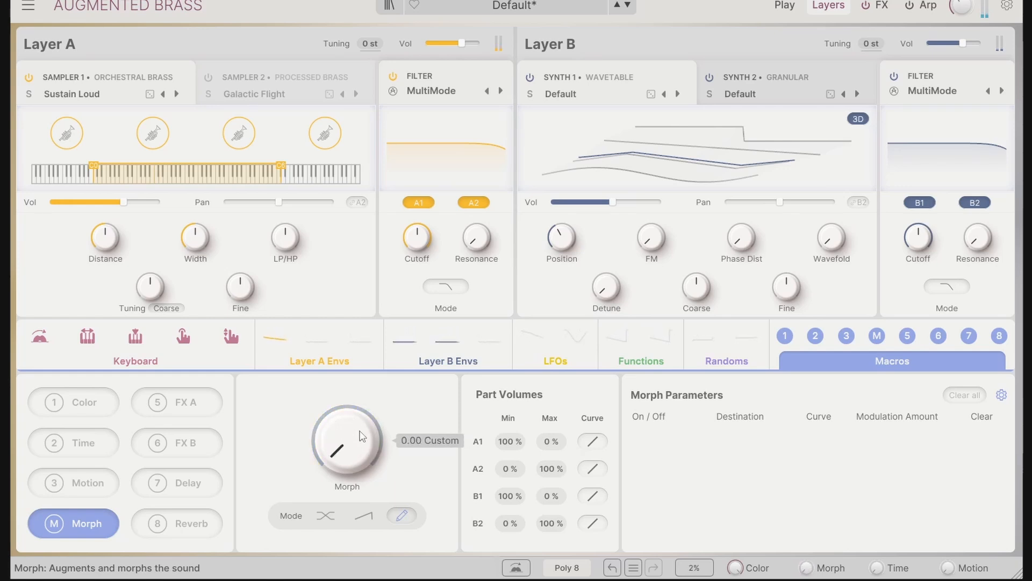
drag(374, 450, 375, 371)
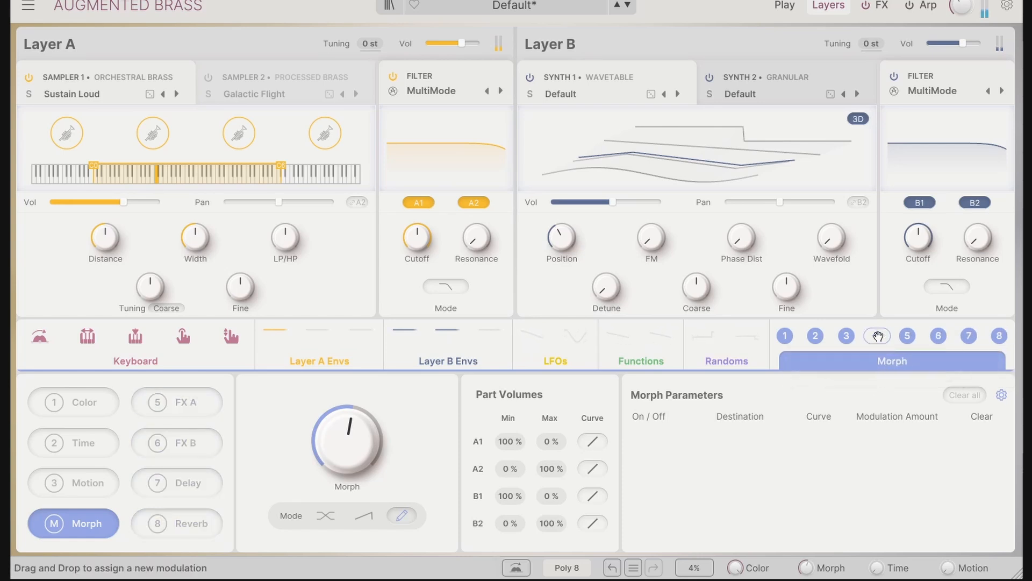
Step: Assign the Morph macro to Filter A's Cutoff and Resonance, and adjust Morph to test both modulations
drag(878, 336, 418, 261)
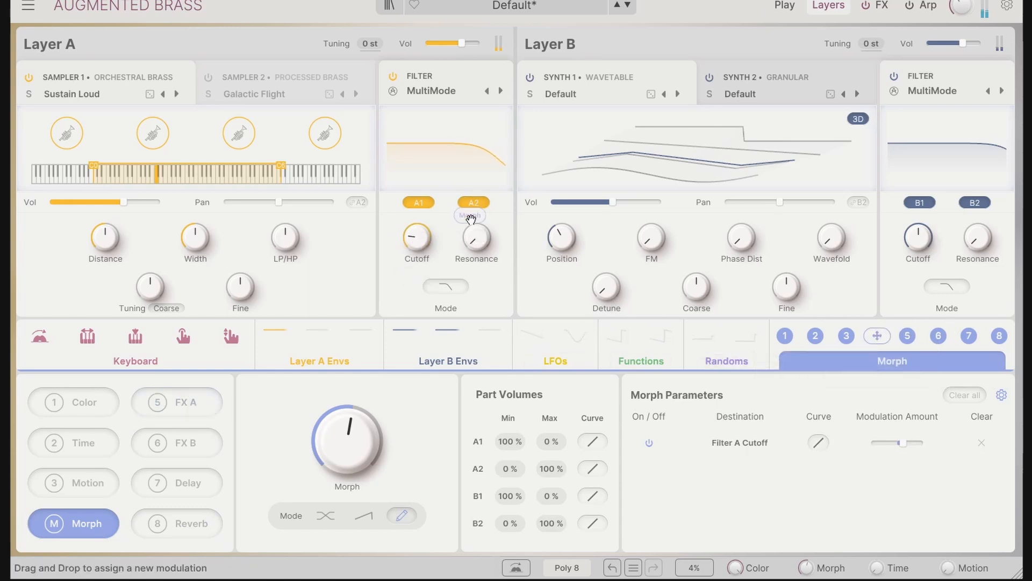
drag(877, 336, 479, 247)
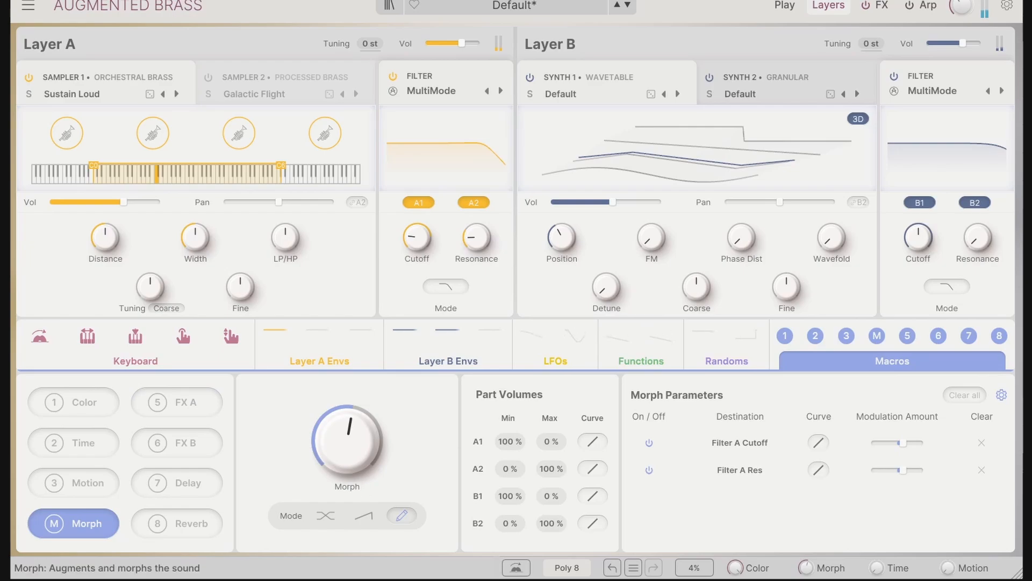
mouse_move(352, 457)
mouse_down()
mouse_move(352, 484)
mouse_move(352, 473)
mouse_up()
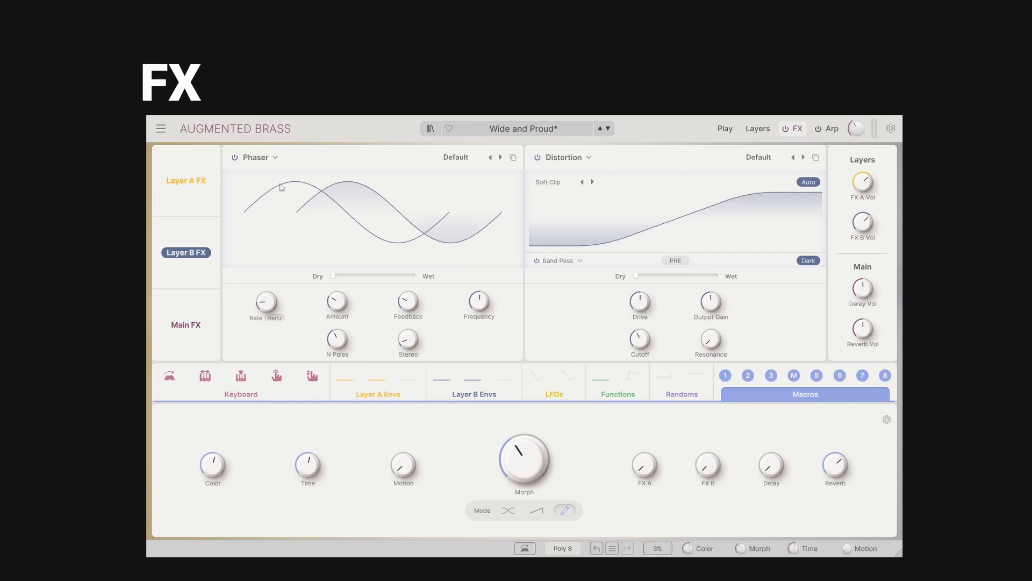
Step: Compare the Layer A FX with the Layer B FX, and view the effect types available for Layer A's first slot
click(186, 180)
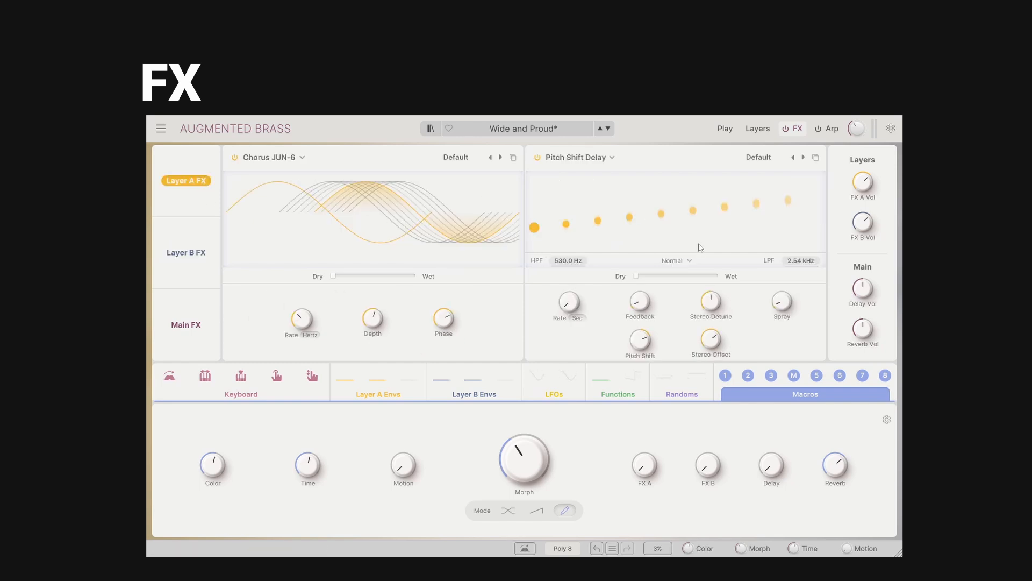
click(177, 257)
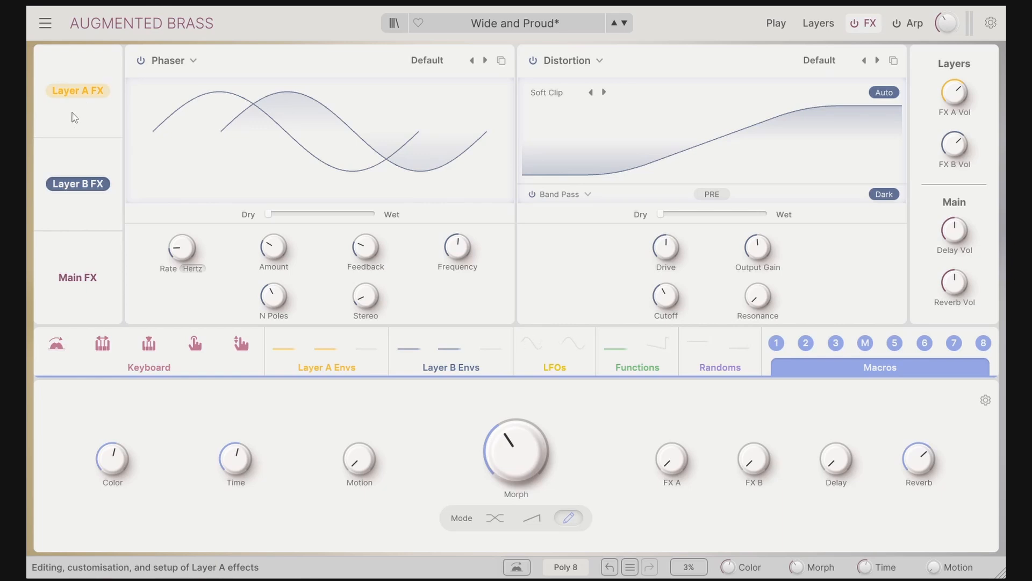
click(94, 95)
click(218, 68)
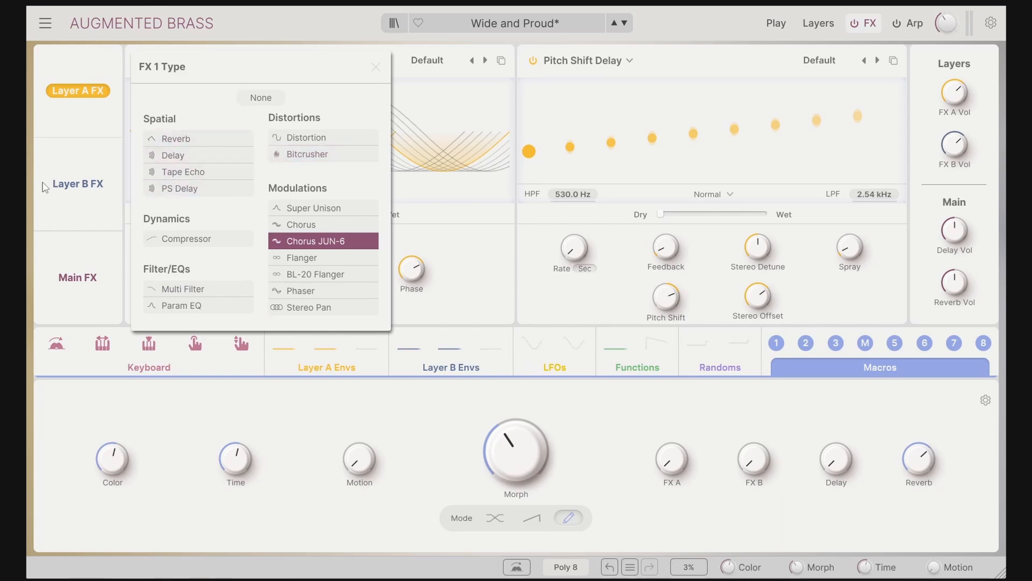
click(78, 184)
click(78, 183)
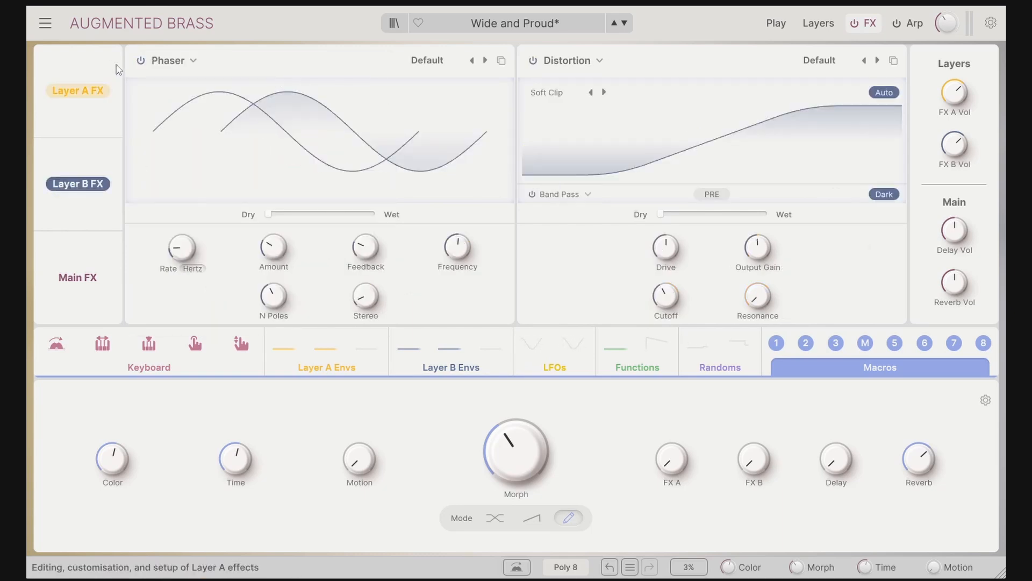
Step: Review the Layer A and Layer B sound sources on the Layers page, and return to the FX page
mouse_move(955, 94)
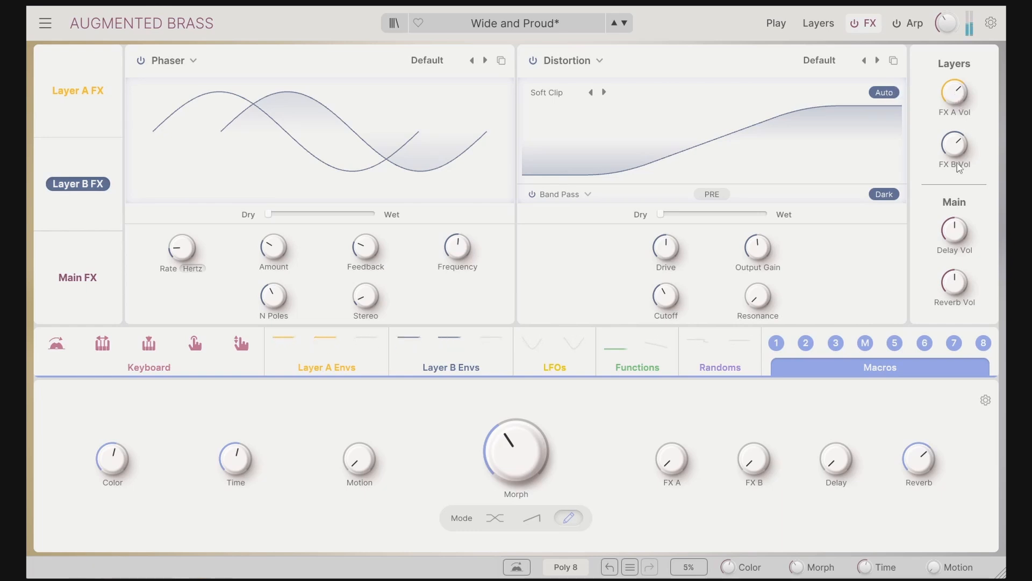
click(815, 26)
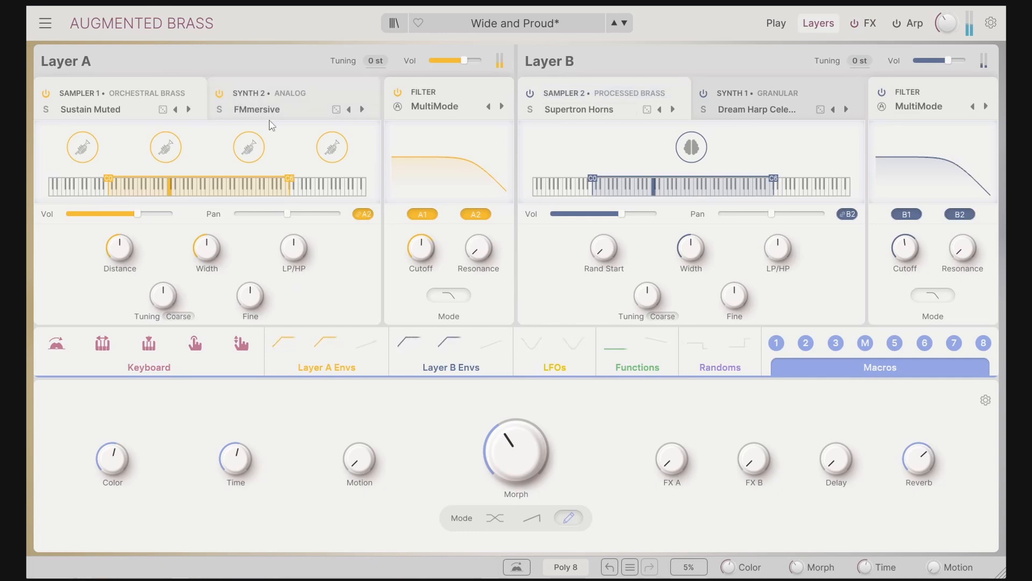
click(864, 24)
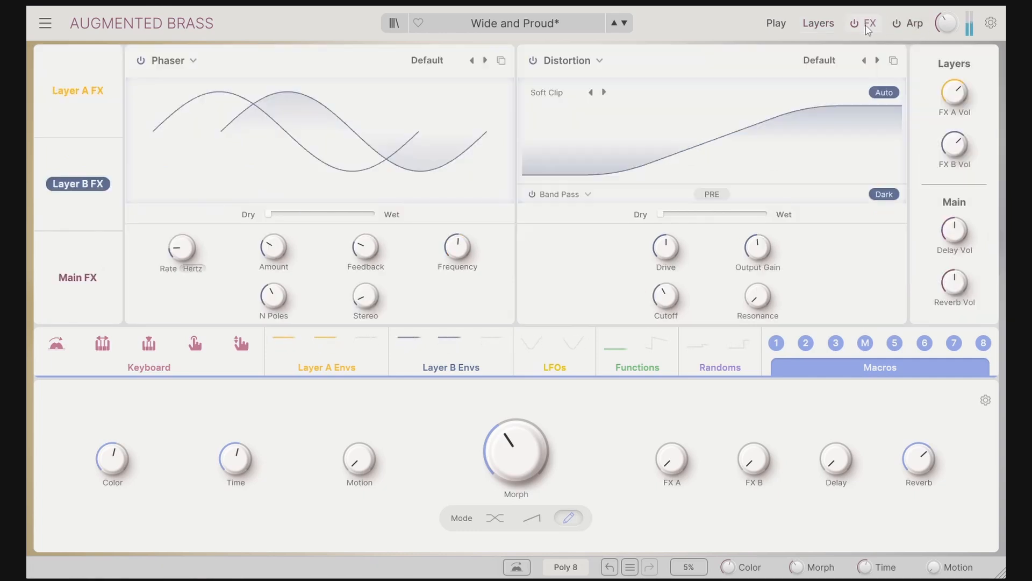
Step: Lower the FX A volume to -70.0 dB and the FX B volume to minimum, and raise both back to about 0 dB
drag(940, 93, 940, 140)
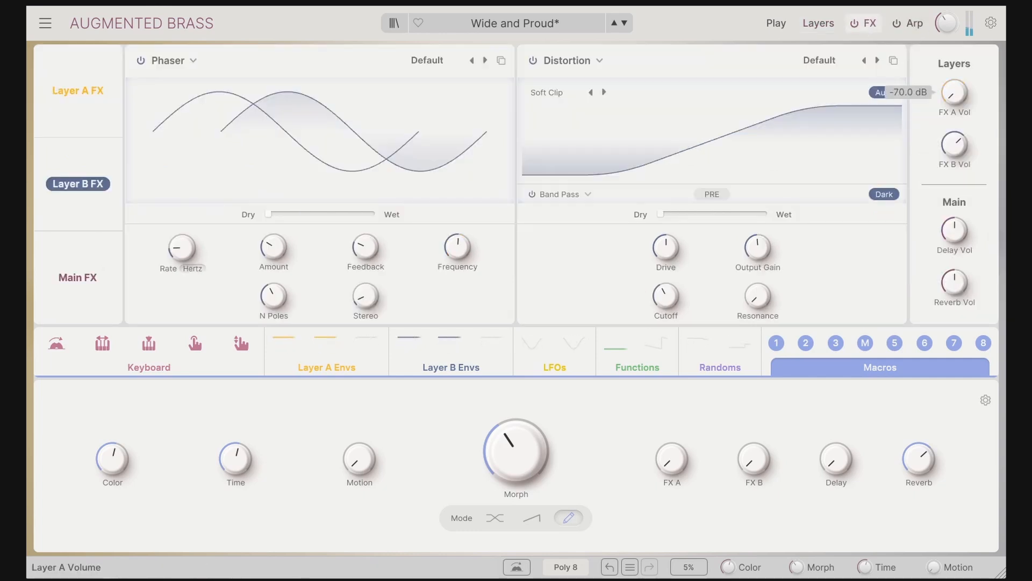
drag(955, 94, 957, 215)
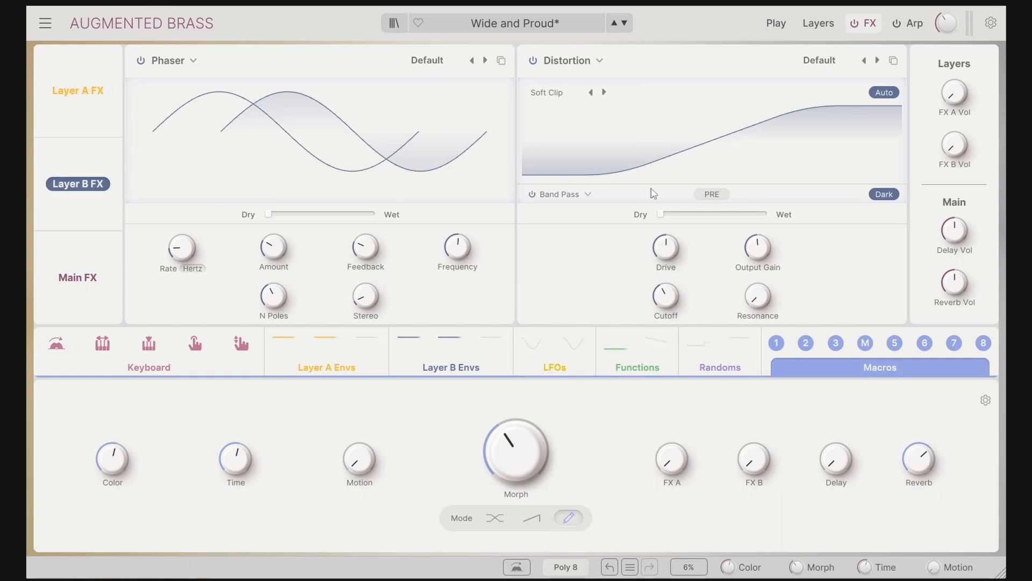
drag(955, 92, 954, 55)
drag(955, 144, 955, 110)
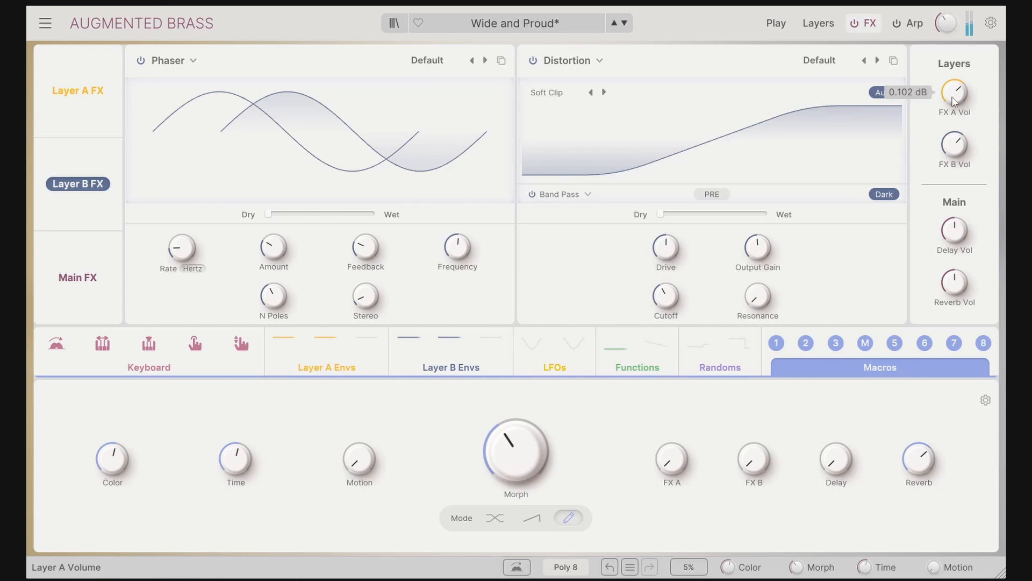
Step: Show the Main FX and switch the delay type to Pitch Shift, to Tape, and back to Digital
click(96, 284)
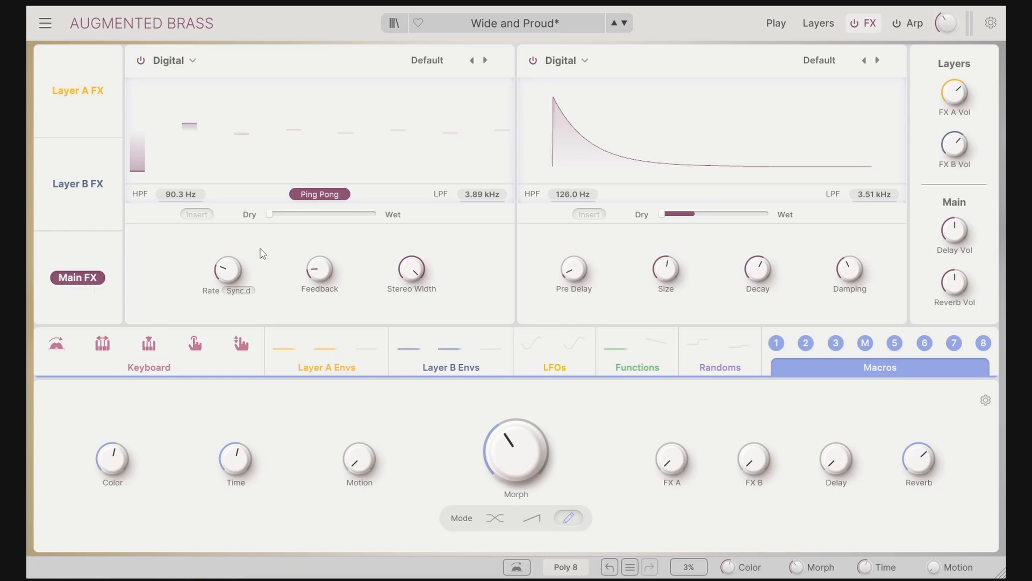
click(192, 60)
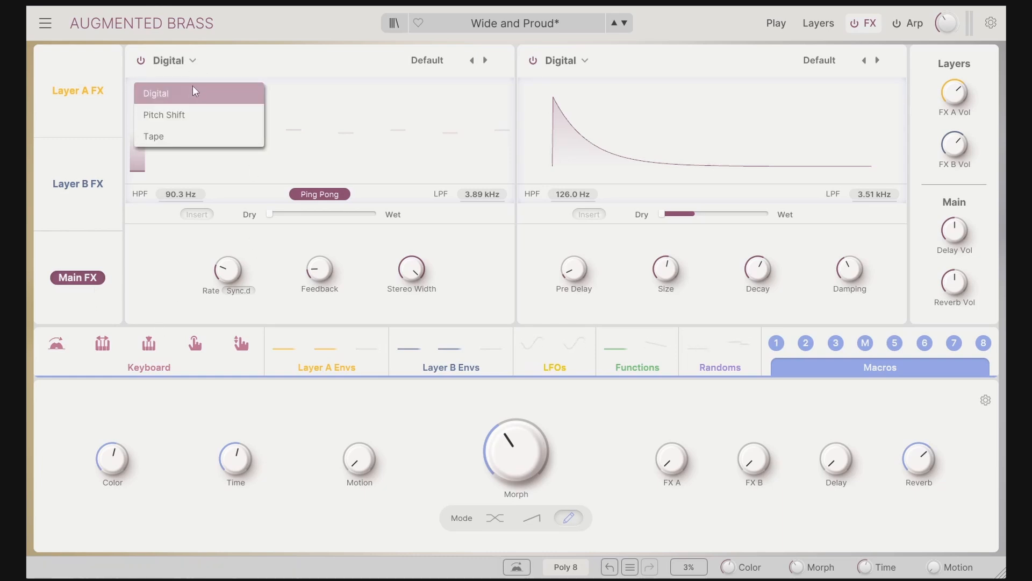
click(176, 115)
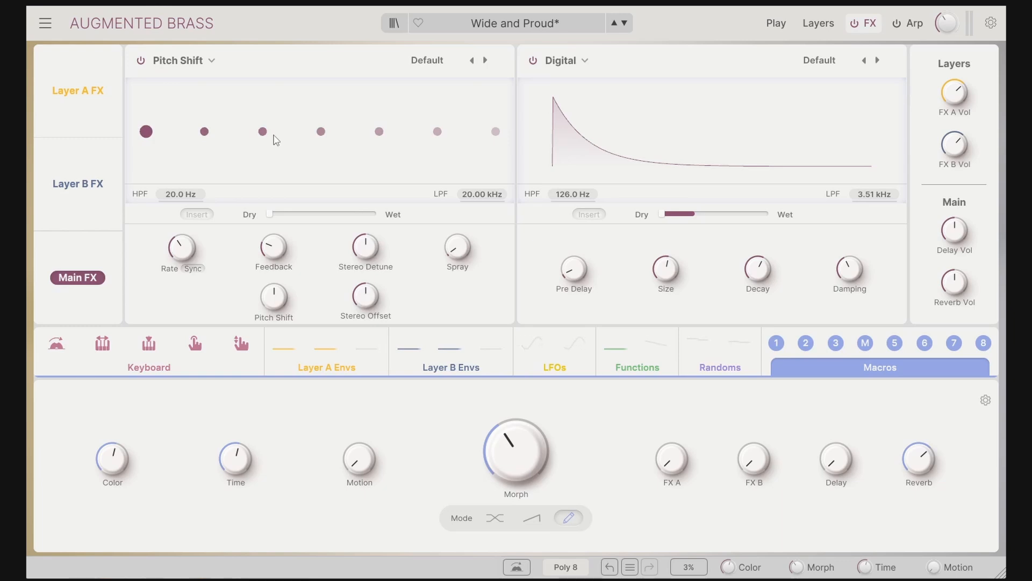
click(207, 73)
click(184, 137)
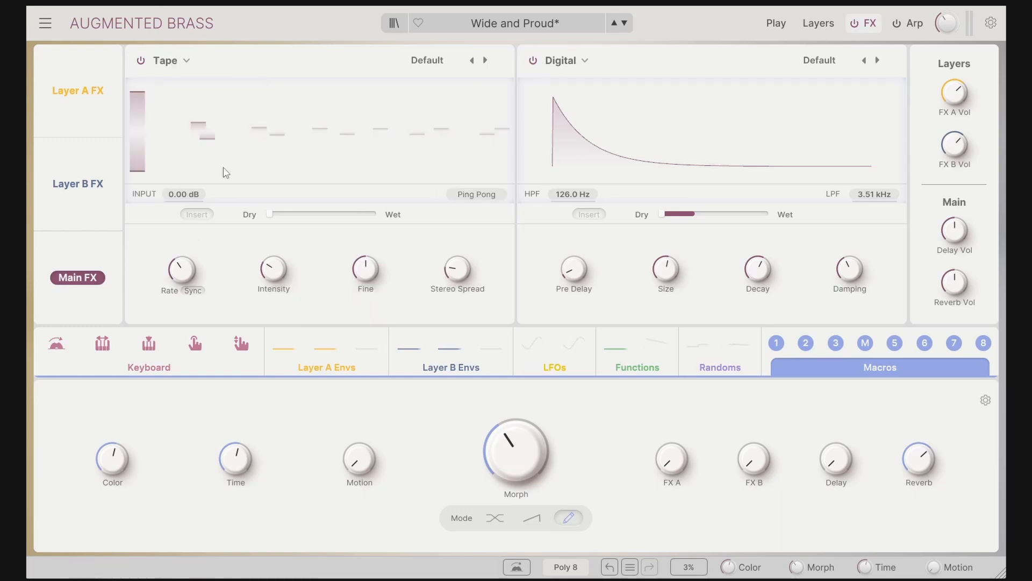
click(190, 64)
click(189, 93)
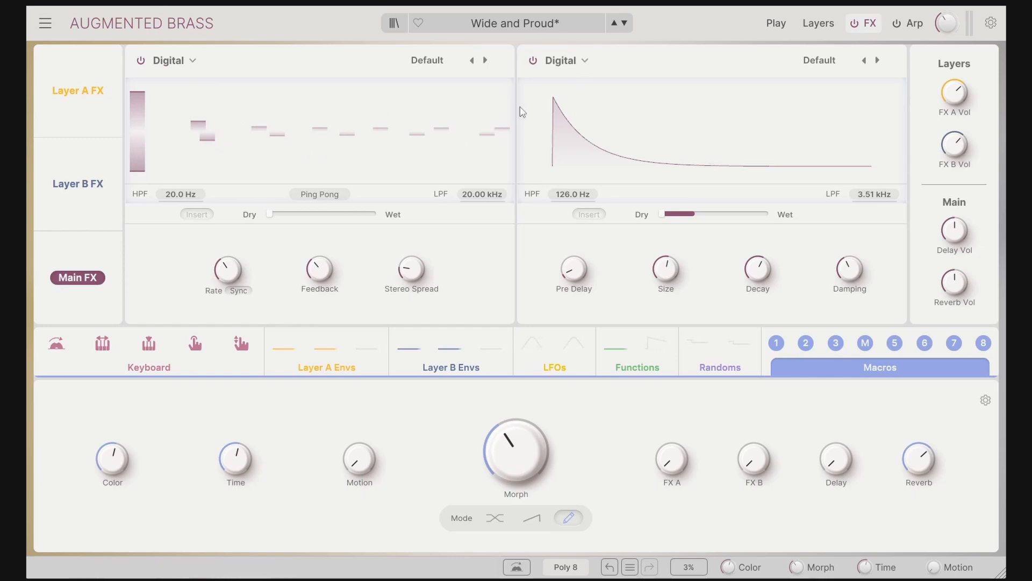
Step: Change the Main FX reverb type to Convolution
click(590, 67)
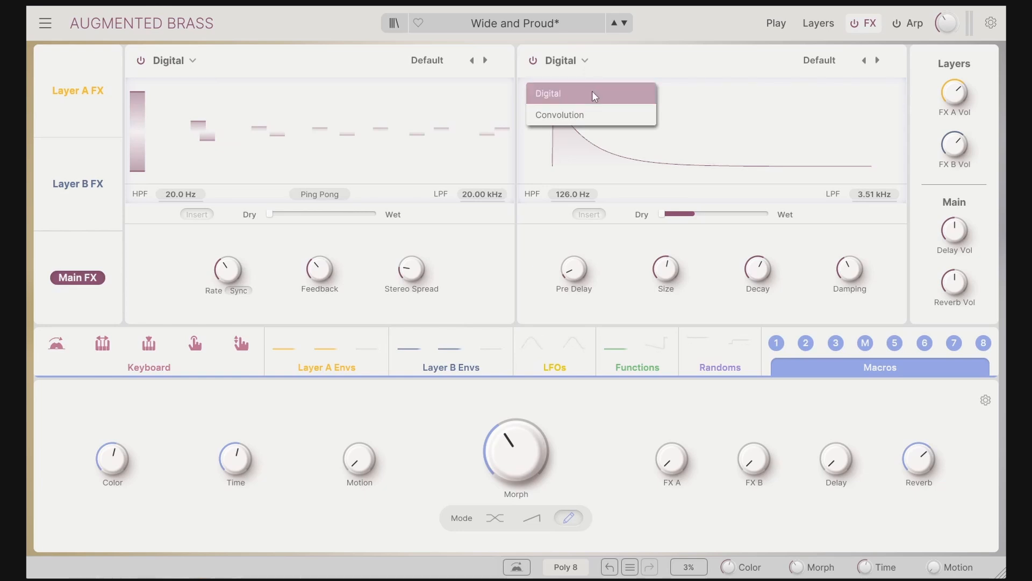
click(593, 94)
click(574, 63)
click(576, 115)
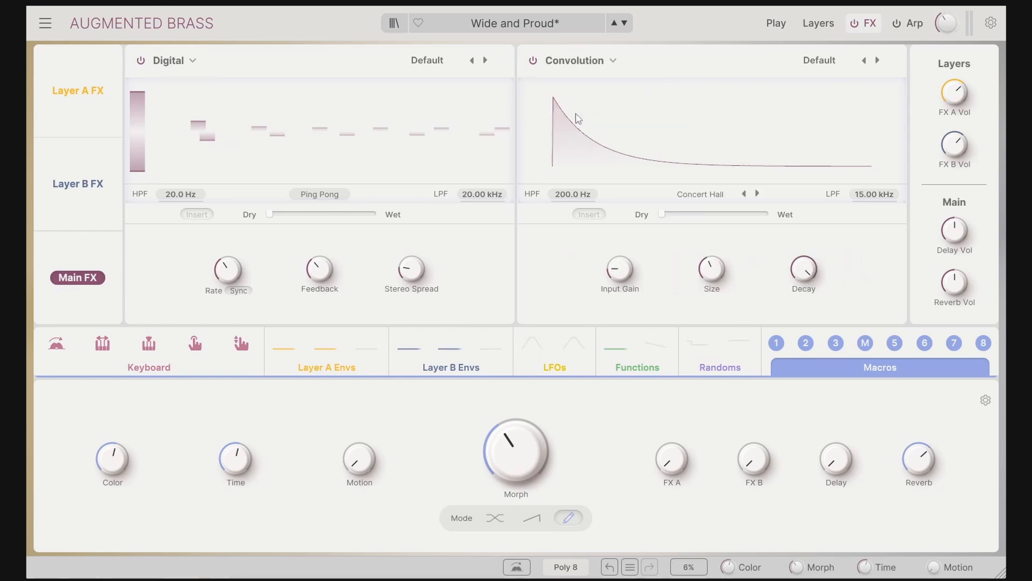
Step: Compare the effect types offered in Layer A's first slot with the Main FX delay types, and return to the Layer A FX
click(82, 96)
click(195, 65)
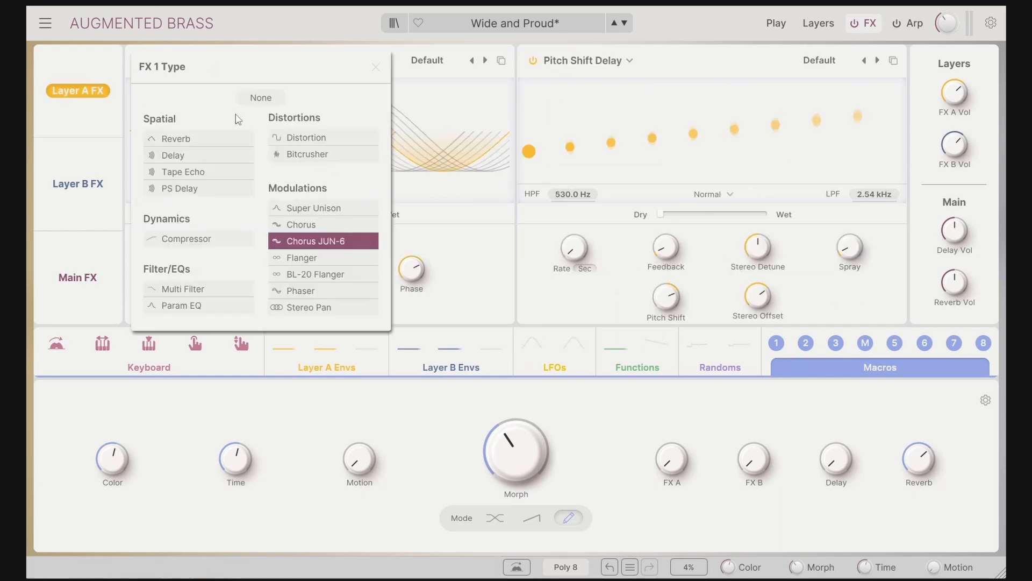
click(75, 278)
click(75, 278)
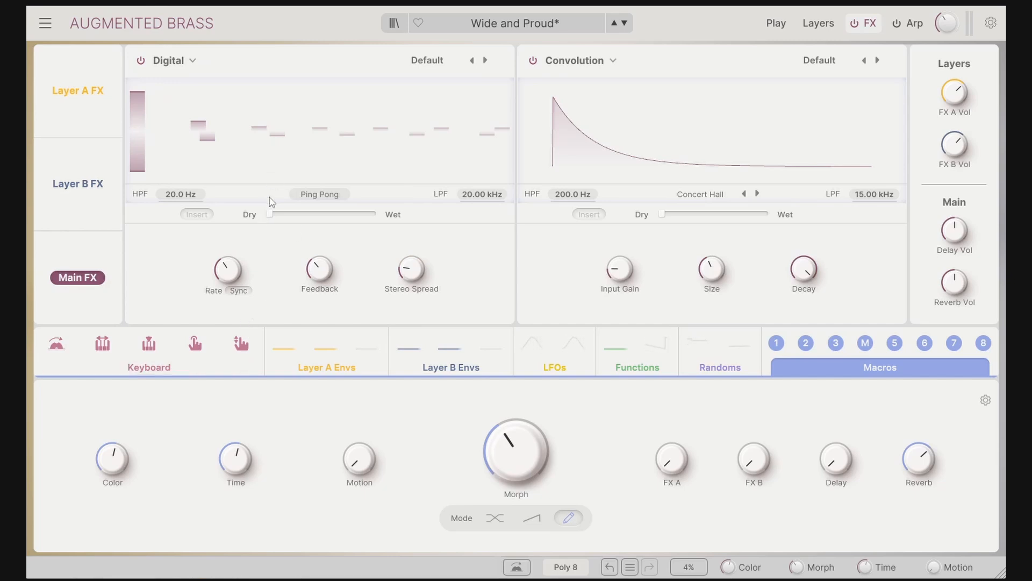
click(192, 62)
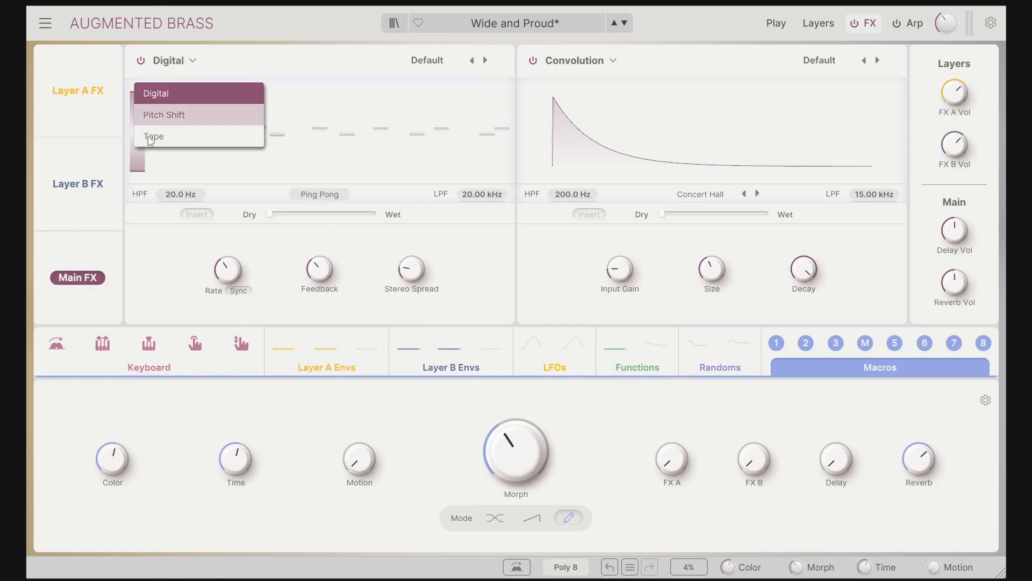
click(266, 42)
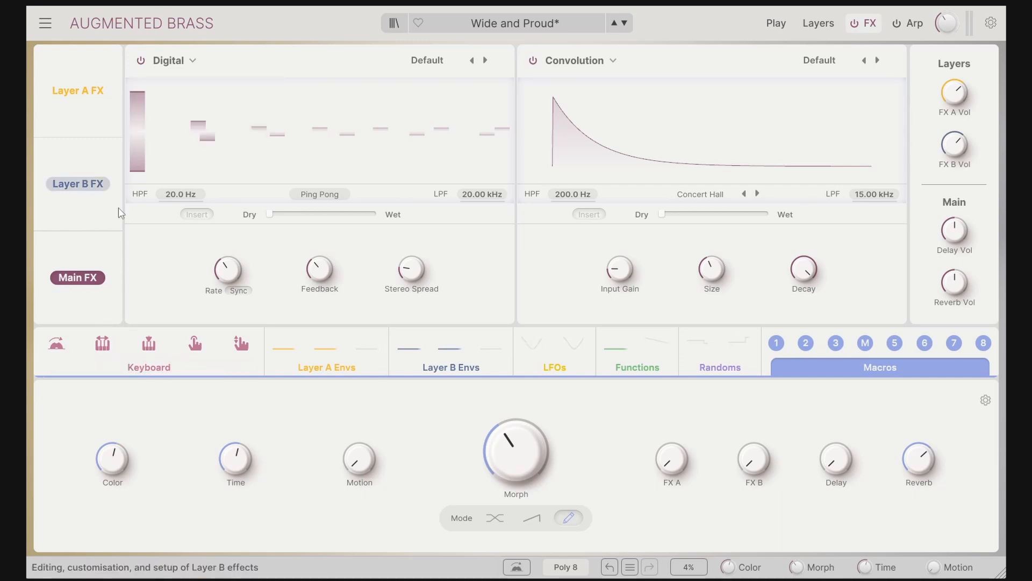
click(86, 93)
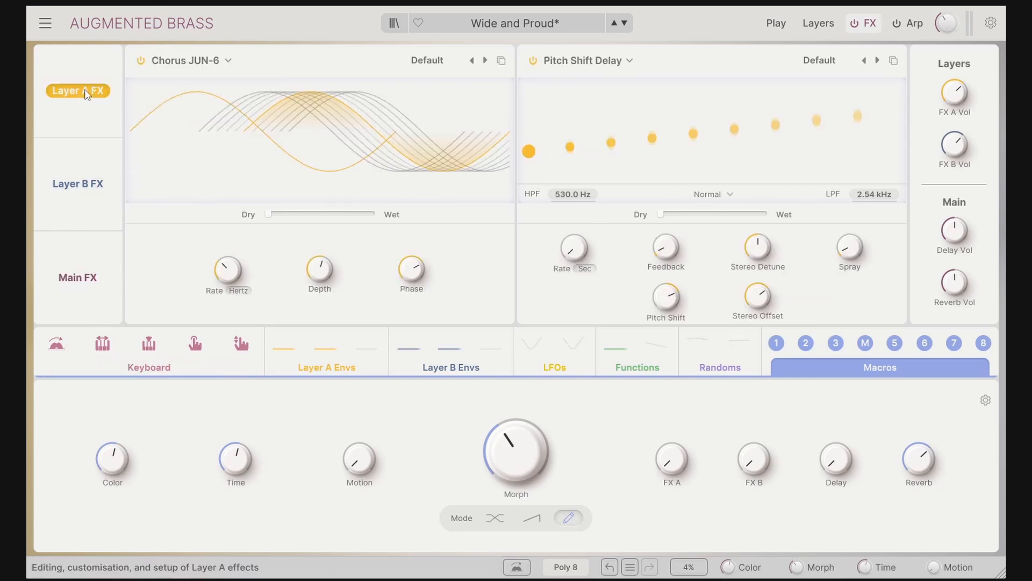
Step: Show the Main FX, switch its delay and reverb off, and switch both back on
click(188, 64)
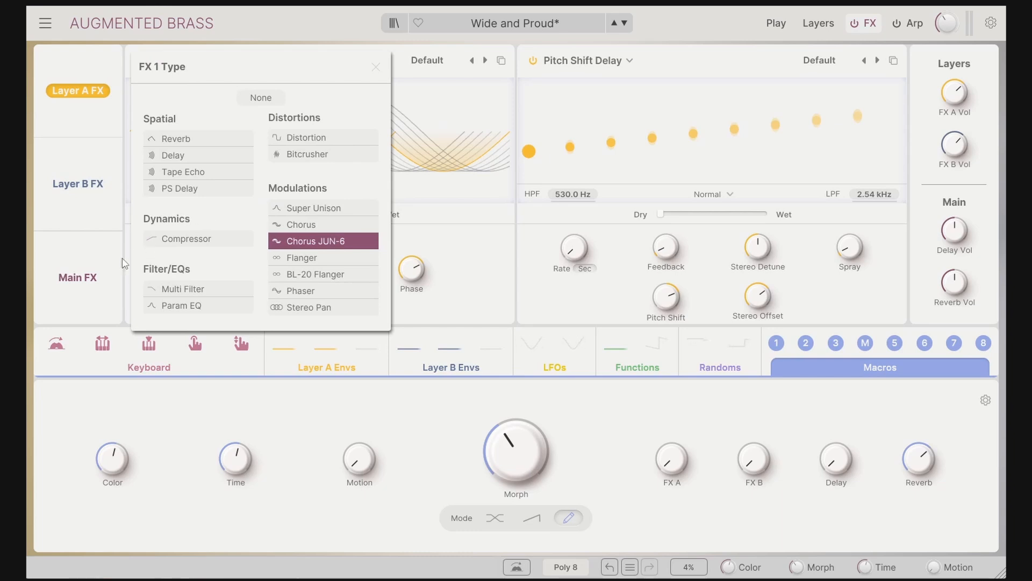
click(77, 282)
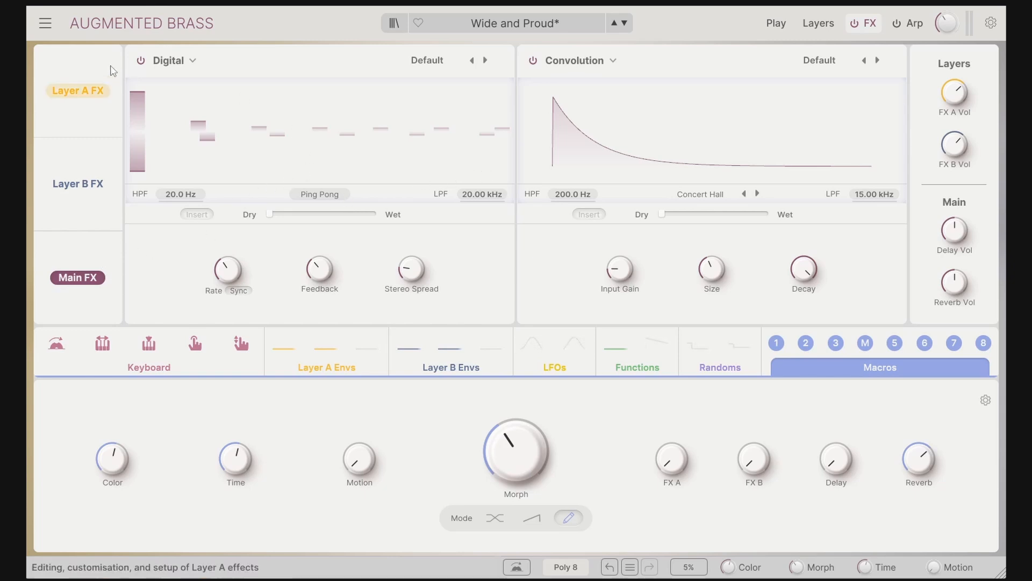
click(141, 60)
click(533, 60)
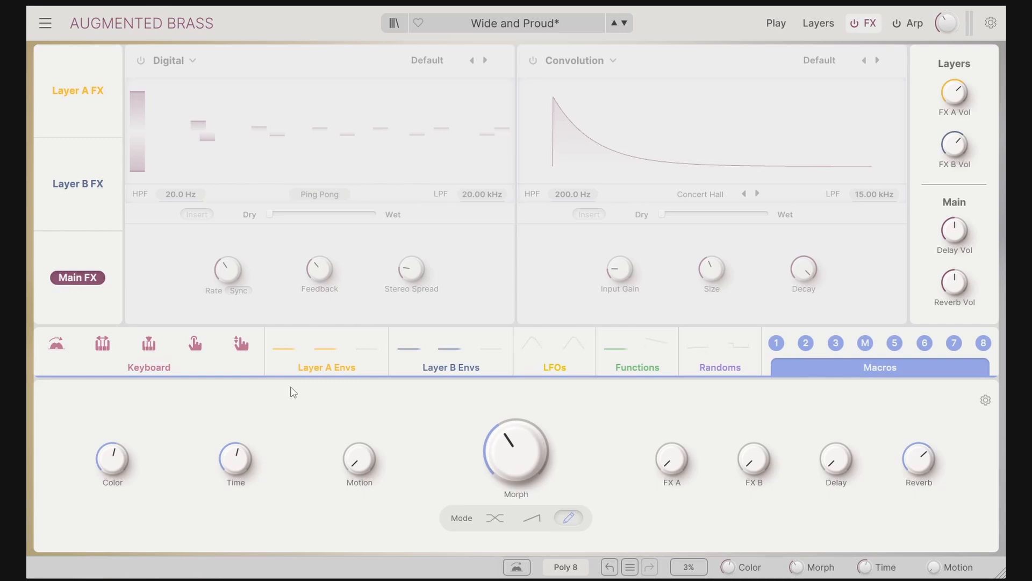
click(141, 61)
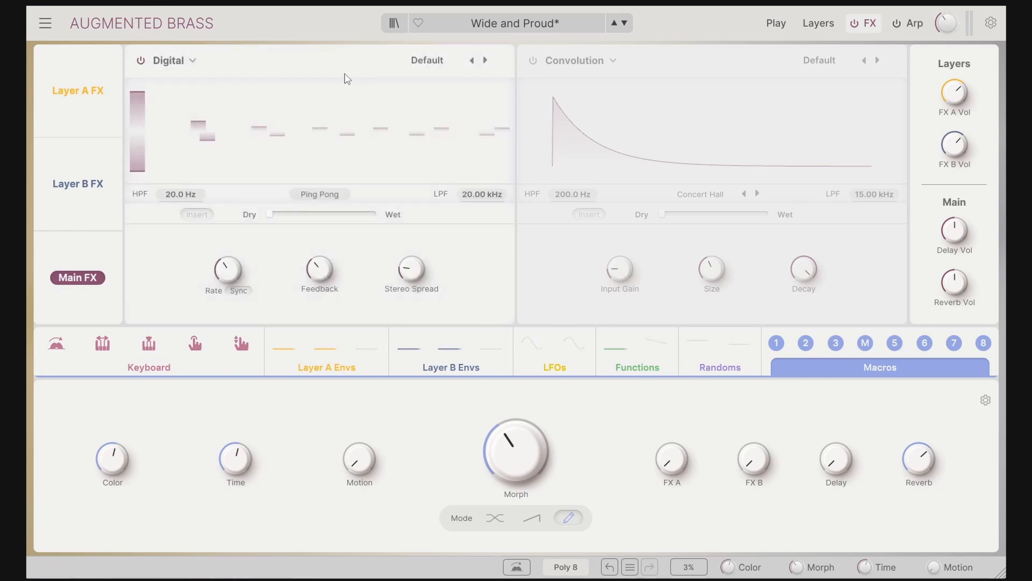
click(532, 62)
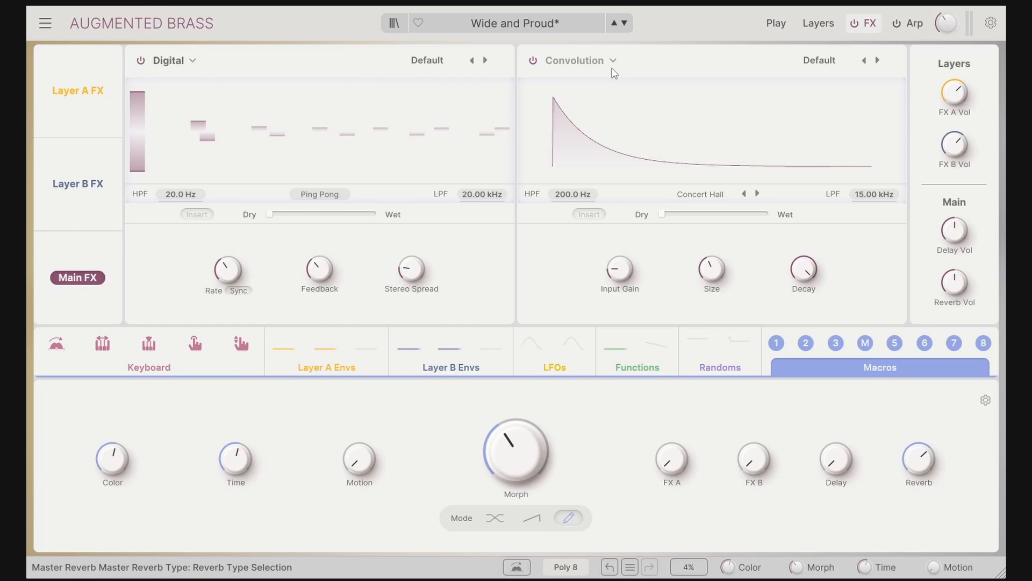
Step: Return to the Layer A FX and load Delay into both of its effect slots
click(80, 92)
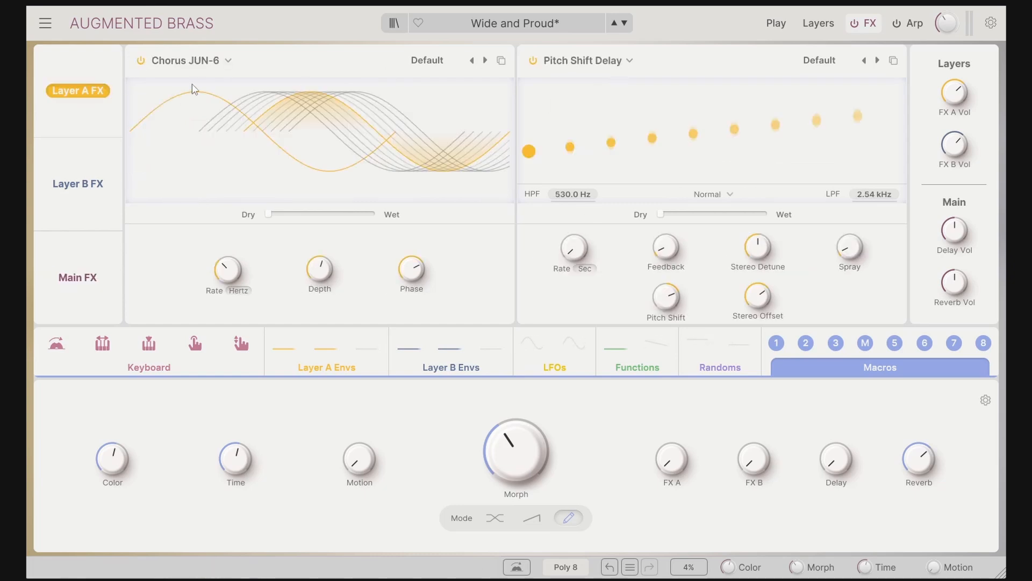
click(211, 66)
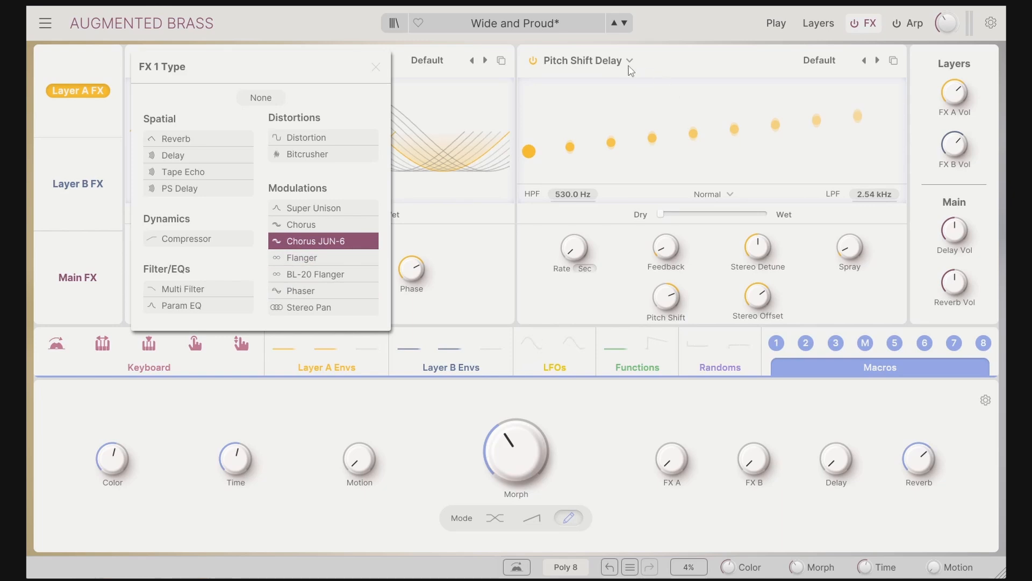
click(190, 154)
click(614, 61)
click(578, 155)
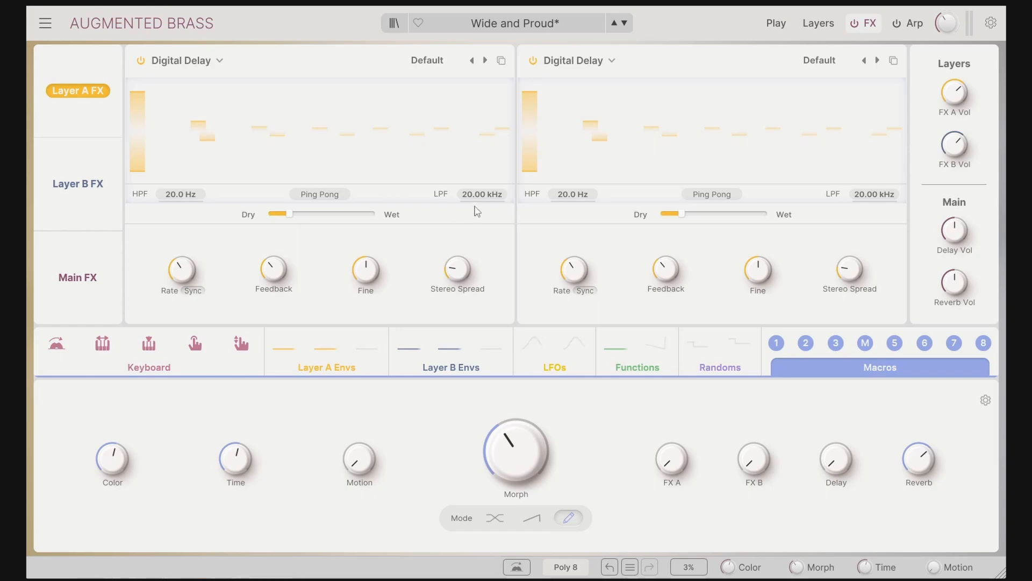
click(111, 264)
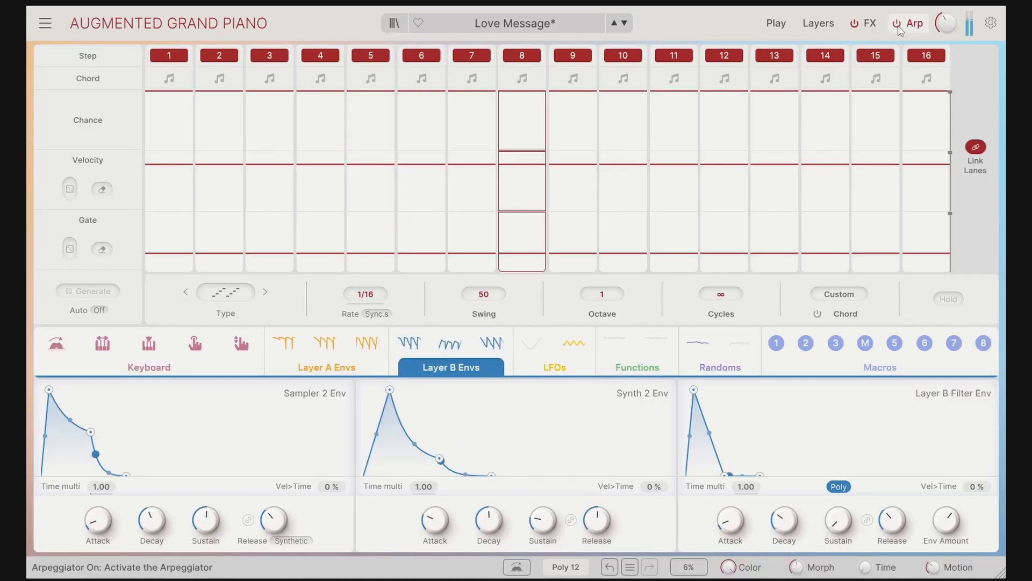
Step: Show the Keyboard settings and change the arpeggiator type to Down, to Up/Down Exc, and to Up/Down In
click(161, 368)
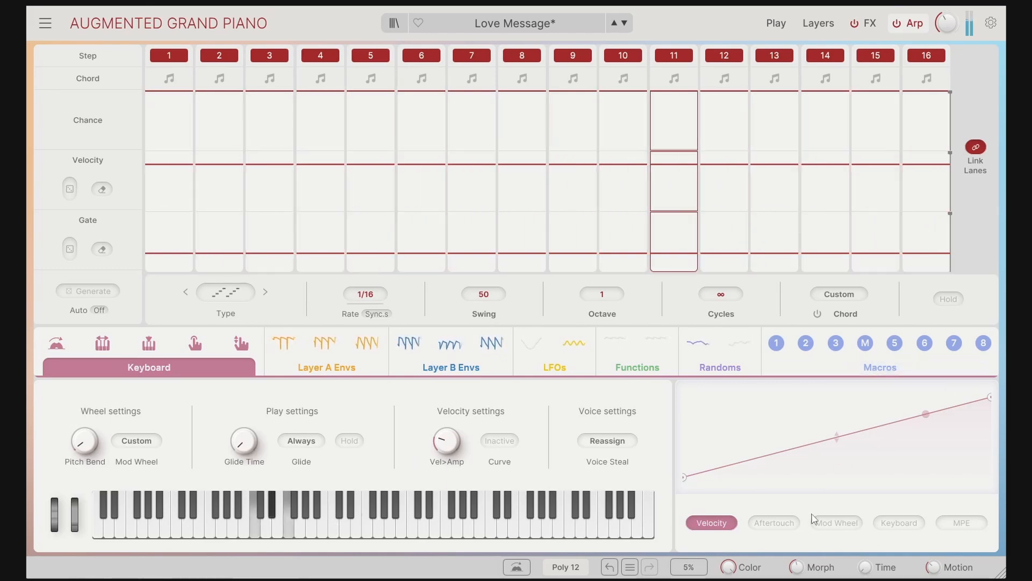
click(227, 294)
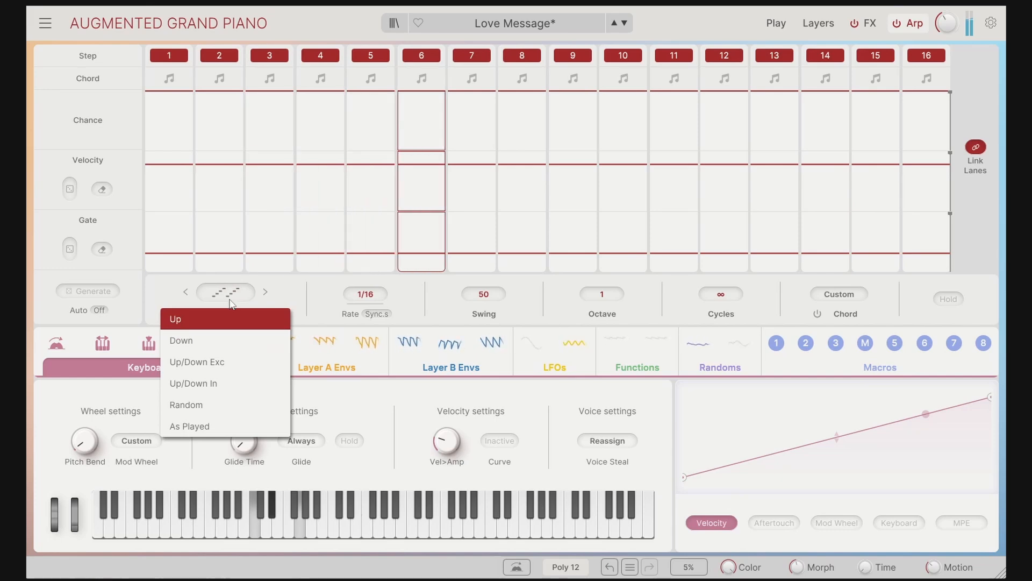
click(206, 342)
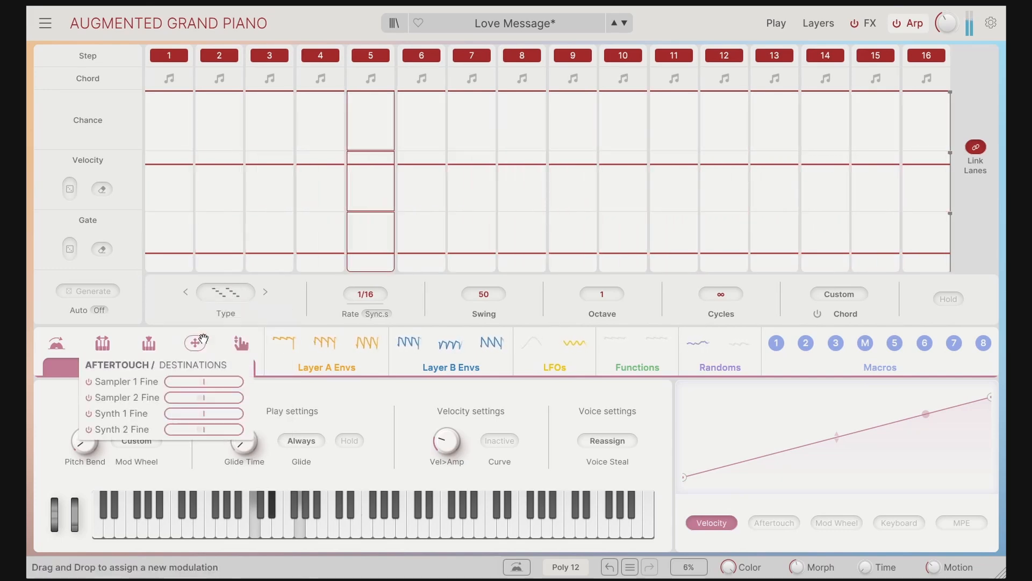
click(226, 293)
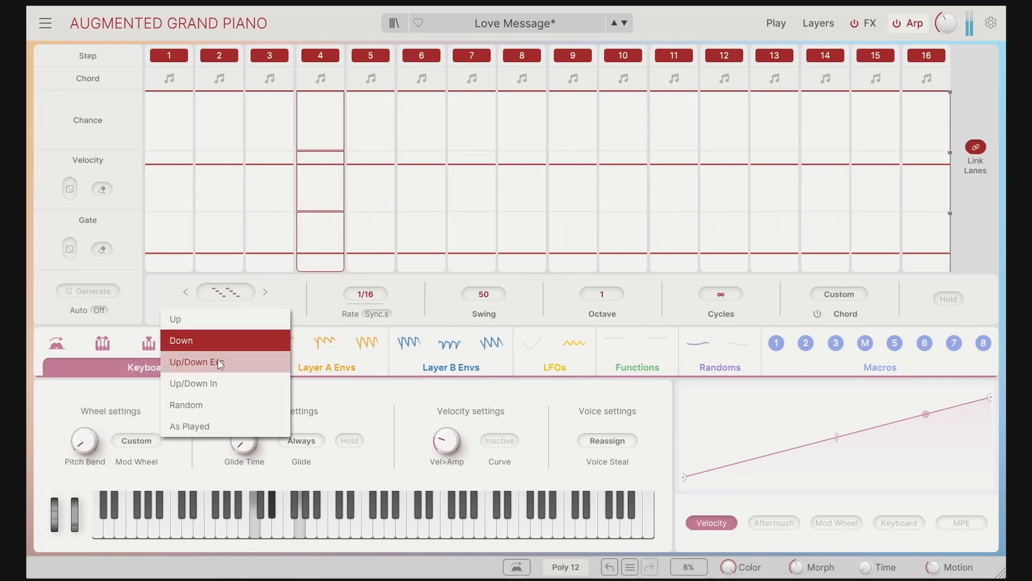
click(218, 362)
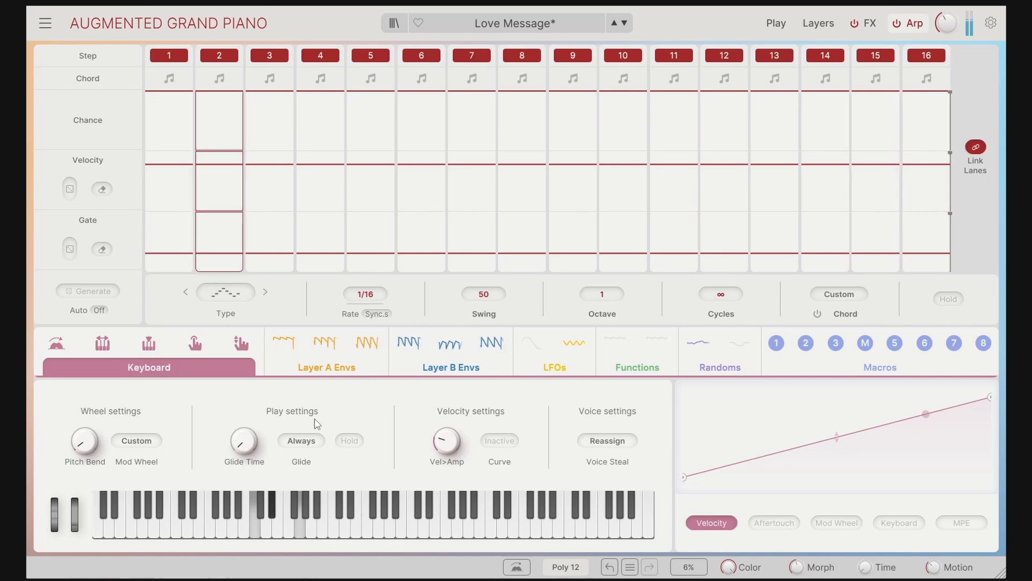
click(241, 297)
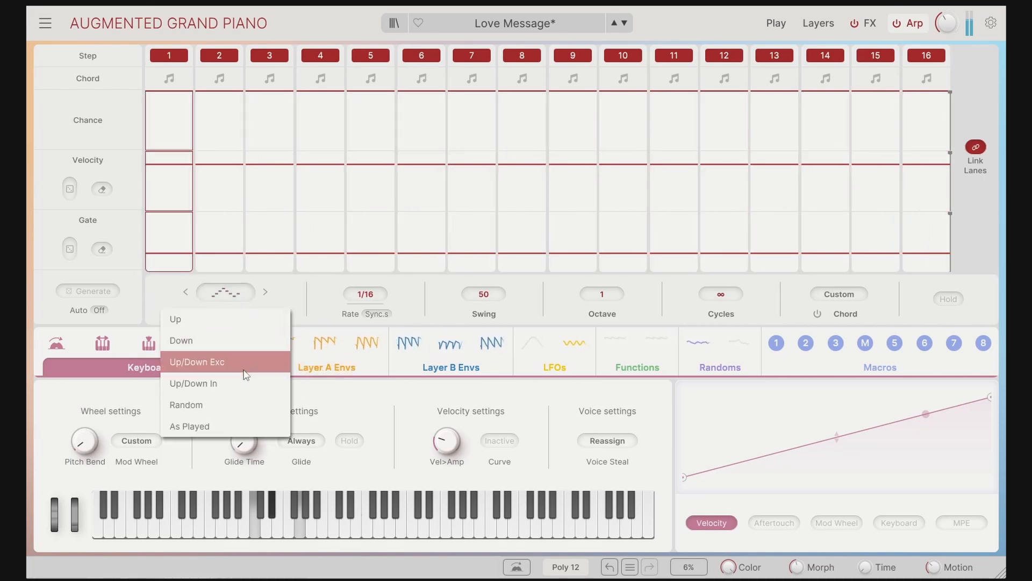
click(231, 379)
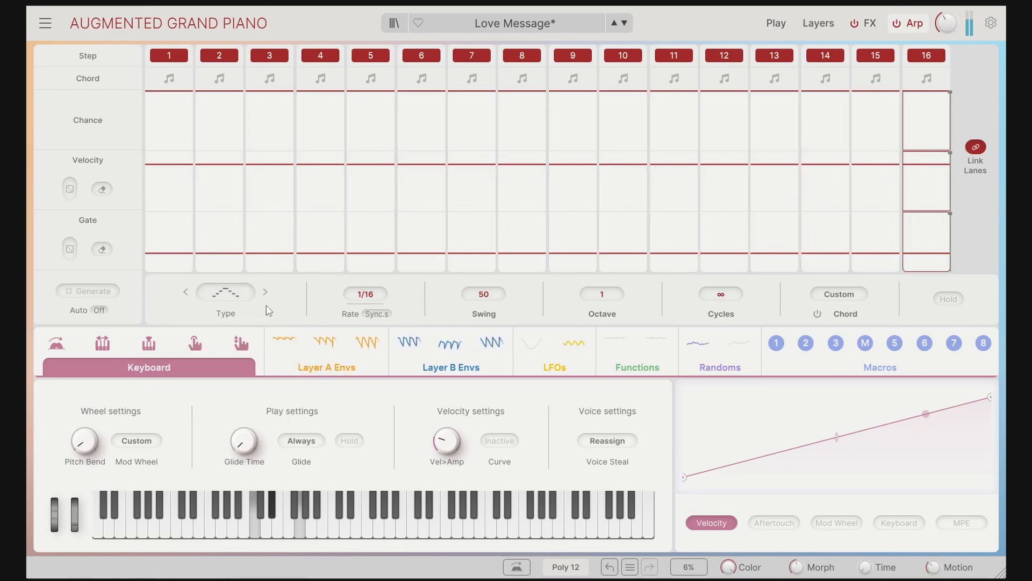
Step: Switch the arpeggiator type to Random, to As Played, and back to Up
click(230, 294)
click(214, 404)
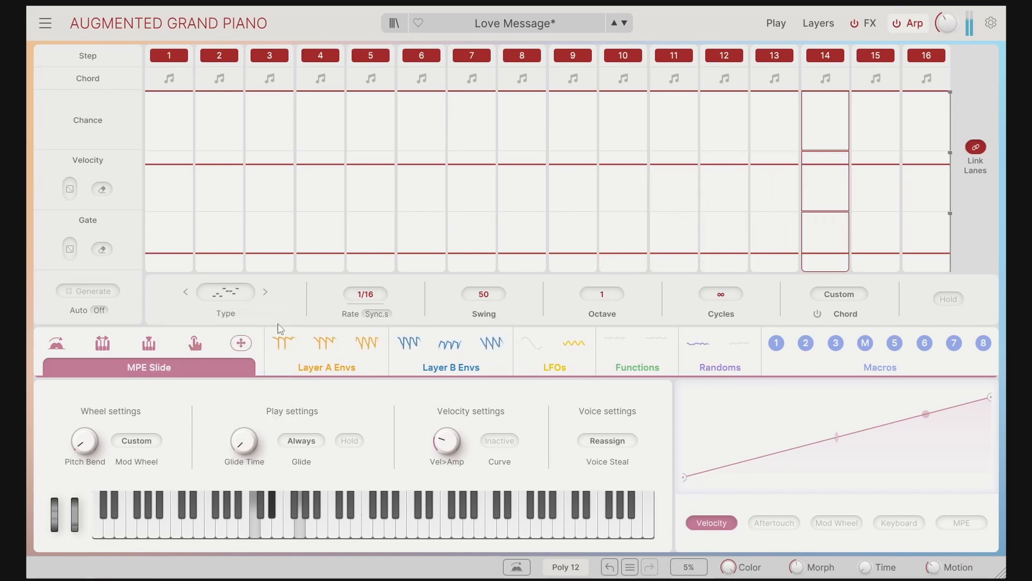
click(254, 296)
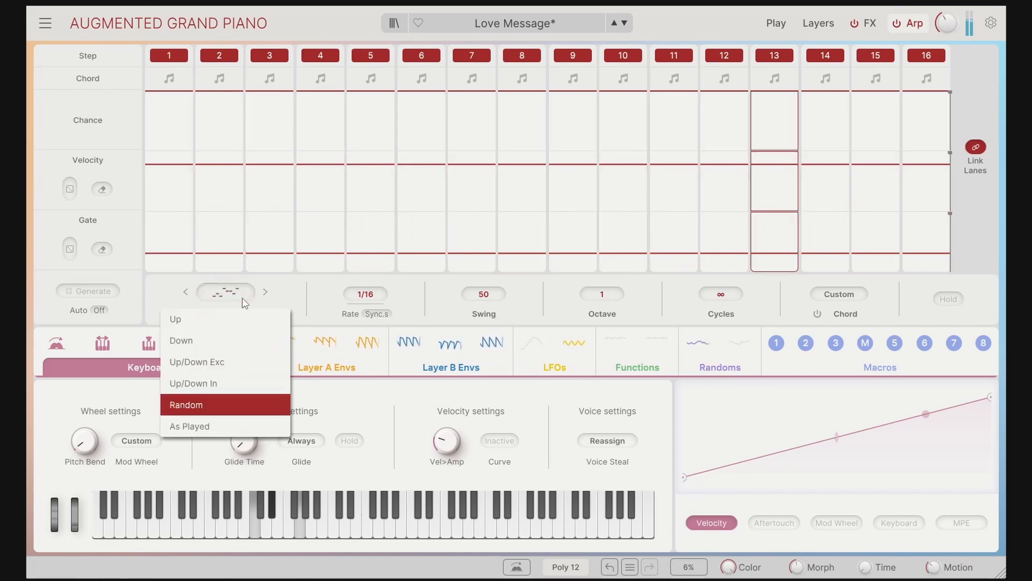
click(218, 421)
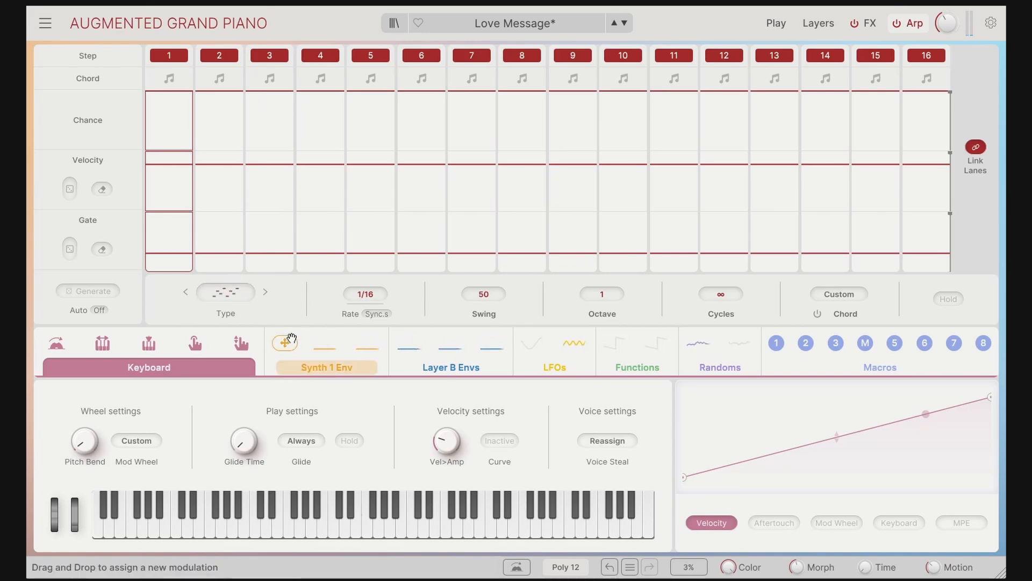
click(238, 299)
click(215, 320)
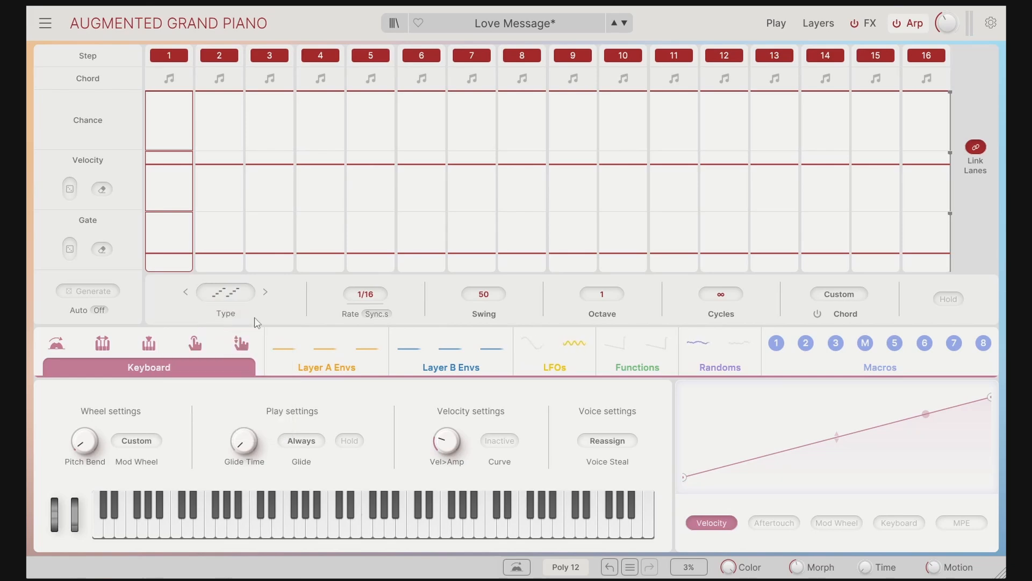
Step: Set the arpeggiator rate type to BPM, raise the rate to 191, and return the rate type to Sync Straight
drag(371, 296, 371, 293)
click(386, 315)
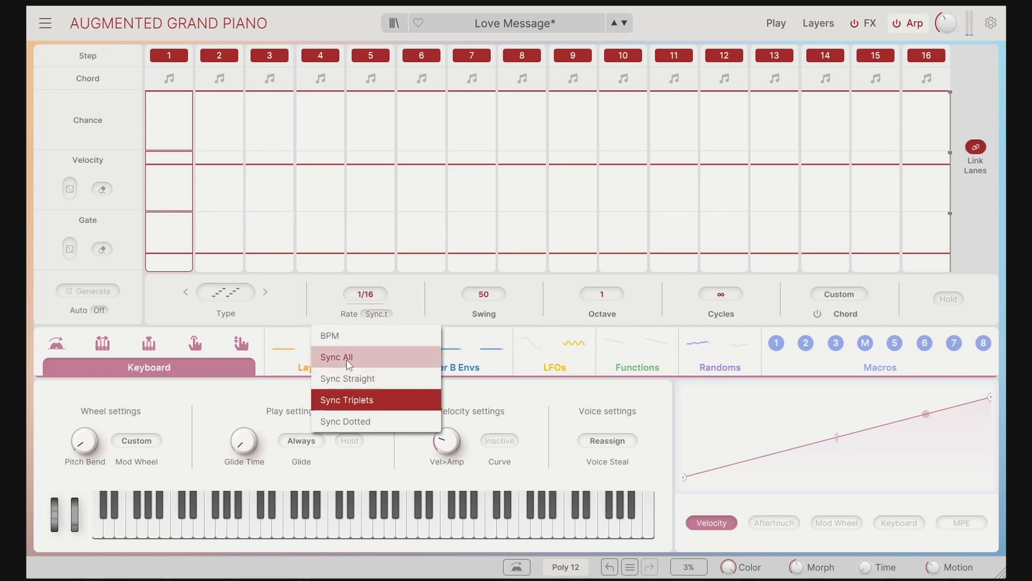
click(350, 345)
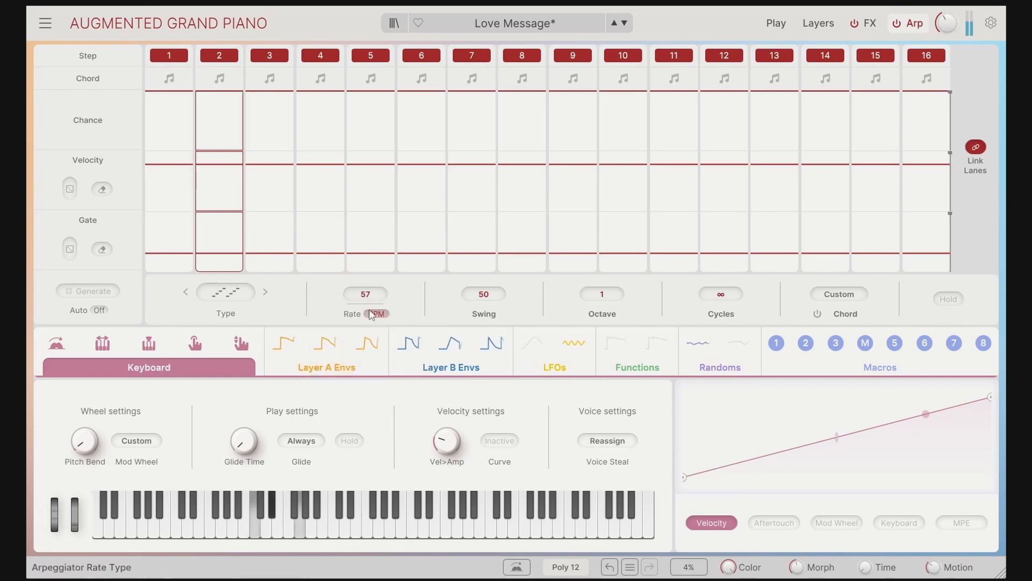
drag(372, 290, 373, 305)
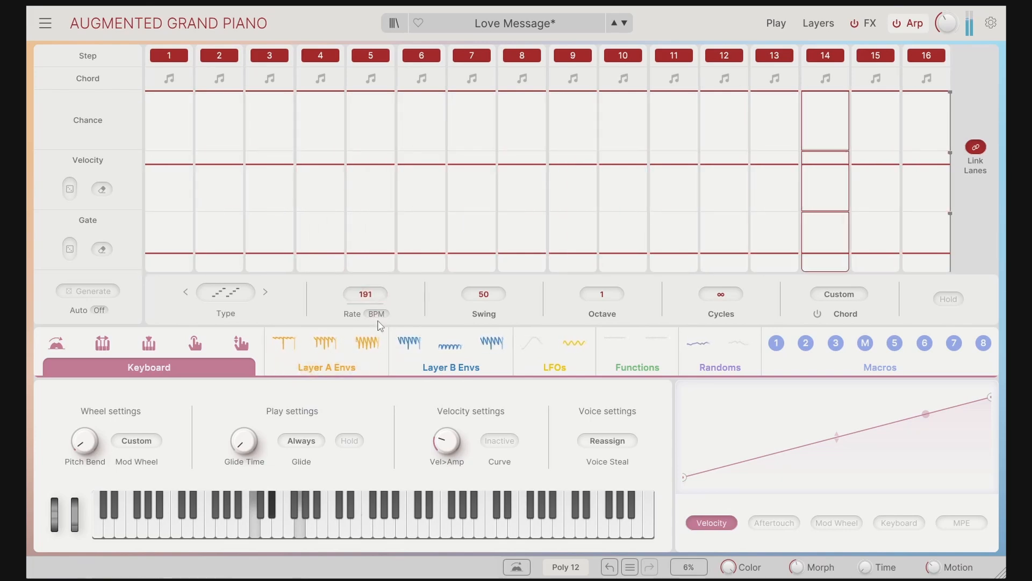
click(376, 314)
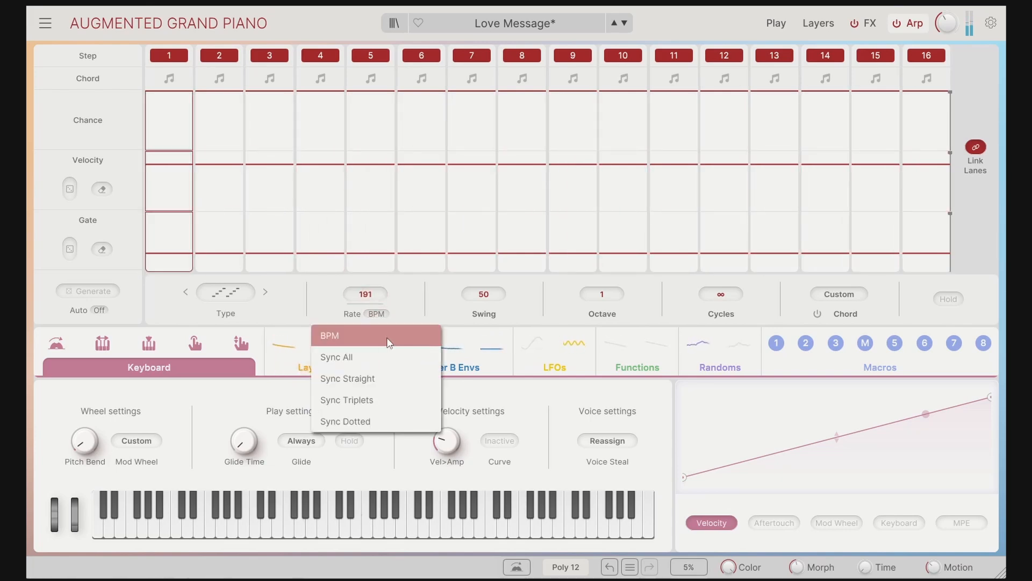
click(372, 377)
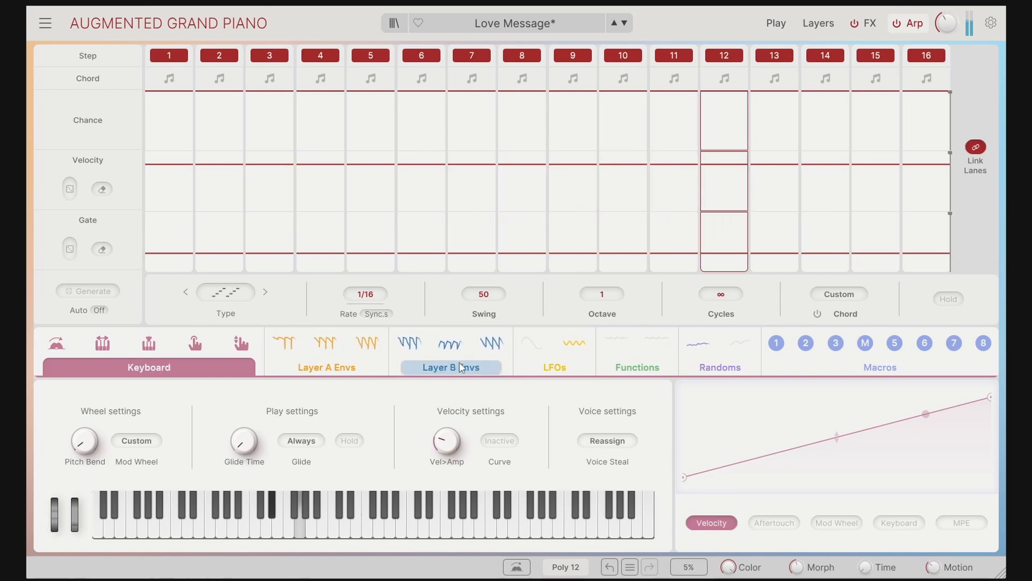
Step: Raise the arpeggiator swing to 75 and reset it to 50, and raise the octave range to 2 and return it to 1
drag(484, 294, 484, 281)
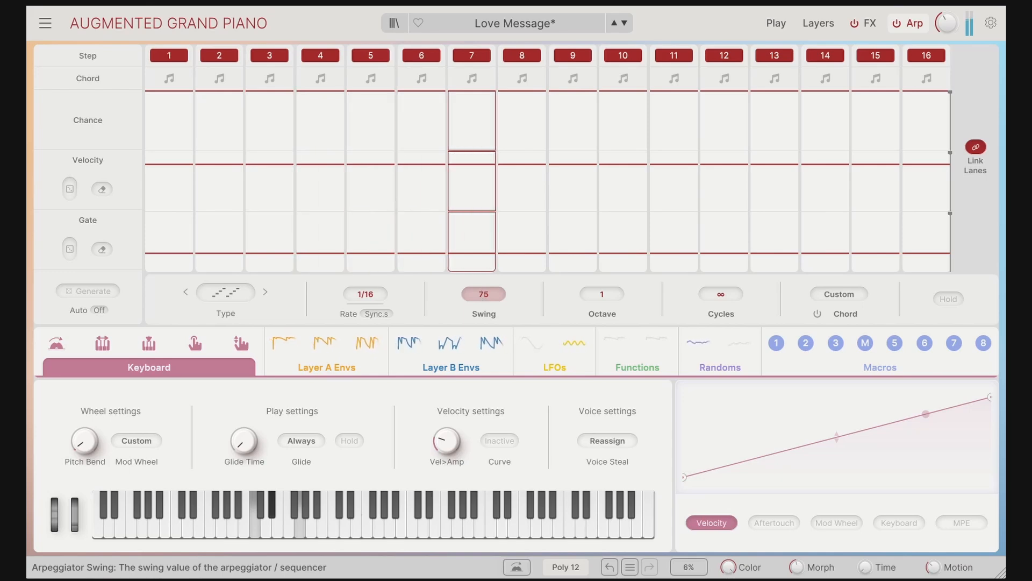
double_click(484, 294)
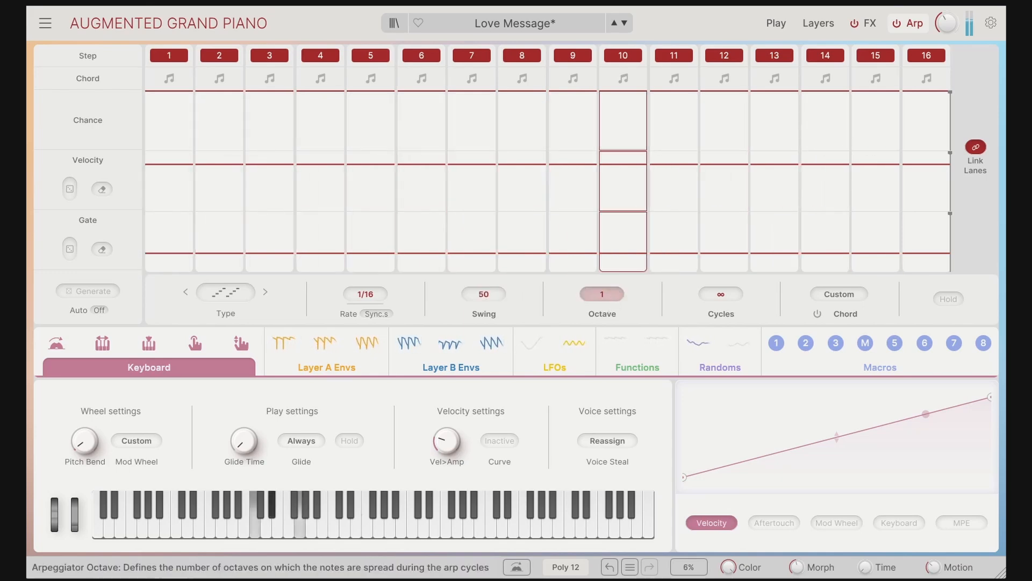
drag(602, 294, 602, 280)
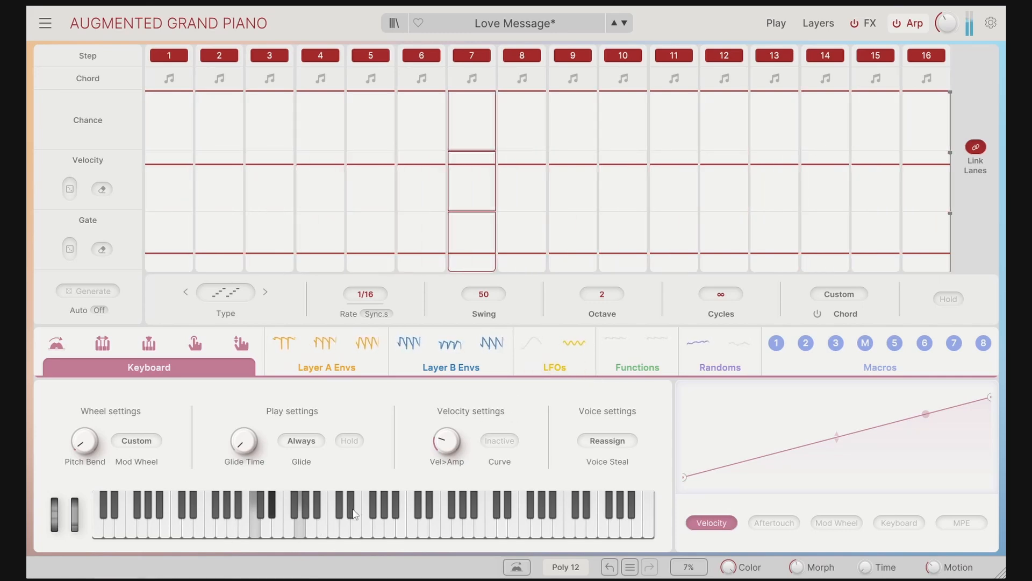
mouse_move(603, 294)
mouse_down()
mouse_move(603, 278)
mouse_move(602, 291)
mouse_move(619, 297)
mouse_up()
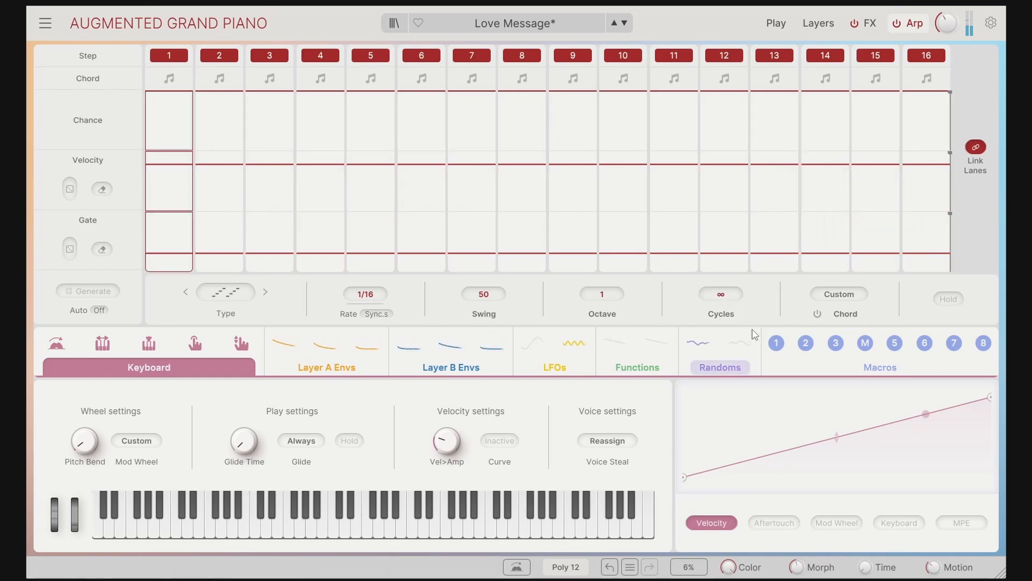
Step: Turn the arpeggiator's Hold on and off again
click(954, 300)
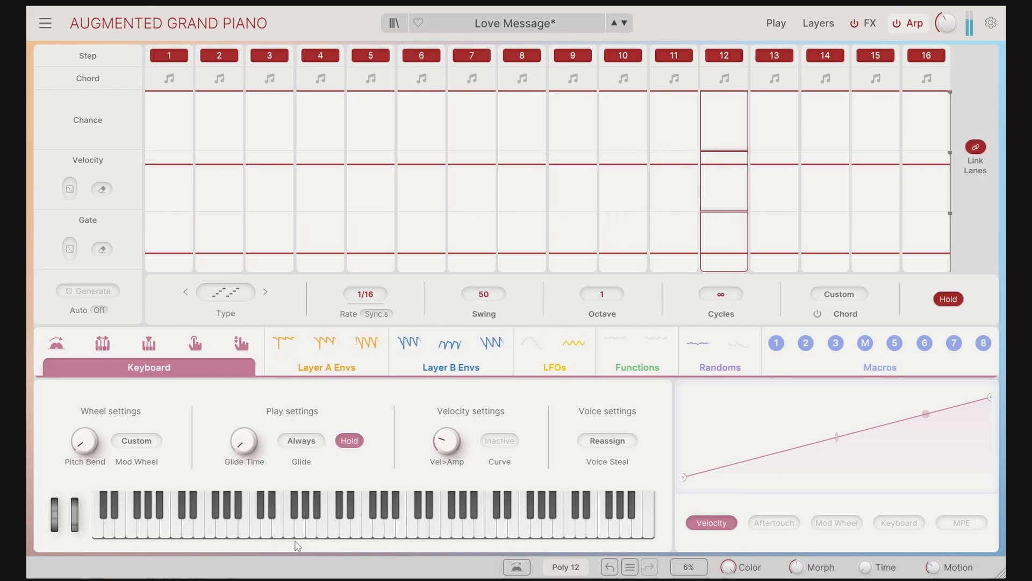
click(946, 300)
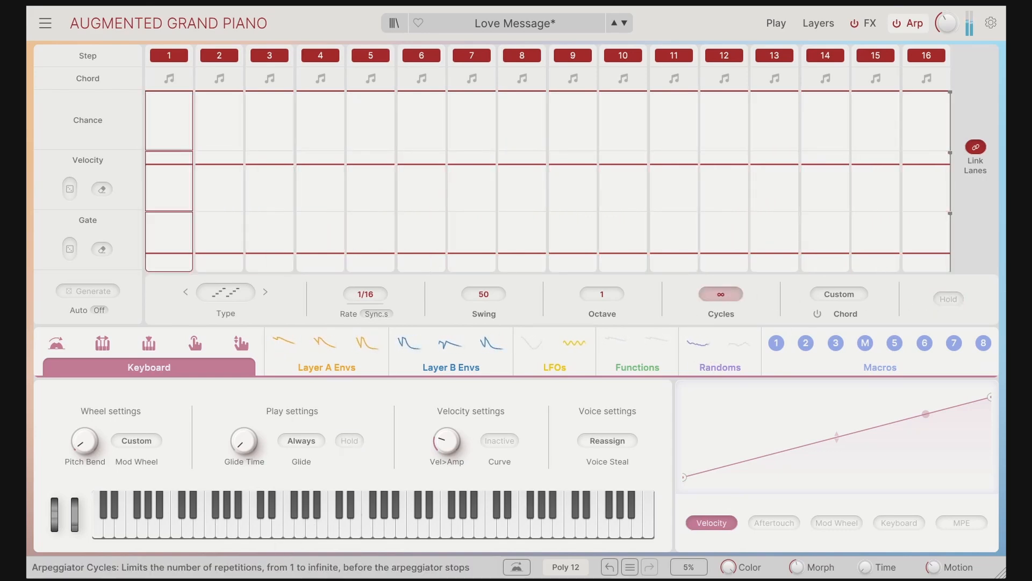
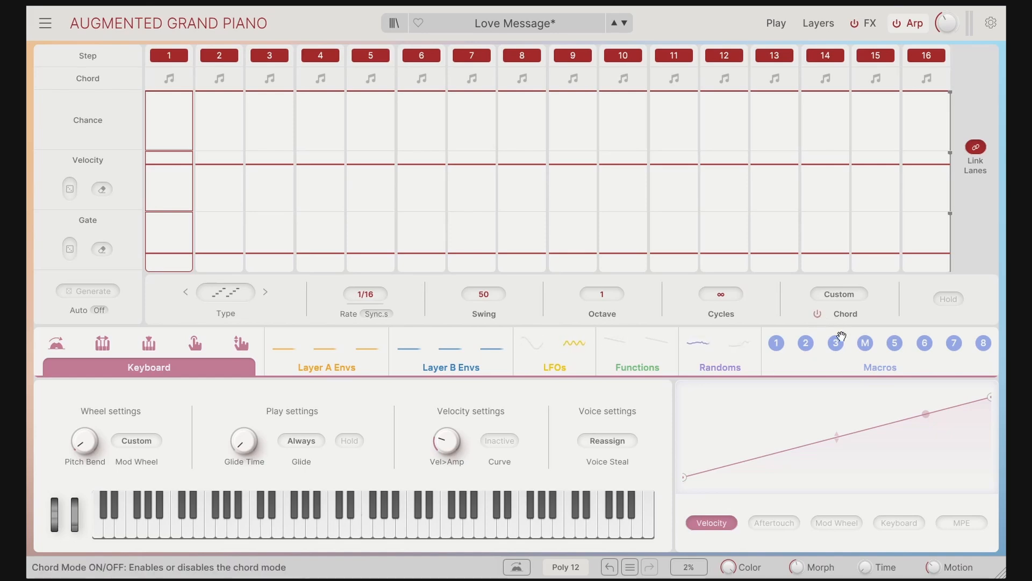
Step: Choose Minor7 as the arpeggiator chord and close the chord selection
click(854, 297)
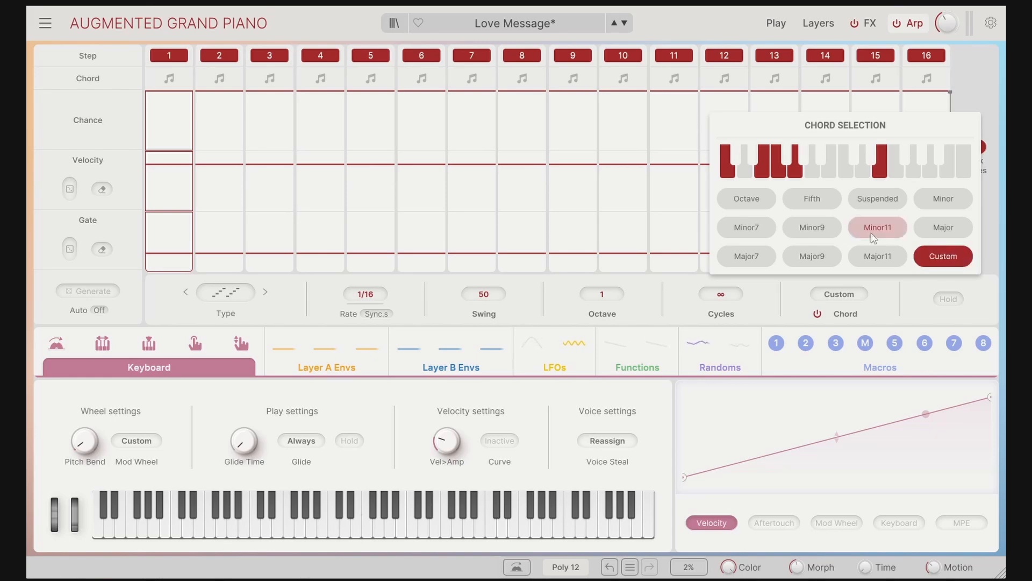
click(762, 227)
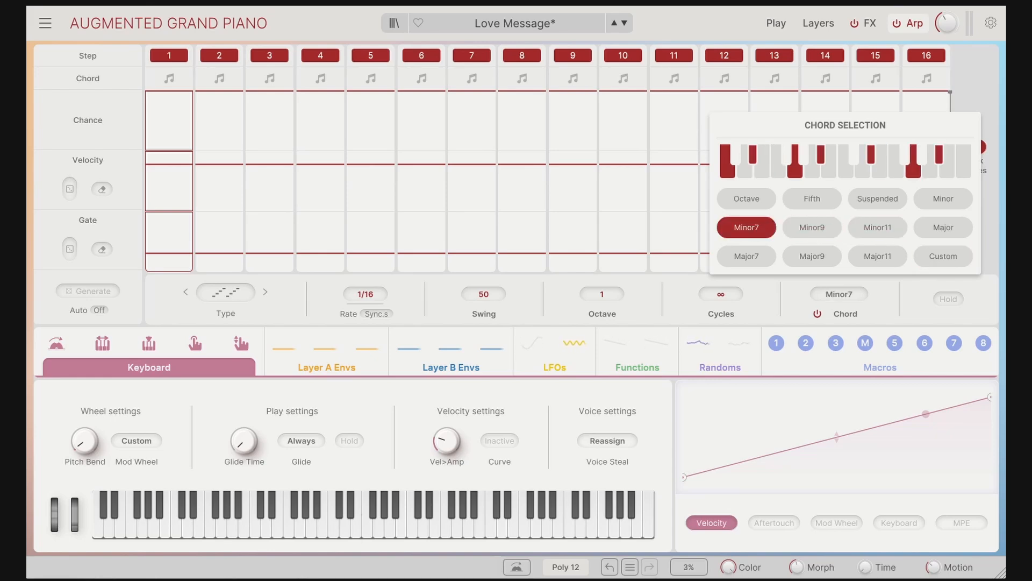
click(881, 314)
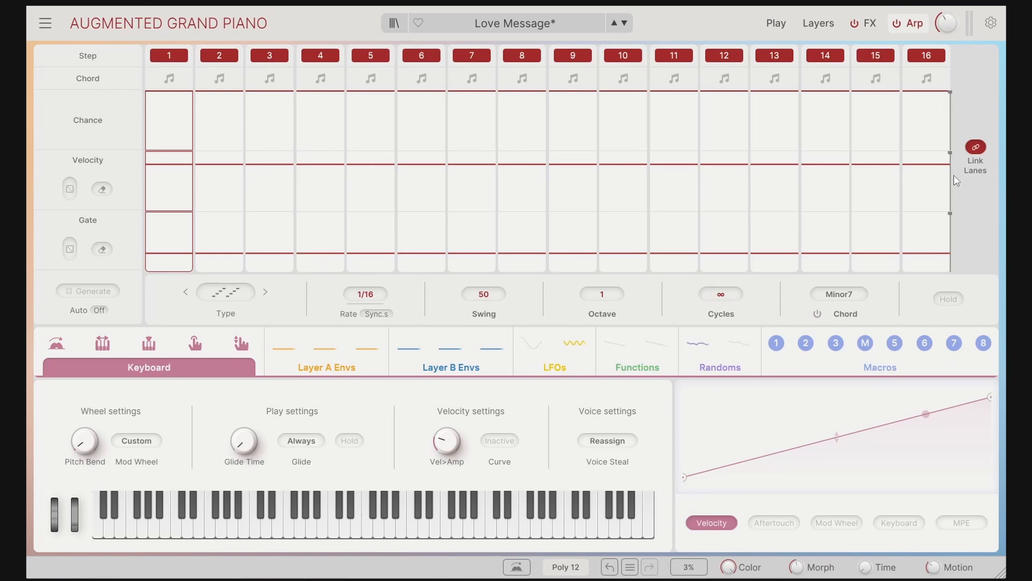
Step: Switch off arpeggiator steps 2, 5, 8, 11, 13 and 15
drag(950, 177, 955, 228)
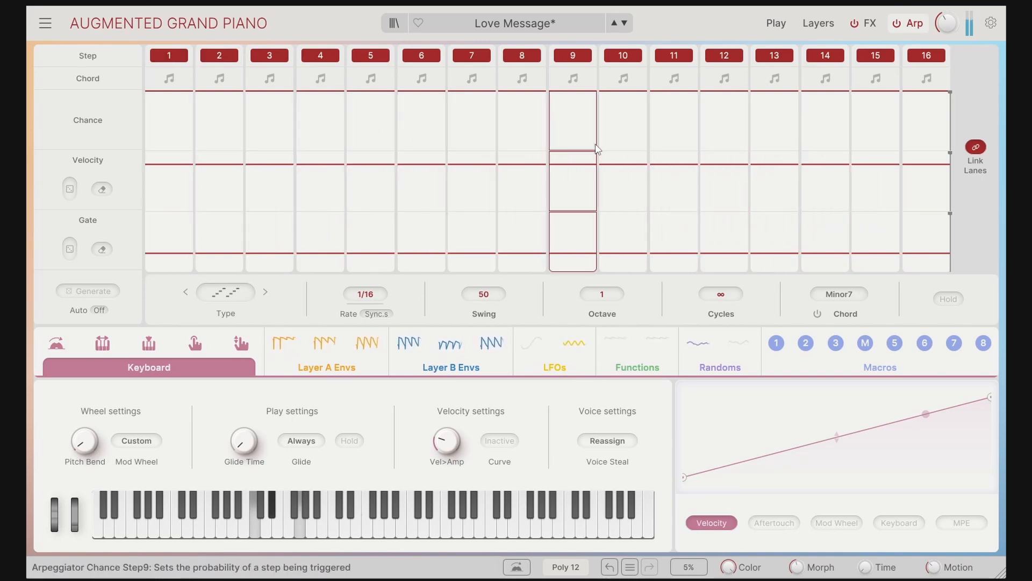
click(219, 56)
click(370, 55)
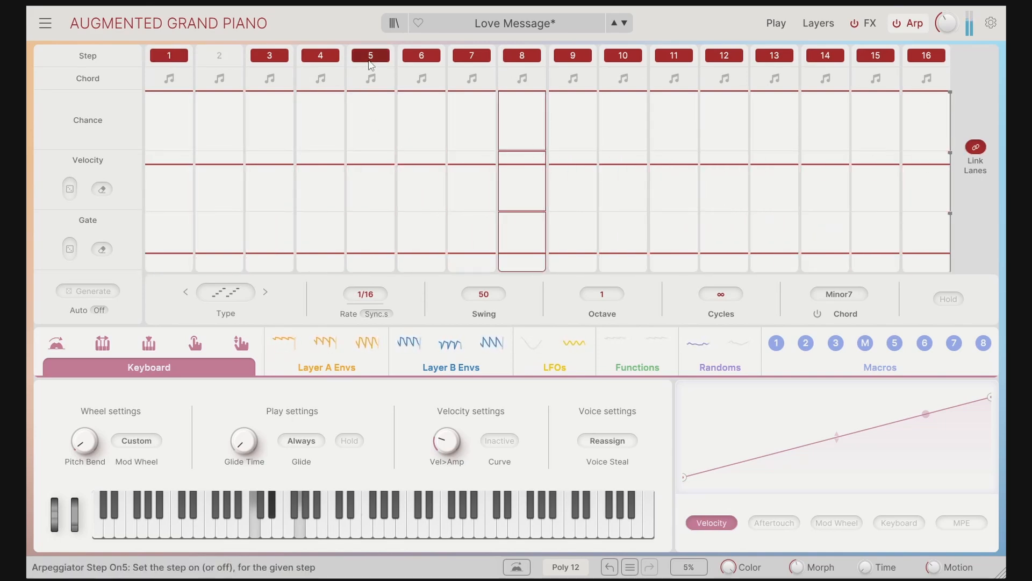
click(540, 59)
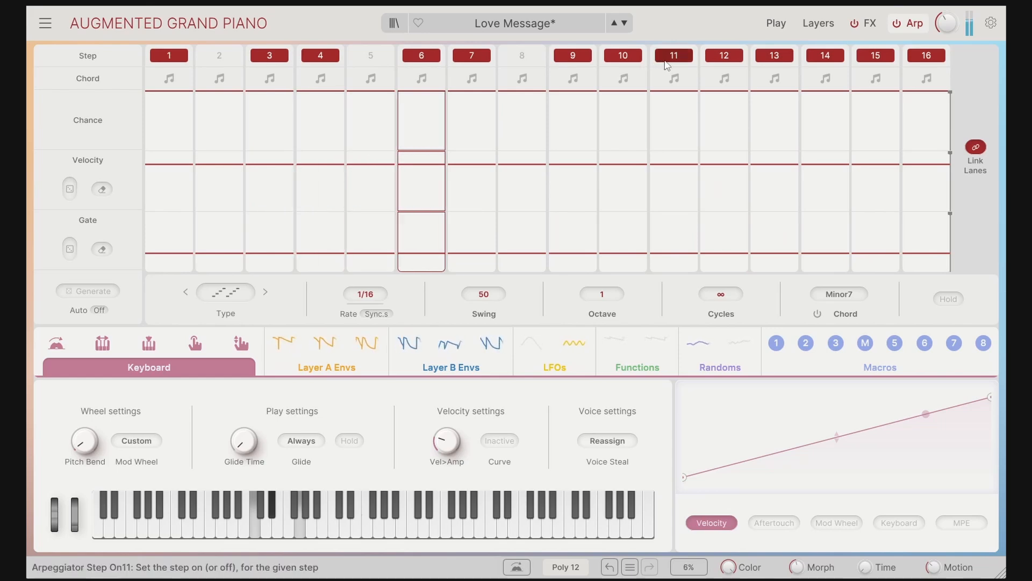
click(875, 56)
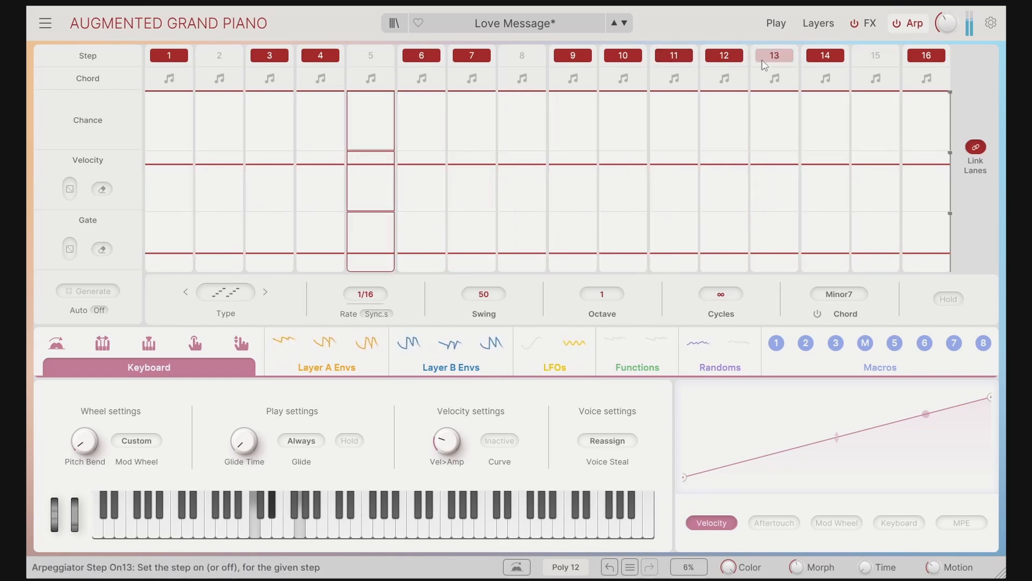
click(674, 56)
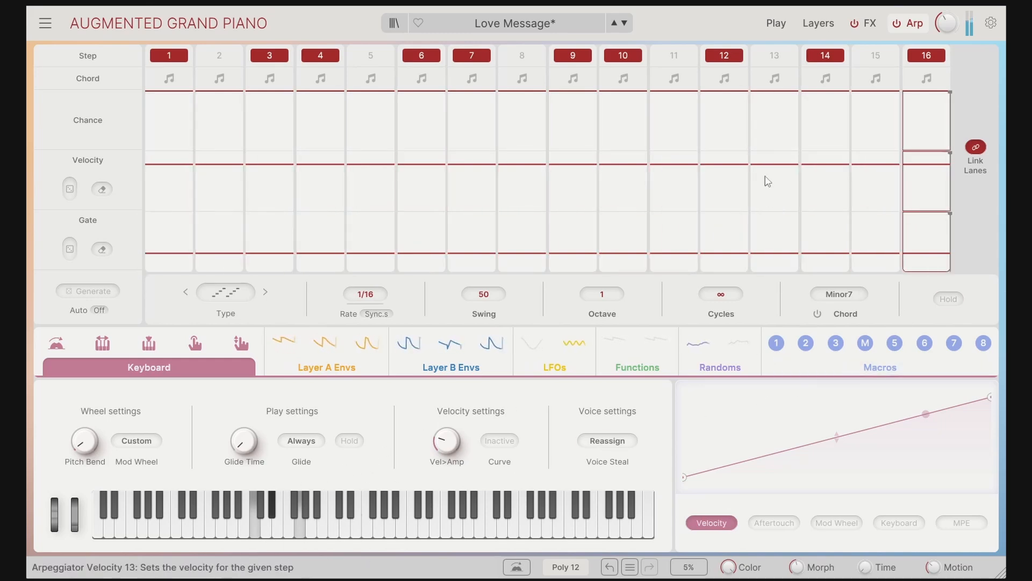
Step: Switch arpeggiator steps 13, 15, 11, 8, 5 and 2 back on so all sixteen steps play
click(768, 88)
click(775, 55)
click(875, 56)
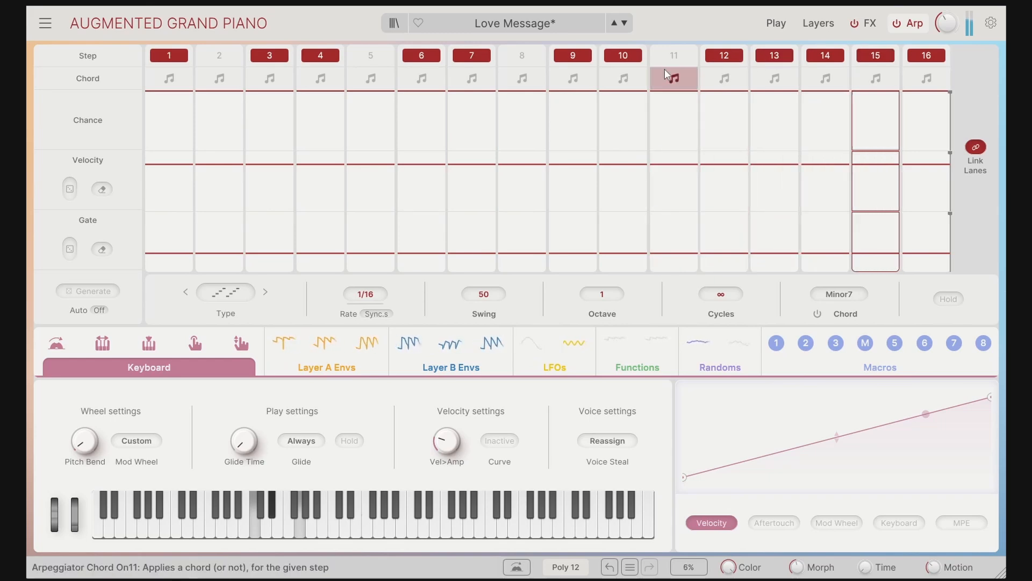
click(672, 56)
click(521, 56)
click(370, 56)
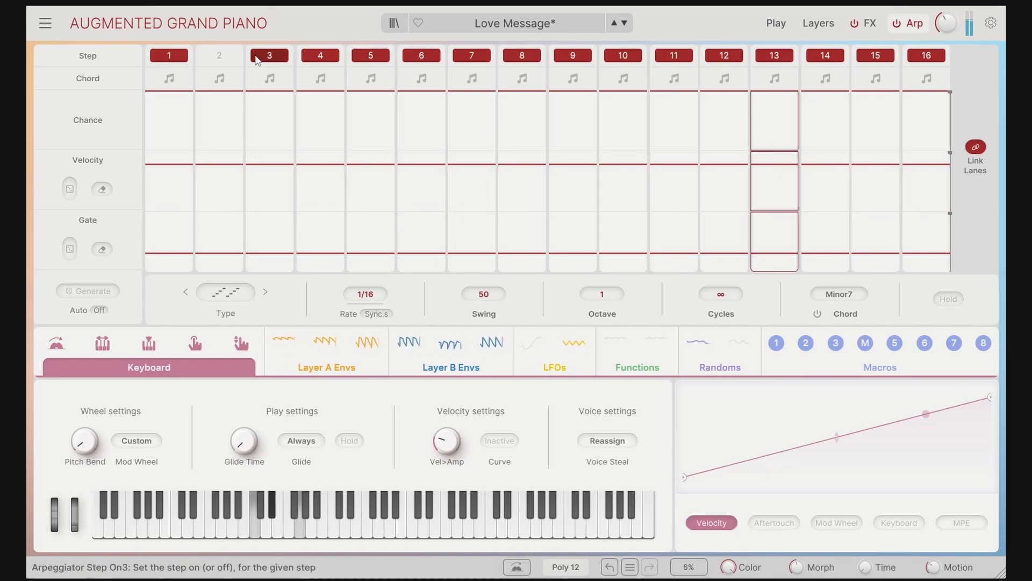
click(228, 57)
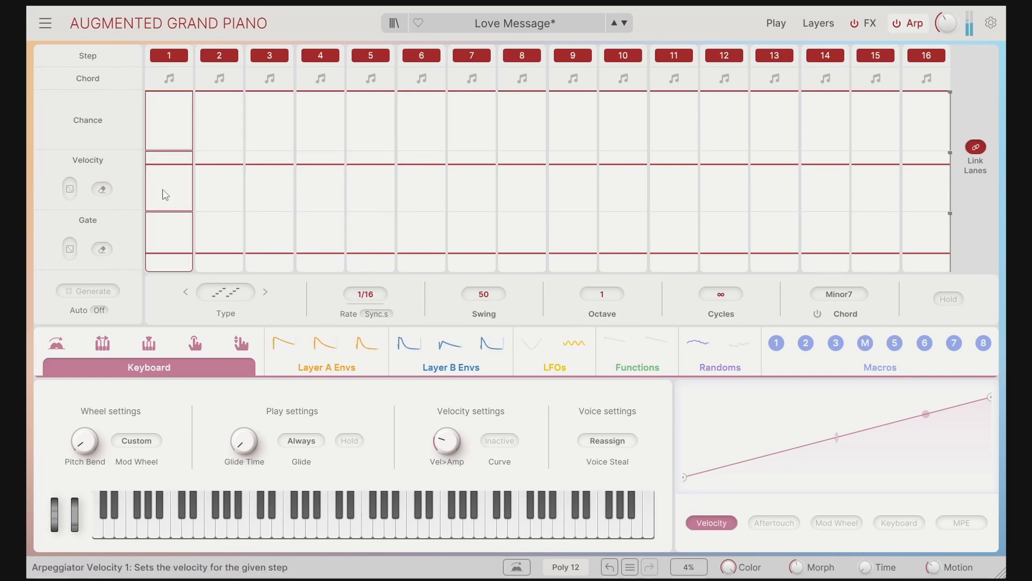
Step: Apply the chord to arpeggiator steps 1, 6 and 11
mouse_move(258, 227)
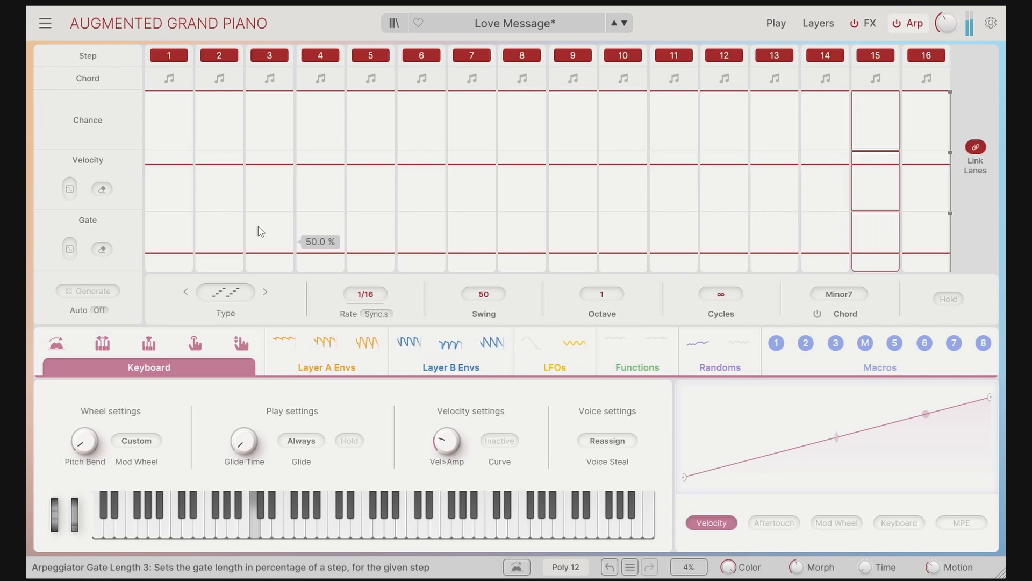
click(180, 75)
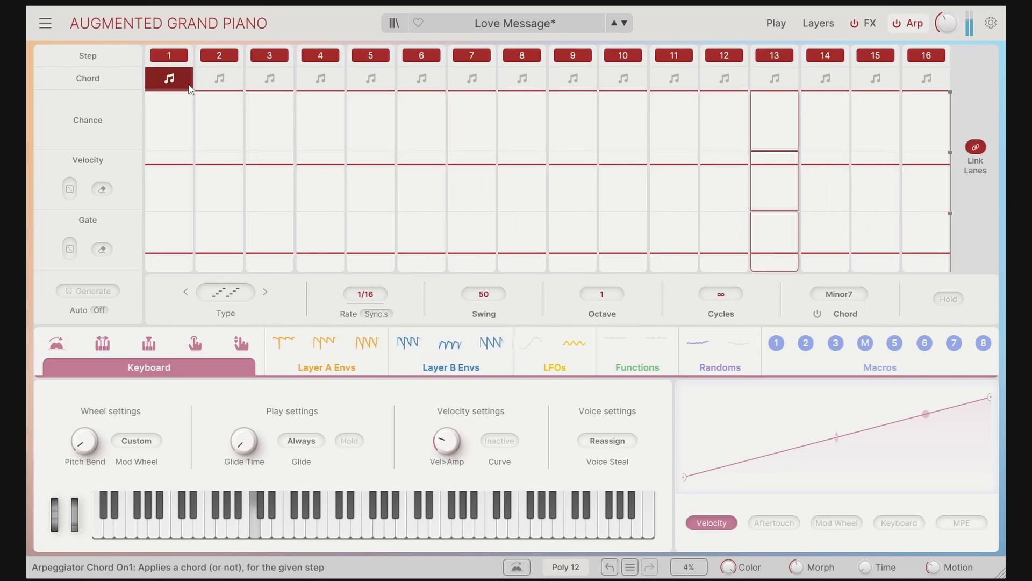
click(420, 79)
click(675, 79)
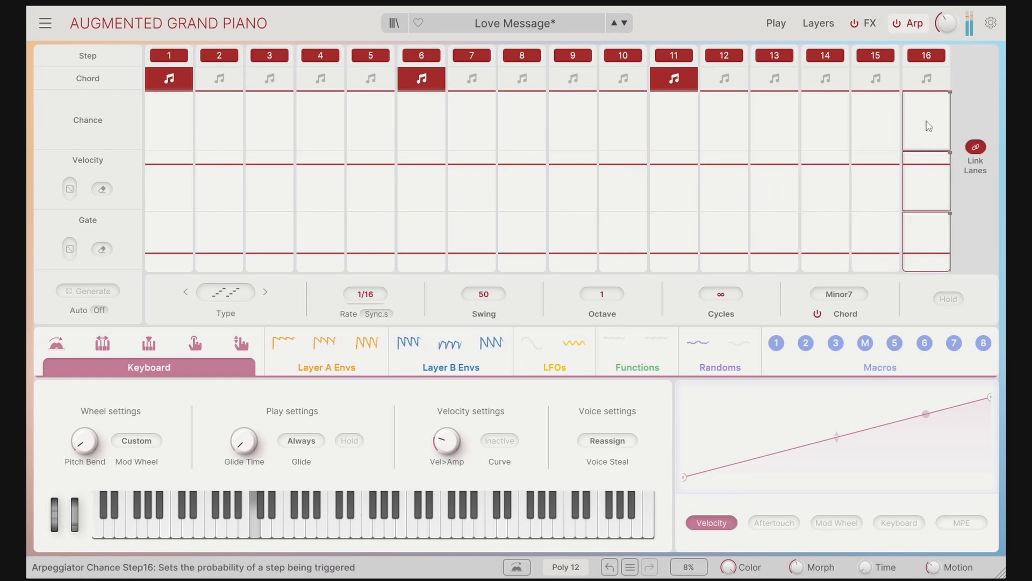
Step: Remove the chord from arpeggiator steps 6, 11 and 1
click(433, 85)
click(677, 86)
click(167, 83)
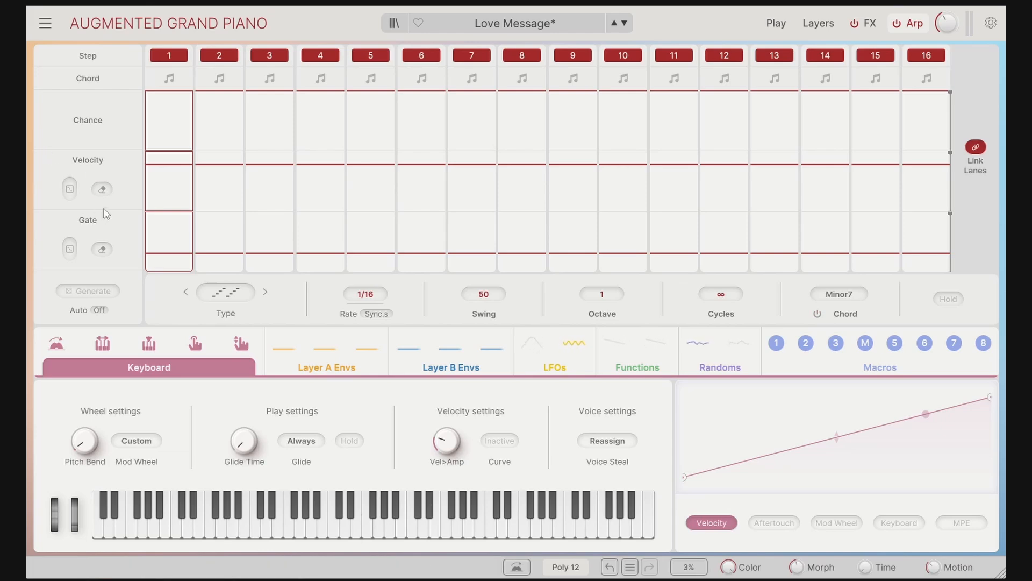
Step: Turn on the arpeggiator's Hold and draw uneven, reduced chance values for step 1 and steps 4 to 16
click(948, 299)
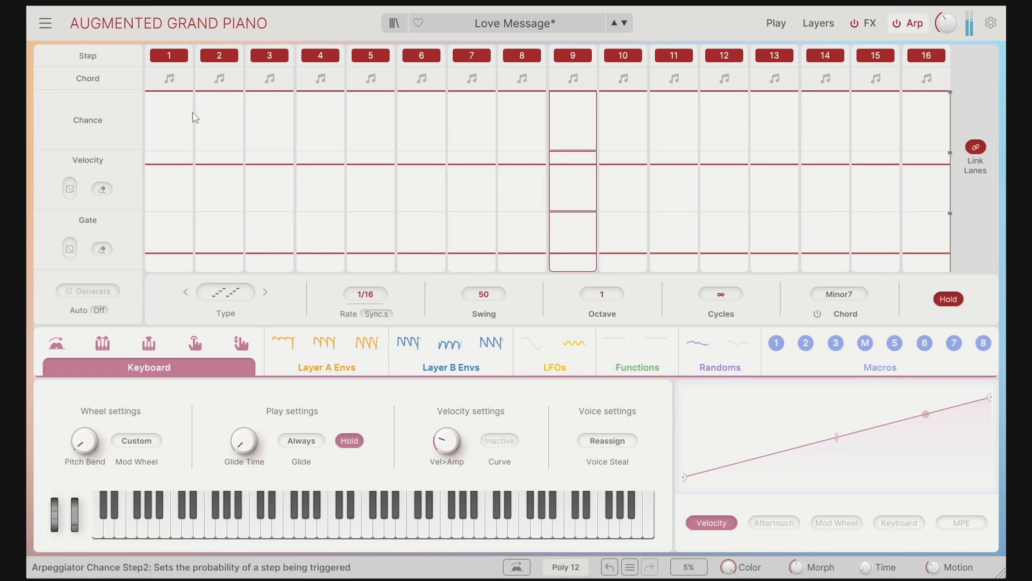
drag(169, 112, 183, 142)
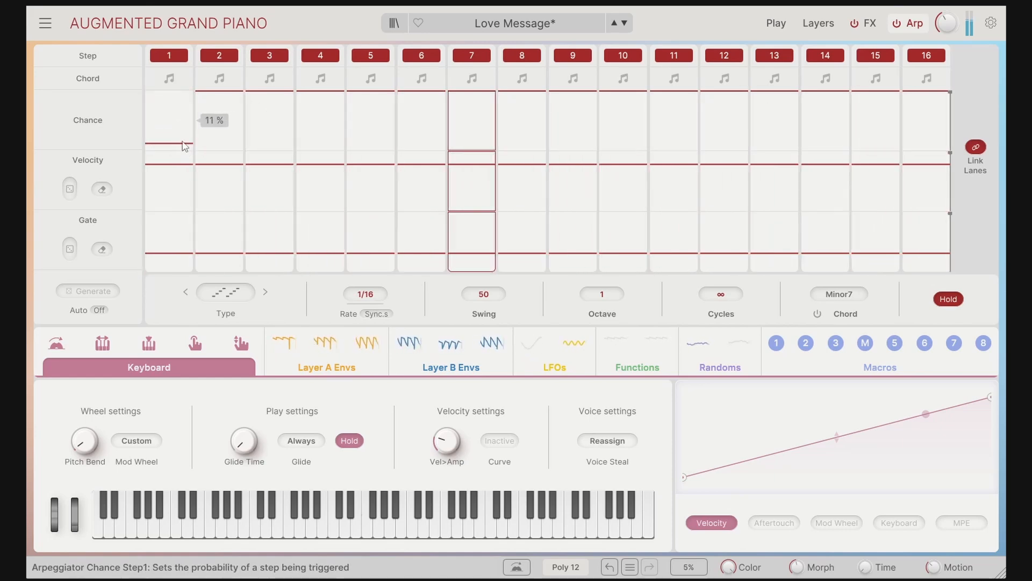
drag(191, 145, 184, 131)
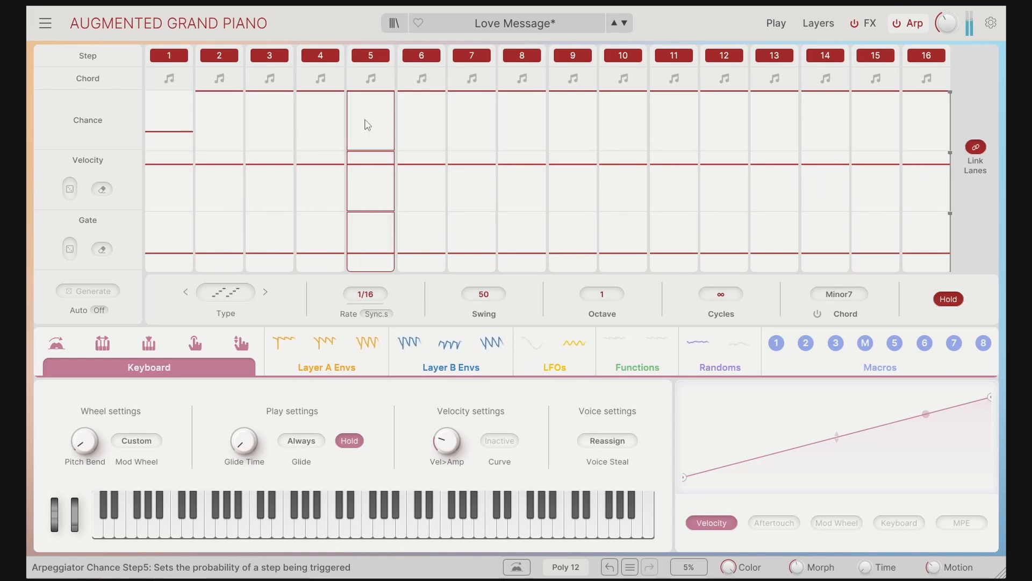
mouse_move(314, 112)
mouse_down()
mouse_move(332, 141)
mouse_move(572, 144)
mouse_move(774, 136)
mouse_move(941, 102)
mouse_up()
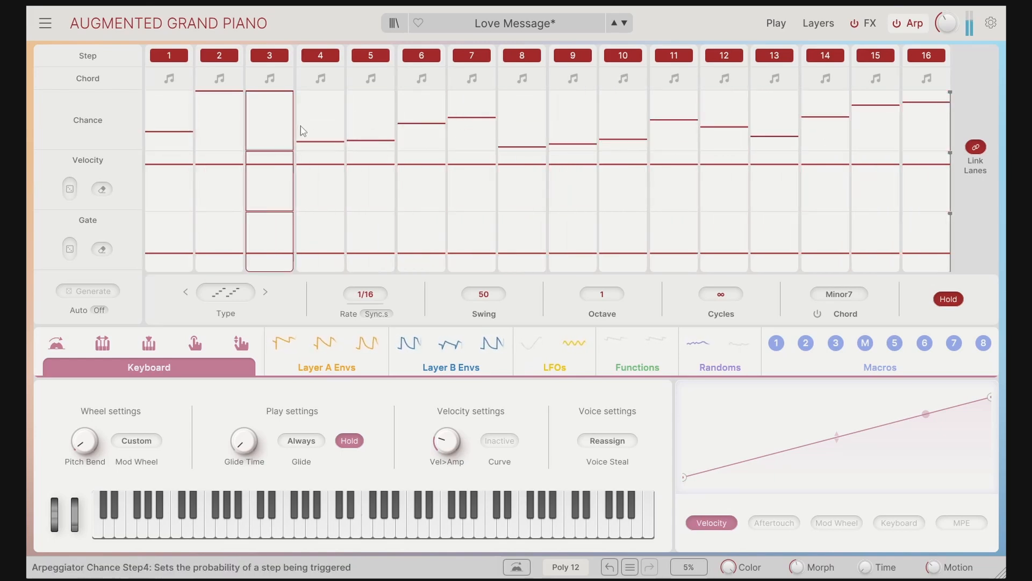
Step: Even out the reduced step chances at about 40 to 50%, and restore the chance of all sixteen steps to the maximum
mouse_move(379, 138)
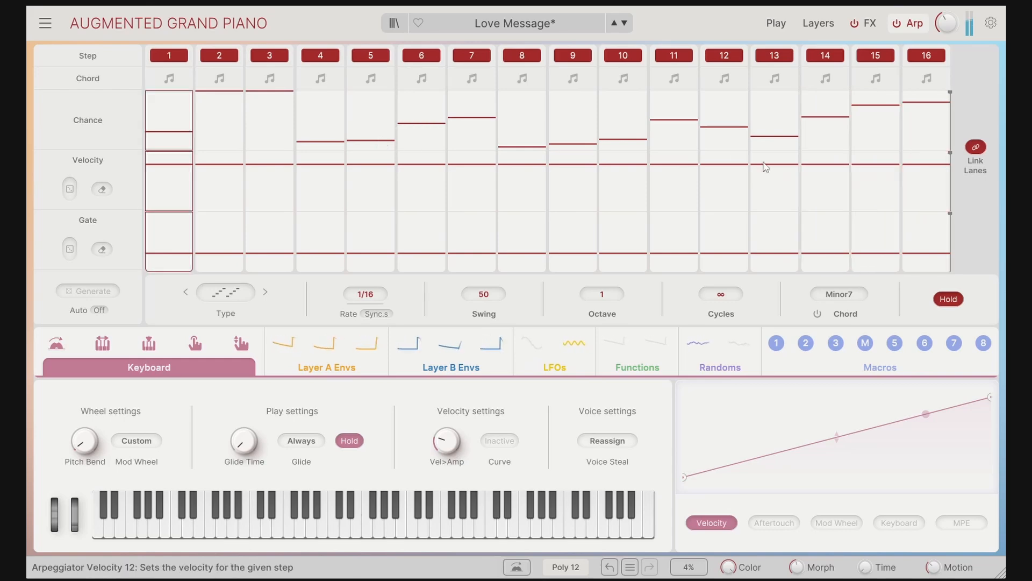
click(380, 121)
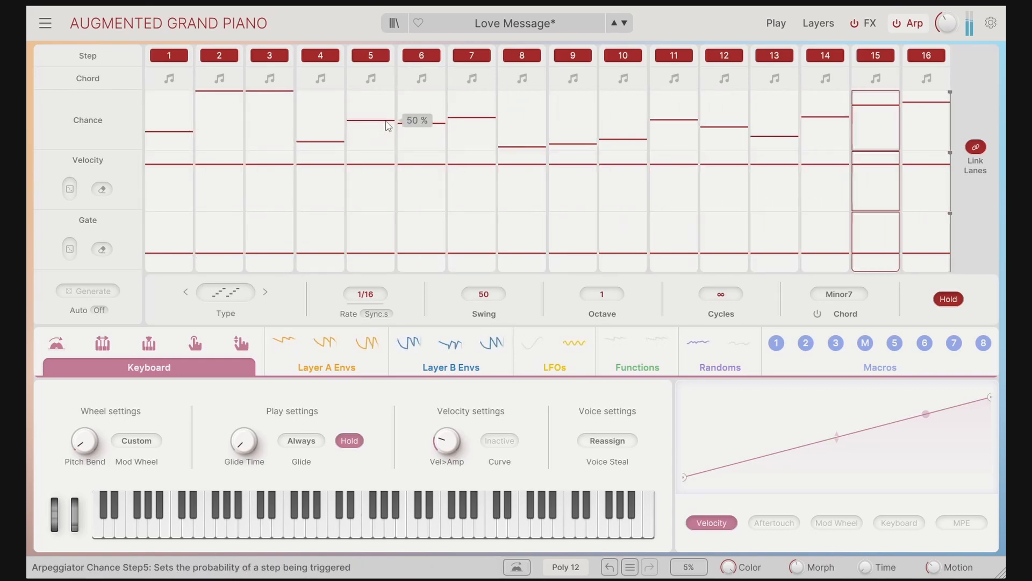
click(335, 122)
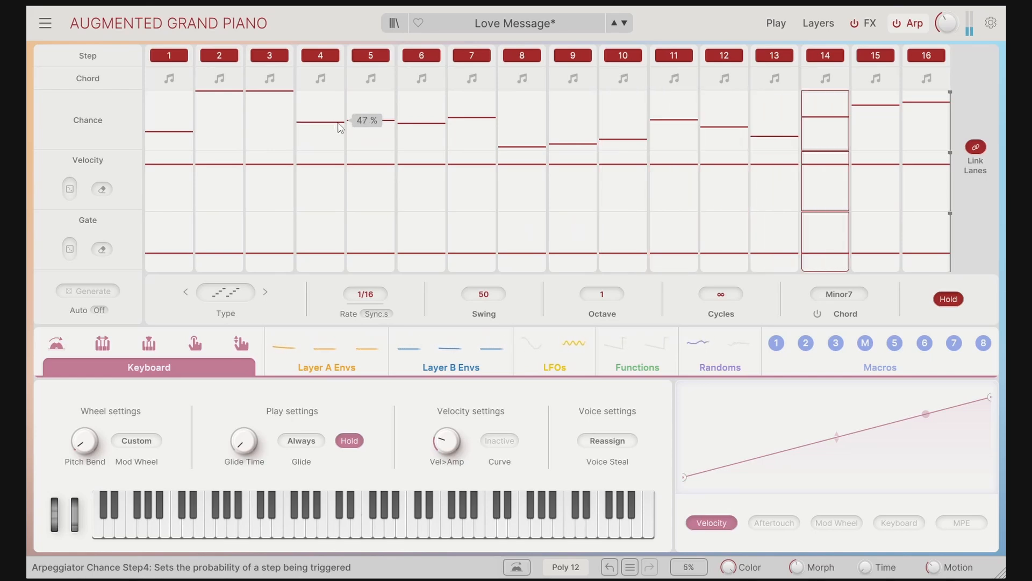
mouse_move(534, 144)
mouse_down()
mouse_move(539, 123)
mouse_move(567, 123)
mouse_up()
drag(630, 139, 630, 127)
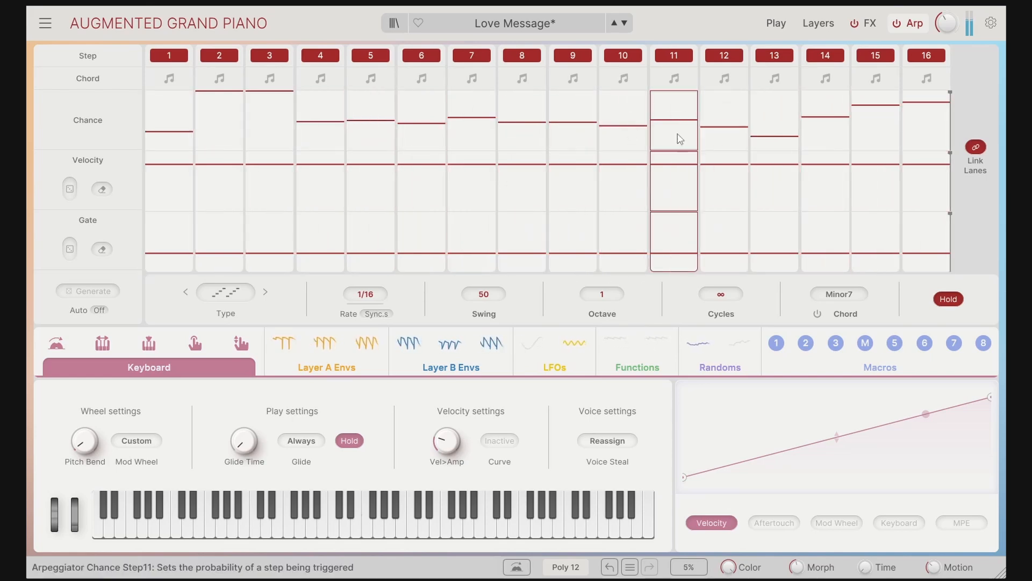
drag(763, 137, 764, 127)
click(835, 129)
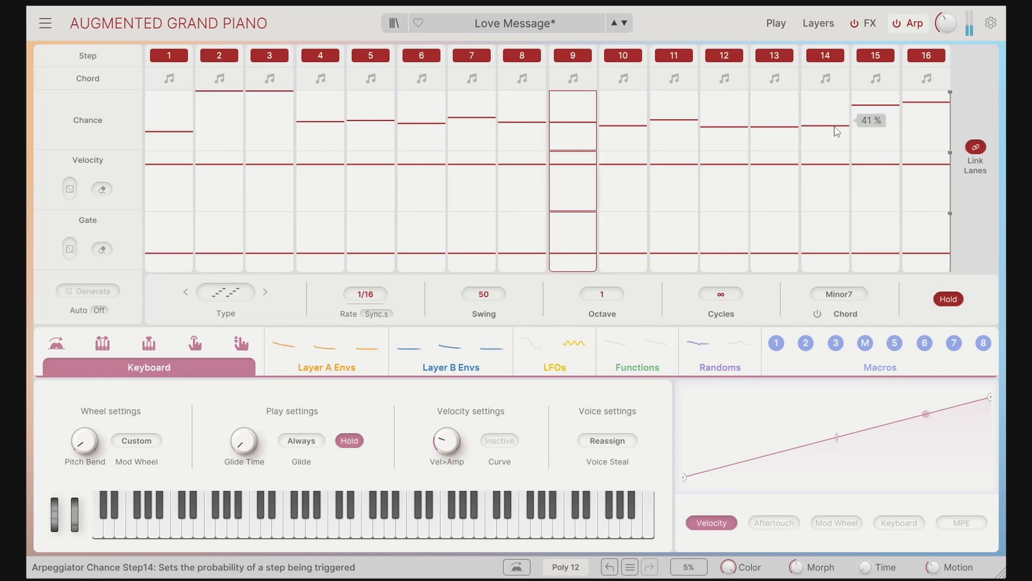
click(890, 117)
drag(890, 118, 891, 120)
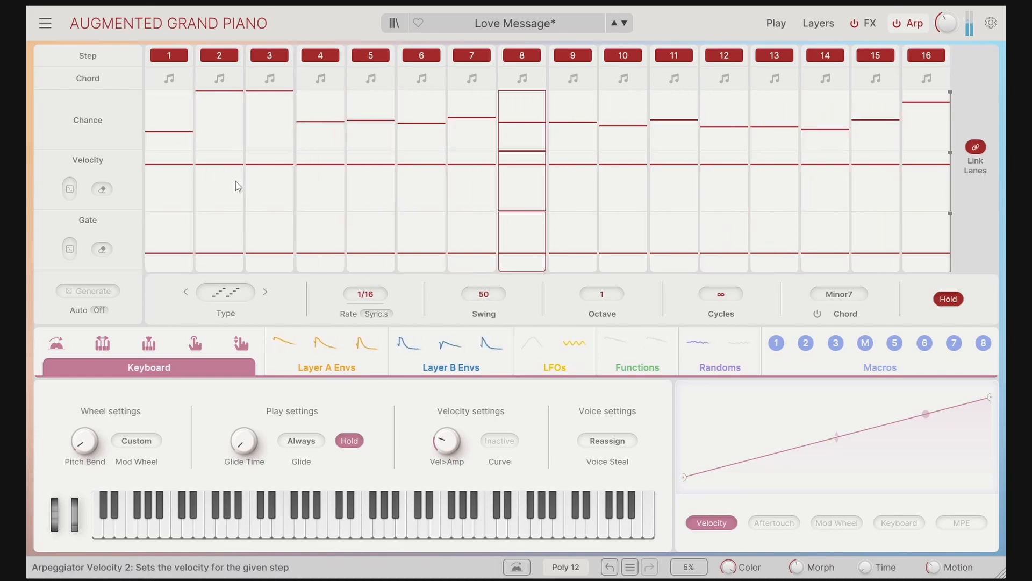
click(178, 132)
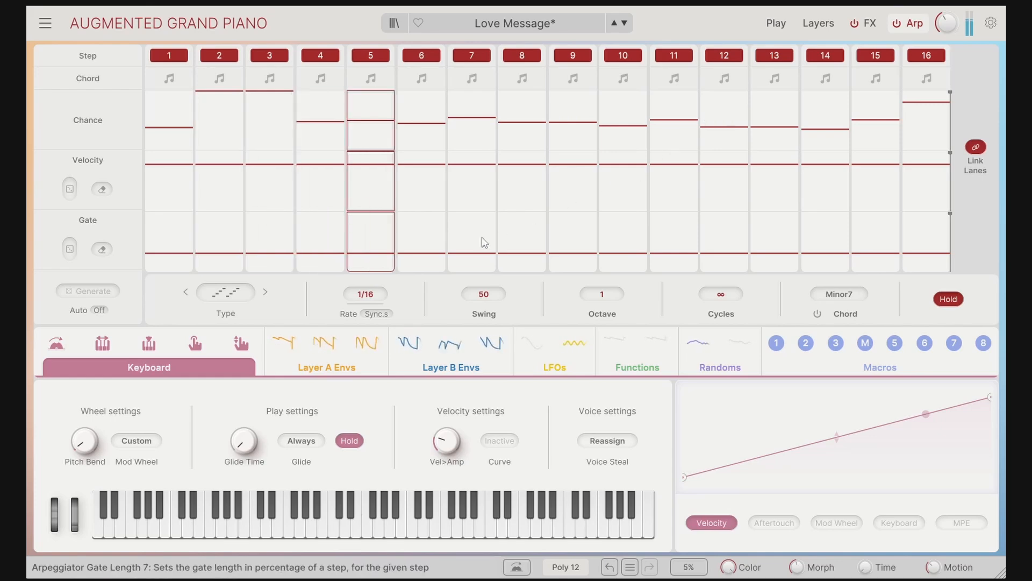
mouse_move(177, 93)
mouse_down()
mouse_move(672, 91)
mouse_move(935, 76)
mouse_up()
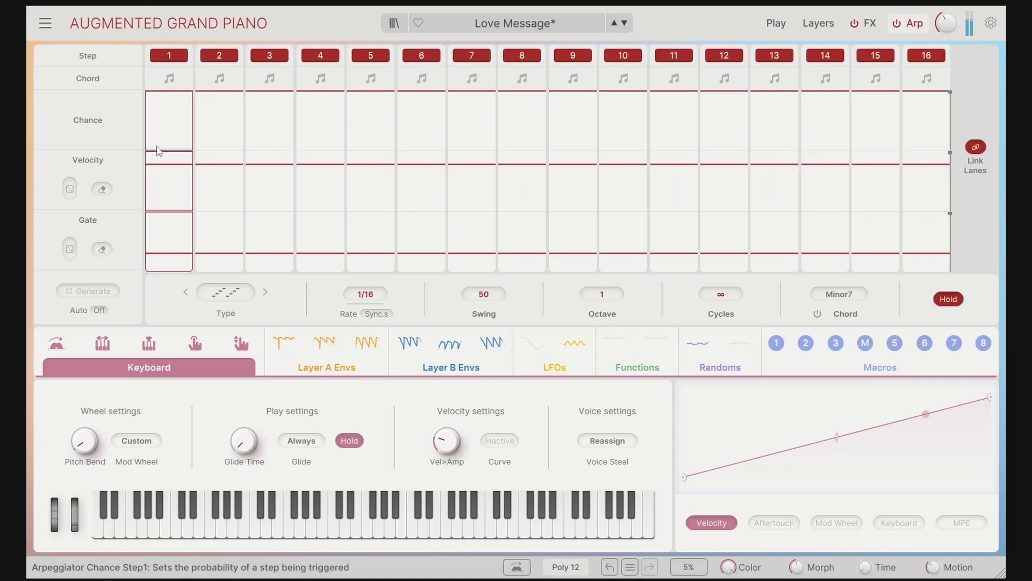
Step: Lower the velocity of step 1 and draw an uneven velocity pattern across all sixteen arpeggiator steps
click(167, 192)
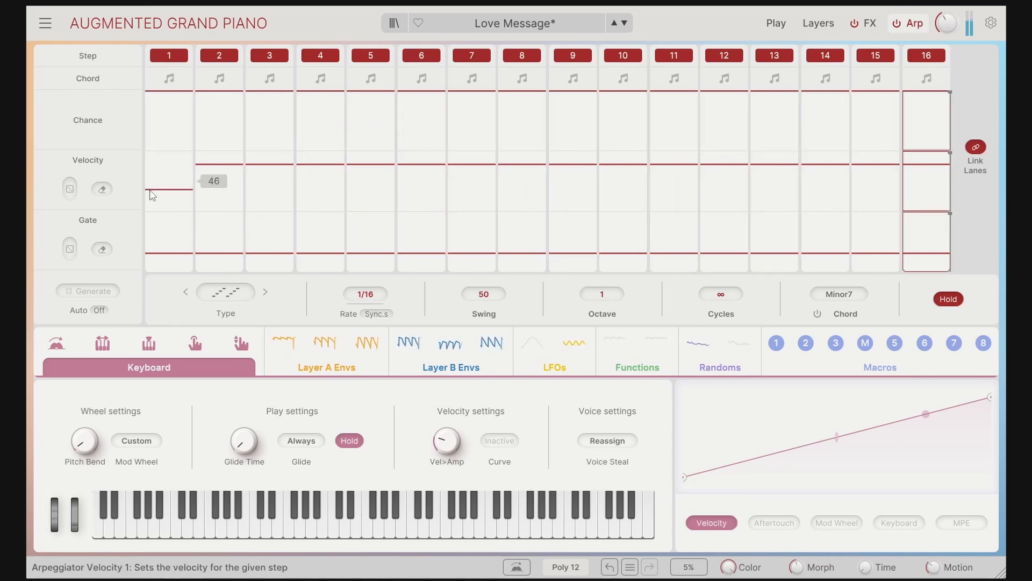
mouse_move(163, 198)
mouse_down()
mouse_move(221, 195)
mouse_move(236, 175)
mouse_move(290, 200)
mouse_move(270, 203)
mouse_move(318, 192)
mouse_move(367, 197)
mouse_move(456, 173)
mouse_move(621, 202)
mouse_move(733, 180)
mouse_move(846, 180)
mouse_move(921, 198)
mouse_up()
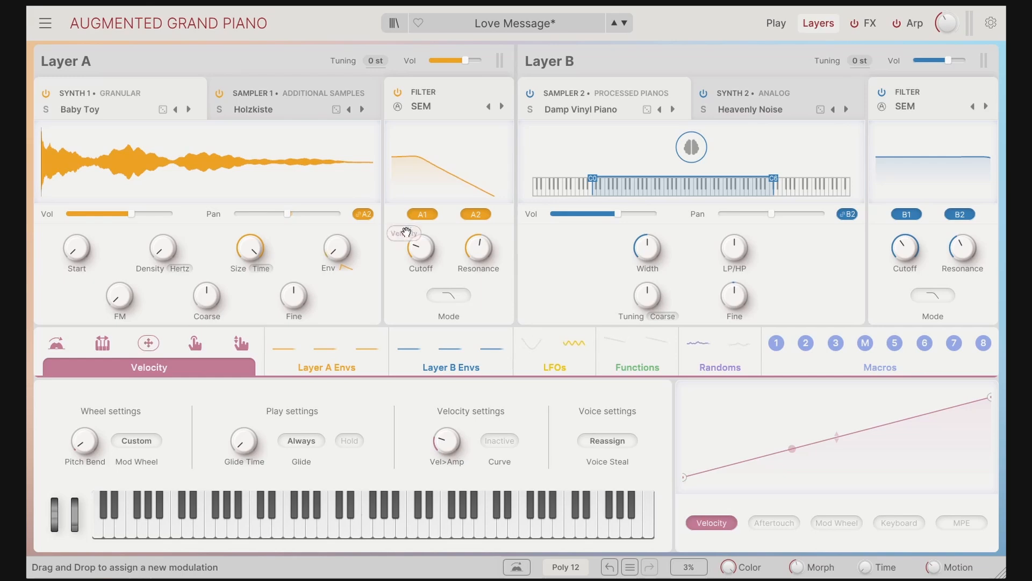
Step: Modulate the Layer A filter cutoff with Velocity at an amount of 1.00, and return to the arpeggiator
drag(424, 255, 417, 283)
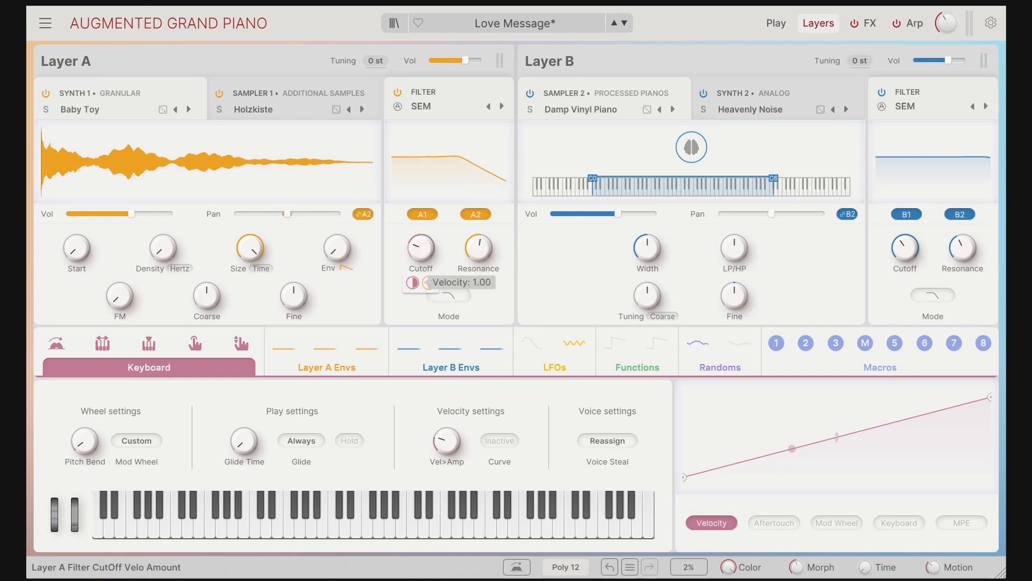
click(914, 24)
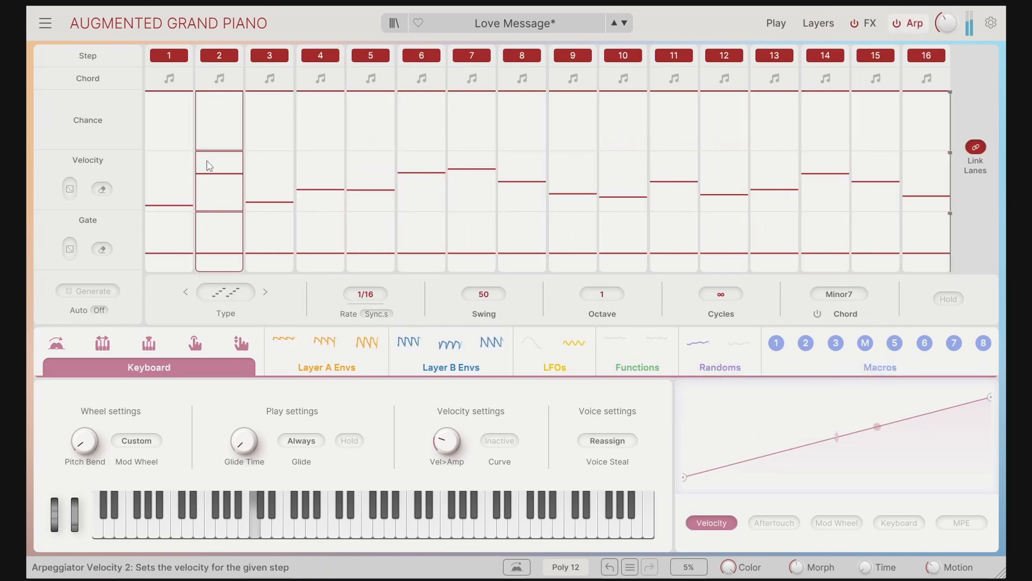
Step: Raise the velocities to maximum step by step until the whole arpeggiator velocity lane is at or near full
drag(158, 185, 177, 150)
drag(272, 174, 285, 119)
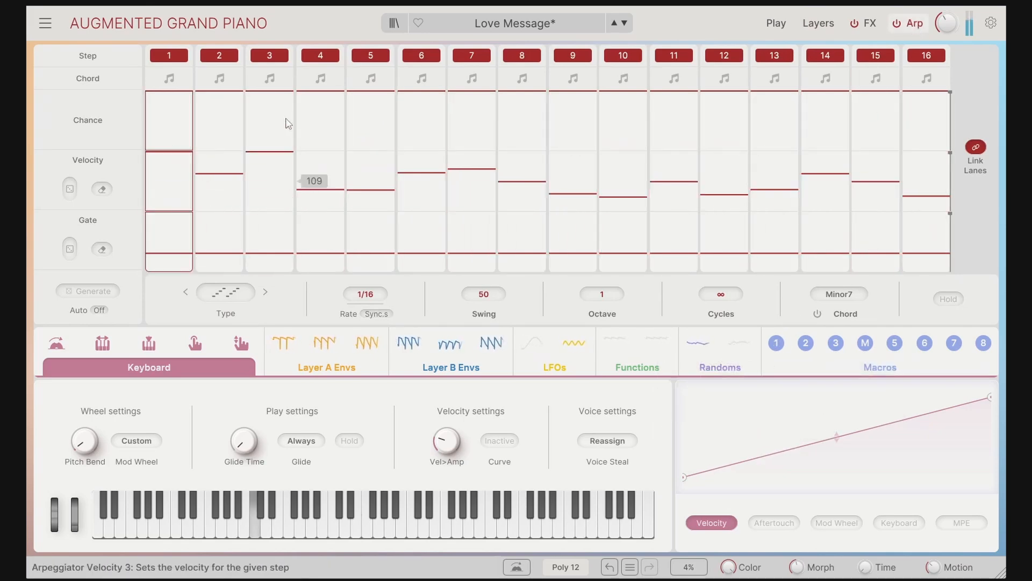
drag(354, 165, 376, 131)
drag(514, 171, 530, 137)
drag(760, 187, 776, 152)
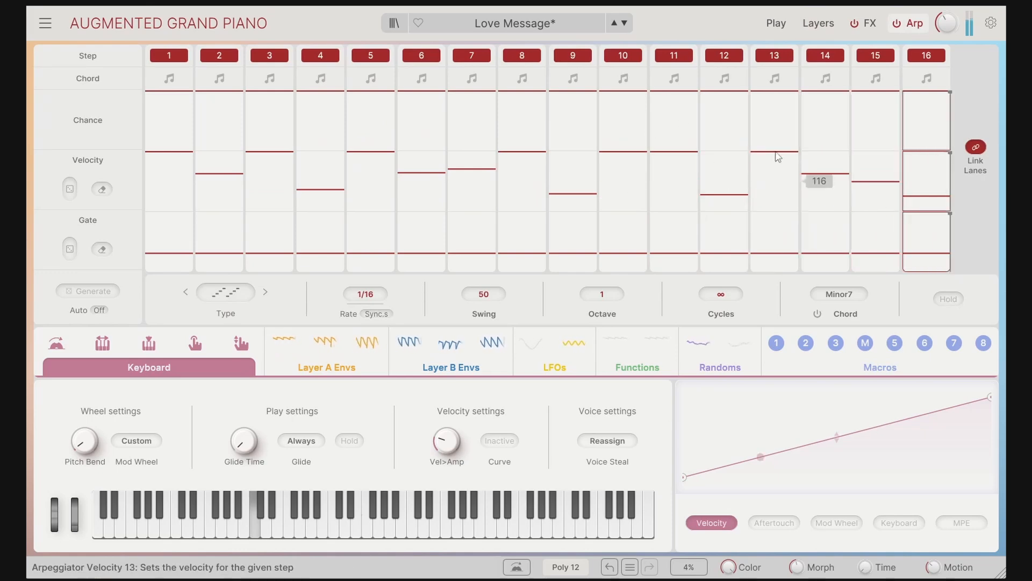
mouse_move(907, 195)
mouse_down()
mouse_move(889, 151)
mouse_move(68, 114)
mouse_up()
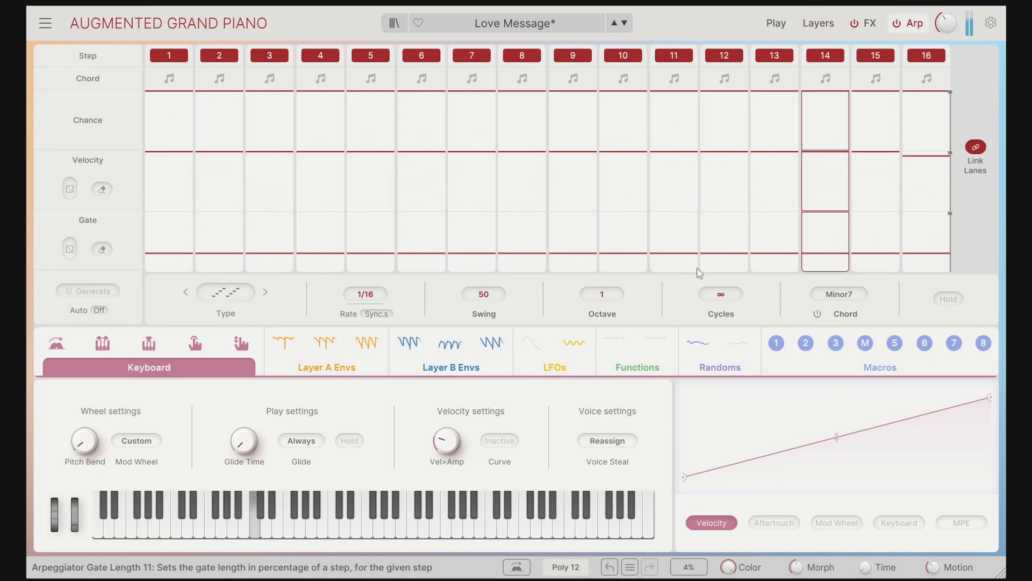
Step: Draw another uneven velocity pattern across the arpeggiator steps, and raise all sixteen velocities back to the maximum
mouse_move(170, 200)
mouse_down()
mouse_move(273, 196)
mouse_move(371, 210)
mouse_move(472, 187)
mouse_up()
drag(713, 194, 606, 194)
drag(834, 192, 808, 199)
click(875, 184)
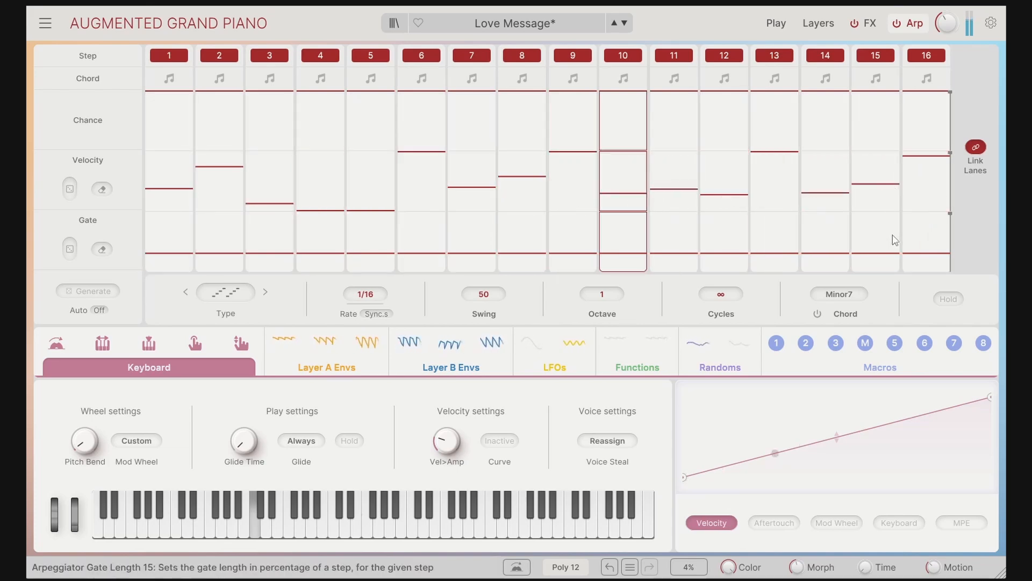
drag(173, 147, 944, 141)
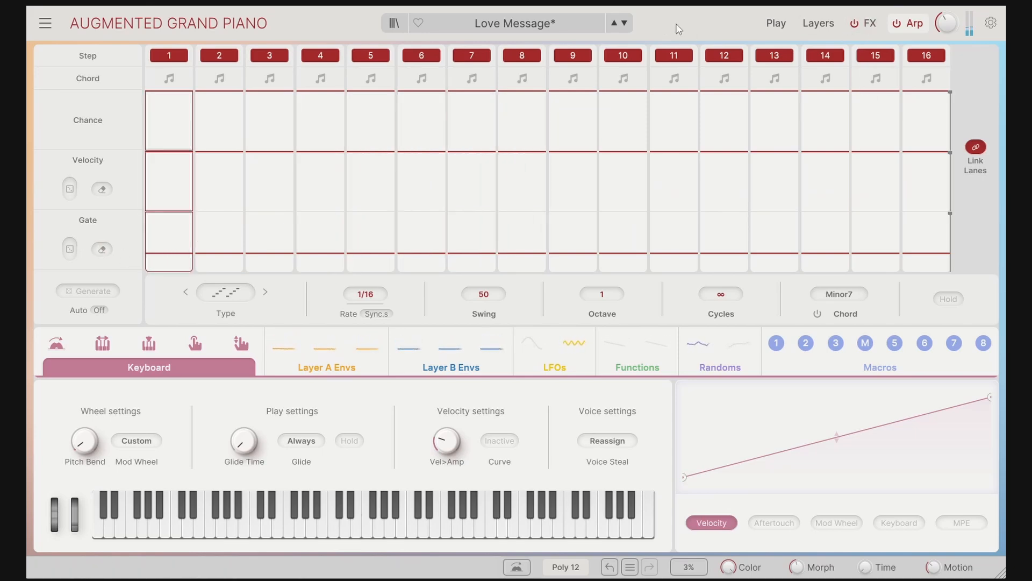
Step: Reload the Love Message preset by switching to the next preset and back, and turn the arpeggiator on
click(623, 23)
click(614, 22)
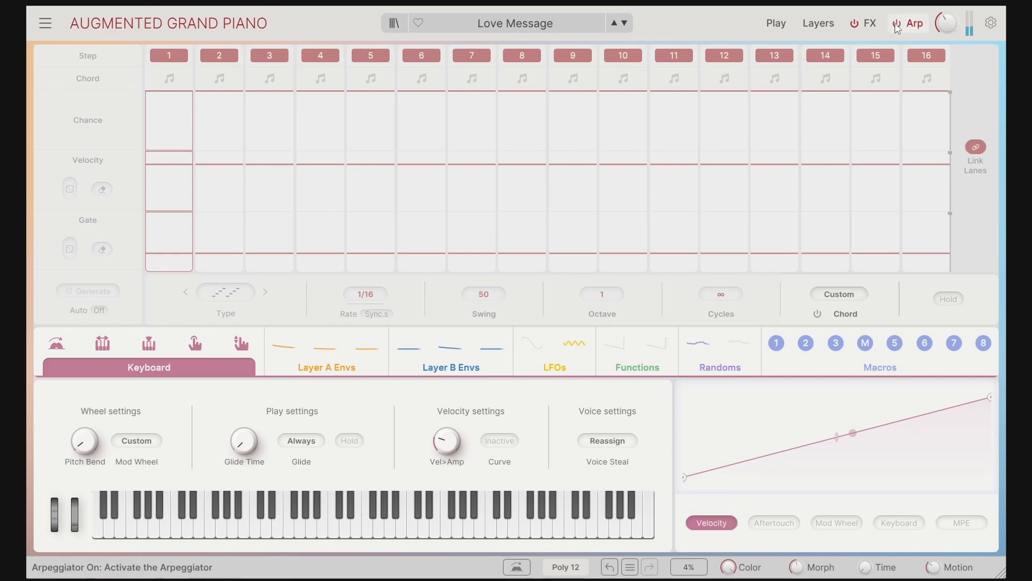
click(896, 25)
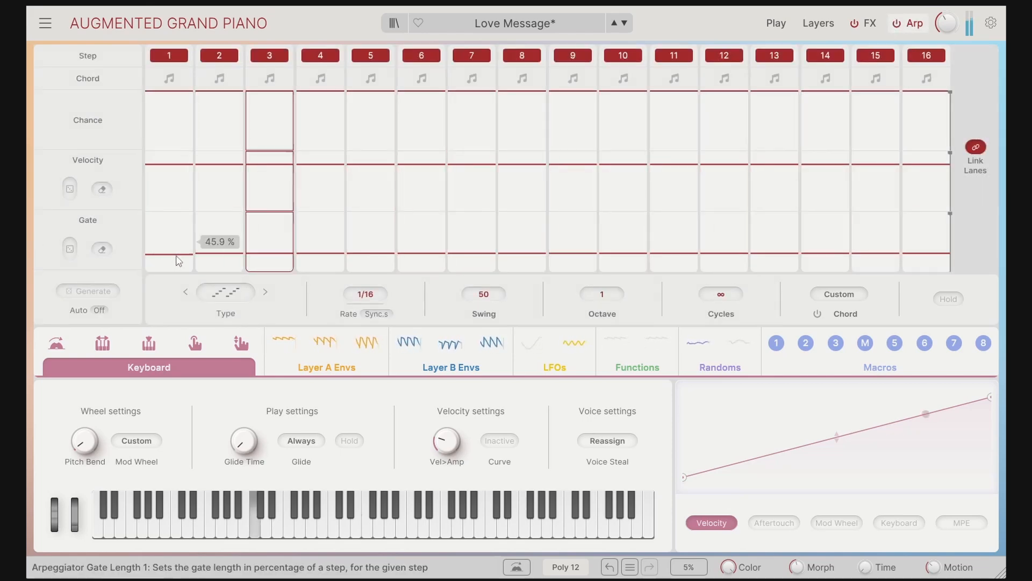
Step: Shorten the gates across all sixteen arpeggiator steps, and lengthen selected steps into an uneven gate pattern
drag(179, 262, 858, 279)
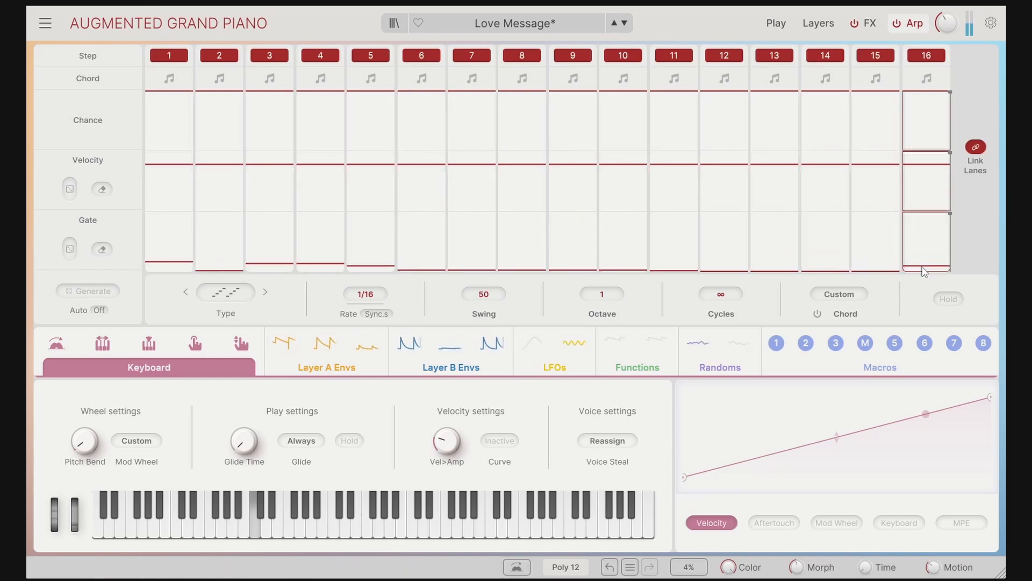
drag(921, 268, 883, 268)
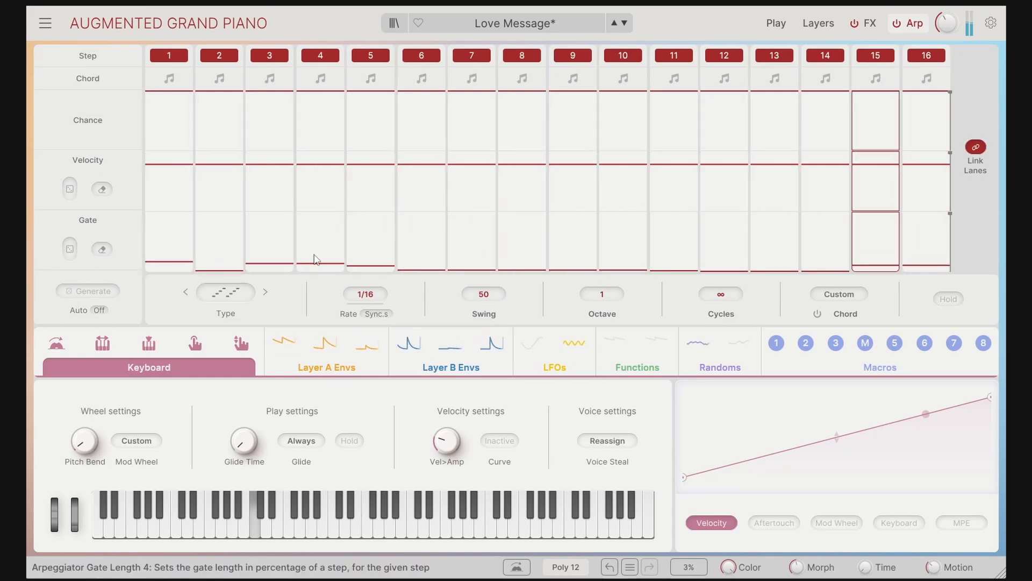
mouse_move(316, 260)
mouse_down()
mouse_move(272, 226)
mouse_move(338, 263)
mouse_up()
drag(334, 257, 330, 219)
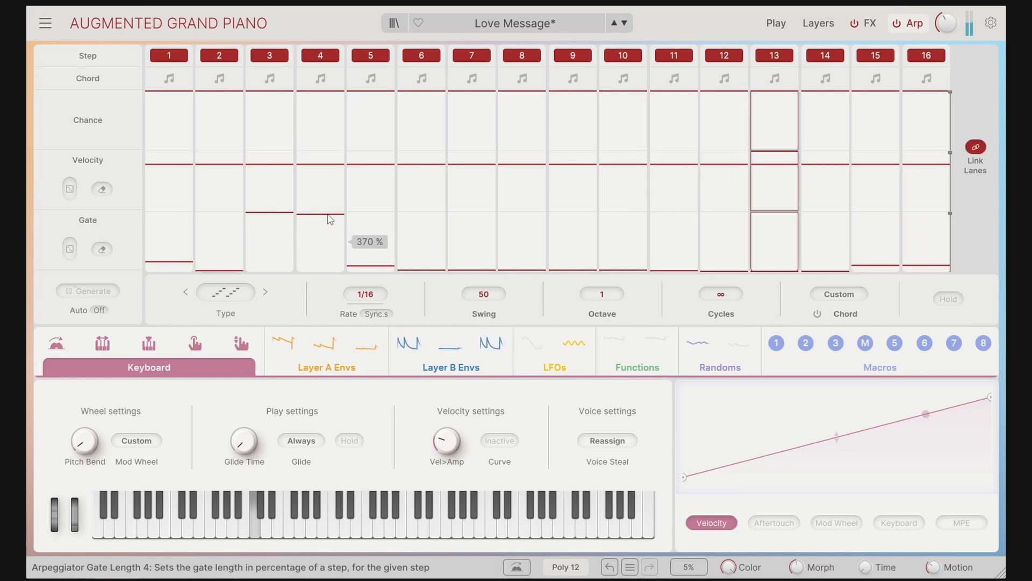
drag(411, 251, 428, 219)
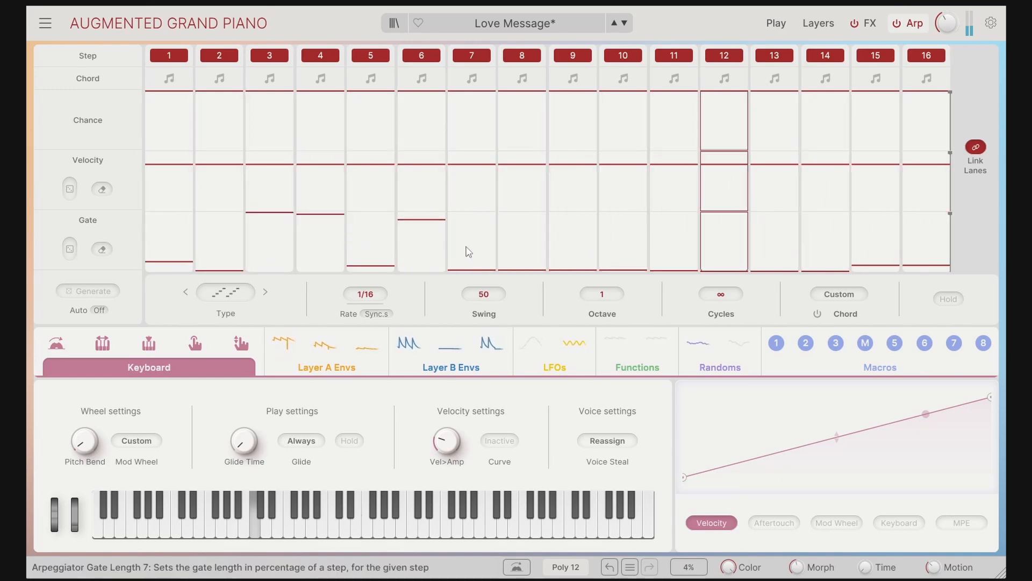
drag(473, 251, 520, 217)
drag(643, 263, 672, 221)
drag(764, 261, 778, 212)
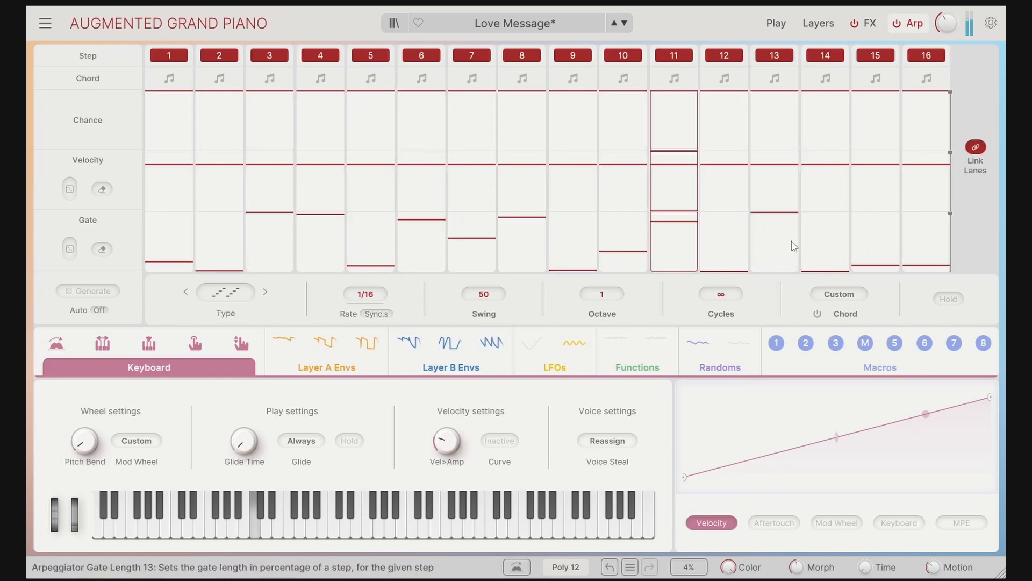
drag(818, 261, 832, 232)
drag(864, 263, 930, 238)
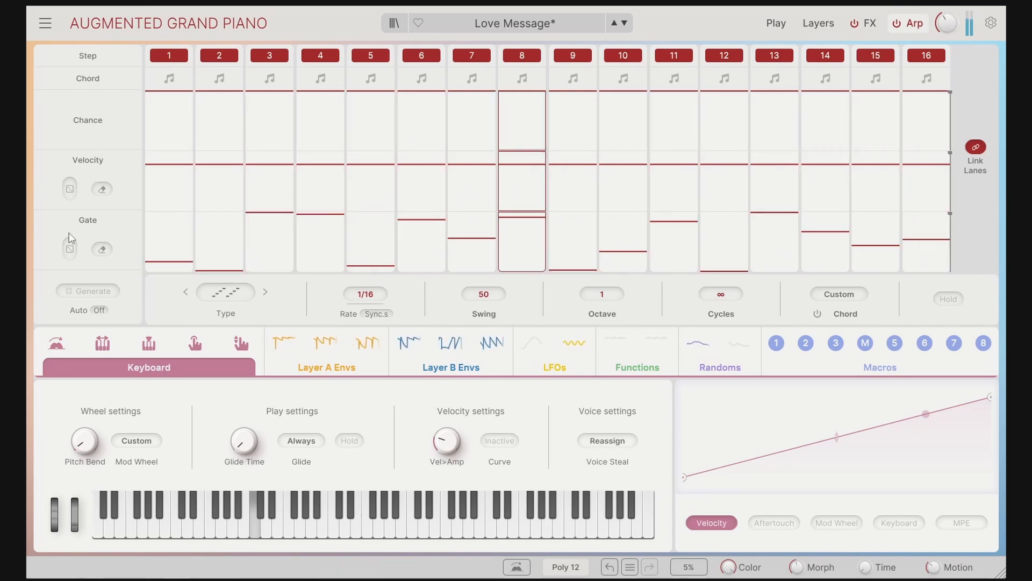
drag(161, 262, 174, 228)
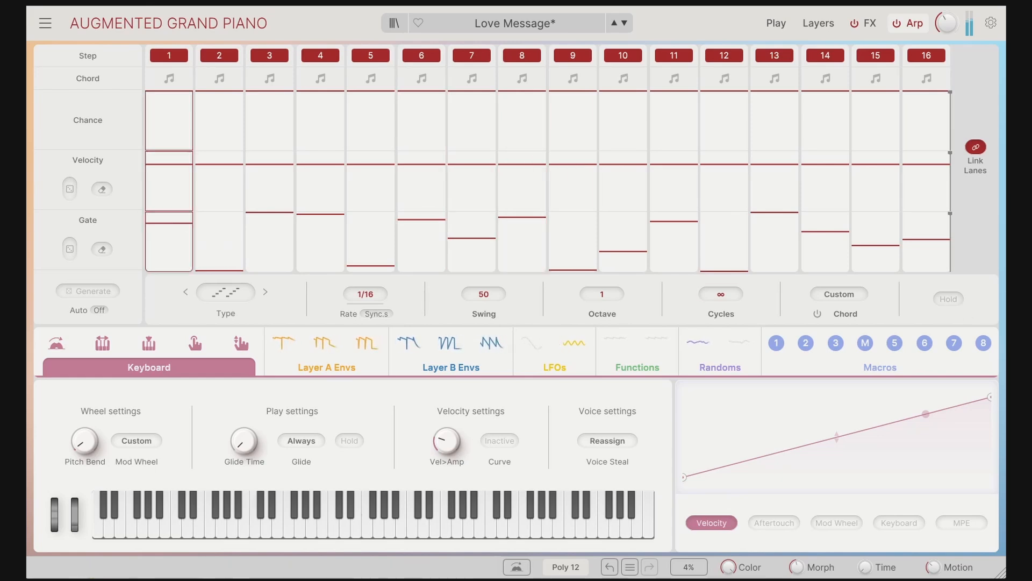
Step: Reset the arpeggiator's gate lane, and generate random velocity and gate values using low random amounts
click(102, 250)
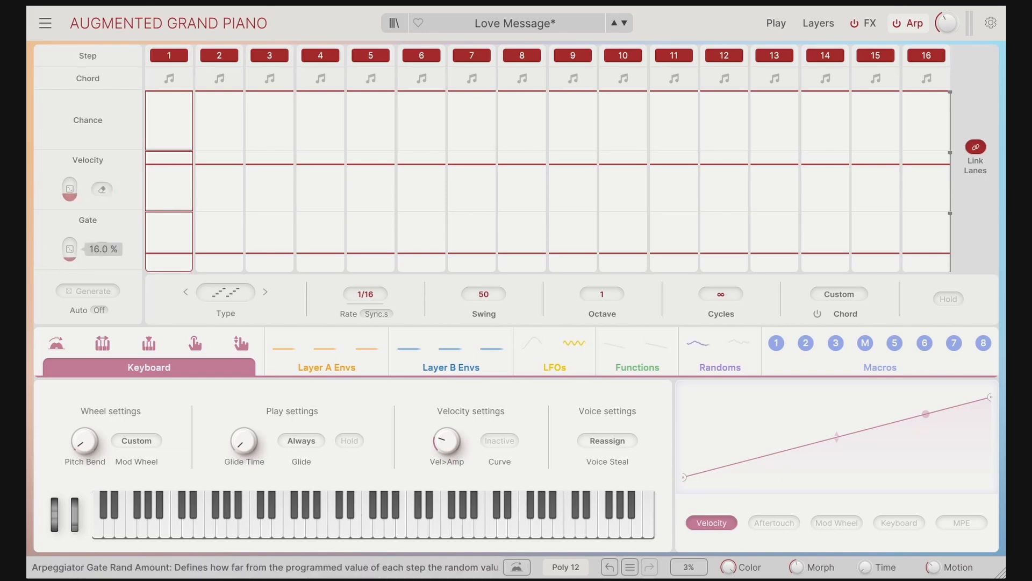
click(104, 295)
click(104, 295)
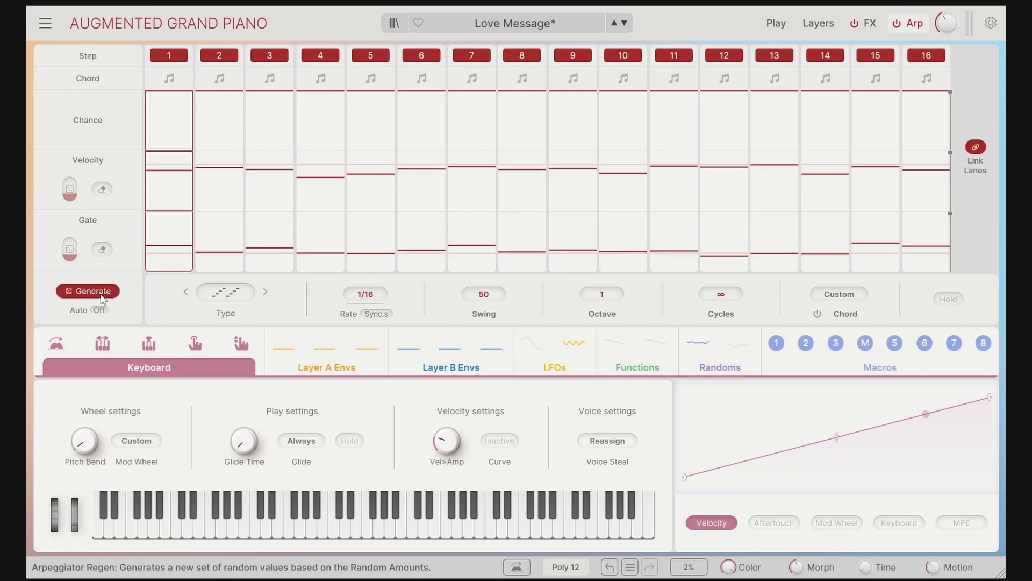
Step: Increase the velocity random amount, set the gate random amount to 62%, and generate a new set of random values
drag(66, 198, 66, 186)
mouse_move(71, 251)
mouse_down()
mouse_move(72, 226)
mouse_move(72, 253)
mouse_up()
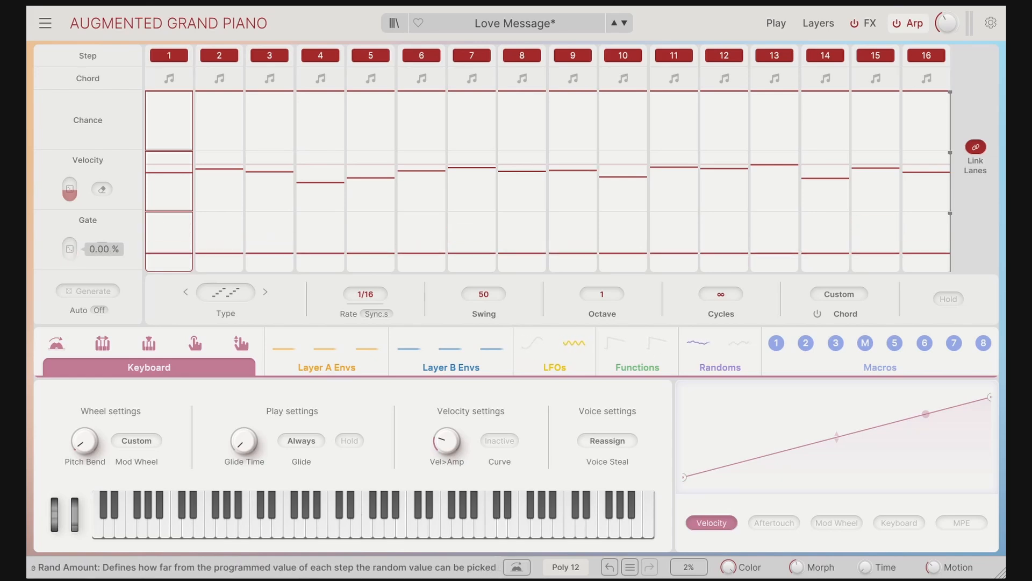
drag(72, 253, 72, 239)
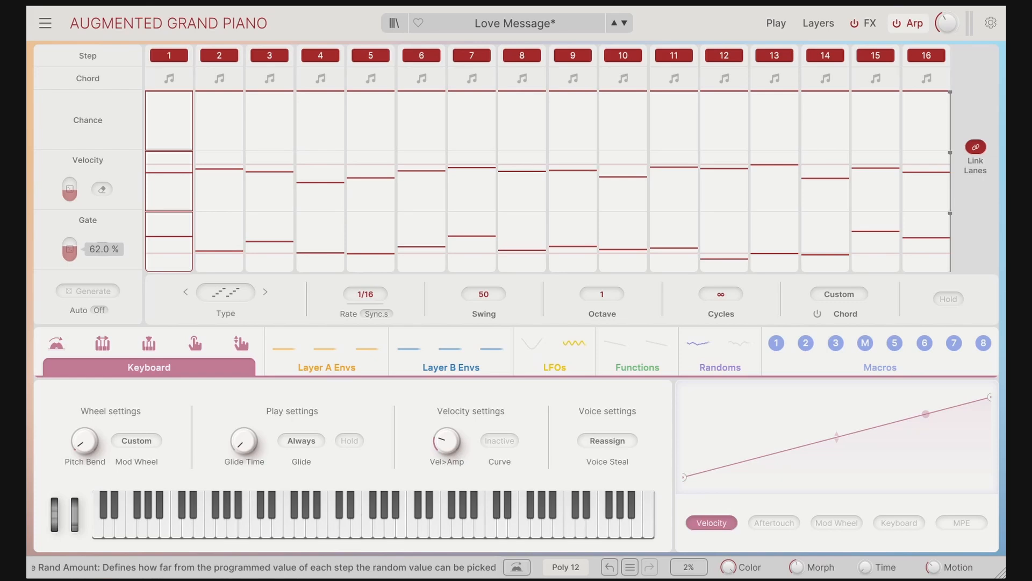
click(102, 293)
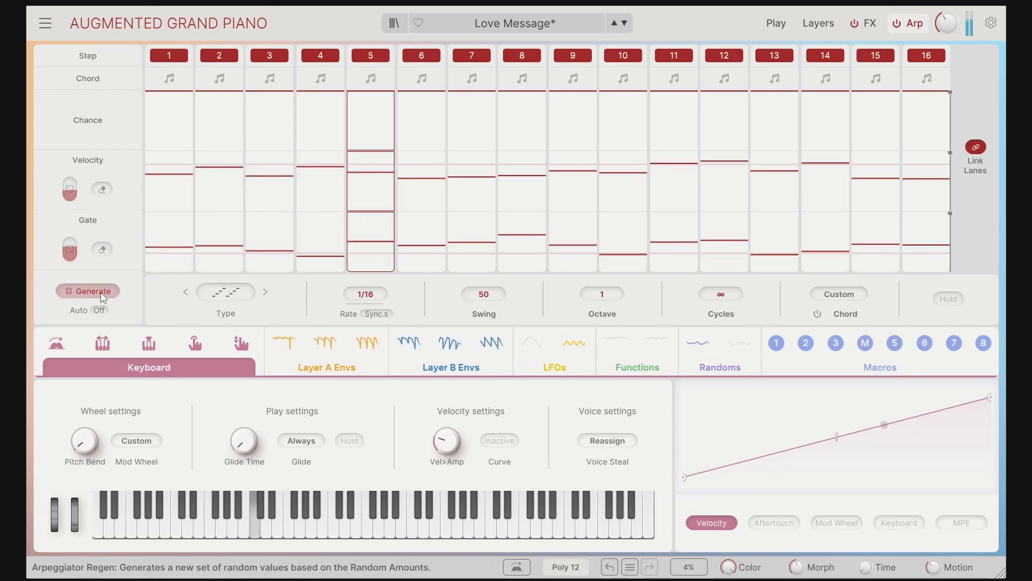
Step: Regenerate the random step values several times at a velocity random amount of 60%, and lower that amount slightly
drag(69, 189, 70, 182)
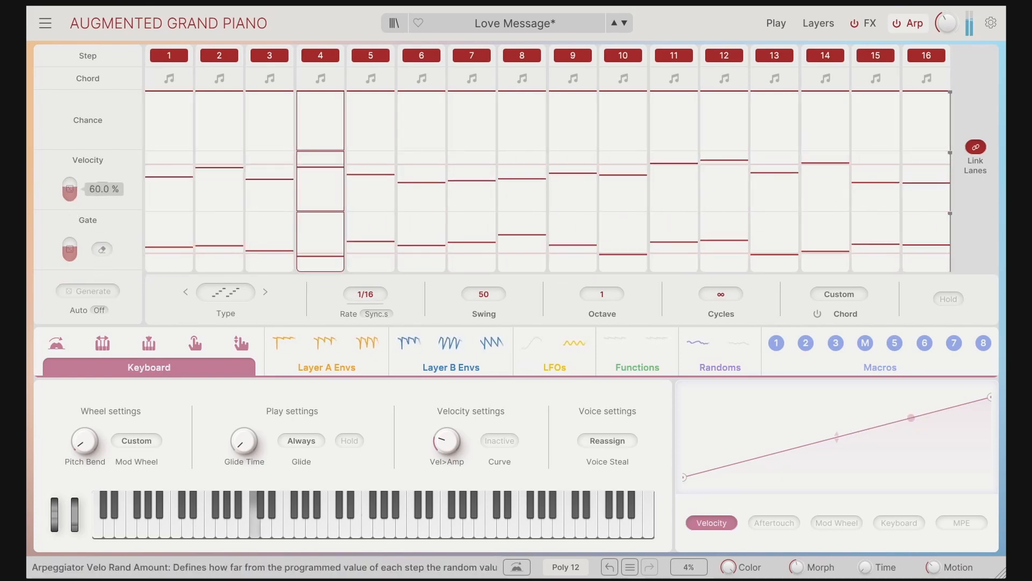
click(102, 293)
click(102, 293)
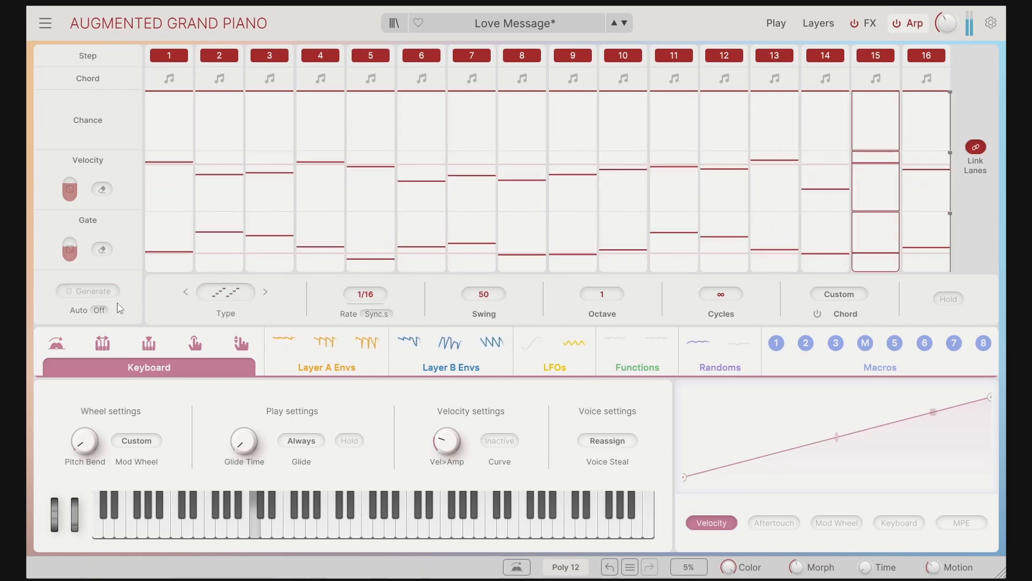
click(97, 294)
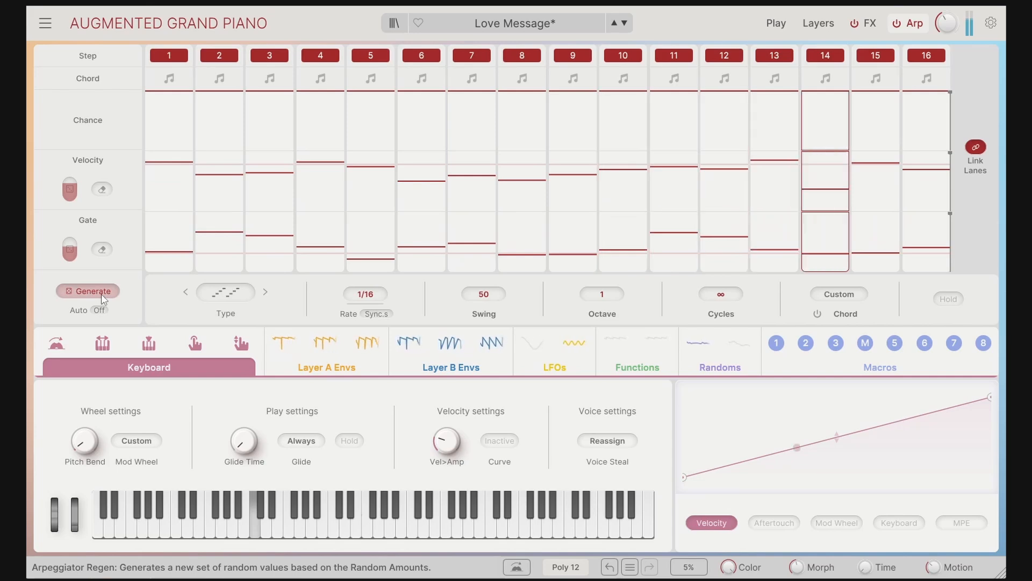
click(101, 294)
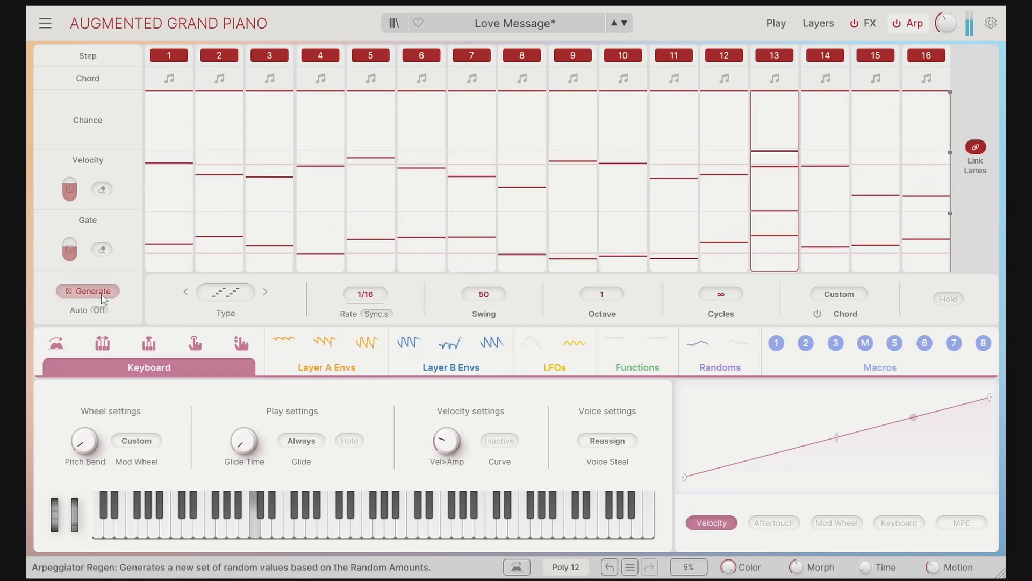
drag(70, 189, 70, 197)
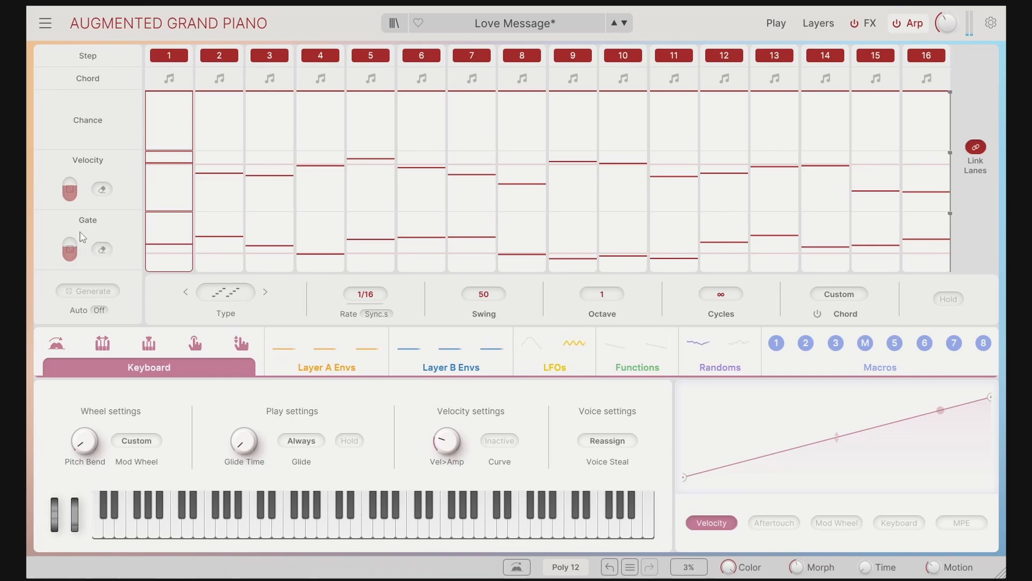
Step: Set the arpeggiator's Auto random generation interval to 1 bar, and change it to 2 bars
click(99, 311)
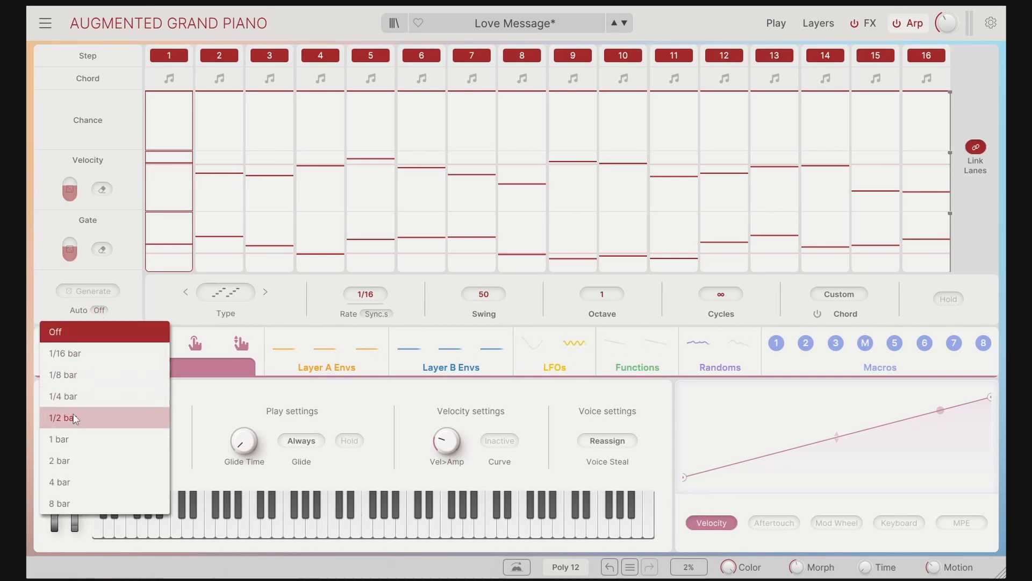
click(73, 440)
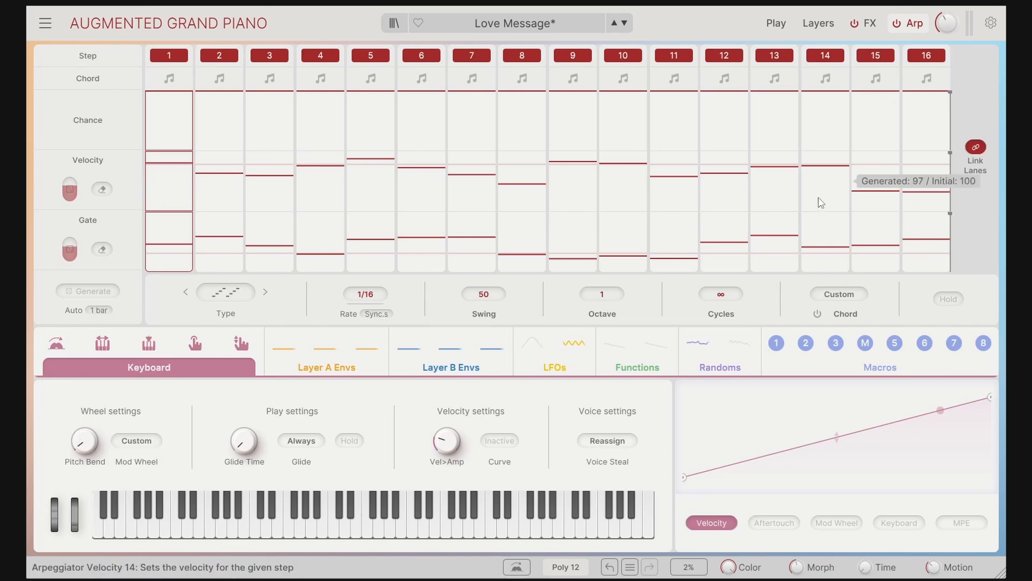
click(113, 292)
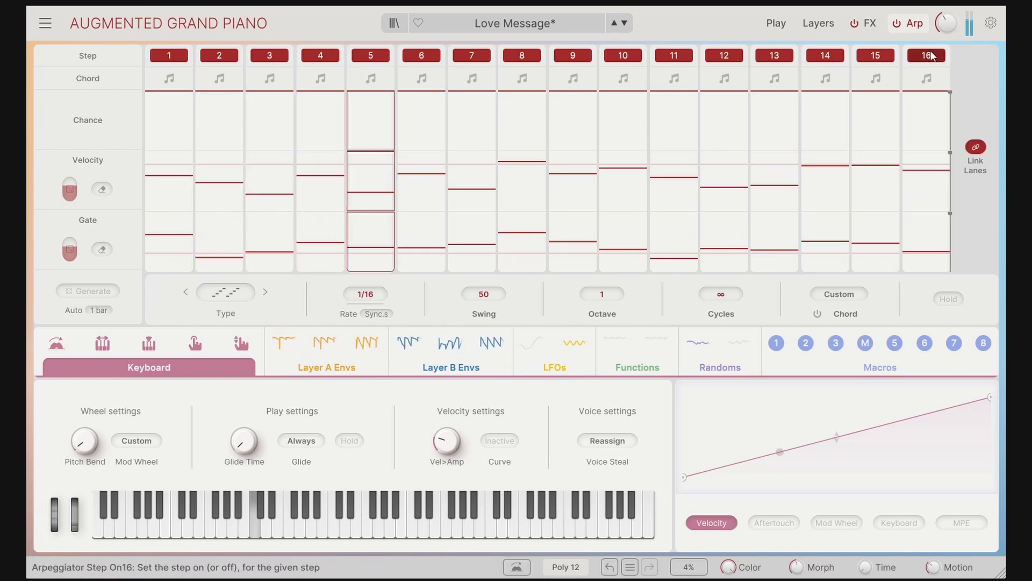
click(100, 310)
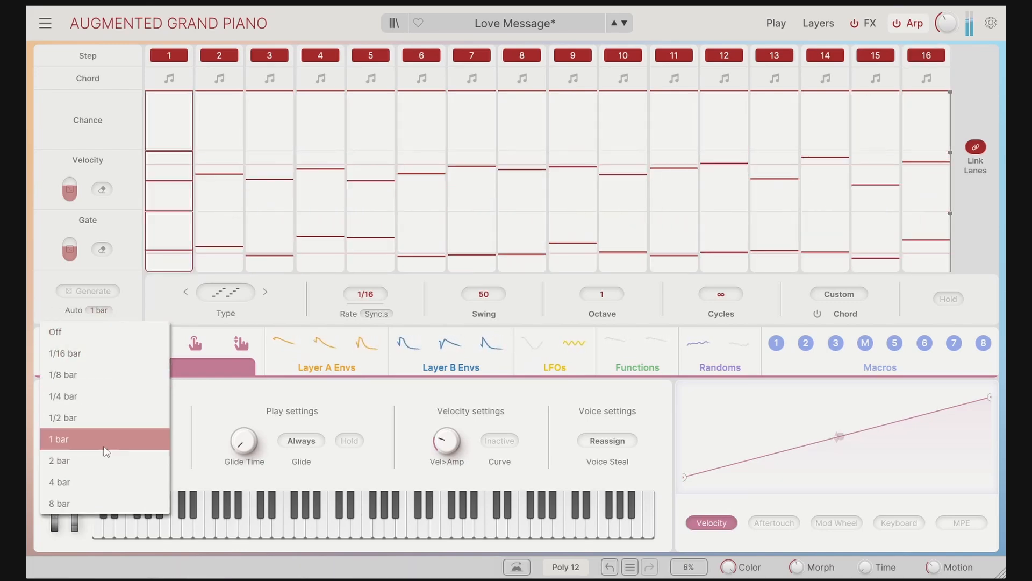
click(73, 457)
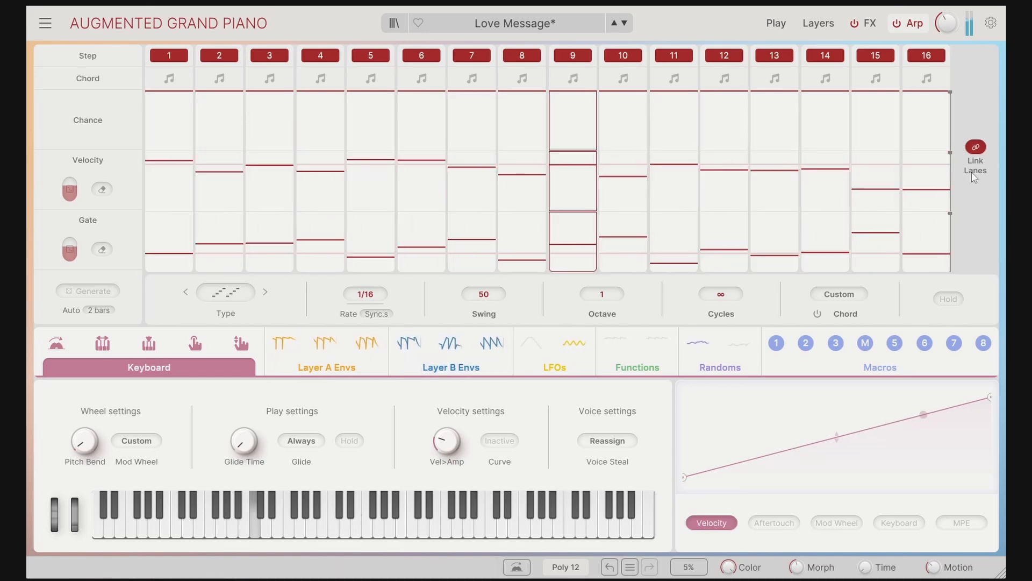
Step: Unlink the arpeggiator lanes, and shorten the chance lane to 4 steps with varied, reduced chance values
click(977, 146)
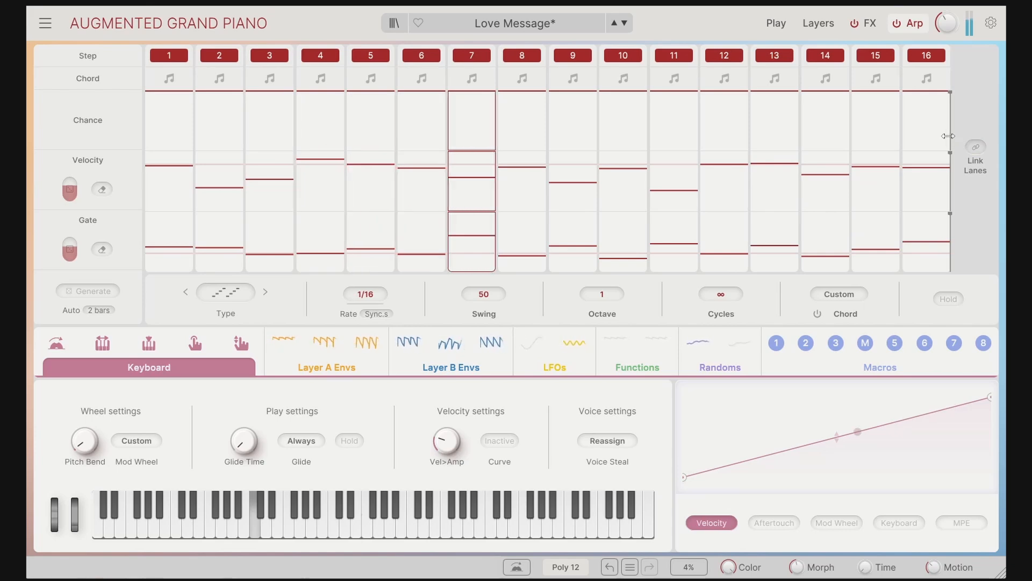
drag(939, 136, 344, 140)
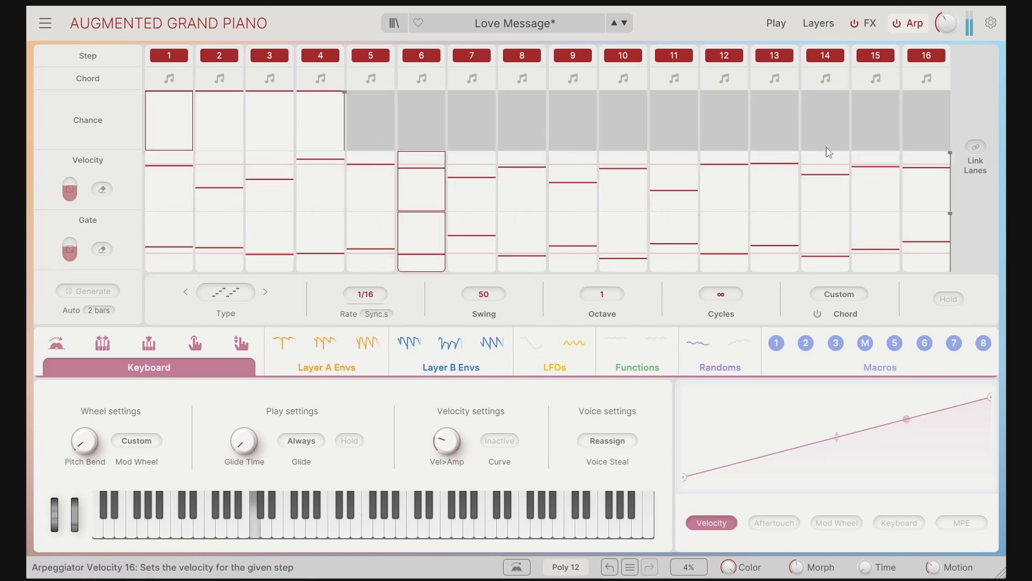
mouse_move(167, 132)
mouse_down()
mouse_move(194, 129)
mouse_move(202, 107)
mouse_move(187, 108)
mouse_move(322, 114)
mouse_up()
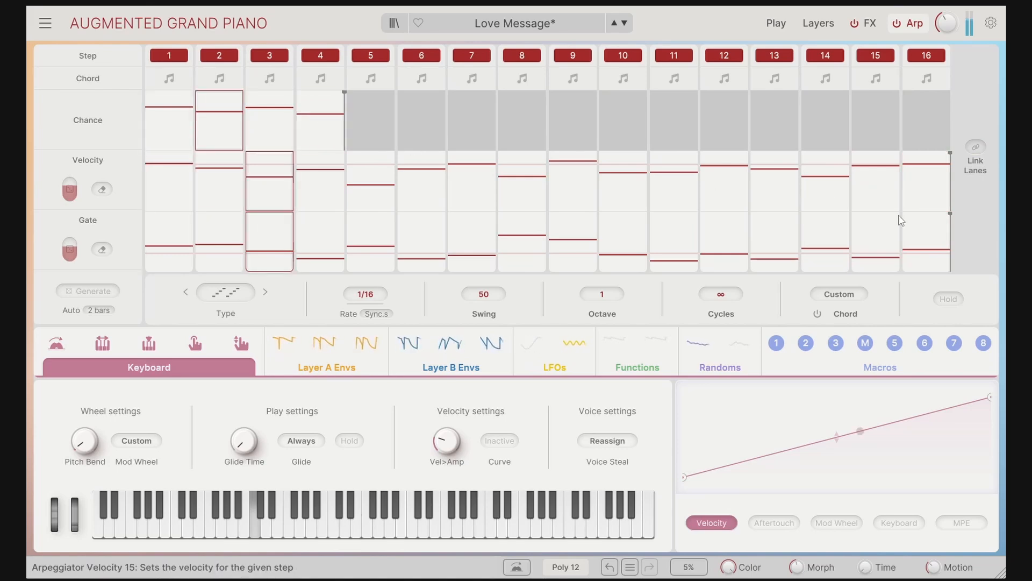
Step: Shorten the velocity lane to 9 steps, and shorten the gate lane to a different length
drag(954, 193, 597, 193)
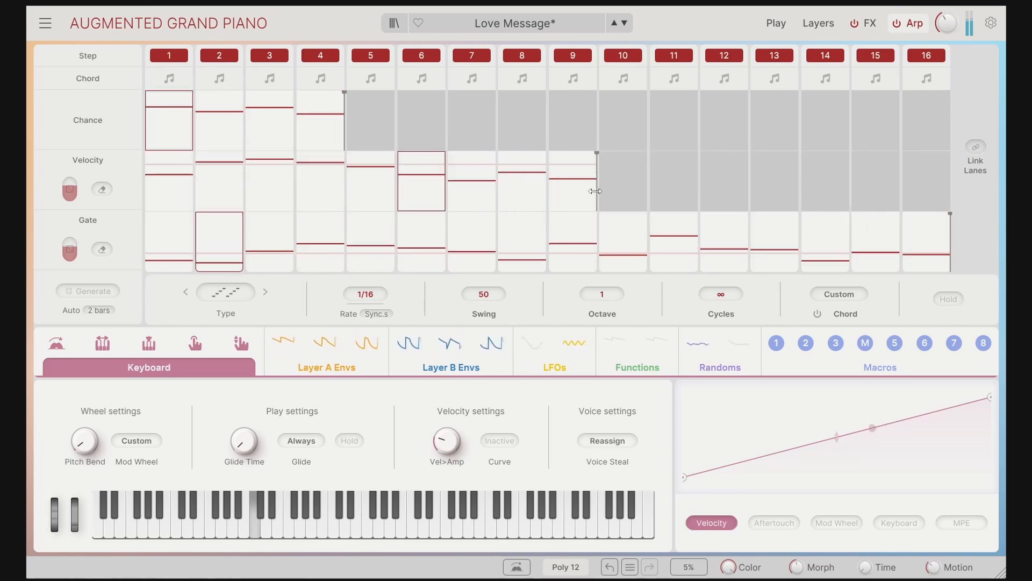
drag(951, 215, 543, 239)
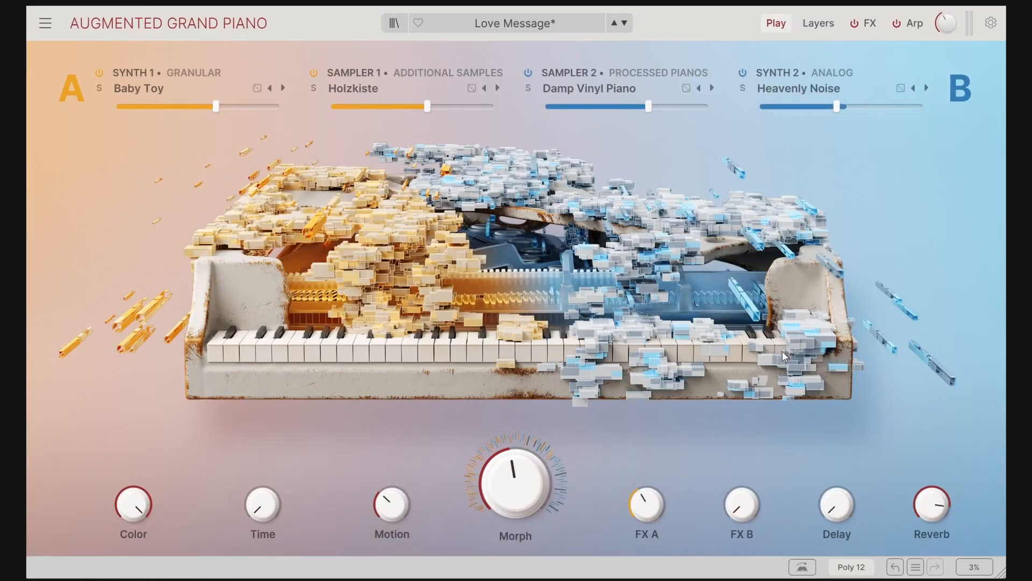
Step: Open the Layers view of the Love Message preset
click(816, 28)
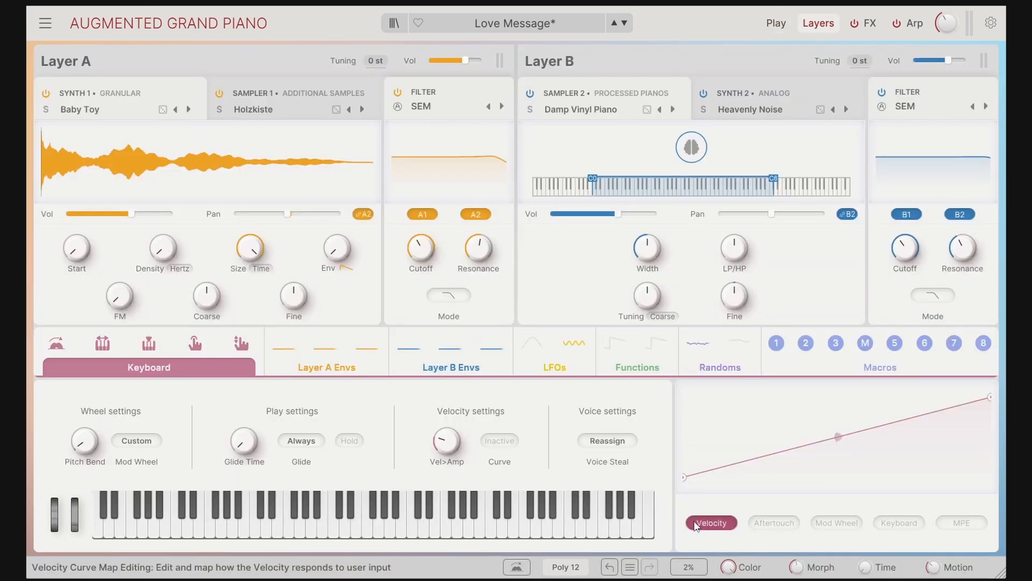